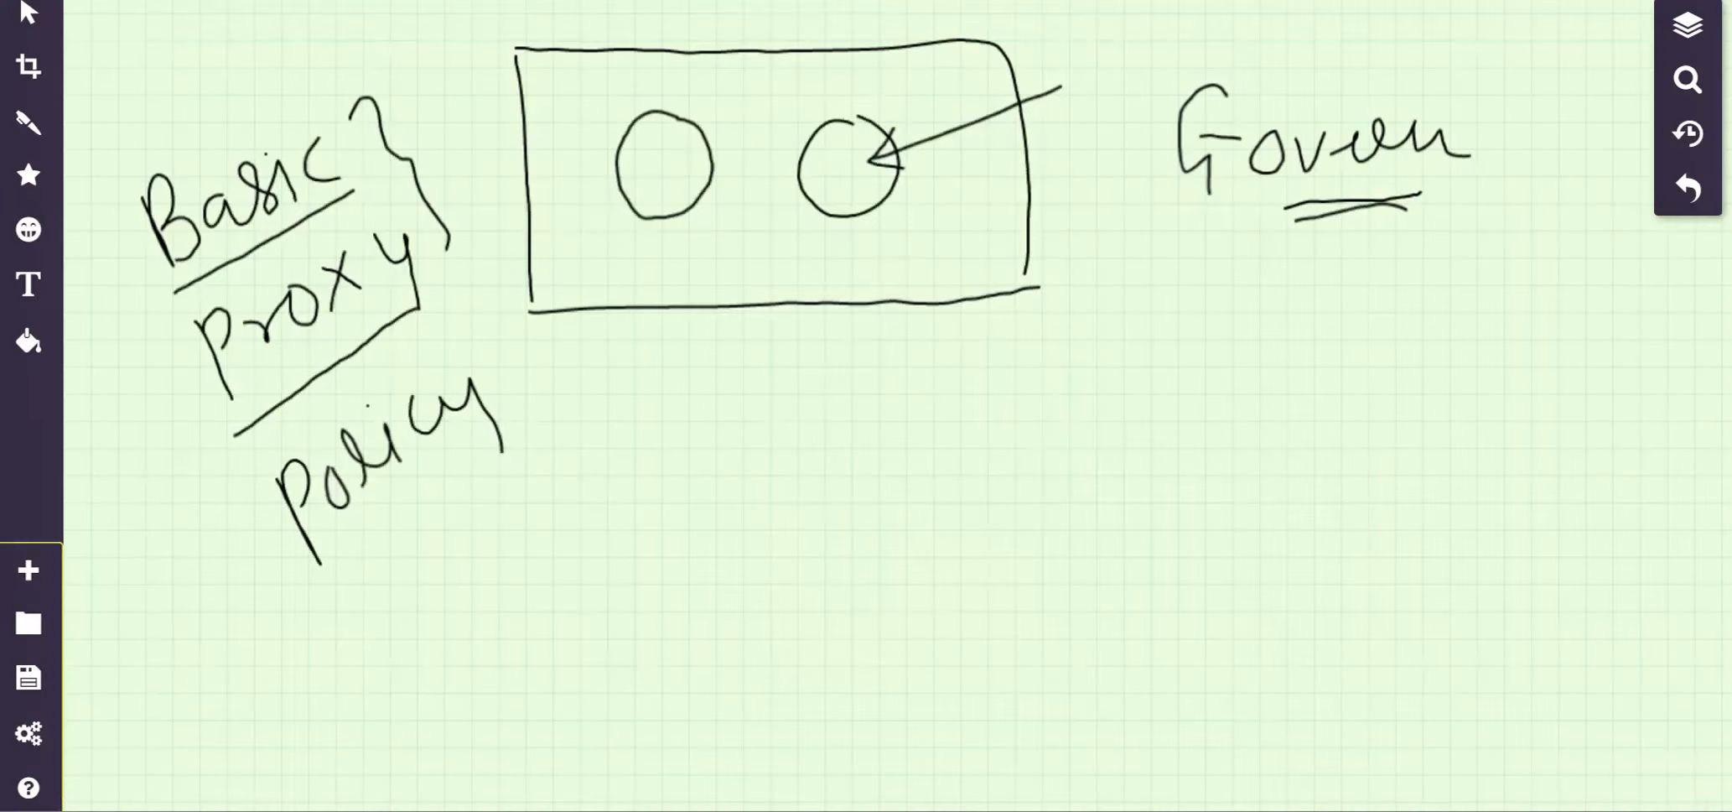
Retrace the underline beneath the handwritten word "Proxy" on the whiteboard.
drag(236, 436, 421, 307)
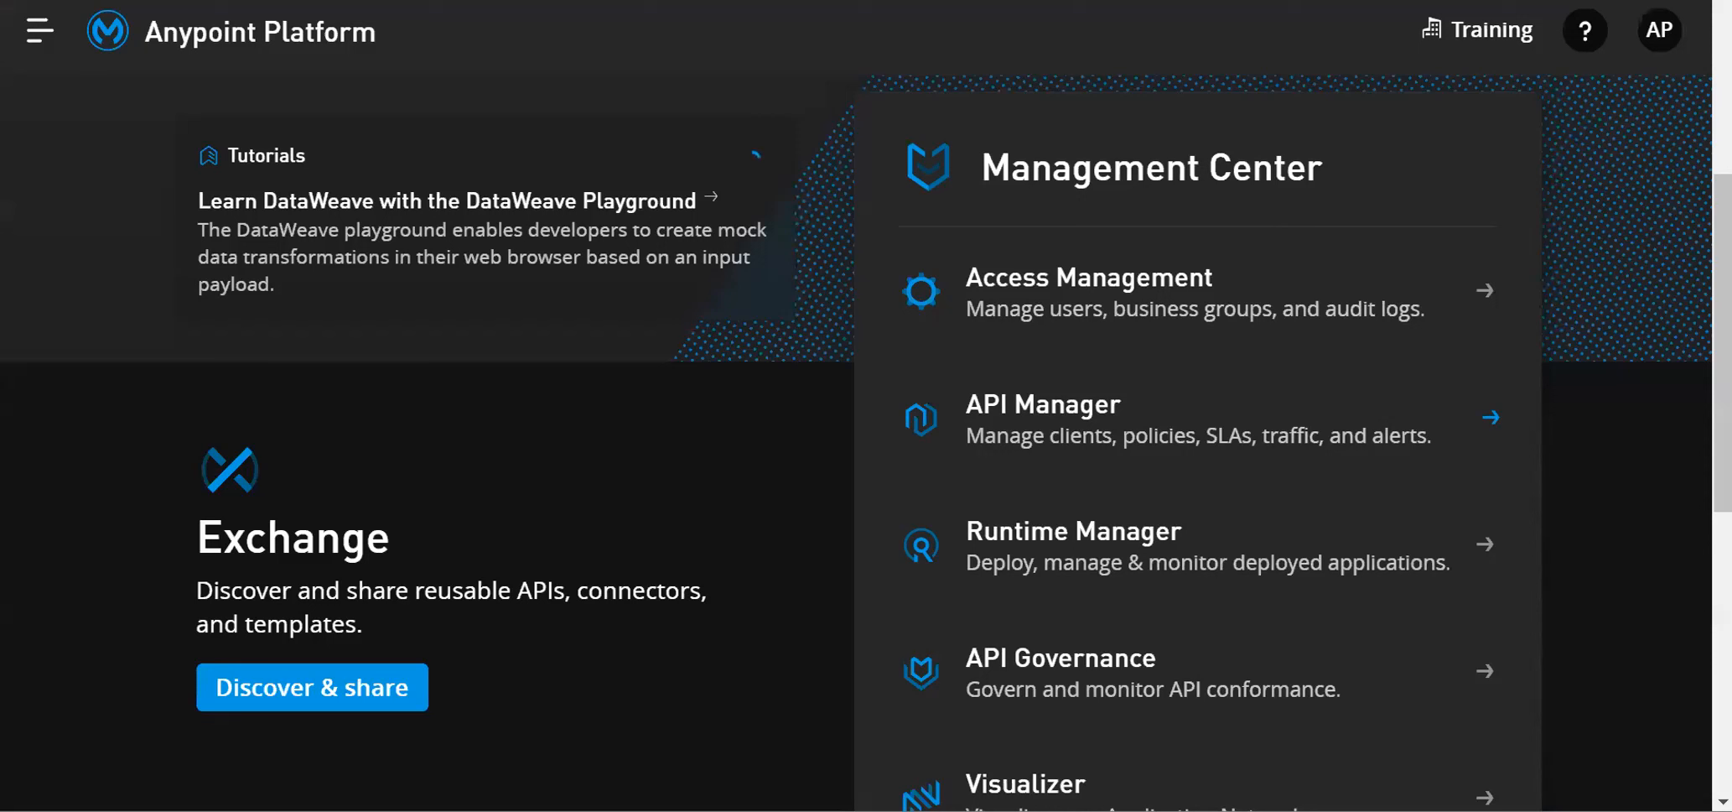
Open the SBI Proxy API asset in Anypoint Exchange and start an access request for the Dev instance v1:18311982.
click(312, 687)
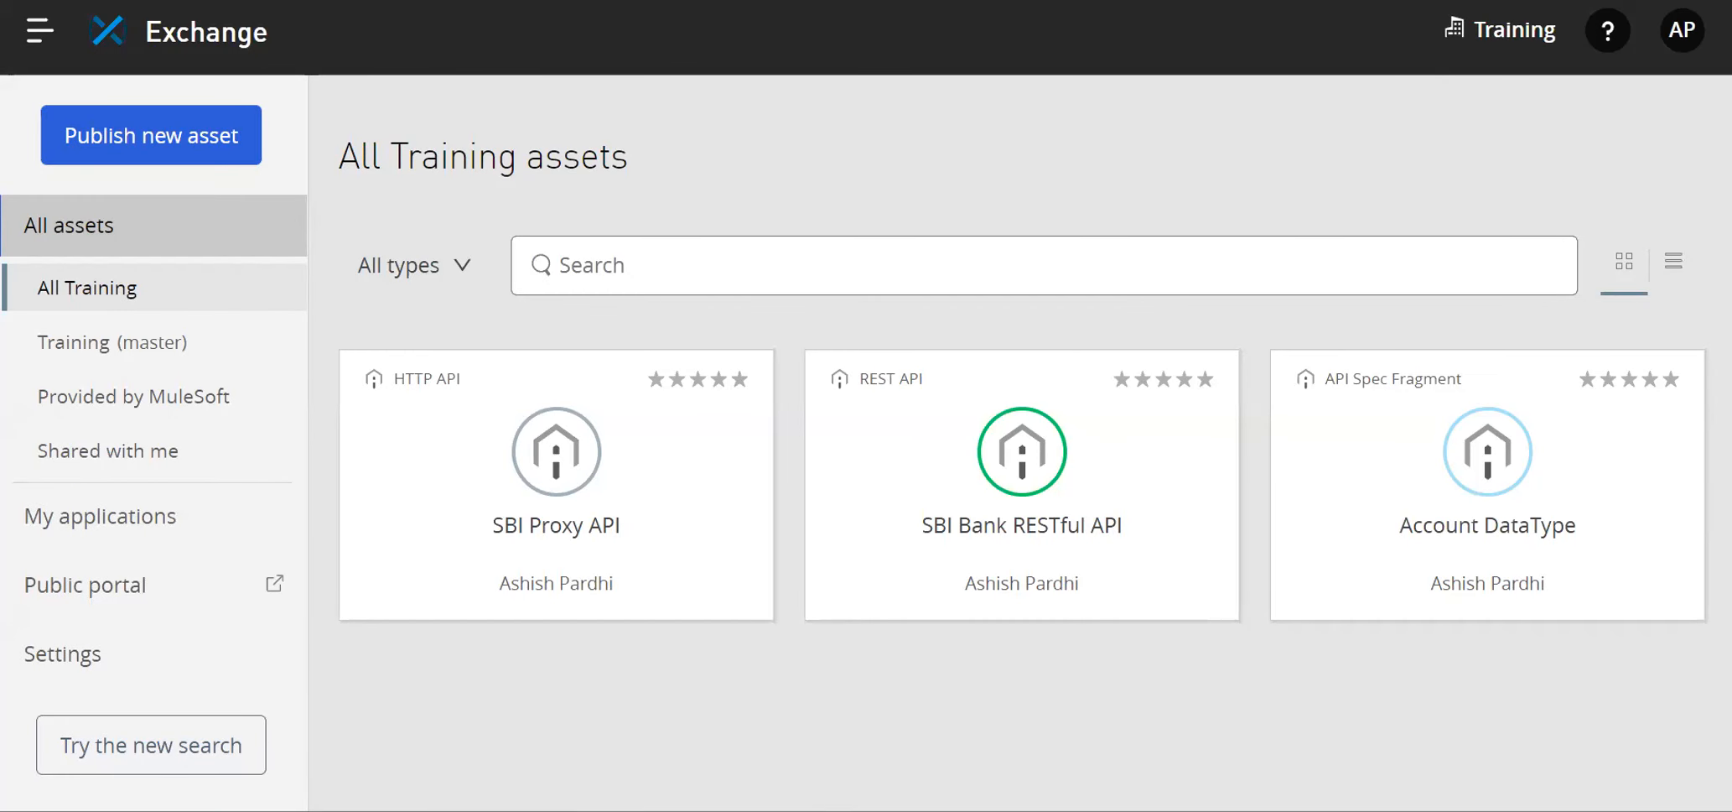
click(556, 525)
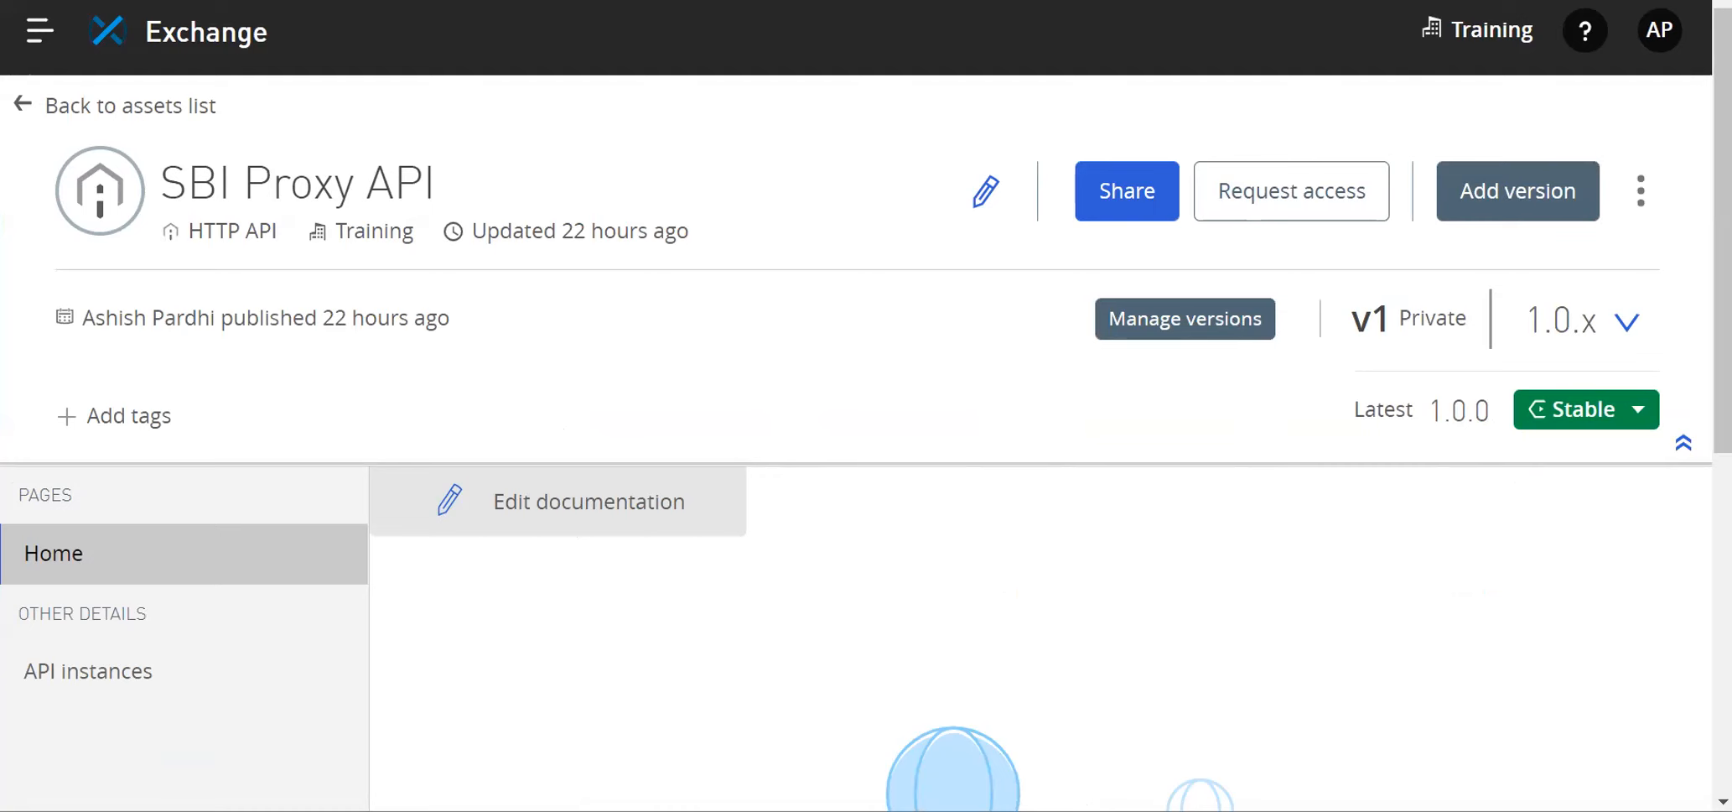
click(1291, 192)
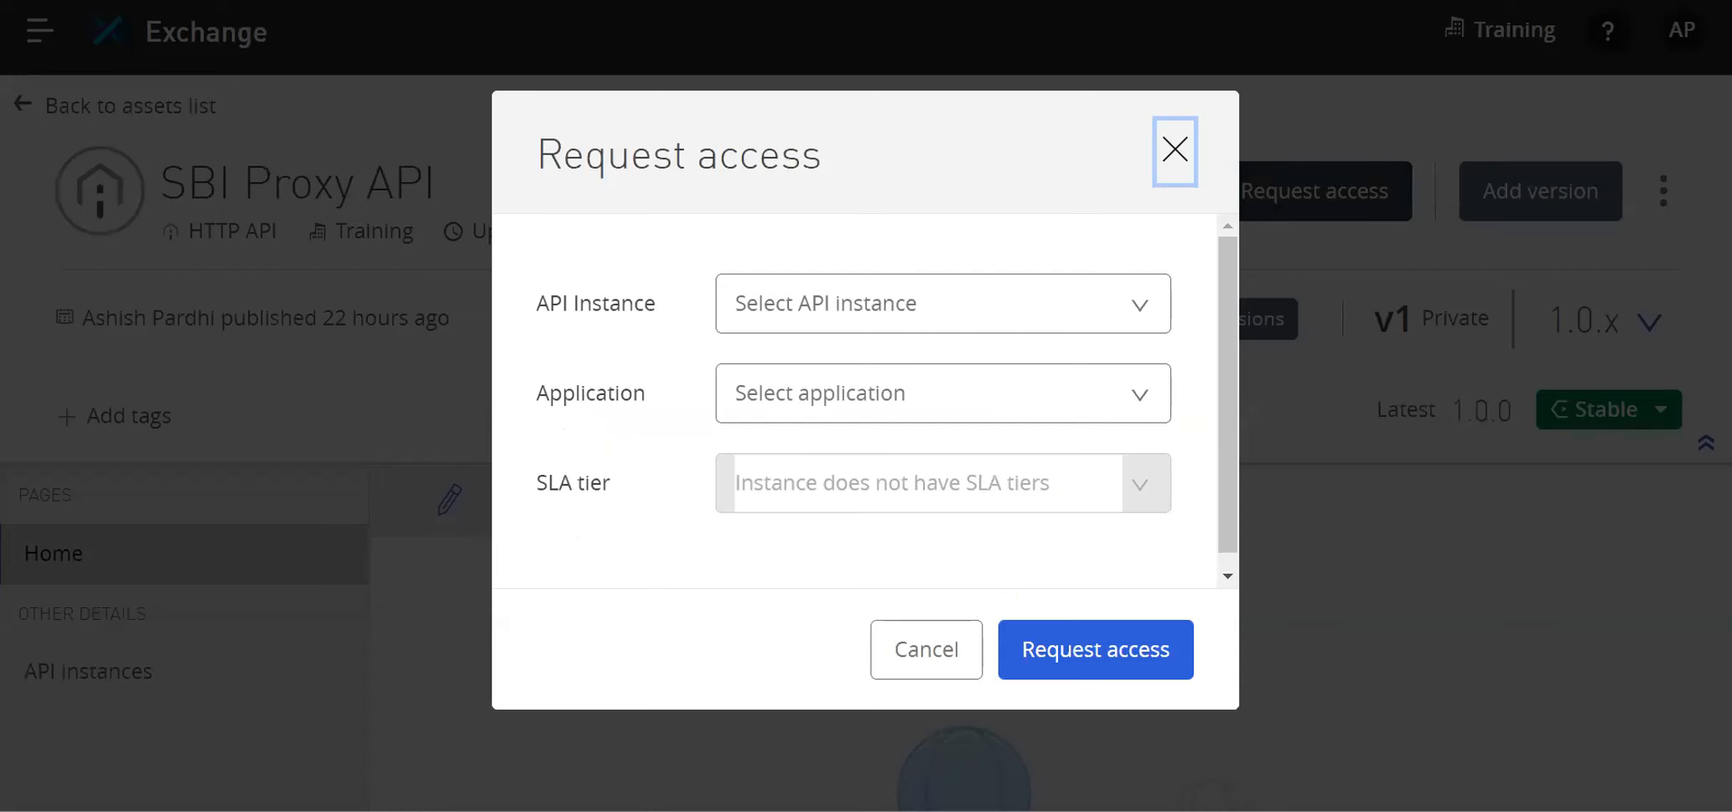
click(943, 303)
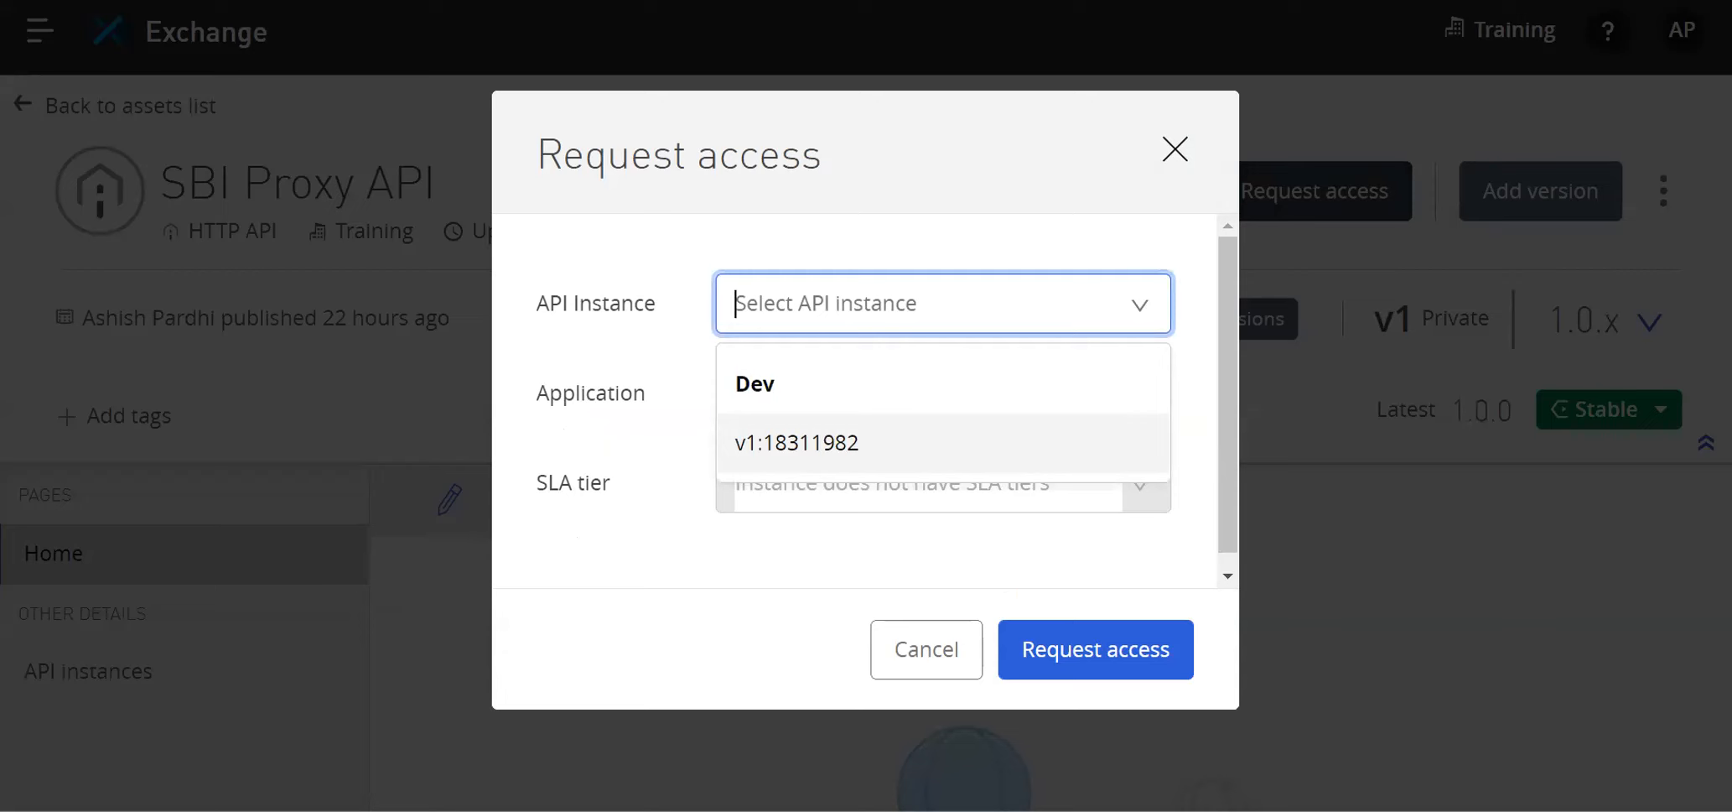
click(943, 443)
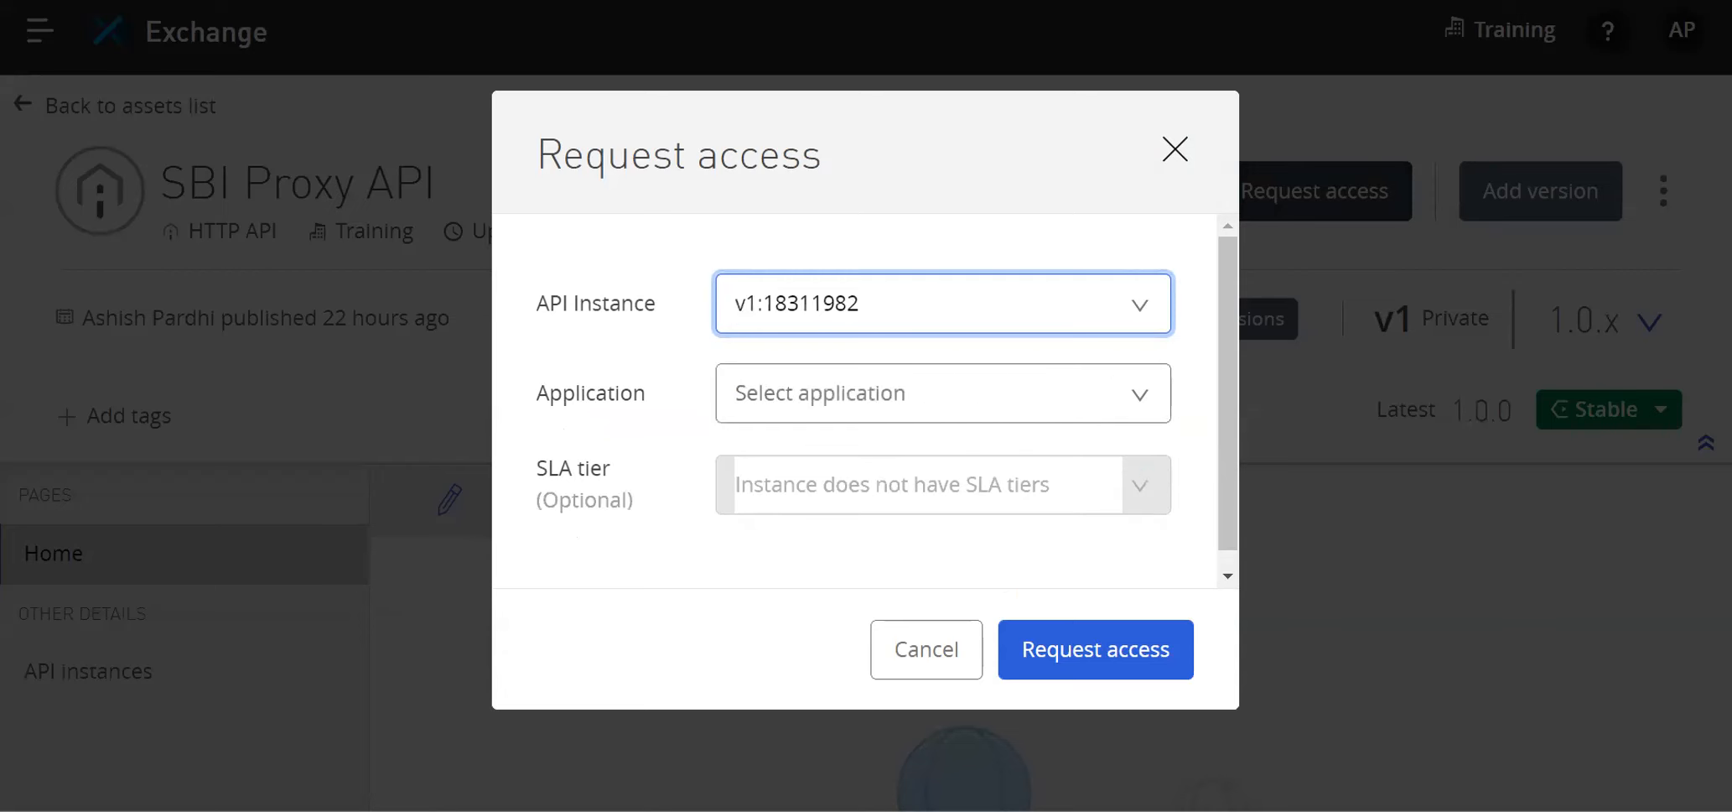
Create a new application named Bank API Client for the access request, leaving its optional details empty.
click(943, 393)
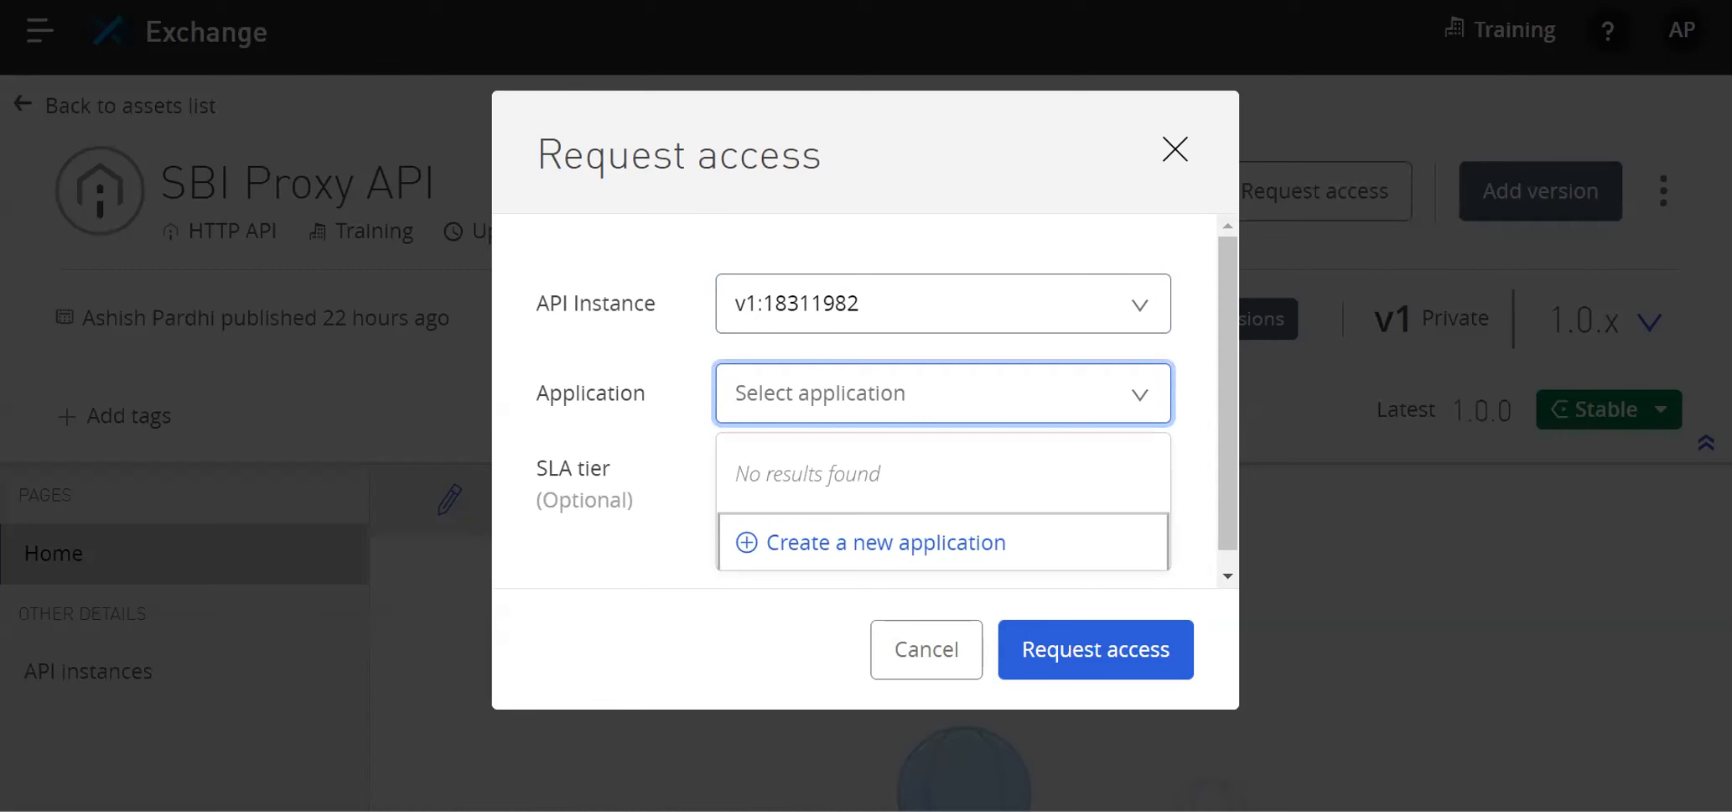
click(885, 543)
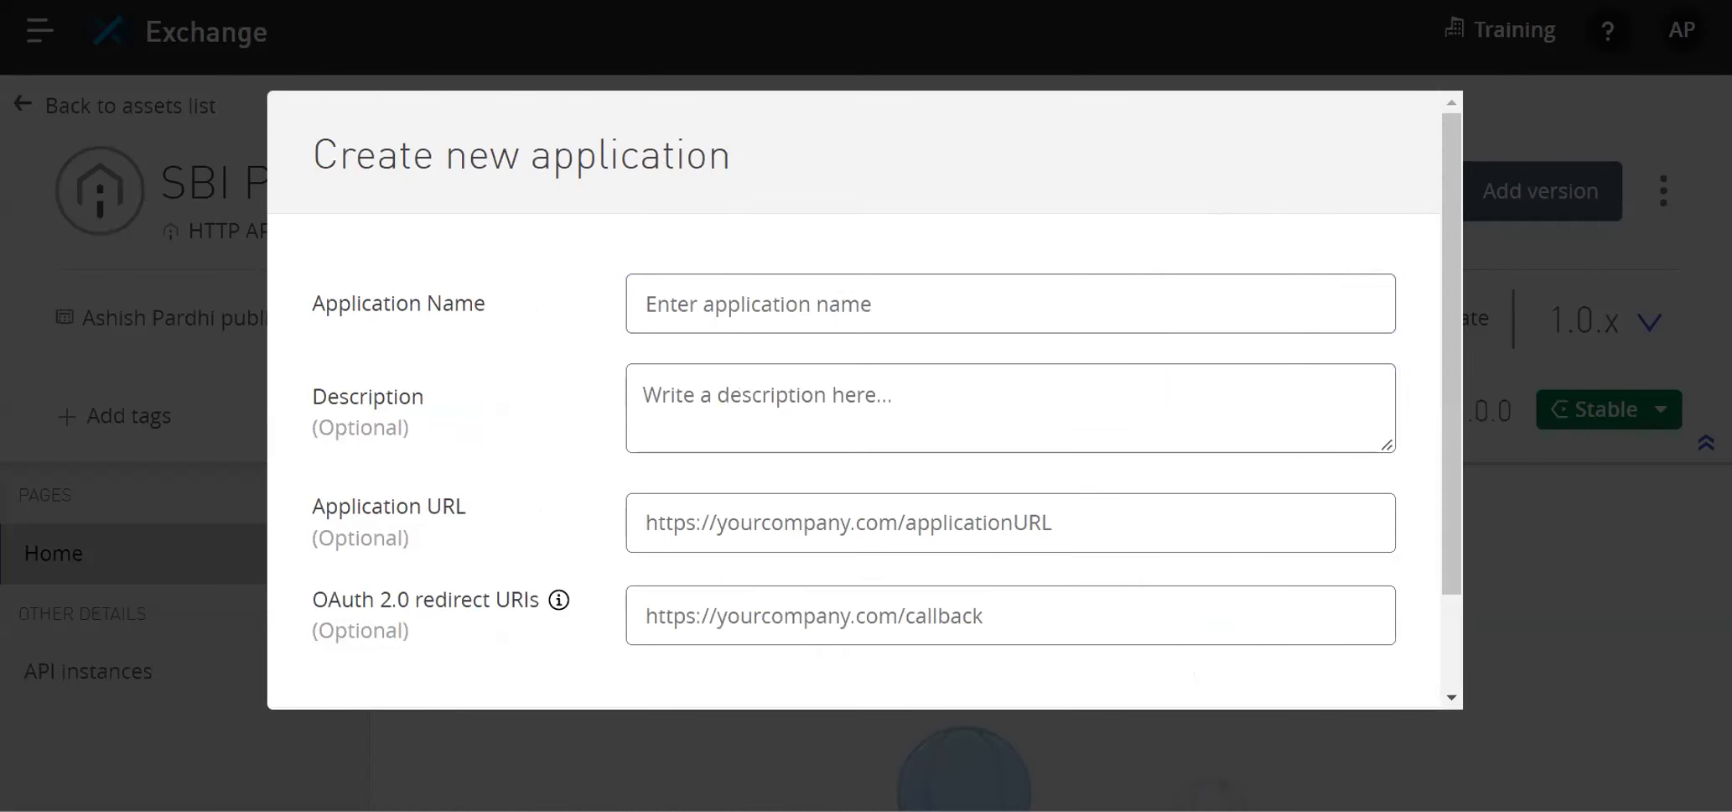
click(1009, 303)
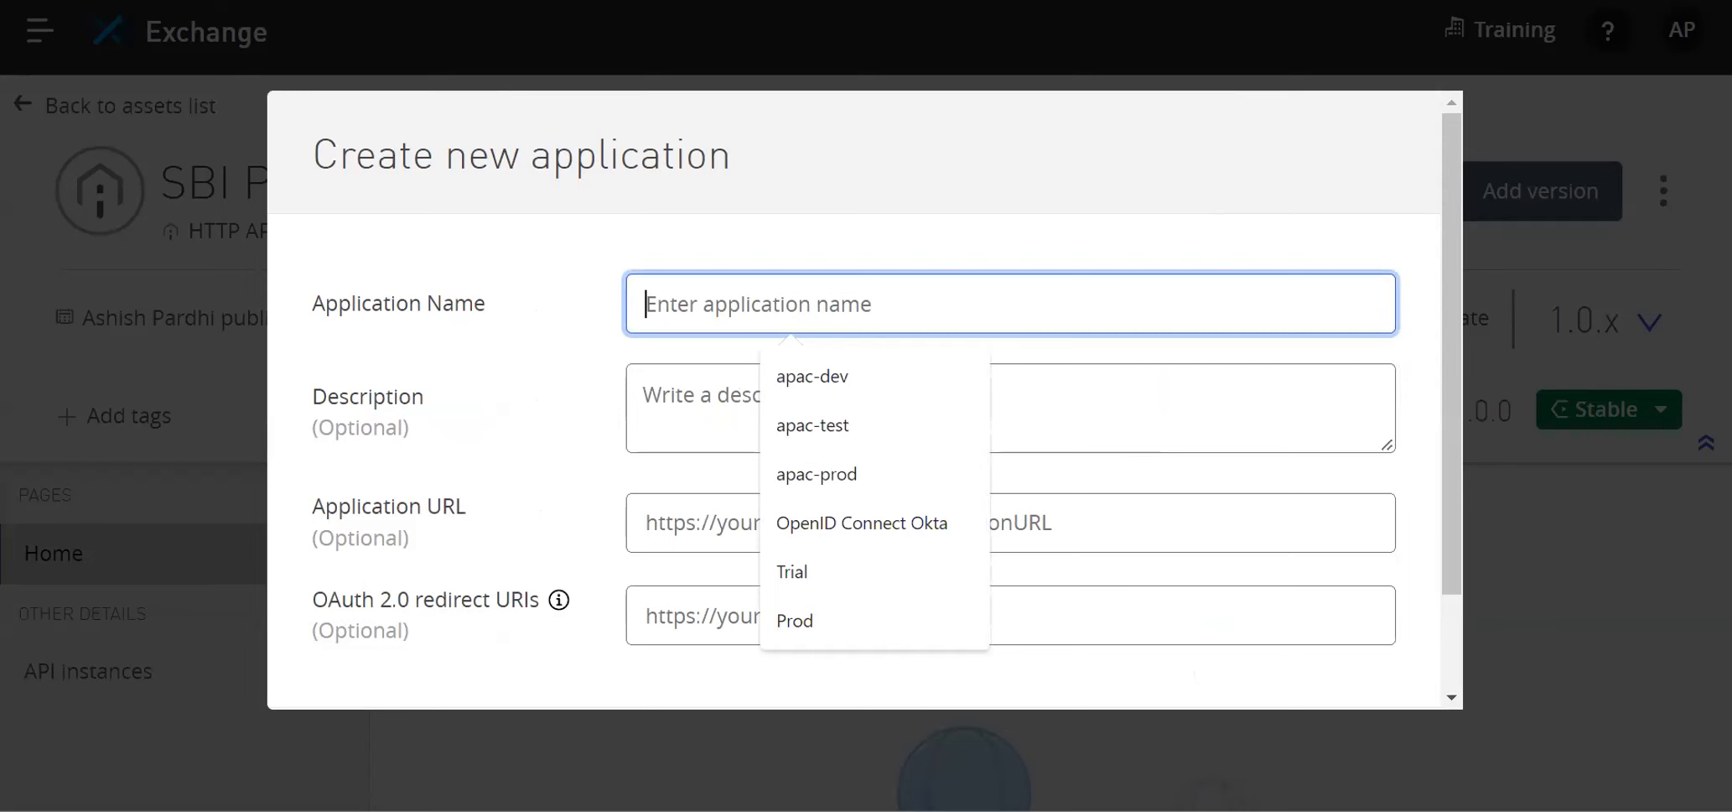
text(Ba)
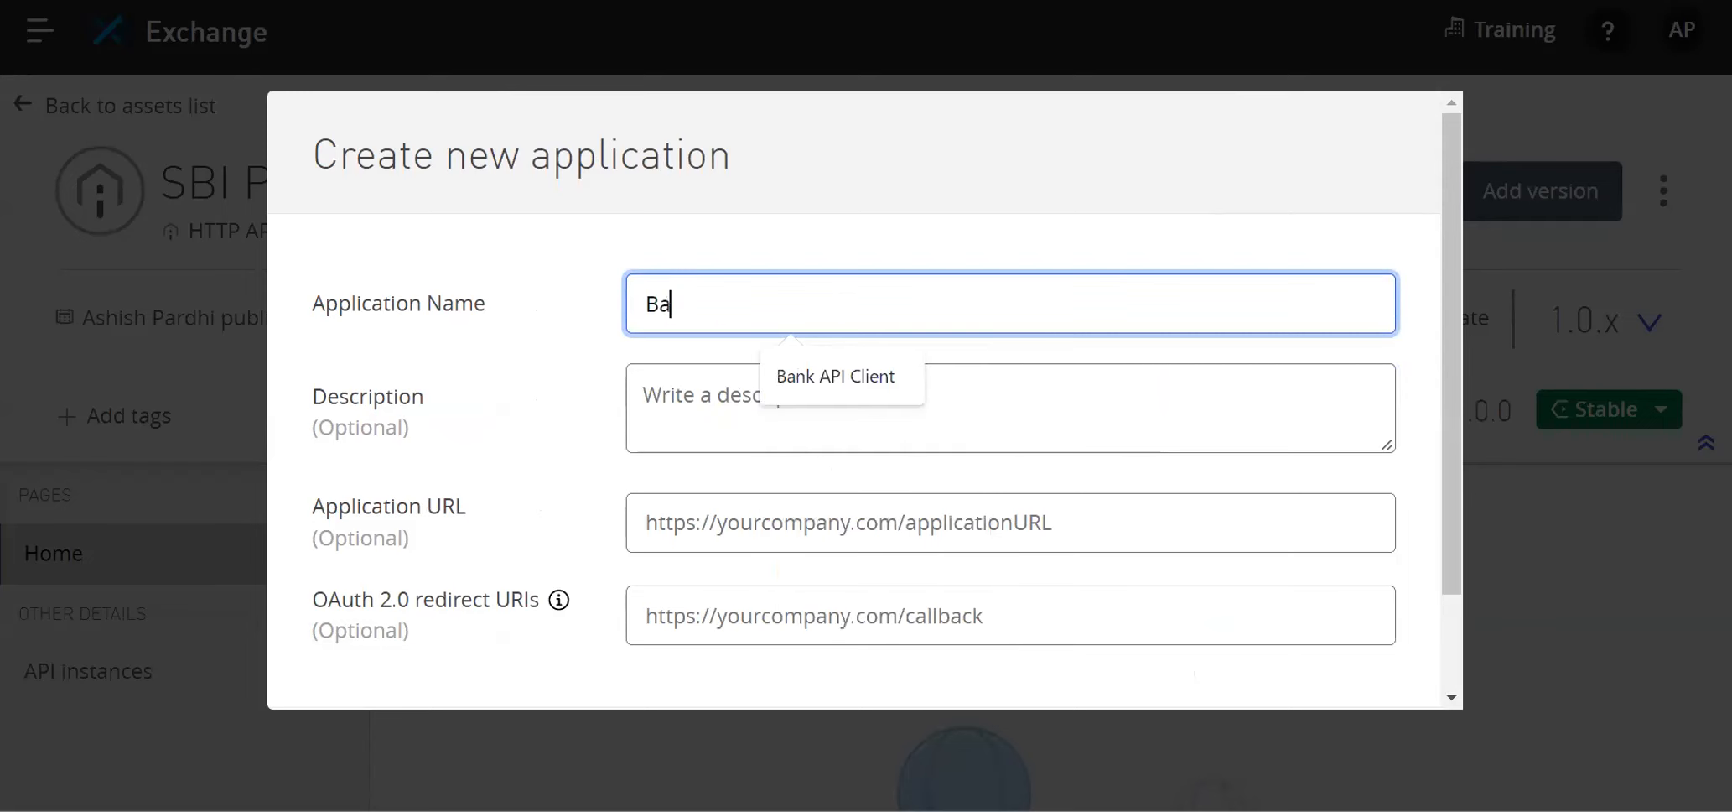
text(nk API)
key(Down)
key(Return)
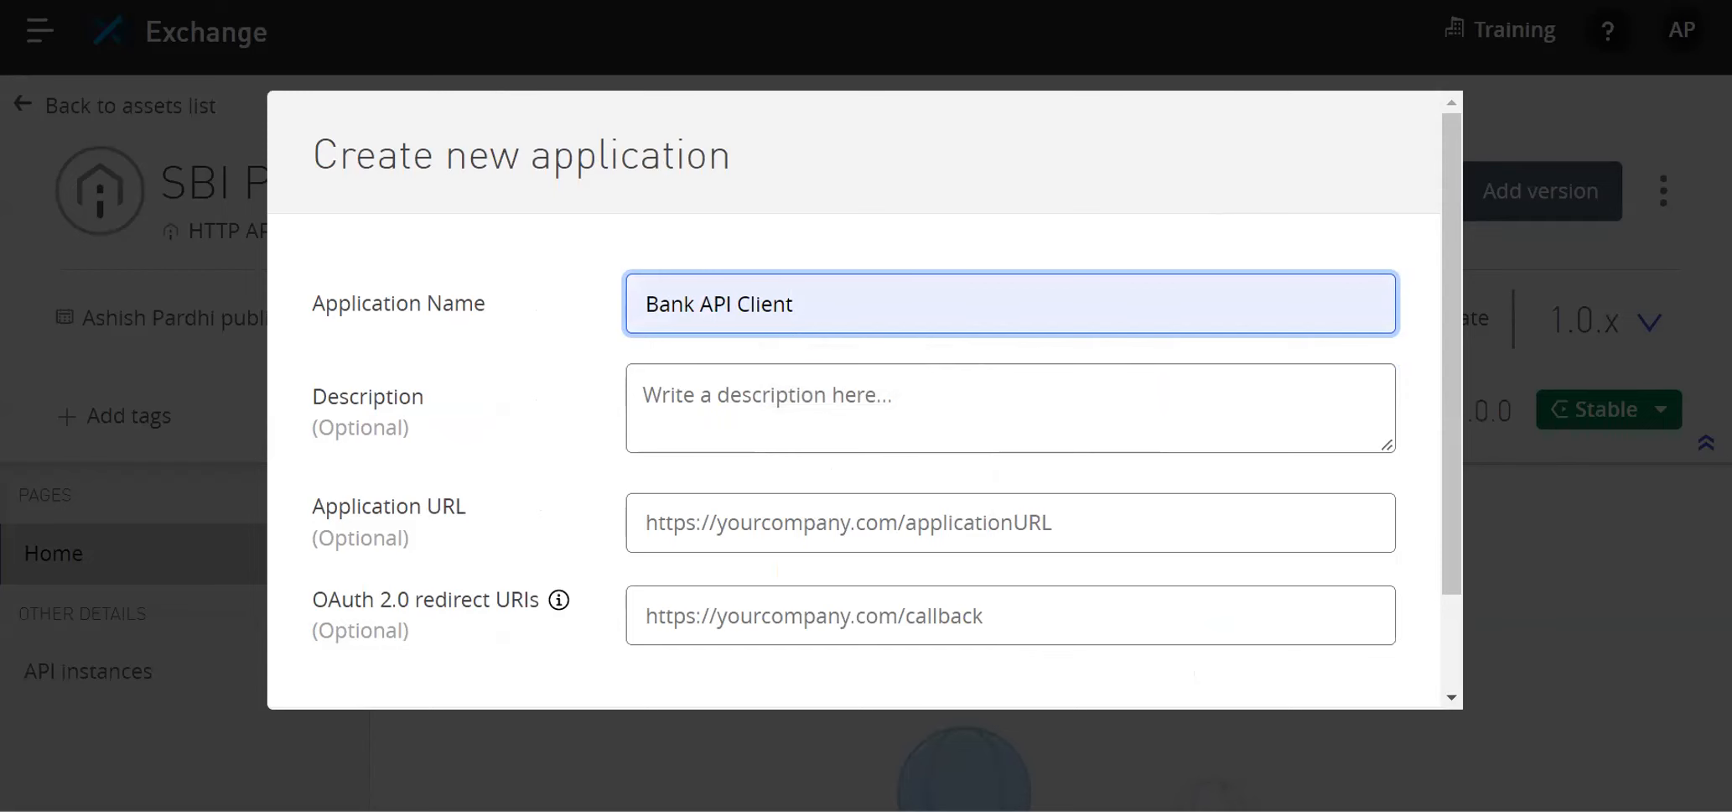
scroll(1010, 403, down, 2)
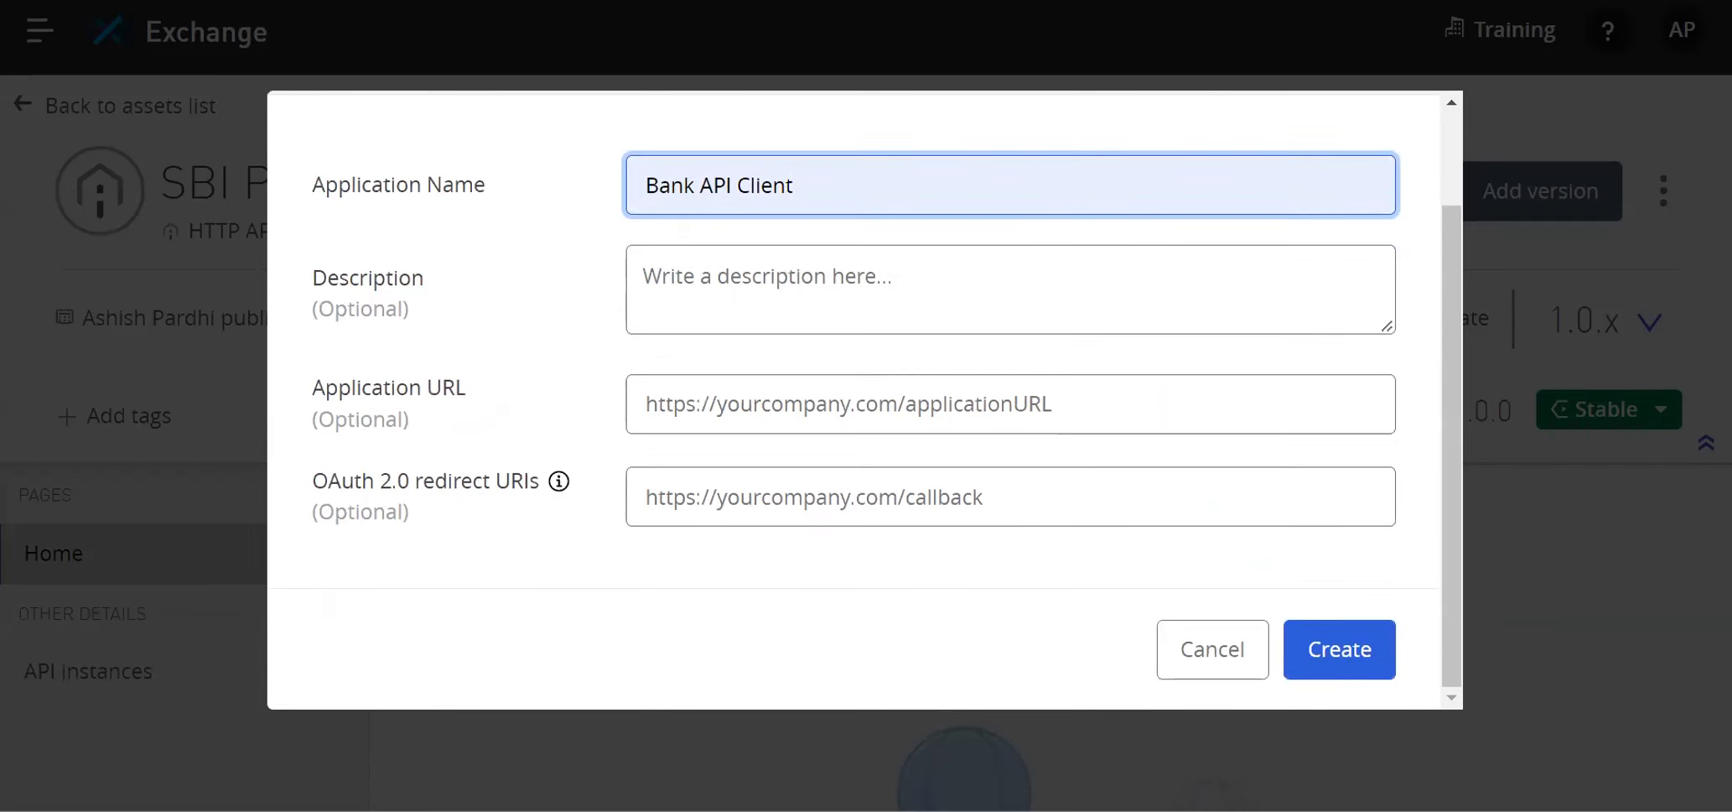
click(1339, 648)
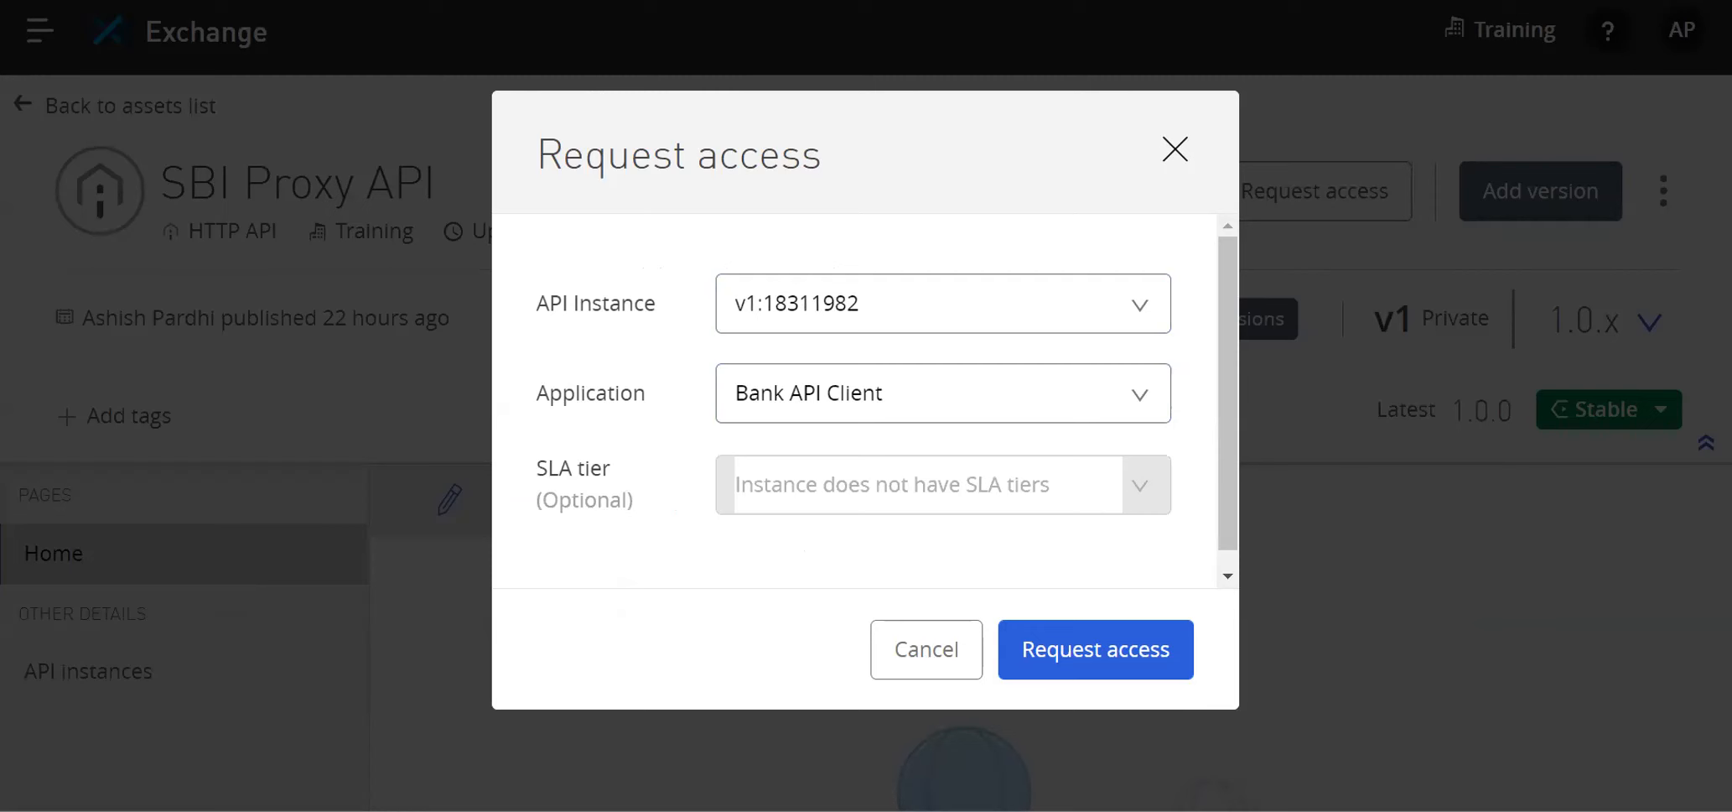
Submit the access request, select the issued client ID and client secret text, and close the dialog.
click(1095, 649)
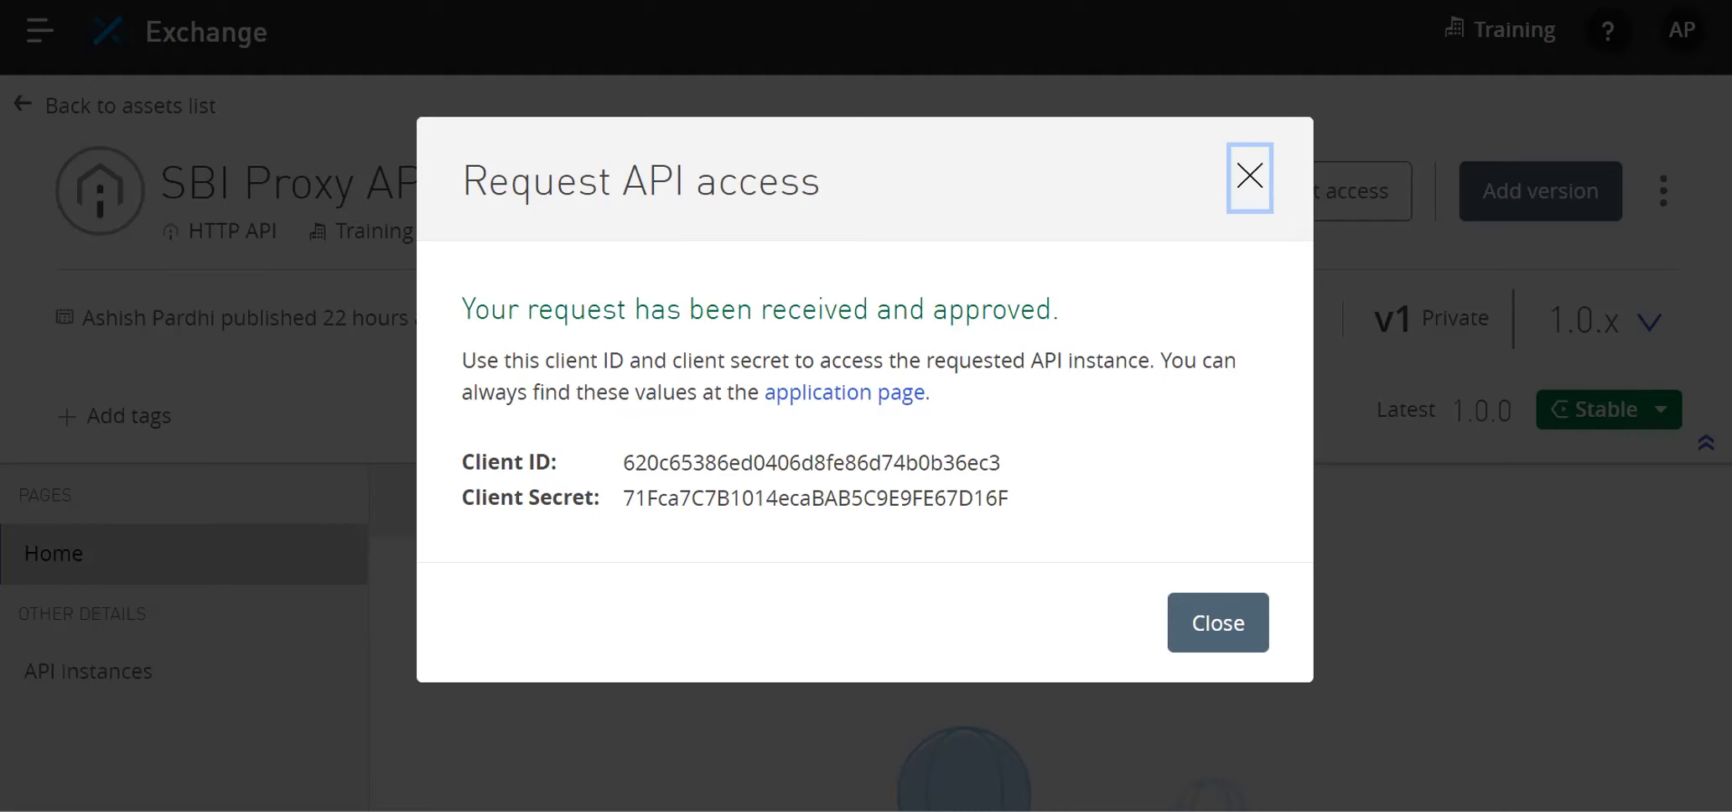
mouse_move(1024, 507)
drag(1048, 538, 410, 464)
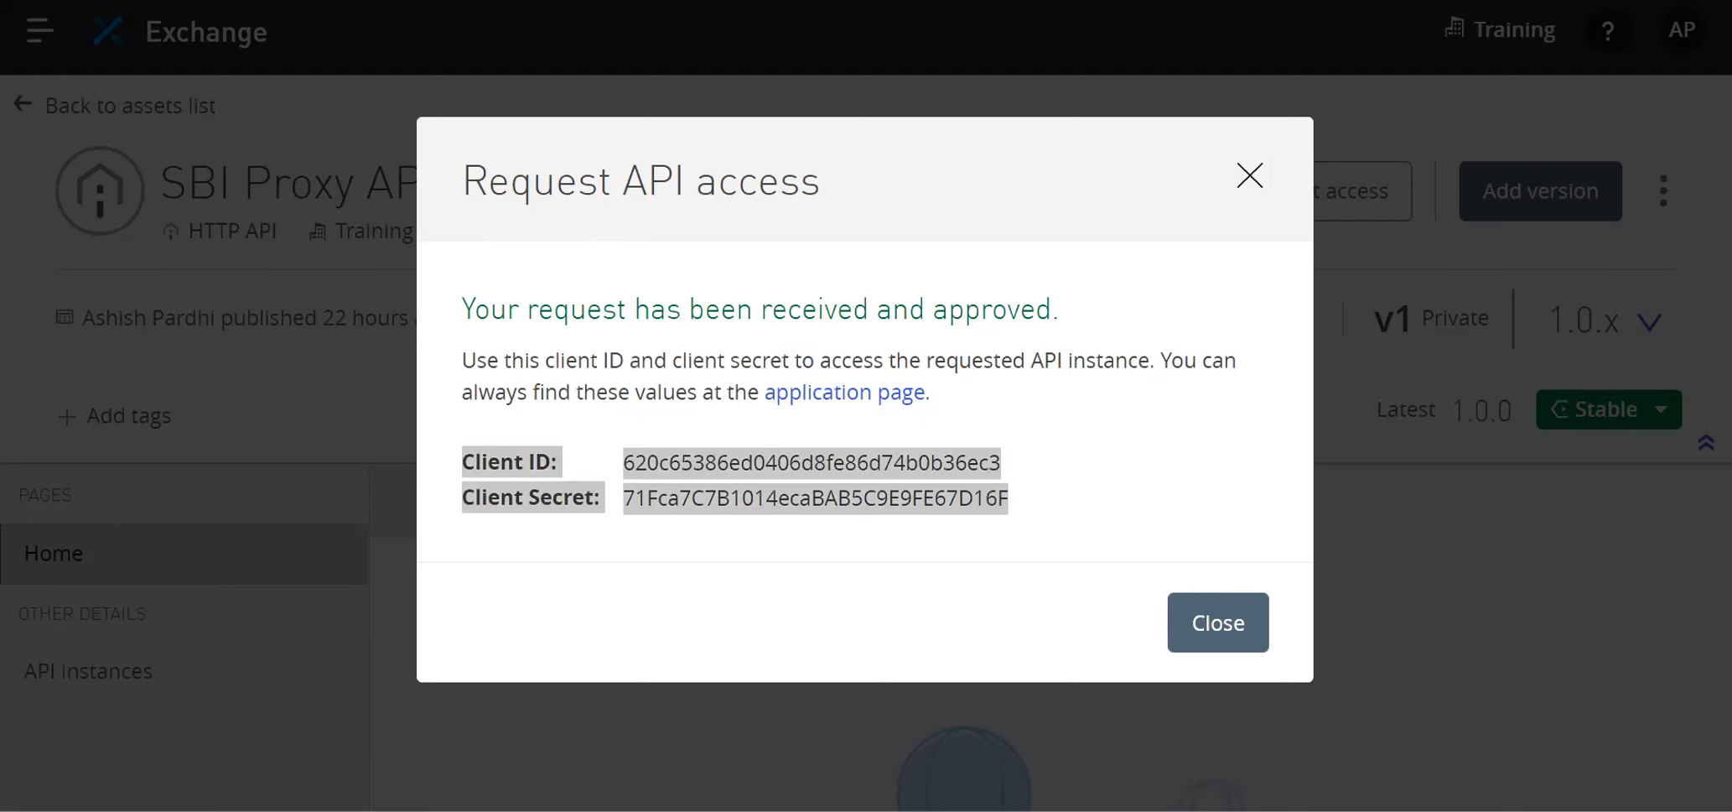
click(1247, 176)
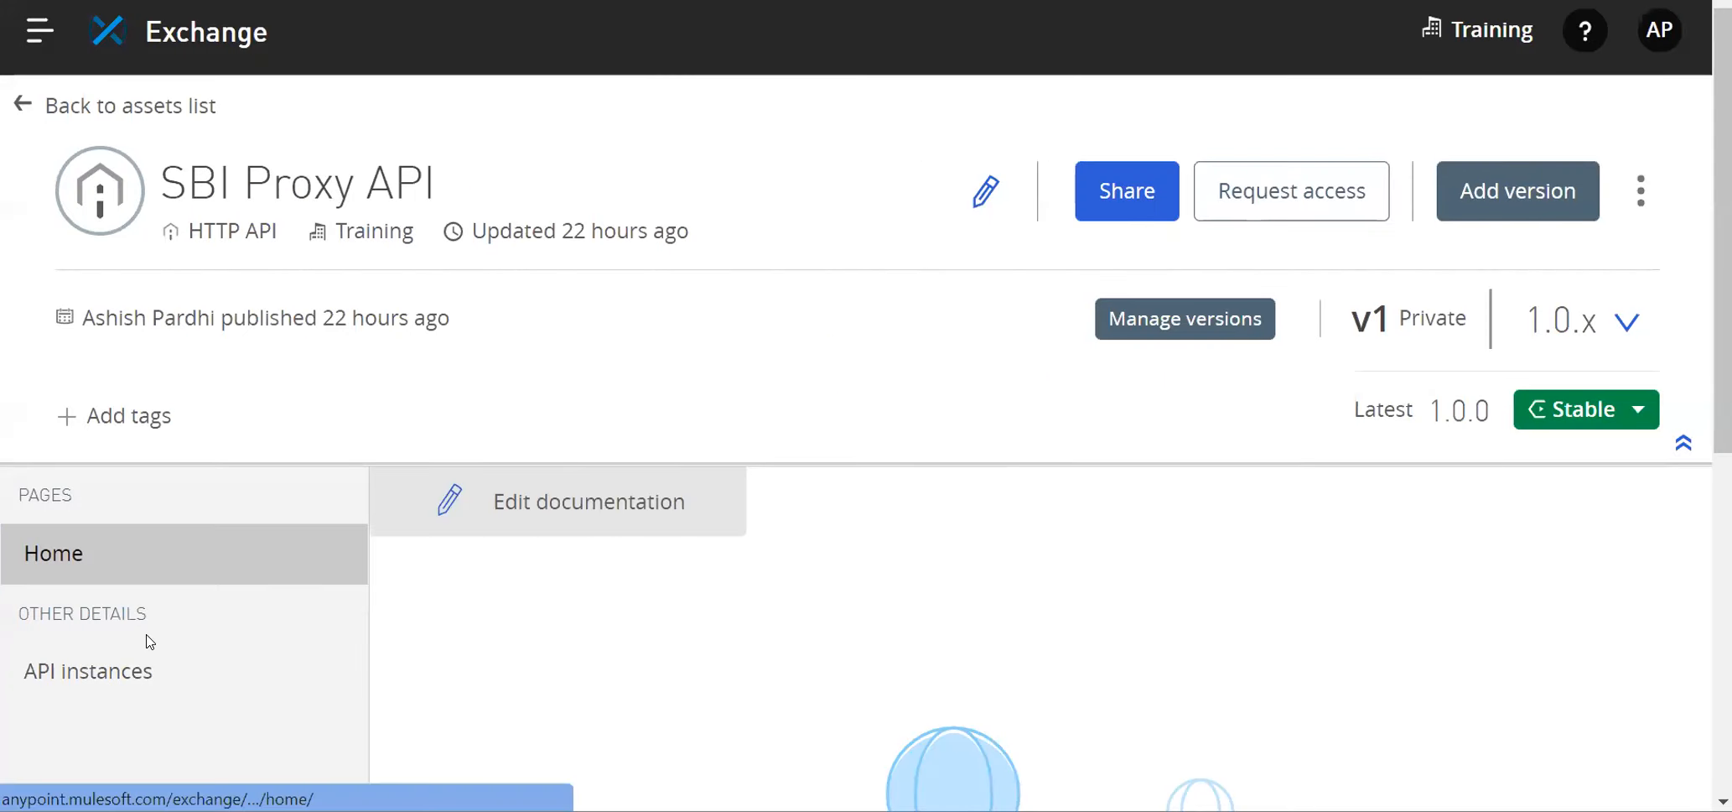
Return to the Exchange assets list and open the Bank API Client details from the user's own applications.
scroll(148, 620, down, 5)
scroll(201, 401, up, 5)
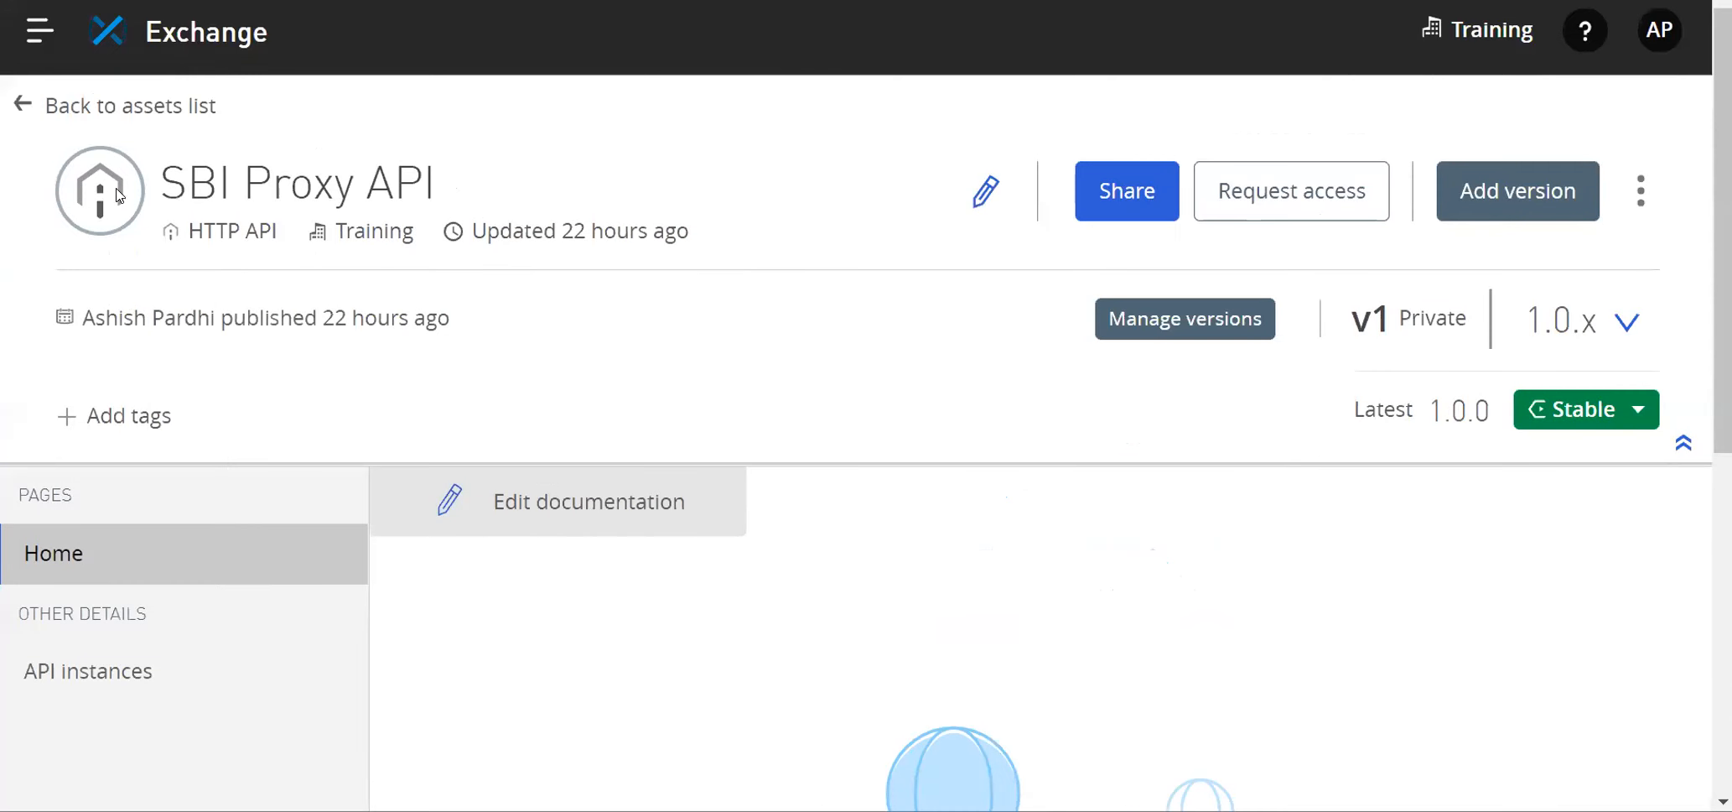
click(52, 105)
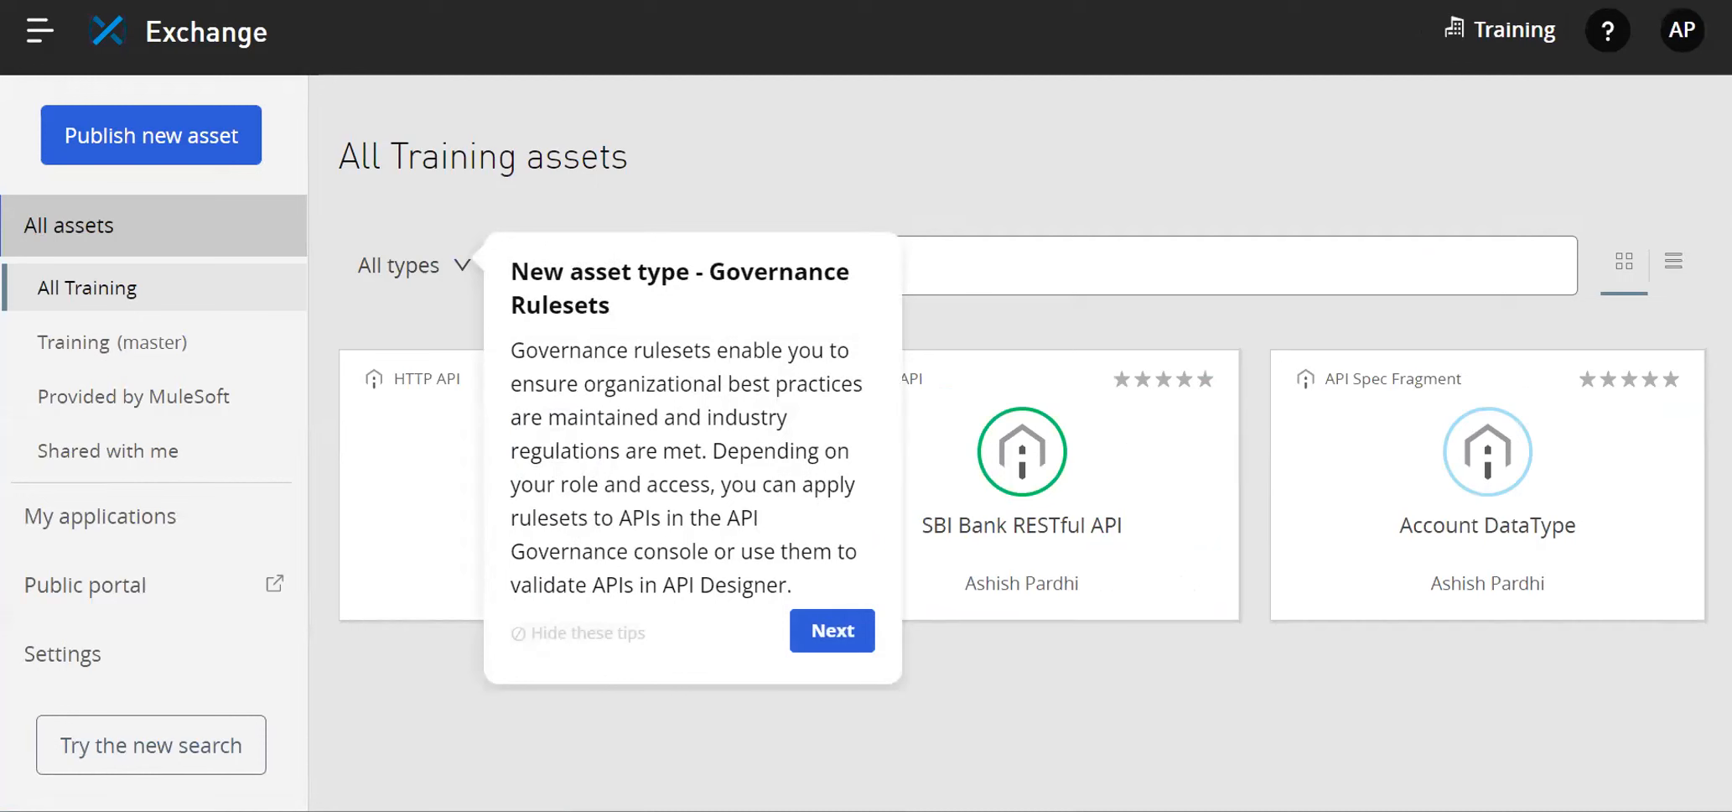
click(125, 525)
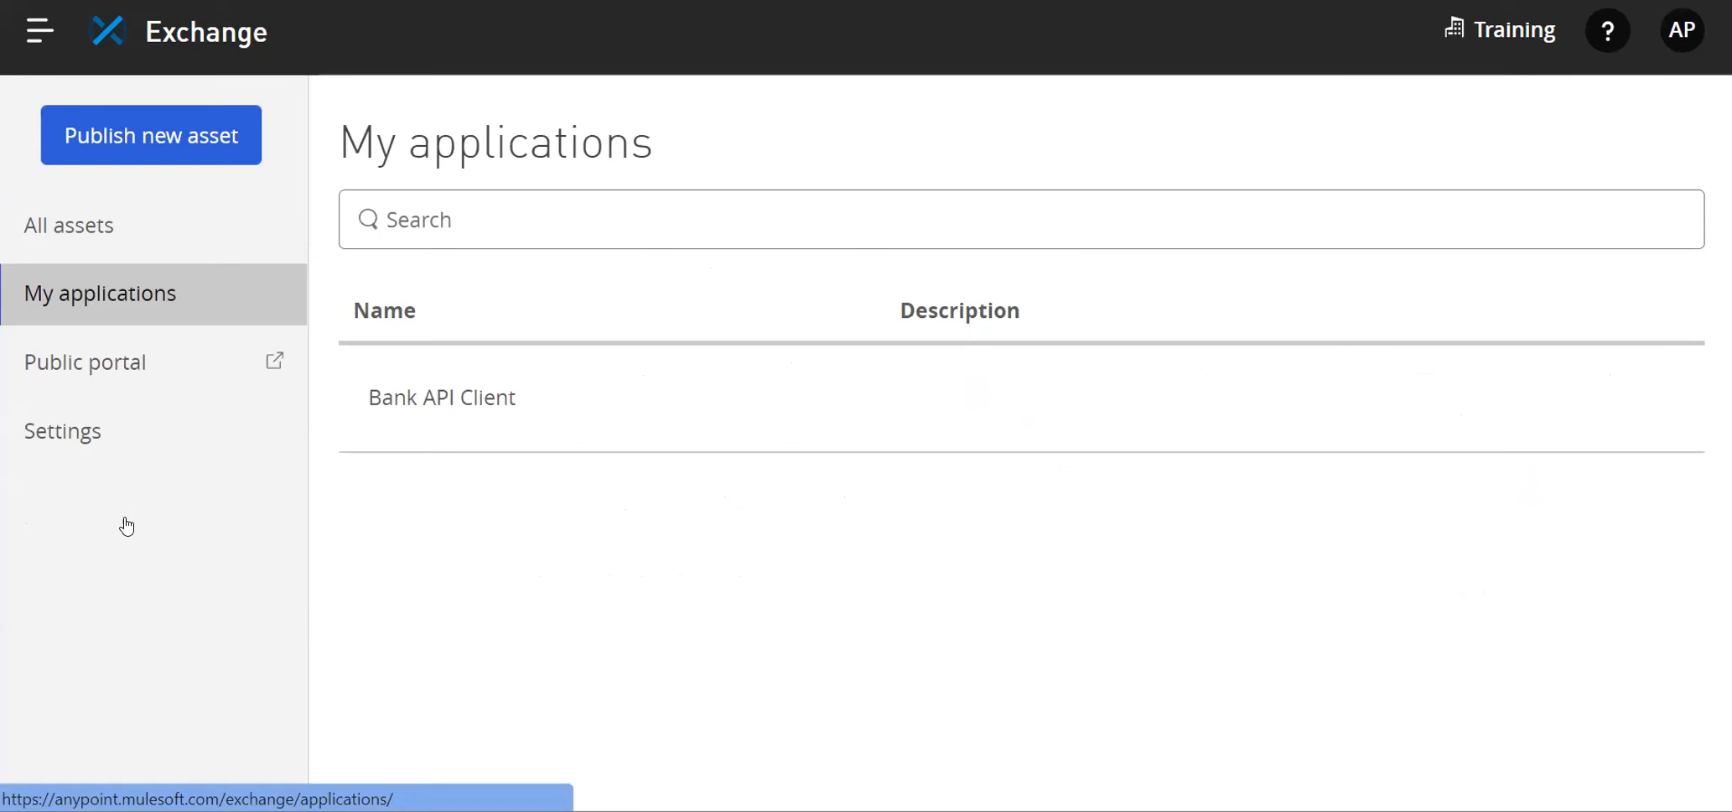
key(Return)
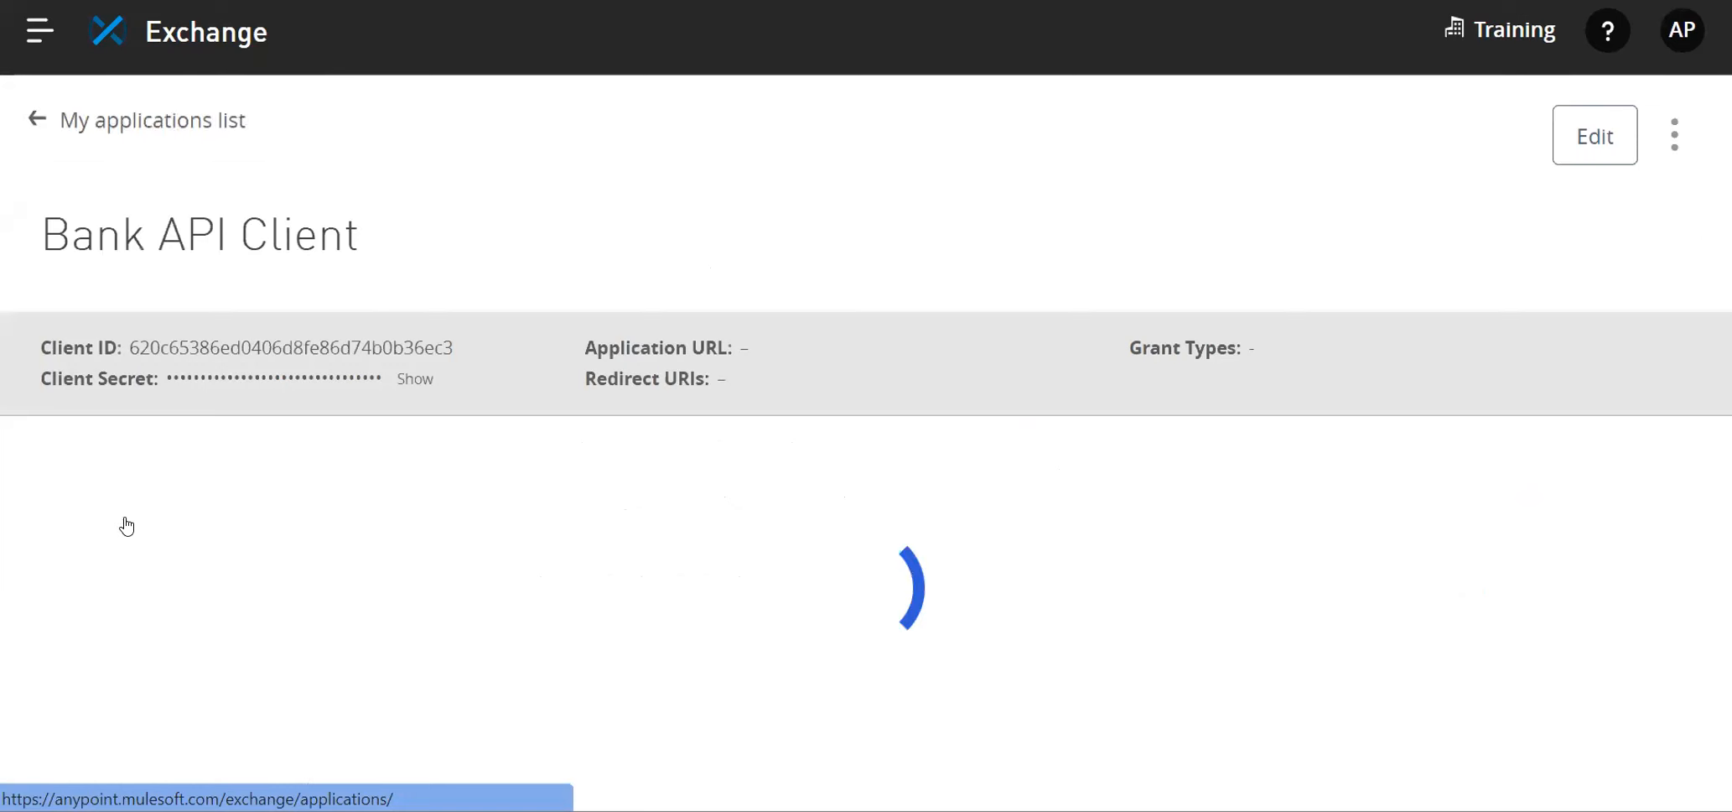
Examine the Bank API Client contract's details among the SBI Proxy API contracts in API Manager.
key(Return)
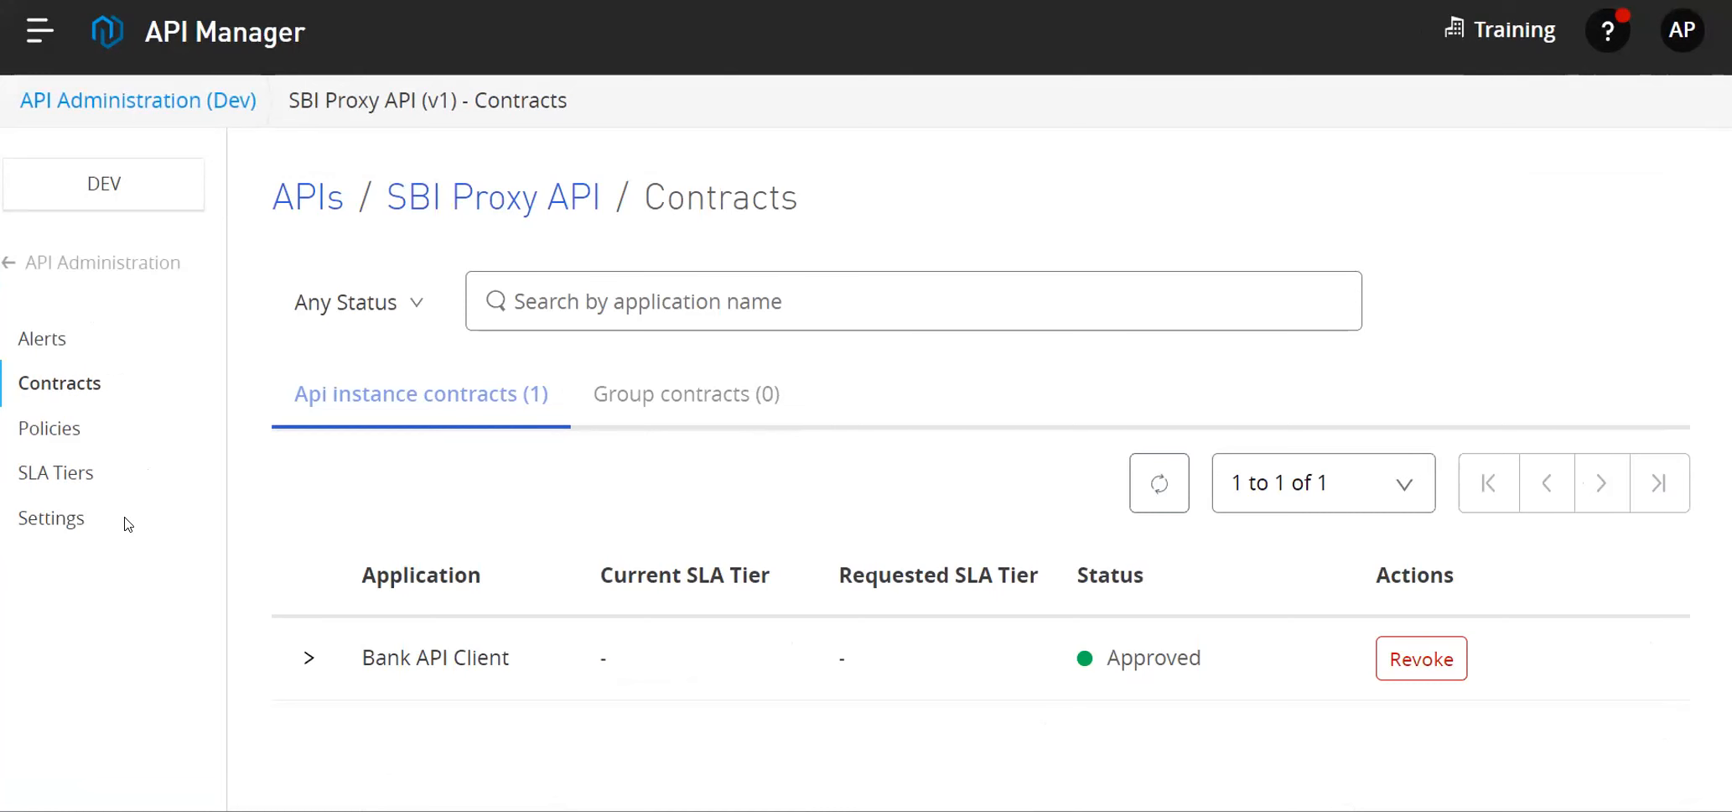
key(Return)
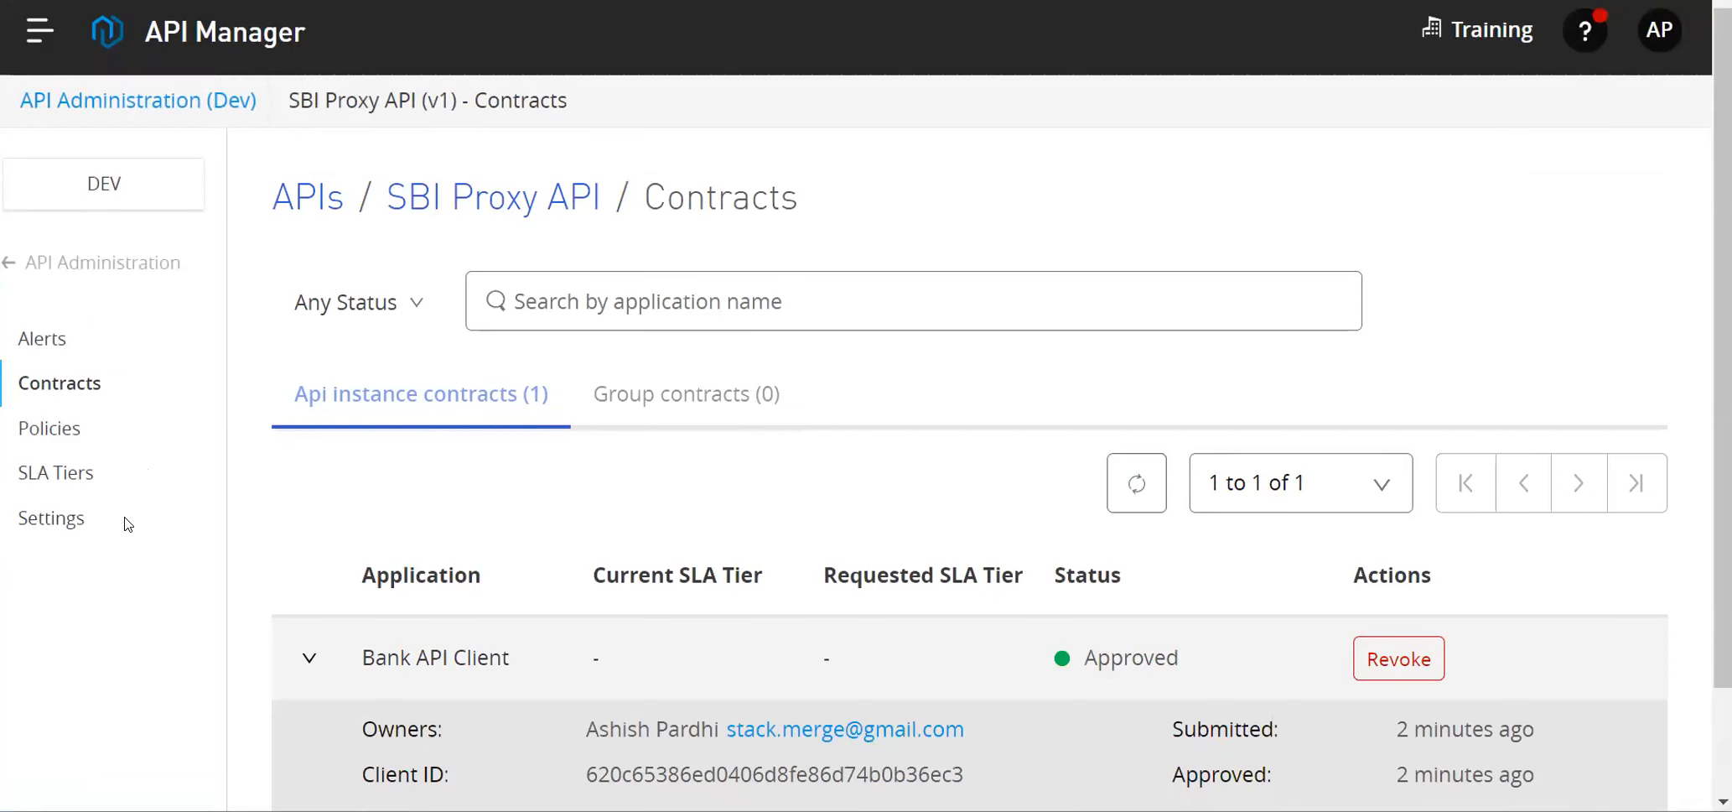
scroll(126, 524, down, 2)
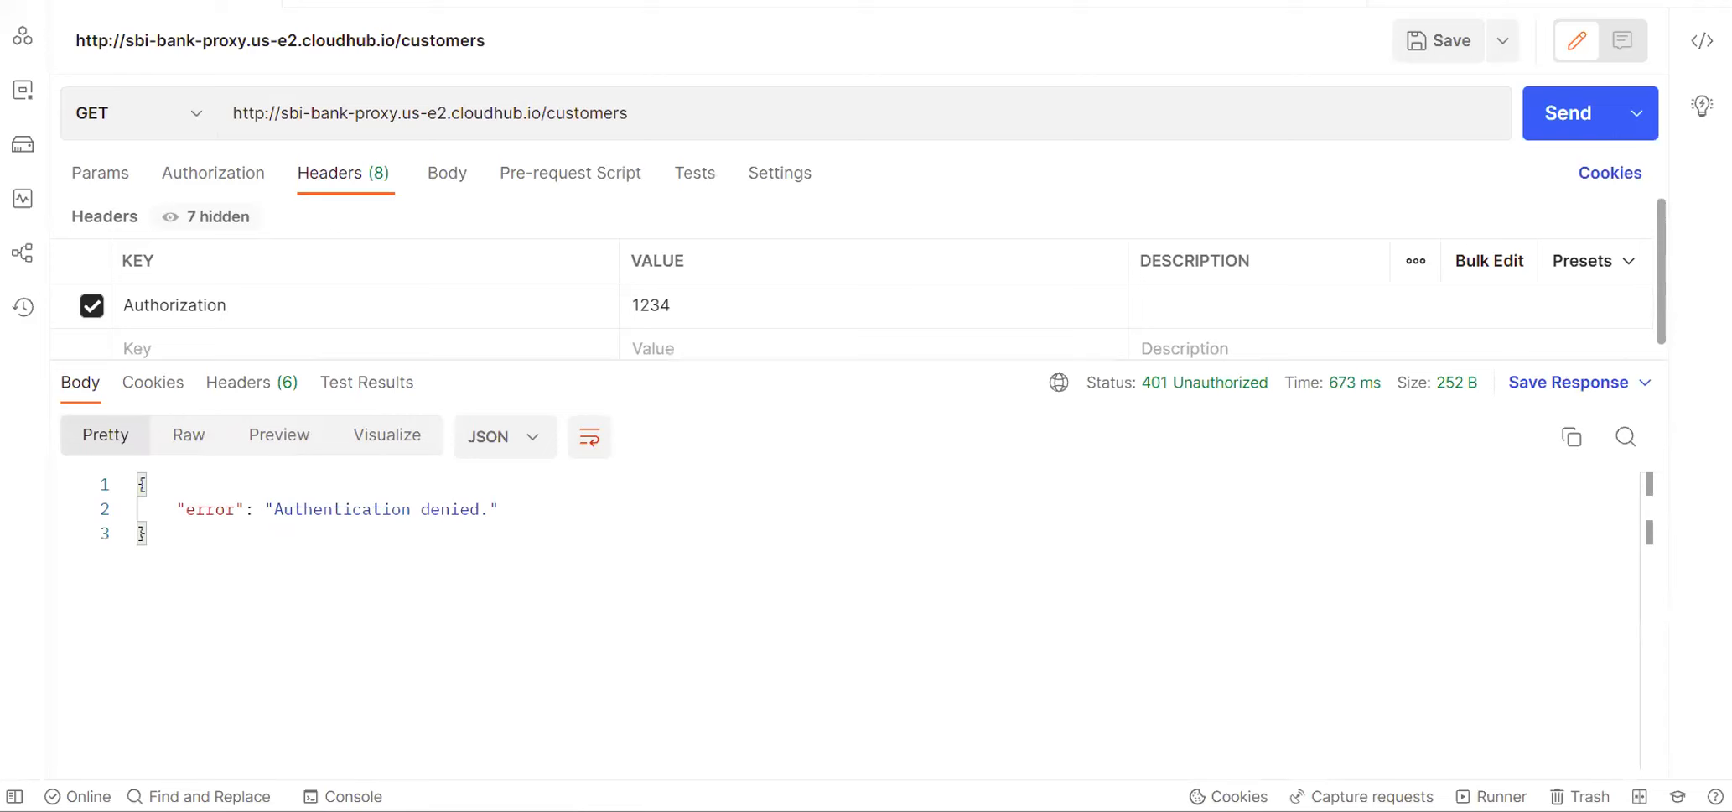
In Postman, add two header keys, client_id and client_secret, to the GET customers request.
click(168, 348)
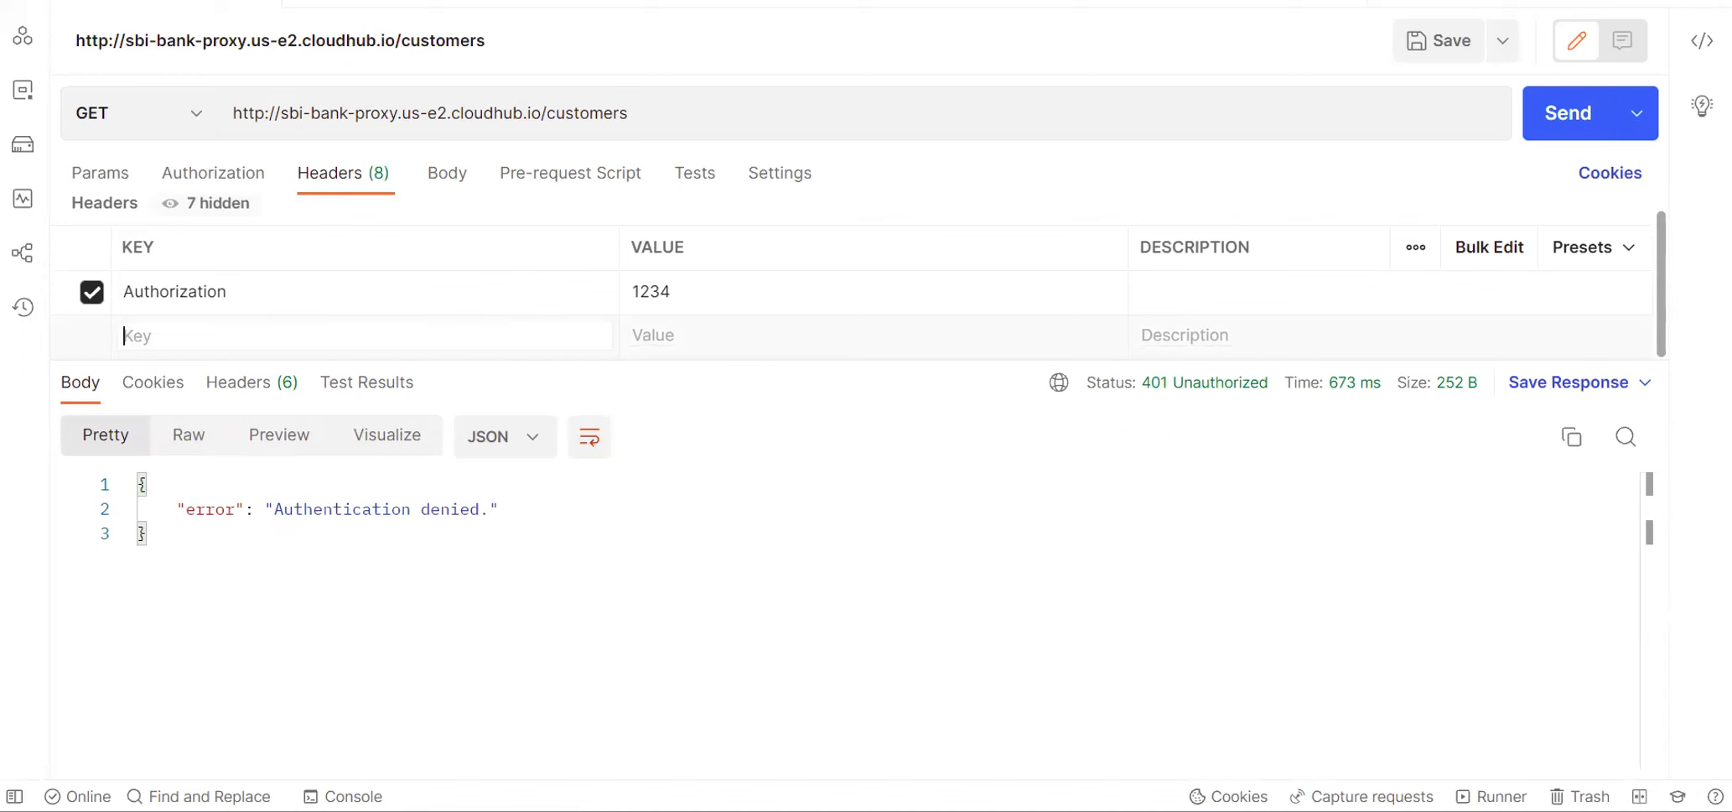
text(client)
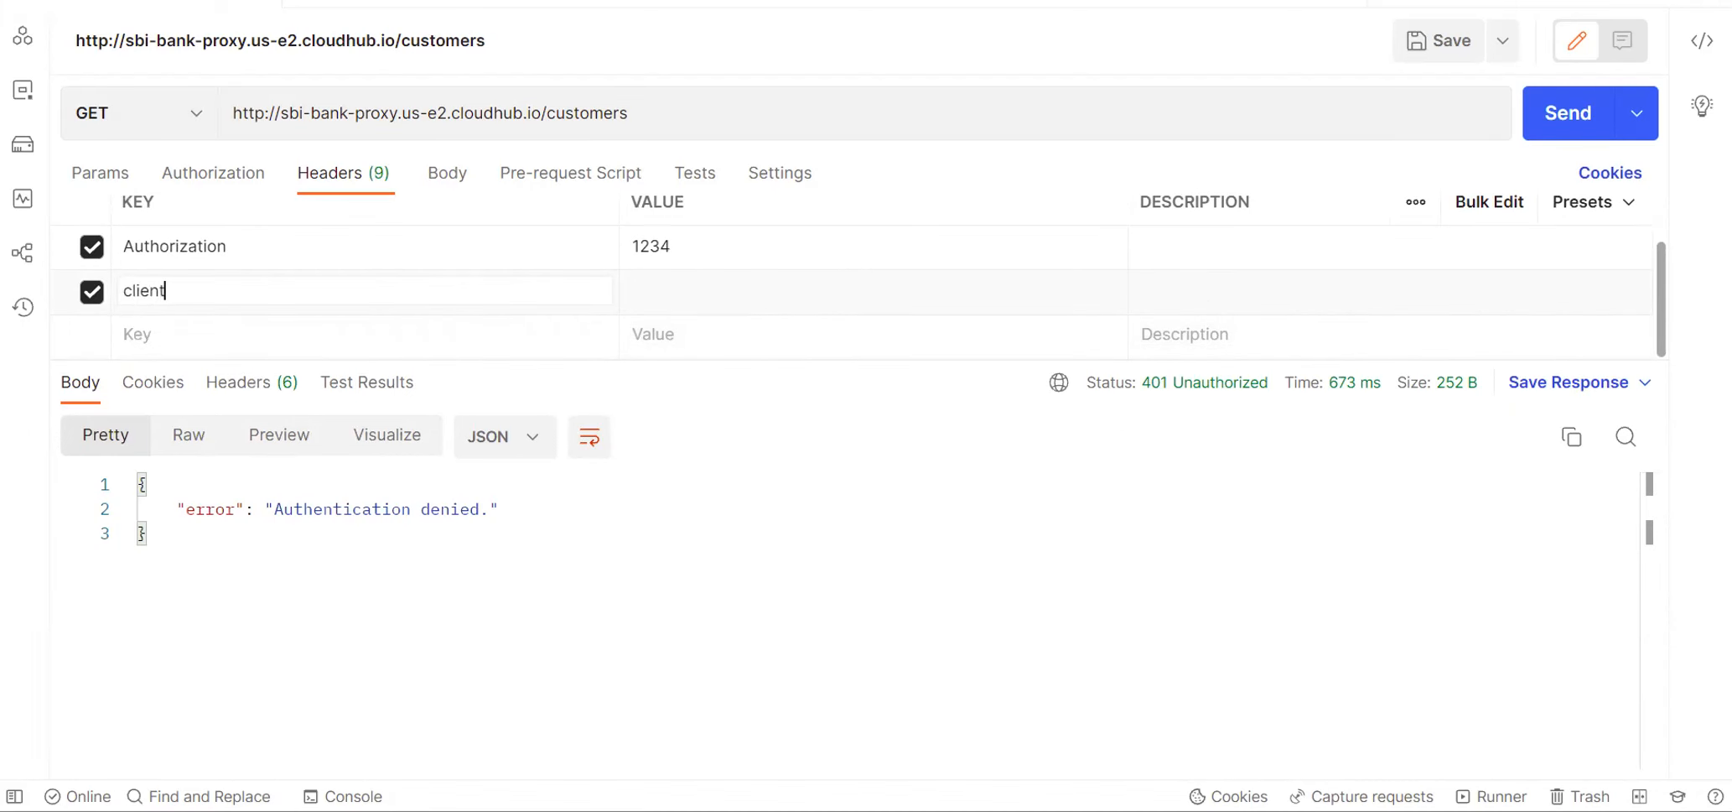
text(-)
key(BackSpace)
text(_id)
key(Tab)
key(Tab)
key(Tab)
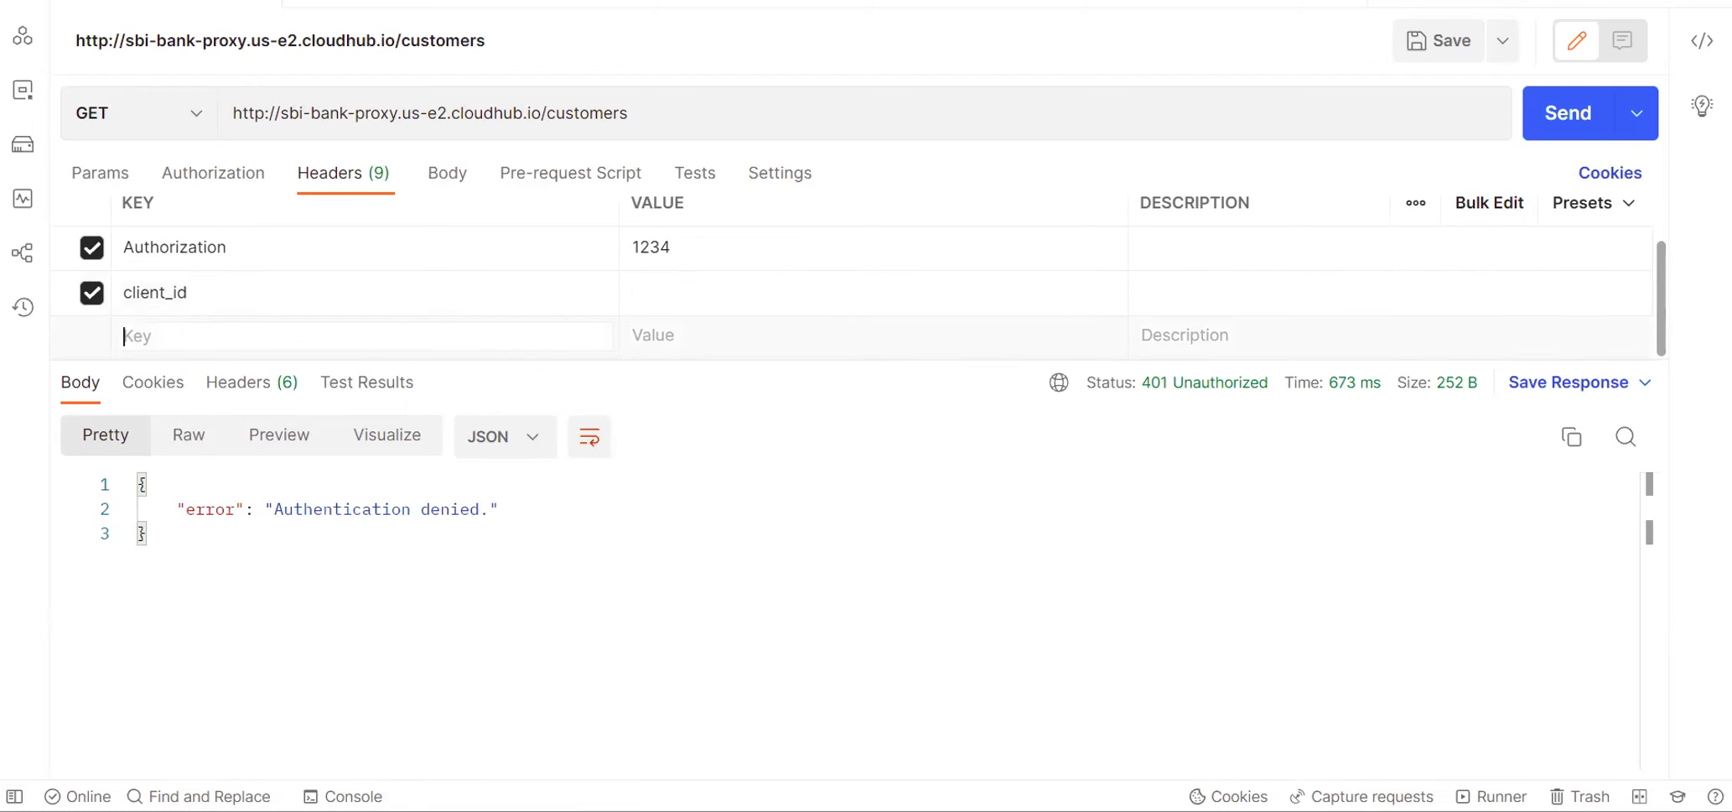
text(client_secret)
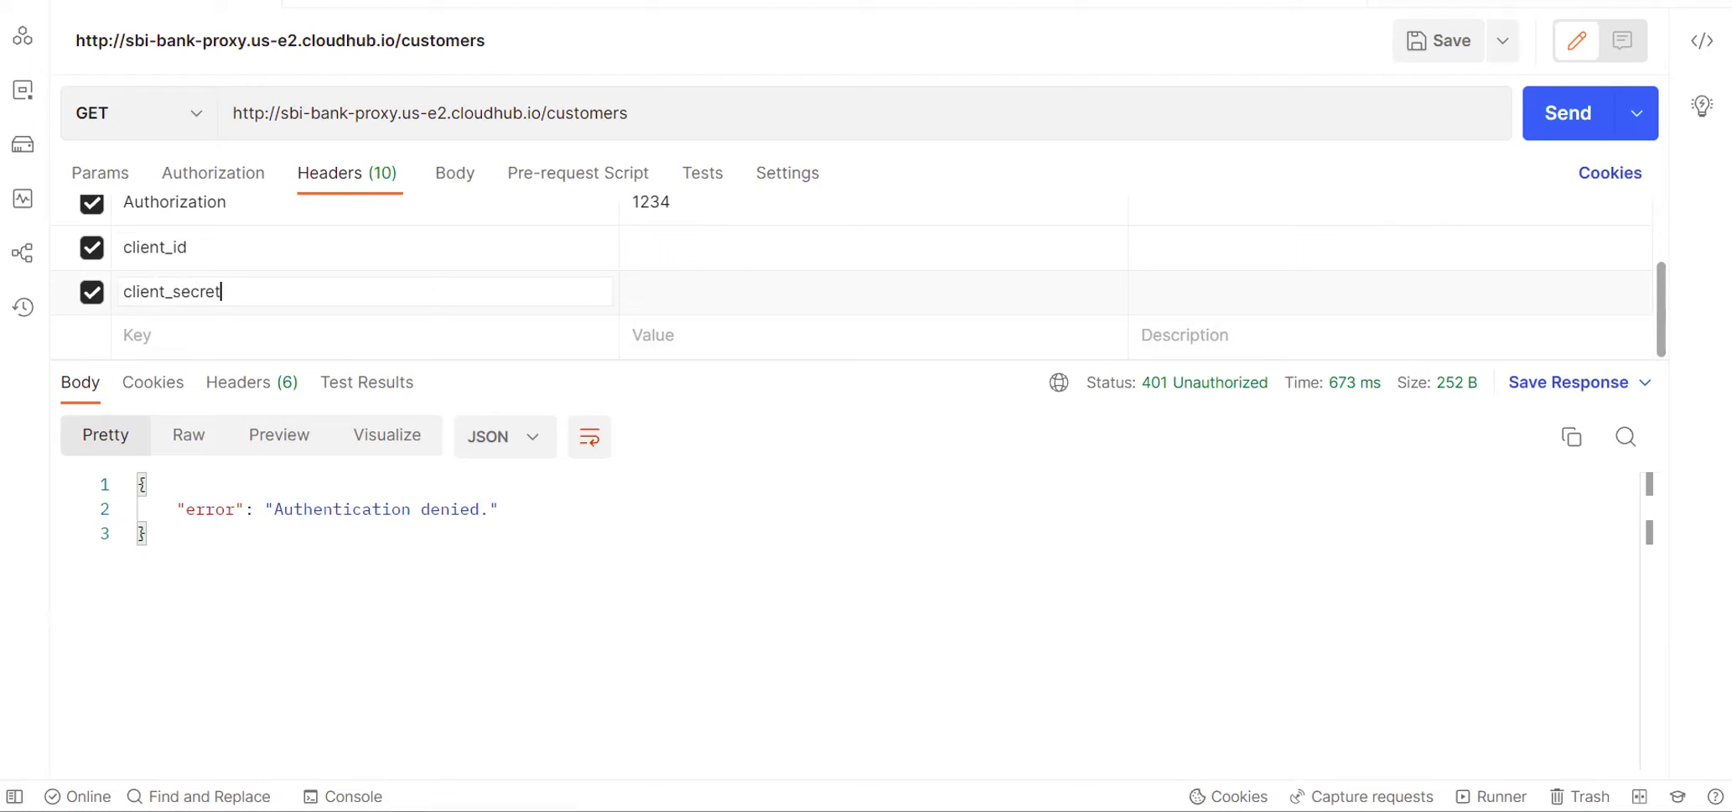
Copy the client ID from the Notepad++ notes and paste it as the client_id header's value in Postman.
key(alt+Tab)
double_click(1004, 290)
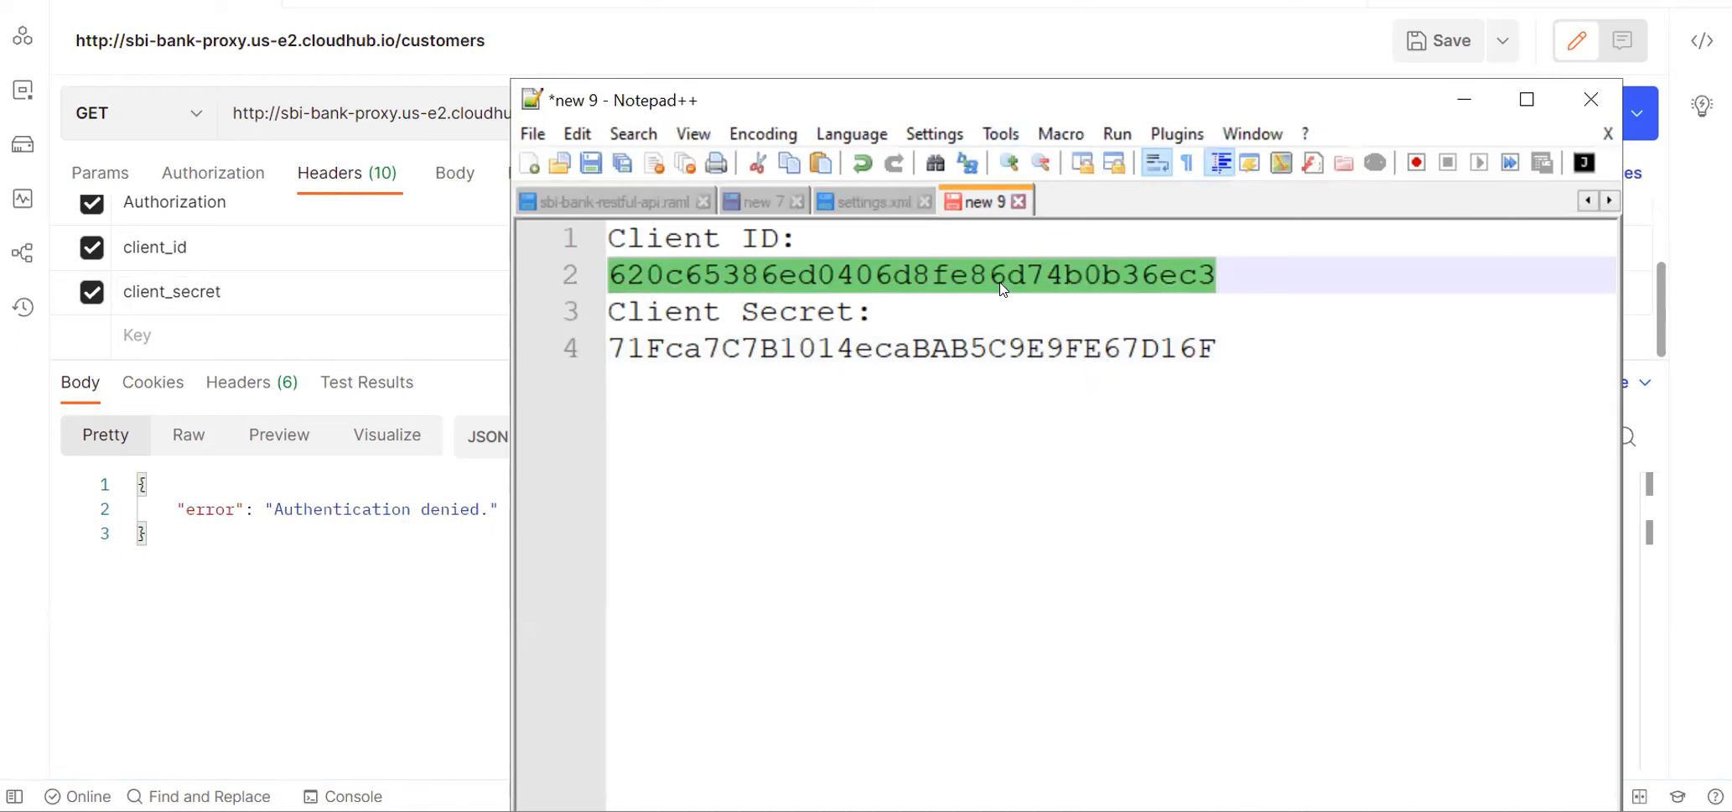
click(63, 247)
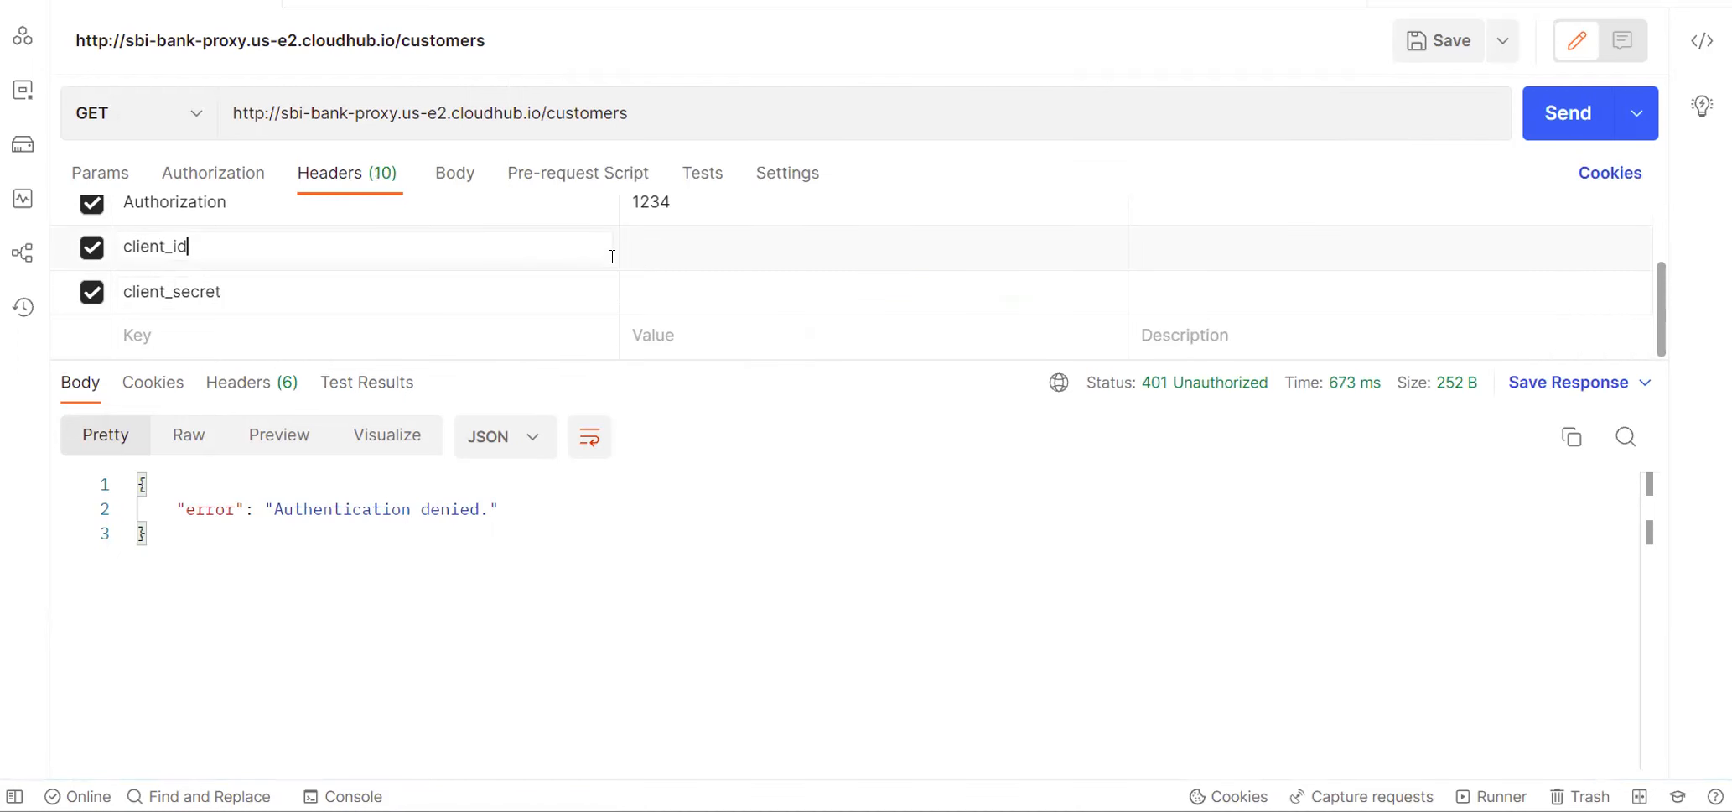
click(678, 255)
key(ctrl+v)
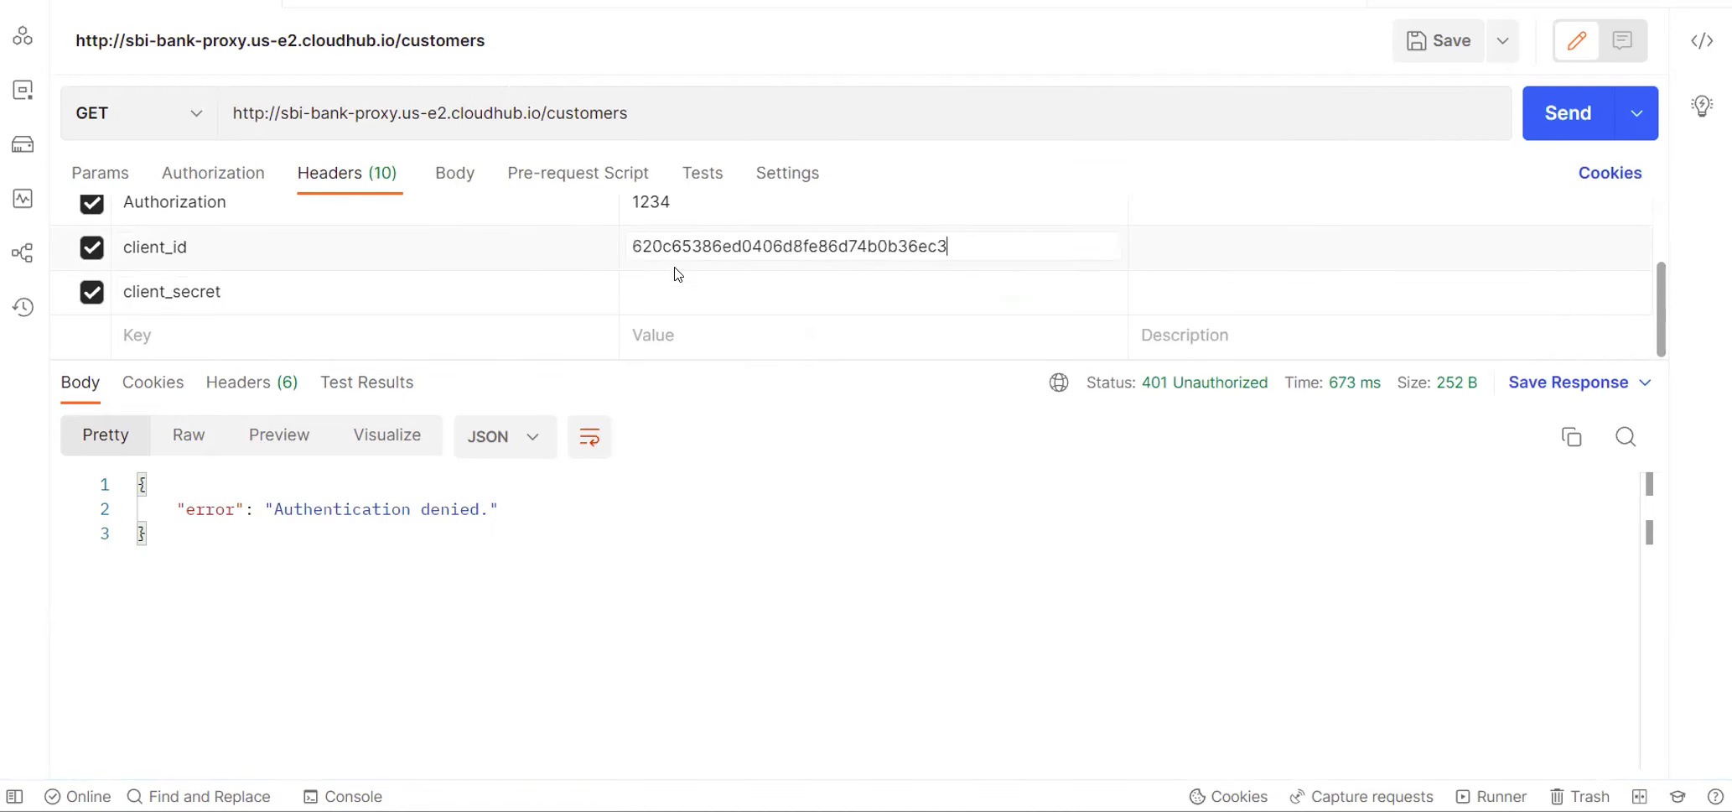
Copy the client secret from the Notepad++ notes and paste it as the client_secret header's value in Postman.
click(683, 283)
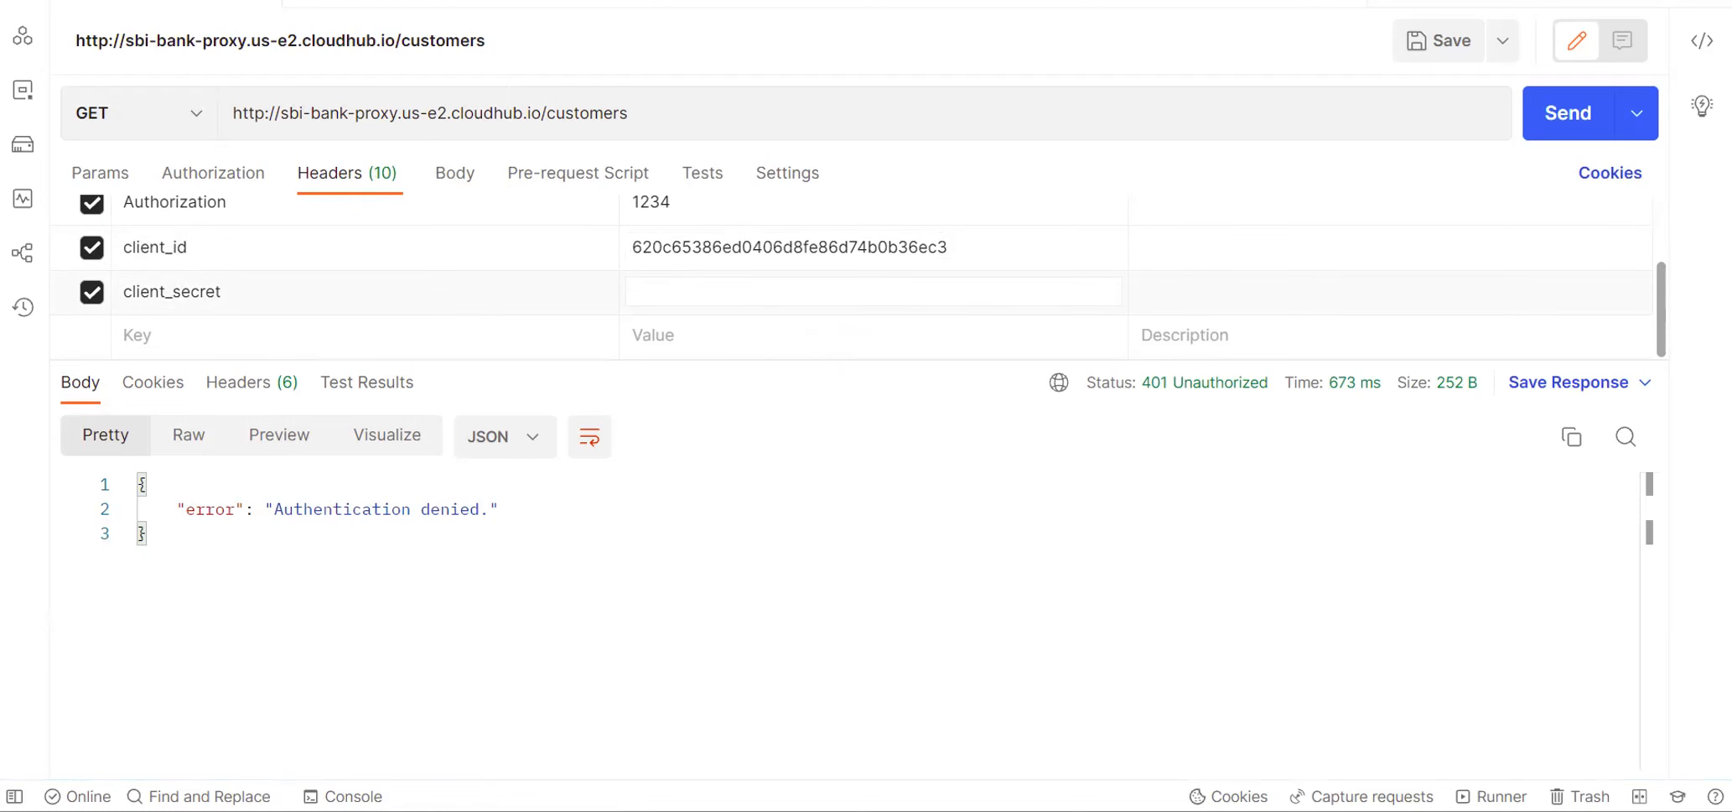
key(alt+Tab)
double_click(840, 349)
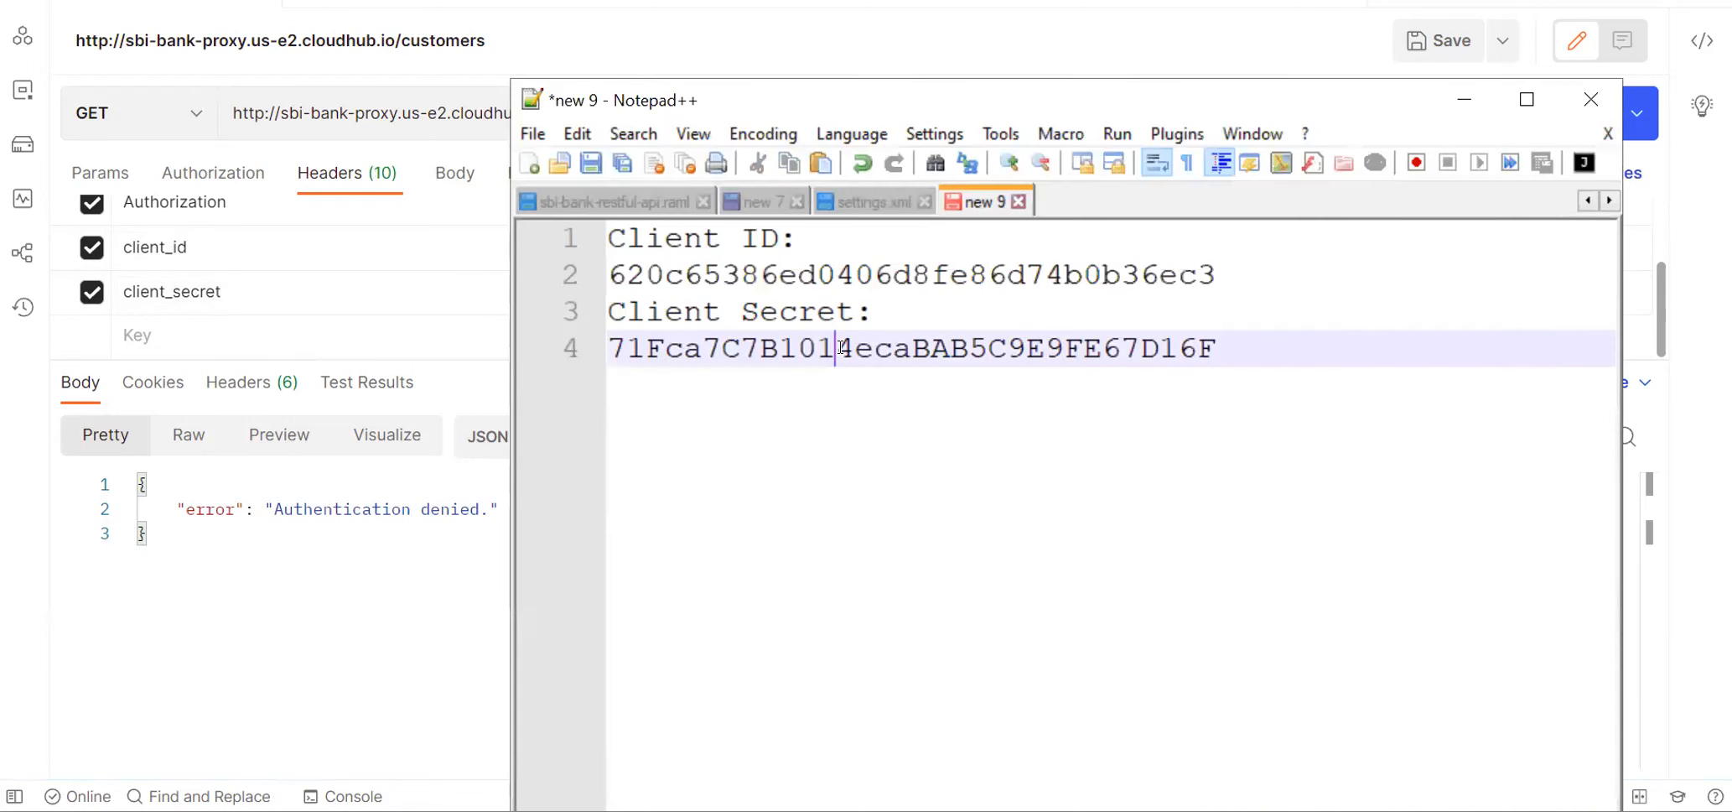
click(347, 284)
click(780, 292)
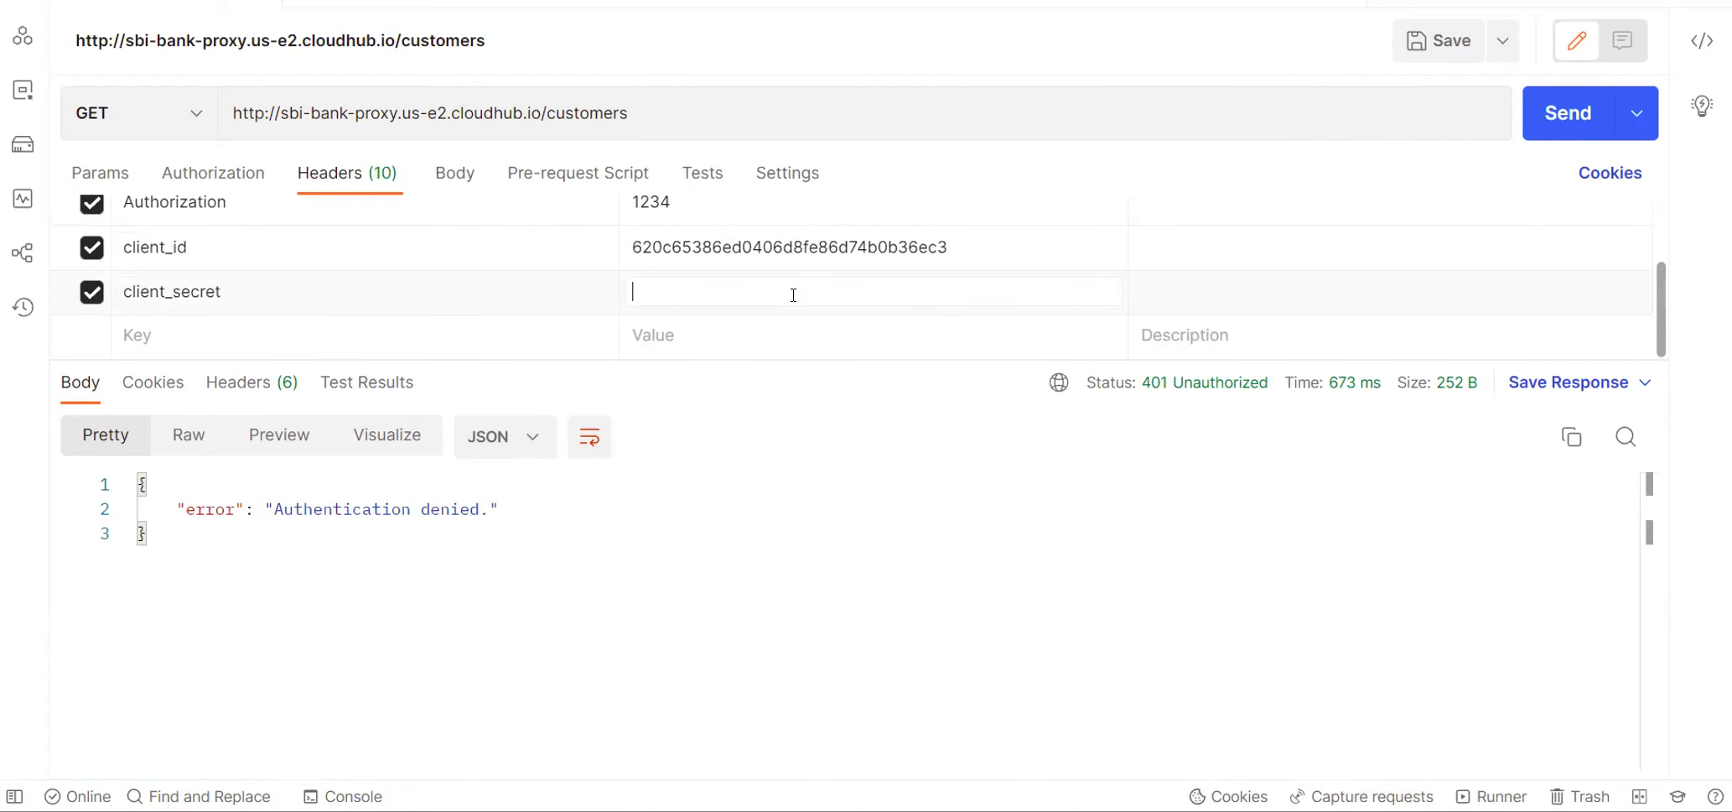
key(ctrl+v)
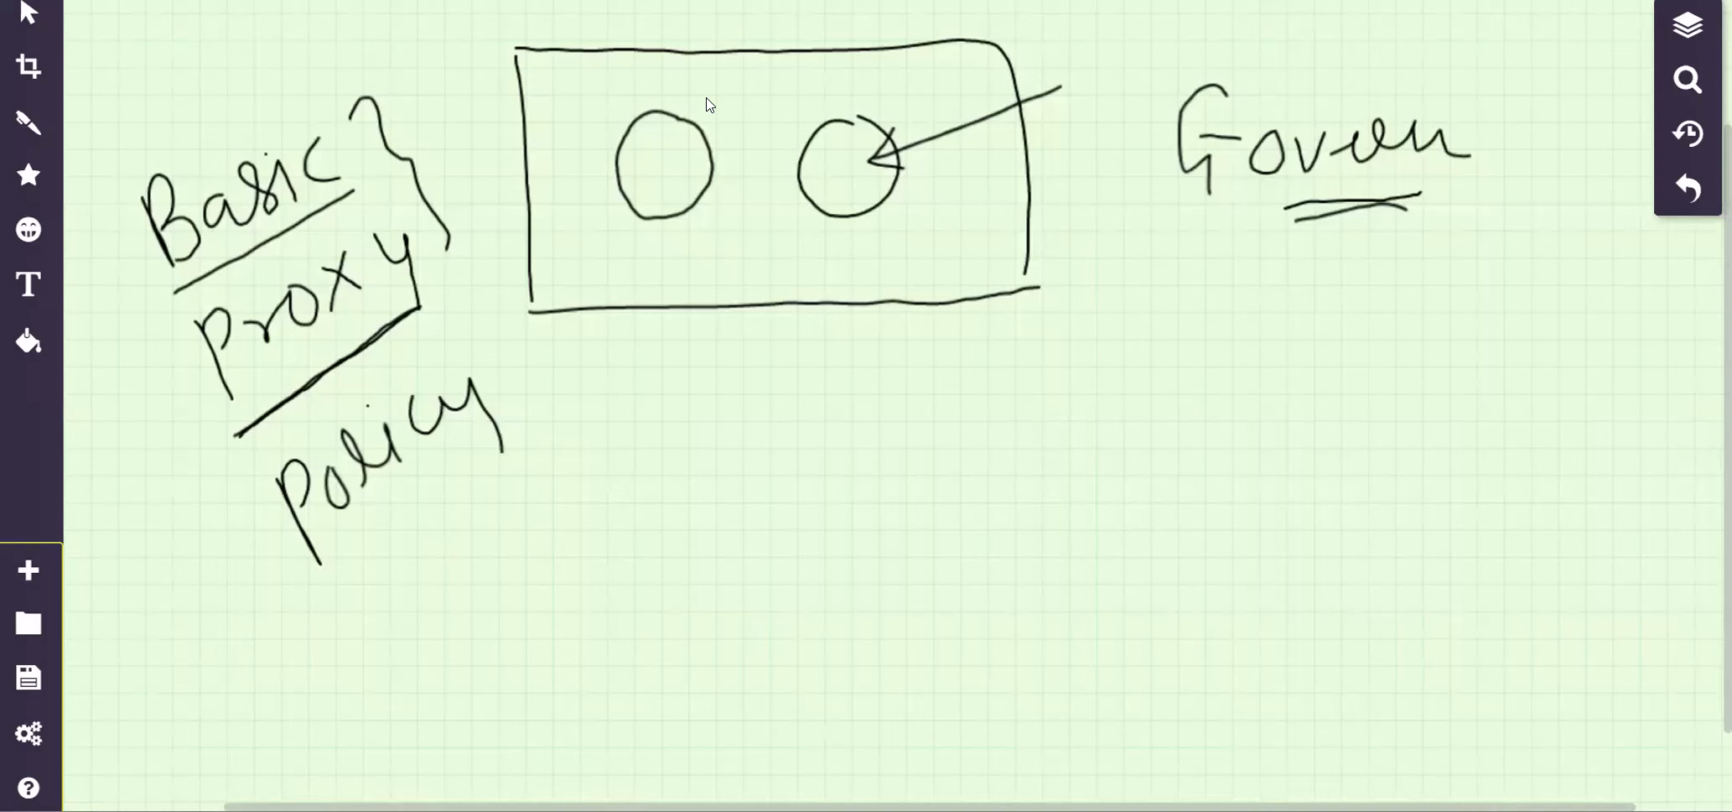
Handwrite "Client Id enforce" beneath the underlined word "Govern" on the whiteboard.
mouse_move(1182, 270)
mouse_down()
mouse_move(1199, 251)
mouse_move(1230, 306)
mouse_move(1260, 277)
mouse_move(1332, 293)
mouse_move(1393, 253)
mouse_move(1431, 280)
mouse_move(1438, 241)
mouse_move(1513, 266)
mouse_move(1561, 252)
mouse_move(1565, 353)
mouse_move(1603, 260)
mouse_move(1635, 252)
mouse_move(1648, 270)
mouse_up()
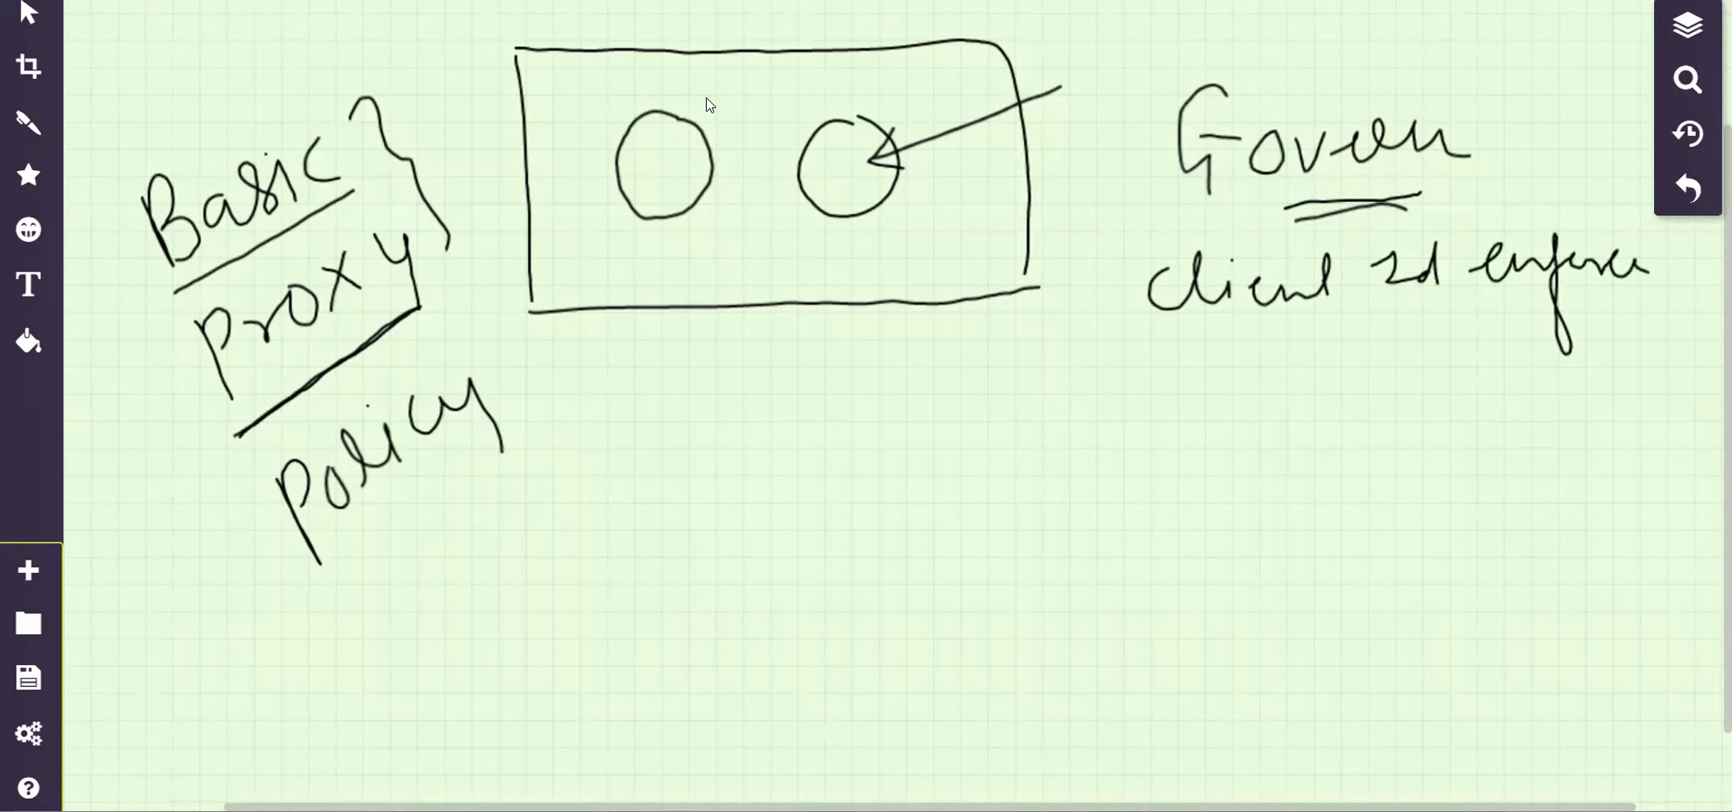
Draw a rounded box labelled "Proxy" below "Client Id enforce", with an arrow leading out to the handwritten labels "non mule" and "mule".
mouse_move(958, 456)
mouse_down()
mouse_move(960, 650)
mouse_move(987, 673)
mouse_move(1258, 426)
mouse_move(1339, 599)
mouse_move(968, 681)
mouse_up()
mouse_move(1256, 542)
mouse_down()
mouse_move(1511, 498)
mouse_move(1486, 539)
mouse_up()
mouse_move(1528, 391)
mouse_down()
mouse_move(1524, 441)
mouse_move(1559, 395)
mouse_move(1625, 419)
mouse_up()
mouse_move(1550, 485)
mouse_down()
mouse_move(1620, 460)
mouse_move(1660, 474)
mouse_up()
mouse_move(1516, 591)
mouse_down()
mouse_move(1559, 625)
mouse_move(1602, 591)
mouse_move(1647, 612)
mouse_up()
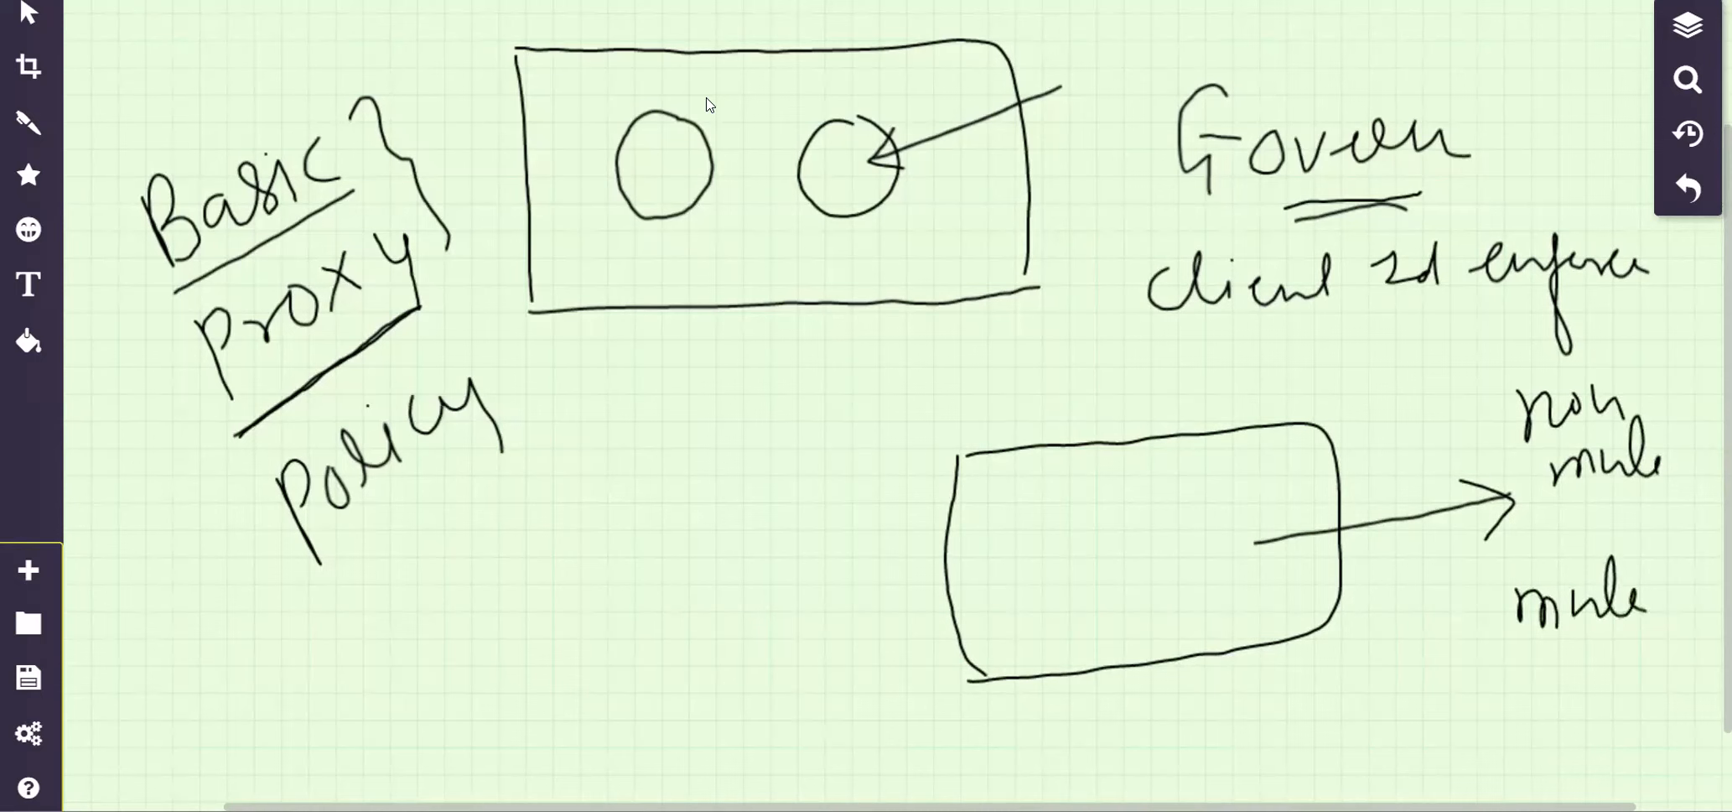
mouse_move(1049, 550)
mouse_down()
mouse_move(1045, 627)
mouse_move(1044, 584)
mouse_move(1108, 577)
mouse_move(1172, 602)
mouse_move(1147, 616)
mouse_up()
drag(1179, 560, 1199, 616)
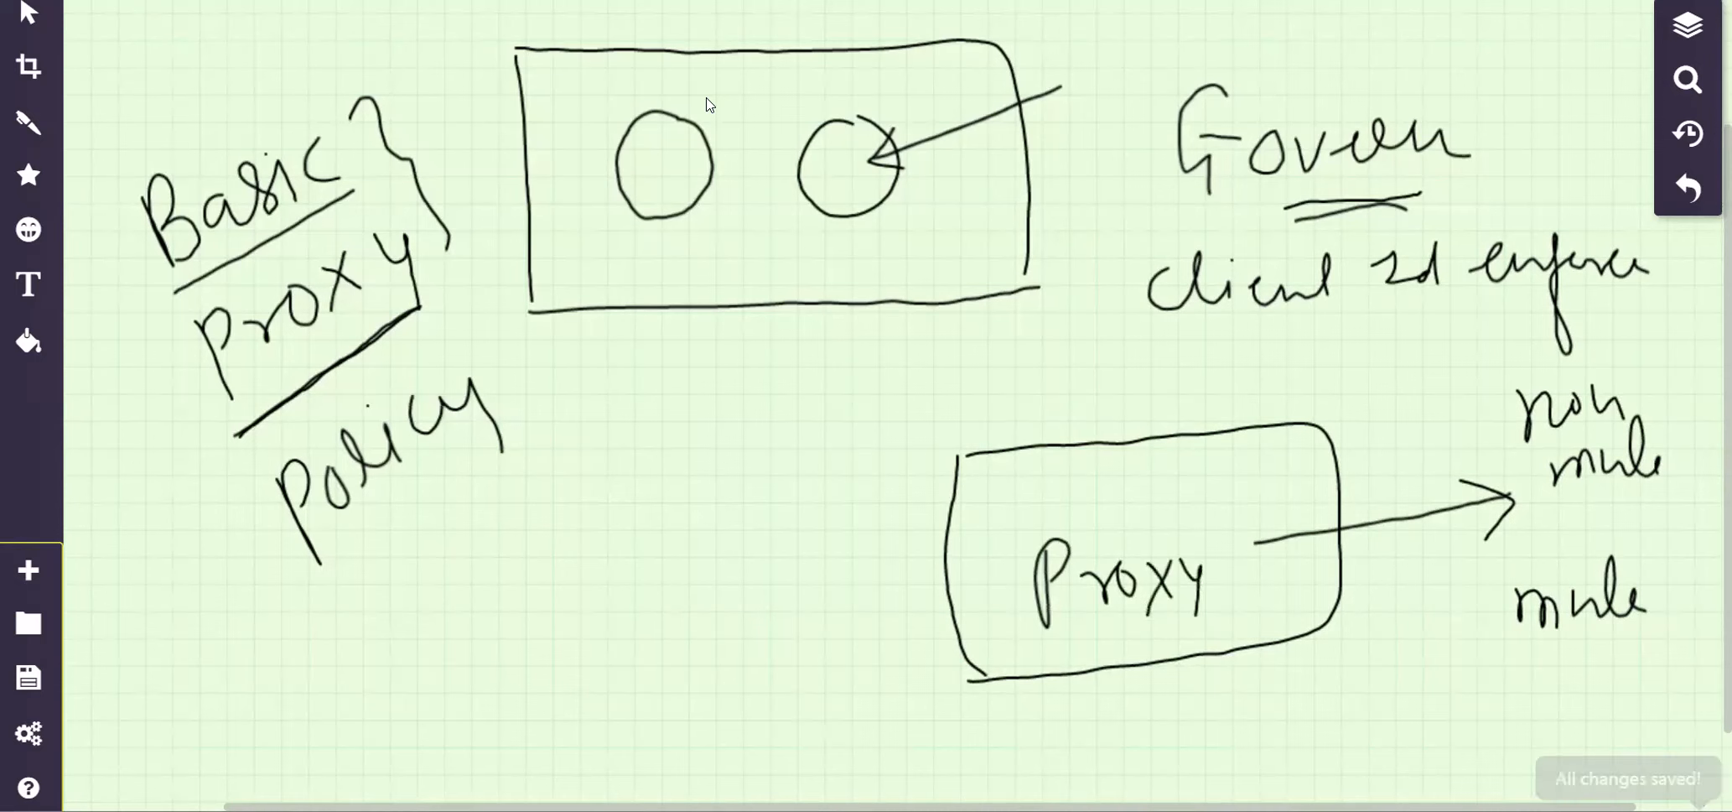
Draw an incoming arrow to the Proxy box and handwrite "Credentials" beneath it.
mouse_move(426, 592)
mouse_down()
mouse_move(939, 555)
mouse_move(919, 586)
mouse_up()
mouse_move(521, 636)
mouse_down()
mouse_move(522, 675)
mouse_move(726, 662)
mouse_up()
mouse_move(726, 592)
mouse_down()
mouse_move(748, 664)
mouse_move(776, 655)
mouse_up()
drag(779, 638, 793, 667)
drag(686, 627, 727, 616)
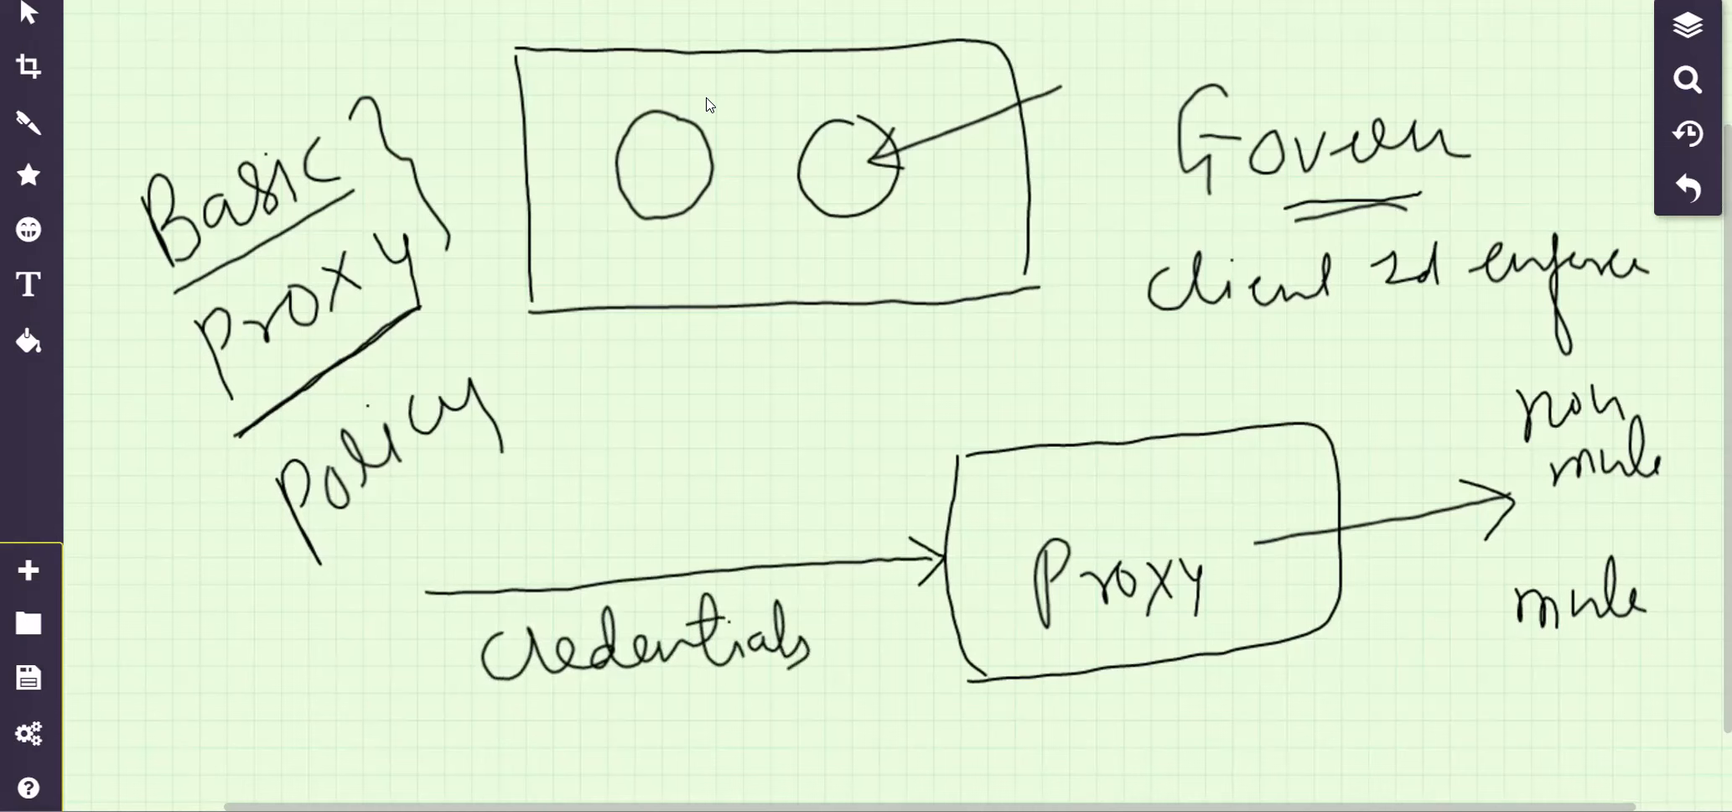
Separate a narrow strip at the Proxy box's incoming side and label it "API Gateway" with a leader line.
drag(1003, 454, 1018, 681)
mouse_move(982, 528)
mouse_down()
mouse_move(1056, 391)
mouse_move(1121, 393)
mouse_move(1115, 367)
mouse_move(1196, 384)
mouse_up()
mouse_move(1258, 336)
mouse_down()
mouse_move(1245, 381)
mouse_move(1288, 352)
mouse_move(1308, 376)
mouse_move(1432, 346)
mouse_move(1453, 405)
mouse_move(1315, 339)
mouse_move(1338, 336)
mouse_up()
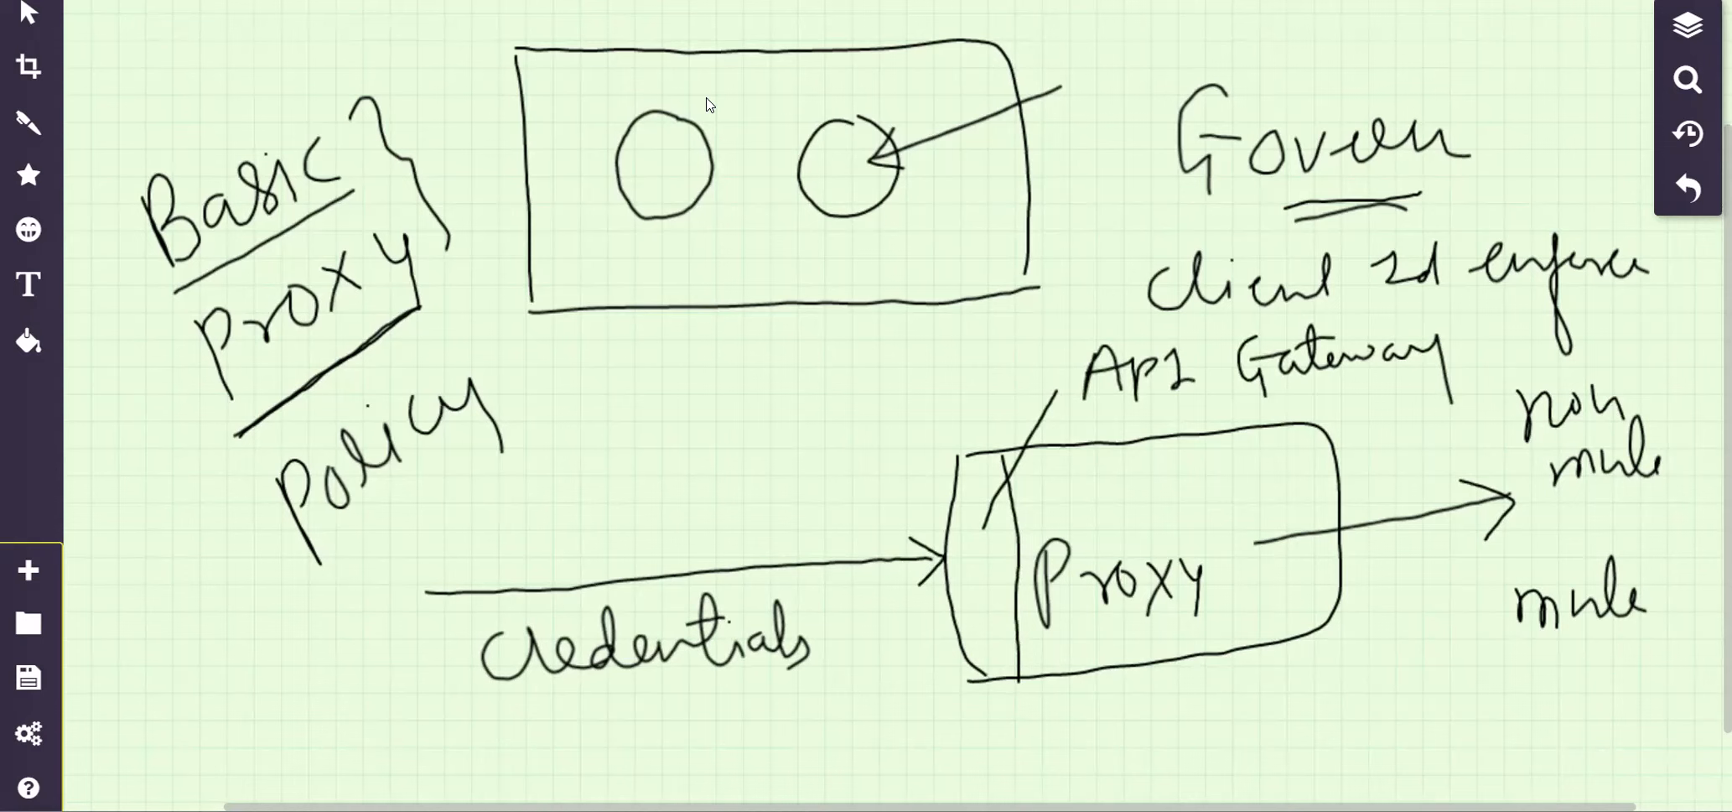
Outline a corner section of the Proxy box labelled "Policy" and draw an arrow into it from the API Gateway line.
mouse_move(1212, 438)
mouse_down()
mouse_move(1216, 495)
mouse_move(1337, 478)
mouse_move(1299, 444)
mouse_move(1352, 408)
mouse_move(1370, 455)
mouse_up()
mouse_move(1370, 407)
mouse_down()
mouse_move(1373, 434)
mouse_move(1444, 416)
mouse_move(1483, 444)
mouse_move(1429, 458)
mouse_up()
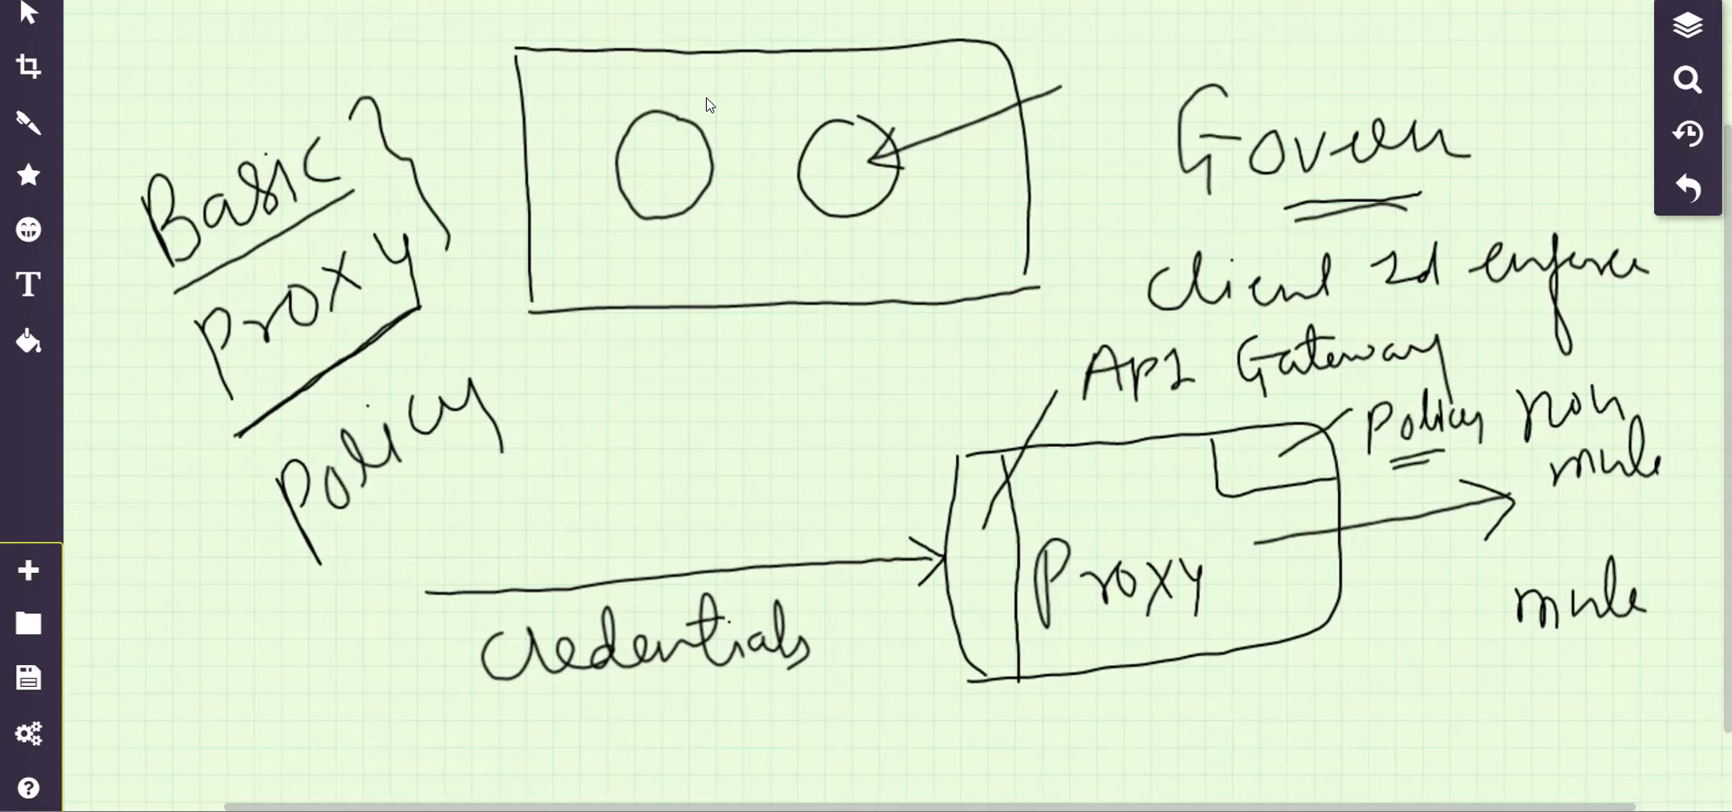
mouse_move(1212, 436)
mouse_down()
mouse_move(1222, 489)
mouse_move(1331, 478)
mouse_up()
mouse_move(1207, 434)
mouse_down()
mouse_move(1211, 466)
mouse_move(1332, 477)
mouse_up()
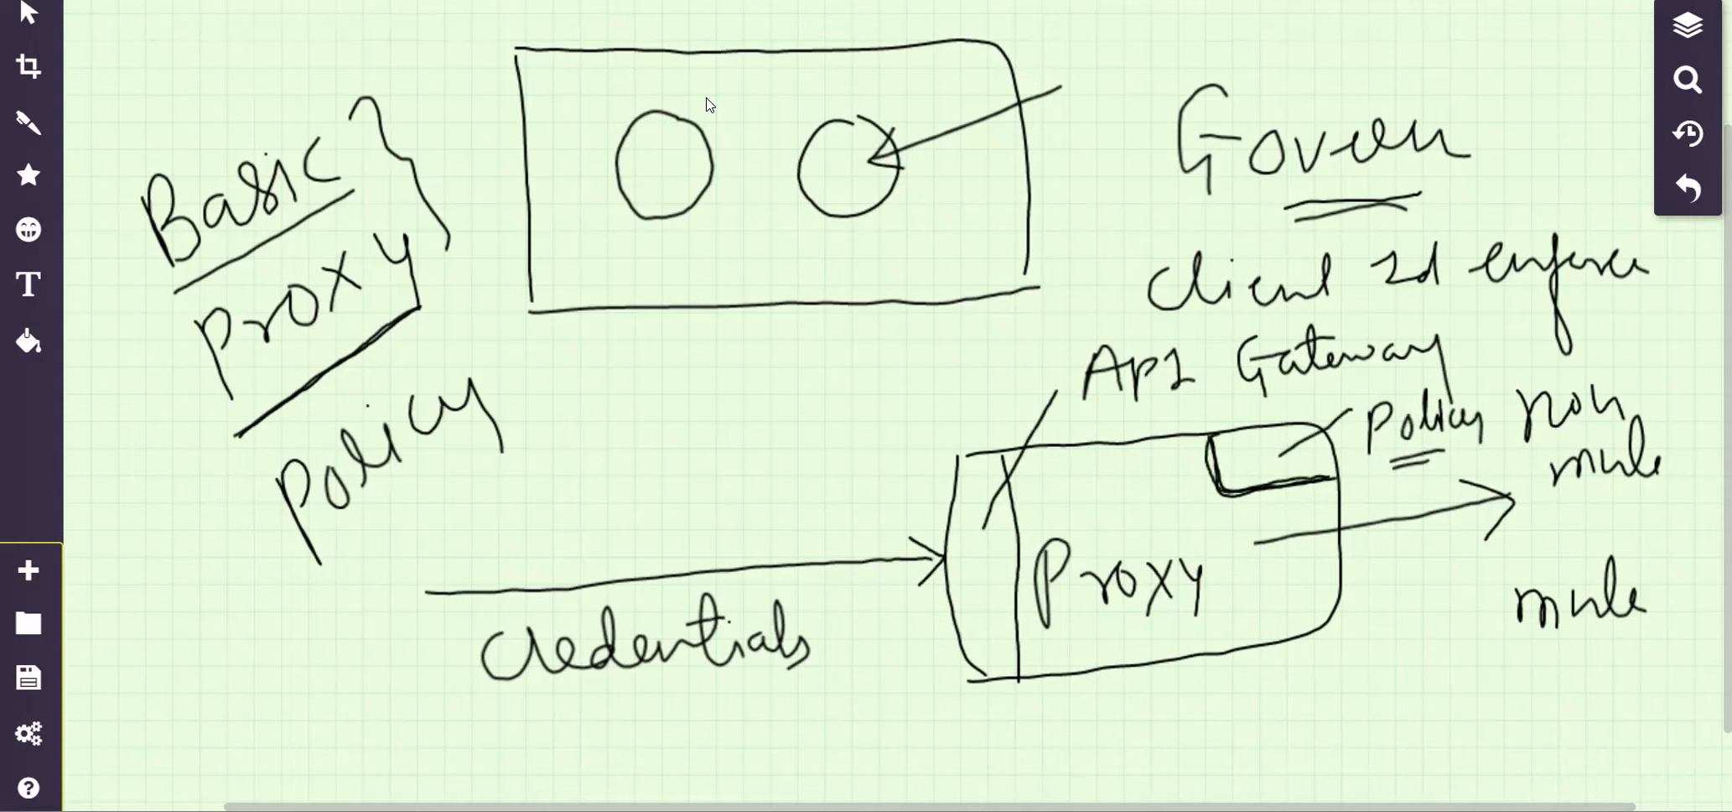
mouse_move(1056, 390)
mouse_down()
mouse_move(1249, 455)
mouse_move(1241, 436)
mouse_up()
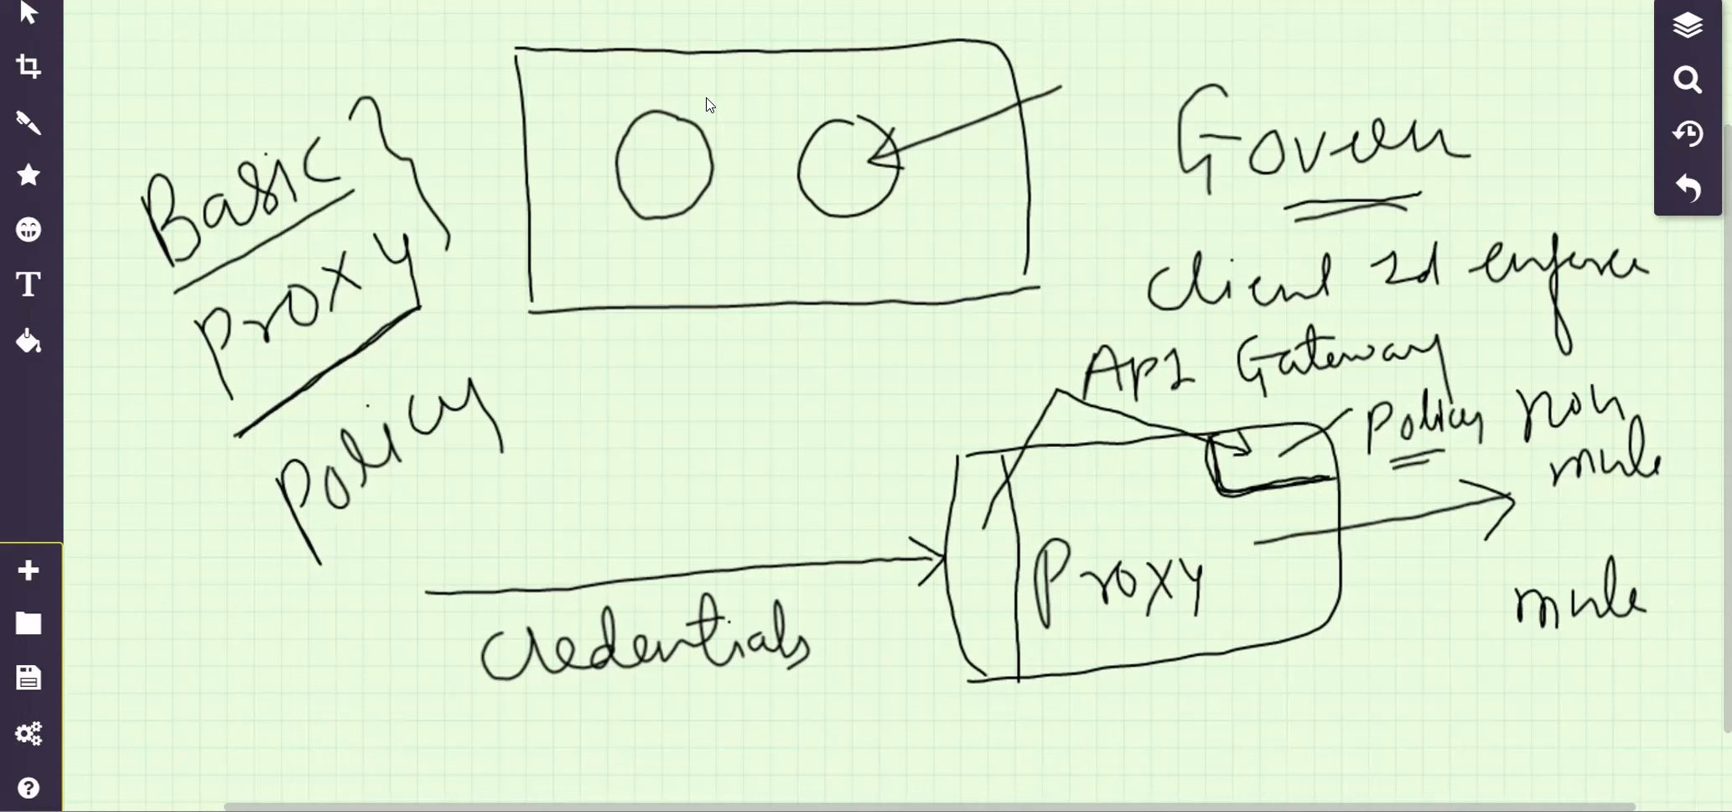
Draw an arrow down from the first circle in the large box to a new small rectangle.
drag(663, 194, 669, 351)
drag(652, 336, 685, 334)
mouse_move(613, 371)
mouse_down()
mouse_move(615, 476)
mouse_move(798, 359)
mouse_move(766, 479)
mouse_move(614, 478)
mouse_up()
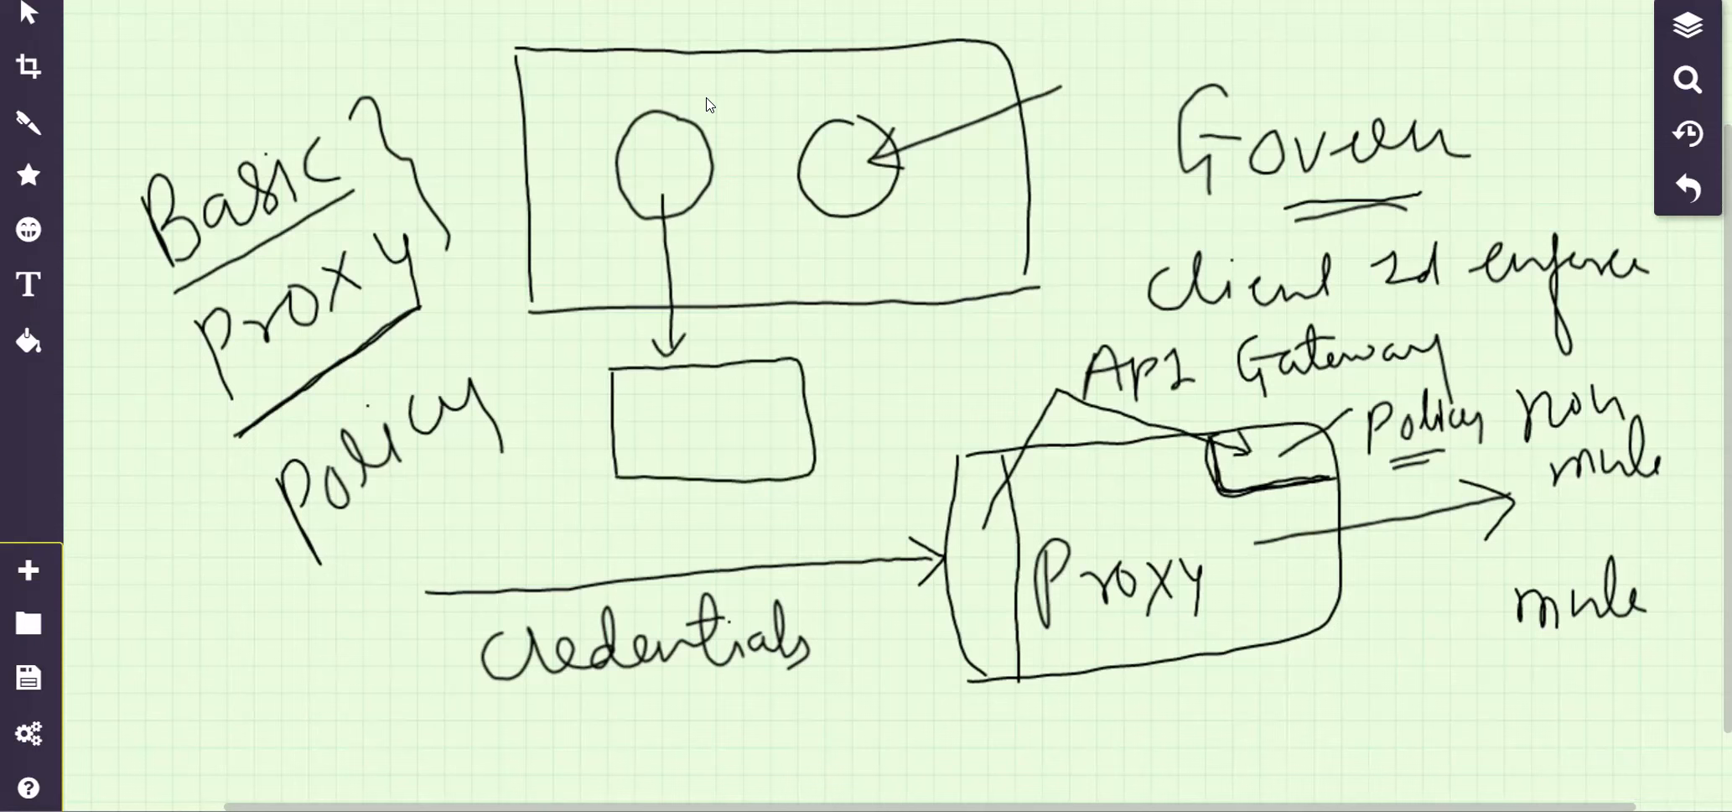
Underline "Credentials" and retrace the path from the gateway to the policy and the Proxy box's outgoing arrow.
drag(495, 704, 794, 683)
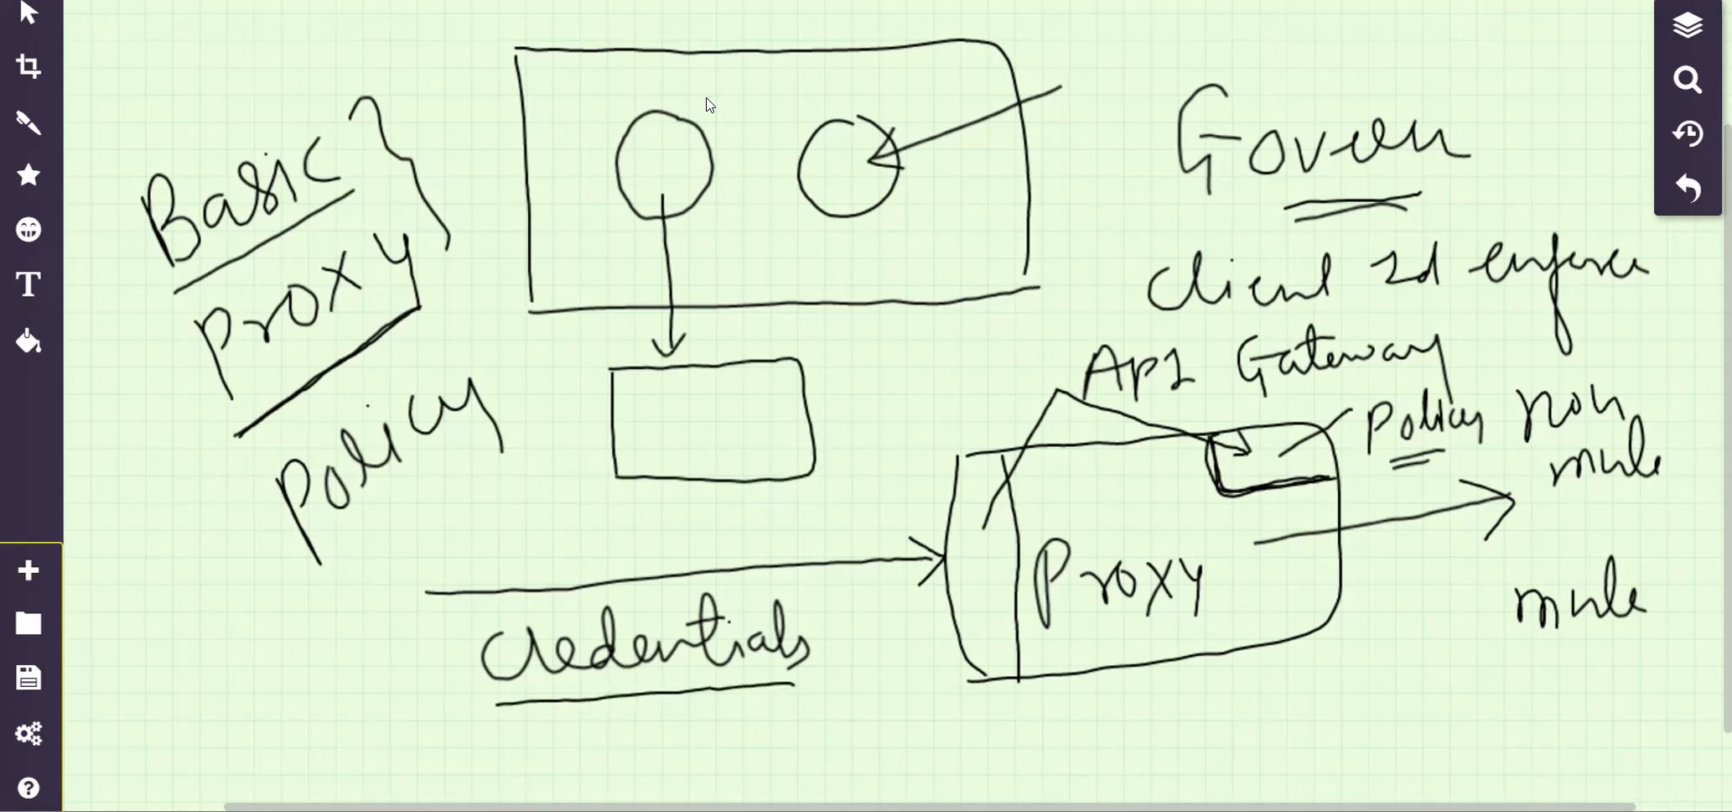
mouse_move(987, 522)
mouse_down()
mouse_move(1056, 388)
mouse_move(1245, 446)
mouse_move(1239, 459)
mouse_up()
mouse_move(1261, 547)
mouse_down()
mouse_move(1519, 503)
mouse_move(1483, 547)
mouse_up()
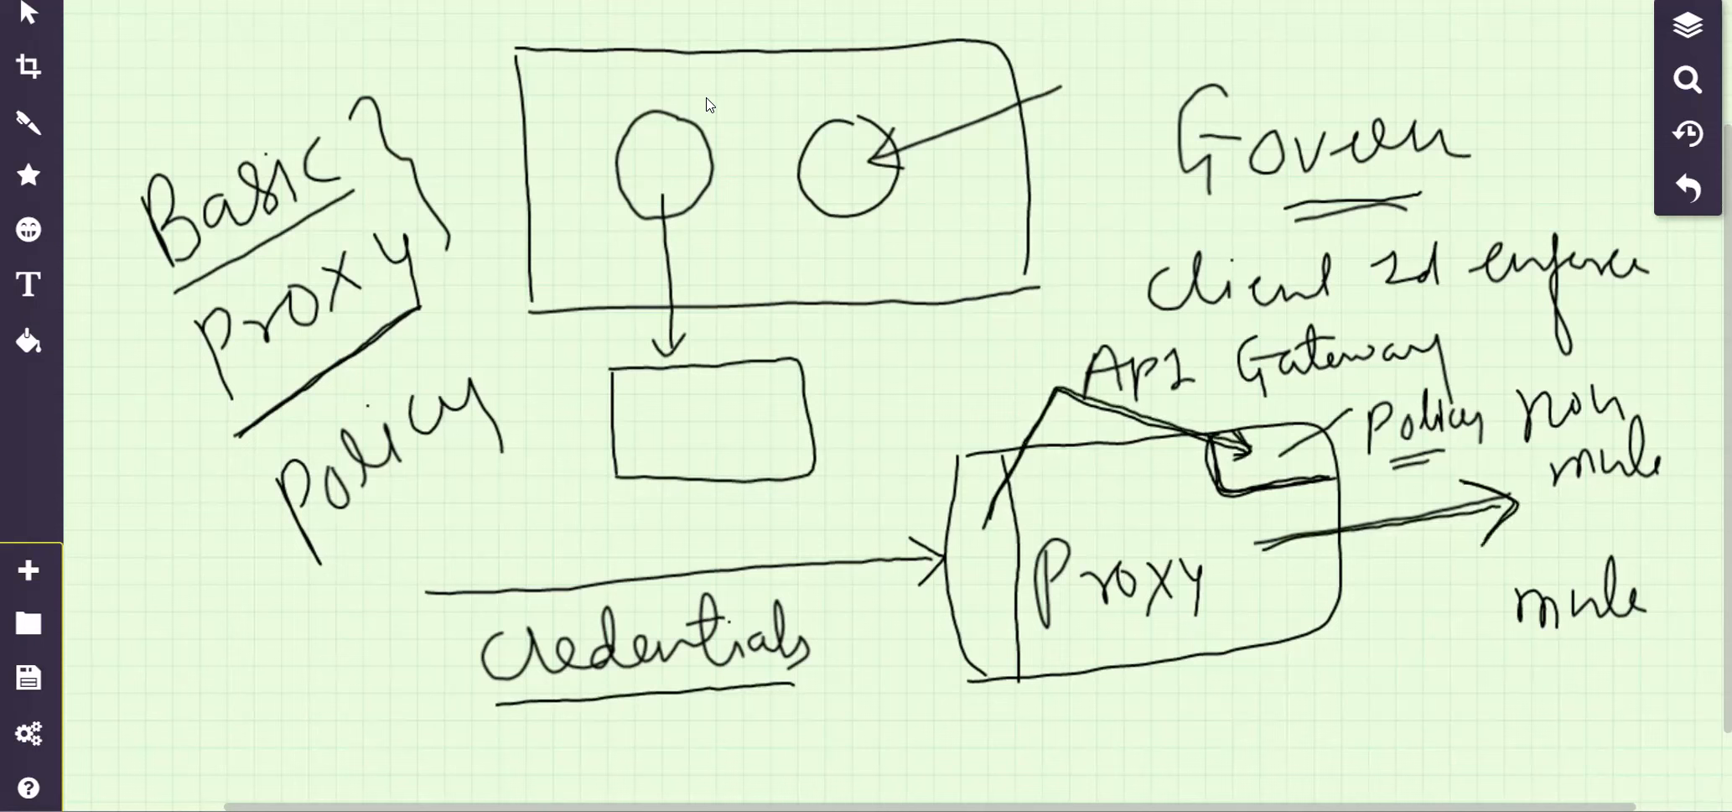
Handwrite an underlined "Business" beneath "mule" and add a second underline to "Credentials".
mouse_move(1404, 639)
mouse_down()
mouse_move(1440, 667)
mouse_move(1417, 694)
mouse_move(1520, 662)
mouse_move(1538, 675)
mouse_move(1543, 658)
mouse_move(1603, 662)
mouse_move(1620, 688)
mouse_up()
drag(1410, 731, 1576, 713)
drag(523, 713, 746, 678)
Handwrite "client X" in the small rectangle and "Y" beside "Credentials", retracing the path from the gateway to the policy.
mouse_move(658, 394)
mouse_down()
mouse_move(676, 429)
mouse_move(767, 387)
mouse_up()
drag(757, 390, 779, 373)
drag(769, 370, 767, 419)
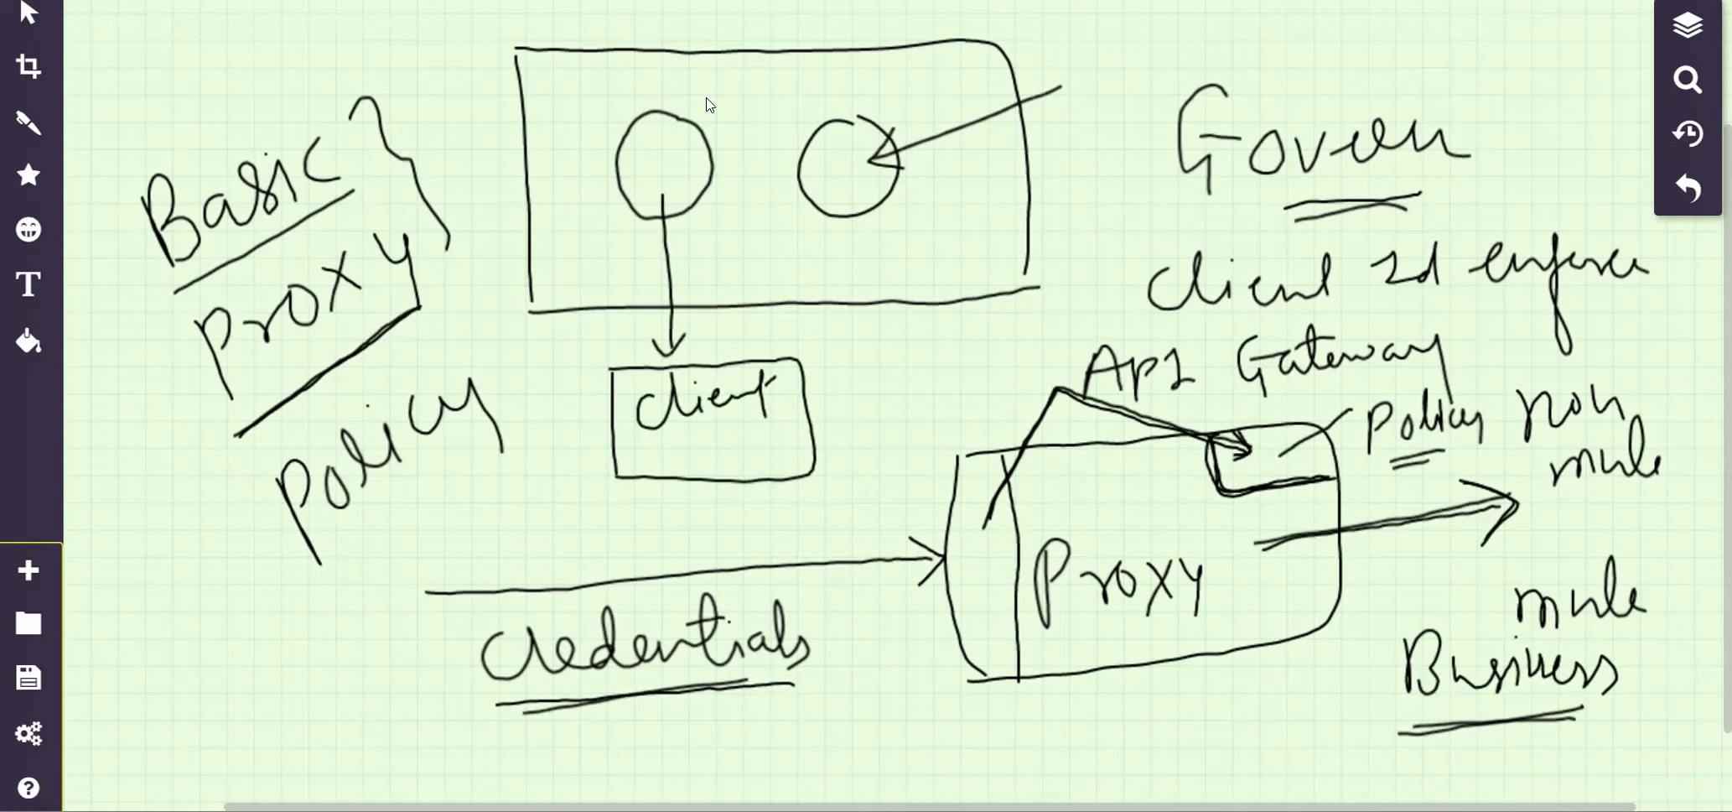
mouse_move(988, 523)
mouse_down()
mouse_move(1071, 394)
mouse_move(1247, 443)
mouse_move(1250, 463)
mouse_up()
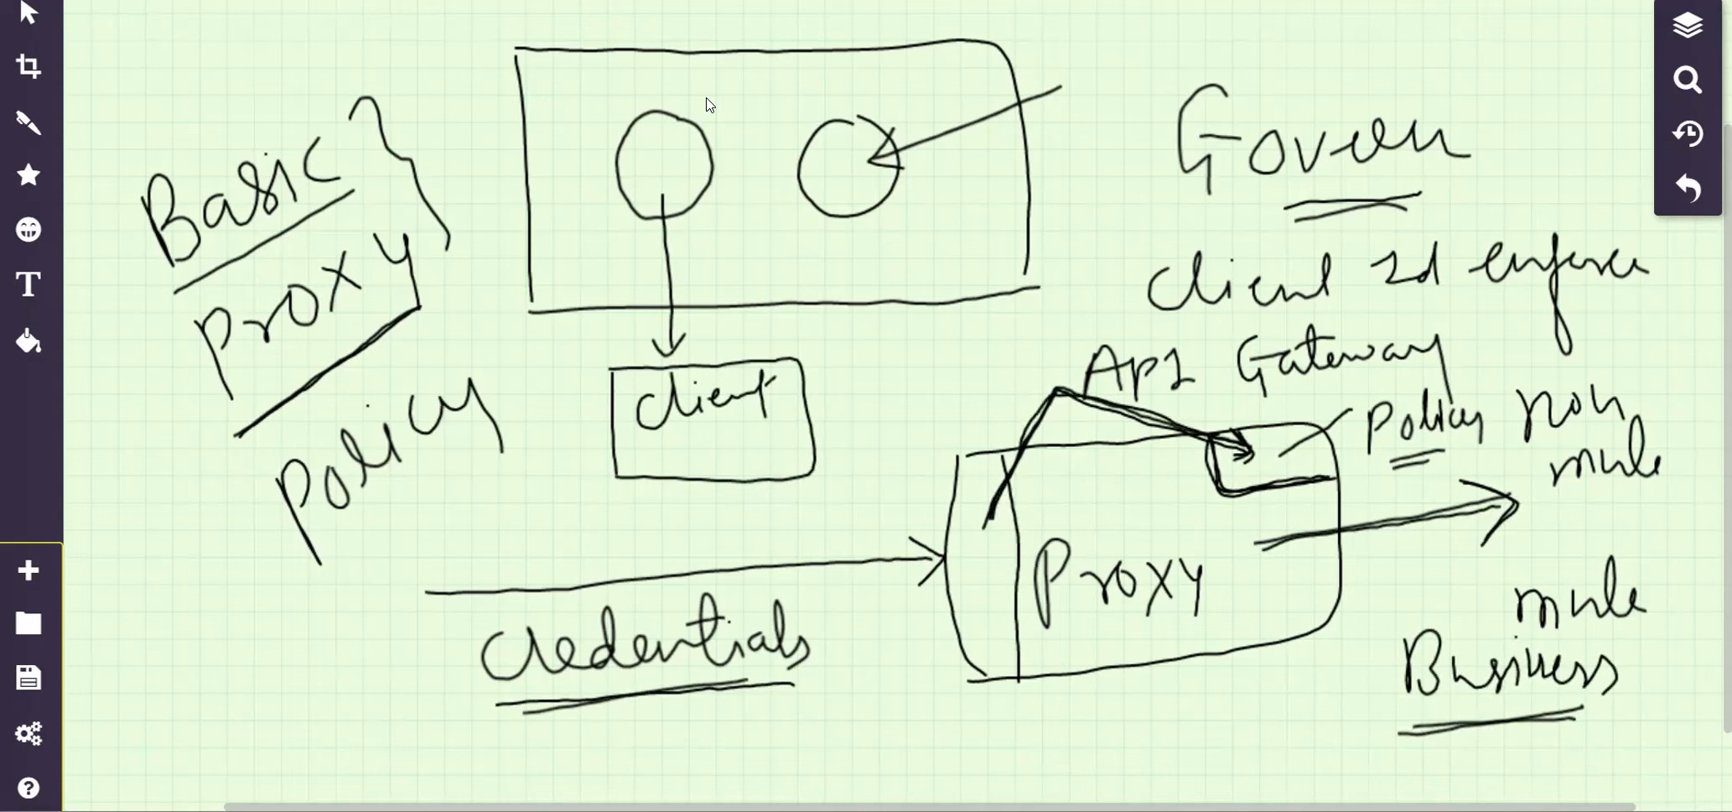
mouse_move(738, 422)
mouse_down()
mouse_move(763, 453)
mouse_move(735, 455)
mouse_up()
mouse_move(839, 638)
mouse_down()
mouse_move(875, 659)
mouse_move(861, 702)
mouse_up()
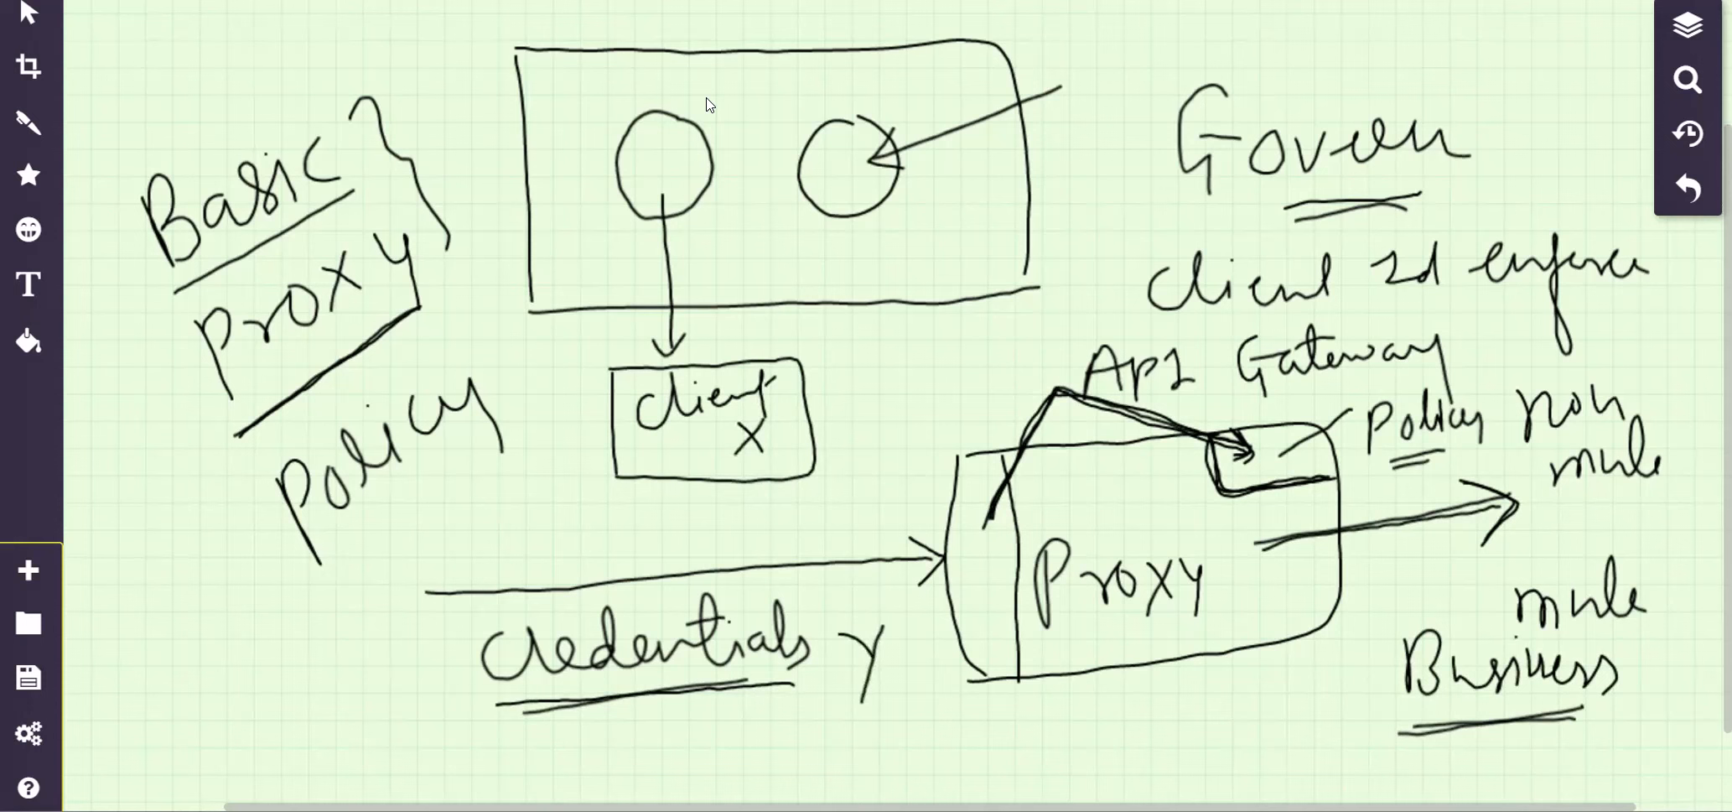
Draw a return arrow from the Proxy box labelled "Res" and handwrite "Invalid" beneath the underlined "Credentials".
mouse_move(969, 508)
mouse_down()
mouse_move(522, 531)
mouse_move(529, 558)
mouse_up()
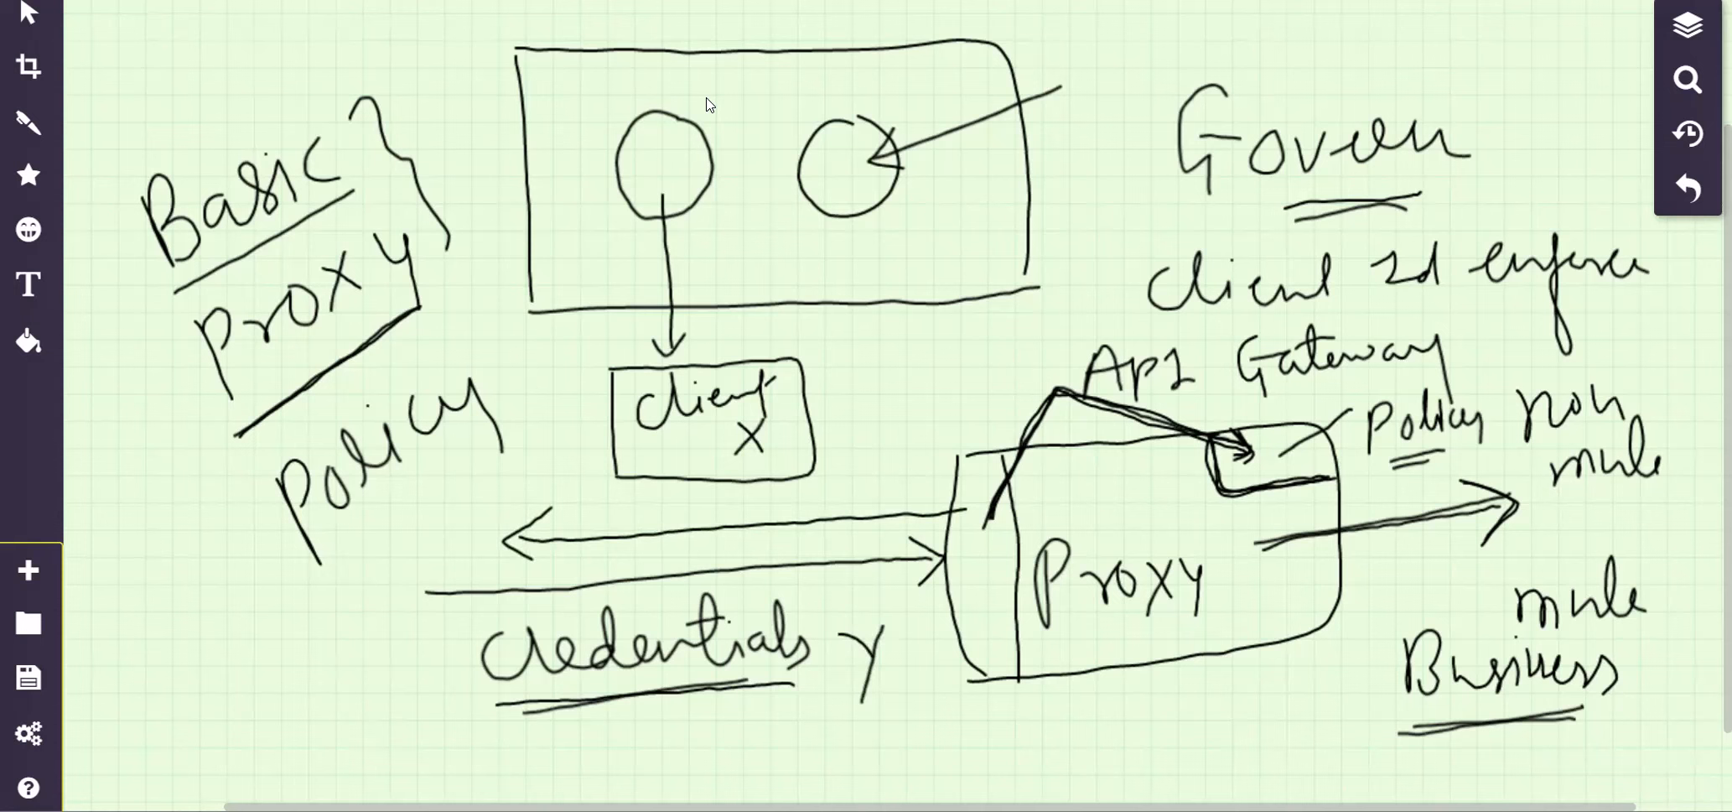
mouse_move(477, 478)
mouse_down()
mouse_move(479, 525)
mouse_move(510, 503)
mouse_up()
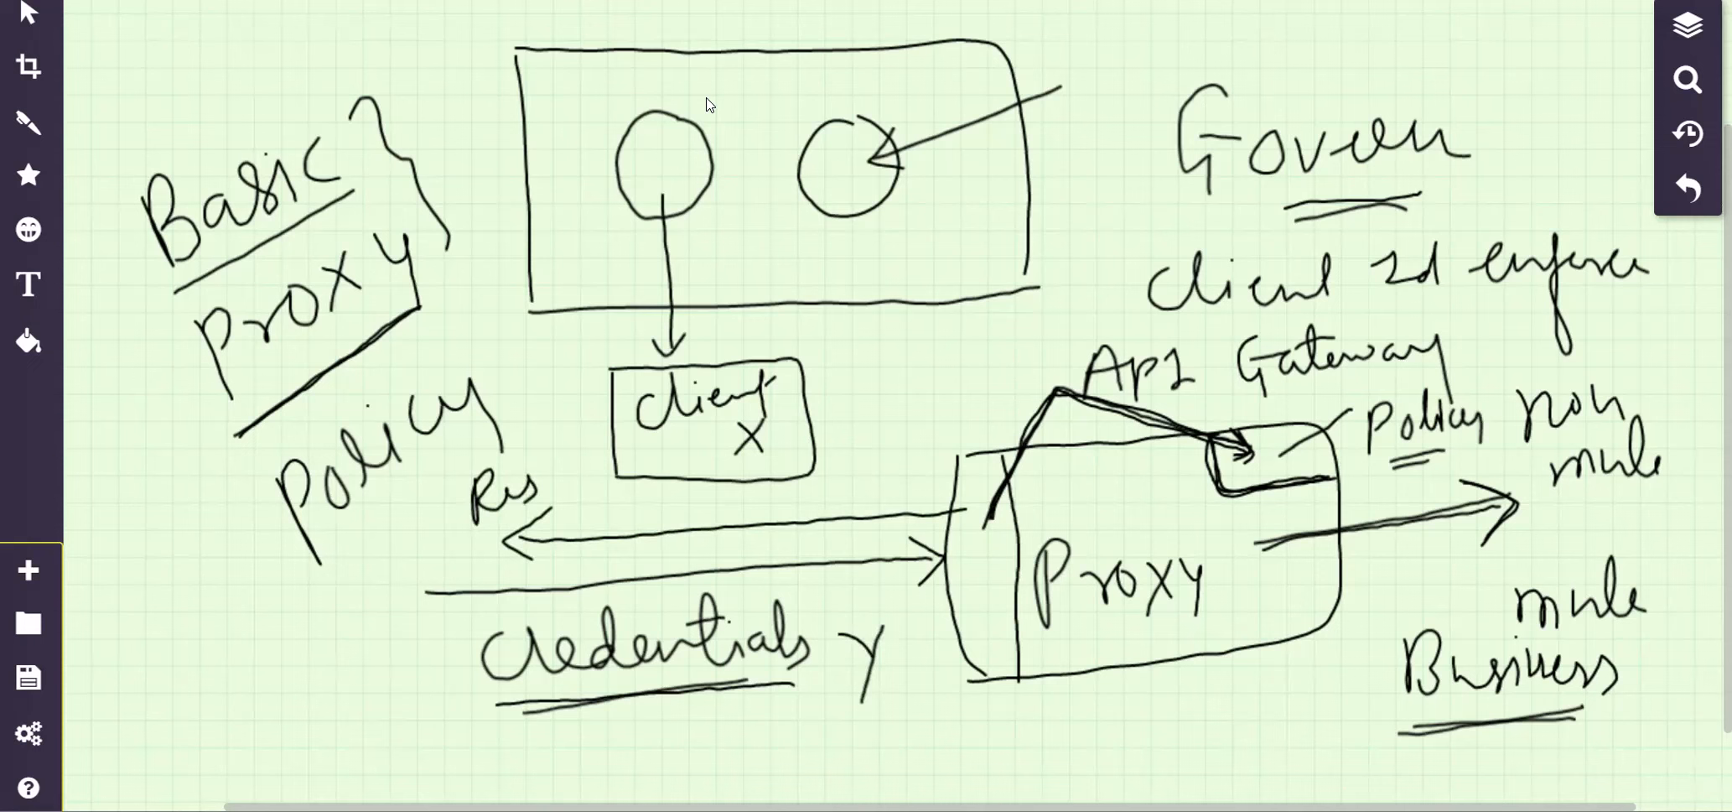
drag(508, 706, 777, 685)
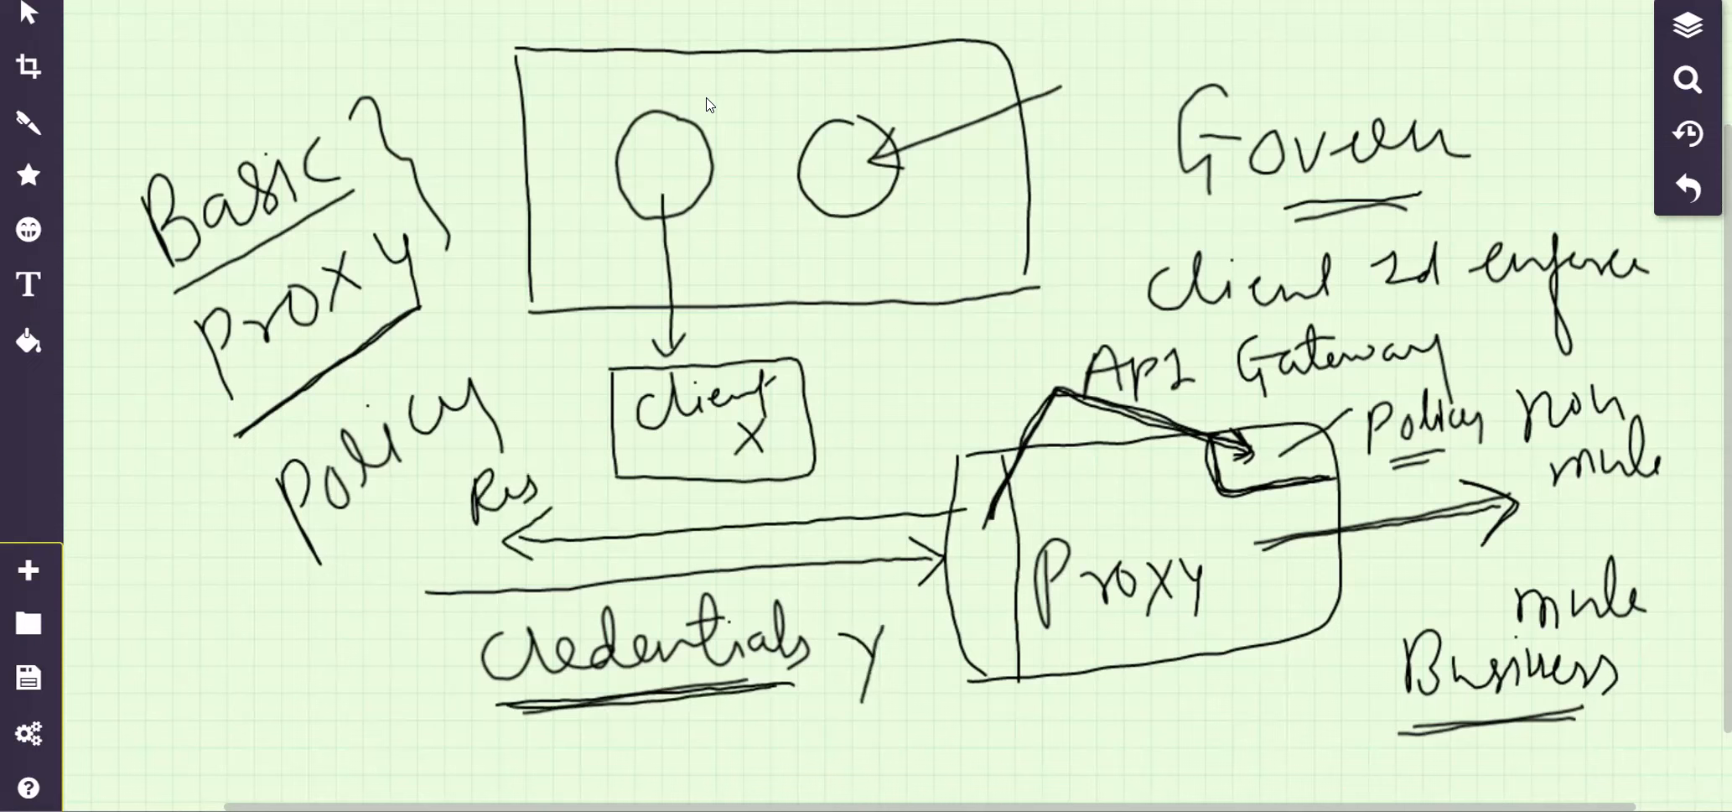
mouse_move(598, 718)
mouse_down()
mouse_move(630, 713)
mouse_move(641, 745)
mouse_move(676, 728)
mouse_move(744, 742)
mouse_move(752, 700)
mouse_move(768, 742)
mouse_move(812, 692)
mouse_up()
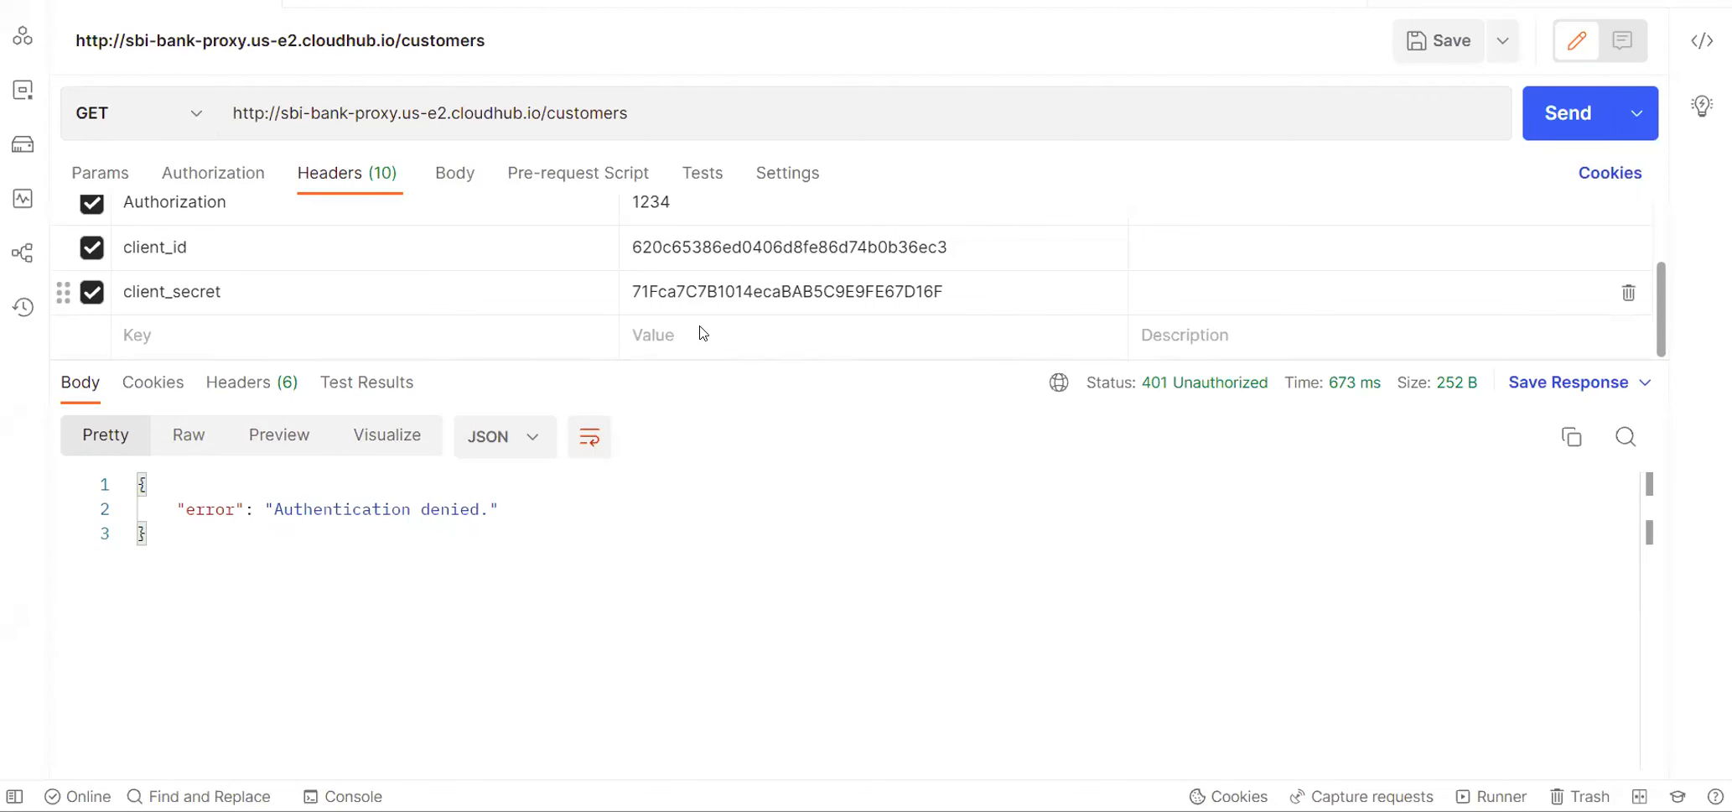
In Postman, send the GET customers request with the issued credentials, and resend it with the client_id value's last character altered.
click(1568, 115)
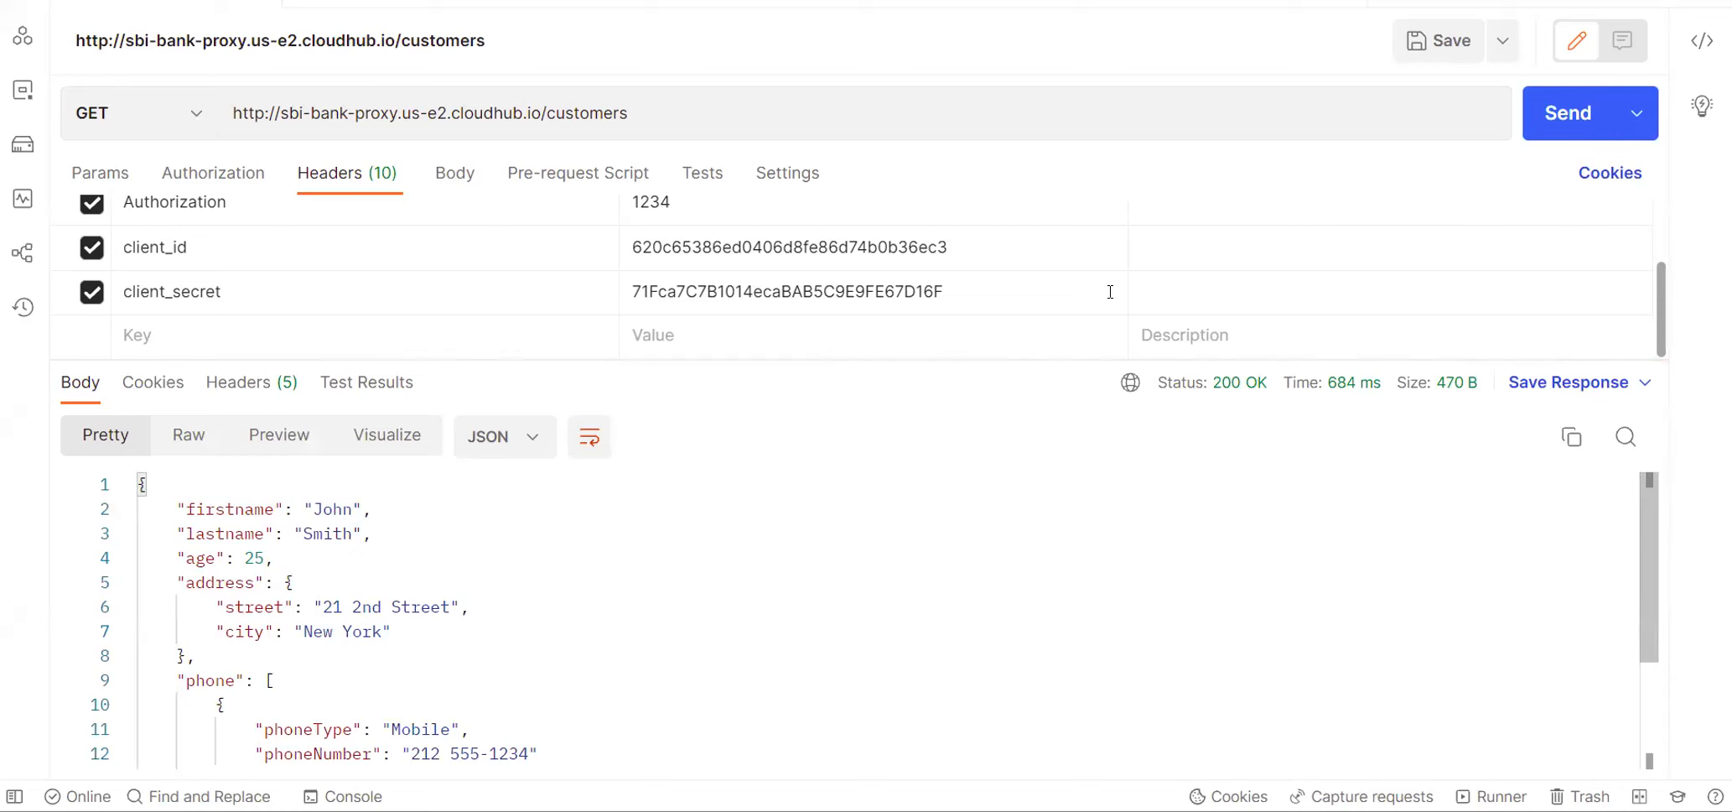
click(968, 246)
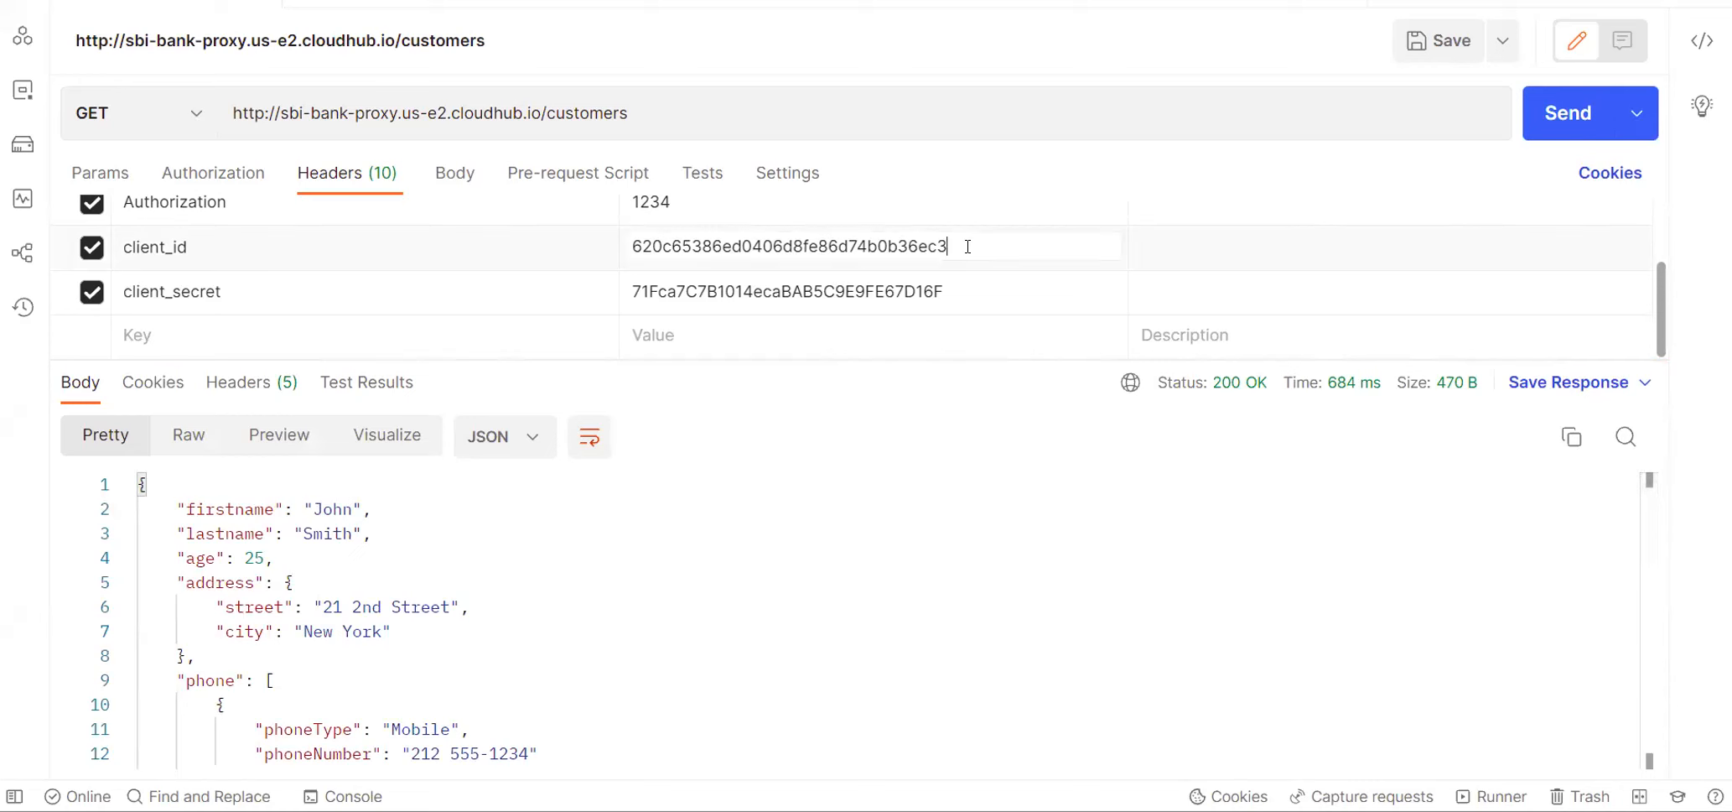
key(BackSpace)
text(4)
click(1565, 122)
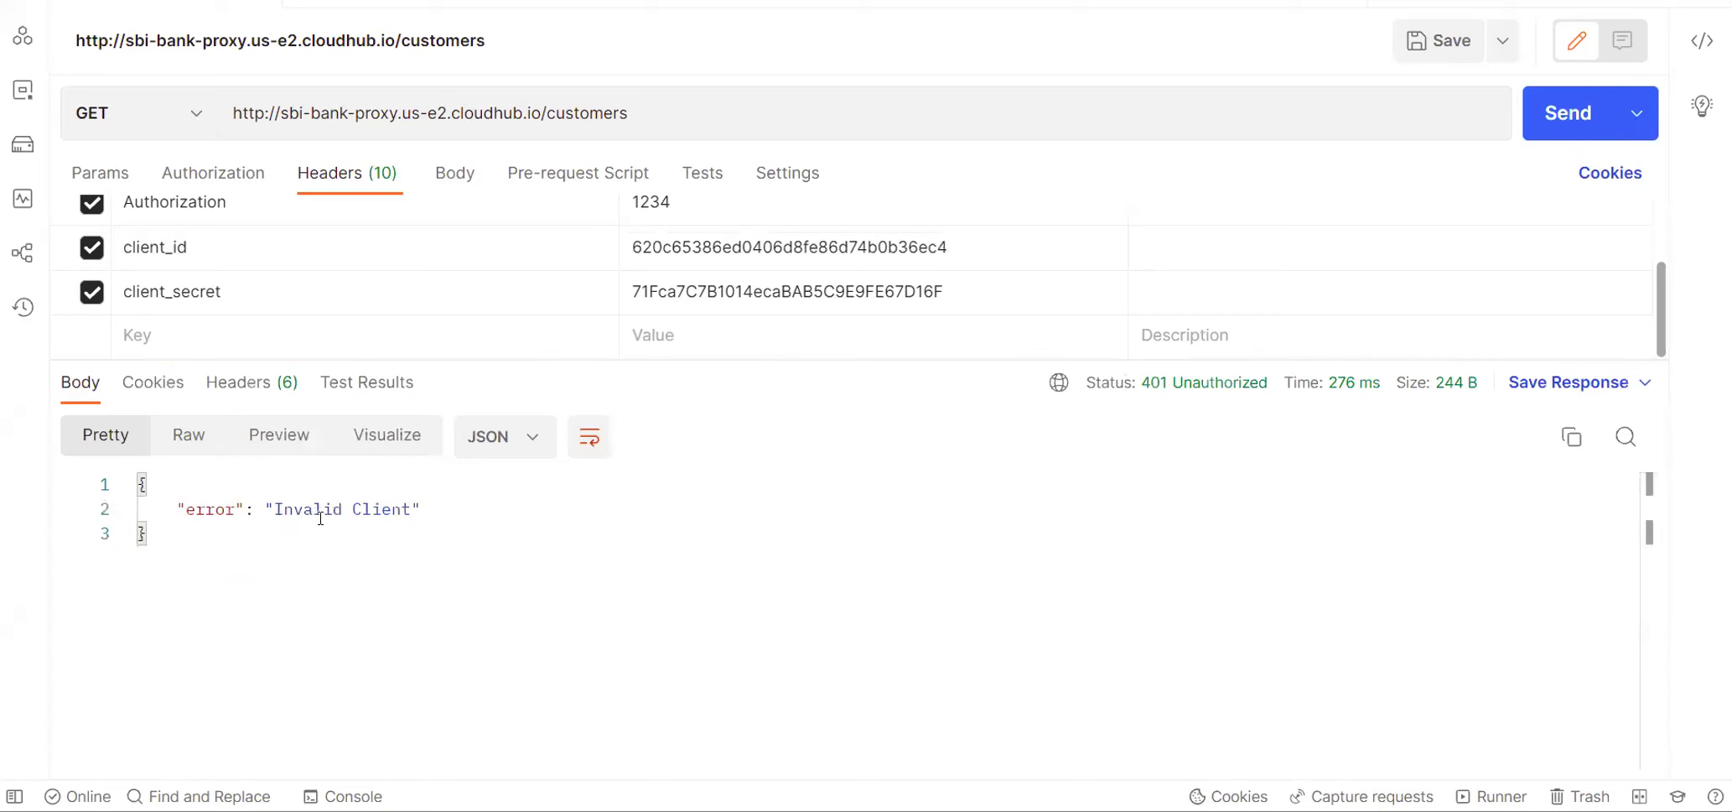
Disable the client_id and client_secret headers and send the request without them.
click(91, 247)
click(91, 292)
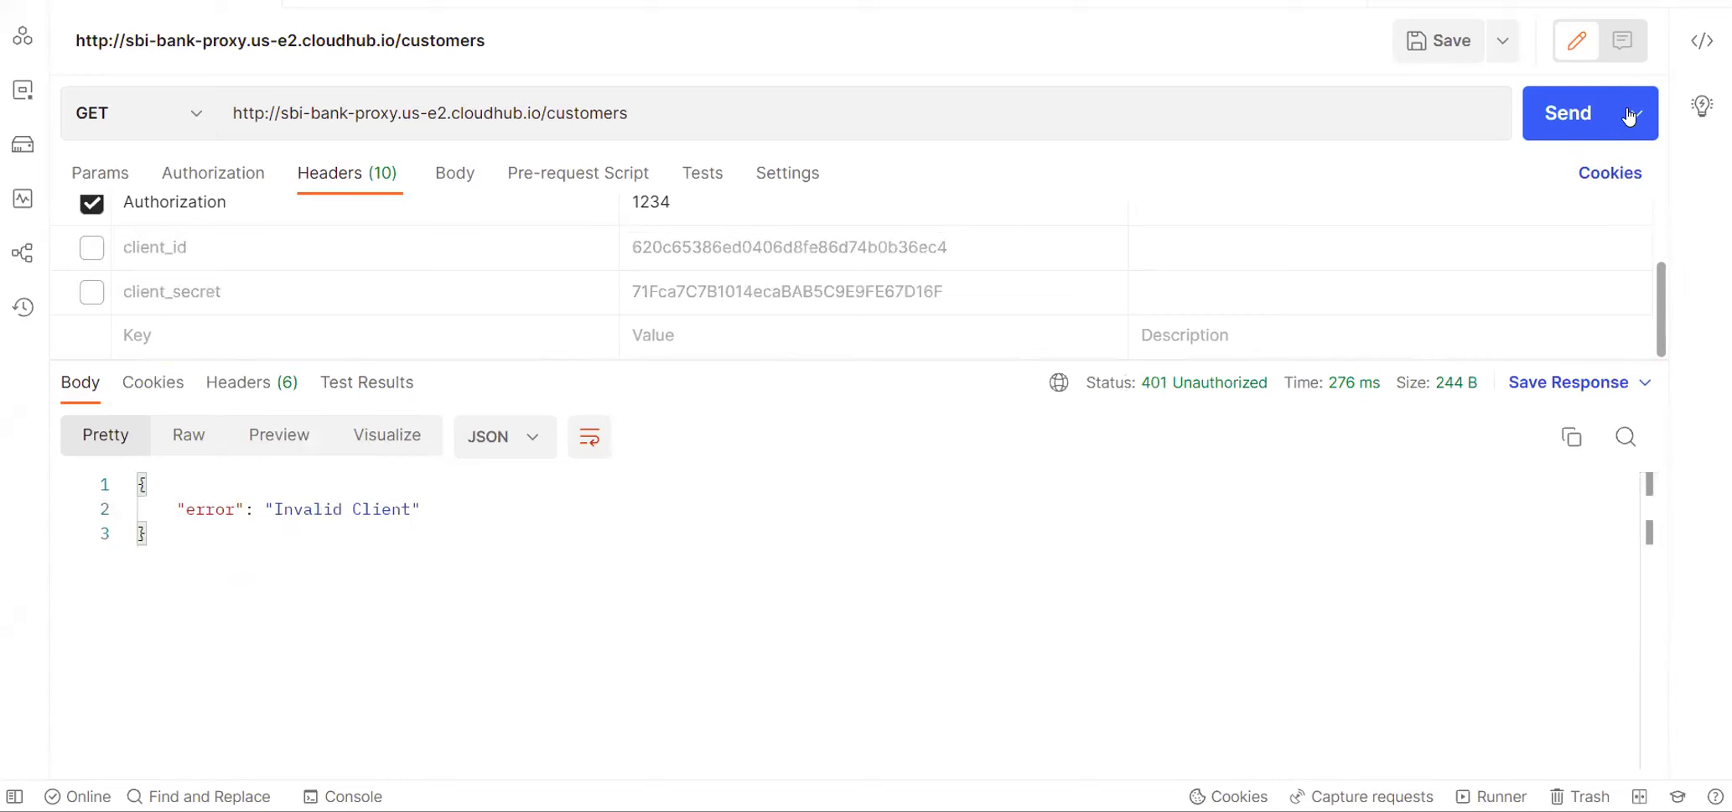
click(1574, 119)
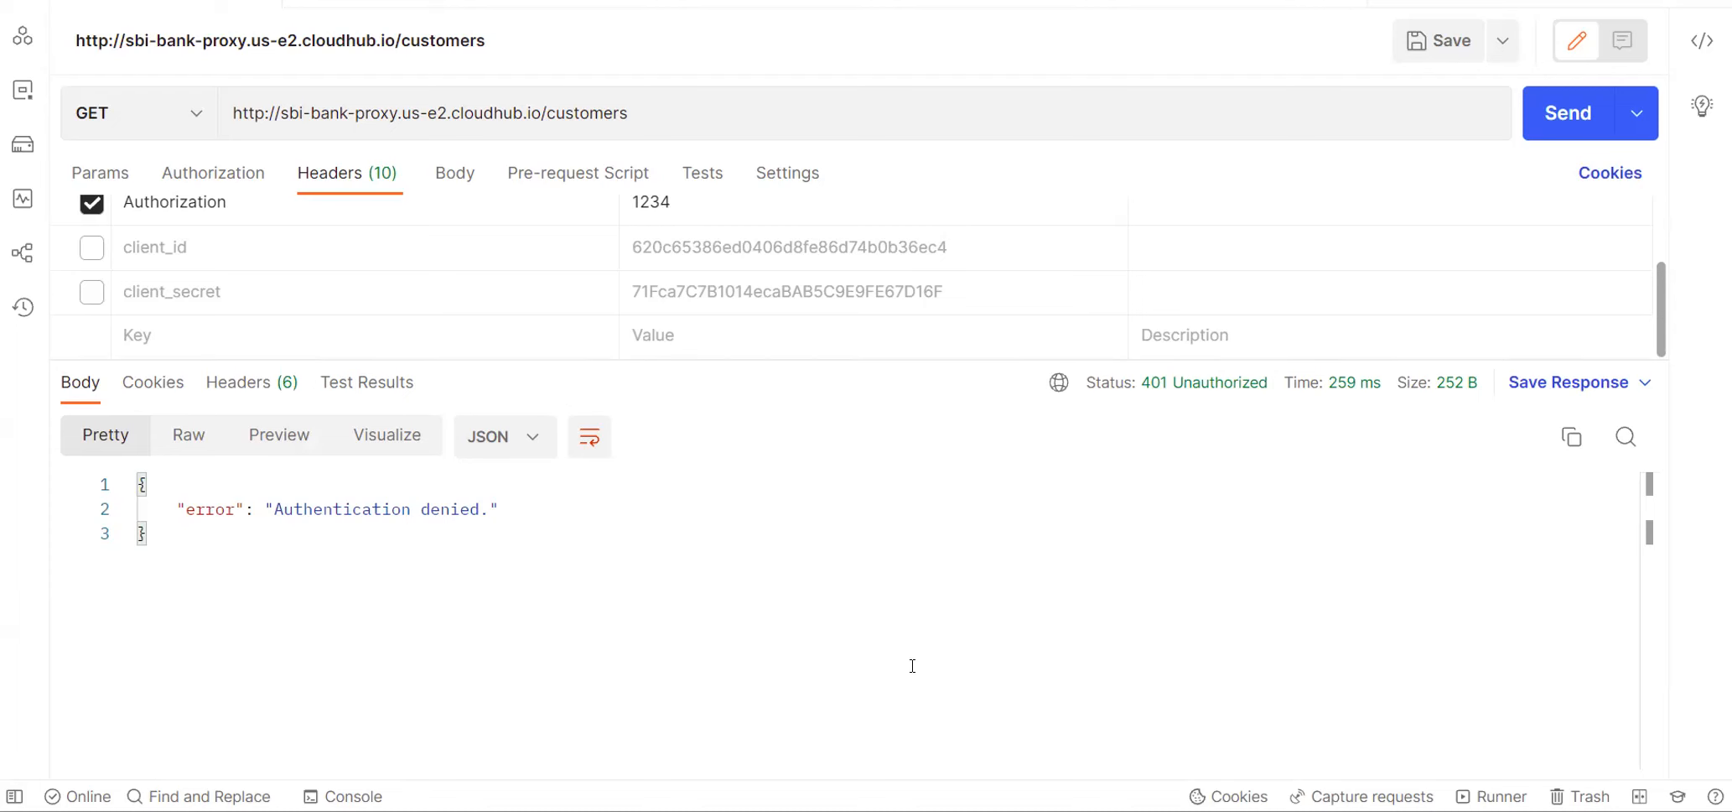
Re-enable the client_id and client_secret headers and send the request with the altered client ID.
click(92, 247)
click(92, 292)
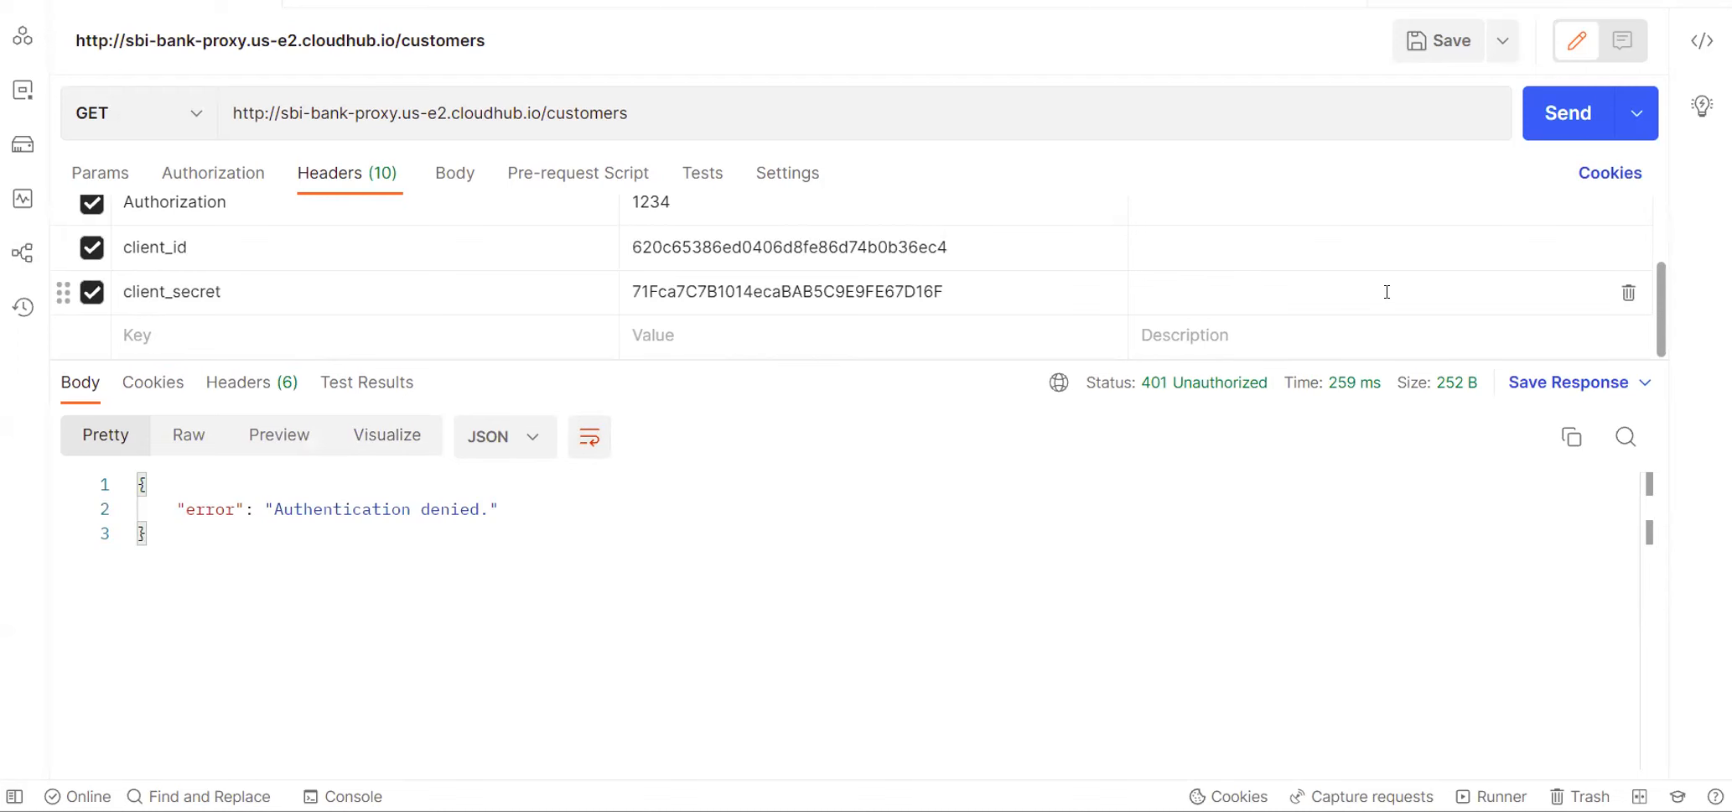
click(1556, 128)
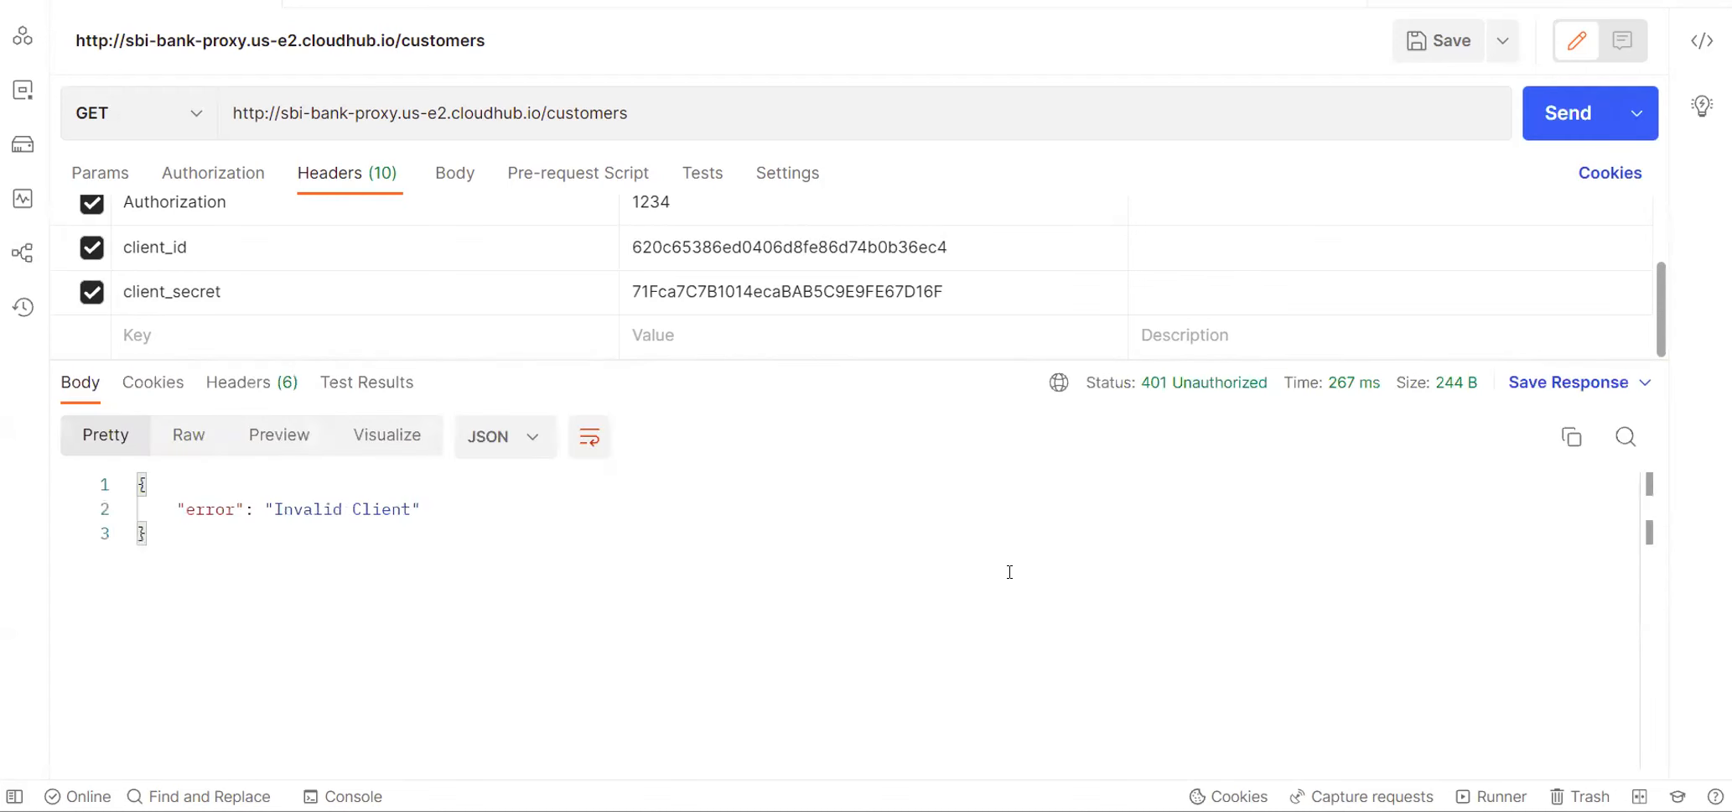
Restore the correct last character of the client_id header's value and send the request.
click(964, 251)
key(BackSpace)
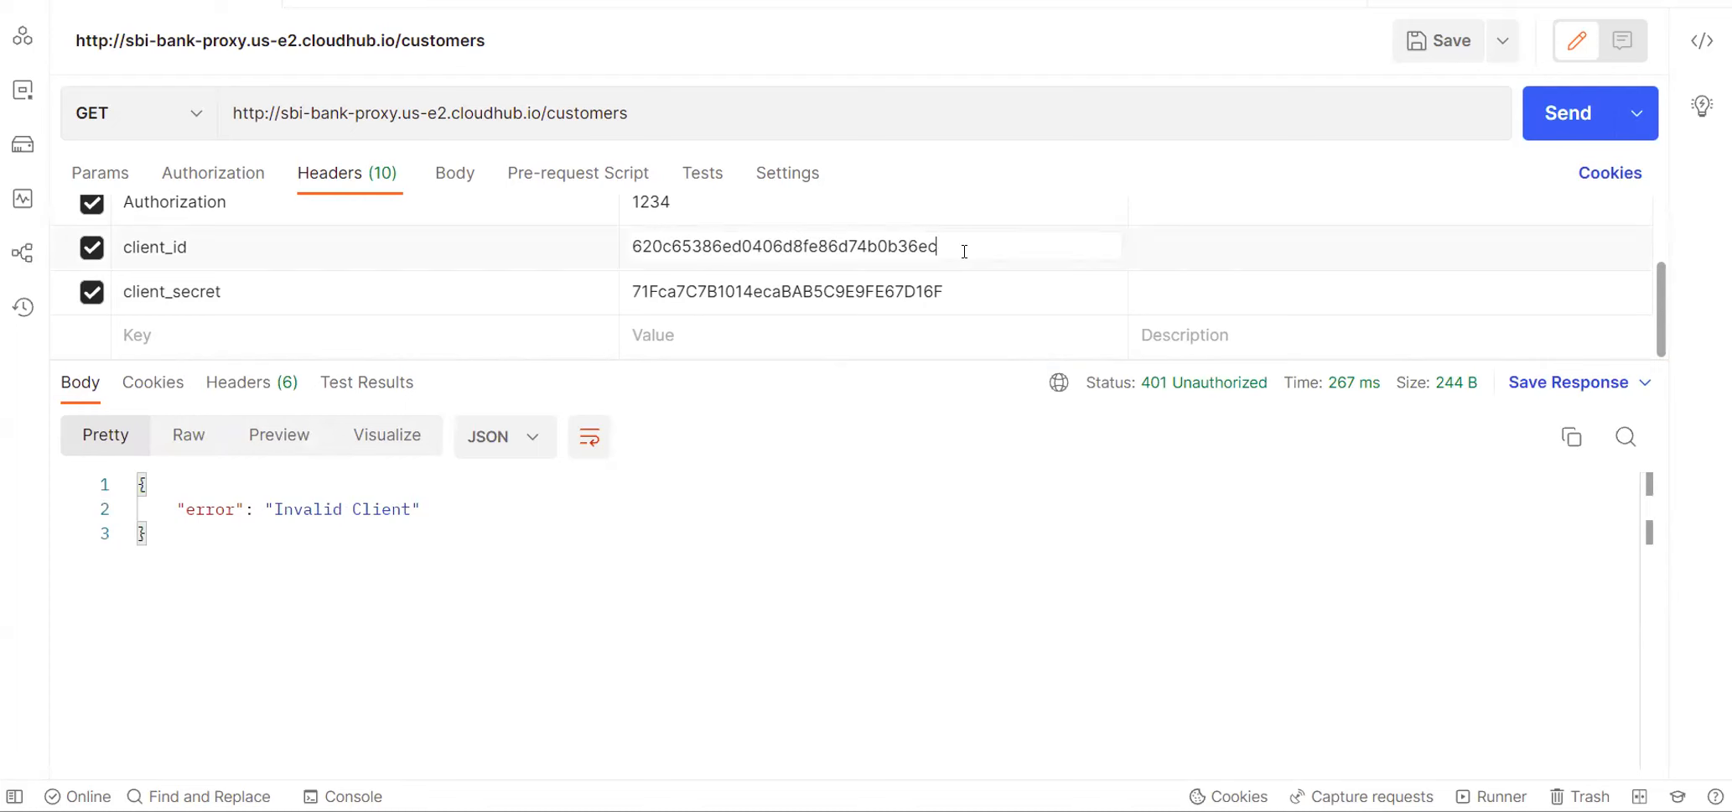
text(3)
click(1562, 116)
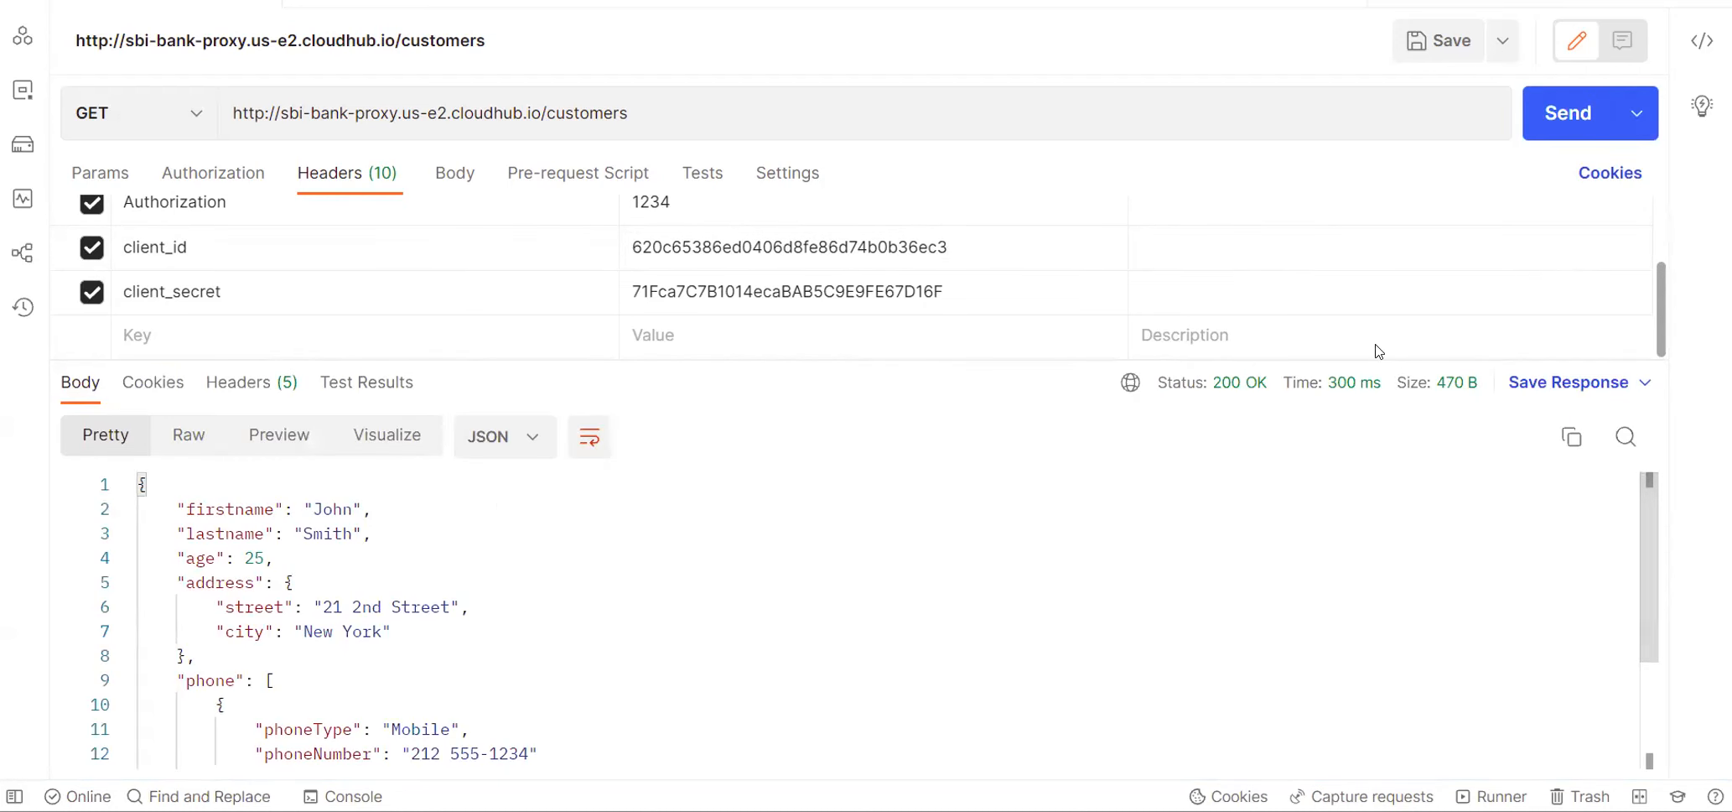
Send the GET customers request several more times with the valid credentials.
click(1555, 124)
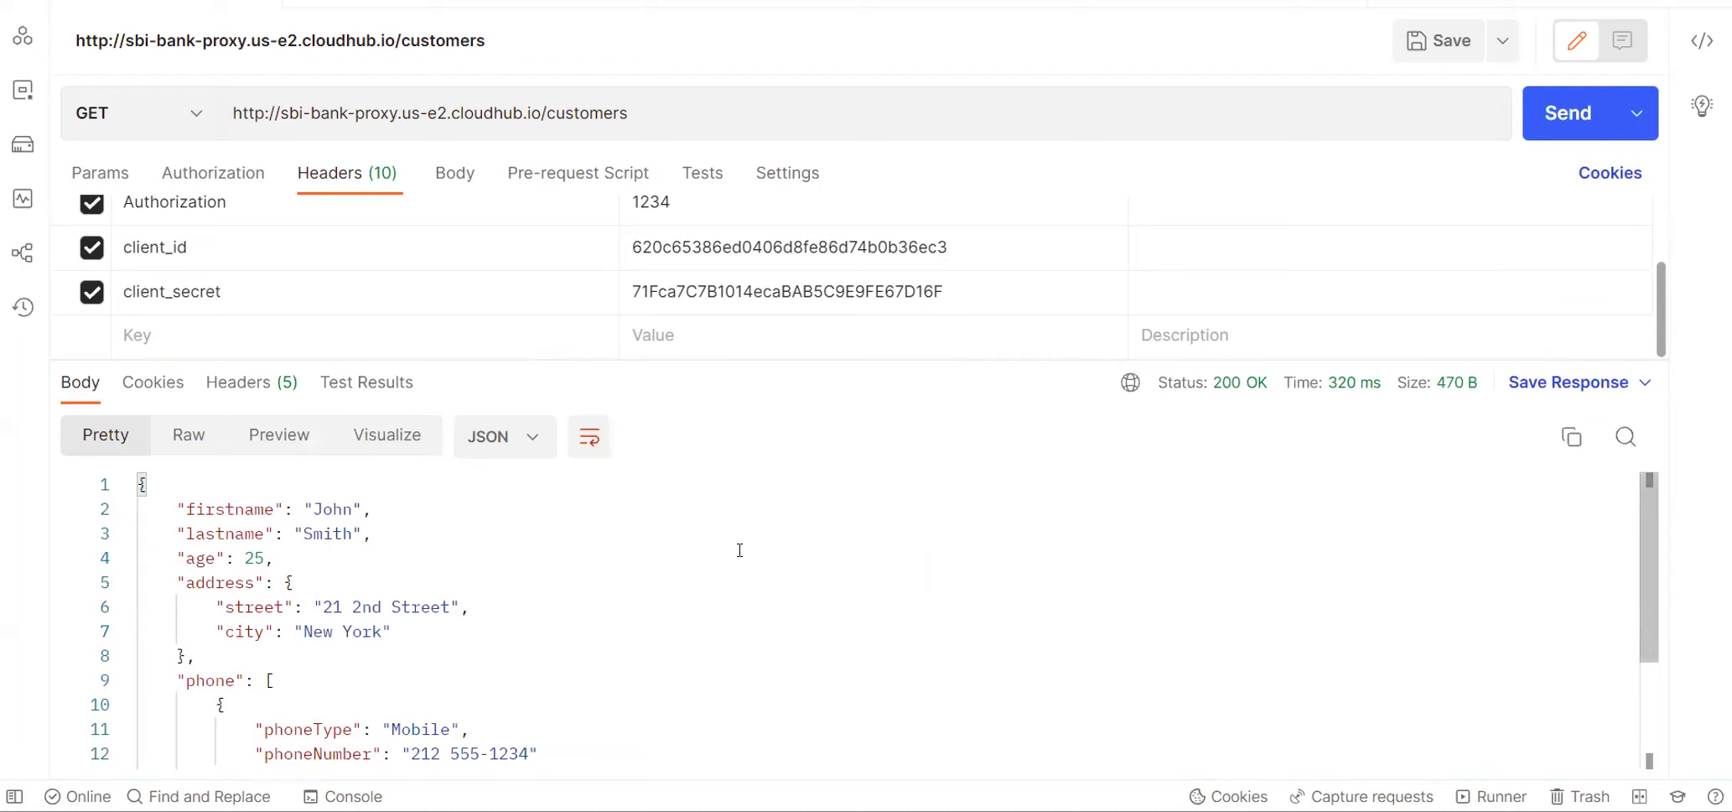
click(1584, 127)
click(1583, 122)
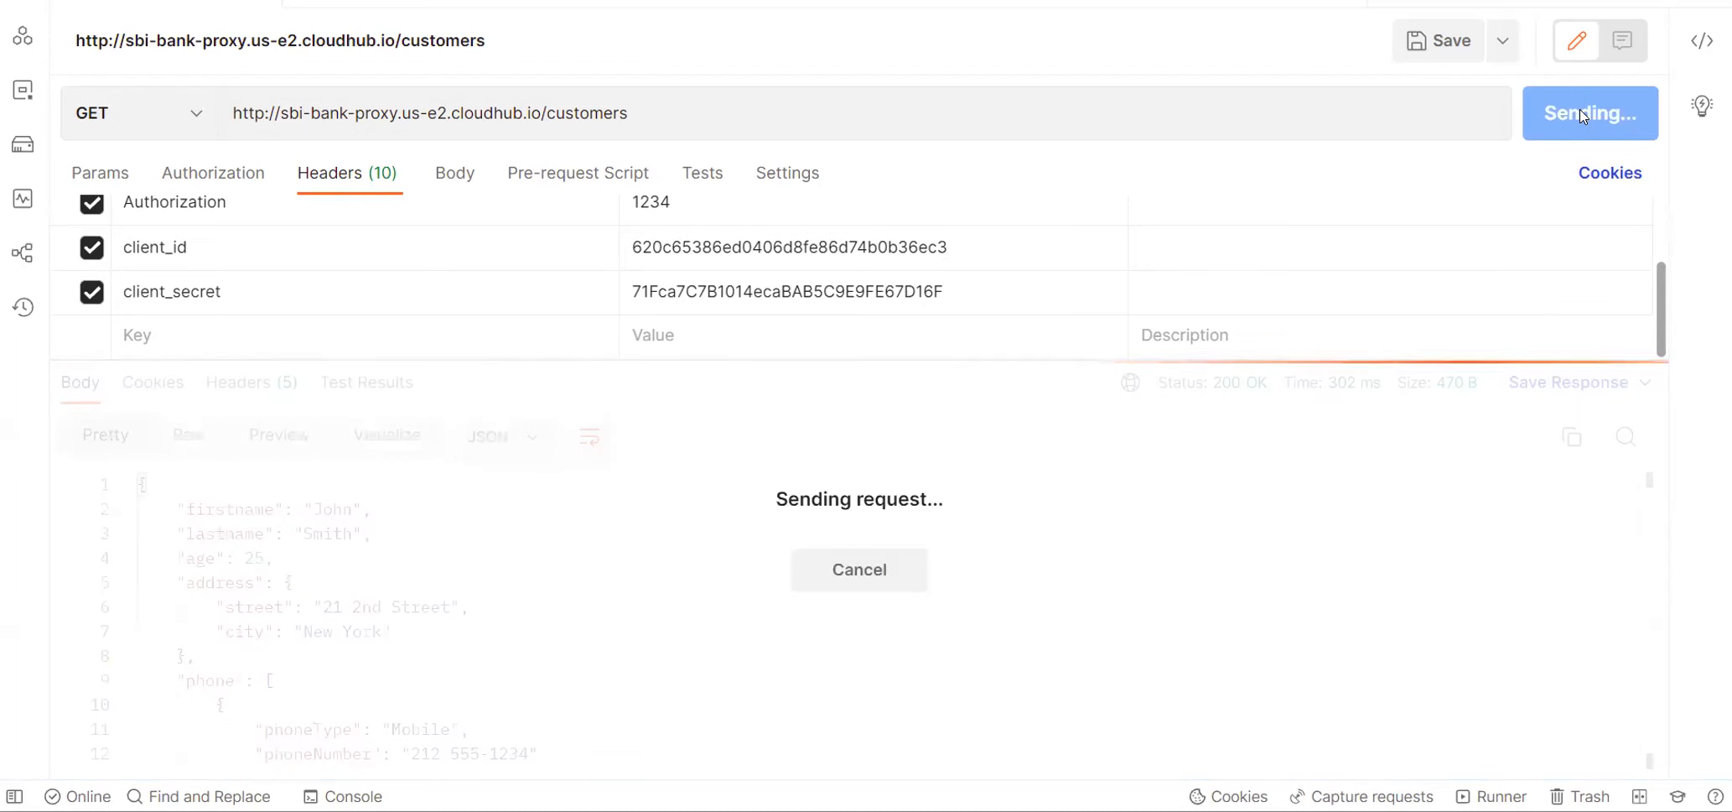
click(1583, 117)
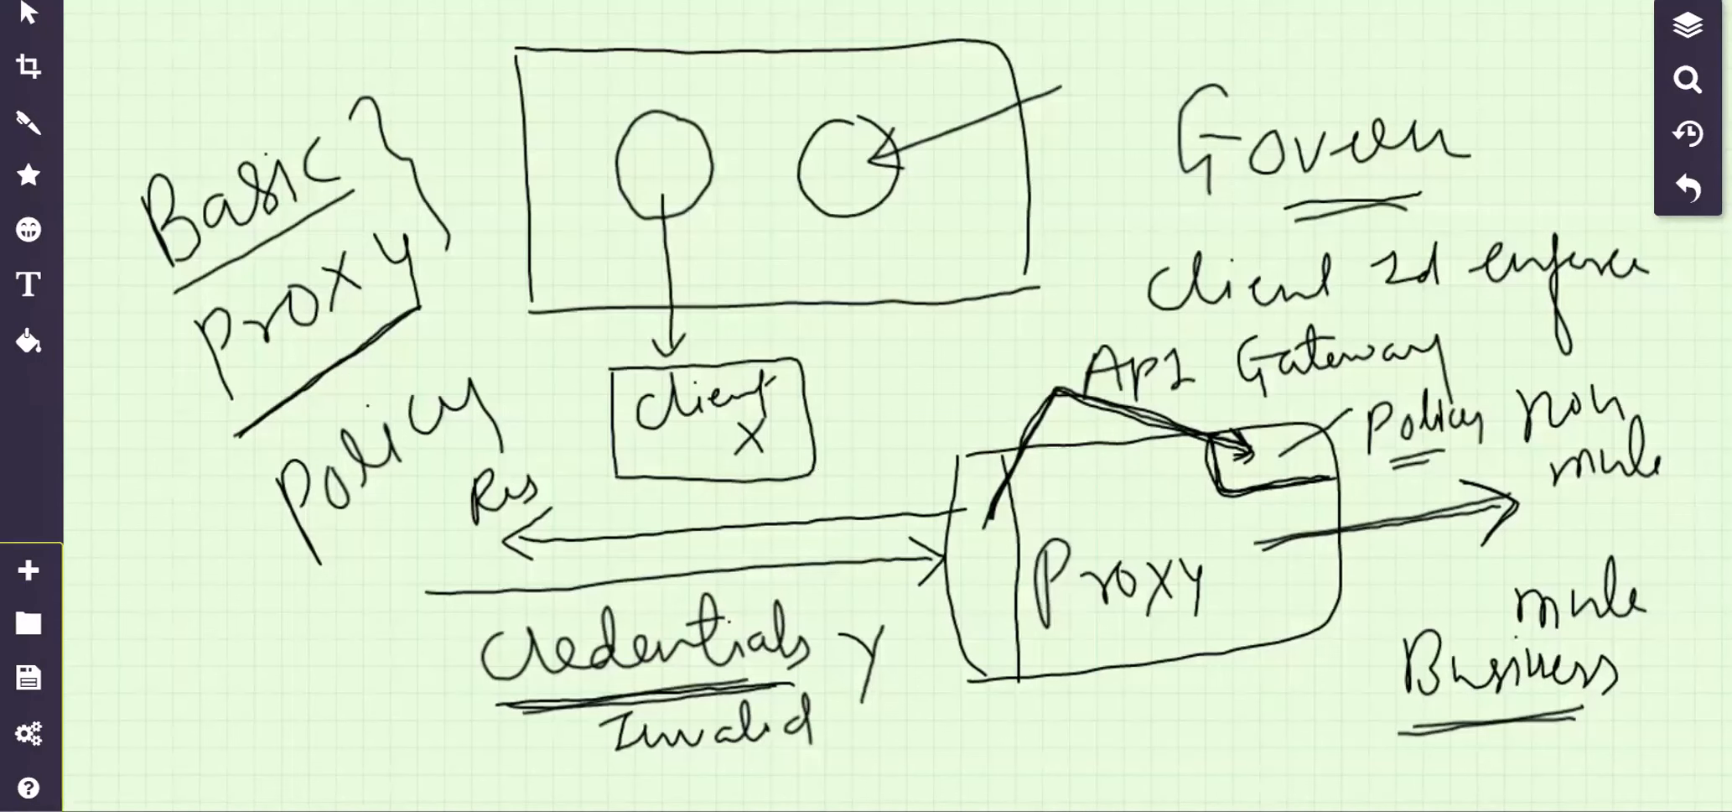
Handwrite a short note beneath the Proxy box on the whiteboard.
mouse_move(1048, 694)
mouse_down()
mouse_move(1048, 740)
mouse_move(1083, 728)
mouse_up()
mouse_move(1125, 683)
mouse_down()
mouse_move(1122, 740)
mouse_move(1167, 736)
mouse_move(1178, 709)
mouse_up()
mouse_move(1182, 712)
mouse_down()
mouse_move(1195, 705)
mouse_move(1184, 737)
mouse_up()
mouse_move(1250, 667)
mouse_down()
mouse_move(1216, 745)
mouse_move(1267, 709)
mouse_move(1285, 720)
mouse_up()
drag(1298, 700, 1340, 715)
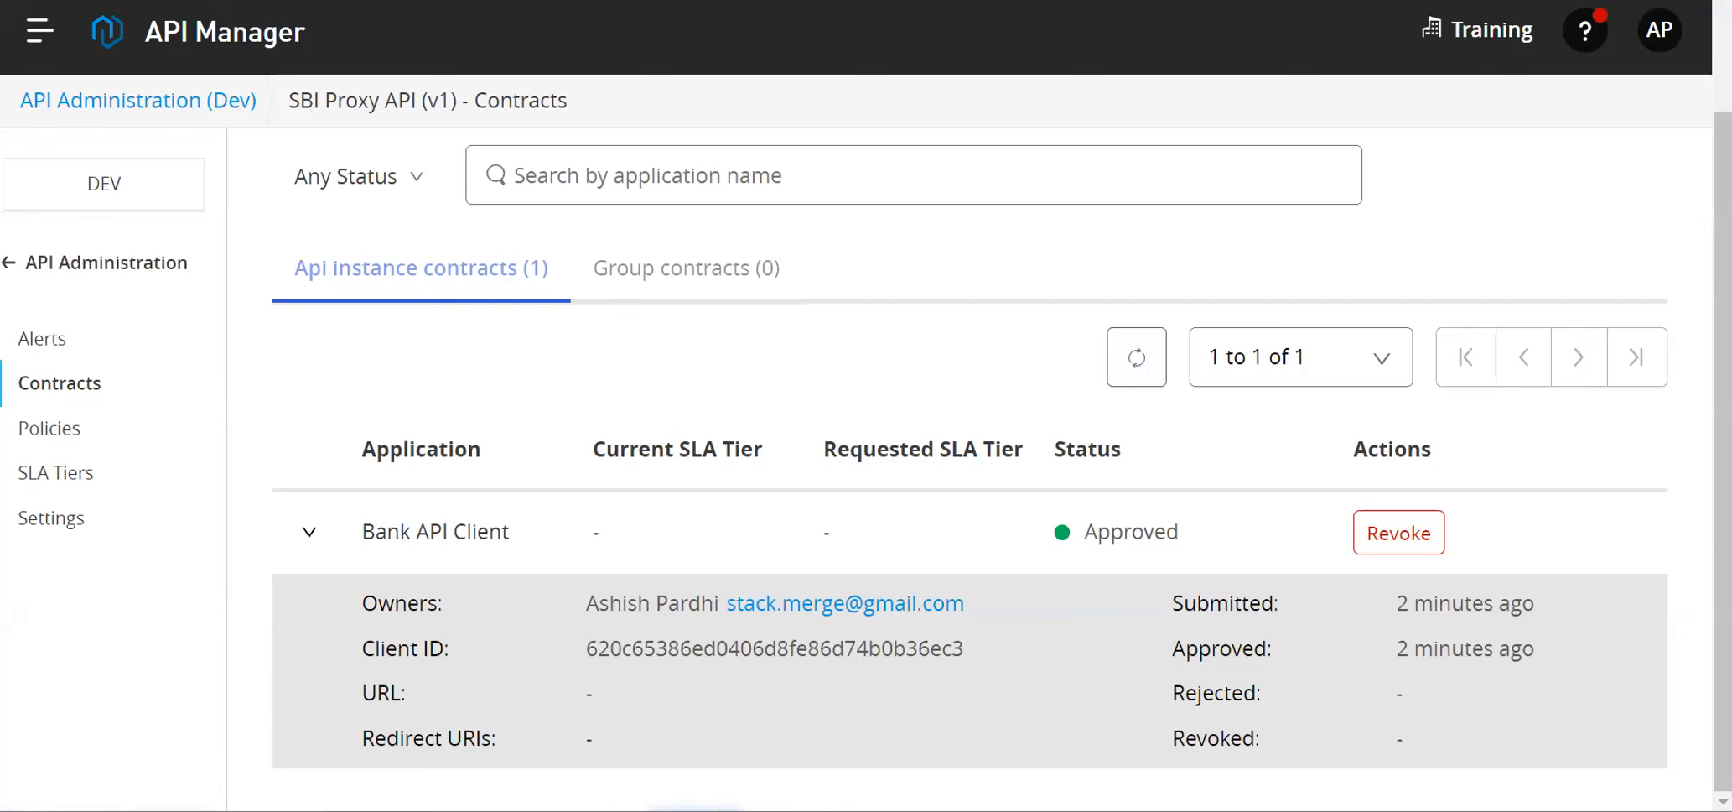
In API Manager, open the Policies page of SBI Proxy API.
click(101, 262)
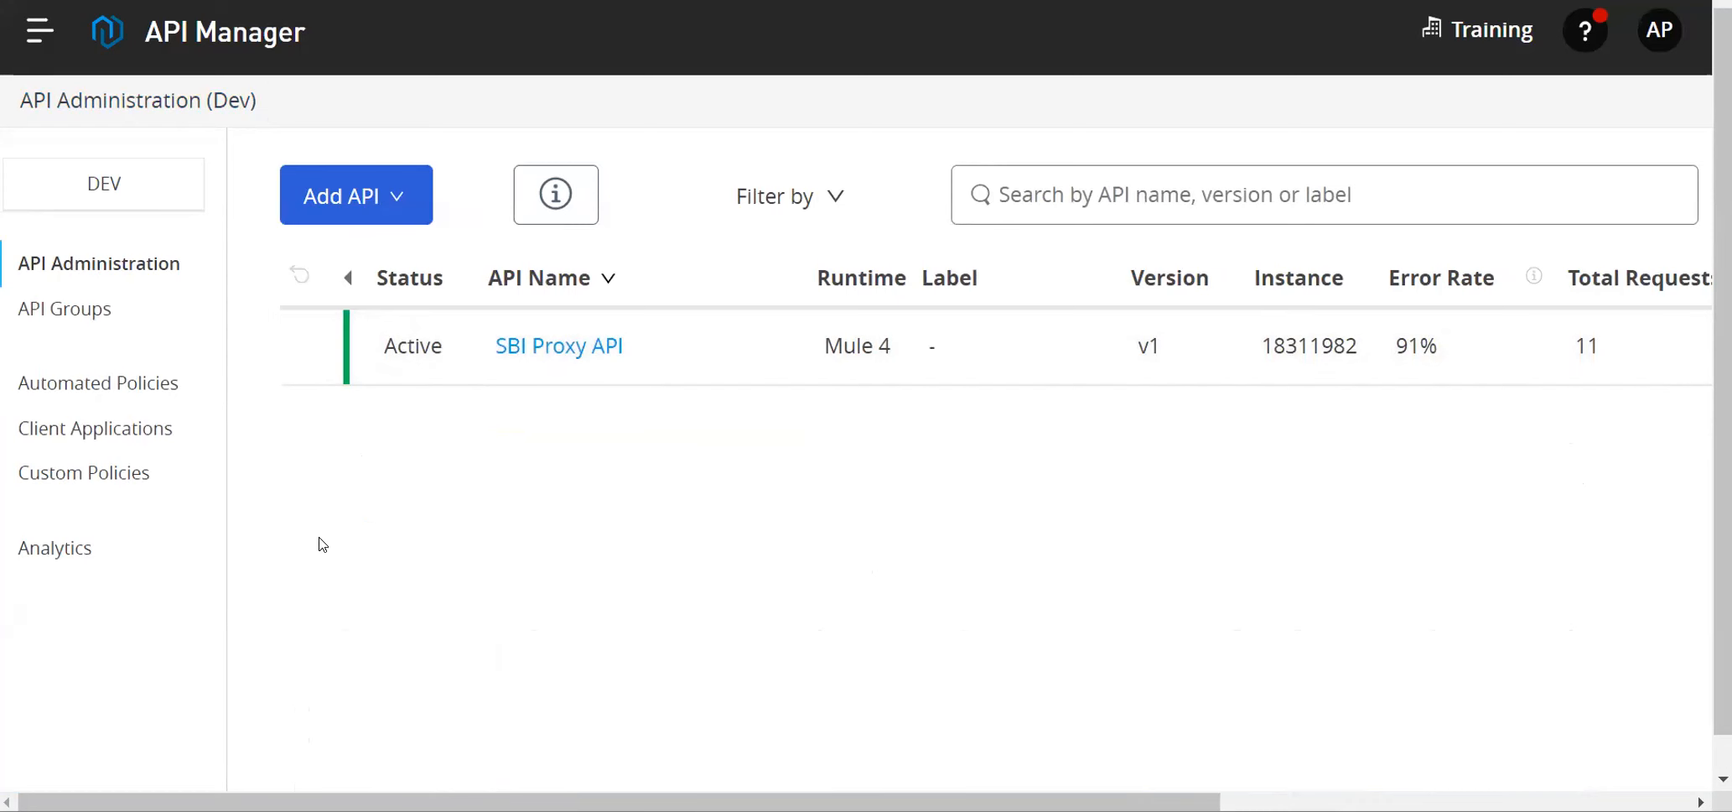
click(537, 346)
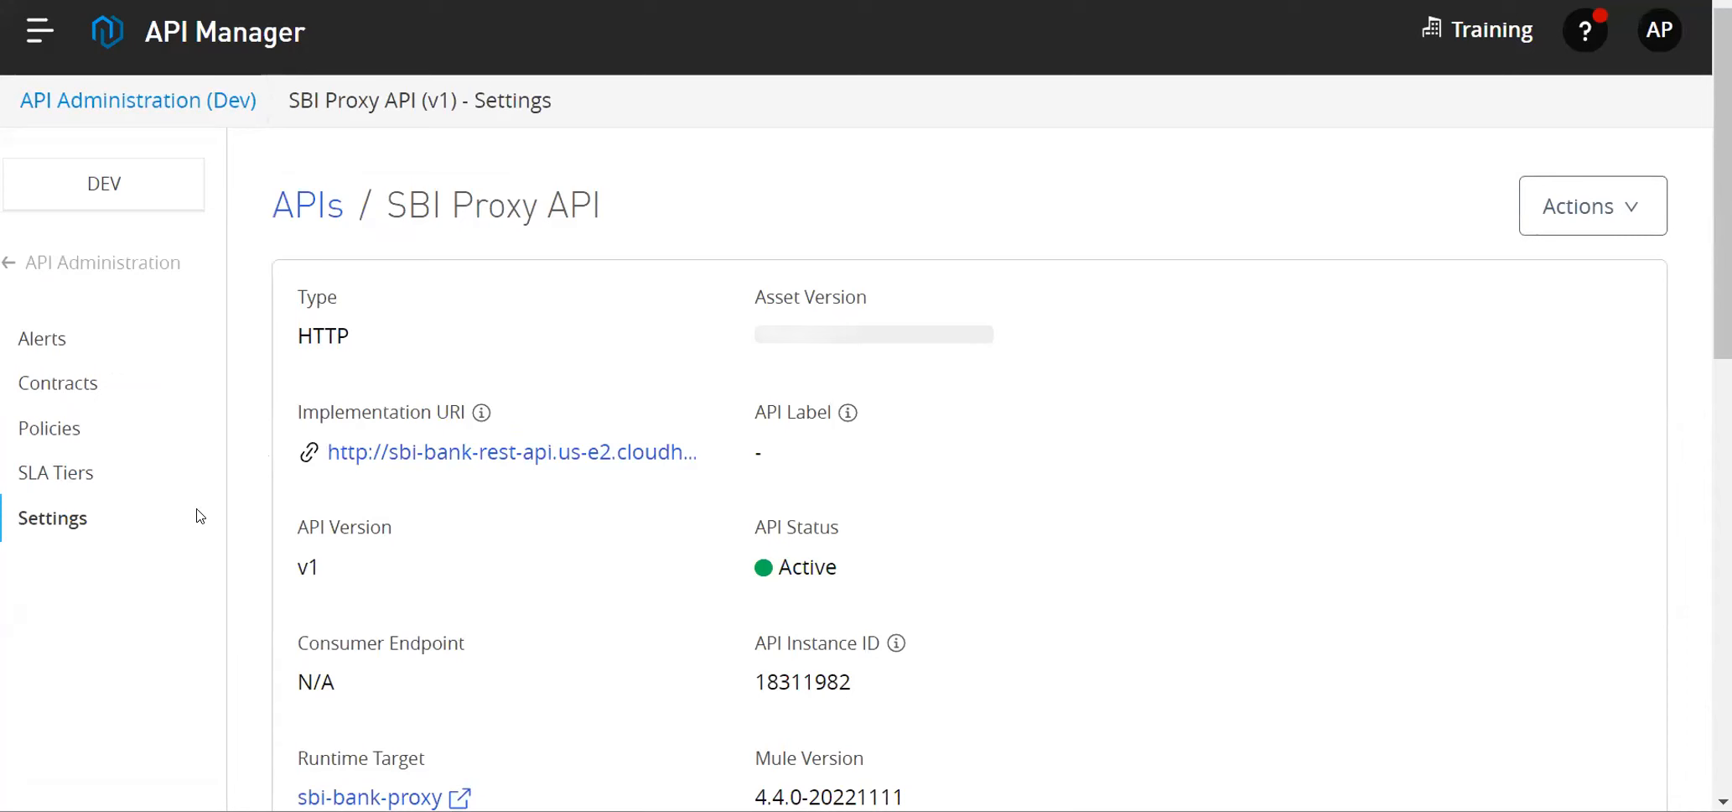
click(52, 429)
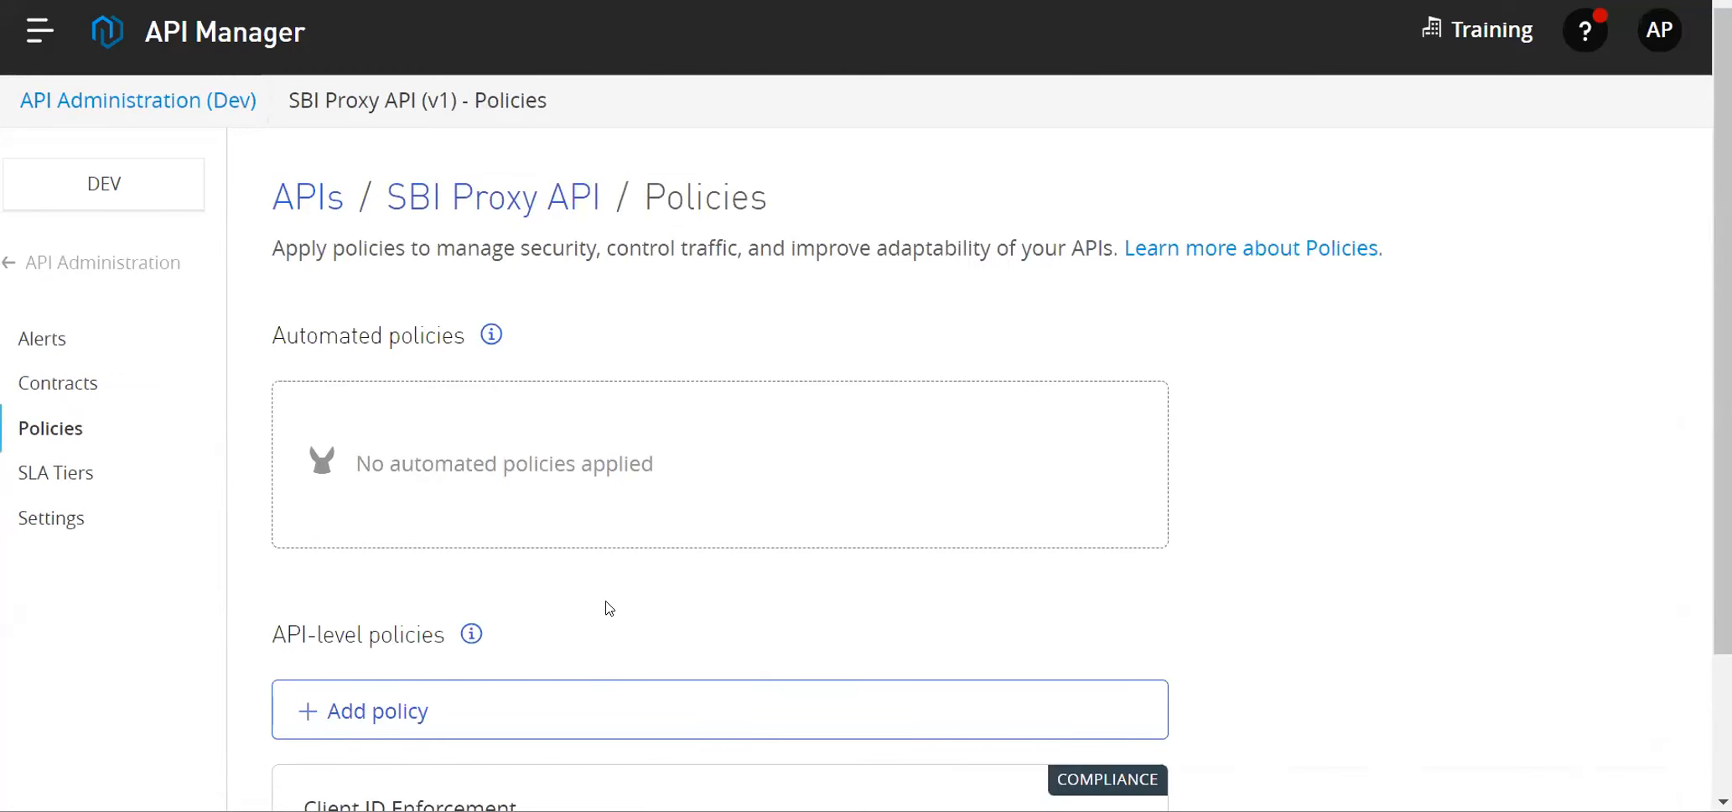
Start adding a Rate limiting policy from the Quality of service category to SBI Proxy API and proceed to its configuration.
scroll(597, 579, down, 2)
click(377, 541)
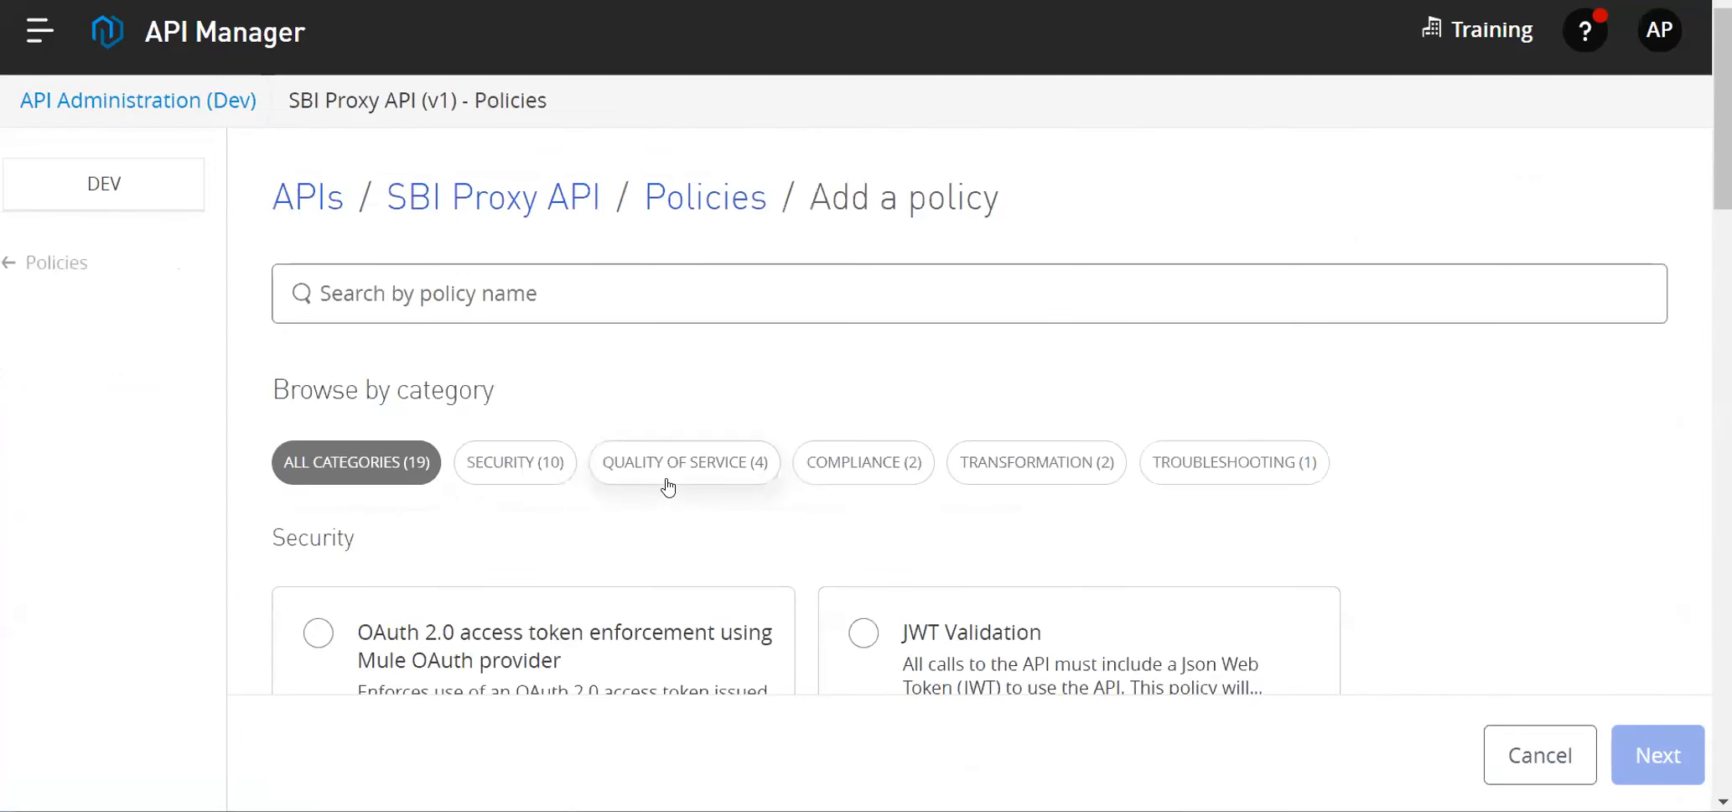
scroll(677, 350, down, 3)
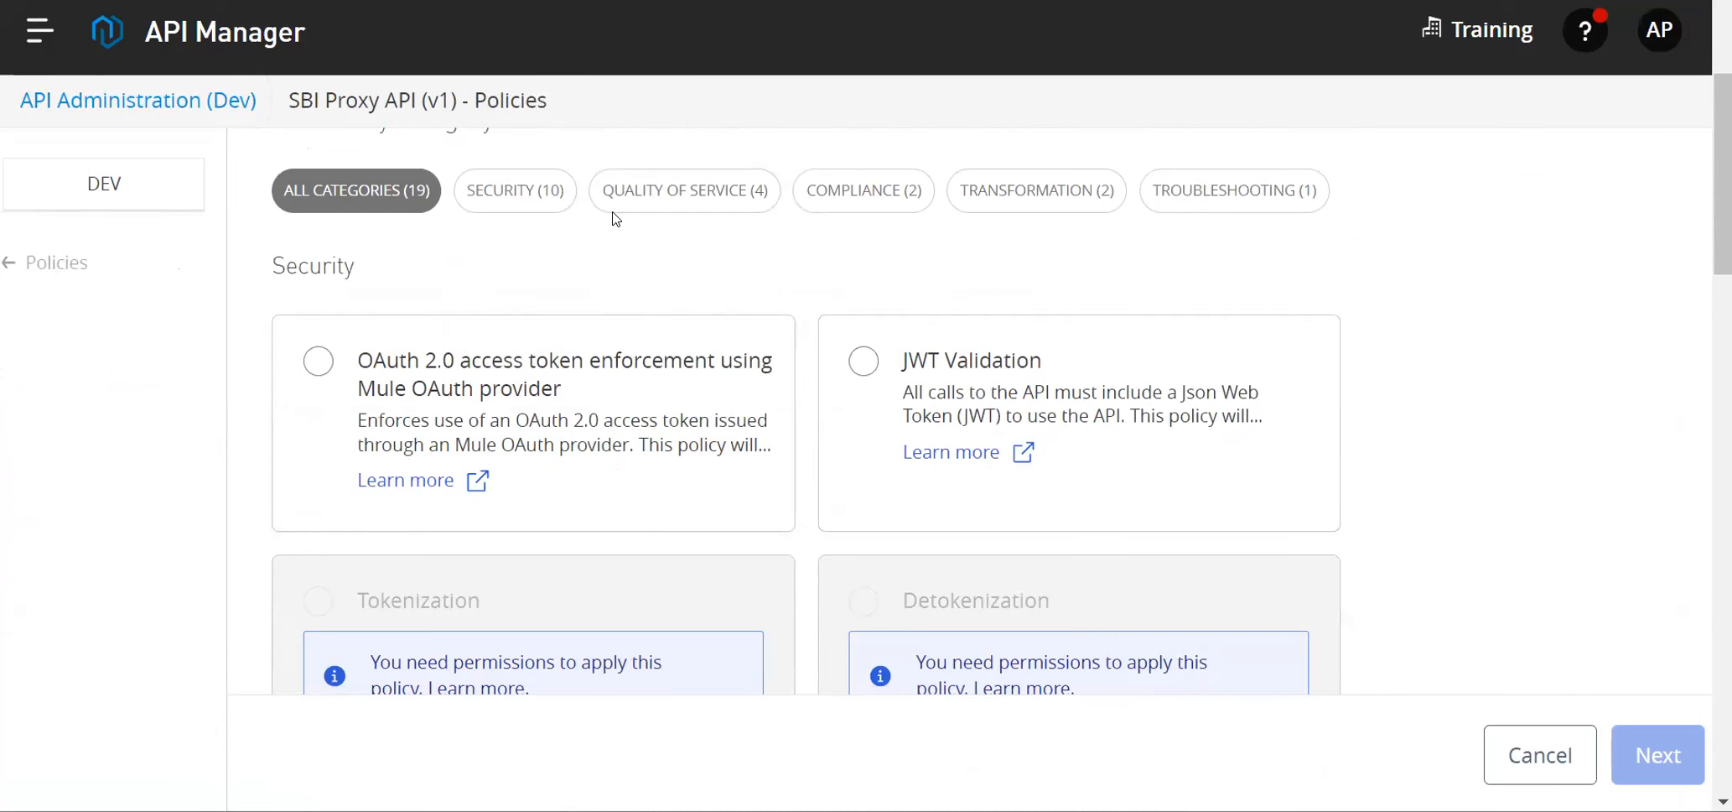
click(645, 198)
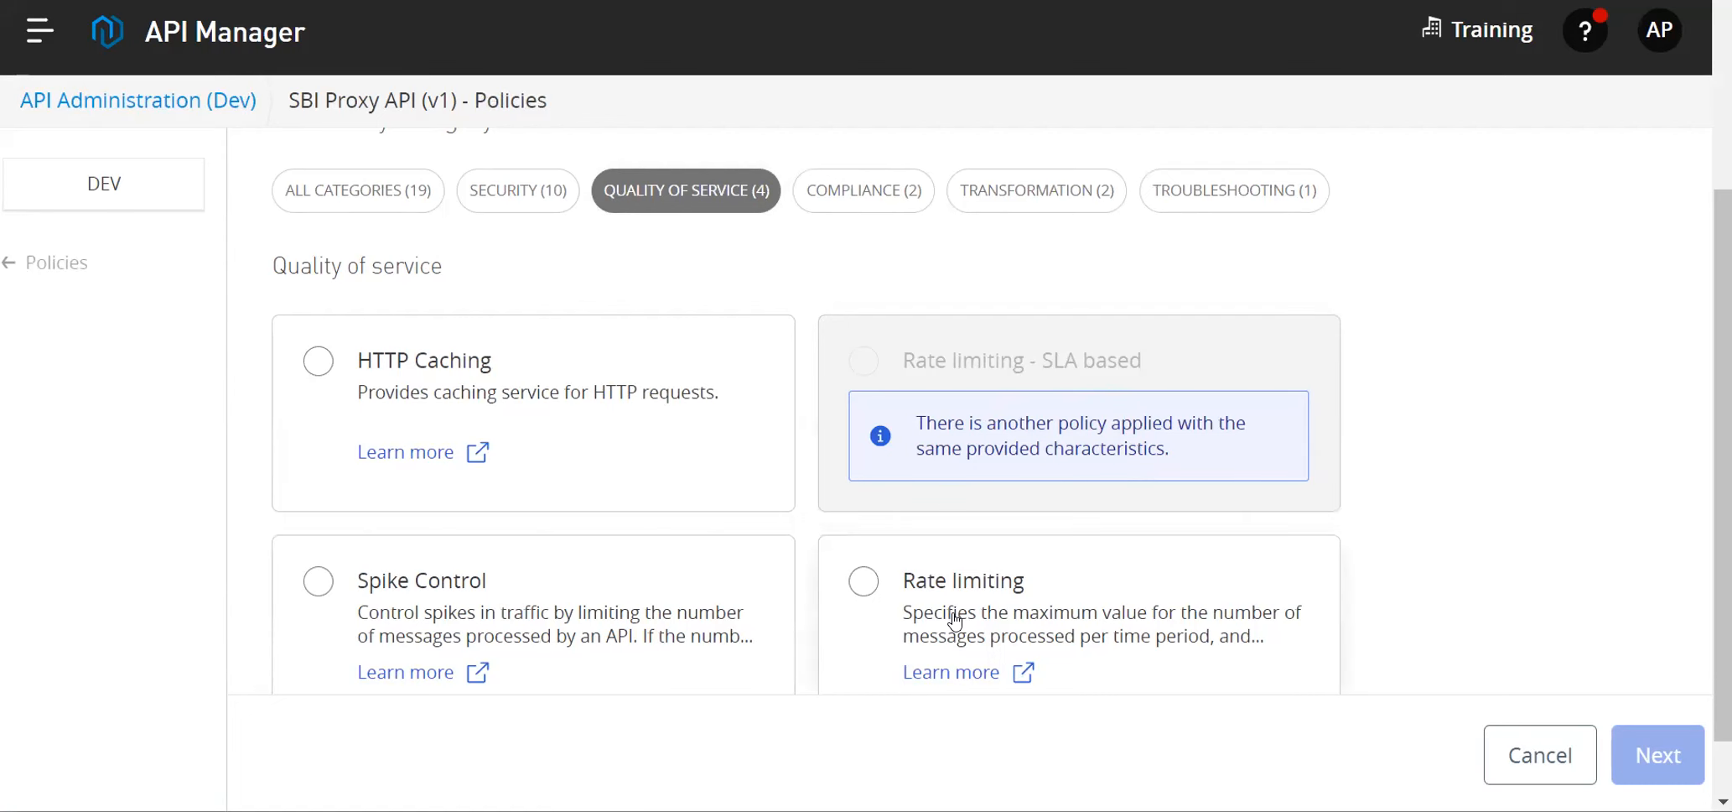
click(862, 580)
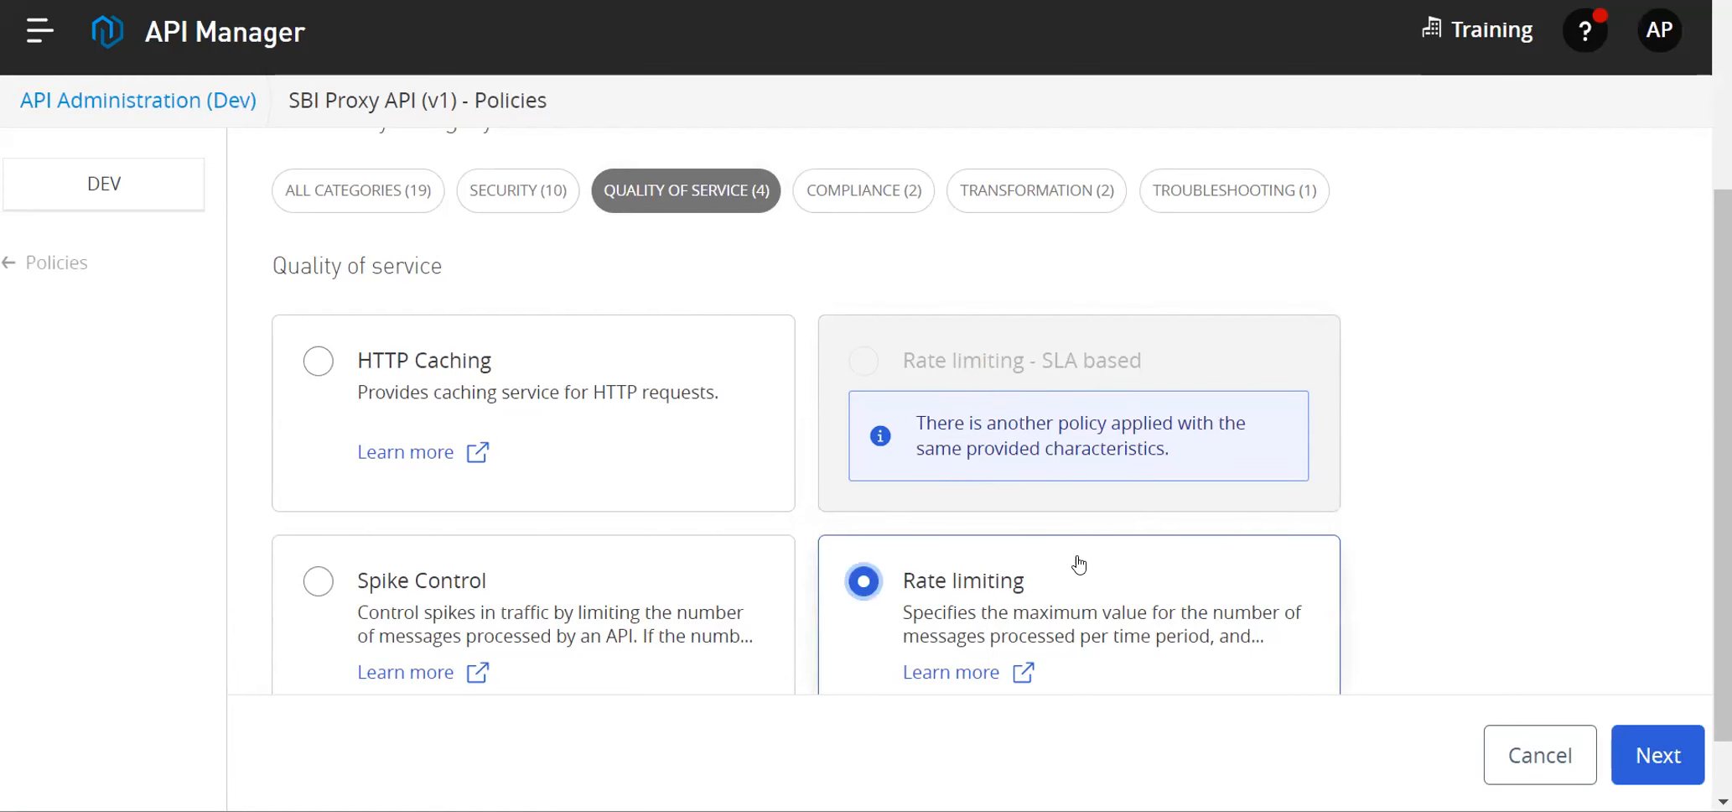
click(1658, 755)
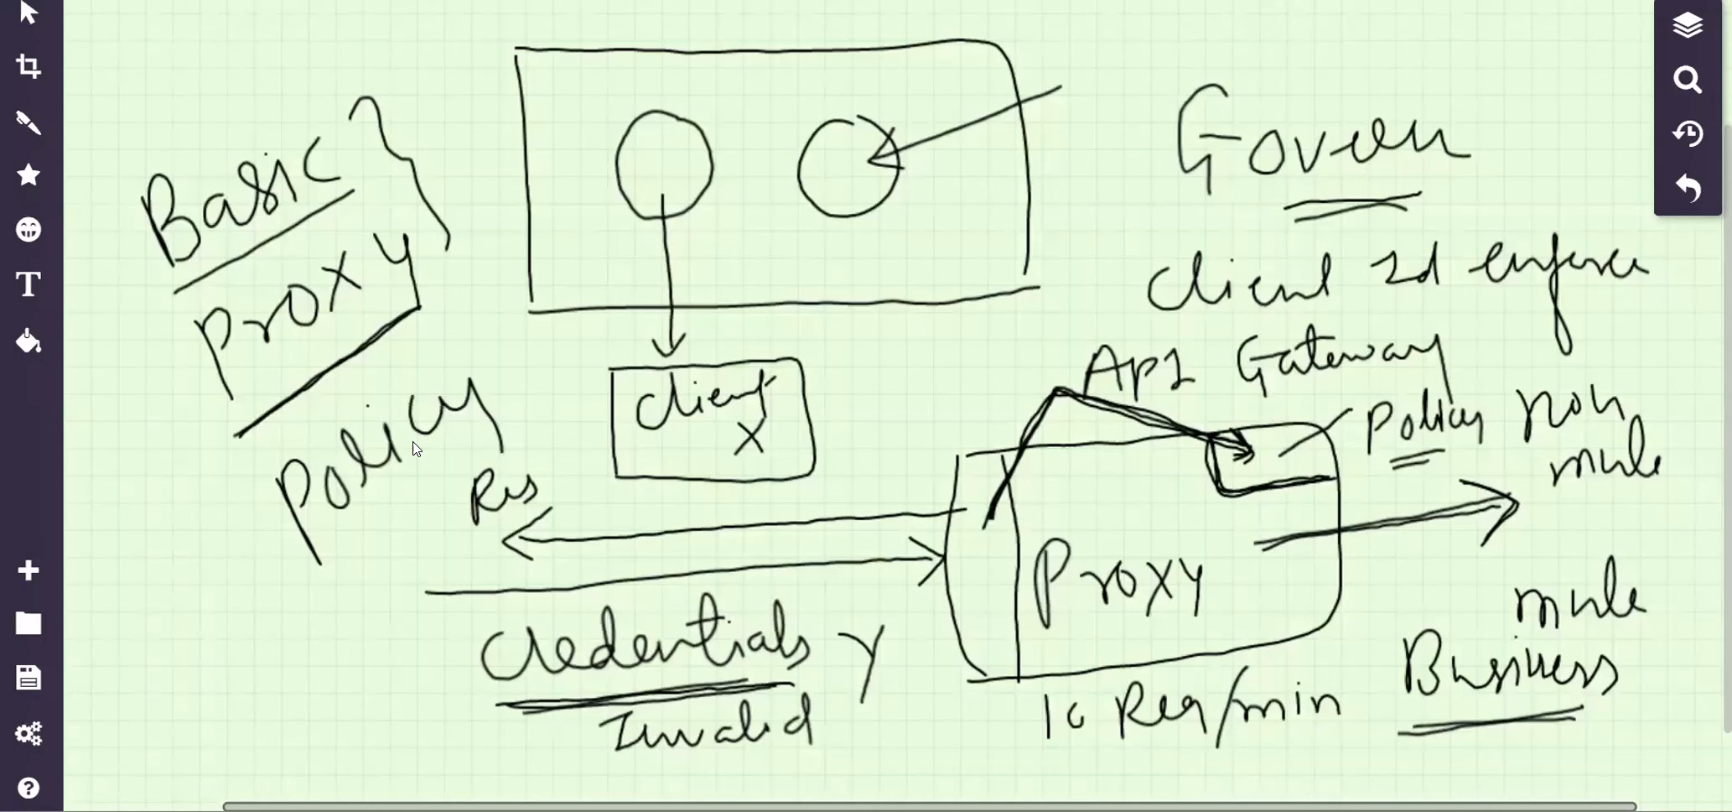
On the whiteboard, retrace the Proxy box outline and handwrite underlined labels "Client 1" and "Client 2" beside the word Policy.
mouse_move(968, 455)
mouse_down()
mouse_move(1325, 432)
mouse_move(1340, 620)
mouse_move(956, 509)
mouse_move(977, 684)
mouse_move(1340, 627)
mouse_move(1002, 688)
mouse_up()
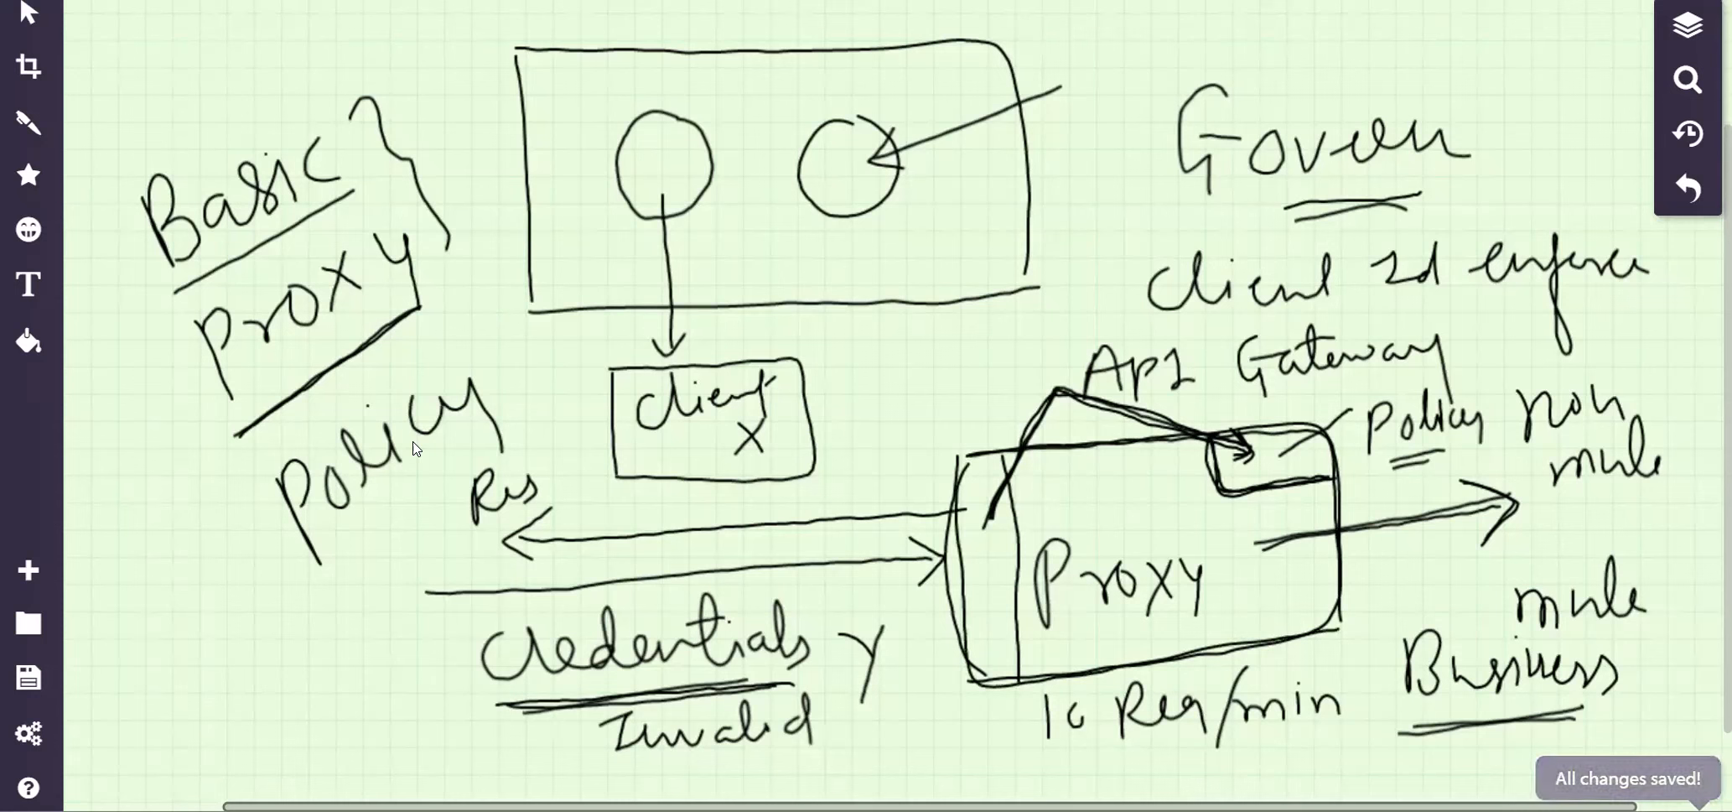
mouse_move(123, 545)
mouse_down()
mouse_move(138, 513)
mouse_move(170, 555)
mouse_move(198, 545)
mouse_move(235, 503)
mouse_move(222, 553)
mouse_up()
drag(260, 495, 248, 548)
mouse_move(134, 644)
mouse_down()
mouse_move(155, 691)
mouse_move(242, 602)
mouse_up()
mouse_move(192, 646)
mouse_down()
mouse_move(251, 604)
mouse_move(275, 630)
mouse_up()
drag(267, 622, 293, 648)
drag(151, 718, 276, 661)
mouse_move(121, 633)
mouse_down()
mouse_move(141, 602)
mouse_move(251, 546)
mouse_up()
drag(121, 633, 252, 546)
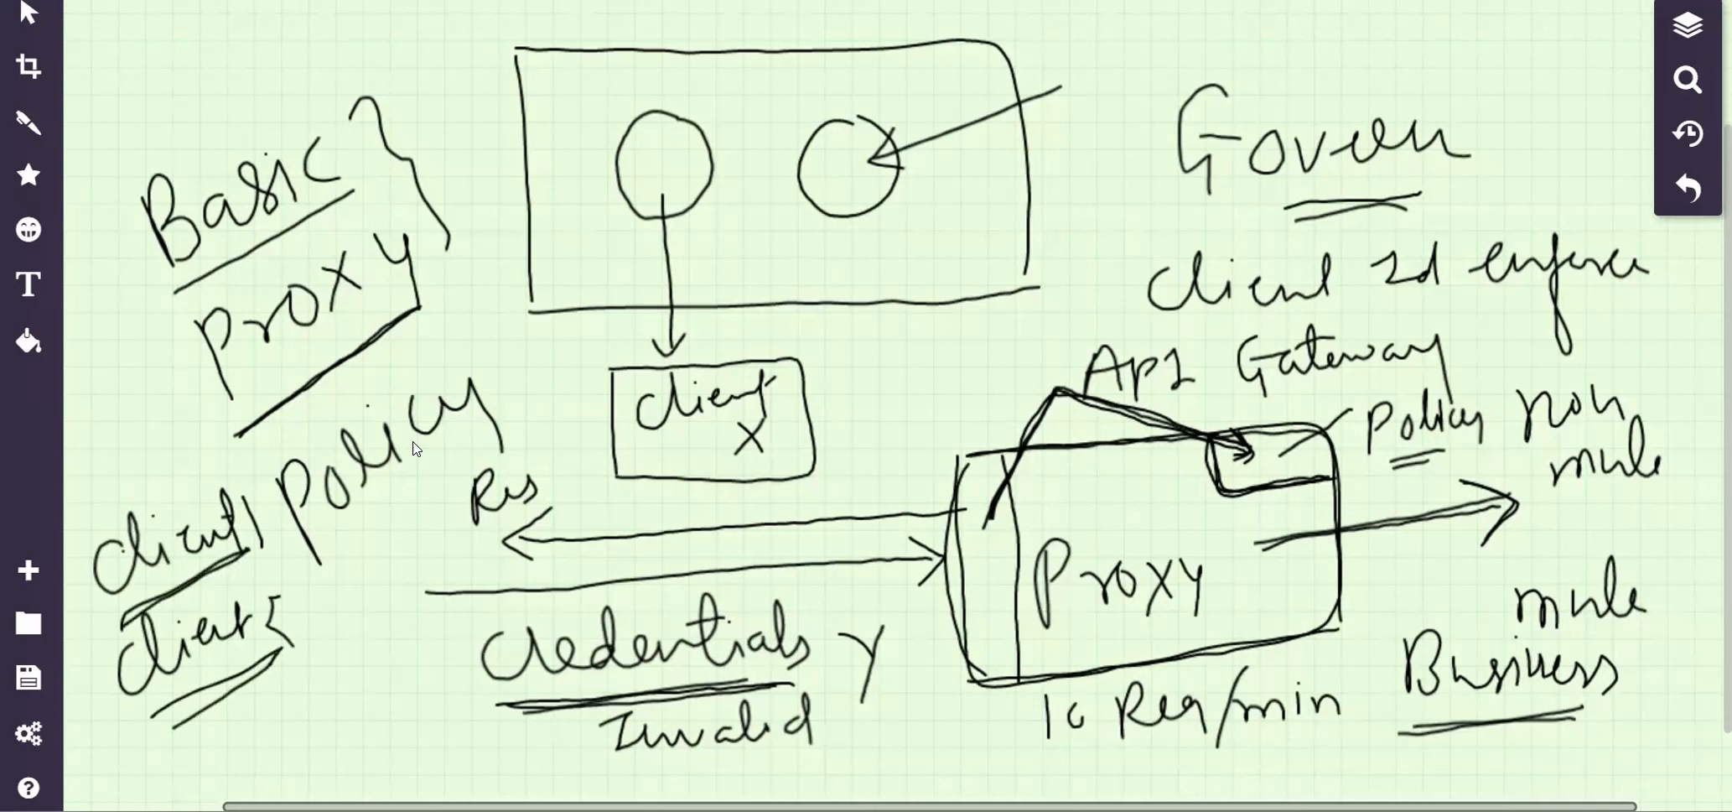
Touch up the 10 in "10 Req/min" and handwrite an underlined "> 10" beneath the Client 2 label.
mouse_move(1080, 702)
mouse_down()
mouse_move(1068, 734)
mouse_move(1087, 713)
mouse_up()
mouse_move(300, 674)
mouse_down()
mouse_move(295, 719)
mouse_move(321, 678)
mouse_up()
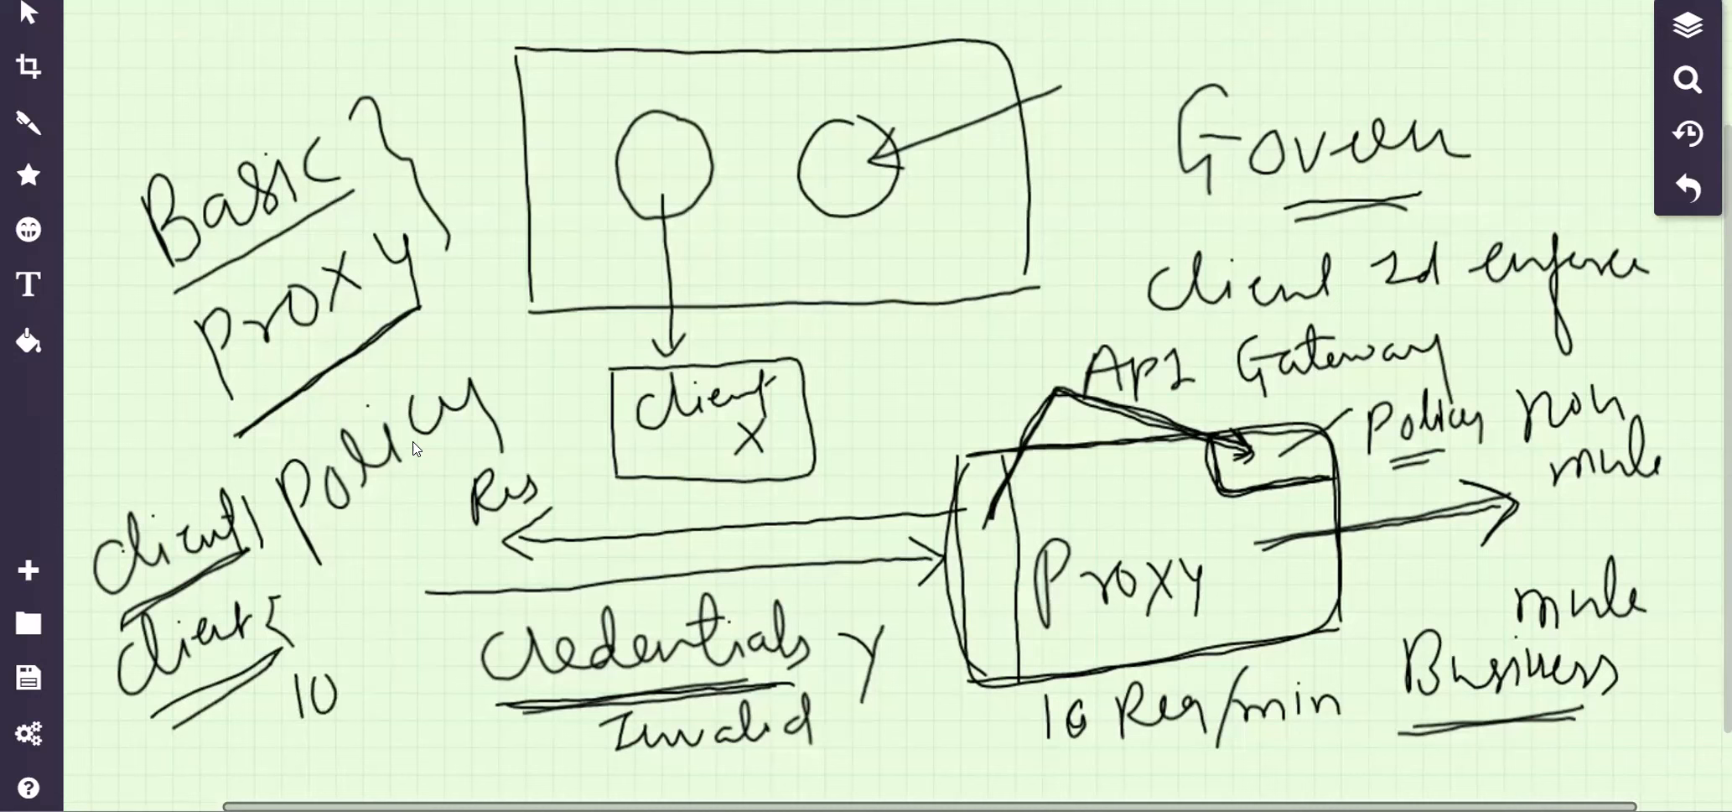
mouse_move(250, 702)
mouse_down()
mouse_move(272, 719)
mouse_move(262, 745)
mouse_move(360, 713)
mouse_up()
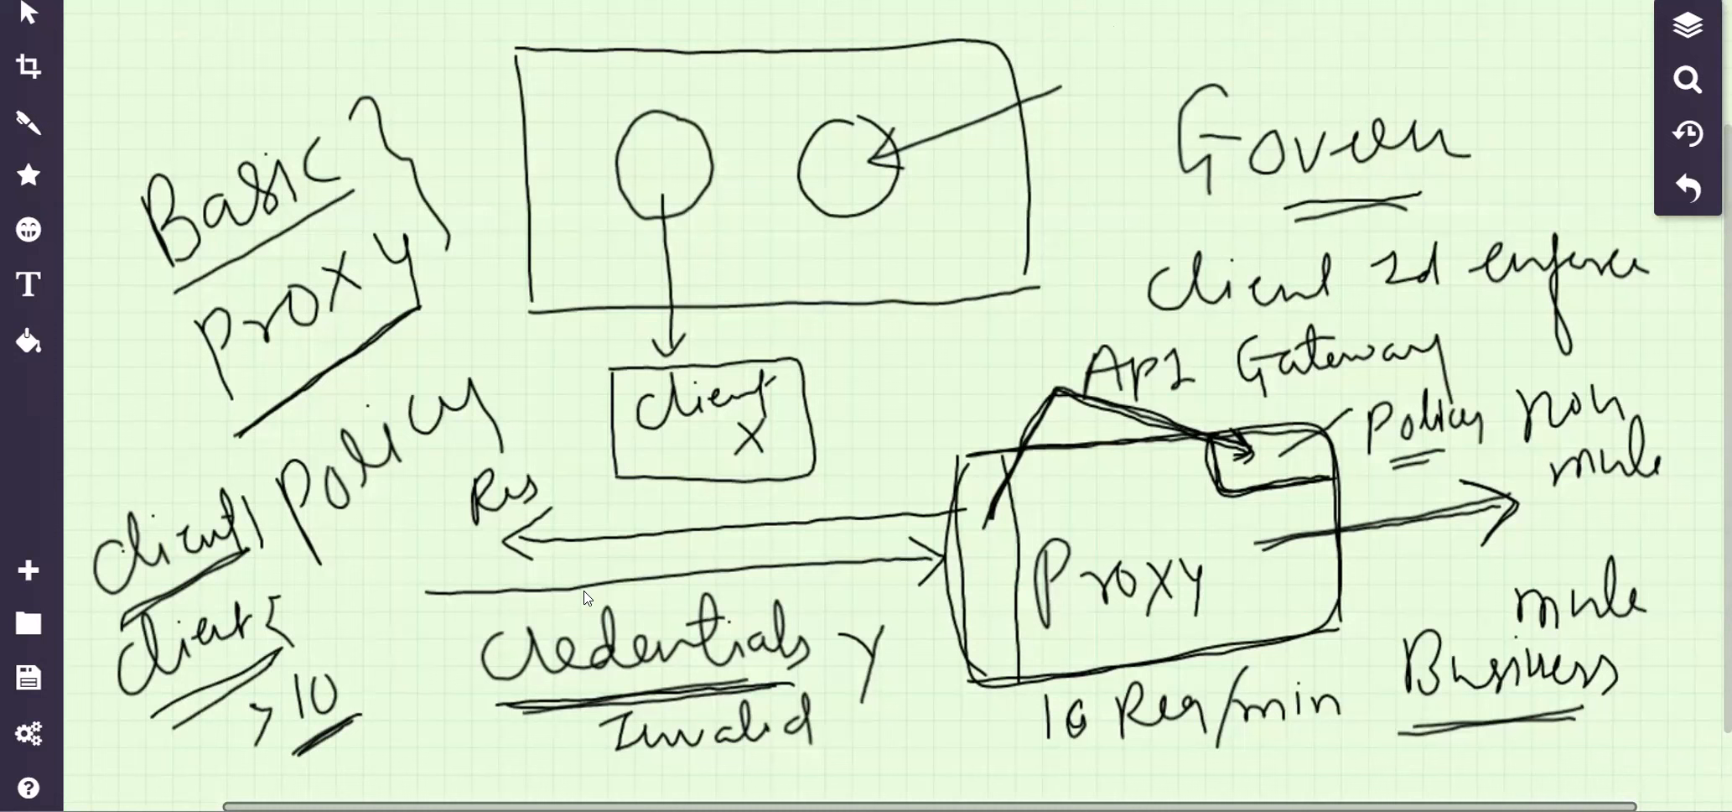
Retrace the arrow leaving the Proxy box and draw a circle near its tip with a downward arrow to "10/-".
mouse_move(1280, 545)
mouse_down()
mouse_move(1510, 505)
mouse_move(1483, 543)
mouse_up()
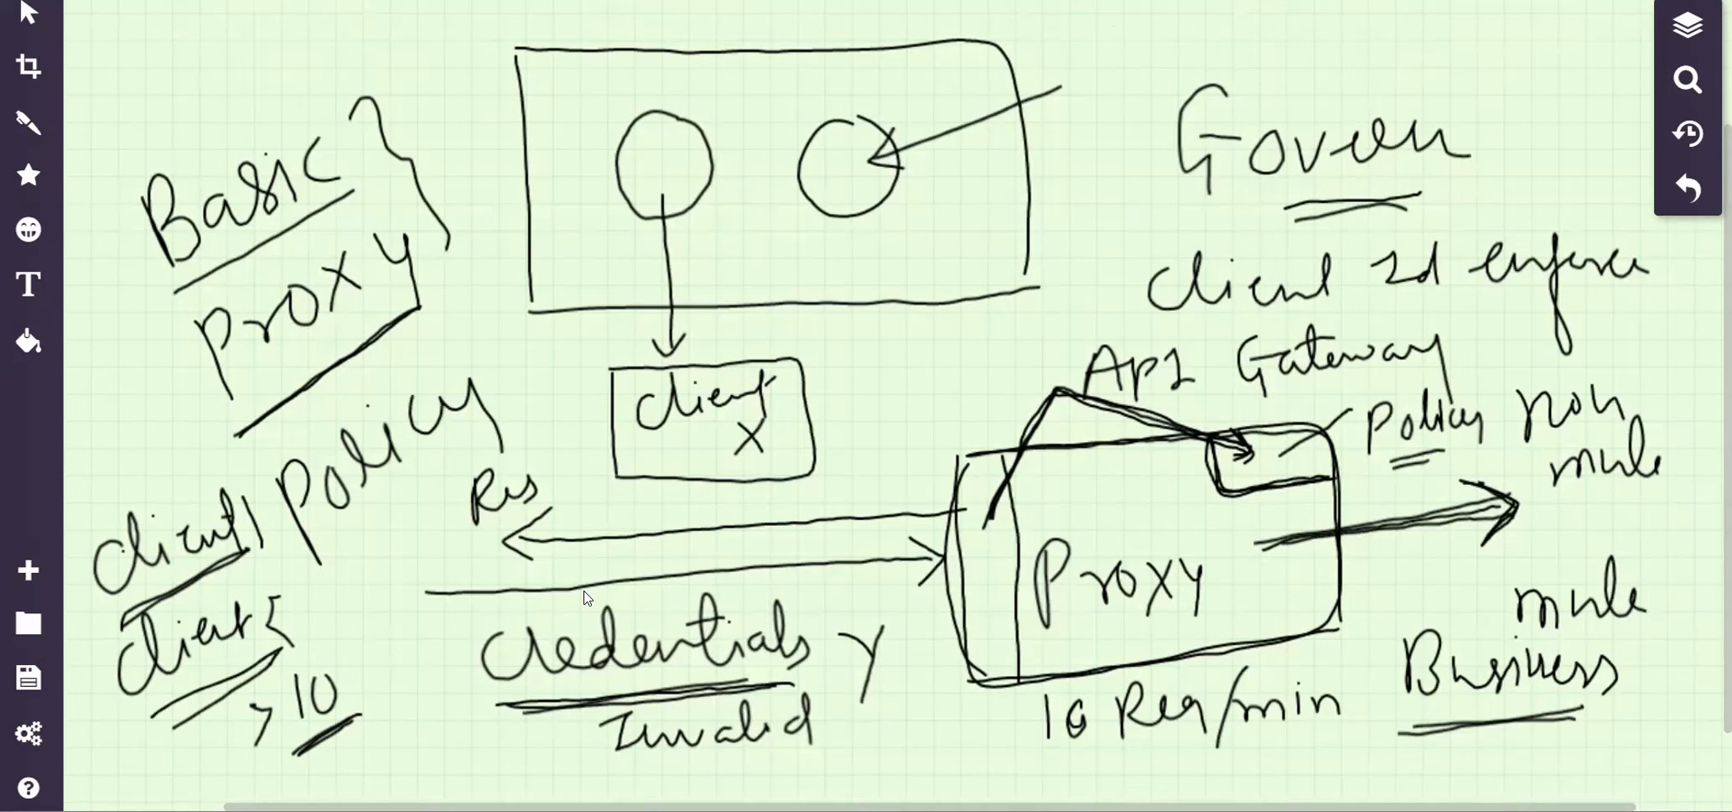
mouse_move(1630, 493)
mouse_down()
mouse_move(1580, 543)
mouse_move(1614, 495)
mouse_move(1643, 495)
mouse_move(1664, 659)
mouse_move(1650, 659)
mouse_up()
mouse_move(1610, 714)
mouse_down()
mouse_move(1617, 736)
mouse_move(1644, 716)
mouse_up()
mouse_move(1668, 691)
mouse_down()
mouse_move(1649, 748)
mouse_move(1691, 715)
mouse_up()
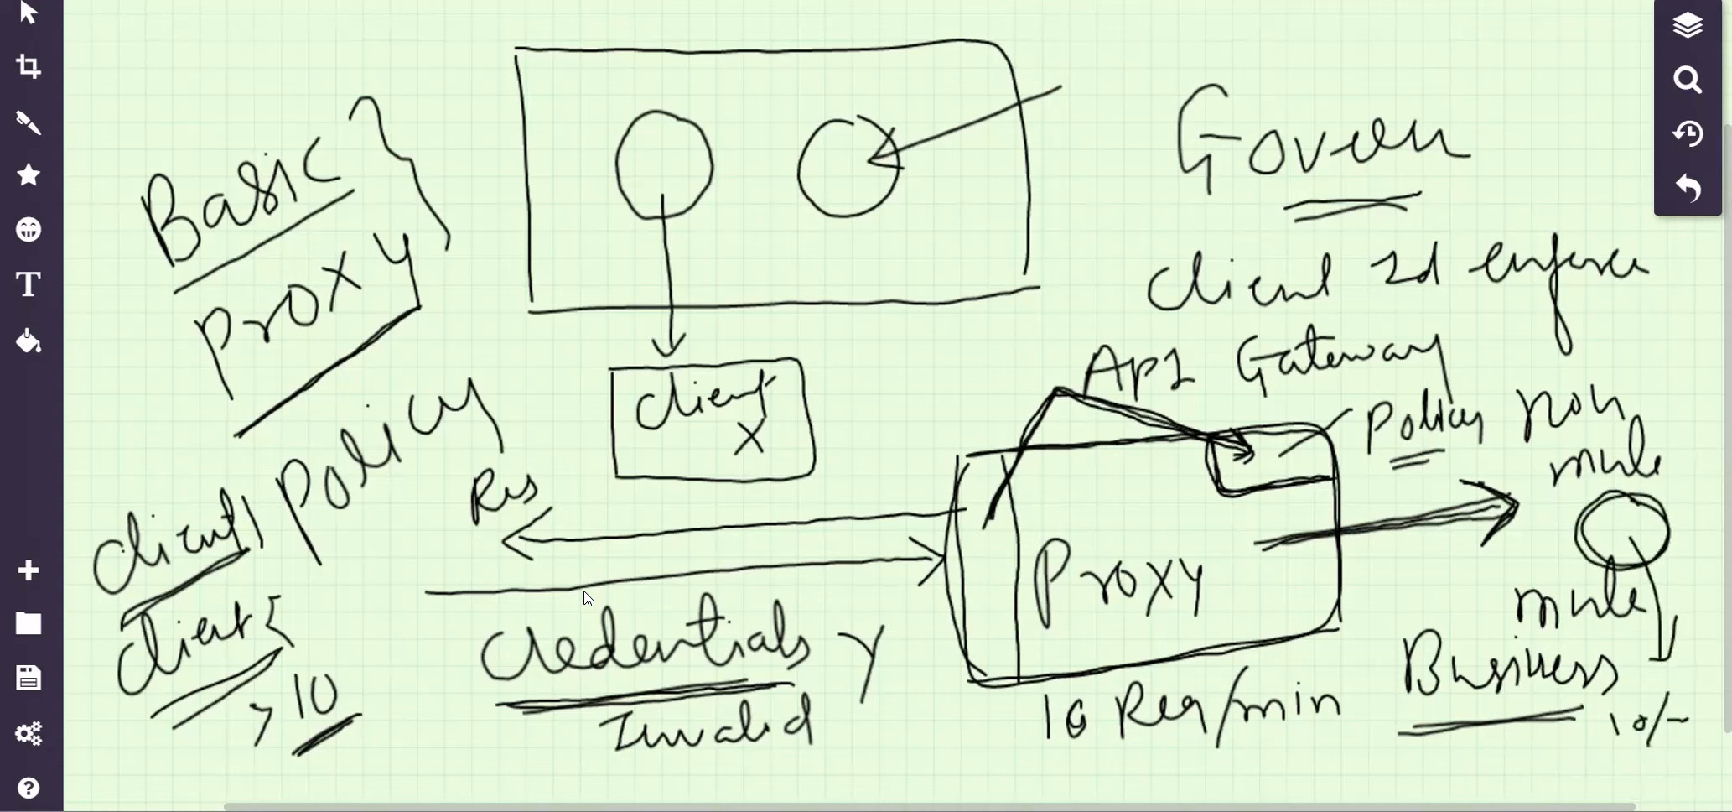
Underline "10 Req/min" and emphasize its zero, the outgoing arrow and the circle with extra strokes.
drag(1048, 766, 1327, 738)
mouse_move(1278, 549)
mouse_down()
mouse_move(1510, 506)
mouse_move(1482, 557)
mouse_up()
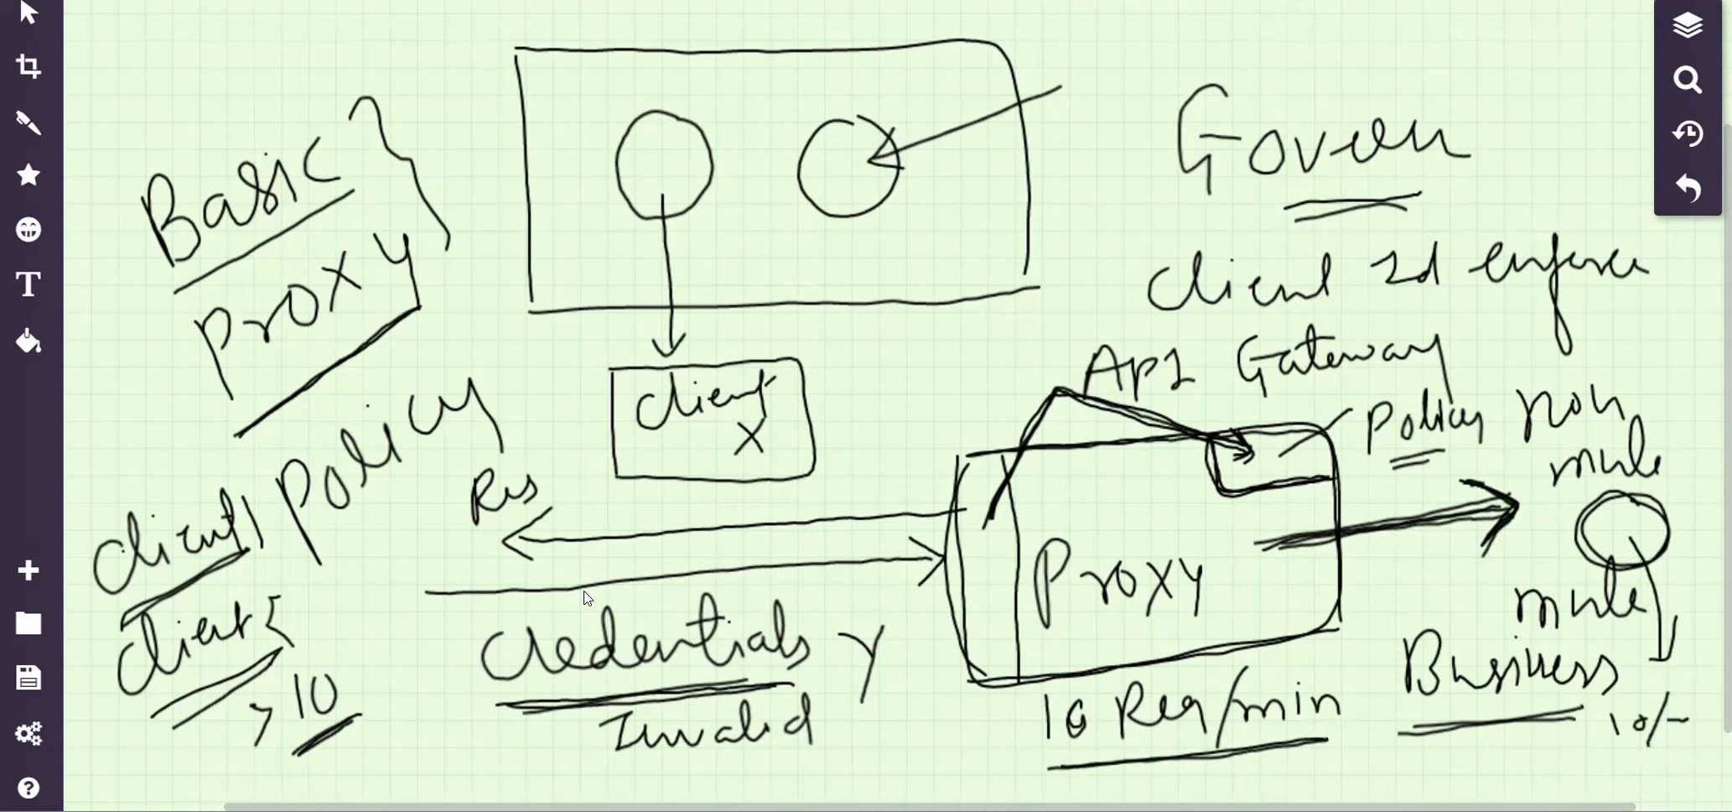
mouse_move(1656, 506)
mouse_down()
mouse_move(1630, 490)
mouse_move(1637, 568)
mouse_move(1648, 493)
mouse_up()
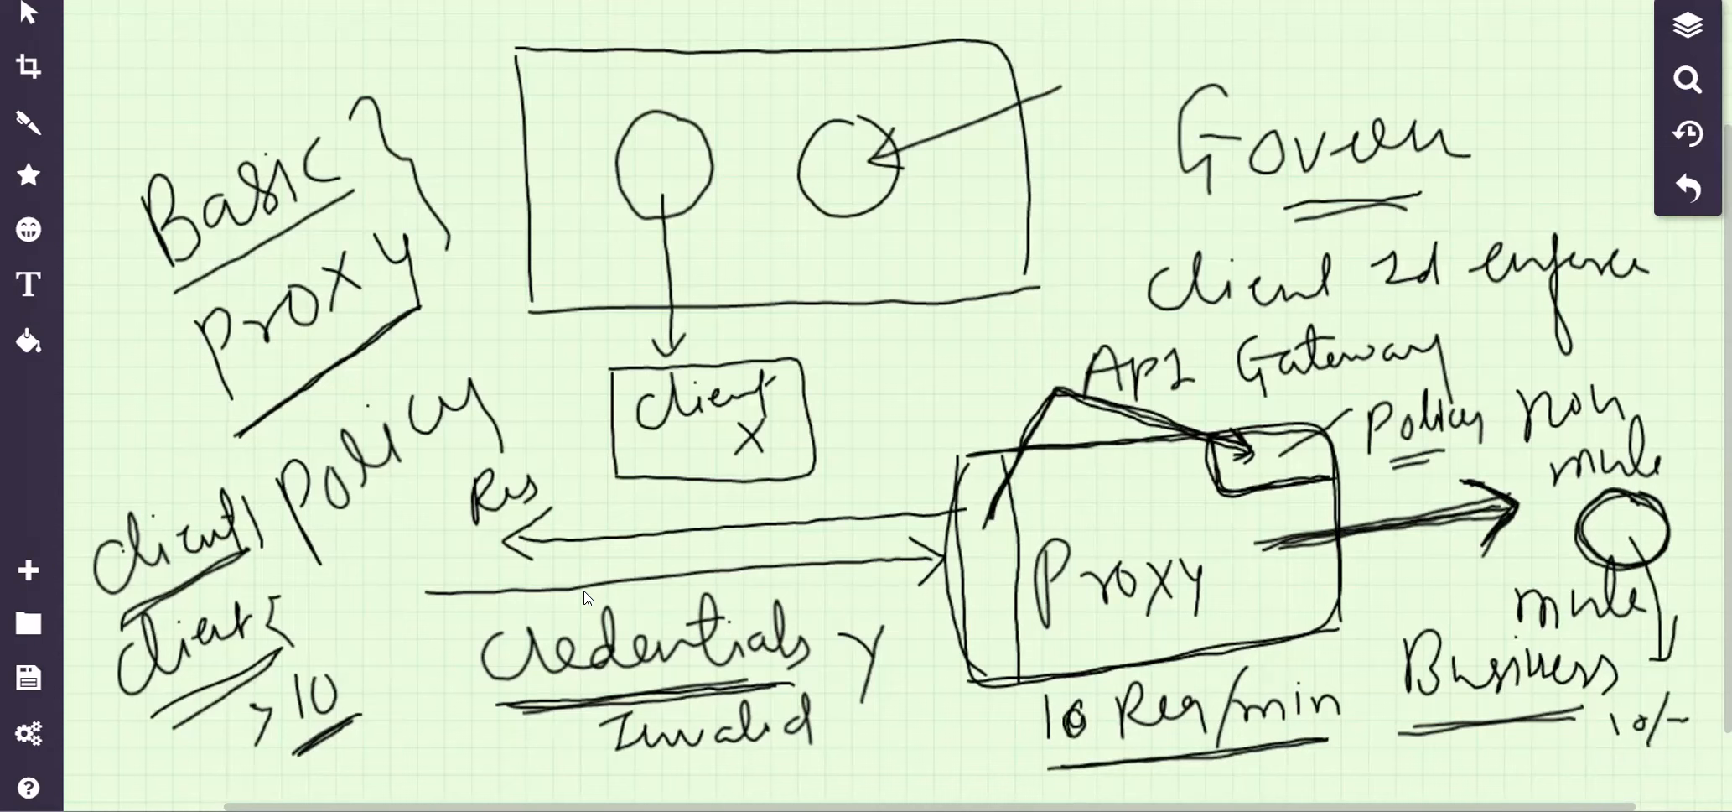
drag(1075, 711, 1077, 727)
Switch to API Manager, review the Rate limiting policy form, and set limit #1's number of requests to 10.
key(alt+Tab)
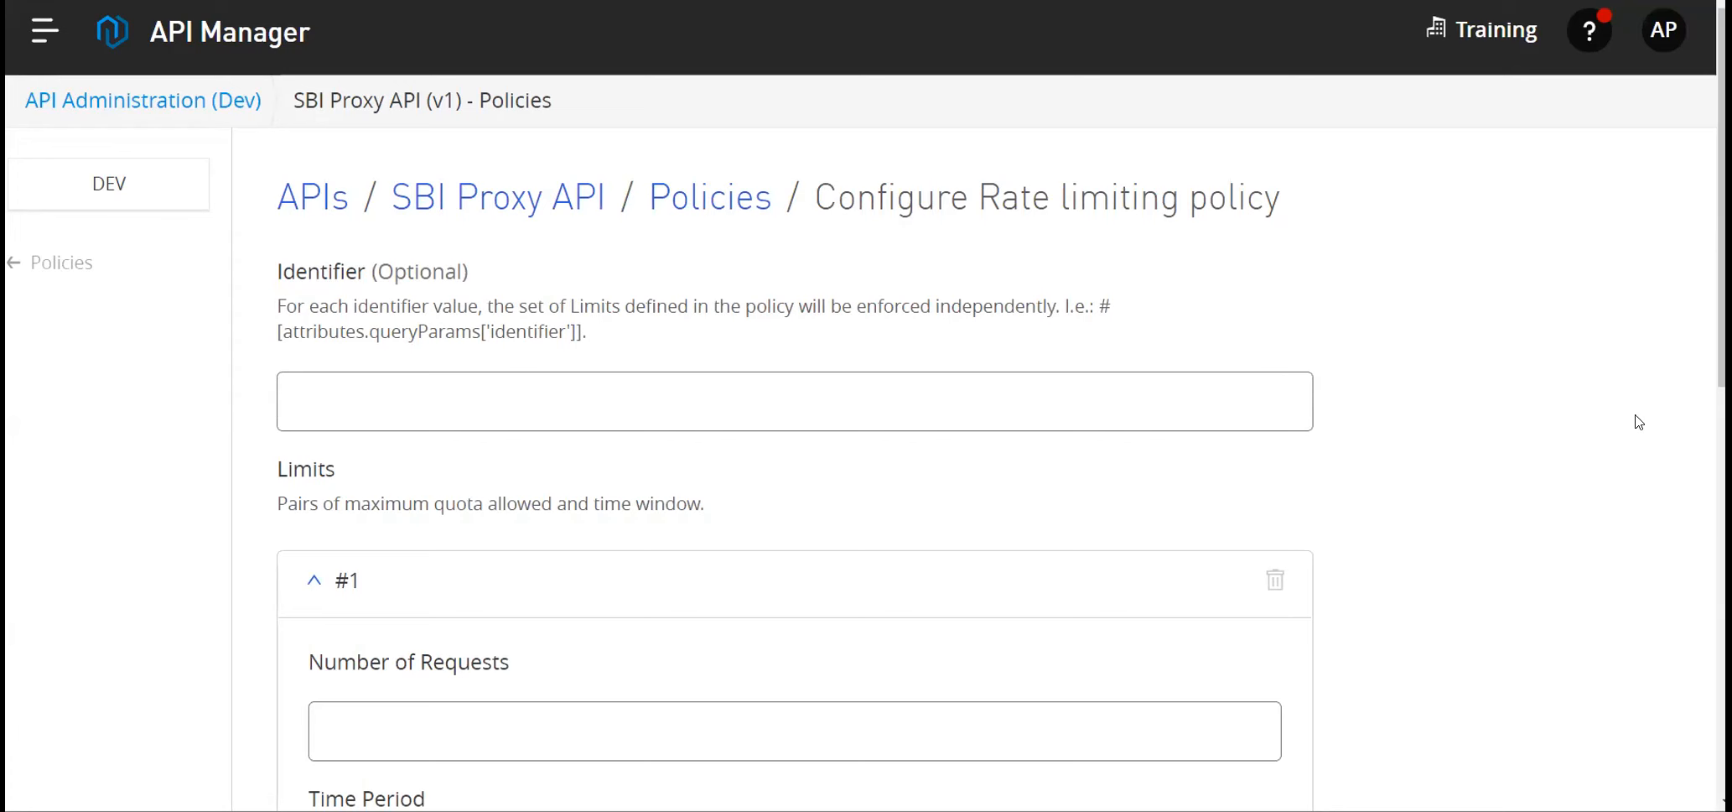
scroll(1546, 402, down, 10)
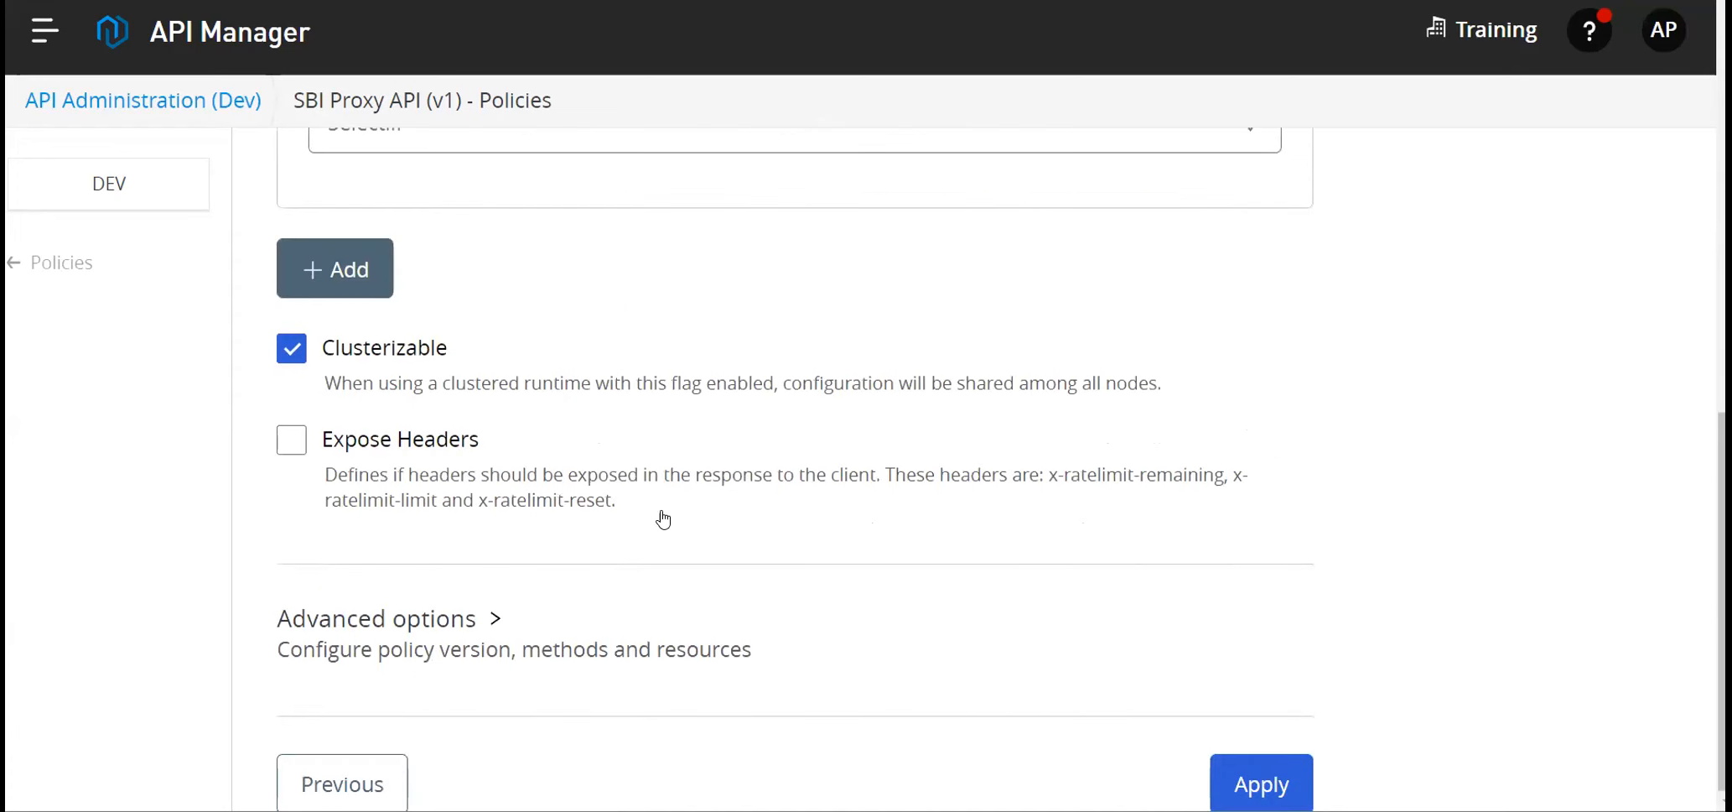
scroll(573, 538, up, 10)
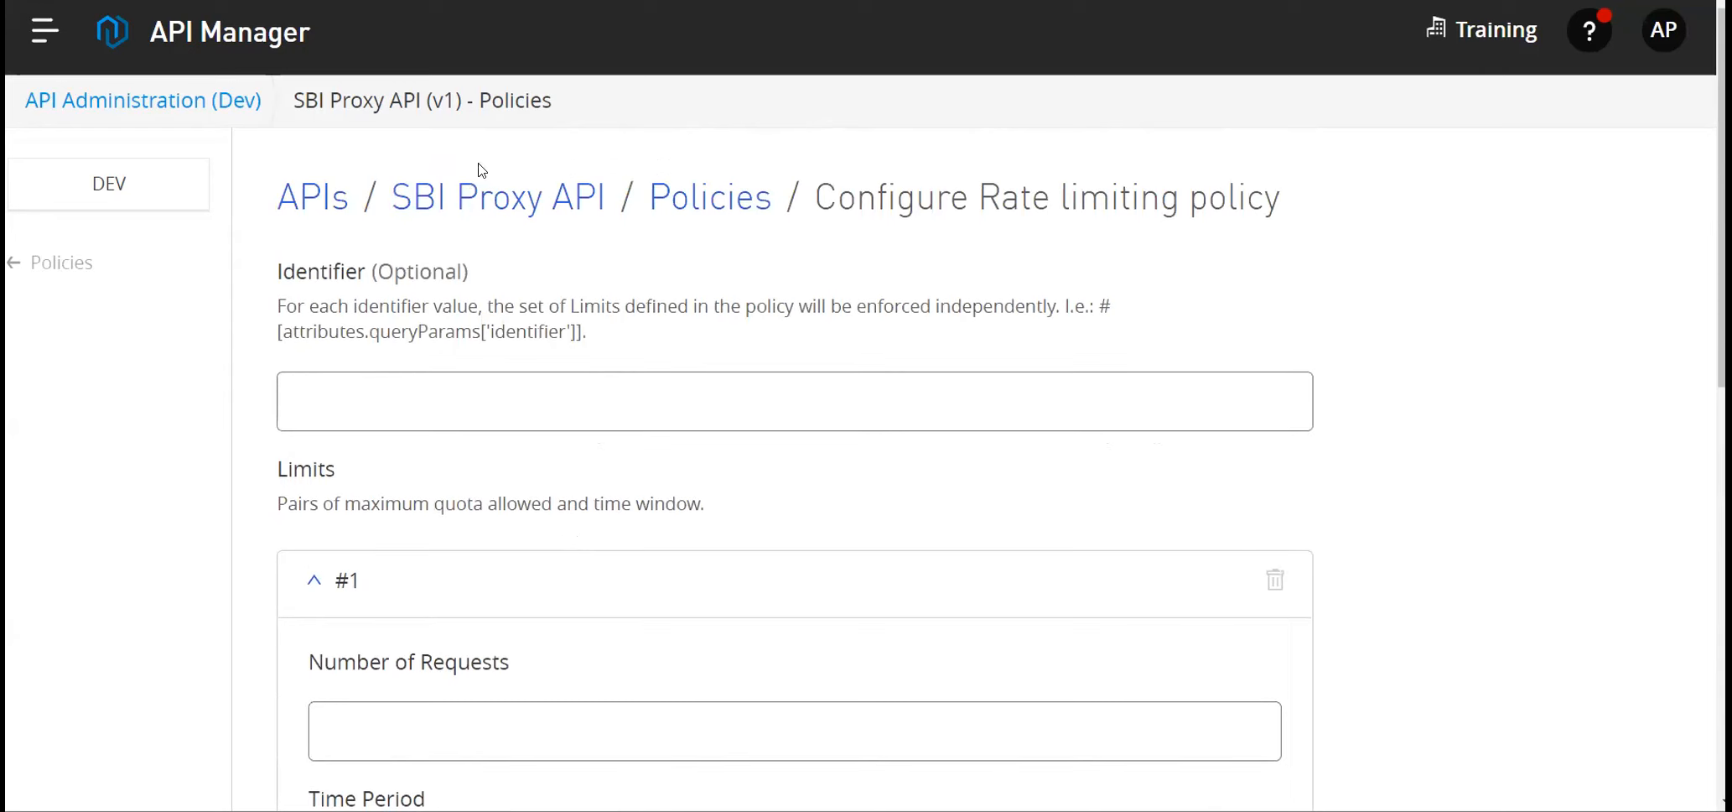
scroll(854, 336, down, 5)
scroll(587, 407, up, 3)
scroll(536, 406, down, 3)
click(484, 314)
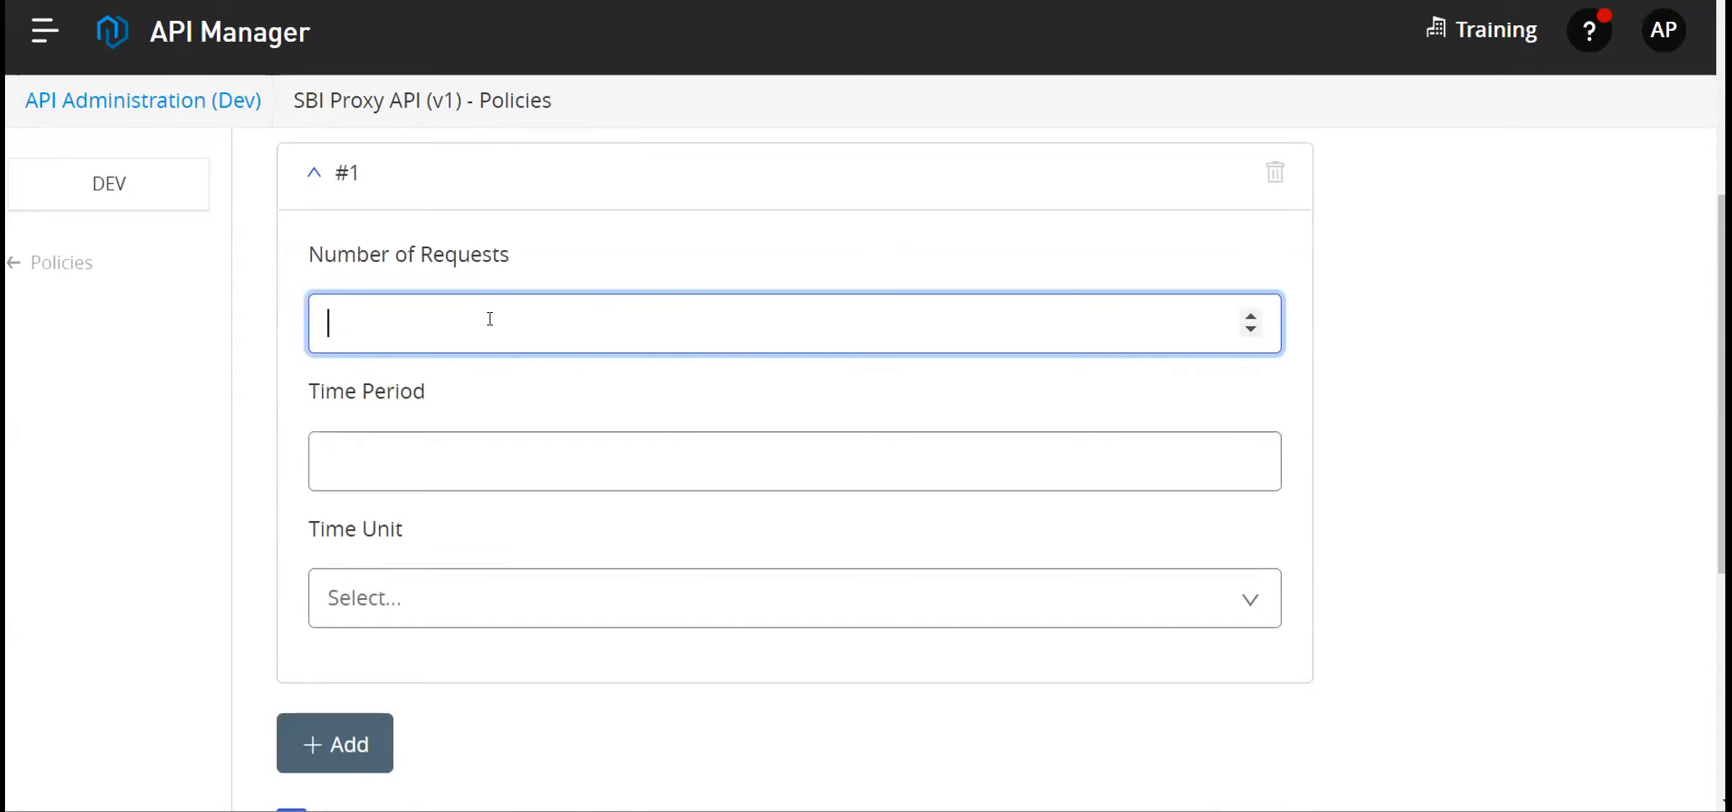
text(10)
Set limit #1's time period to 1 with Minute as the time unit.
click(444, 463)
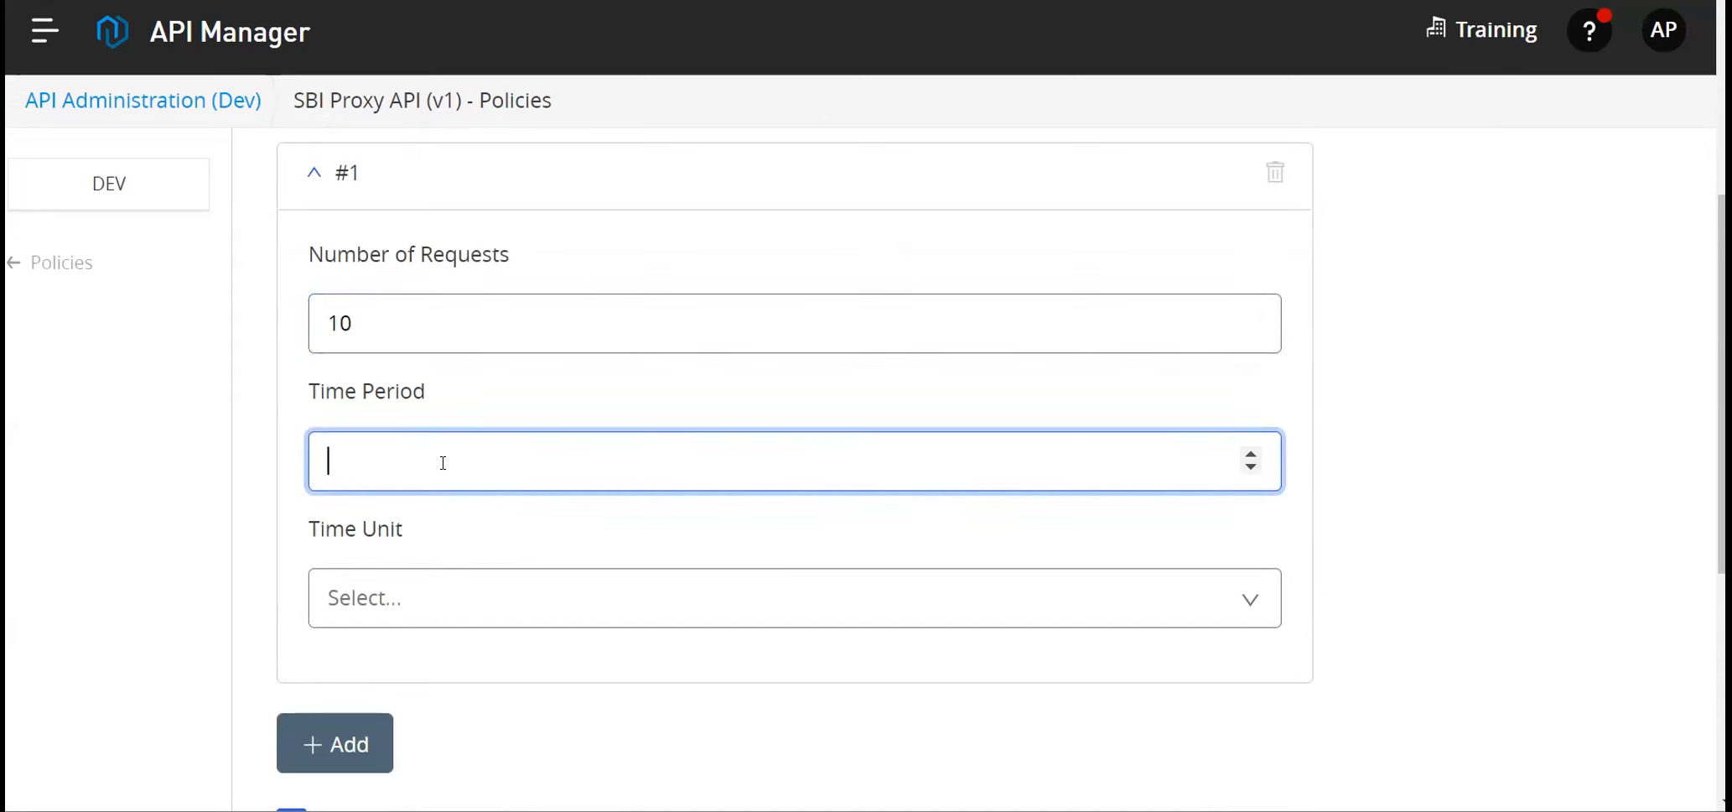
click(1250, 468)
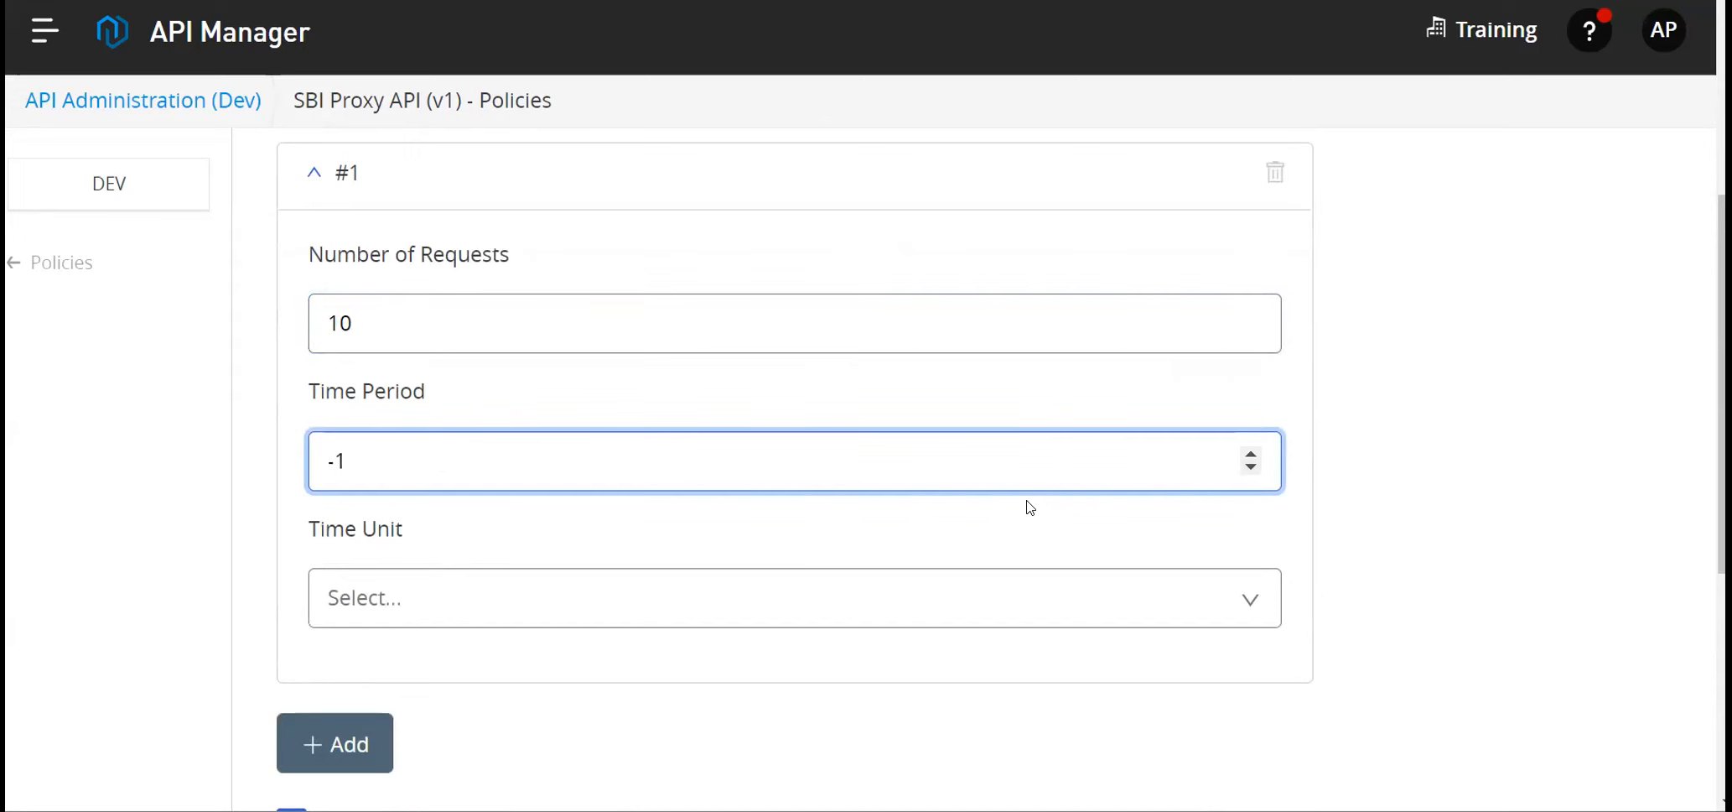
click(1251, 455)
click(1250, 456)
click(976, 618)
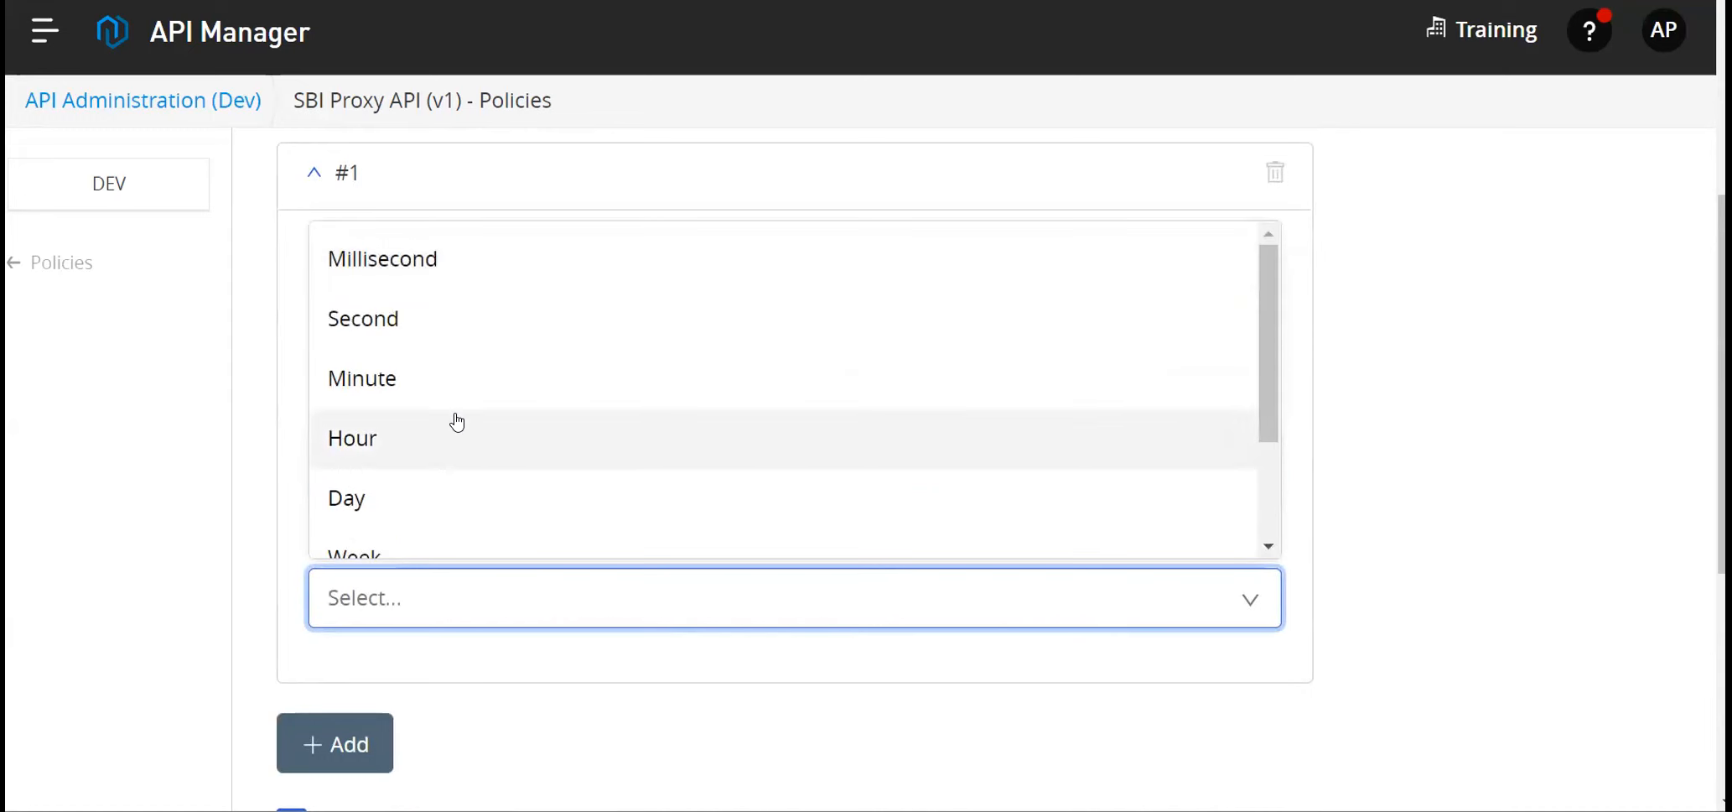
click(362, 384)
Enable Expose Headers for the Rate limiting policy, apply it, and view the API-level policies list.
scroll(1029, 701, down, 5)
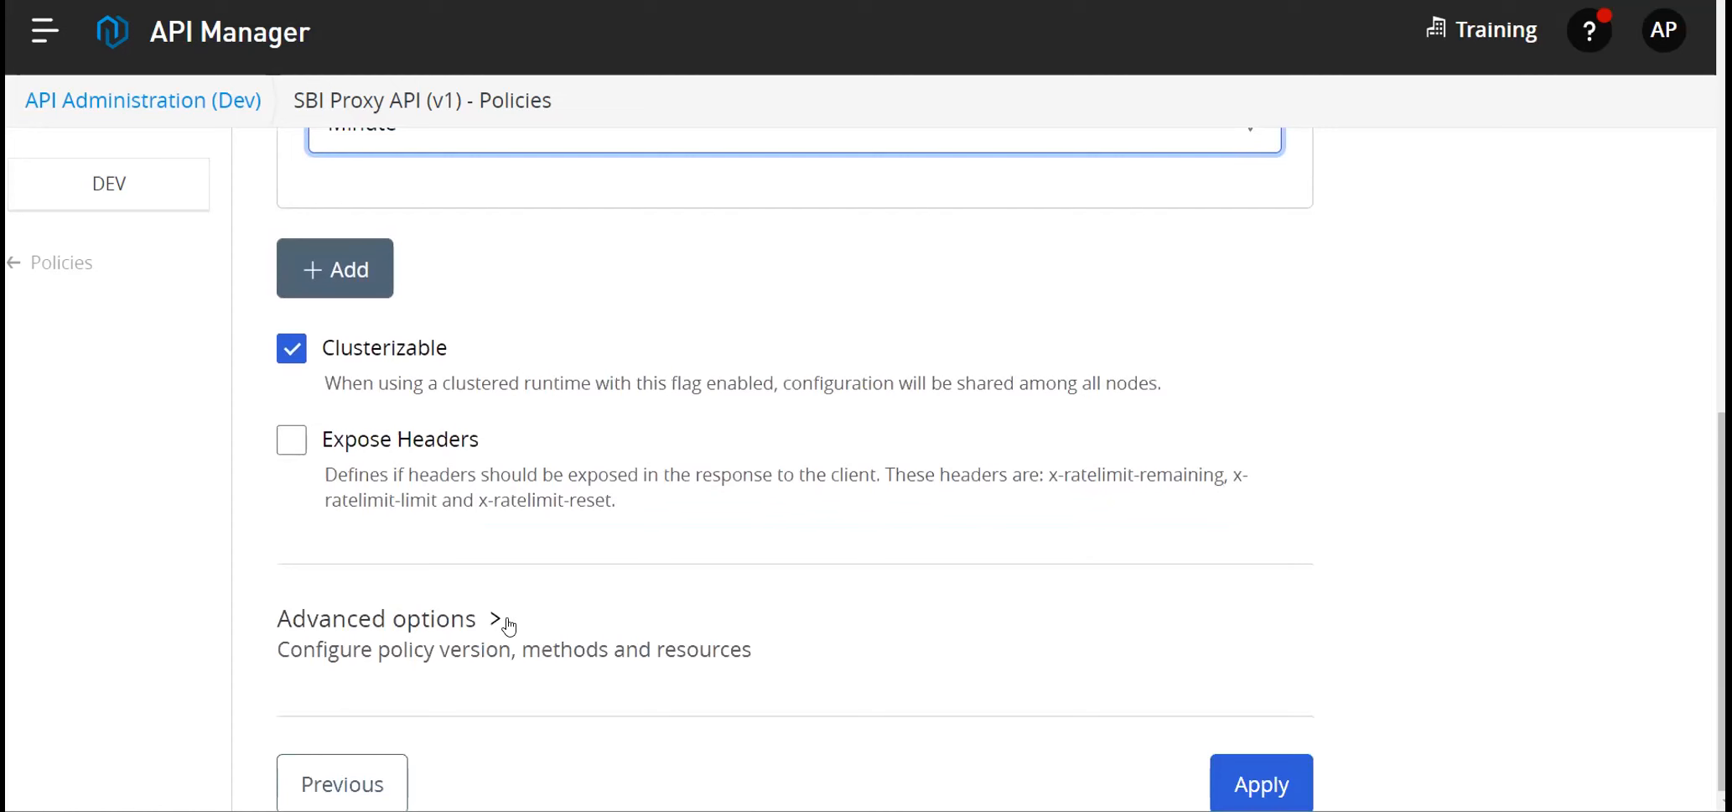
click(285, 441)
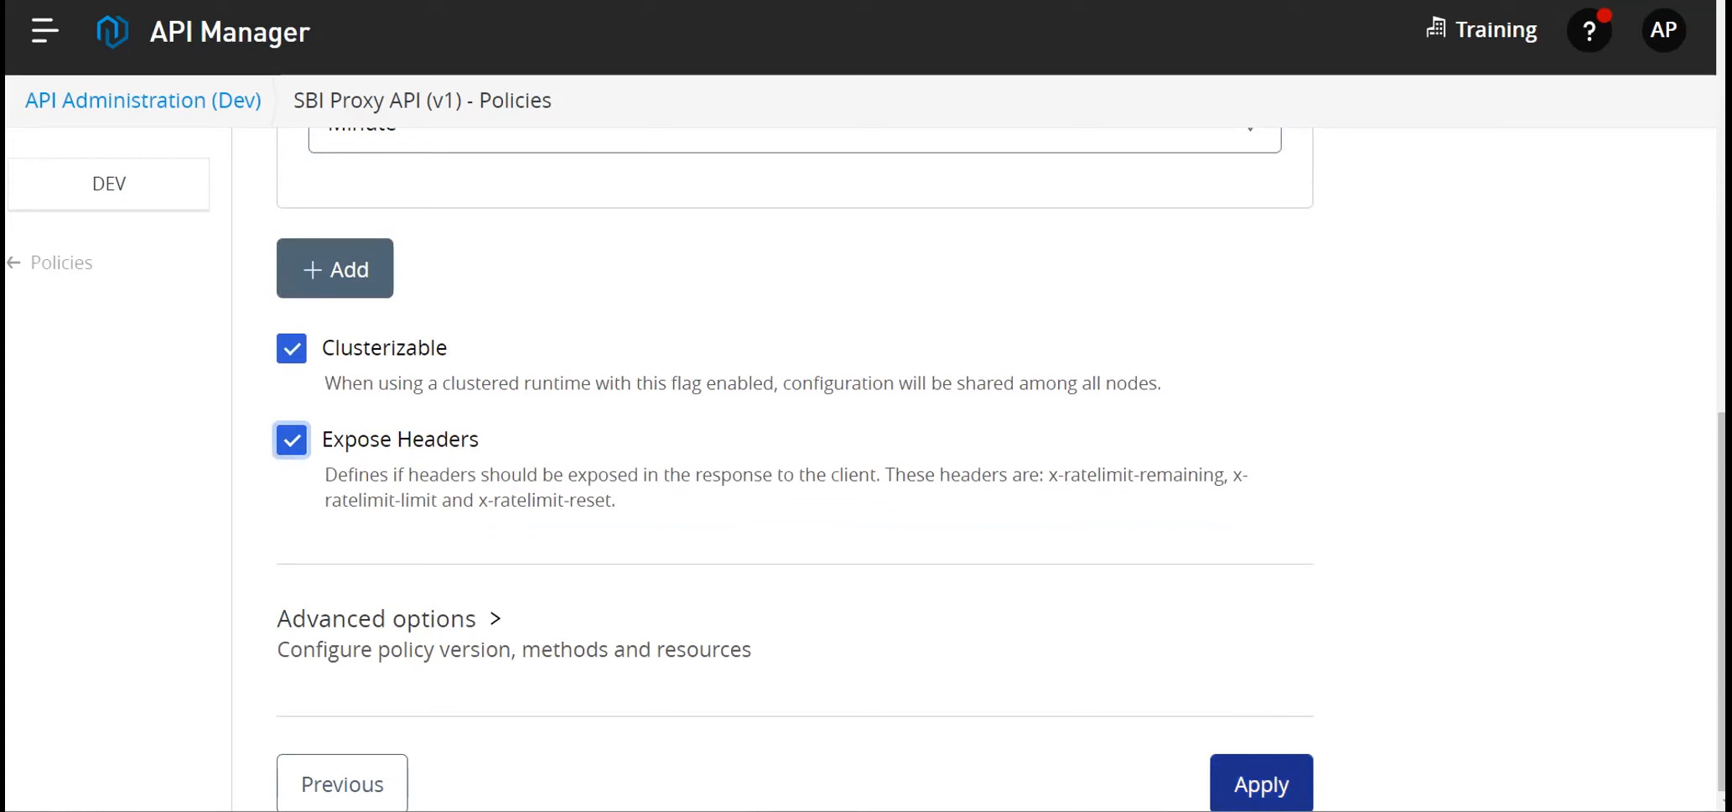
click(1268, 786)
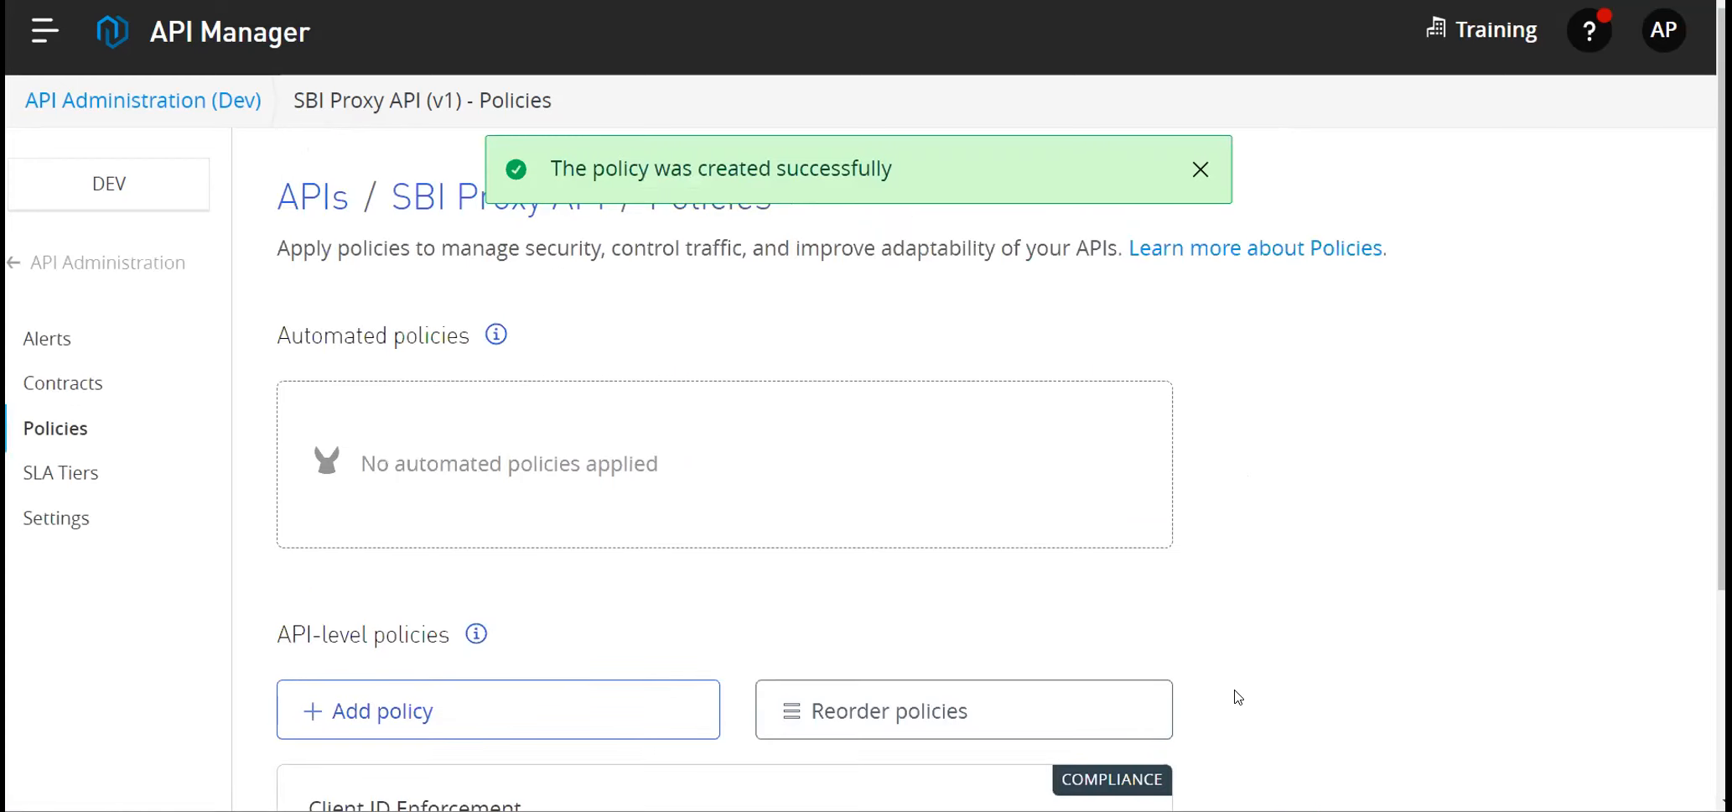
scroll(1155, 526, down, 3)
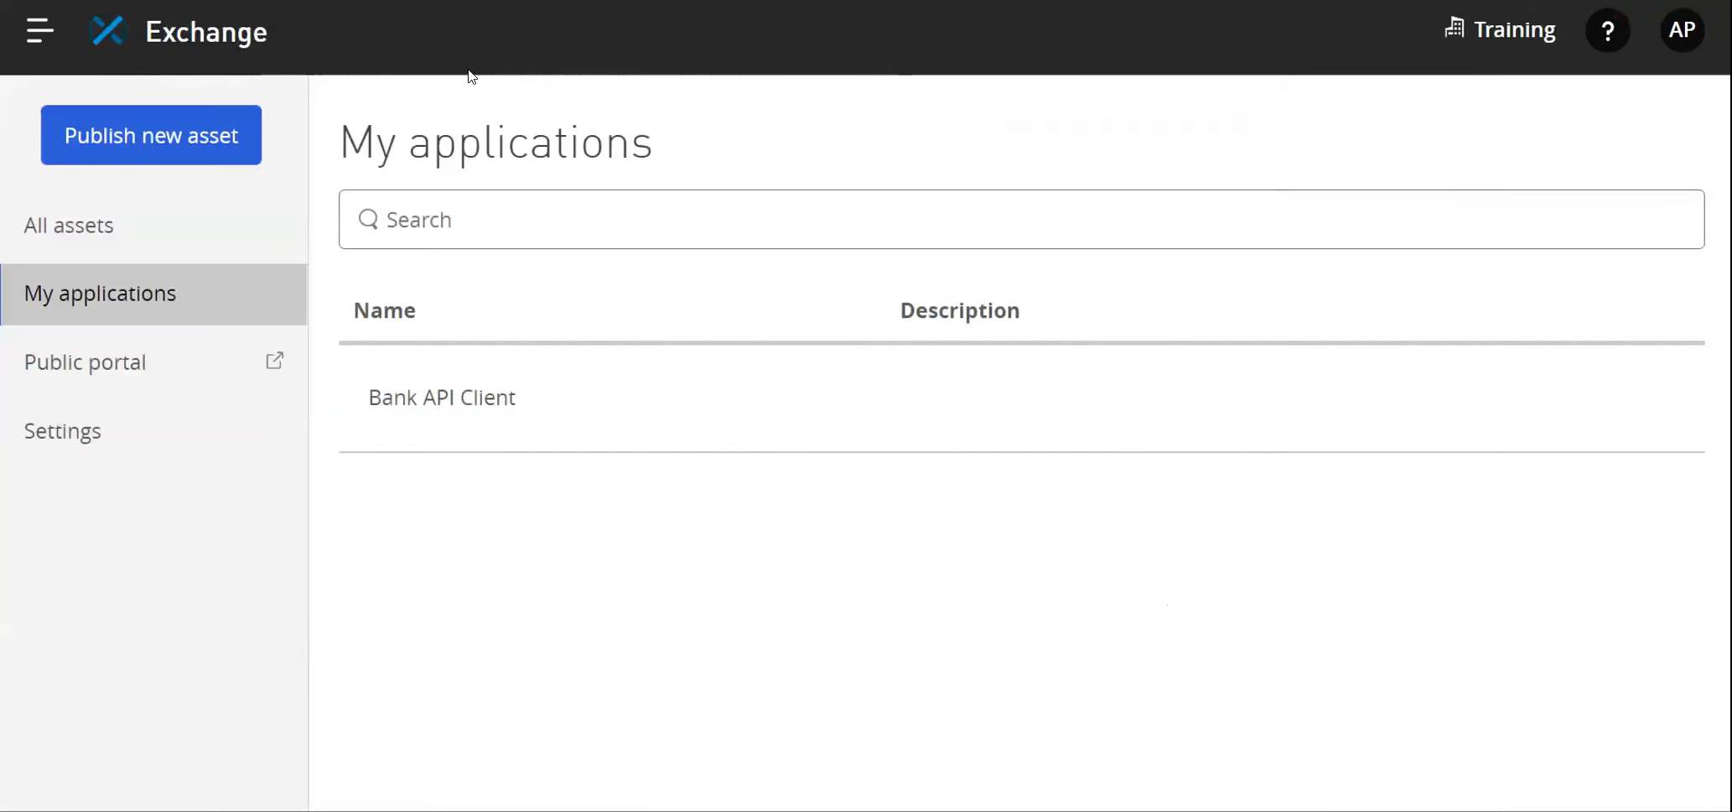
From Exchange, open Runtime Manager in a new browser tab and go to its applications list.
click(39, 35)
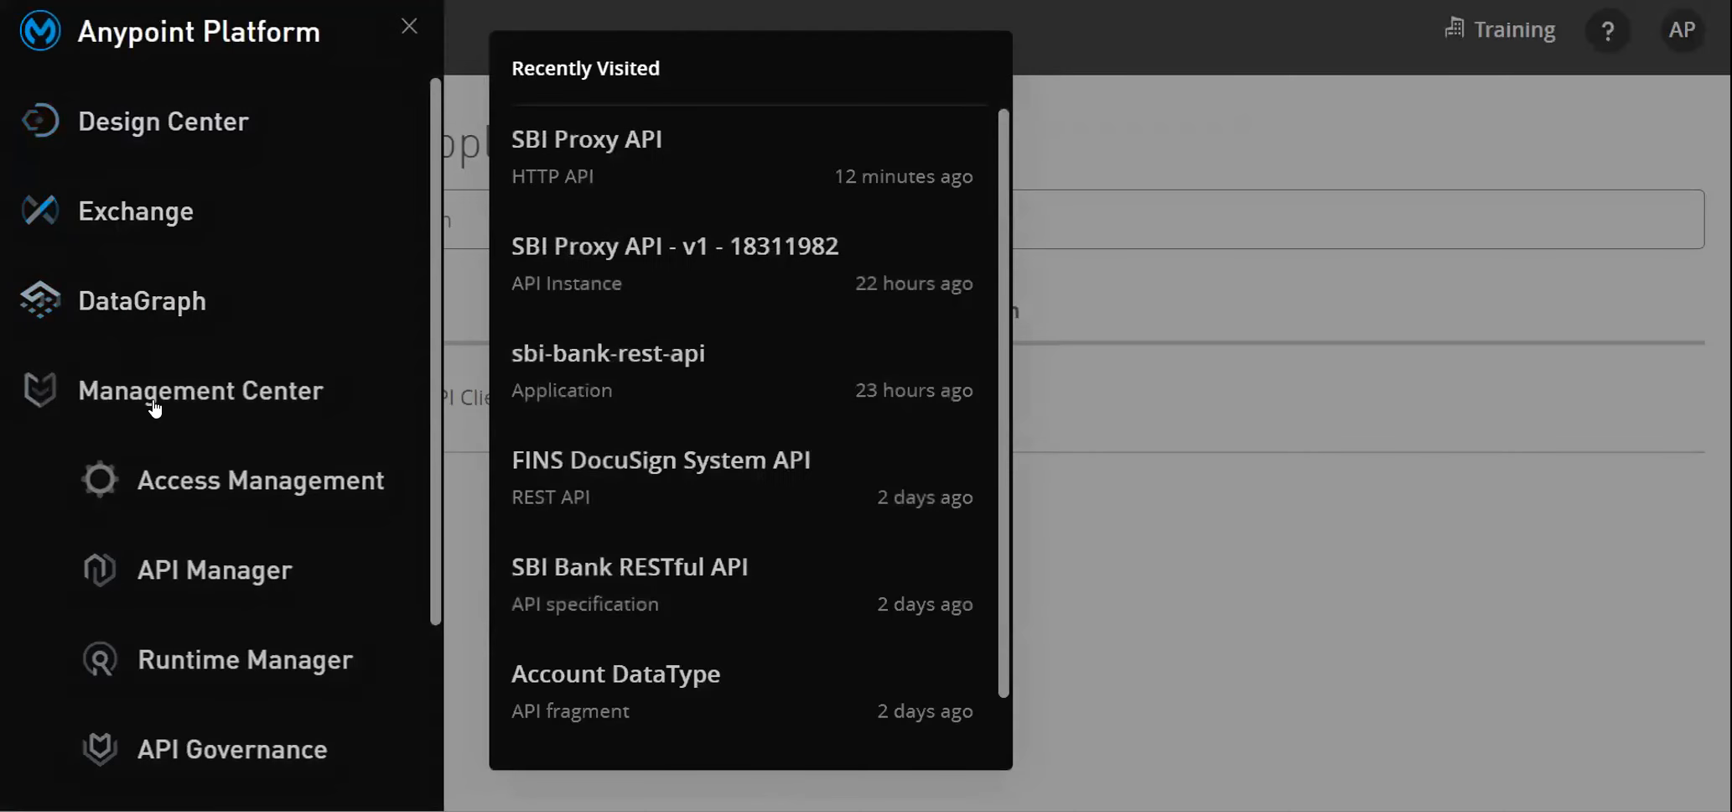
right_click(163, 683)
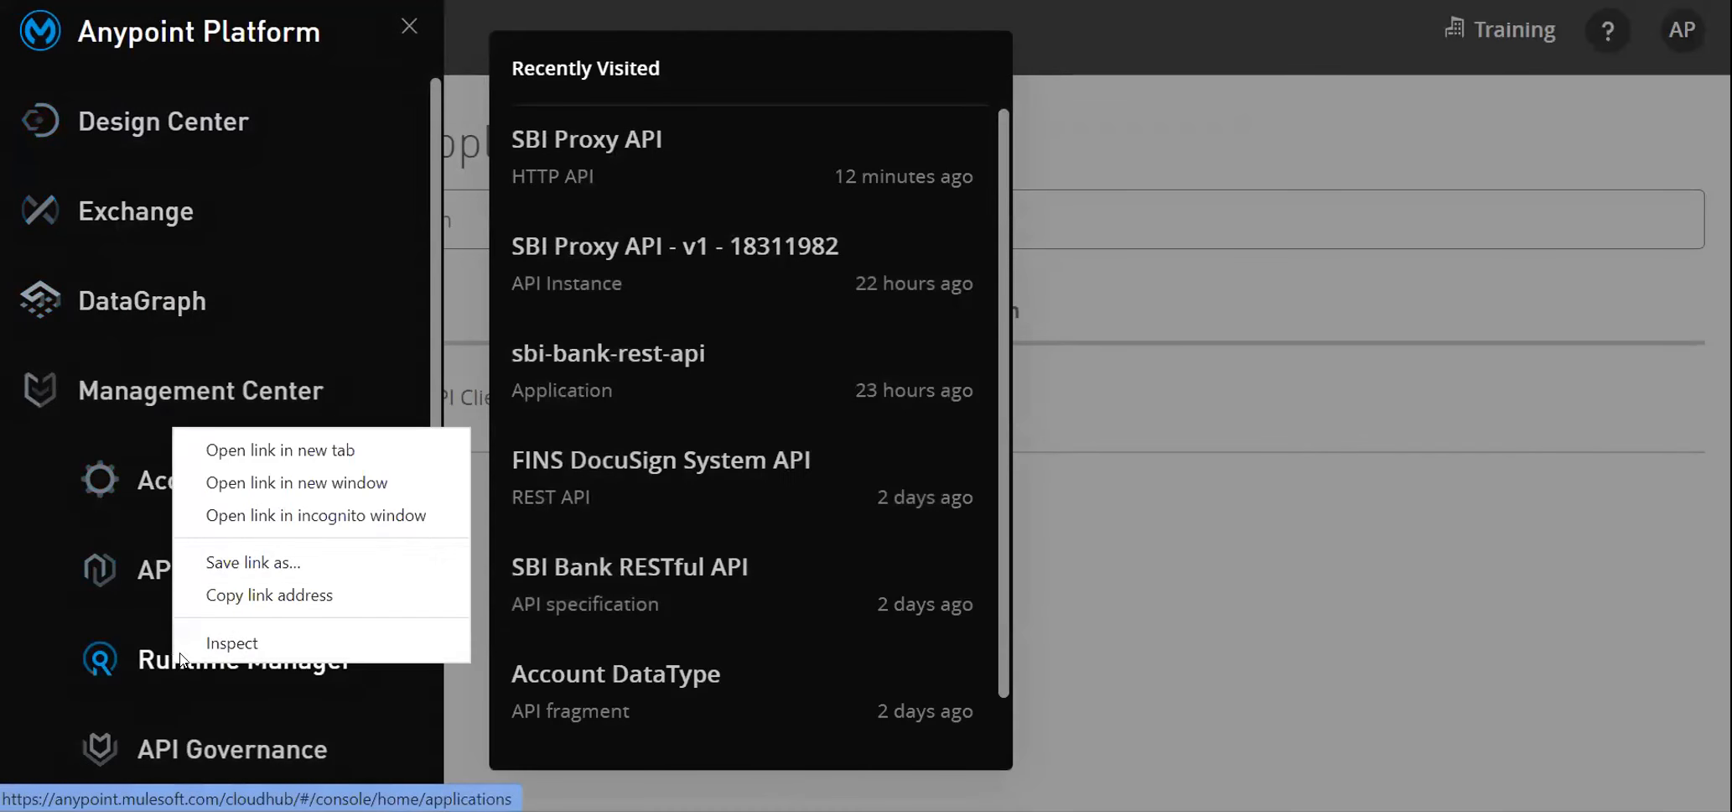
click(355, 454)
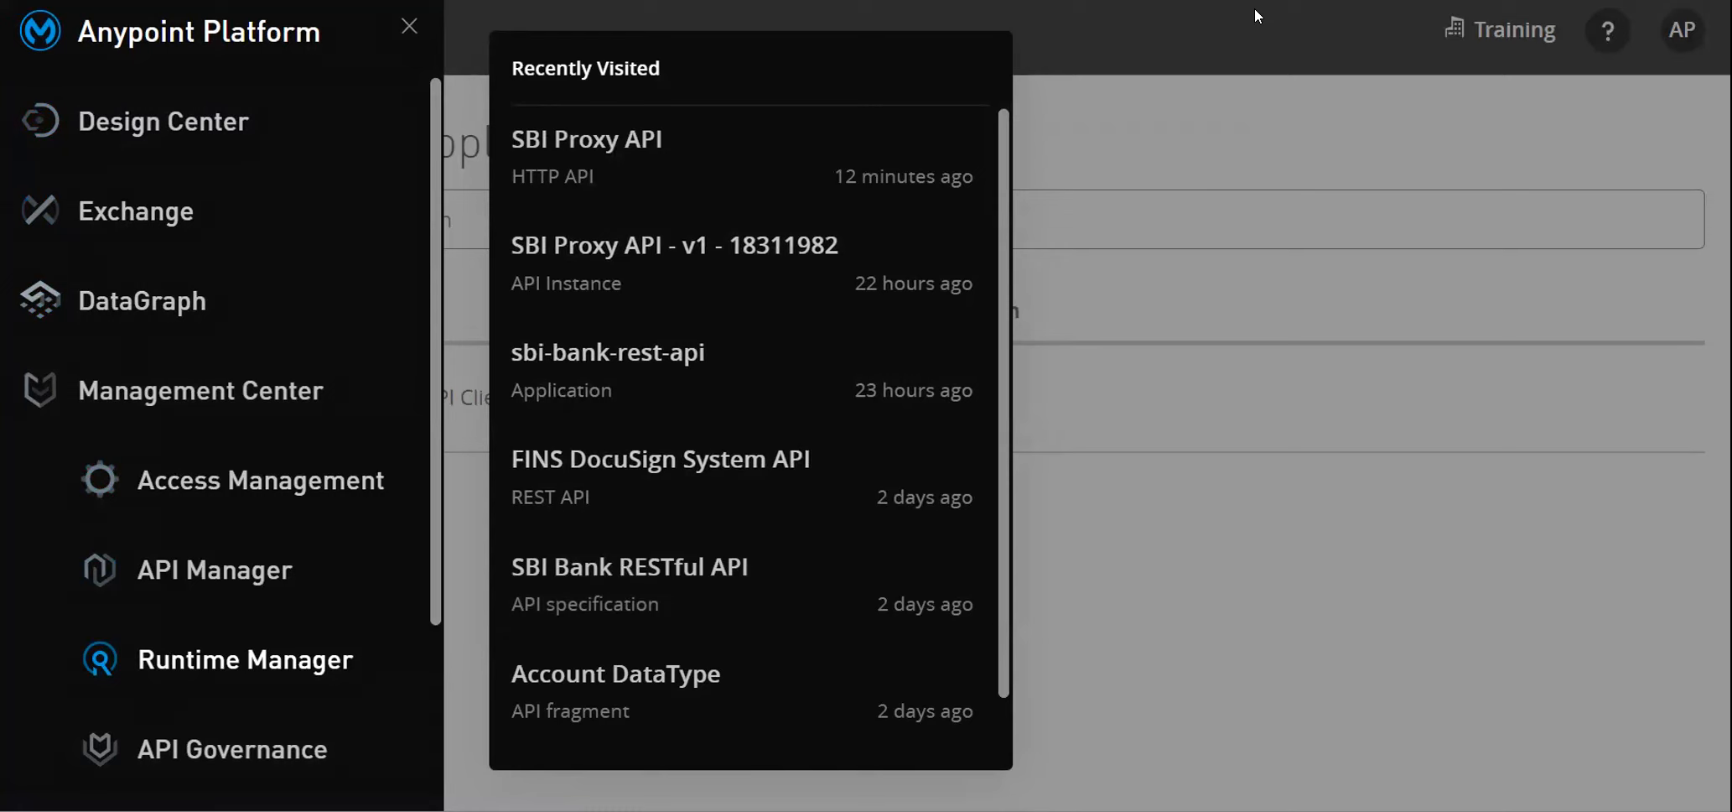
key(ctrl+Tab)
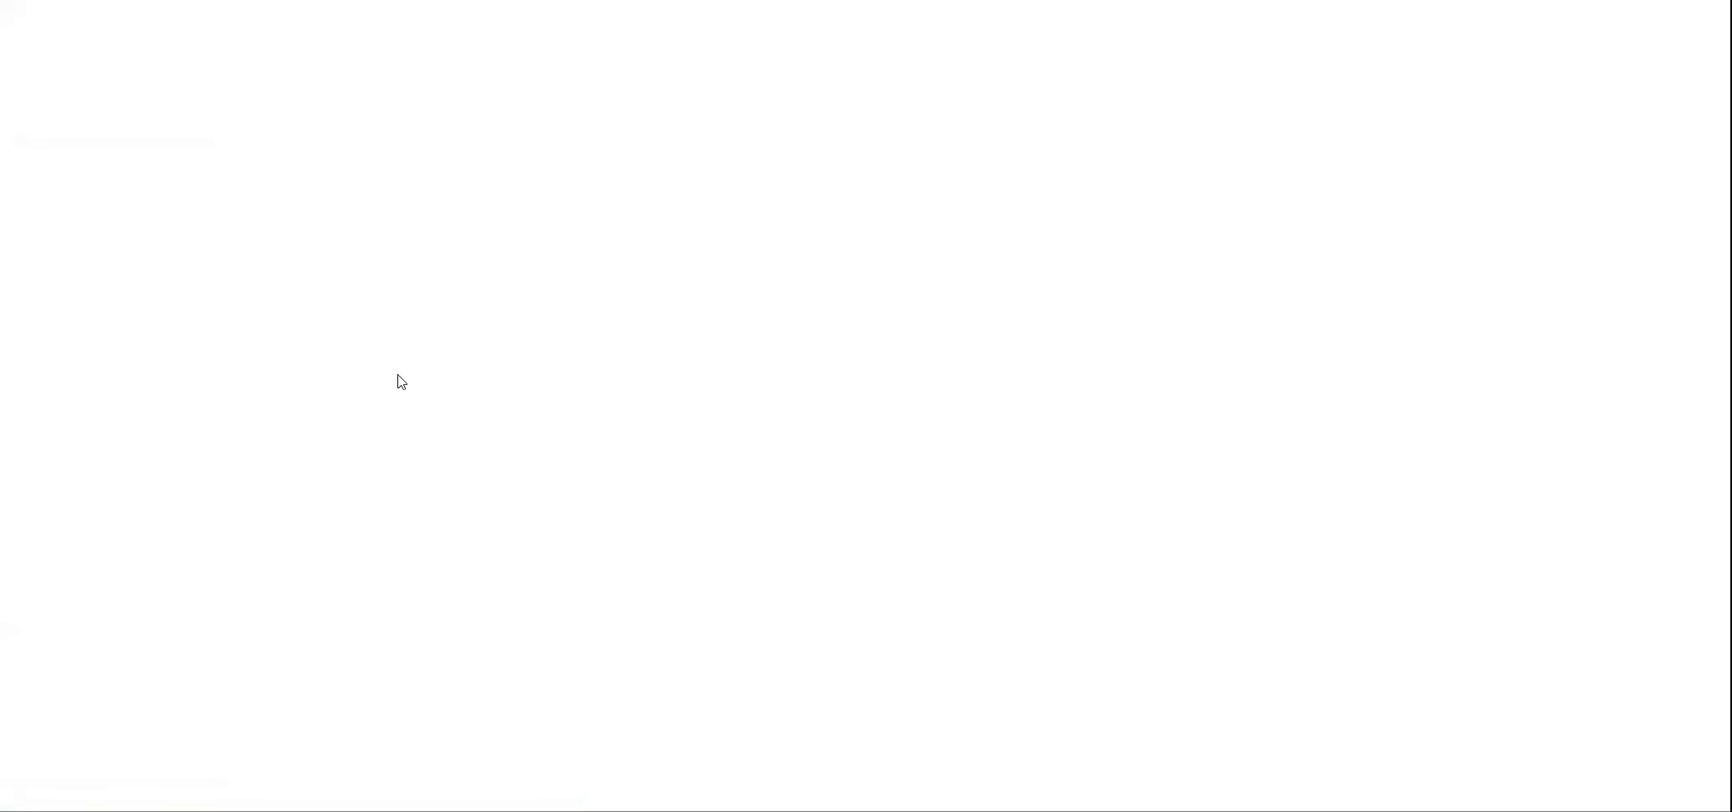
click(146, 253)
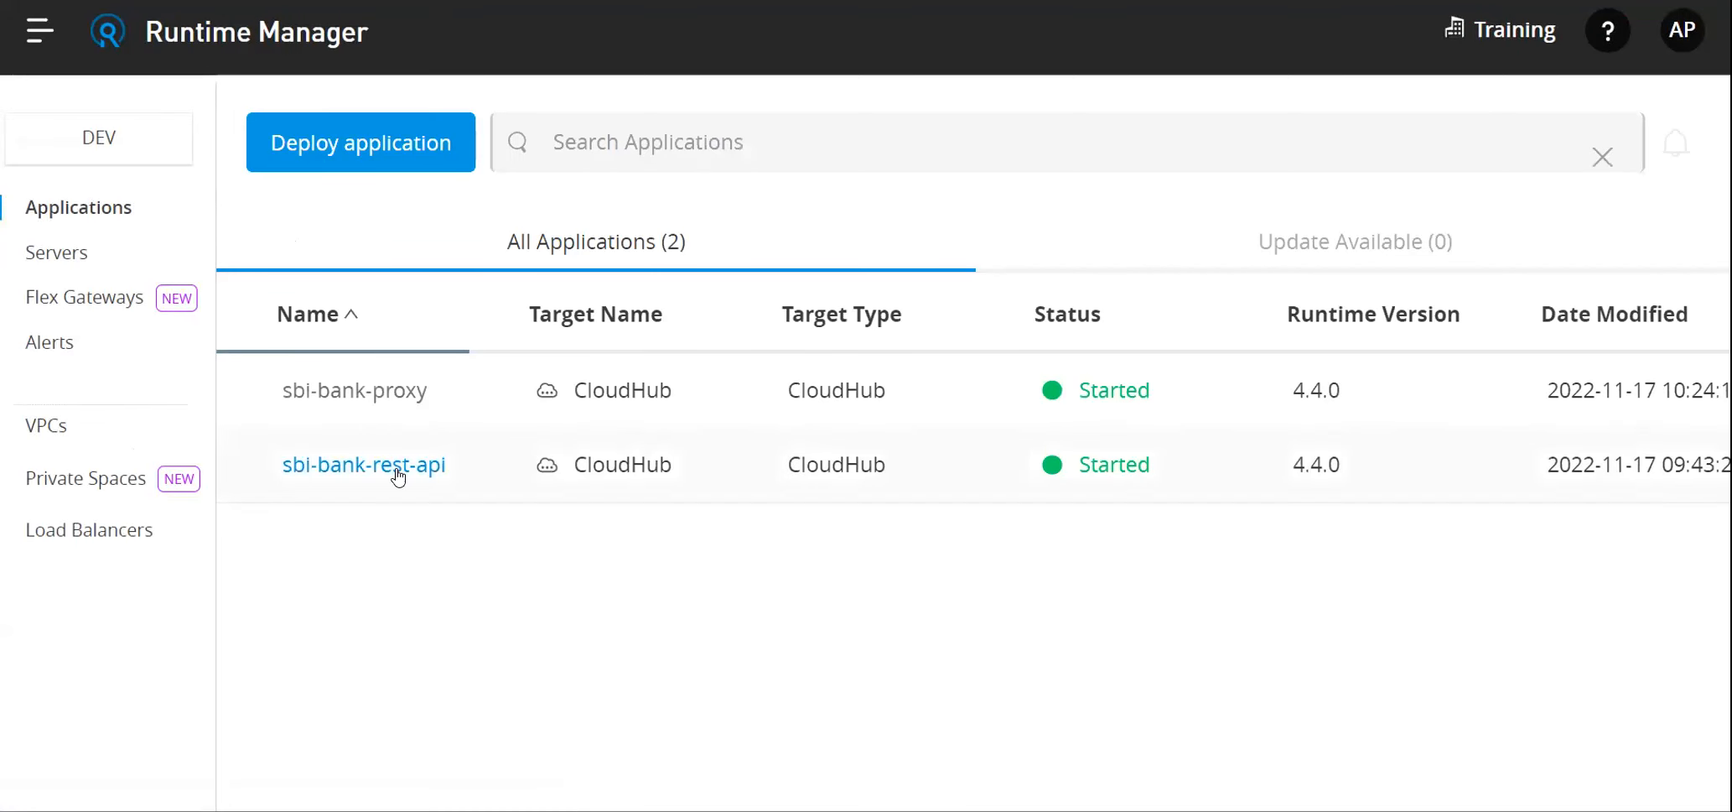
Open the logs of the sbi-bank-proxy application and highlight the latest entry about the applied rate-limiting policy.
click(363, 388)
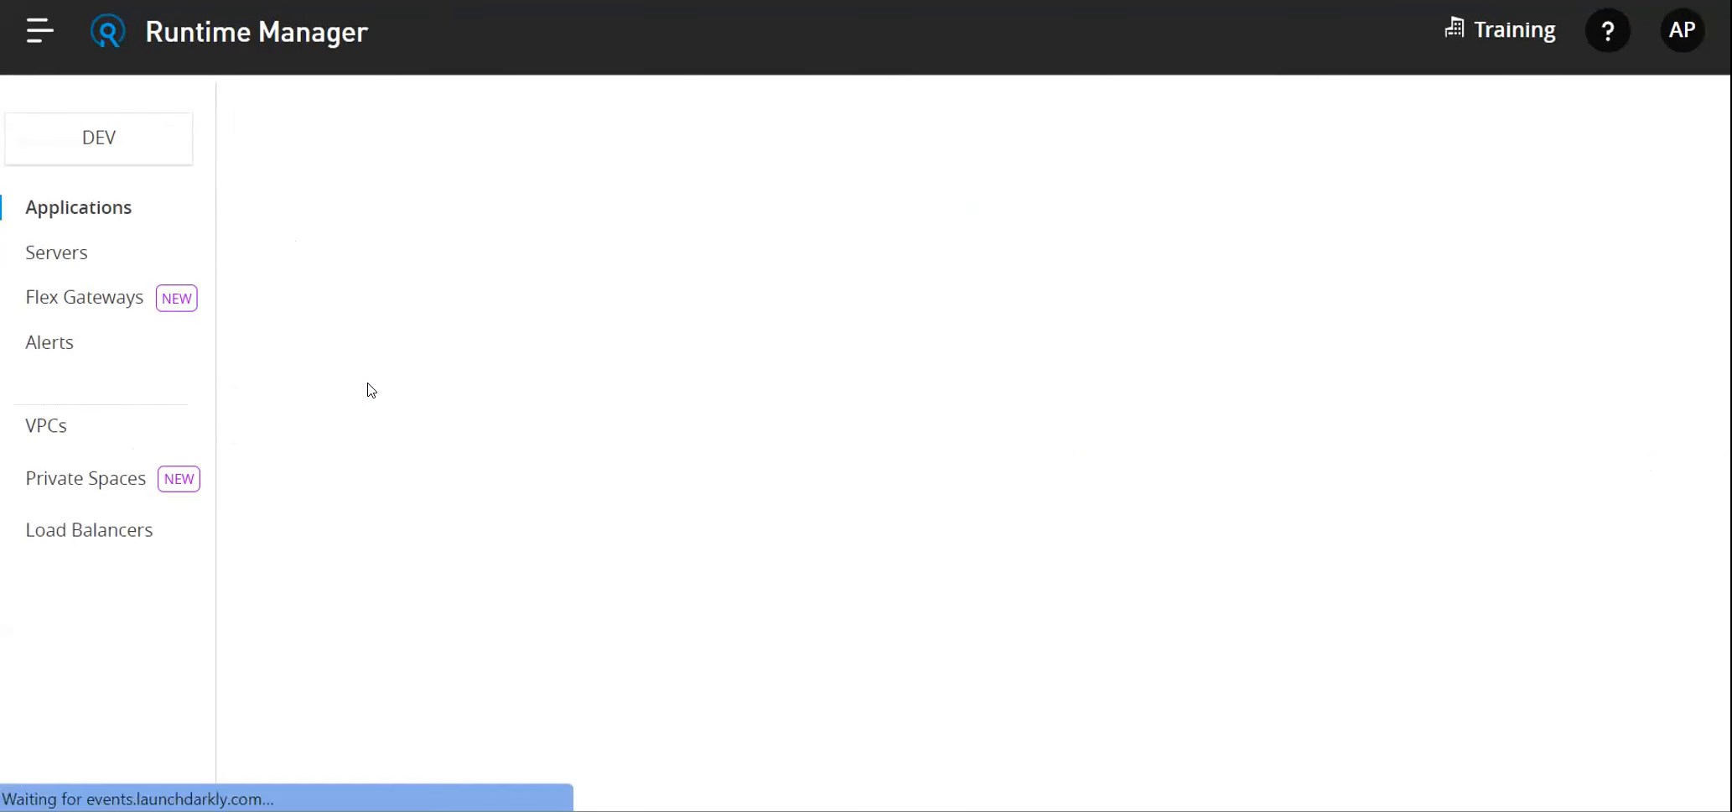
click(46, 402)
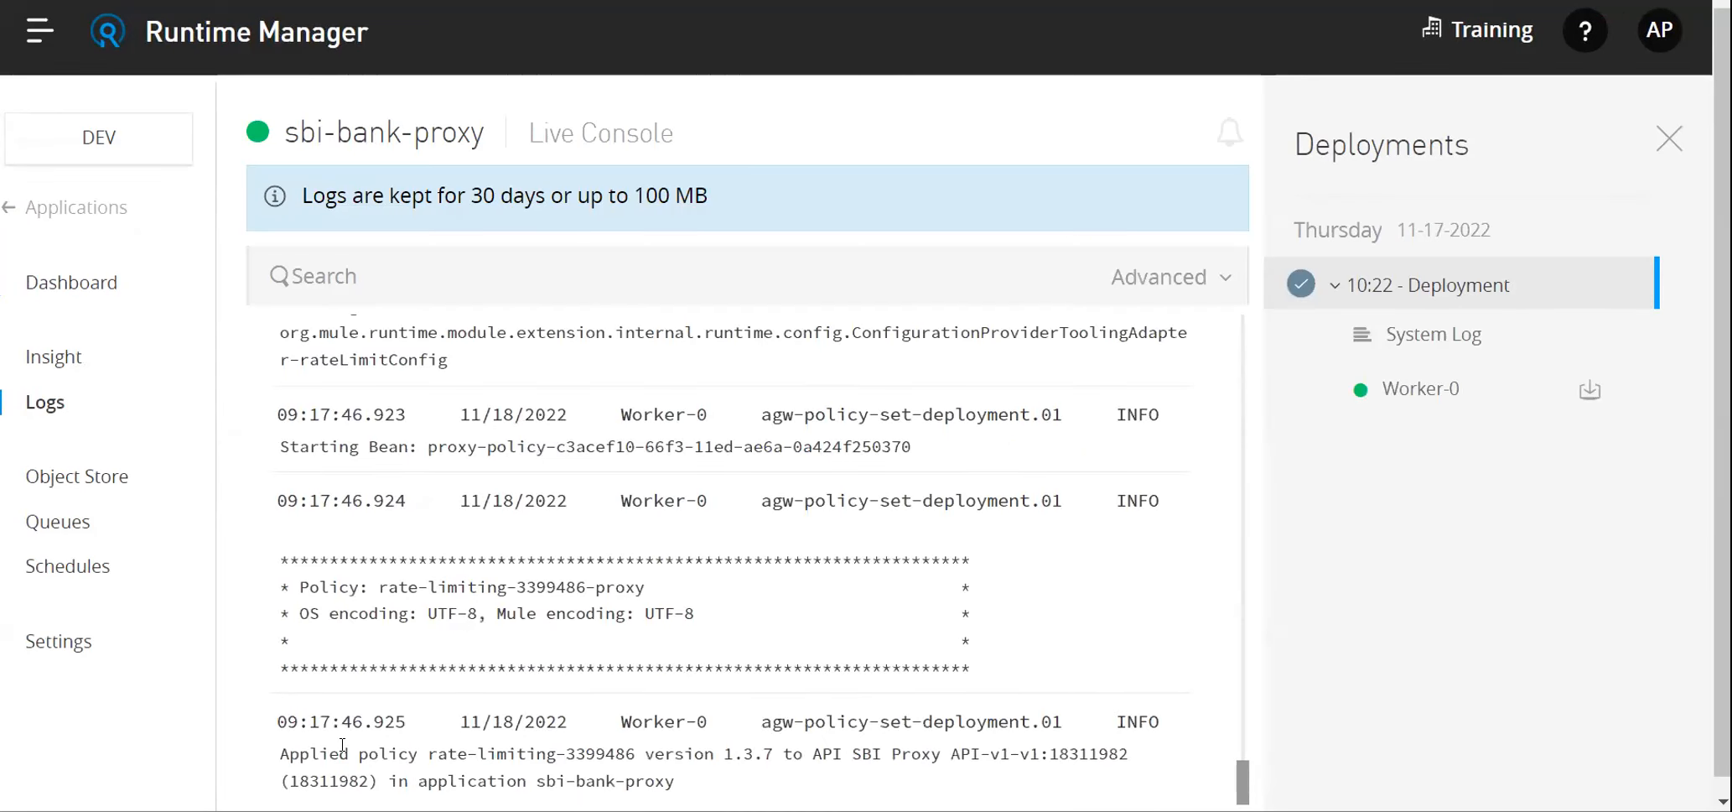
drag(280, 753, 421, 778)
drag(655, 779, 681, 781)
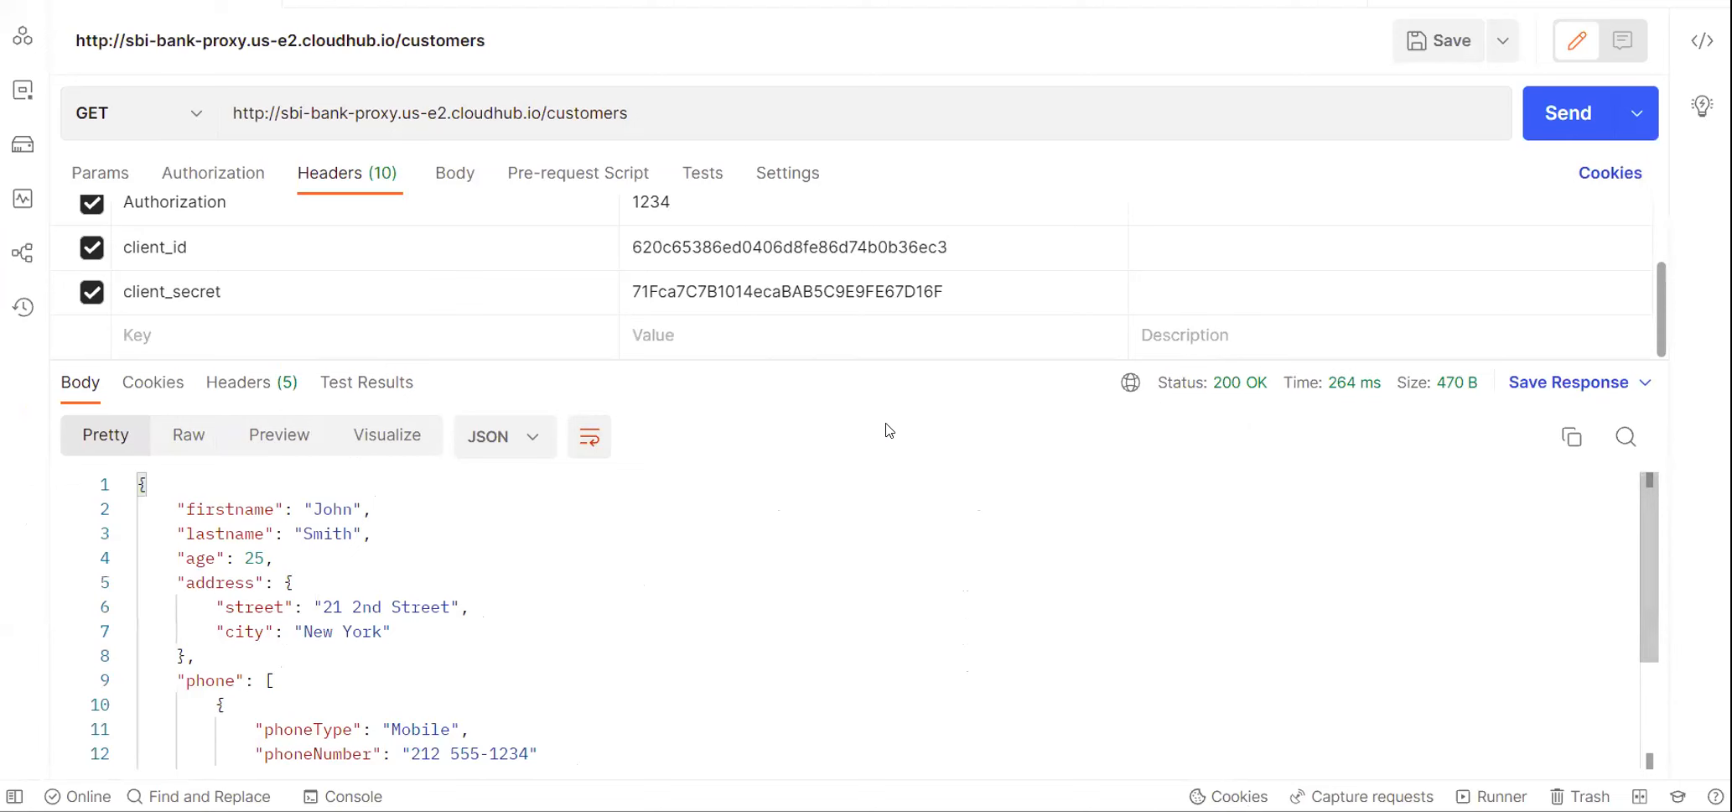
Send the GET customers request to the SBI proxy repeatedly, 11 times within one minute, to exceed the rate limit.
click(1570, 121)
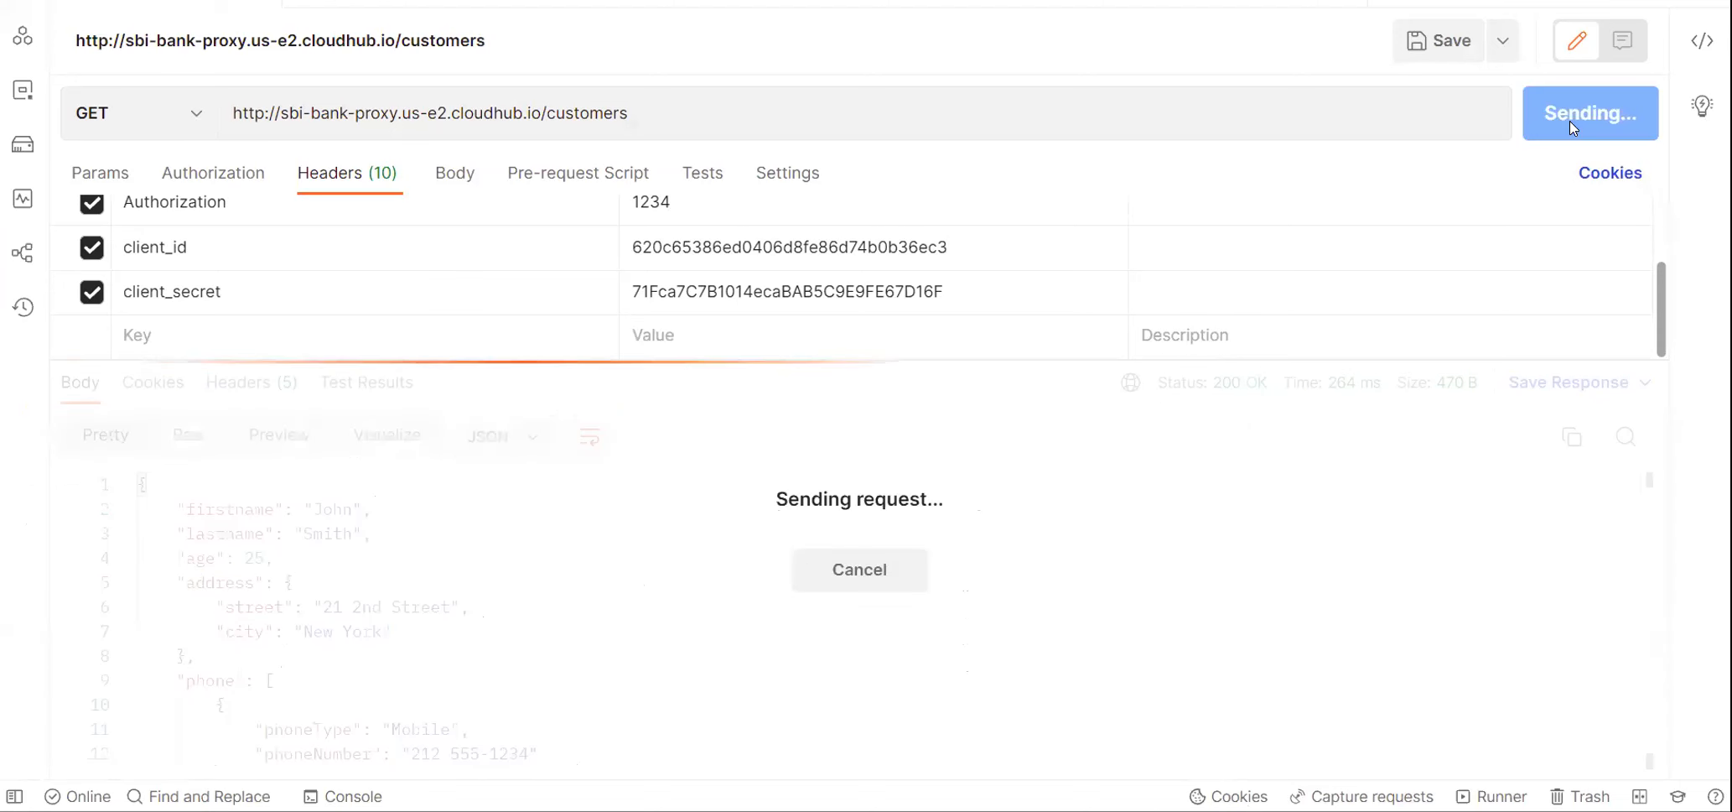
click(1570, 115)
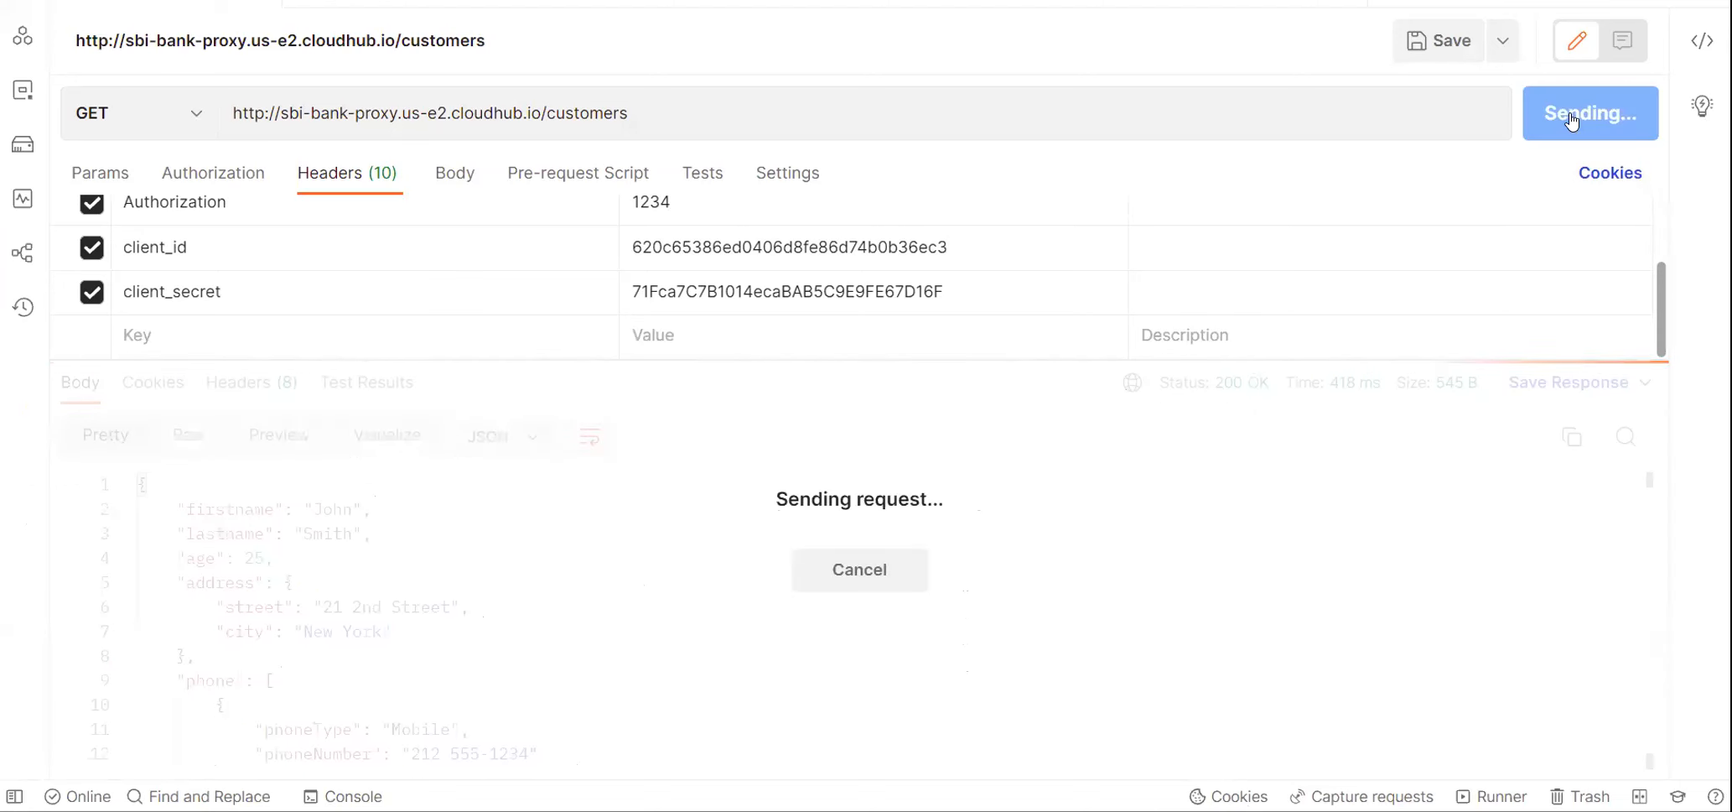
click(1570, 118)
click(1571, 118)
click(1571, 118)
click(1570, 118)
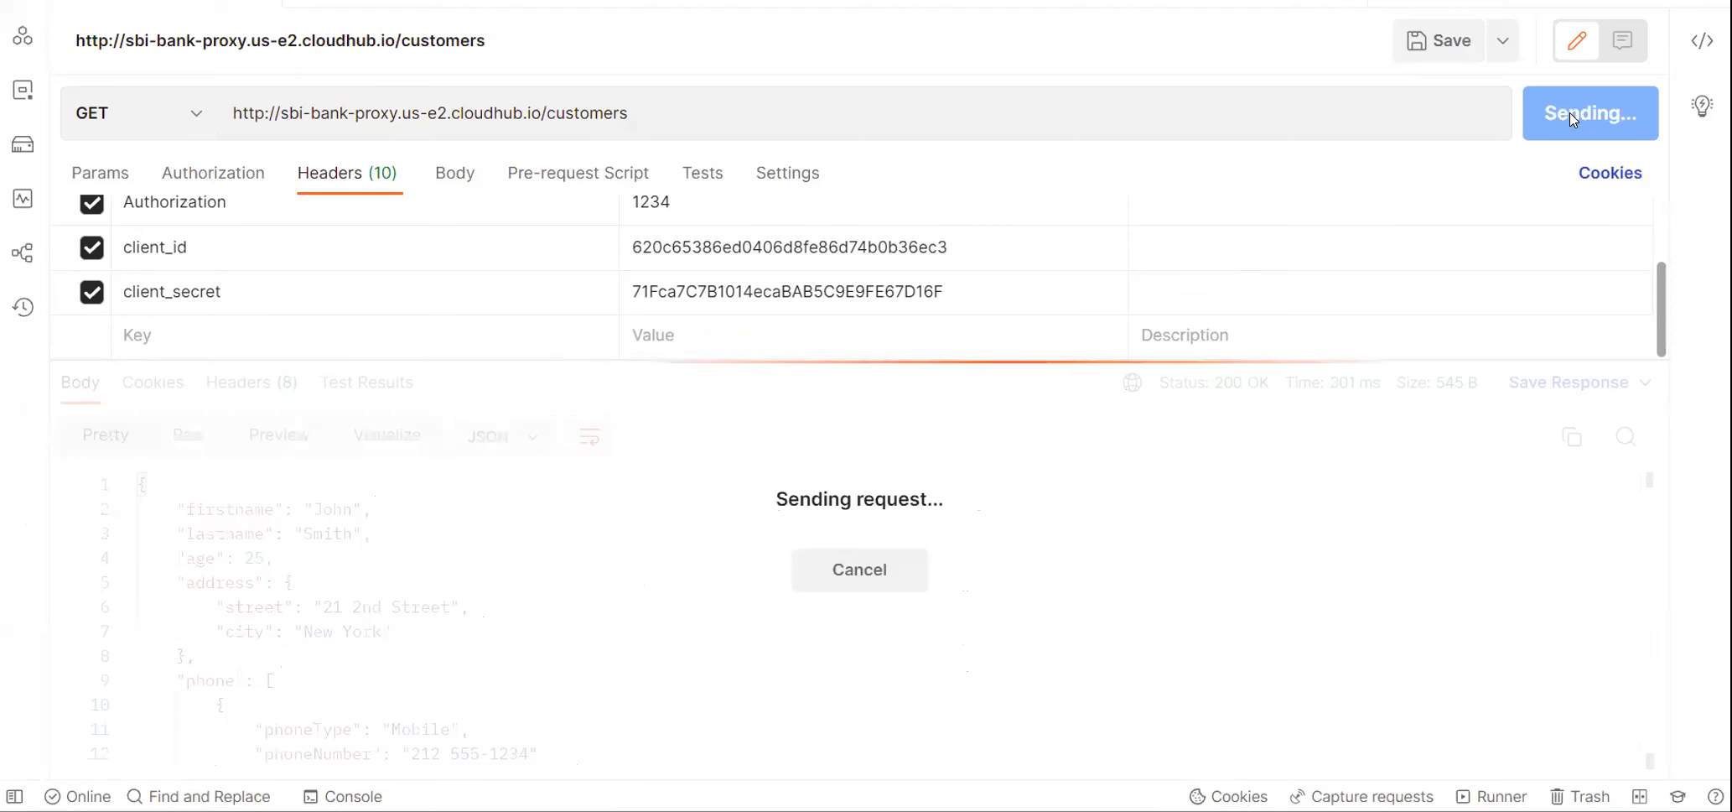
click(1569, 112)
click(1570, 113)
click(1570, 112)
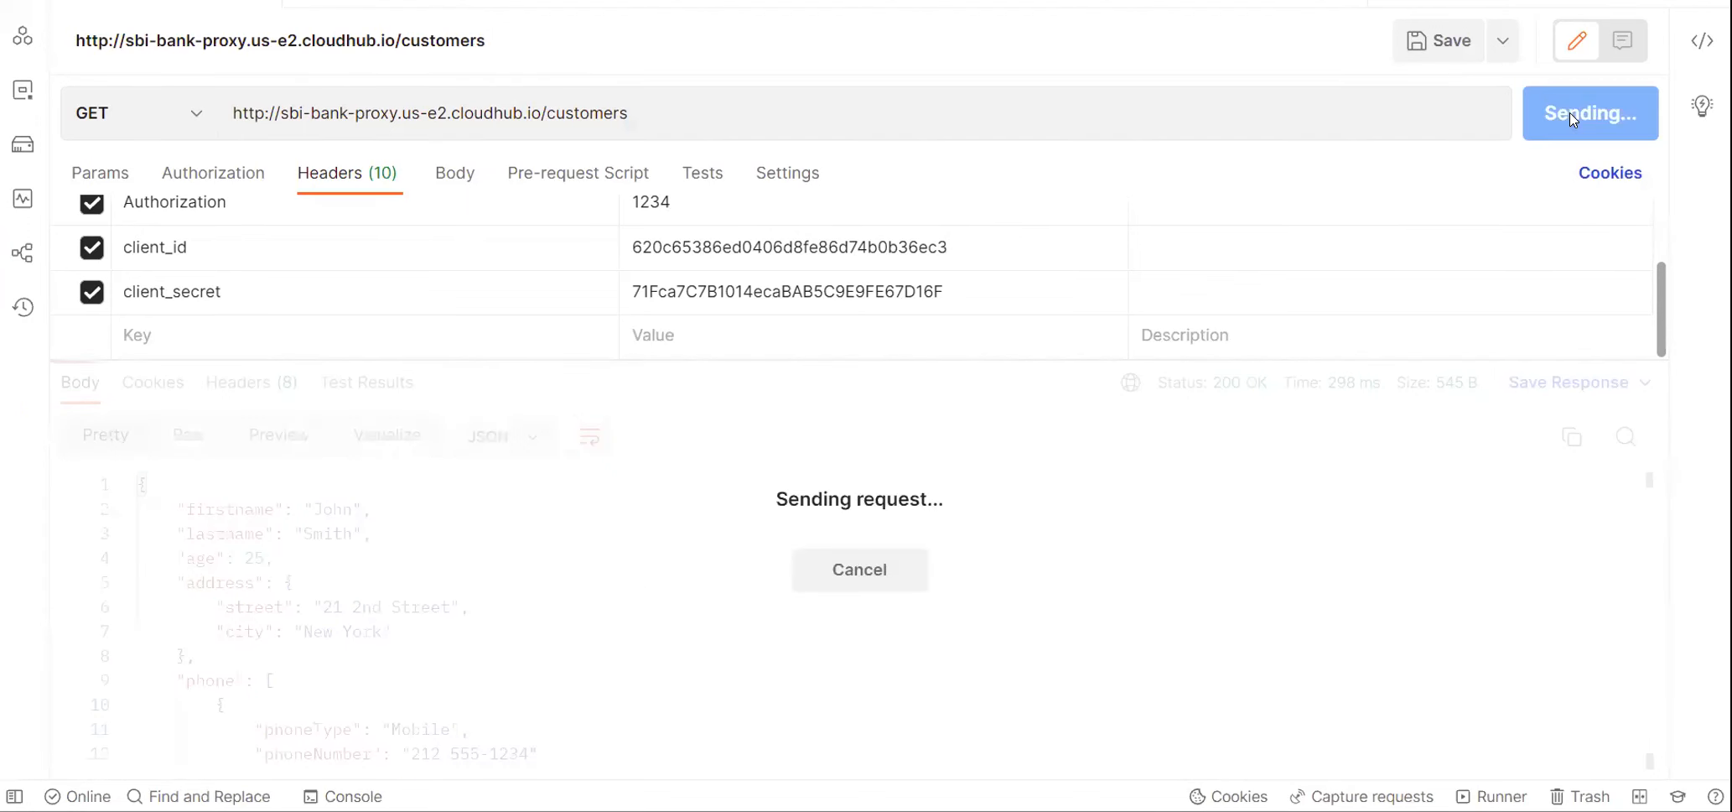
click(1570, 112)
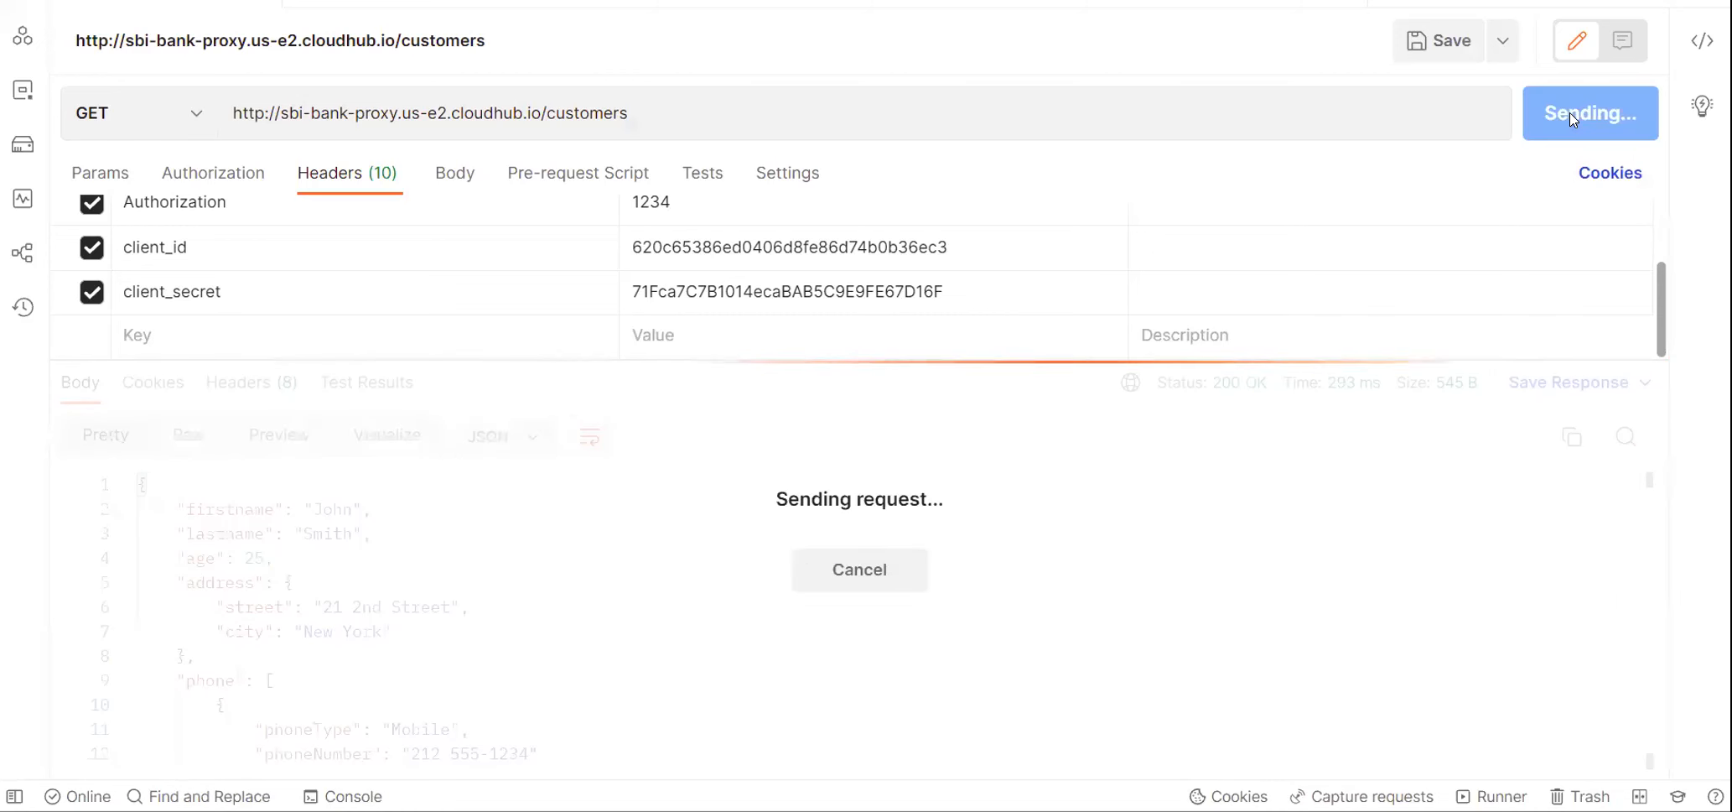
click(1569, 113)
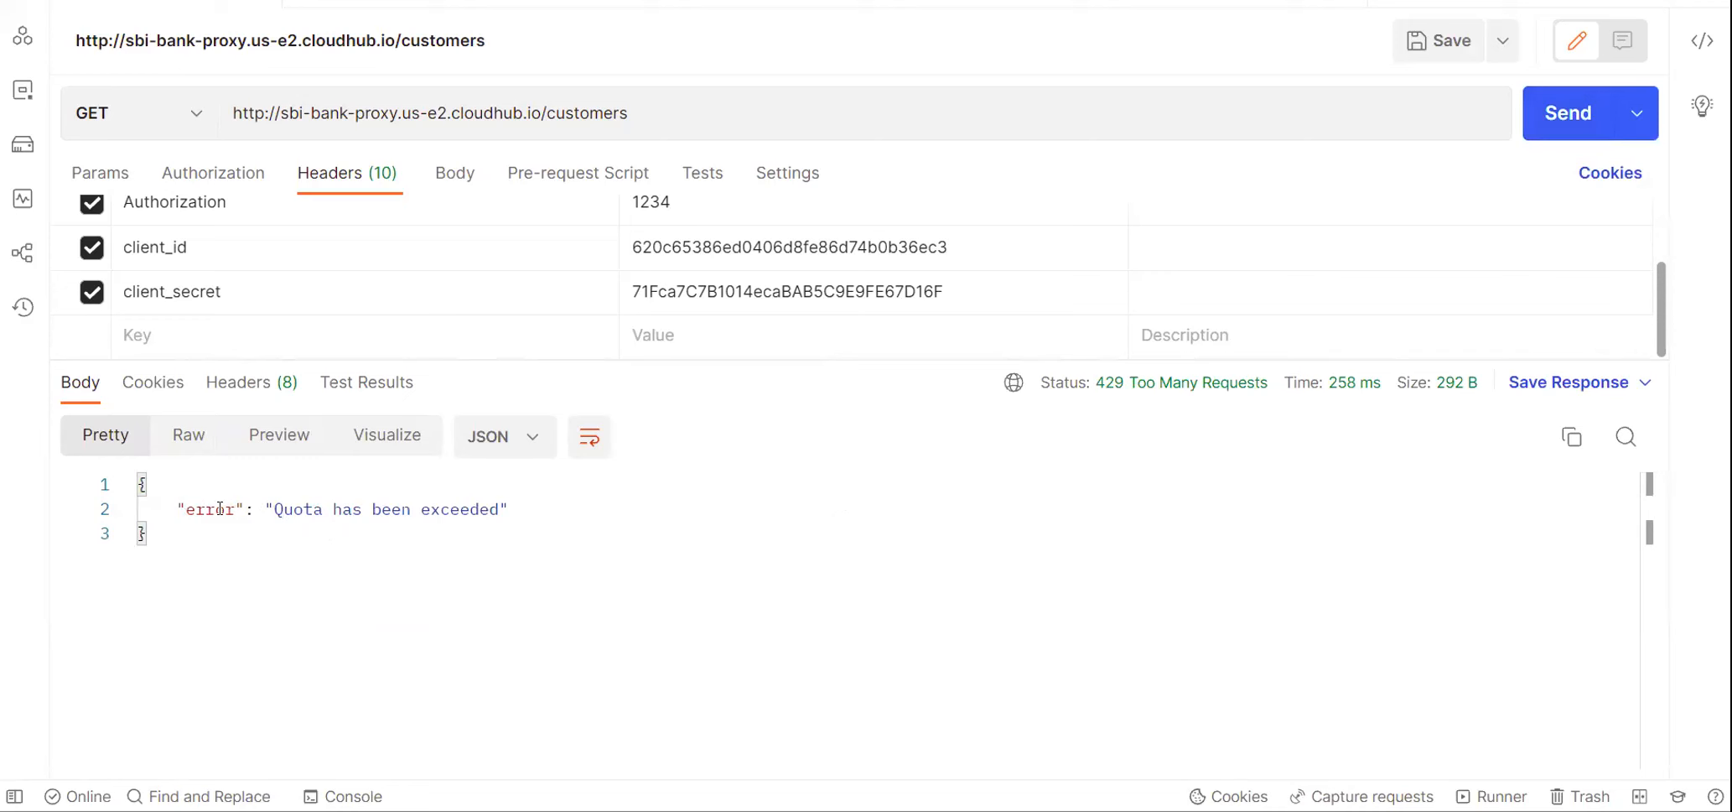
Examine the error in the response body and the x-ratelimit entries in the response headers.
drag(176, 505, 510, 509)
mouse_move(1136, 386)
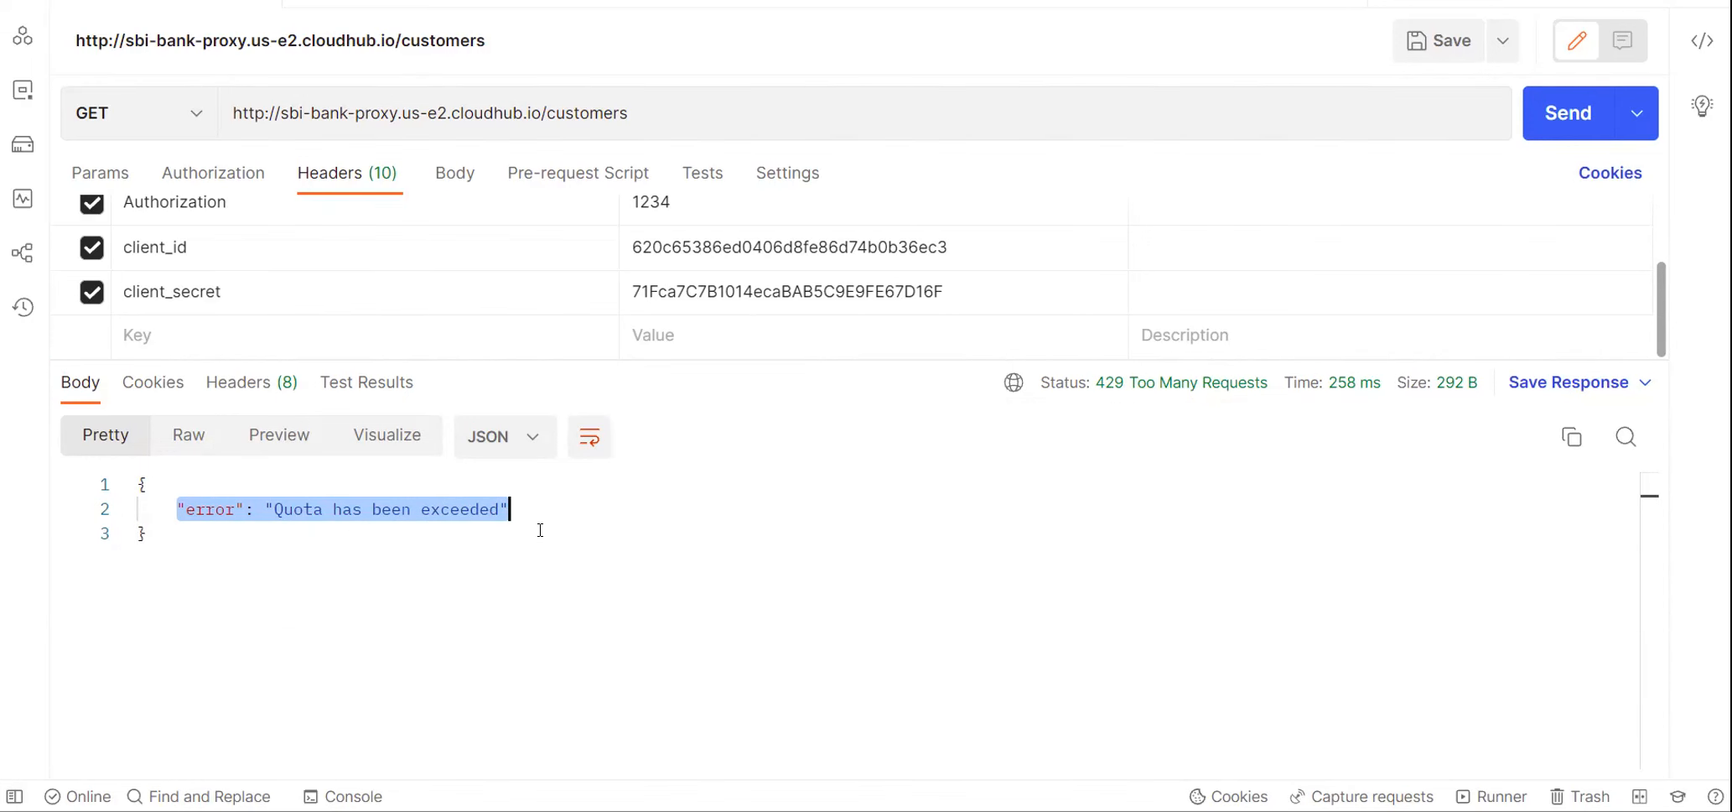
click(255, 388)
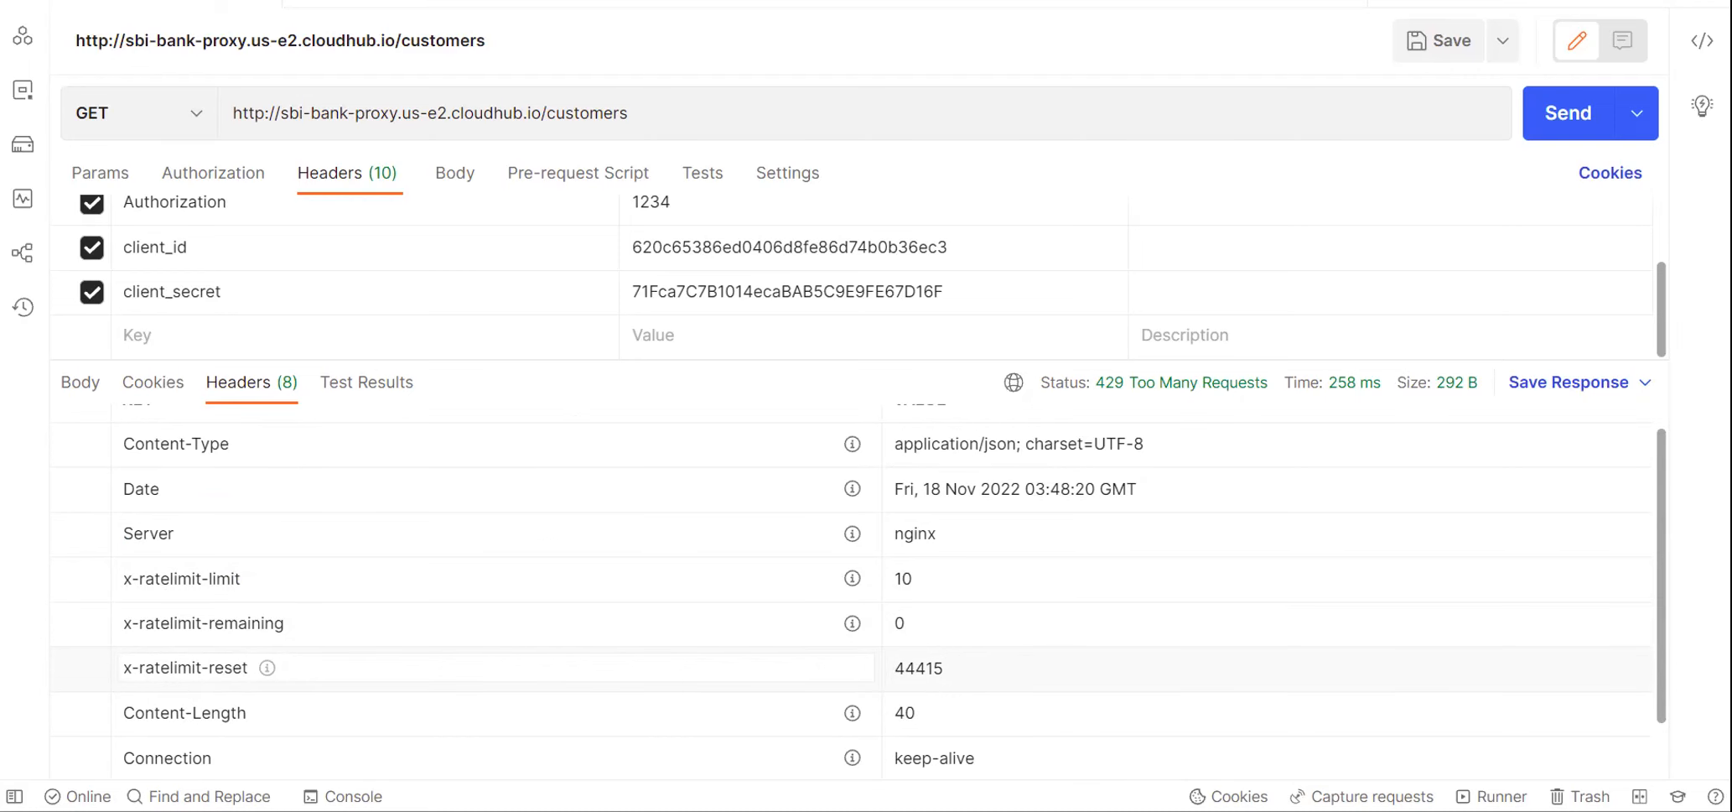
scroll(686, 692, down, 2)
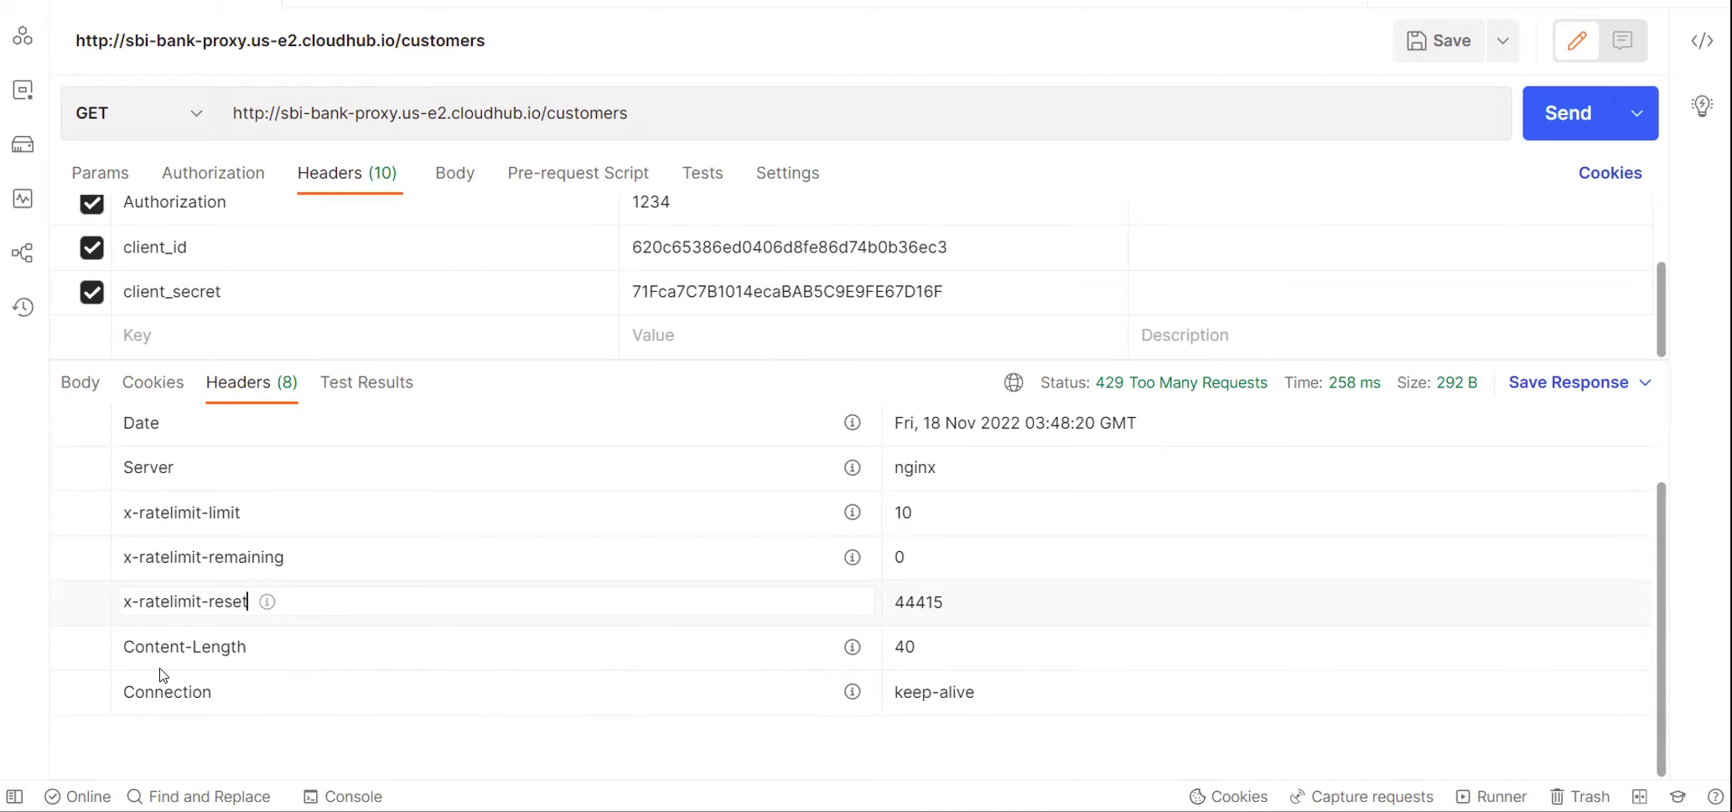
click(77, 383)
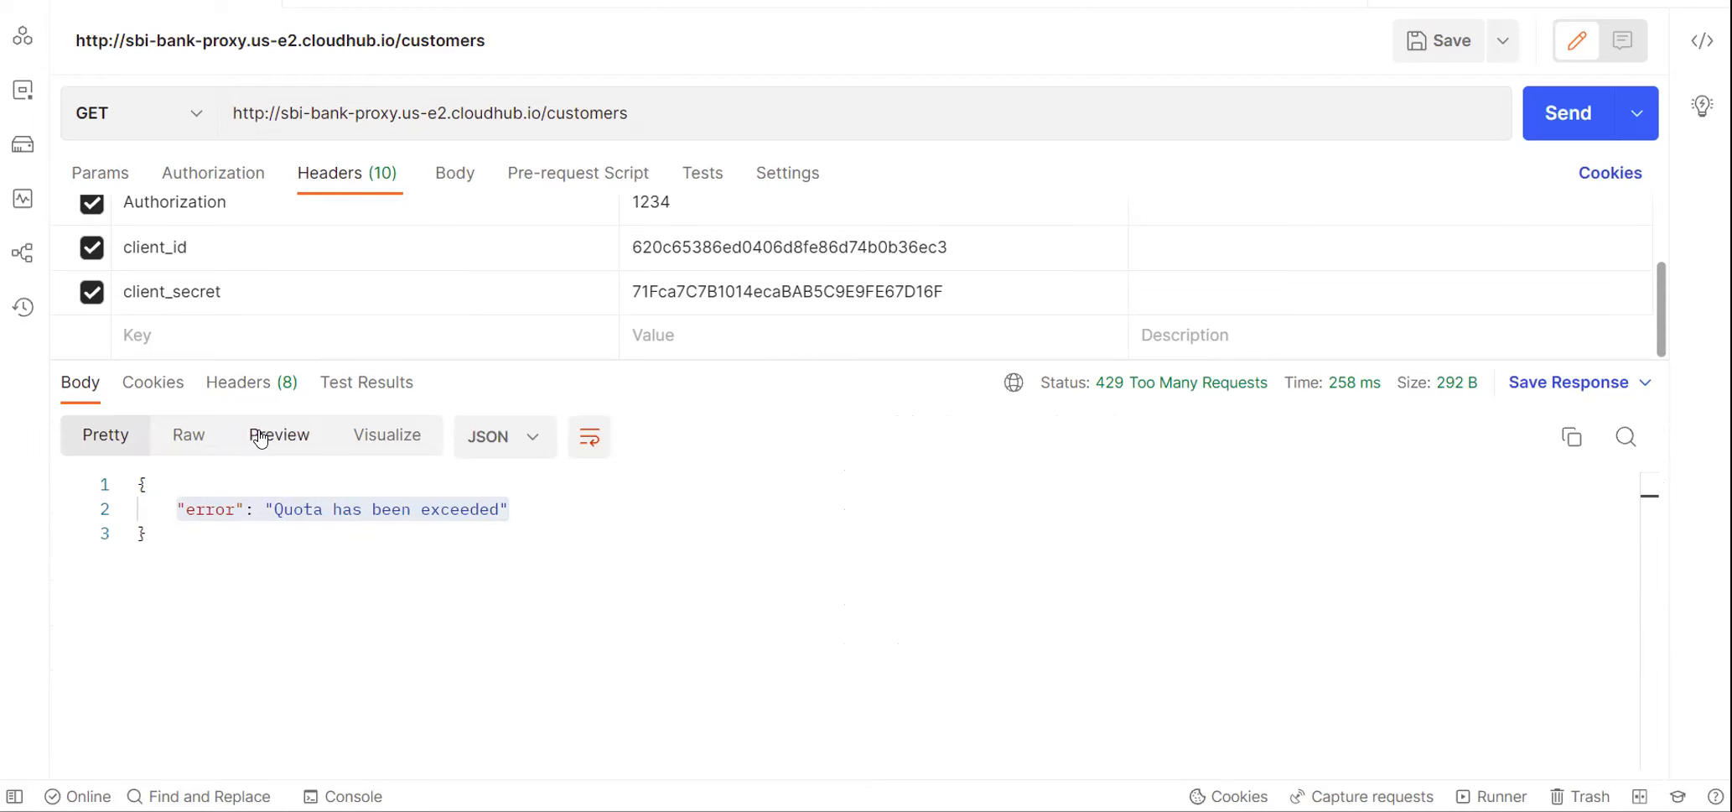
click(252, 383)
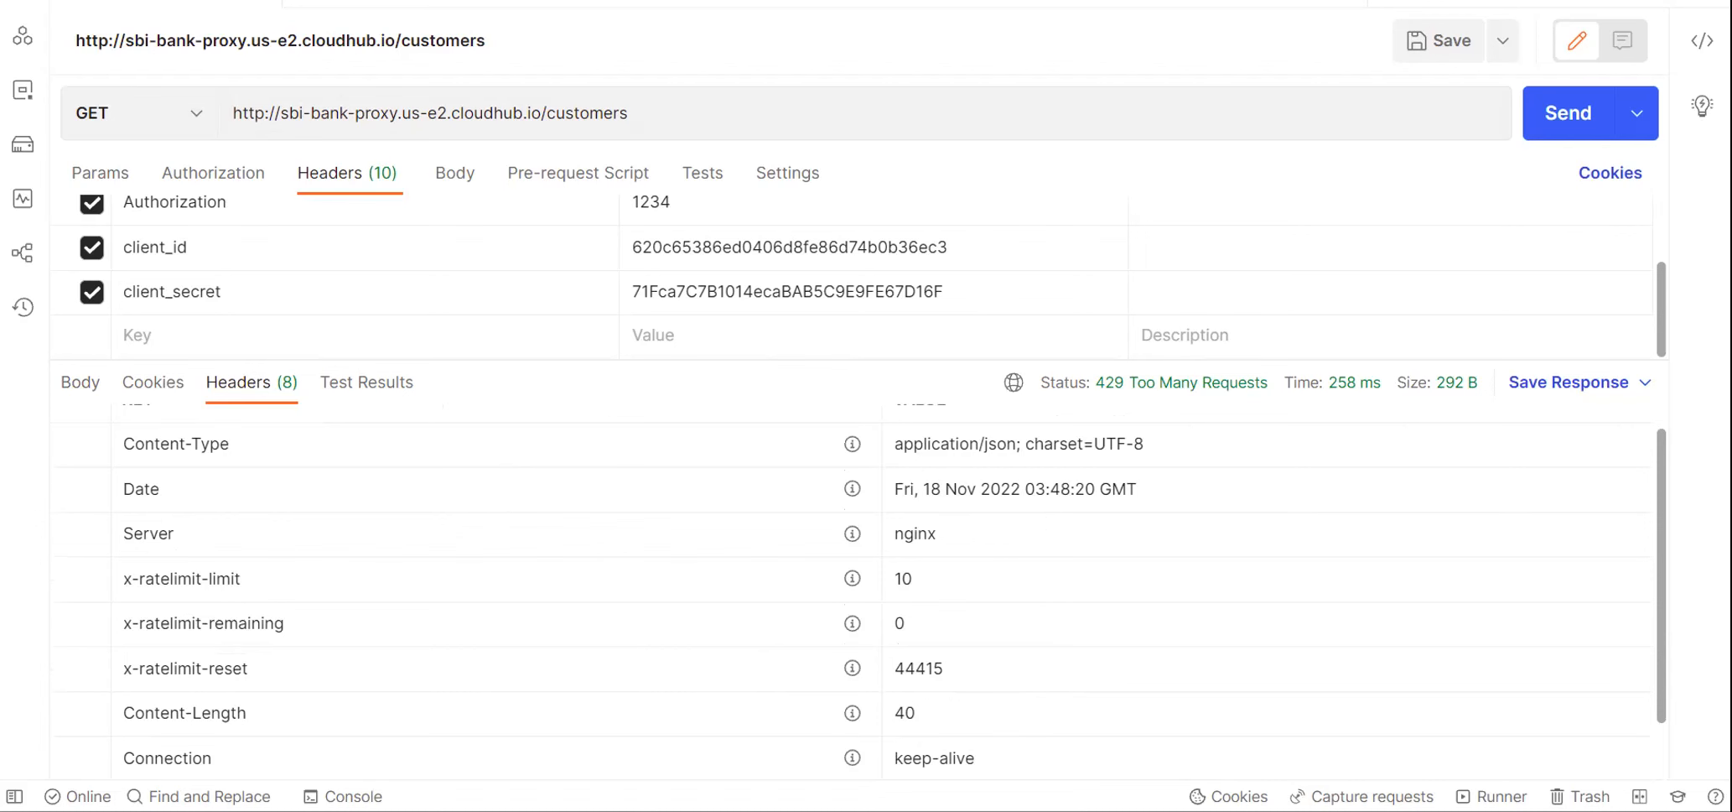
Switch to Anypoint Exchange and open SBI Proxy API from the All Training assets.
key(alt+Tab)
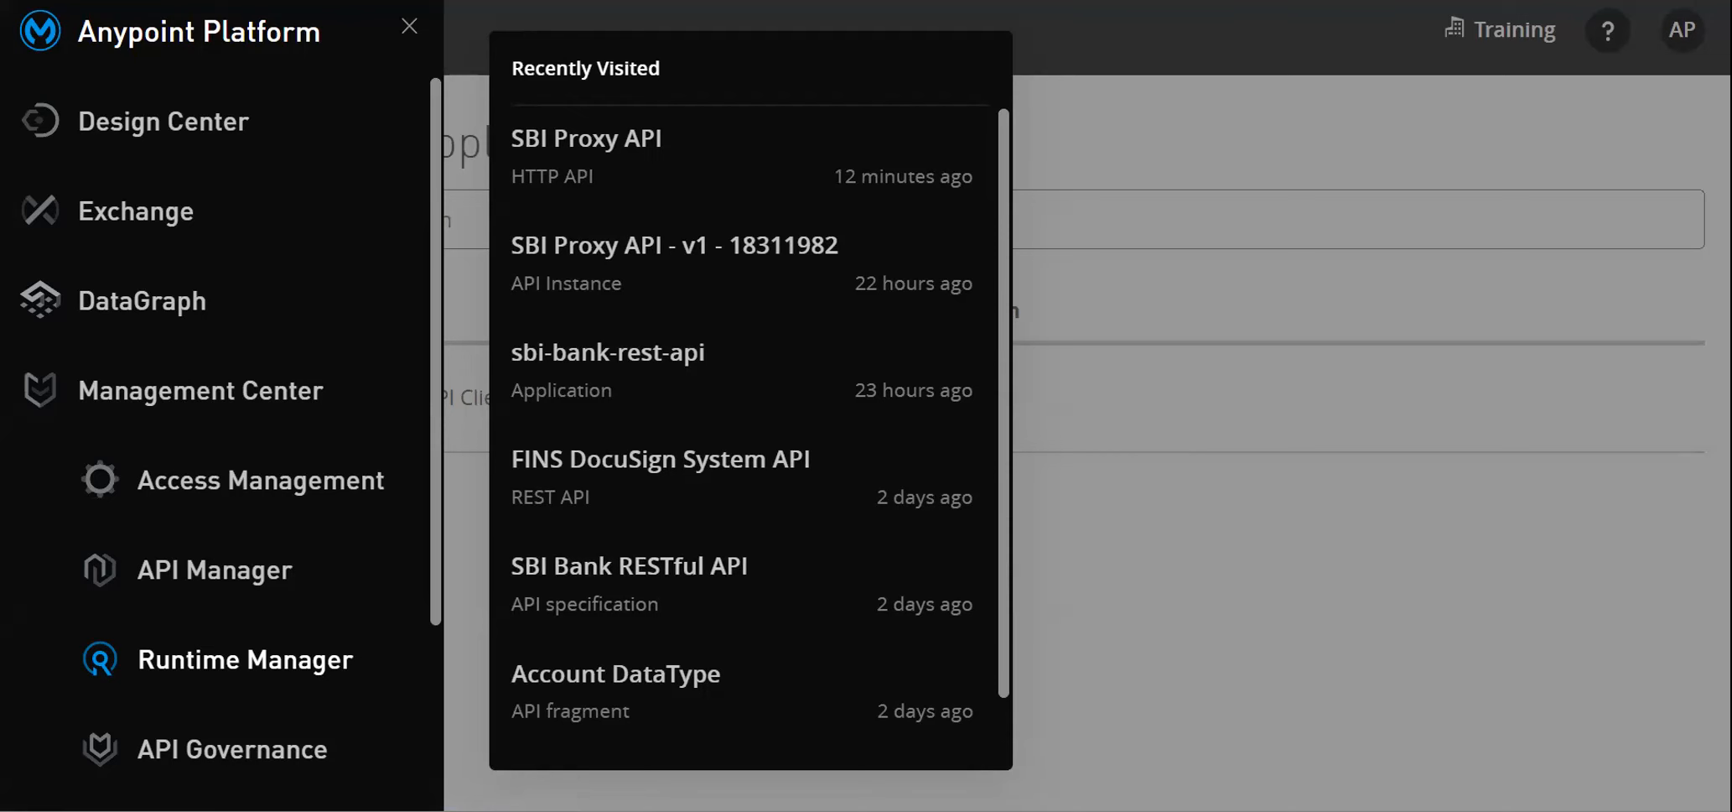
click(1192, 563)
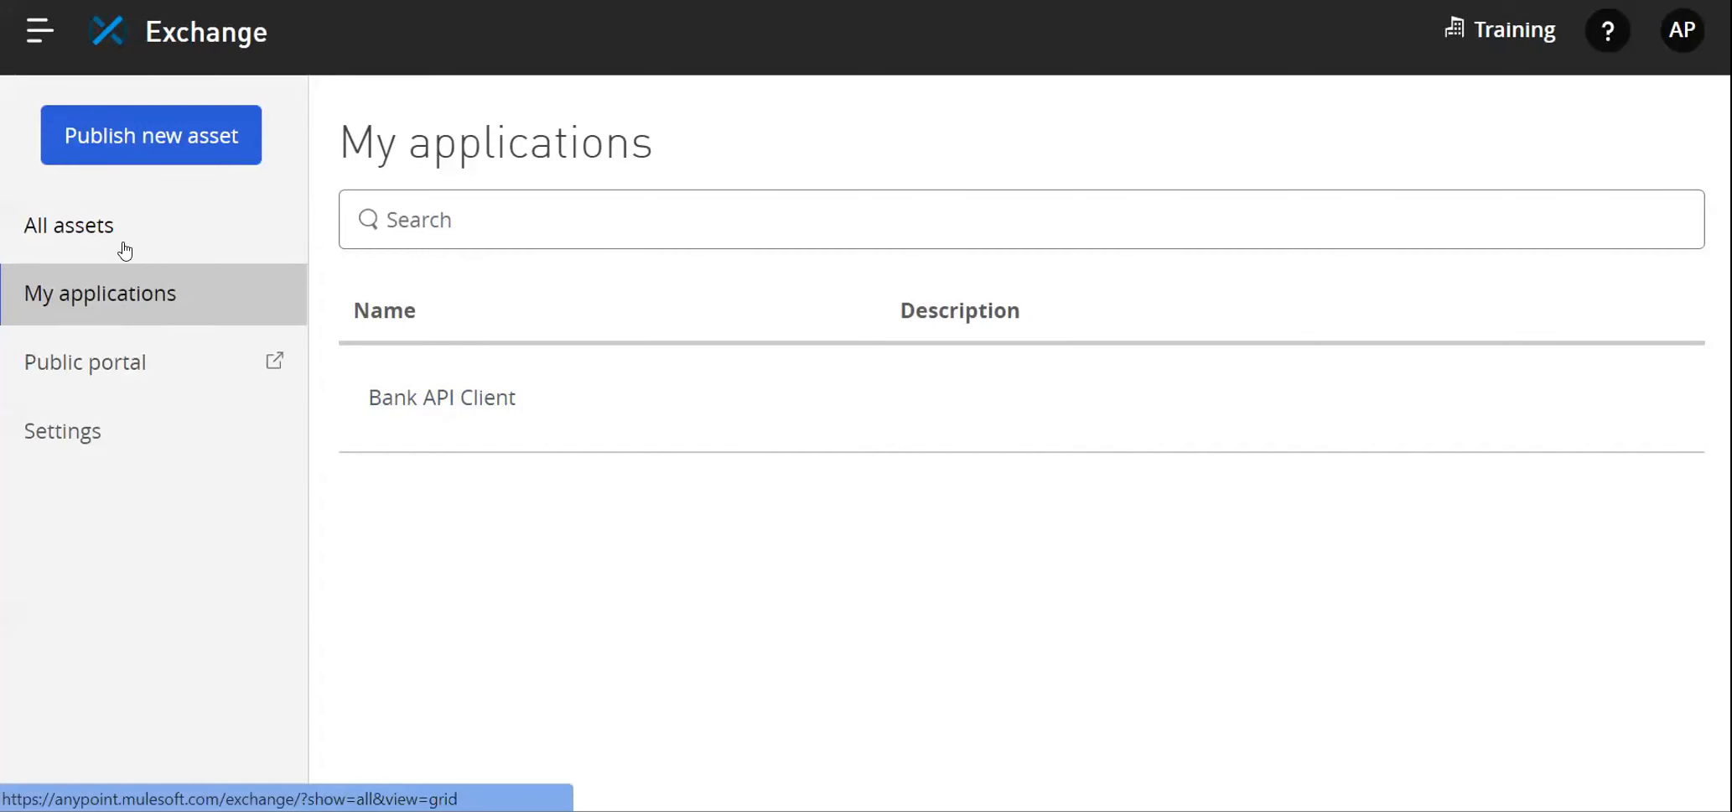
click(74, 226)
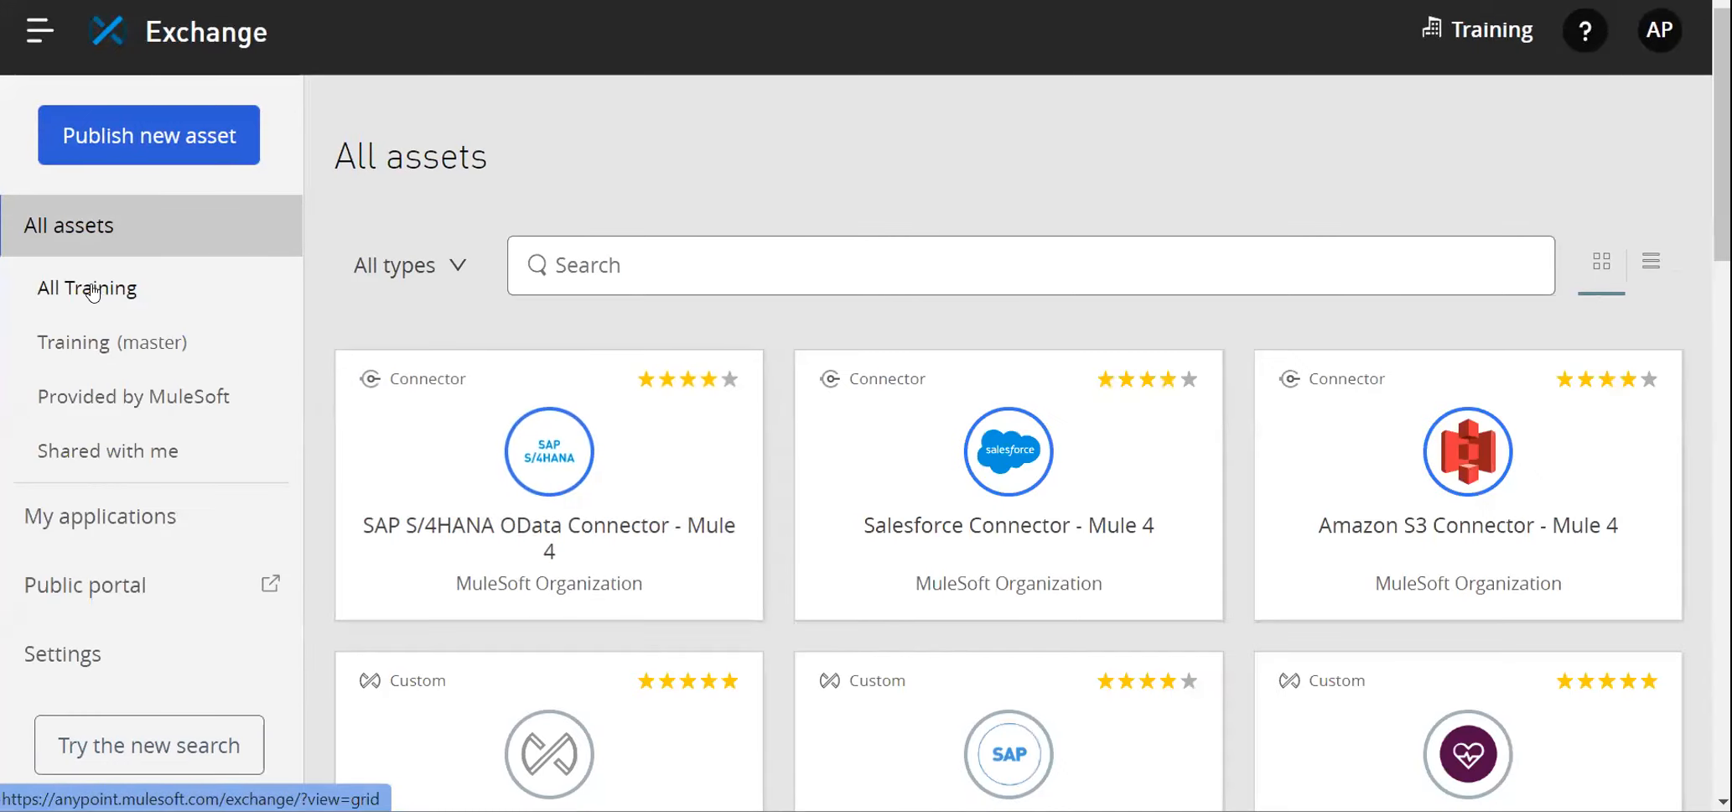
click(87, 288)
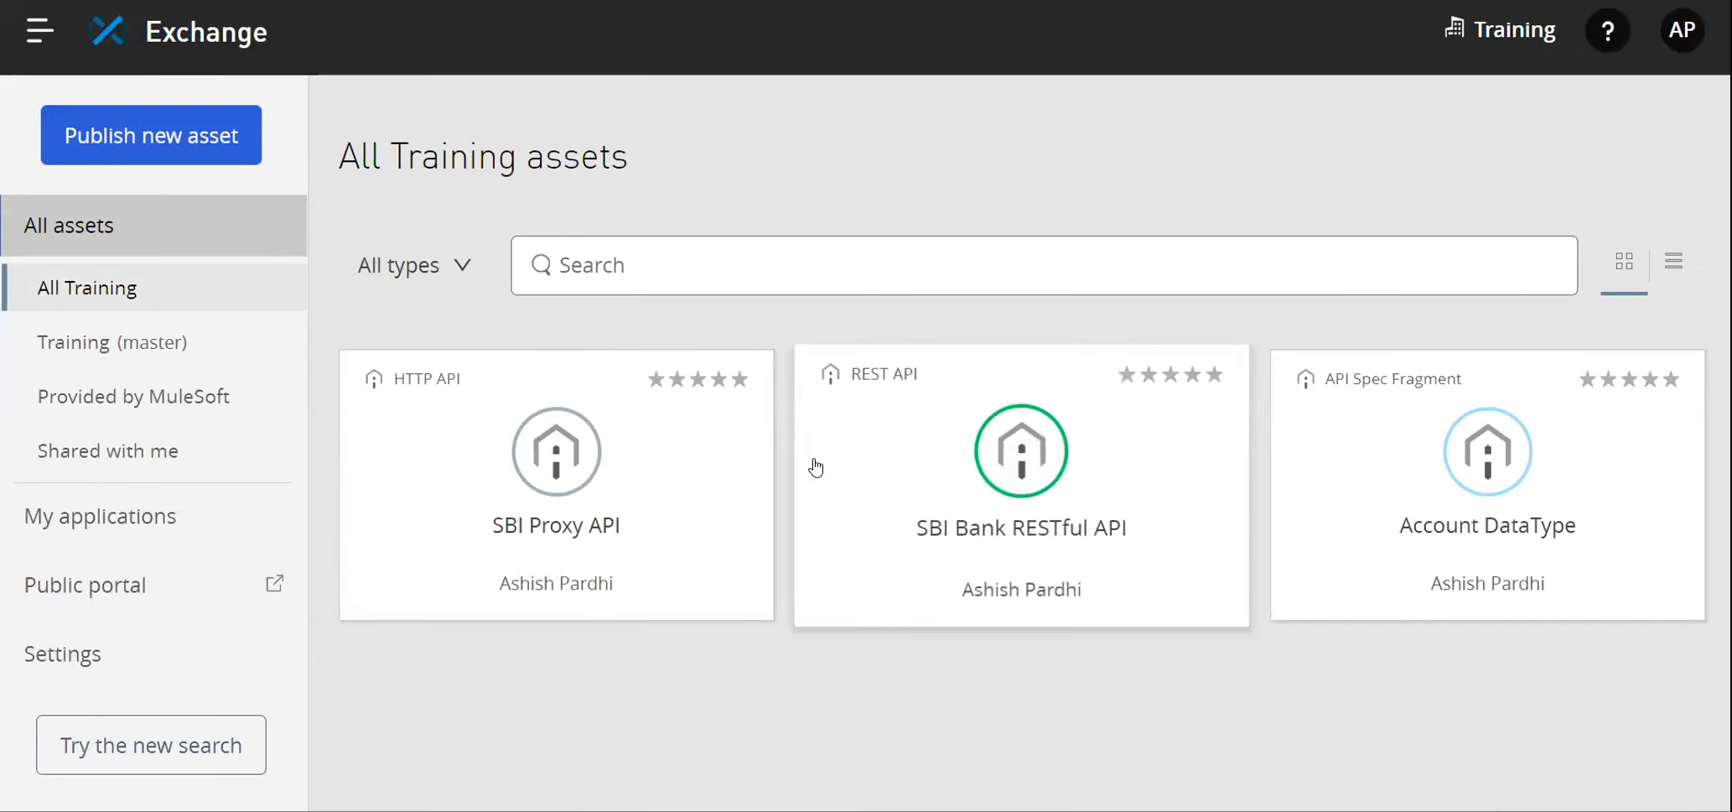
click(588, 484)
Start an access request for SBI Proxy API and choose the v1 instance under Dev.
click(1301, 206)
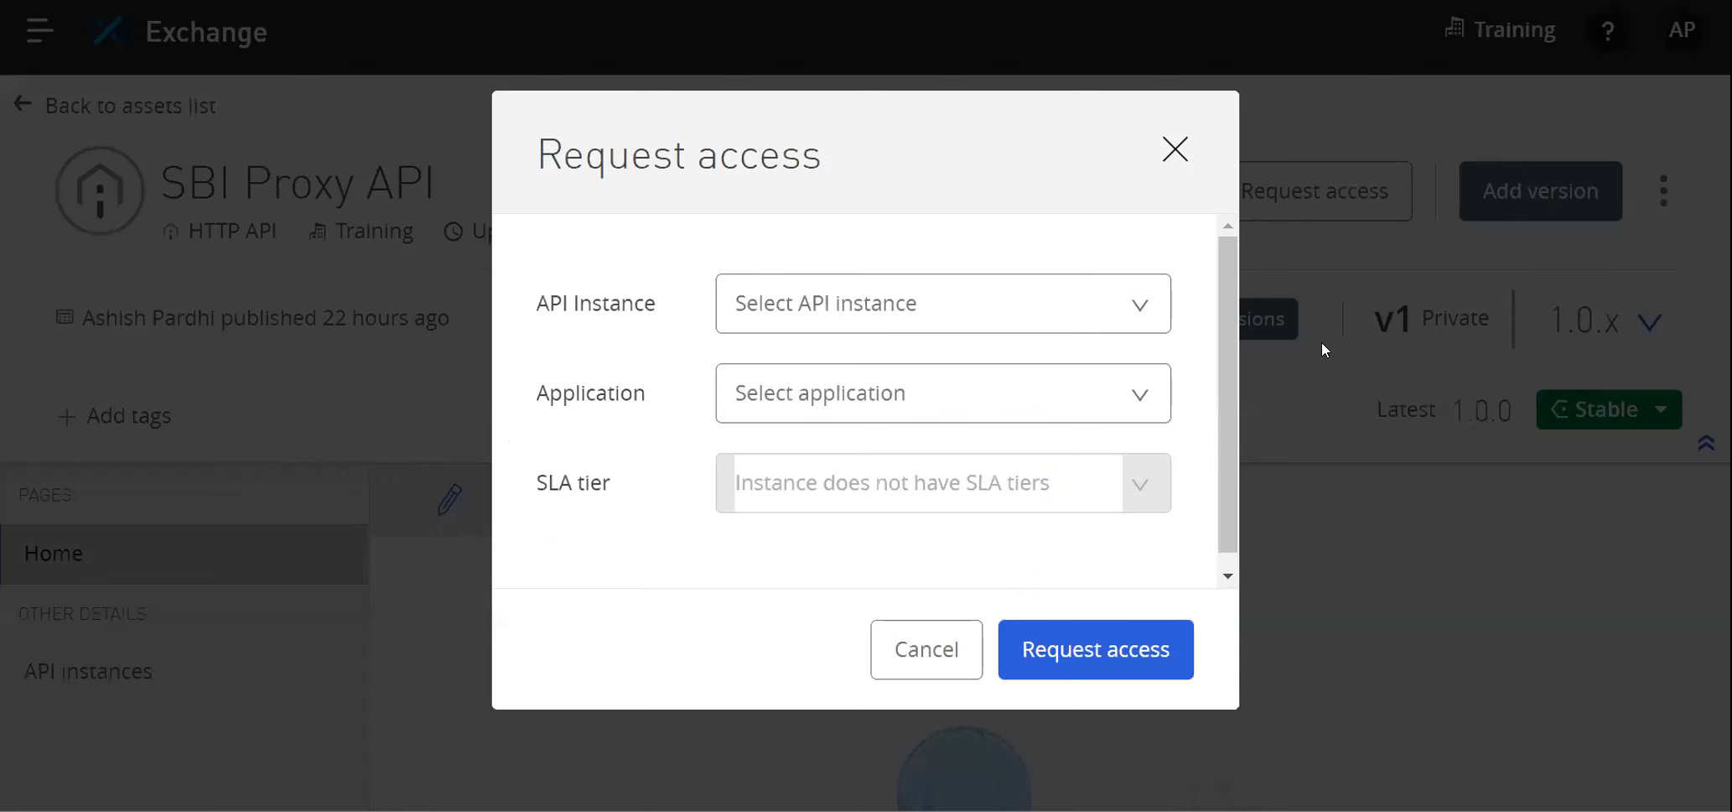
click(1138, 329)
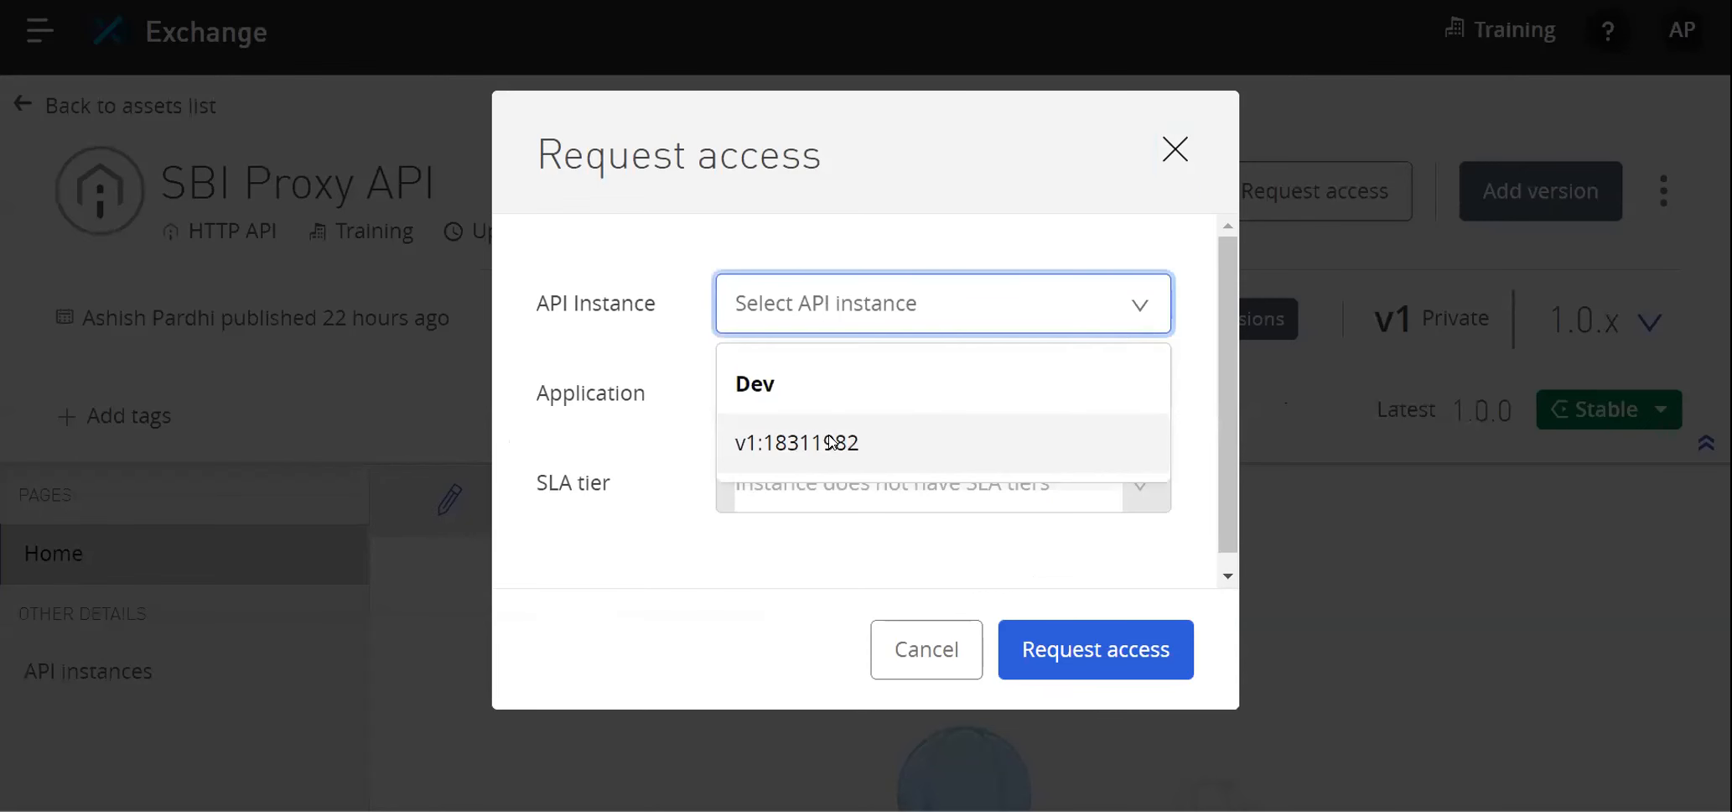
click(920, 444)
Create a new application named Bank API Client 02 and submit the access request for it.
click(1139, 392)
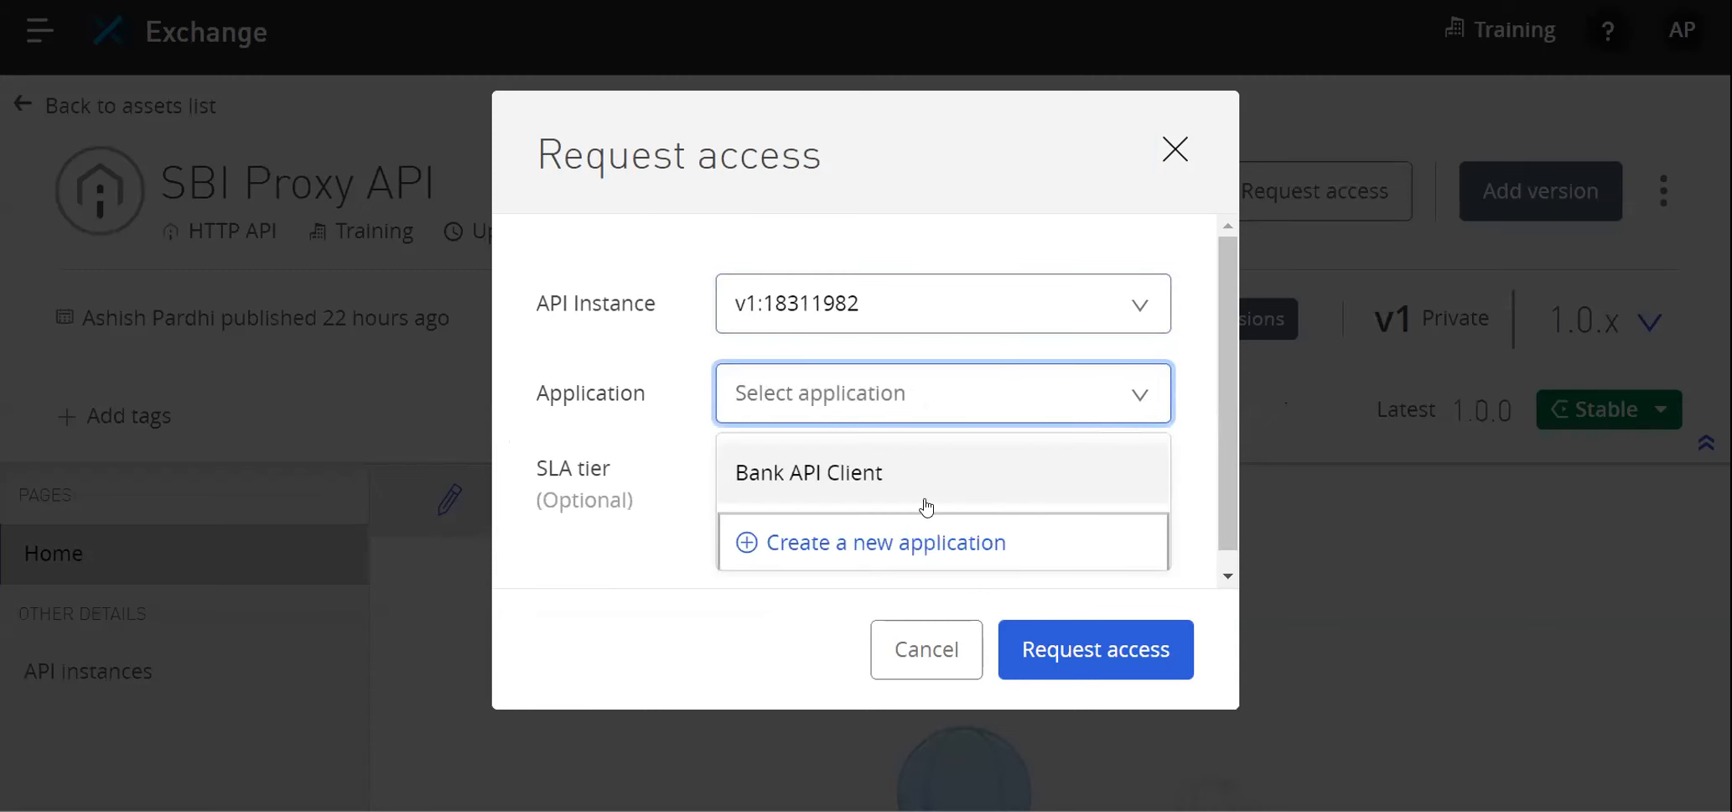
click(846, 541)
click(828, 306)
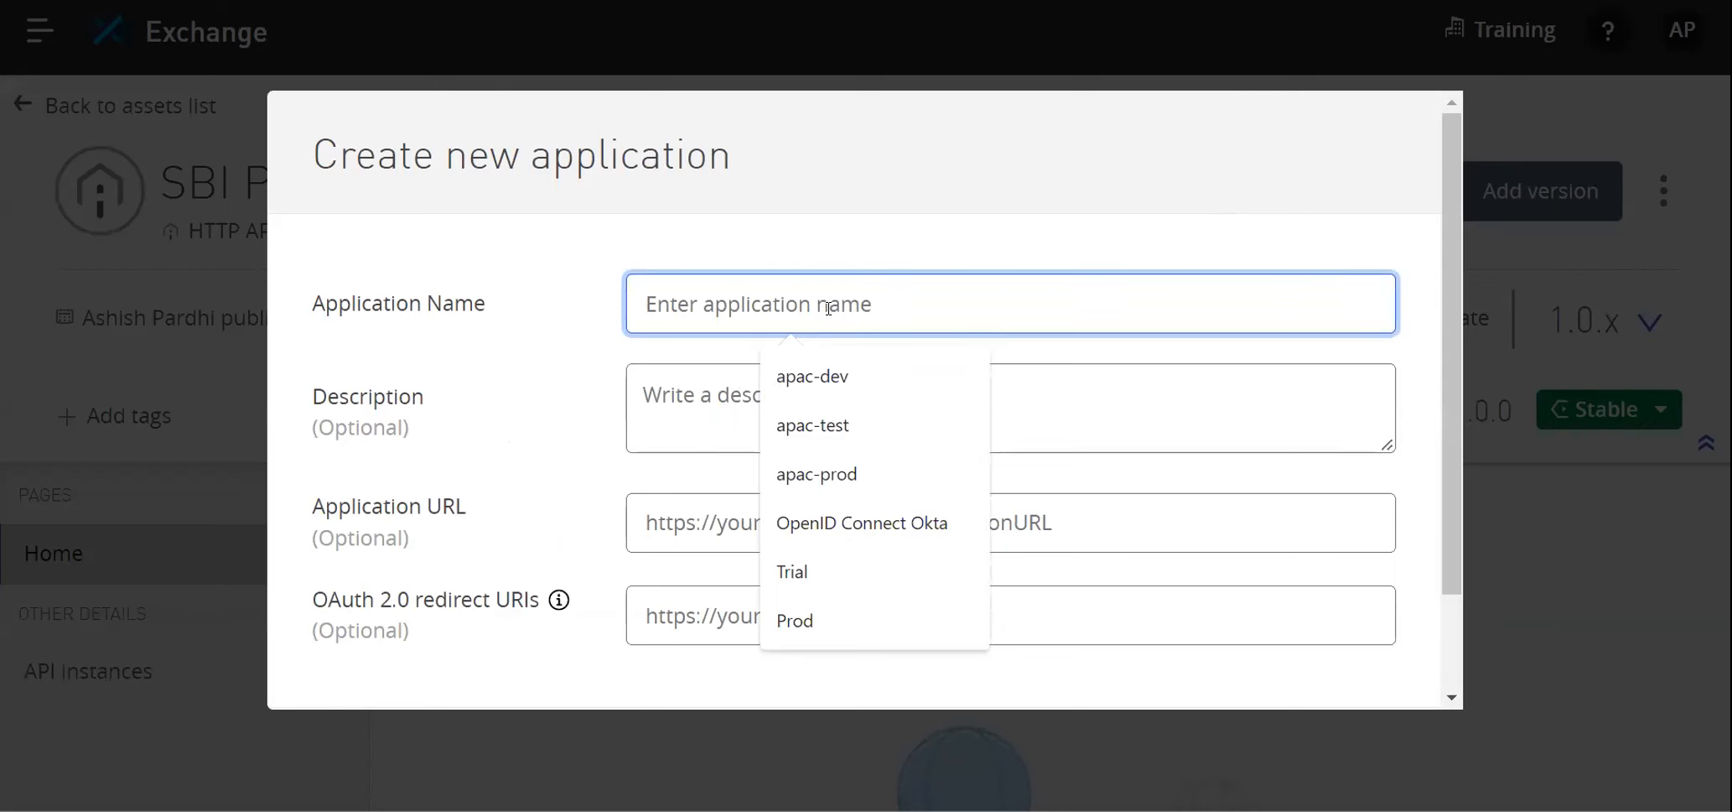
text(C)
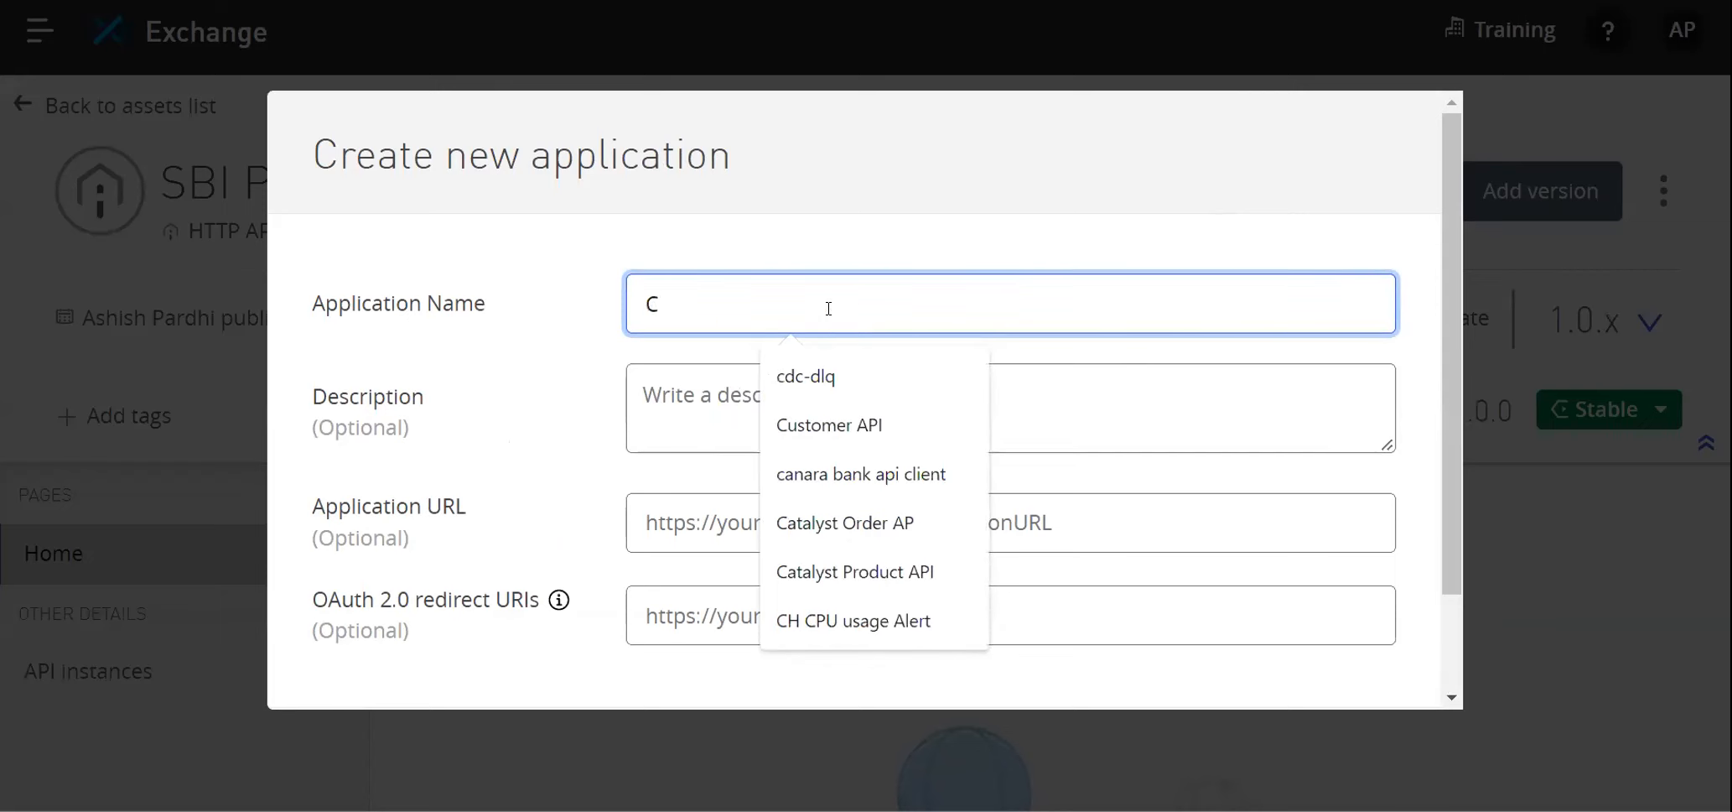
key(BackSpace)
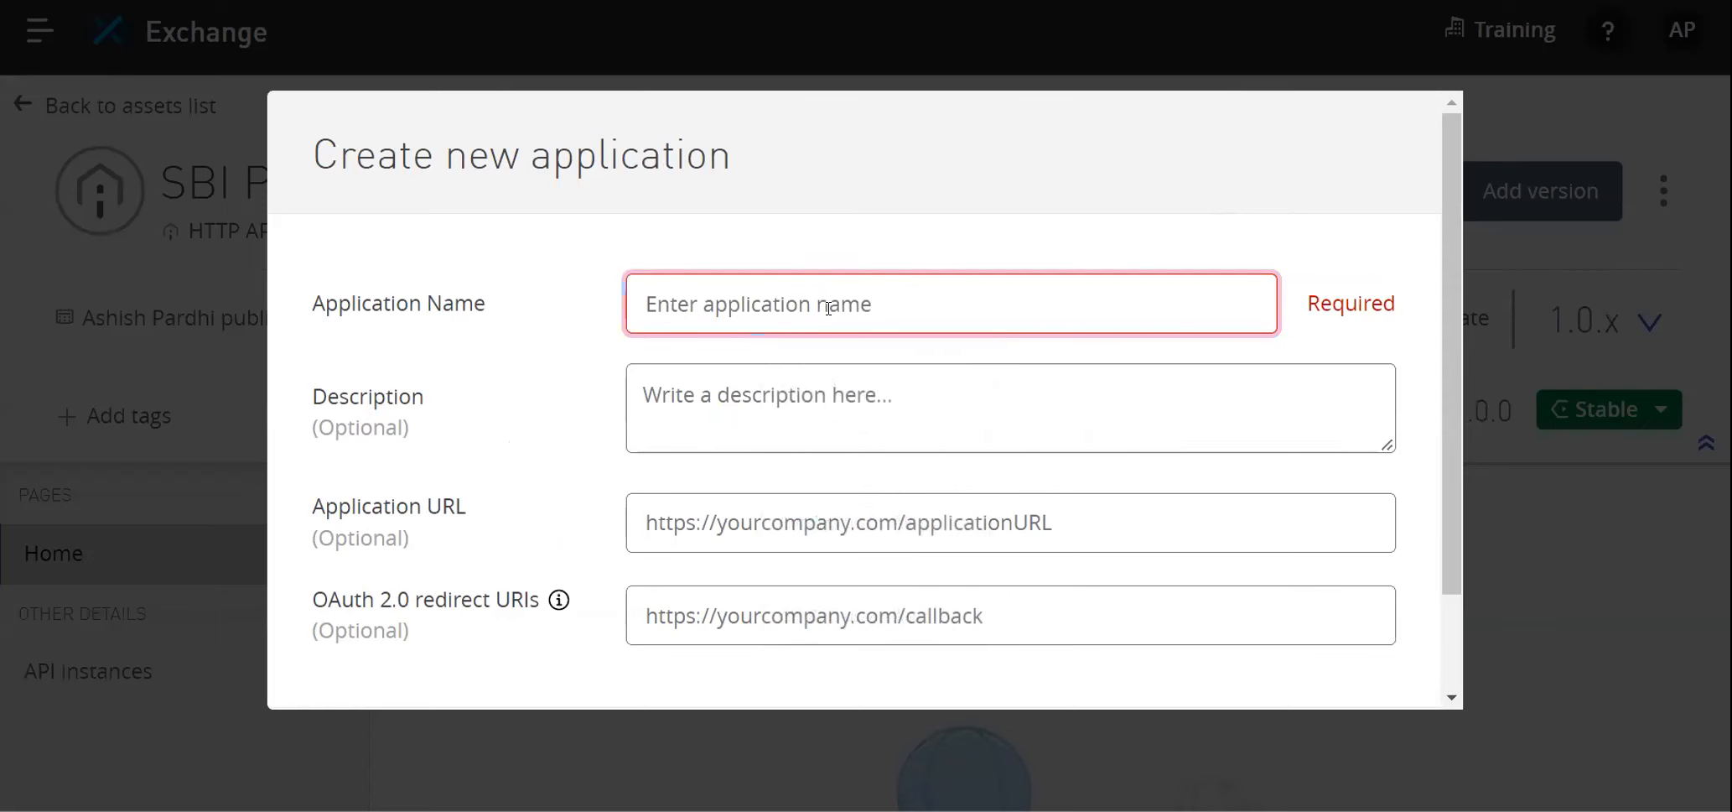
text(Ban)
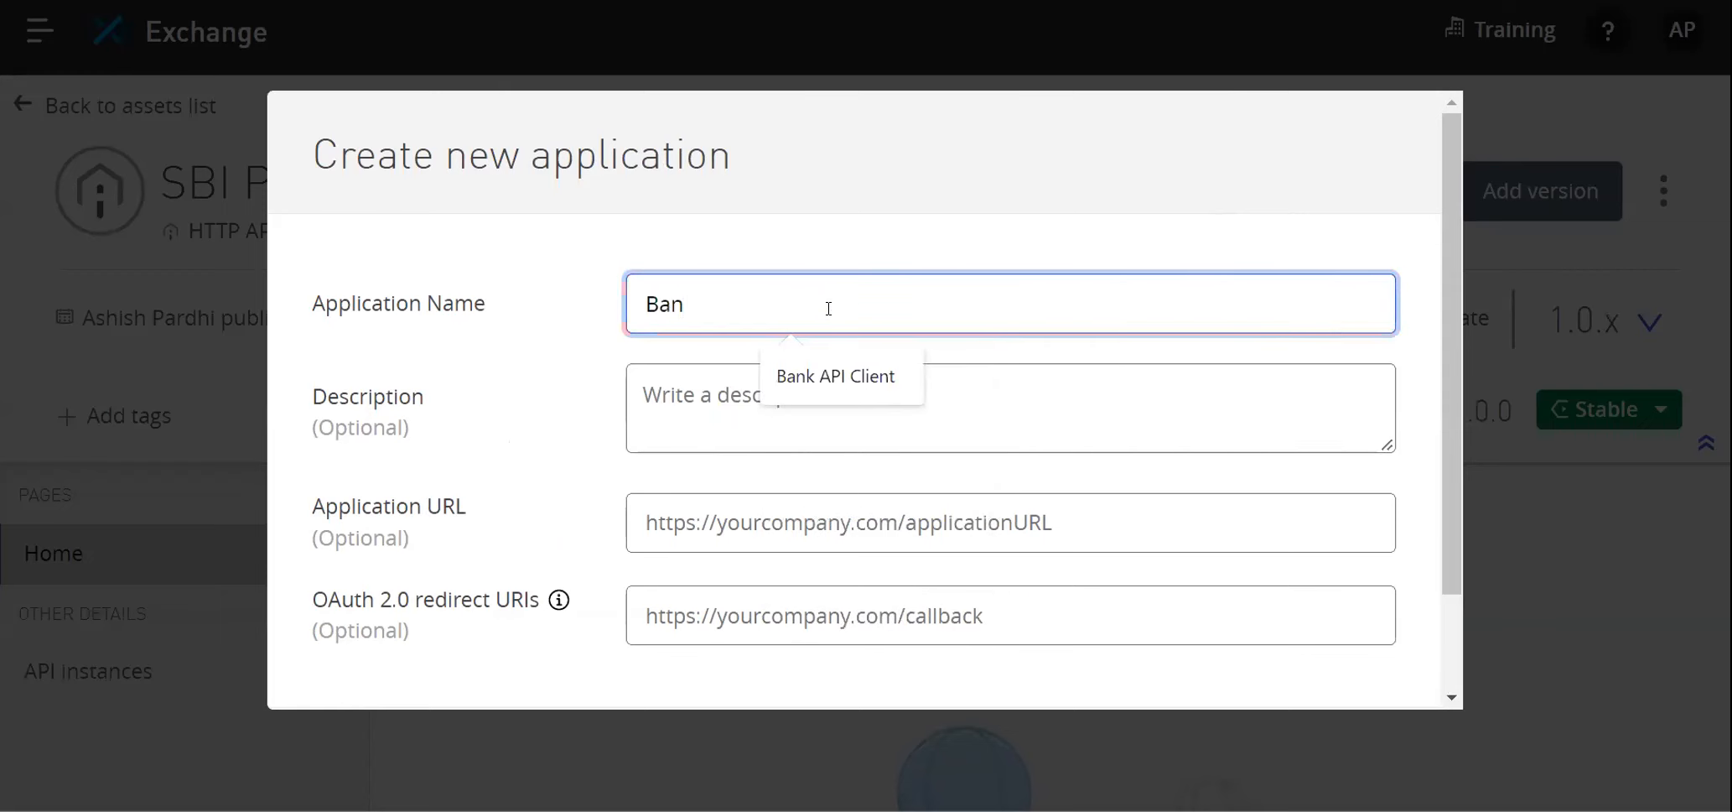
click(833, 375)
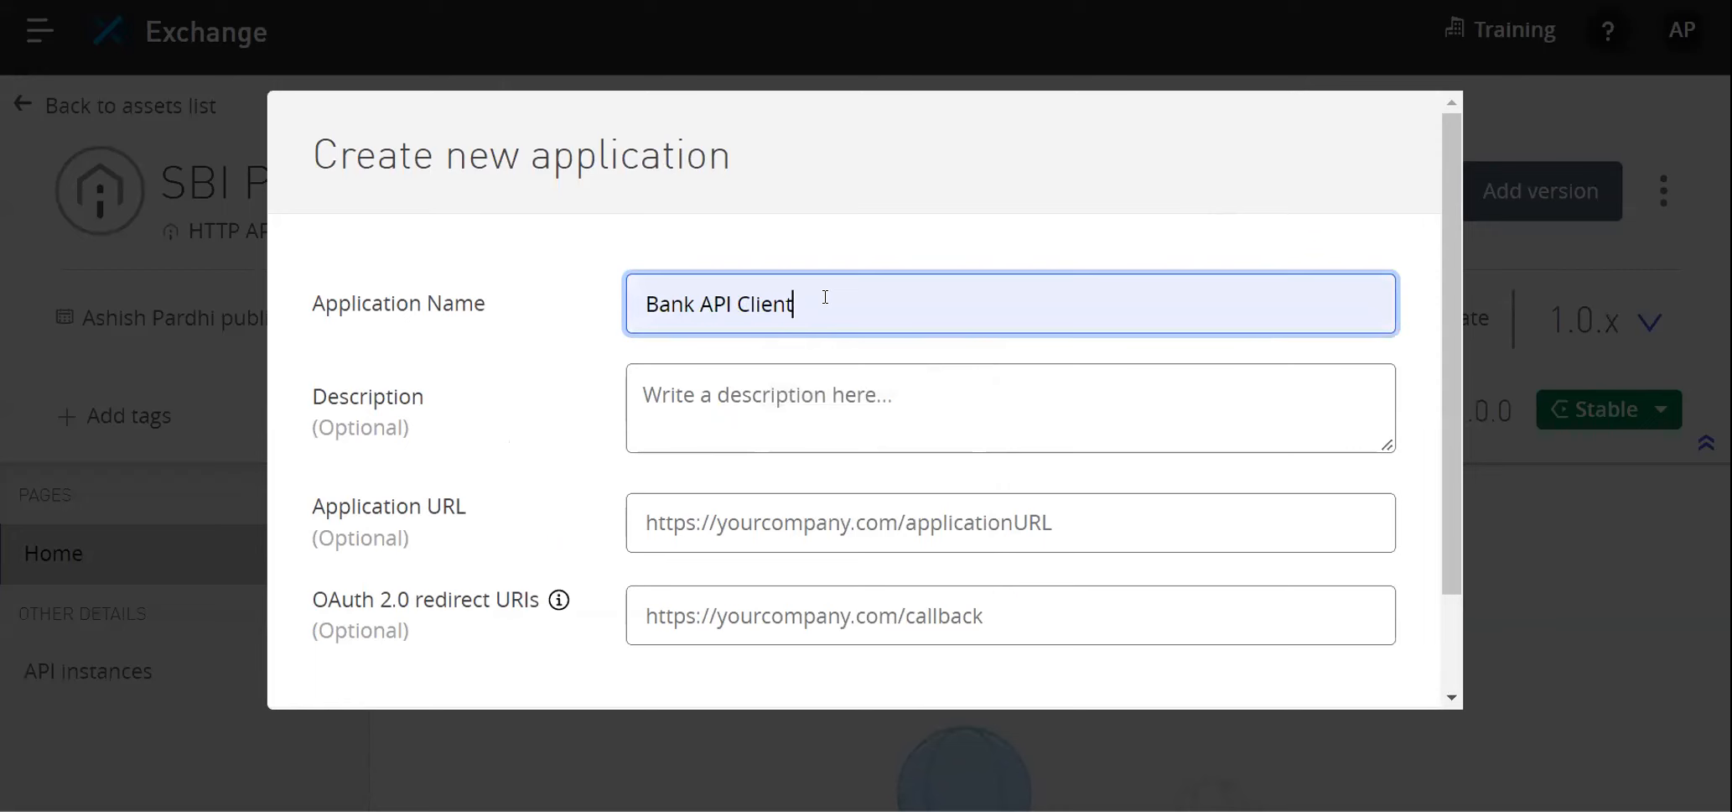
text(02)
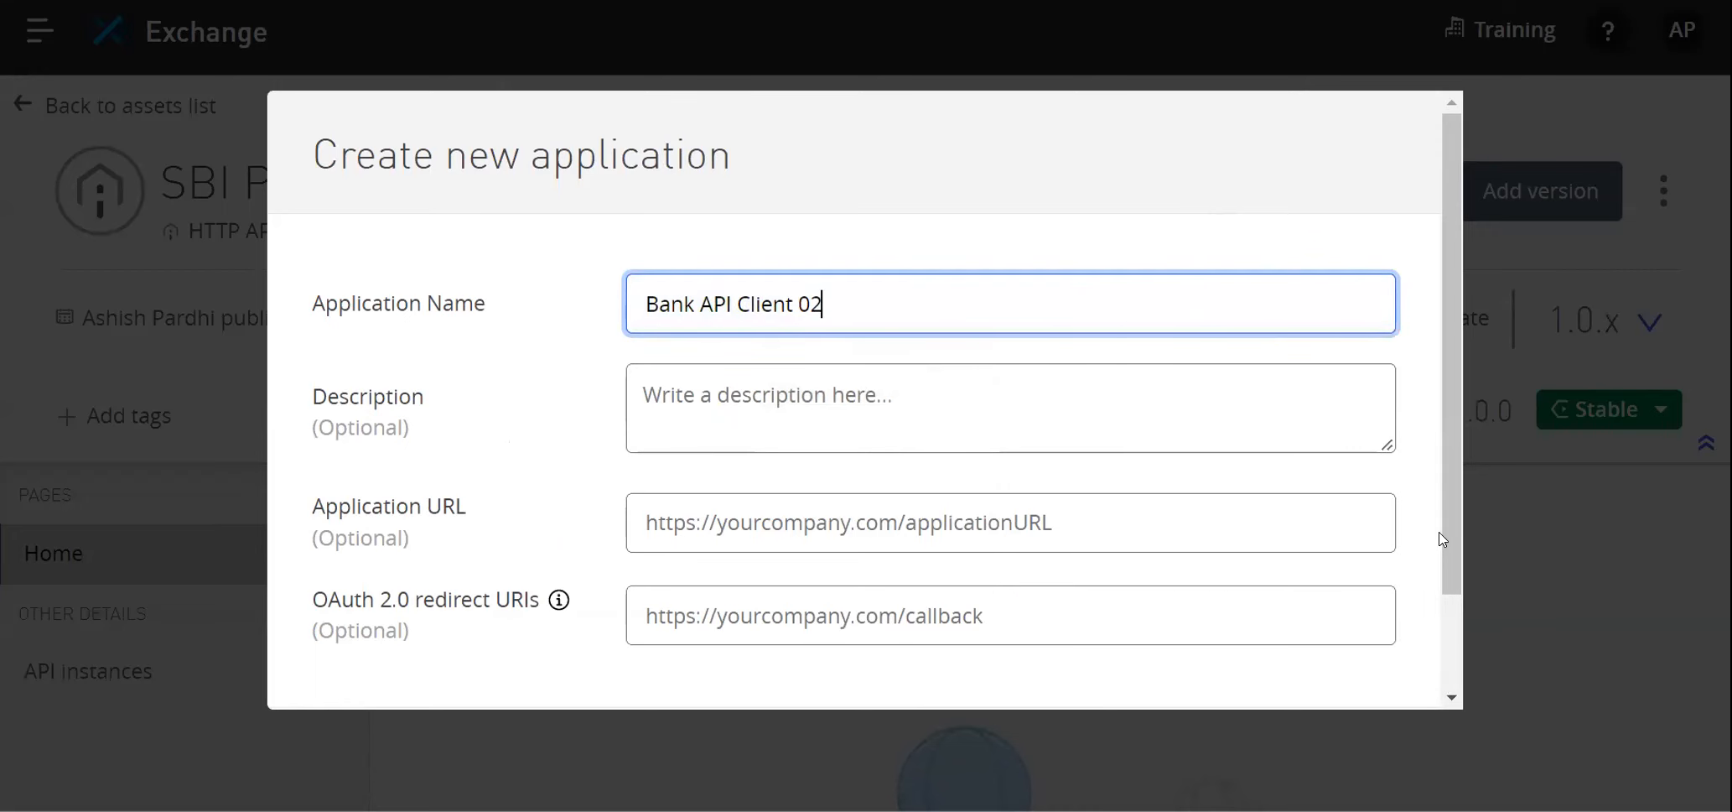
scroll(1441, 587, down, 2)
click(1357, 646)
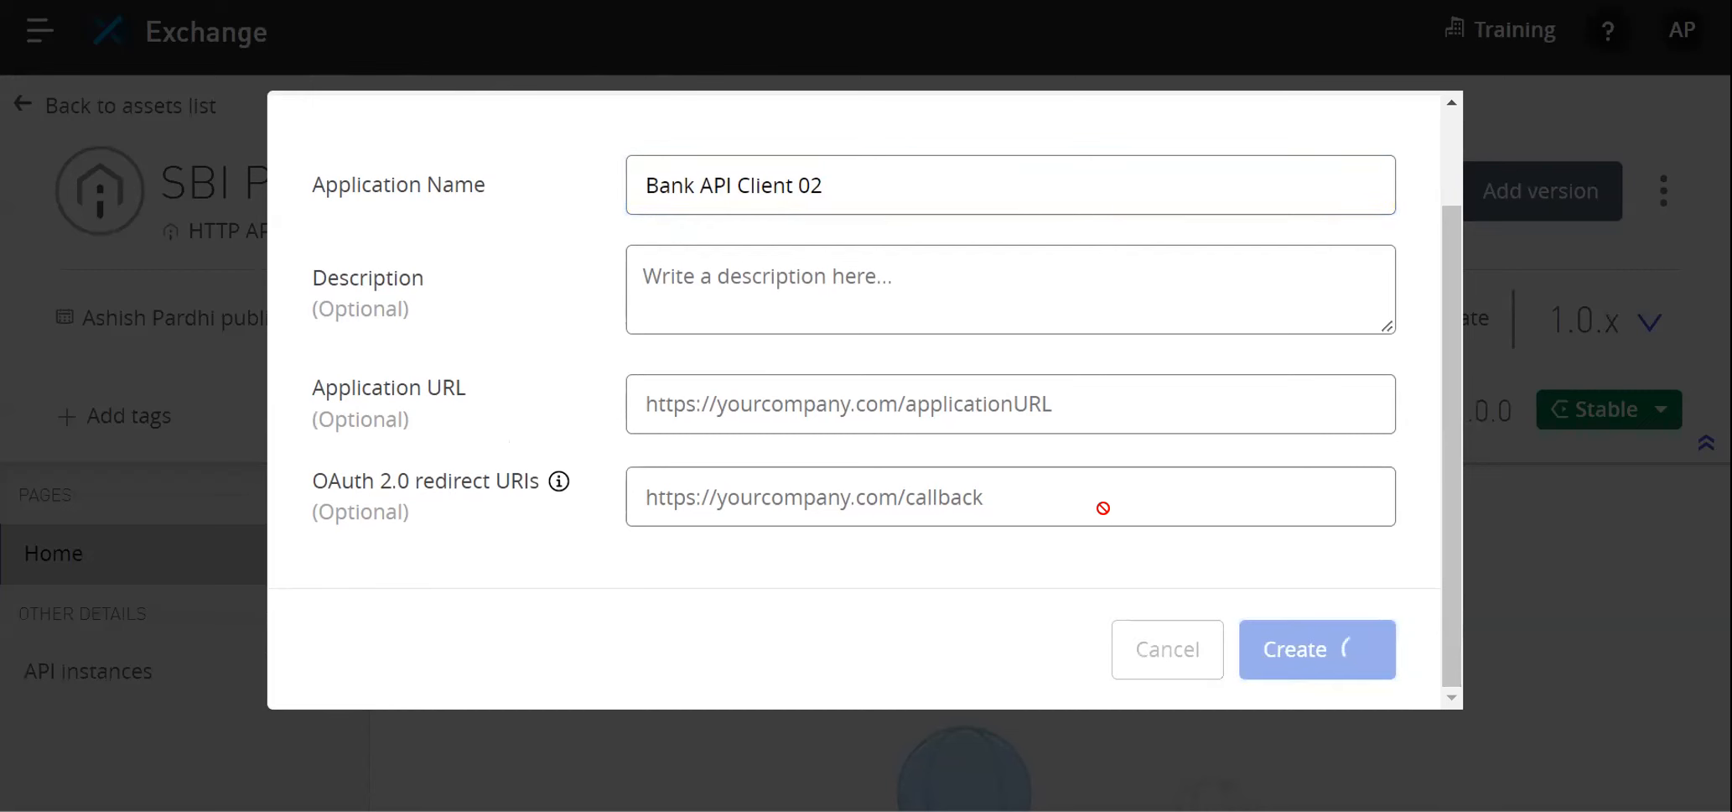
click(1115, 651)
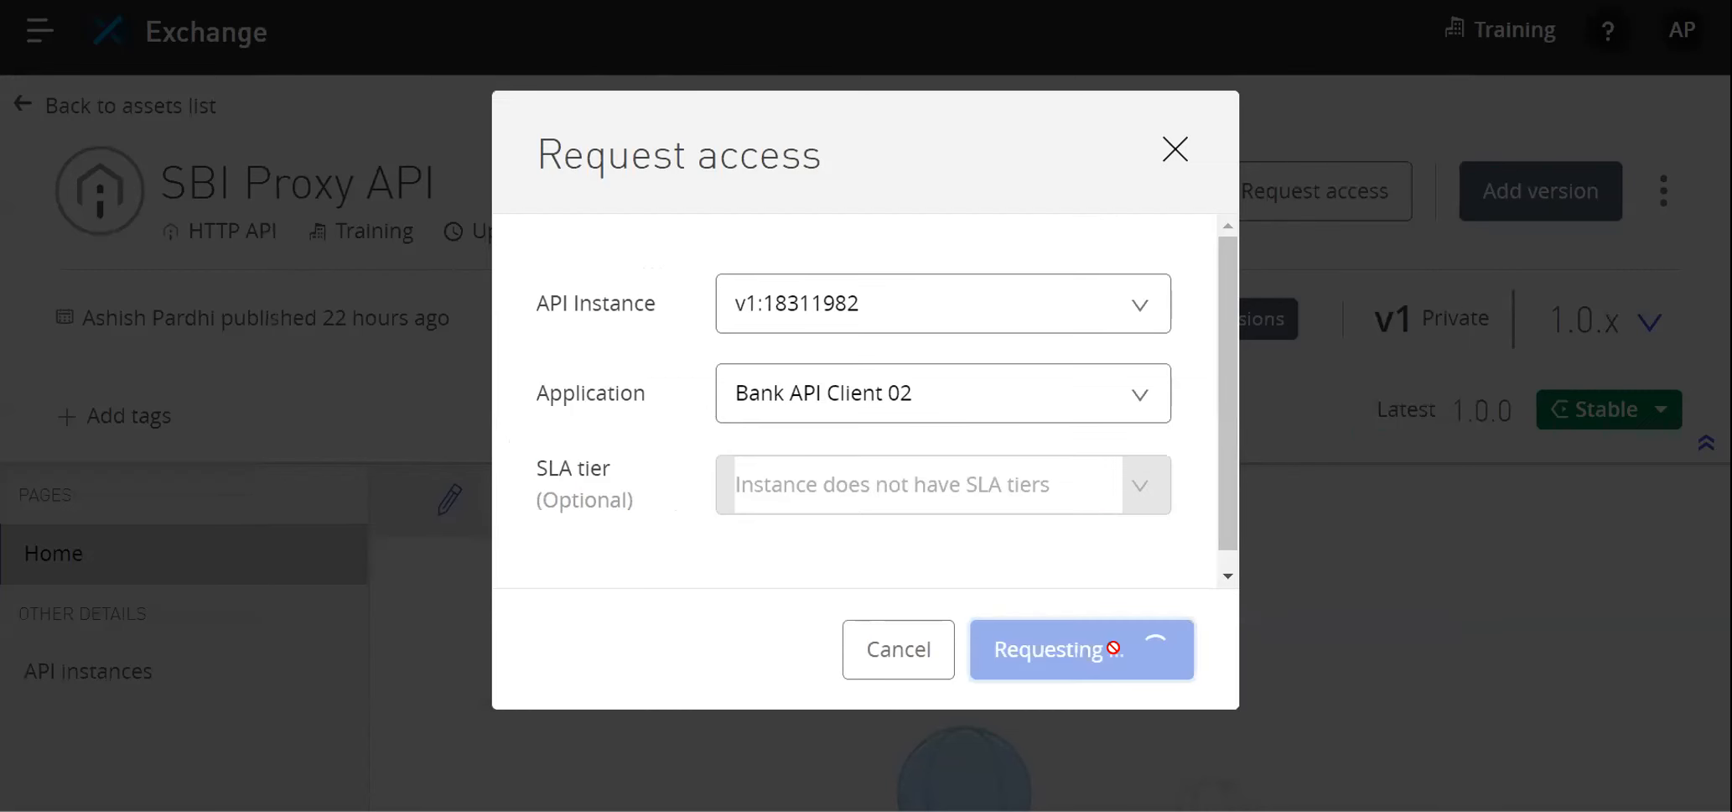
Copy the new application's client ID and client secret into the Notepad++ notes, one blank line below the existing credentials.
mouse_move(1055, 500)
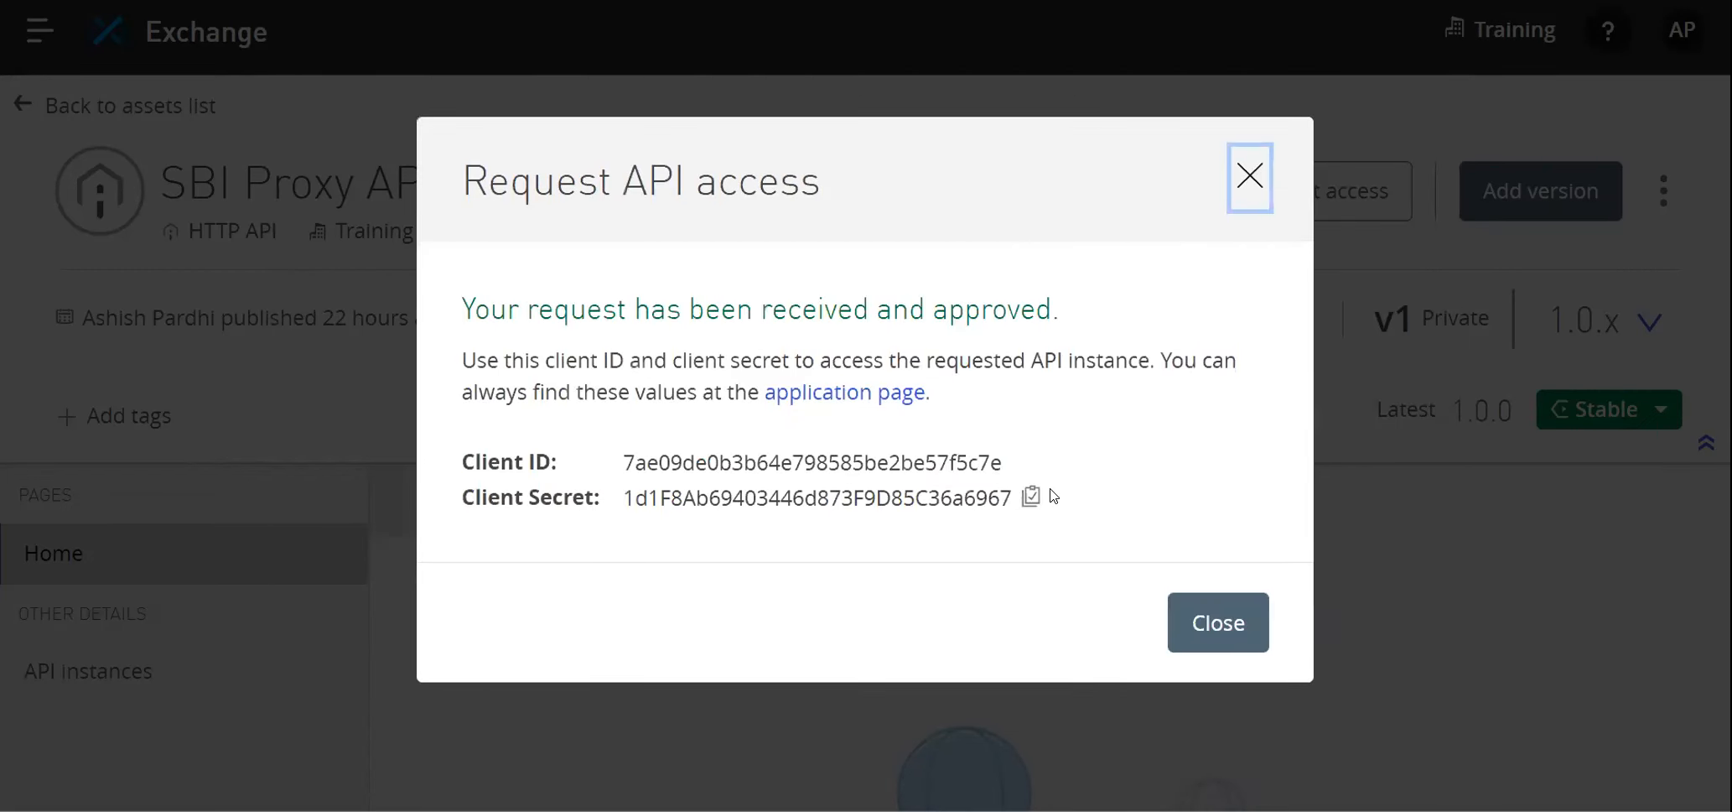
drag(1058, 507, 394, 457)
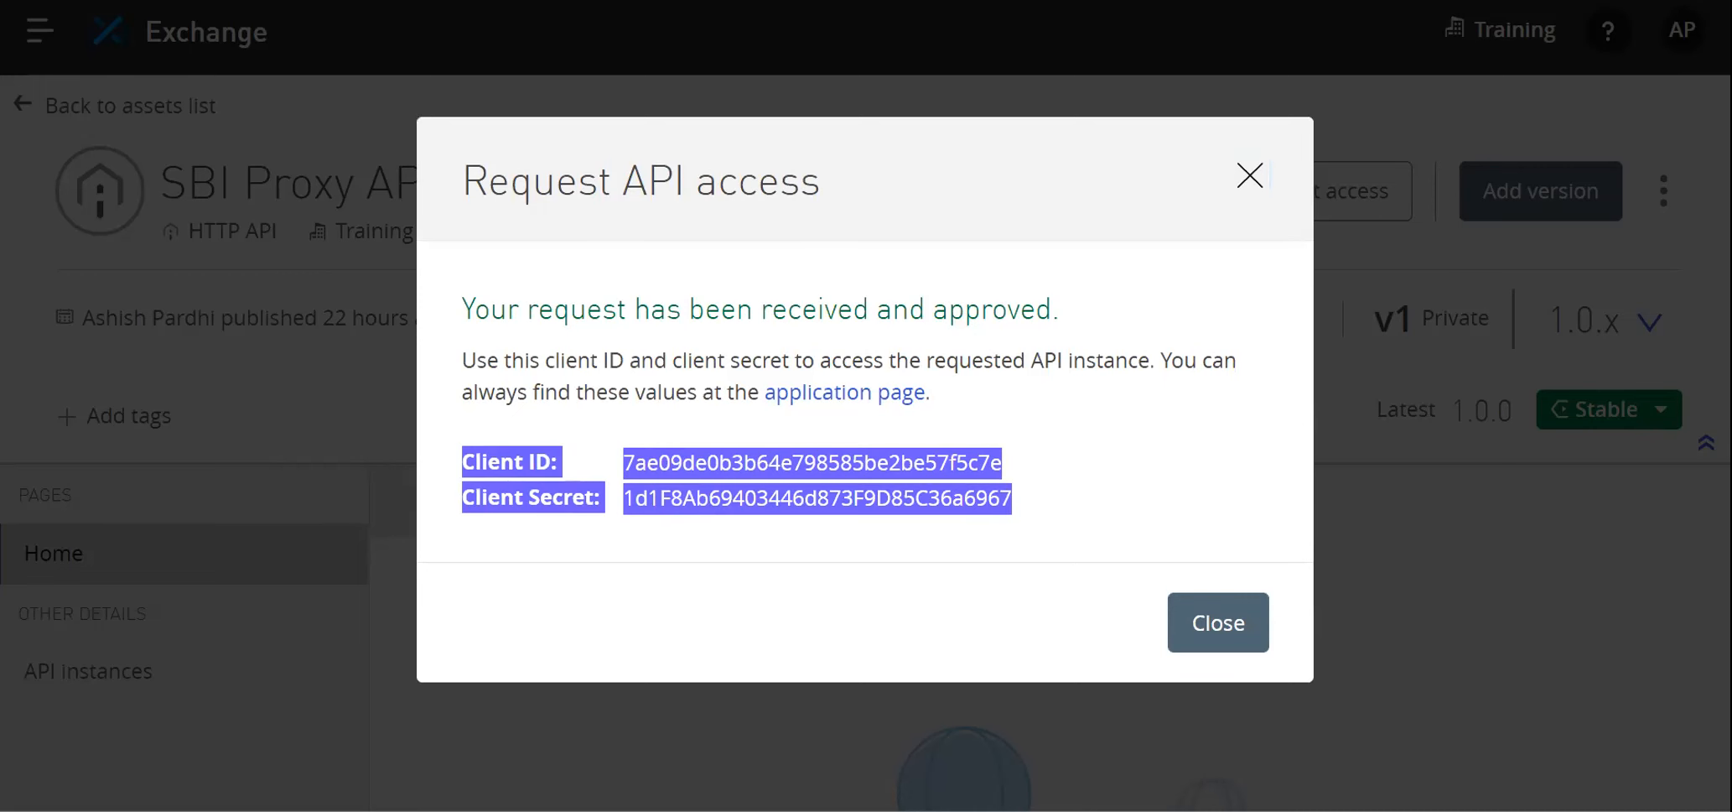
key(alt+Tab)
click(1276, 347)
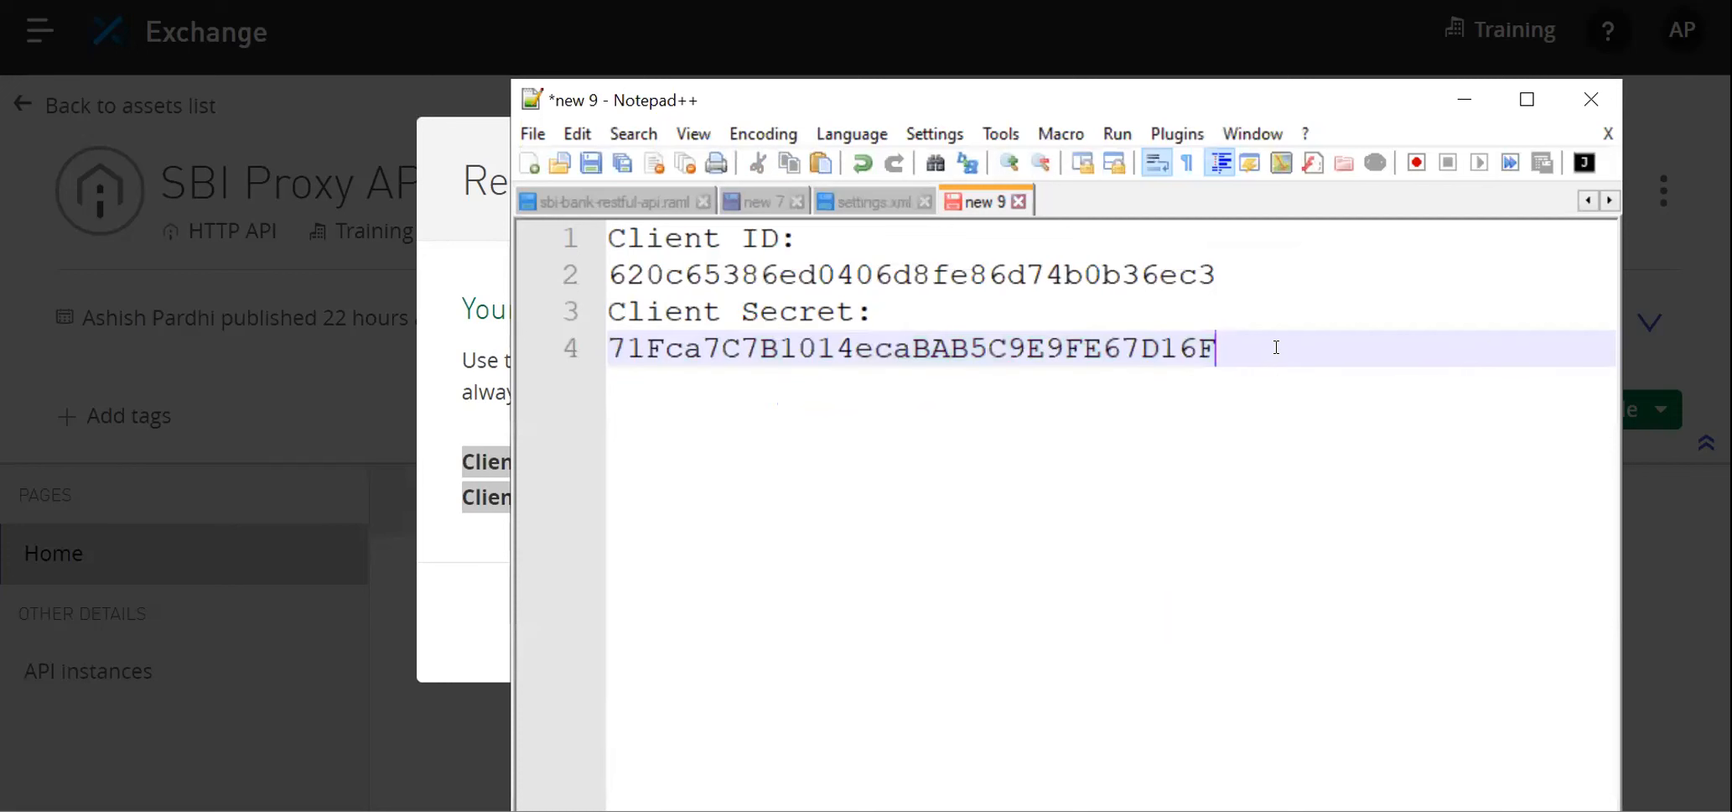
key(Return)
key(Return)
key(ctrl+v)
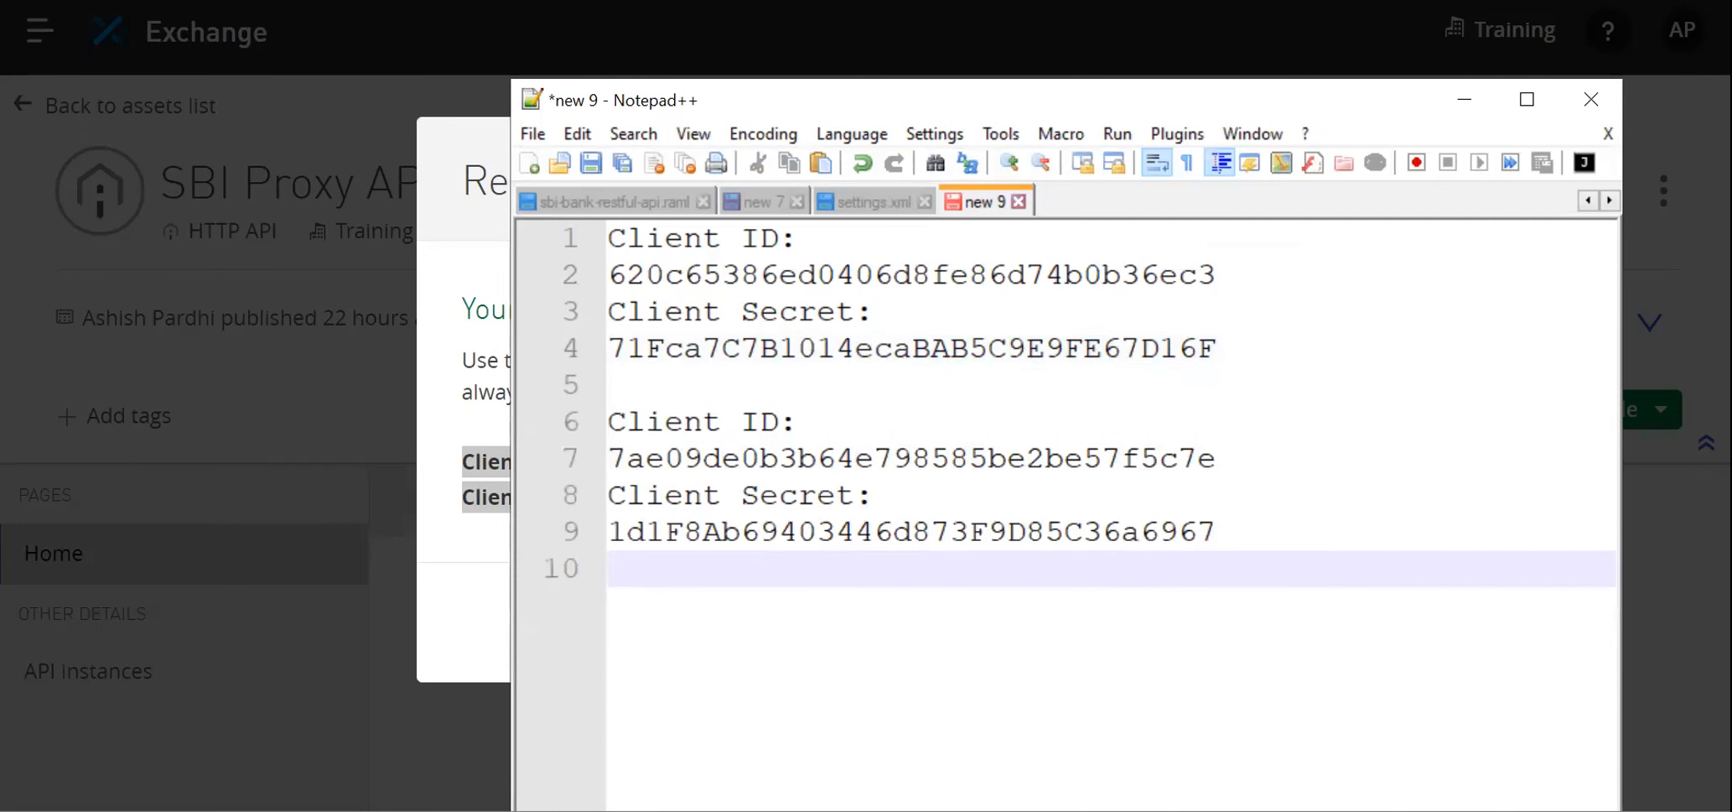
Switch to Postman, duplicate the GET customers request, and show the duplicate's headers.
key(alt+Tab)
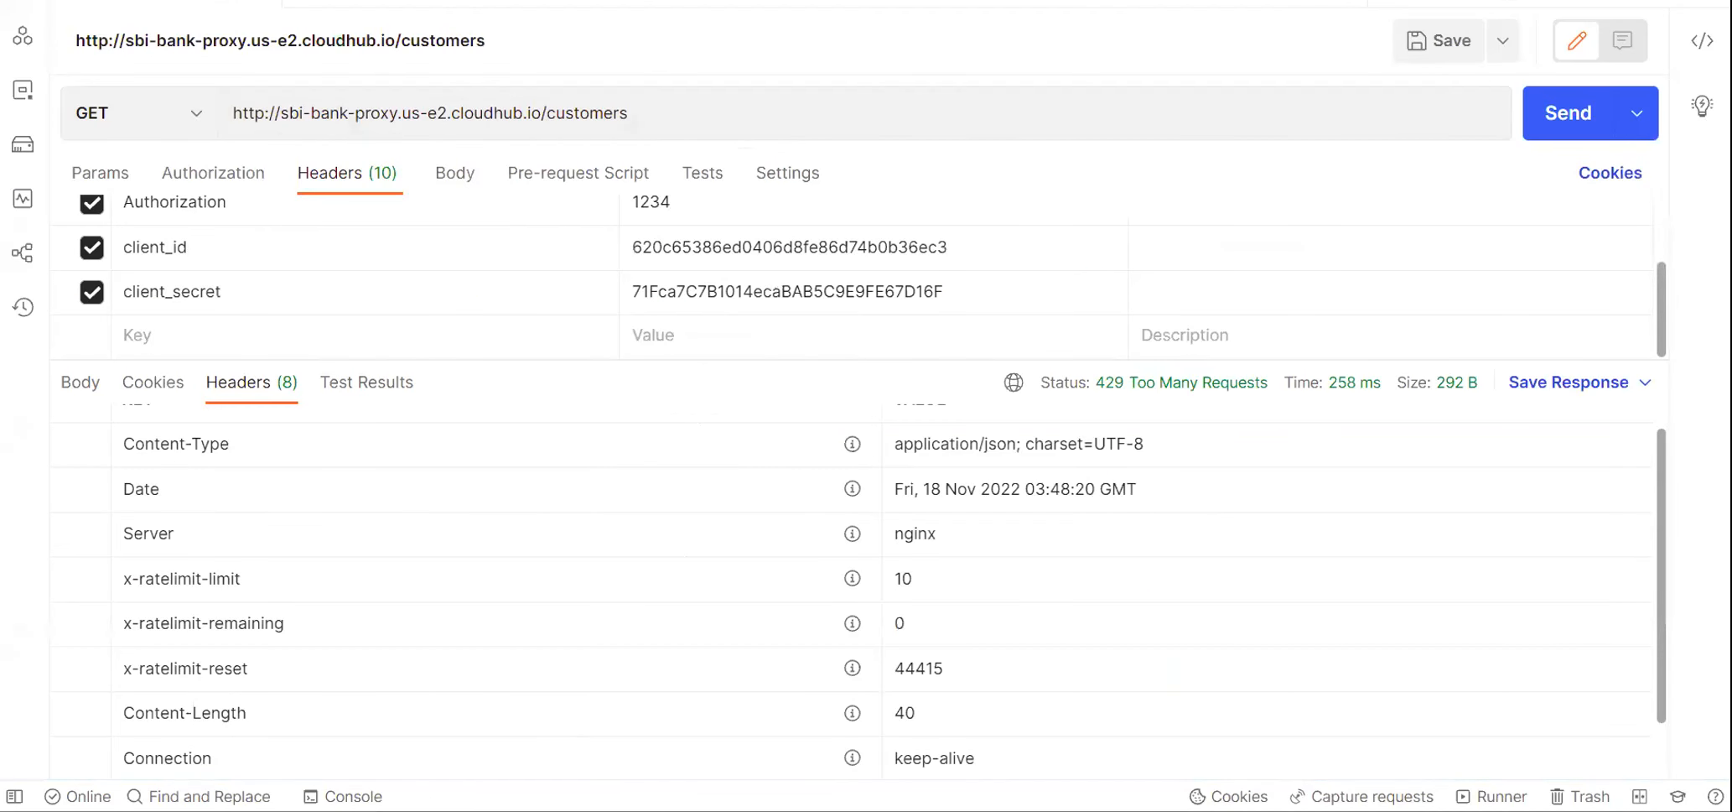
right_click(143, 1)
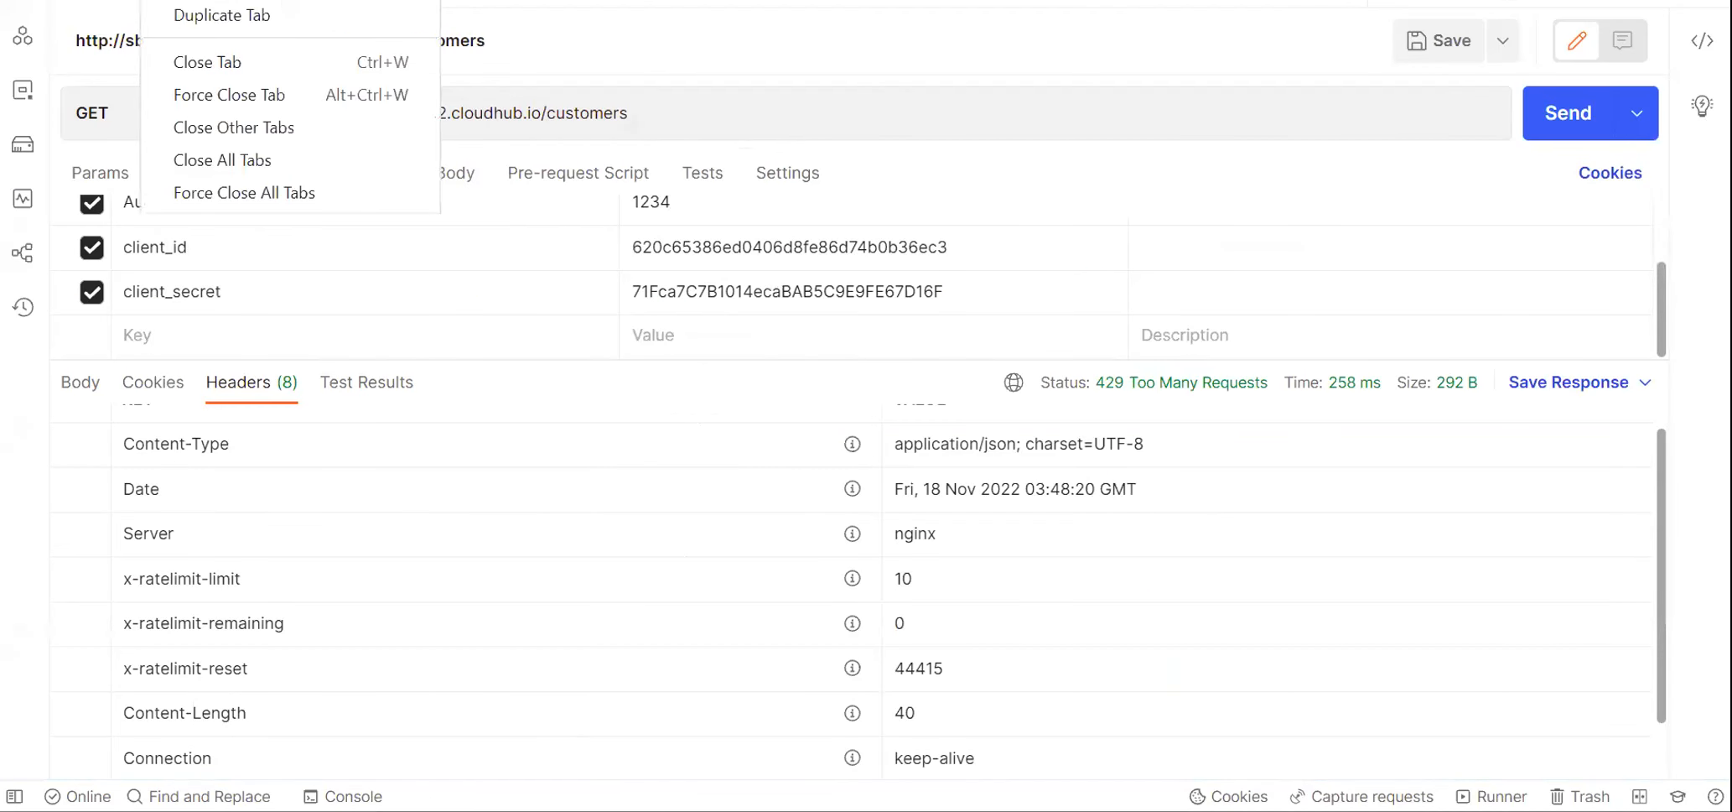
click(217, 25)
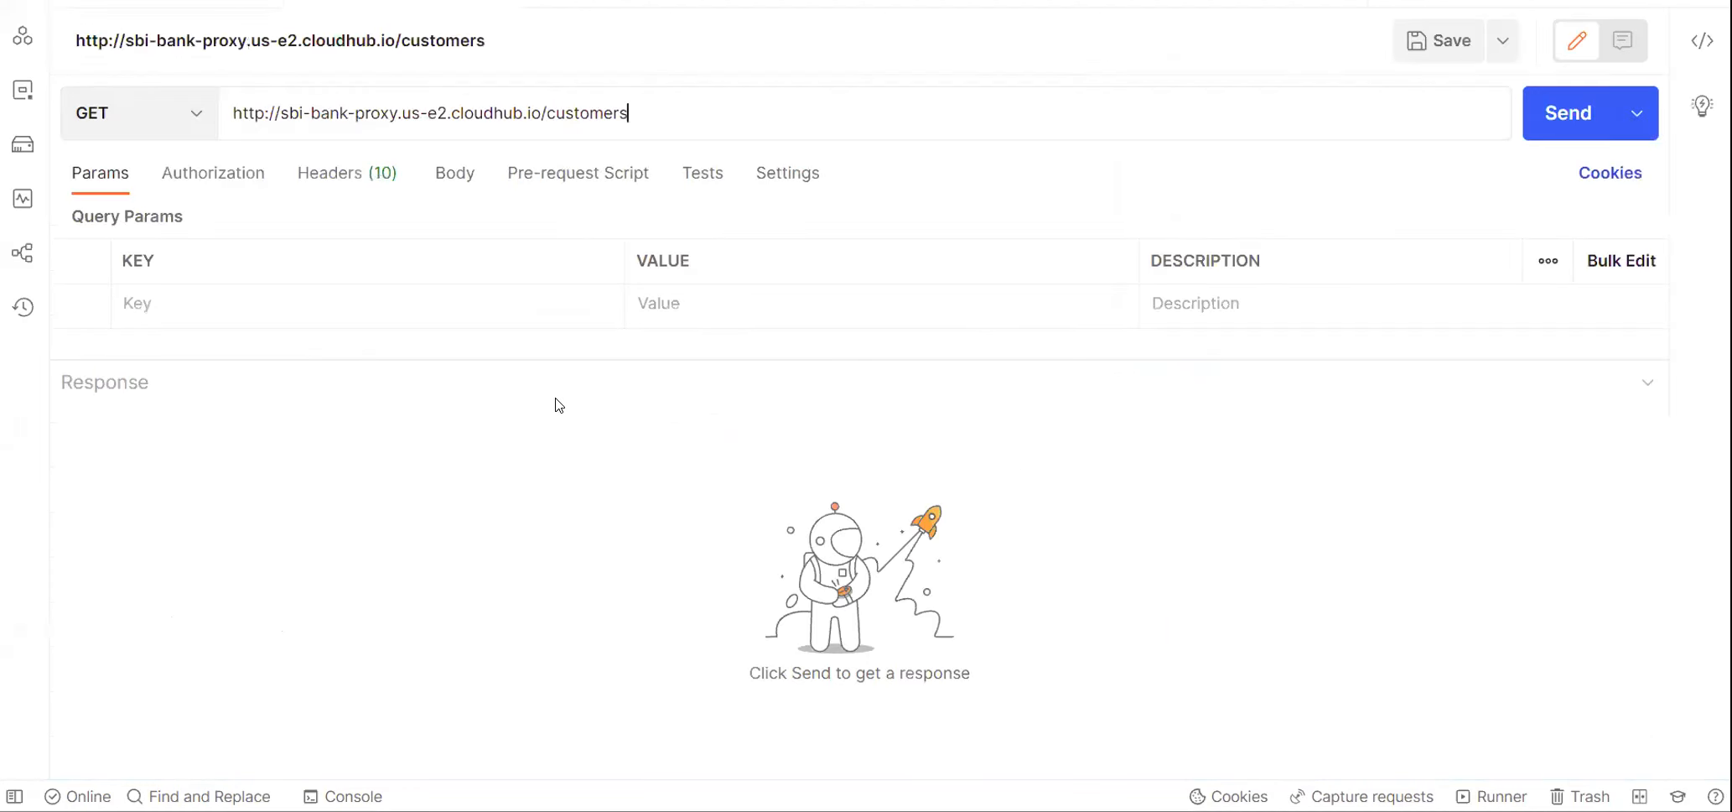
click(348, 172)
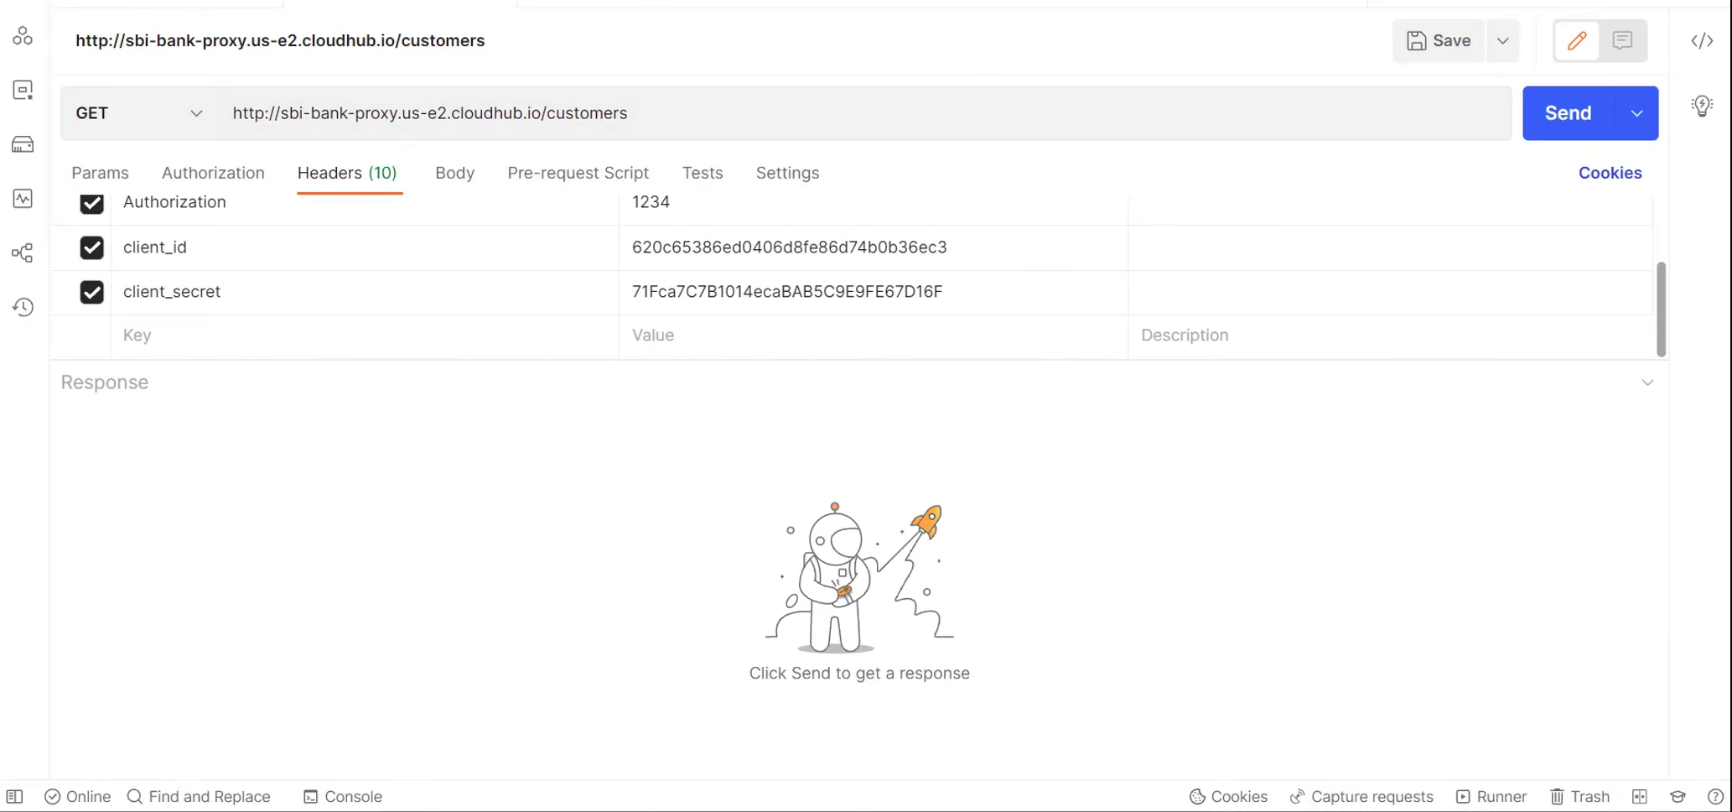
Replace the duplicated request's client_secret header value with Bank API Client 02's client secret from the Notepad++ notes.
key(alt+Tab)
drag(1237, 531, 534, 536)
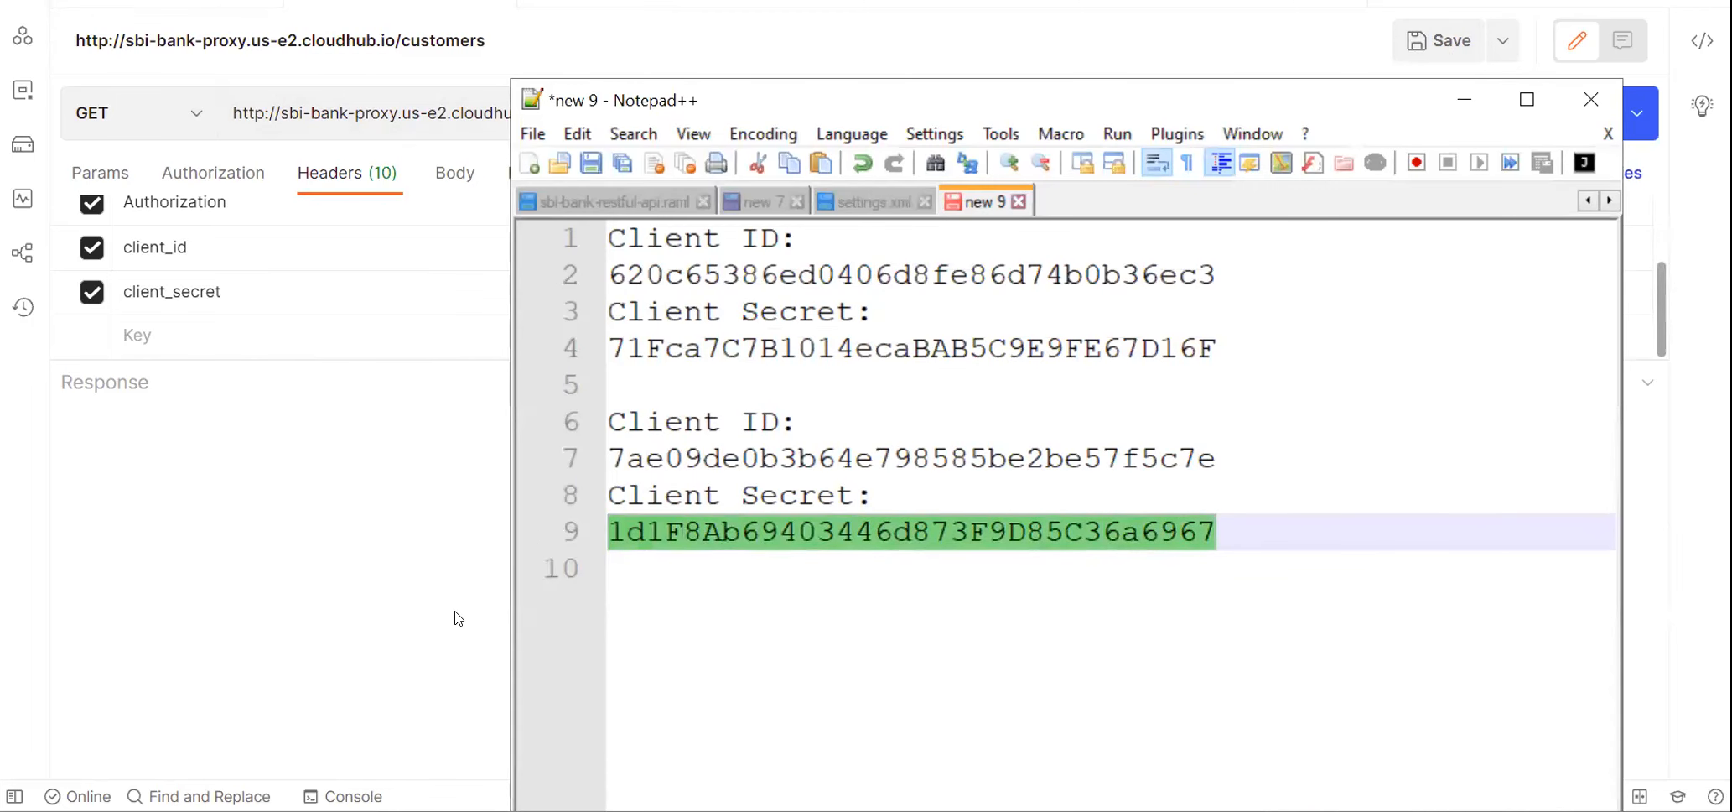
click(349, 406)
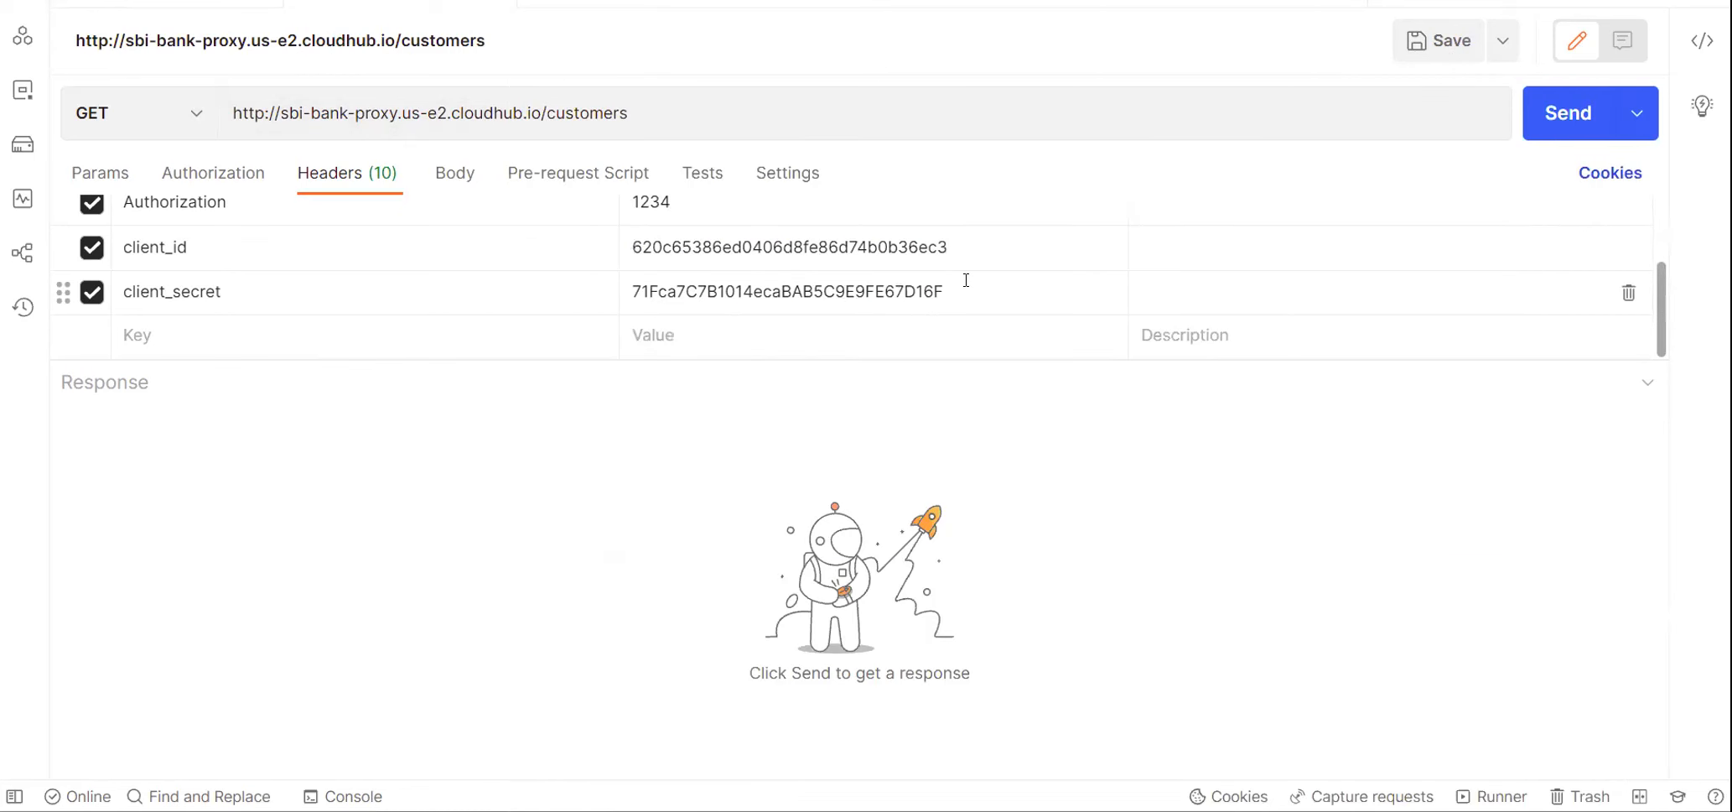
drag(964, 291, 540, 291)
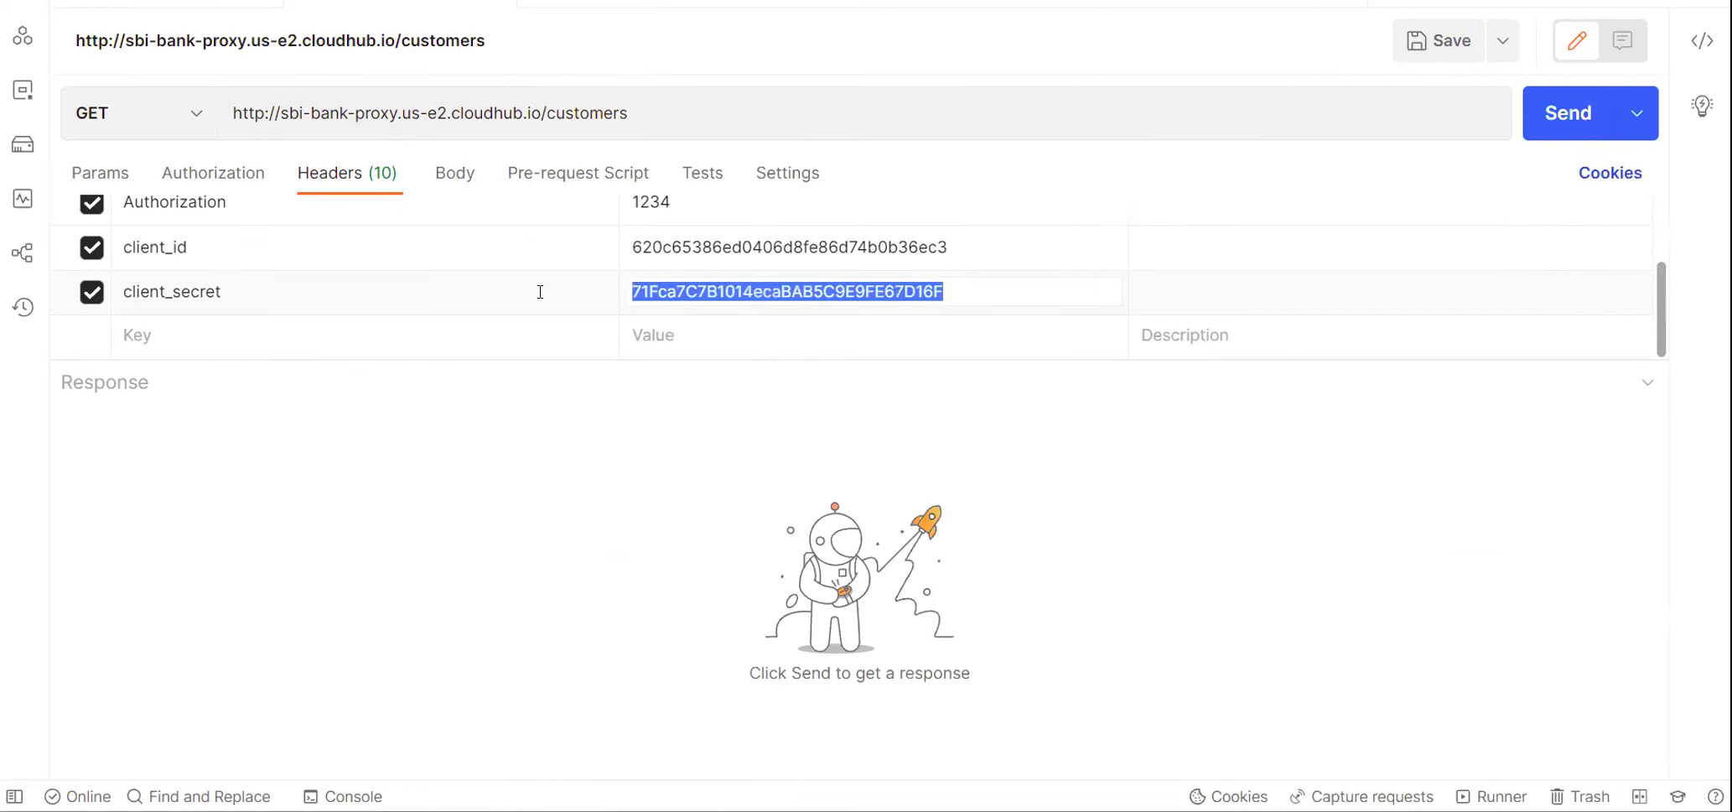
key(ctrl+v)
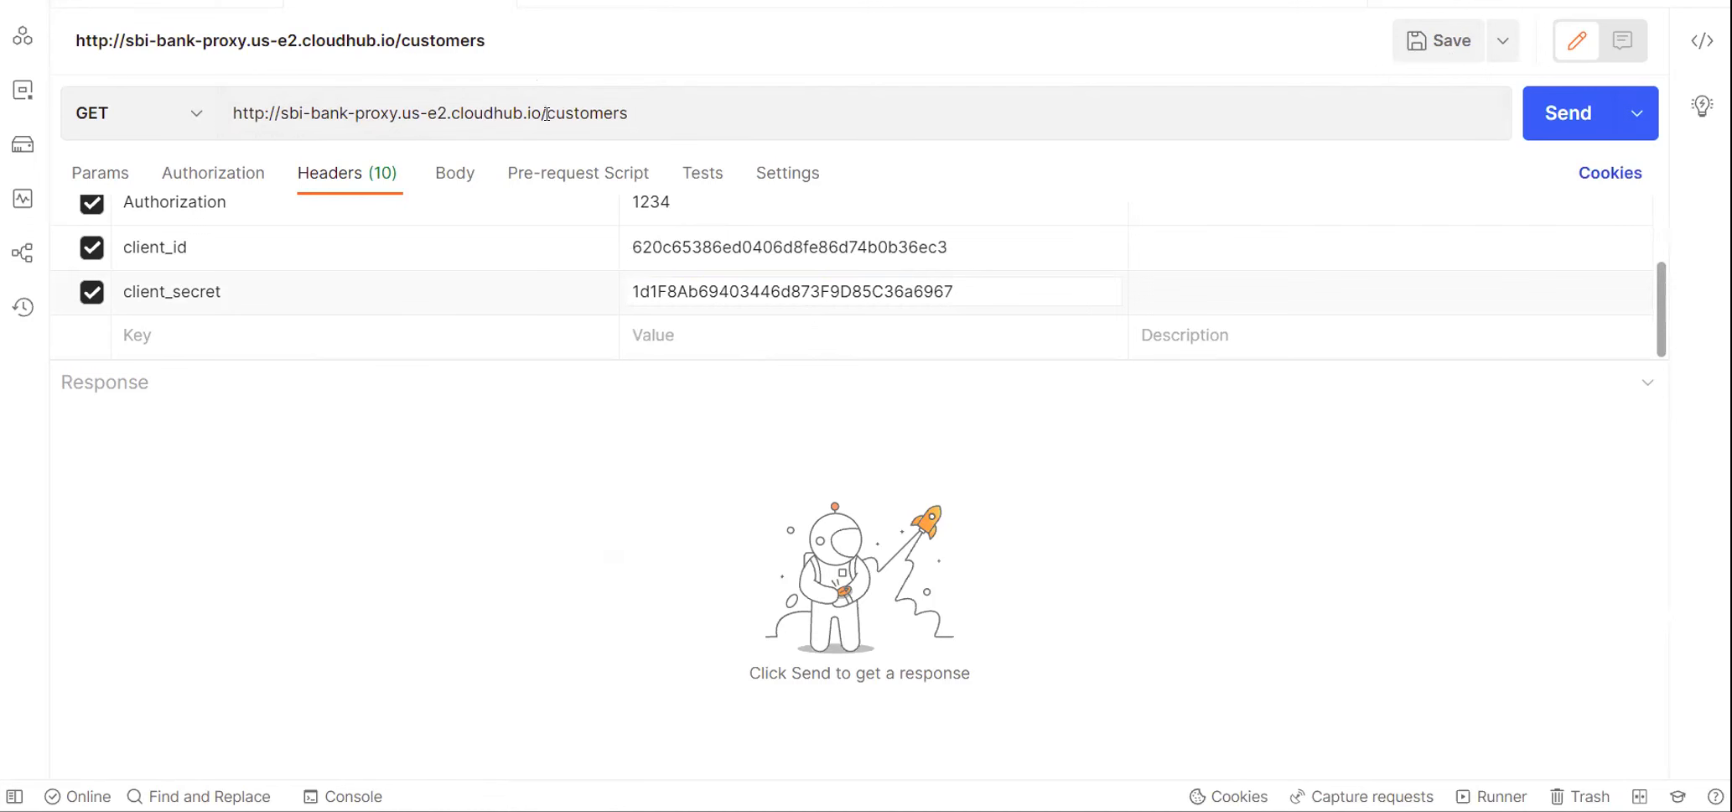
Replace the duplicated request's client_id header value with Bank API Client 02's client ID from the Notepad++ notes.
key(alt+Tab)
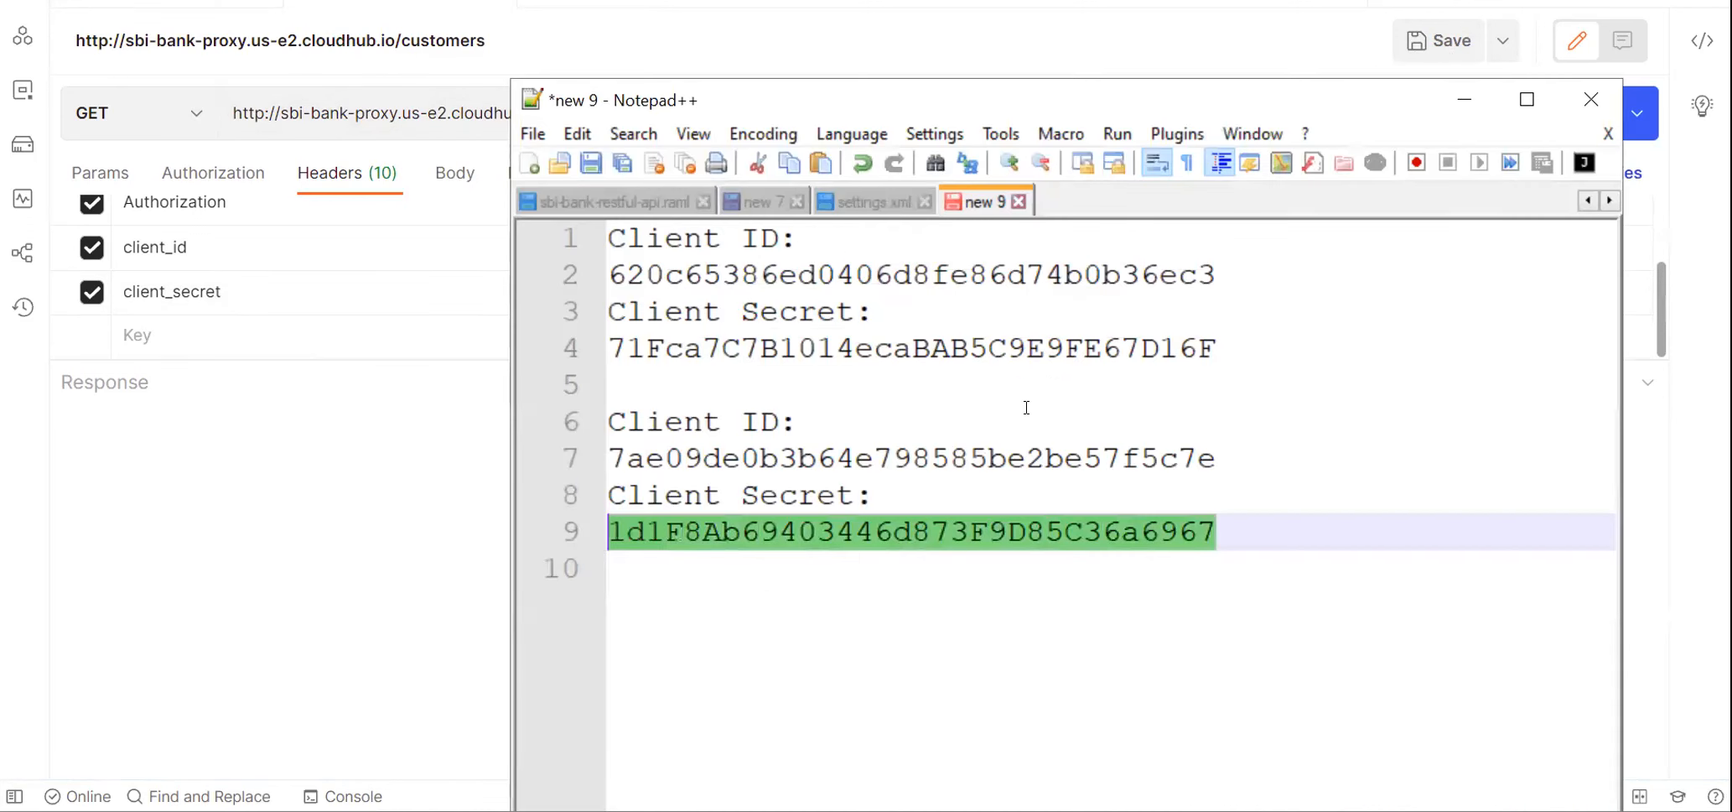
drag(1224, 457, 555, 461)
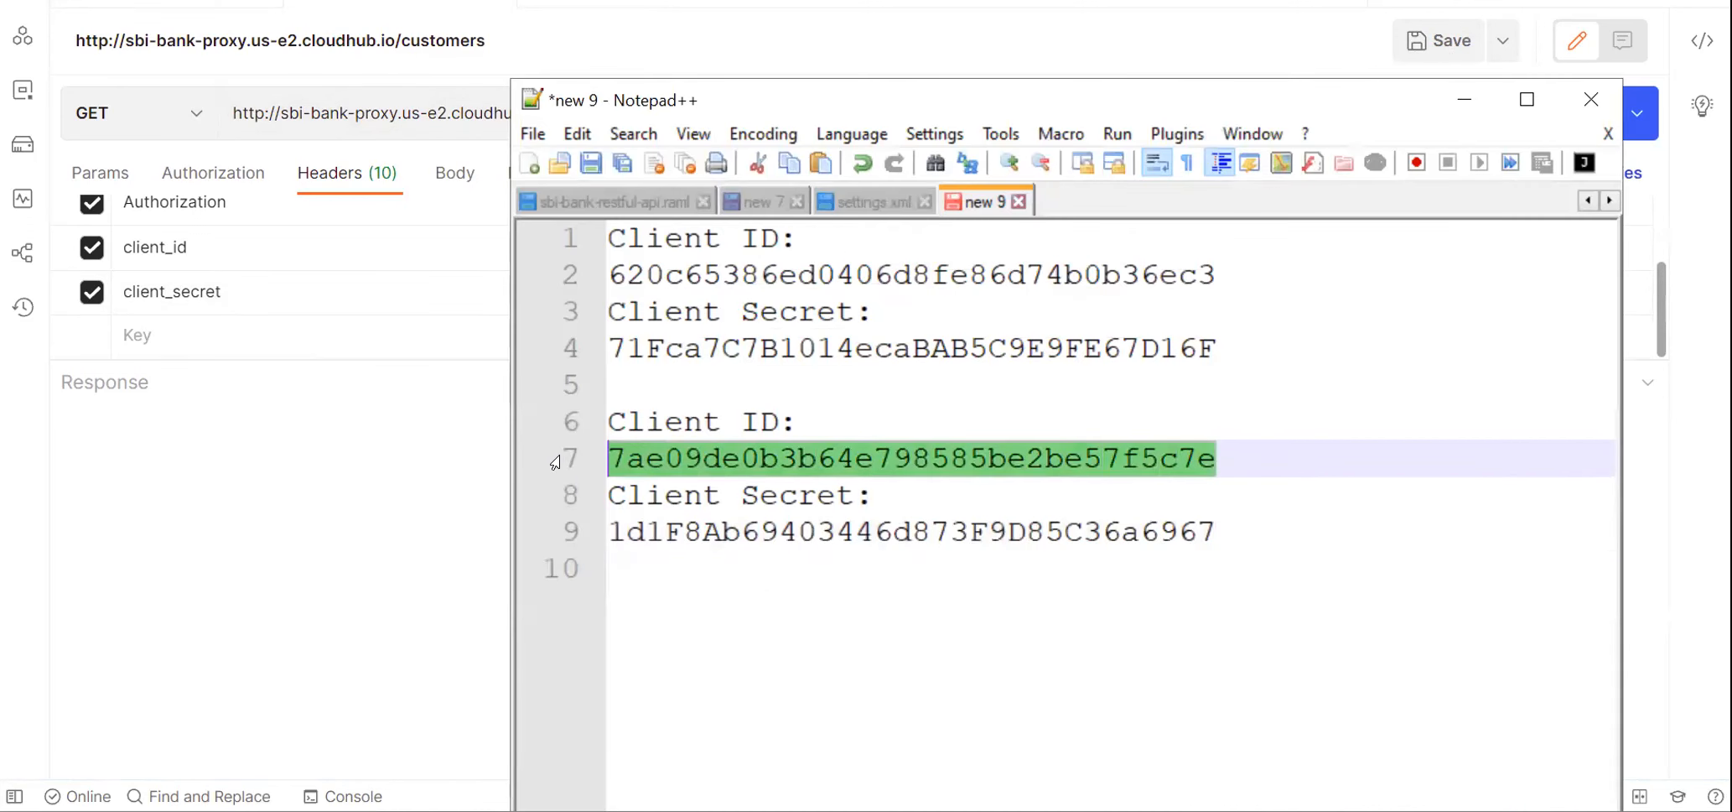
key(alt+Tab)
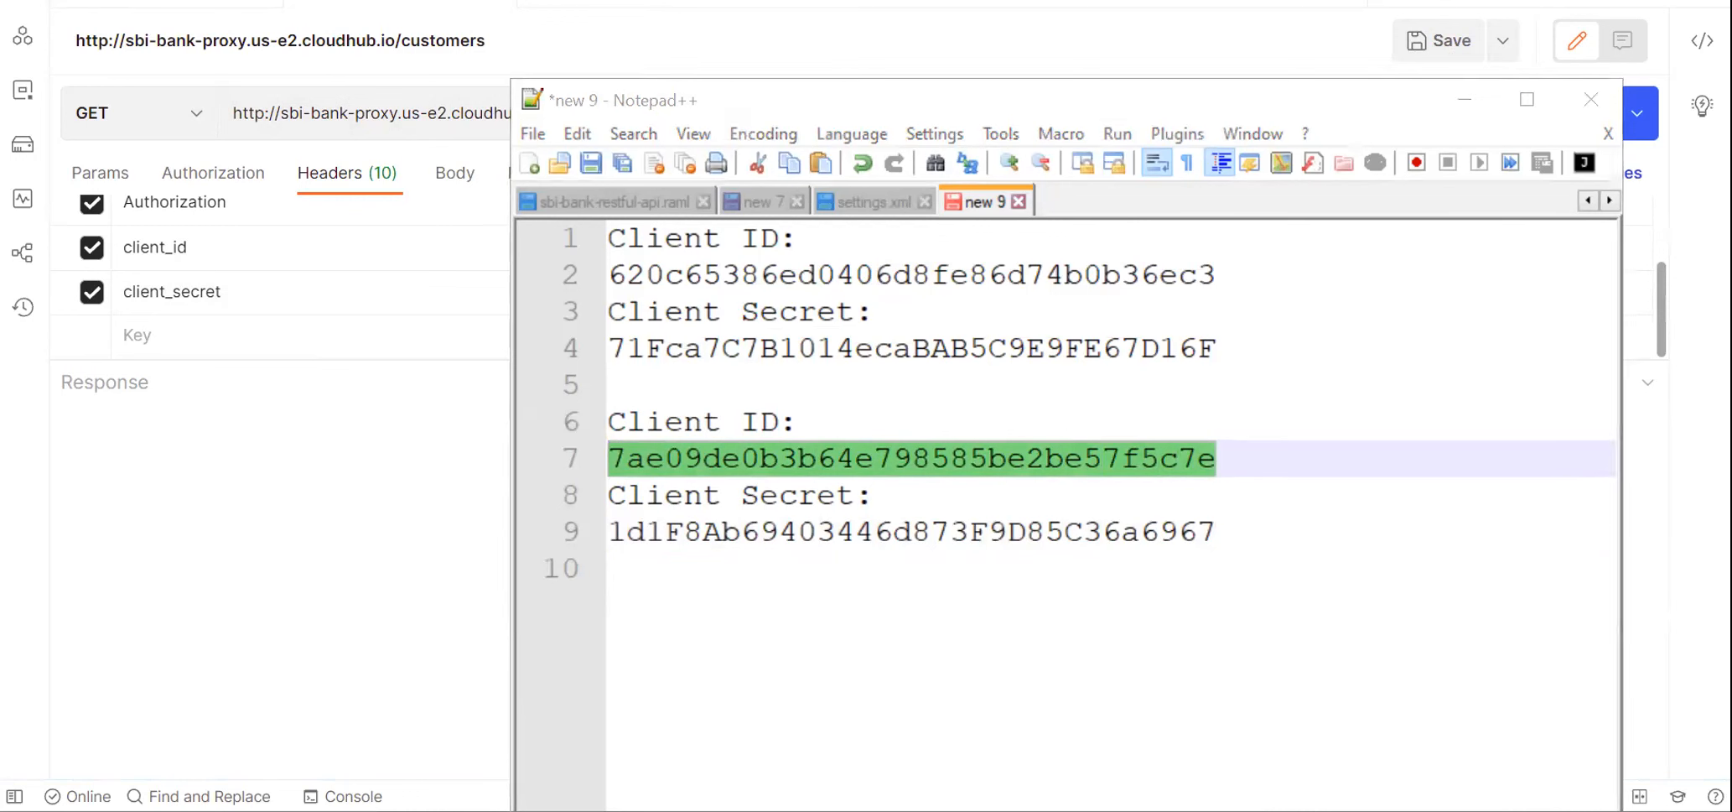
click(960, 240)
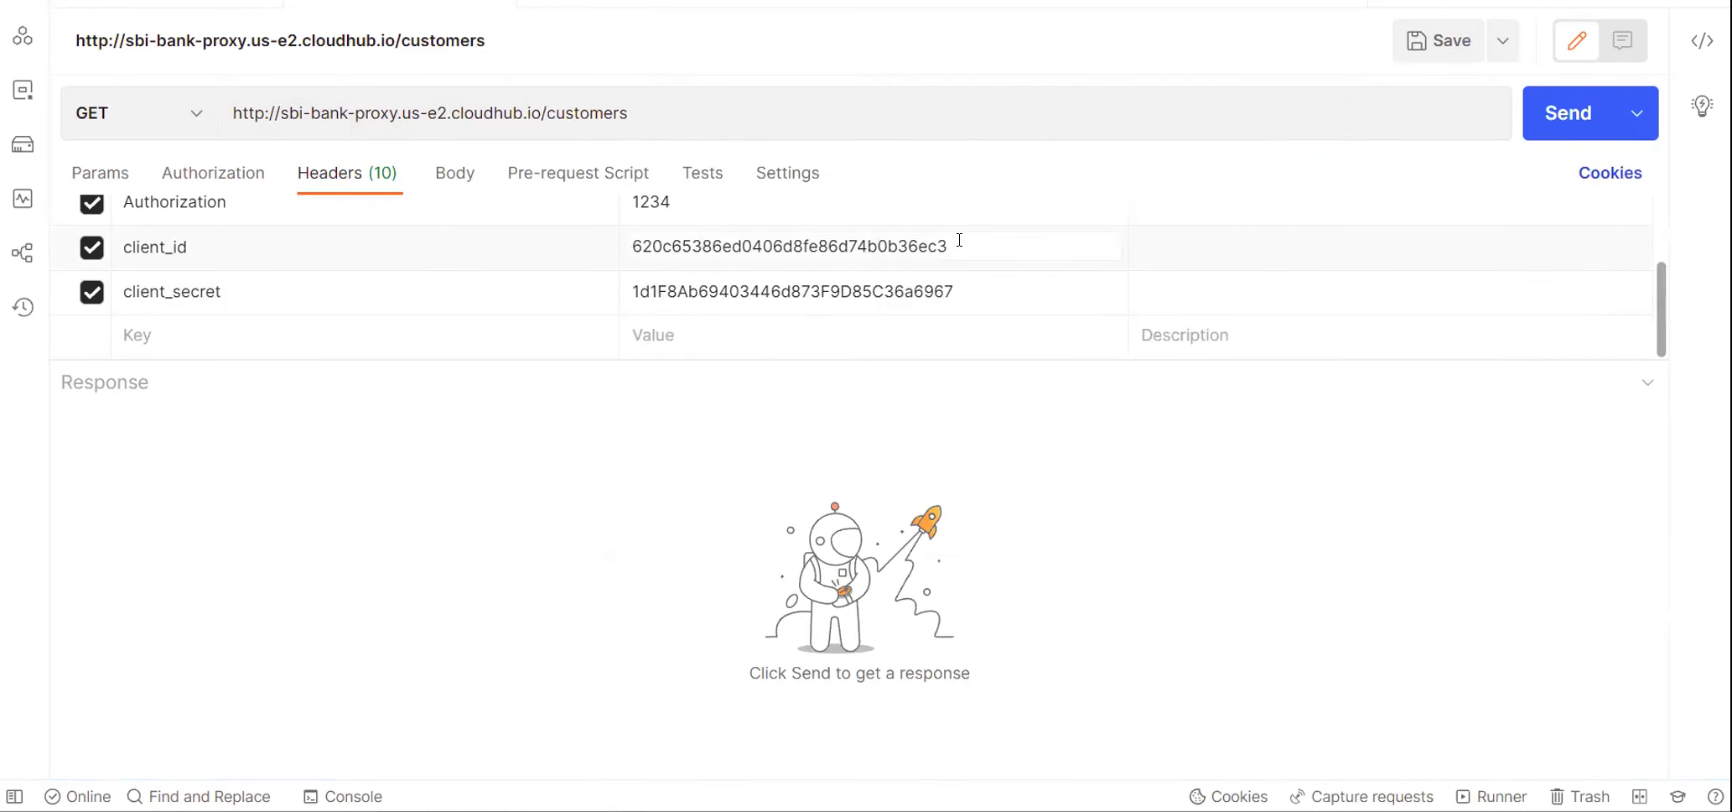
key(ctrl+a)
key(ctrl+v)
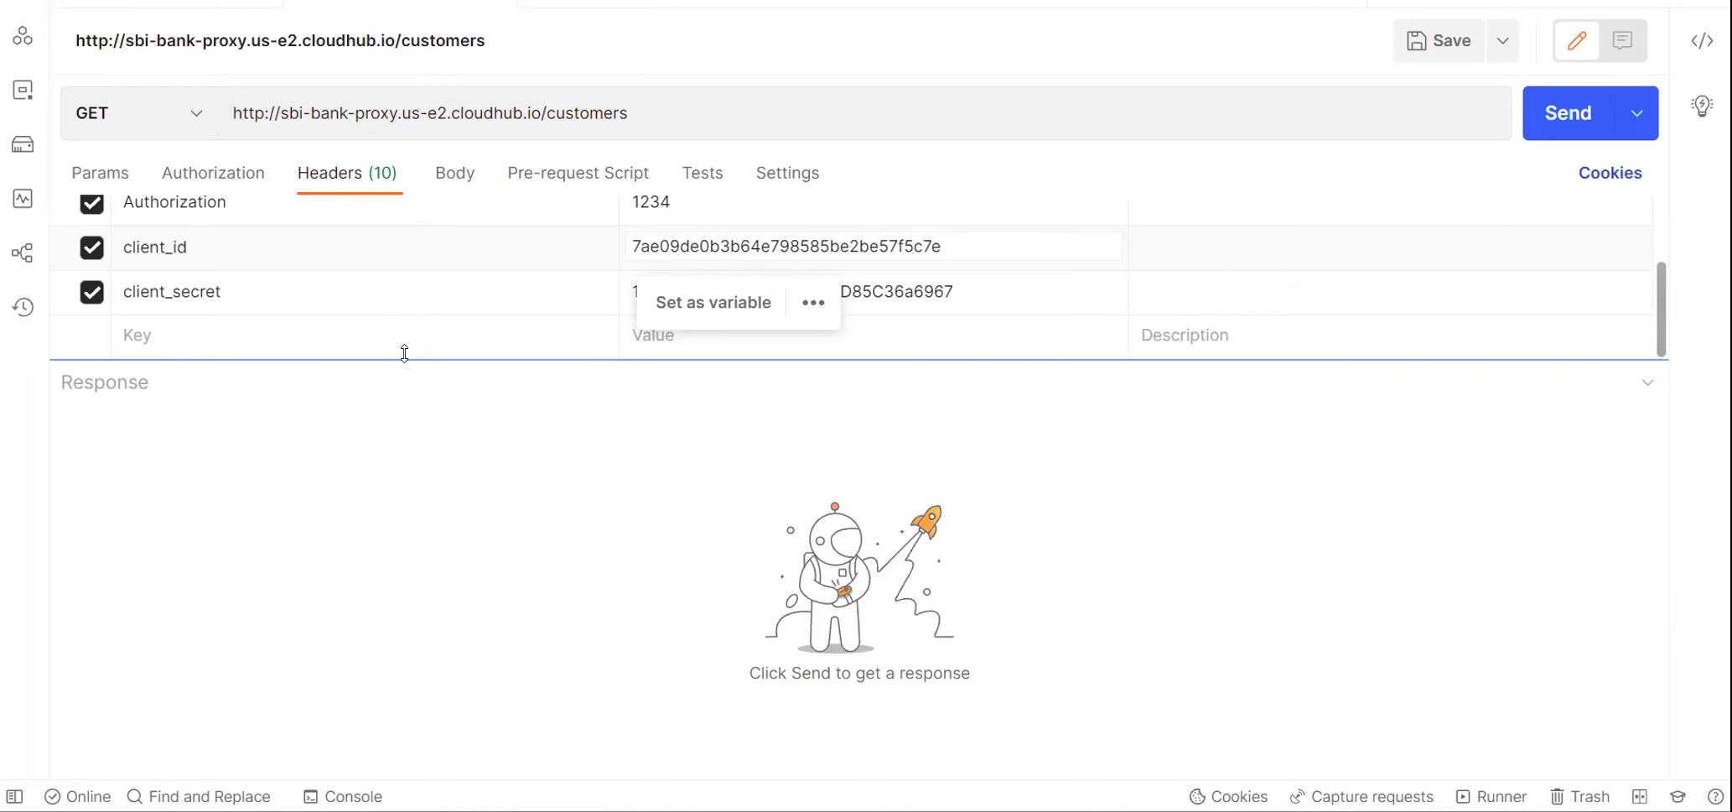
click(545, 445)
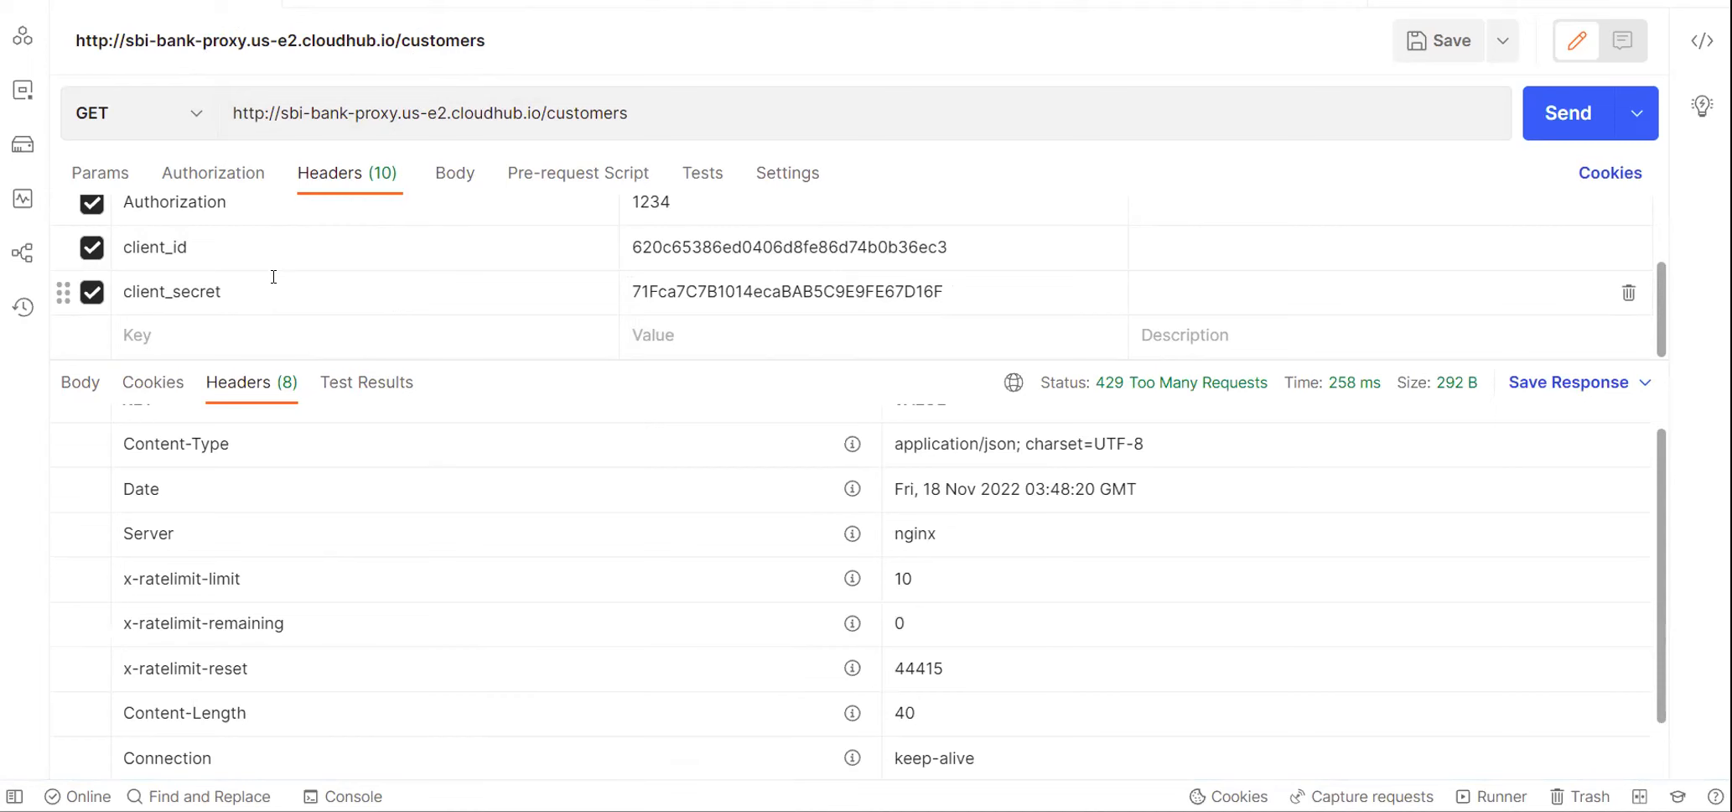
In the original GET customers request, view the response body, resend the request and show the response headers.
click(81, 383)
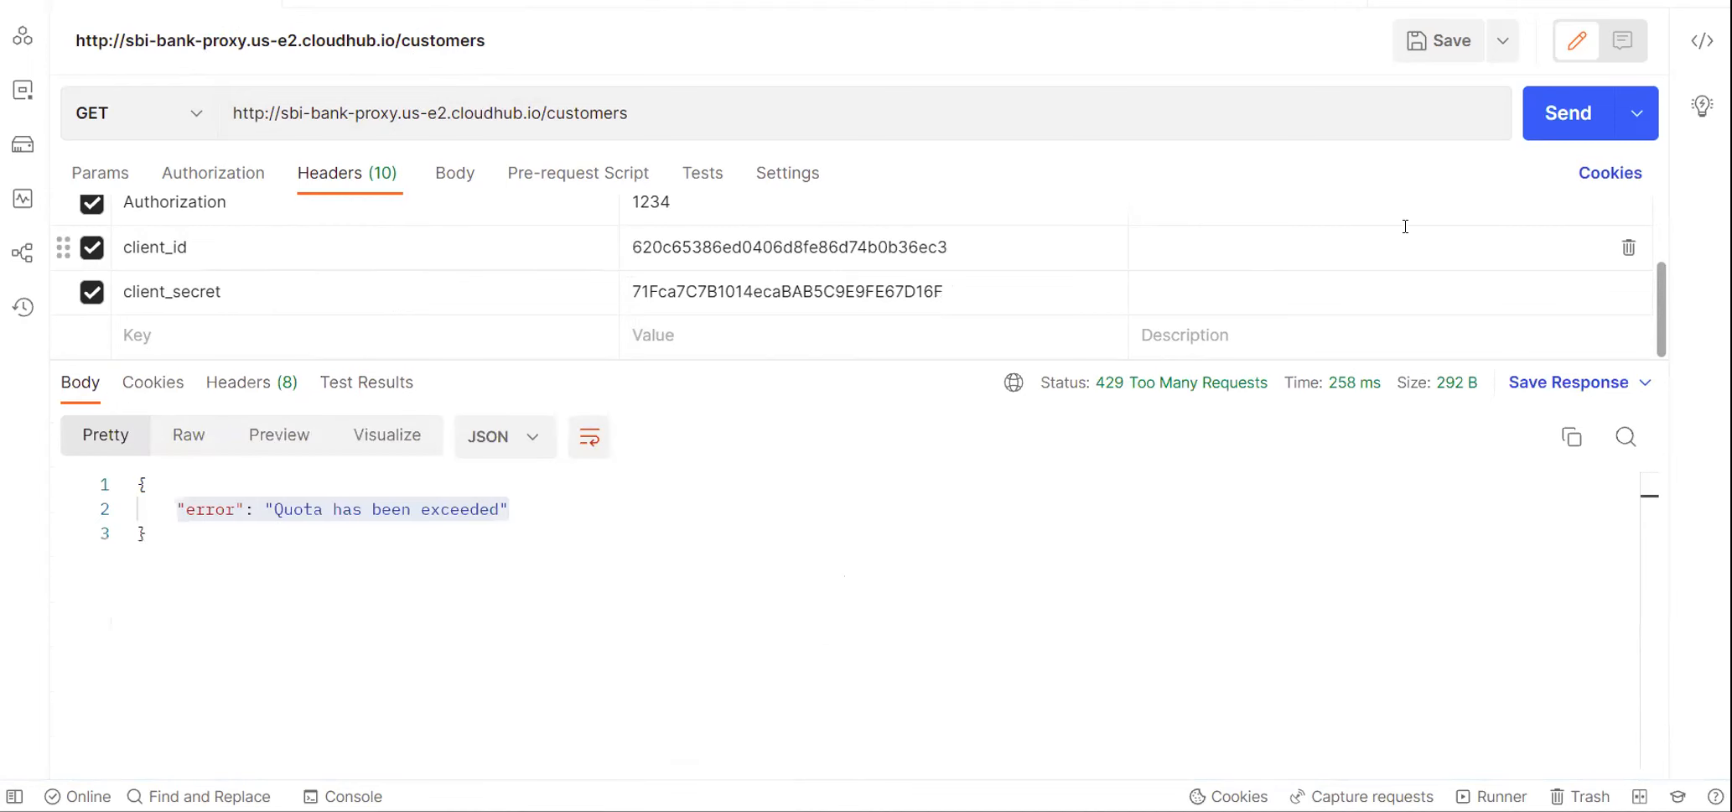
click(1562, 125)
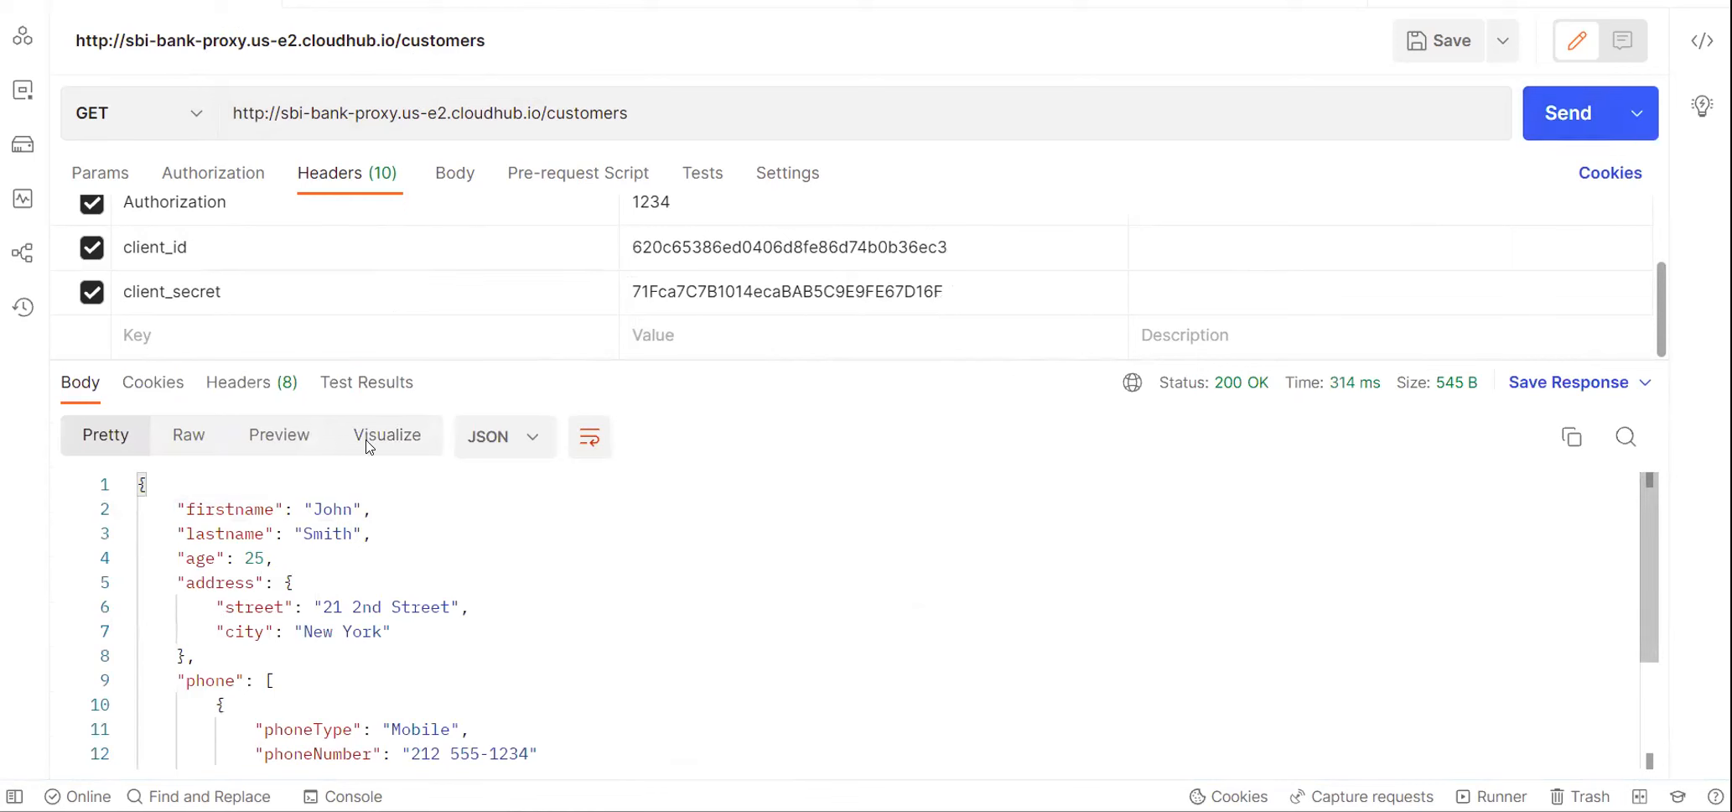
click(252, 383)
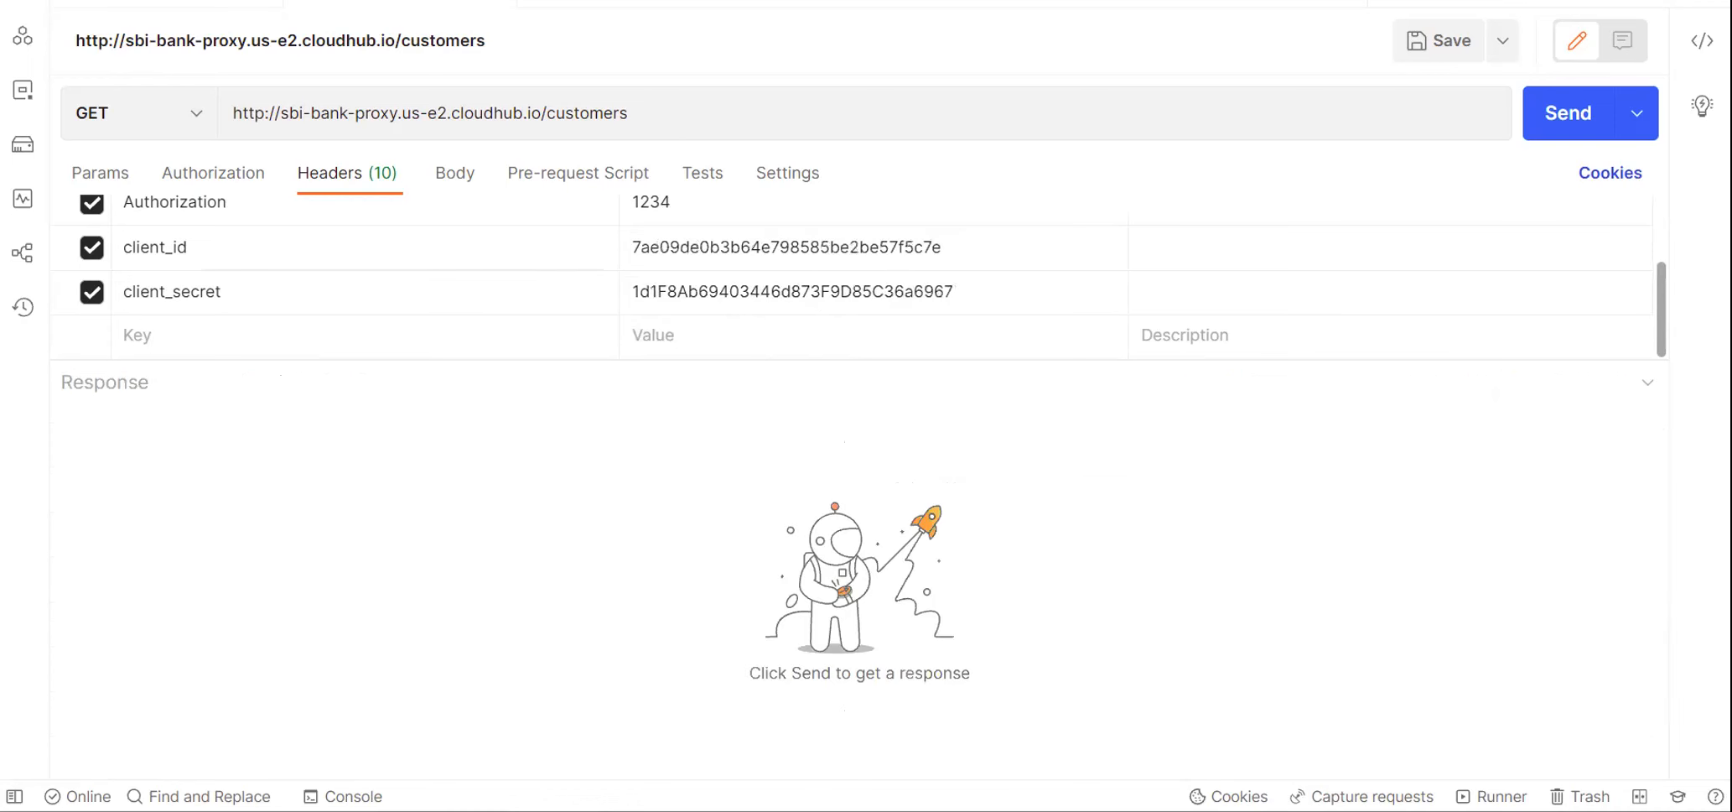
Send the GET customers request with Bank API Client 02's credentials several times and show the response headers.
click(1557, 115)
click(1557, 114)
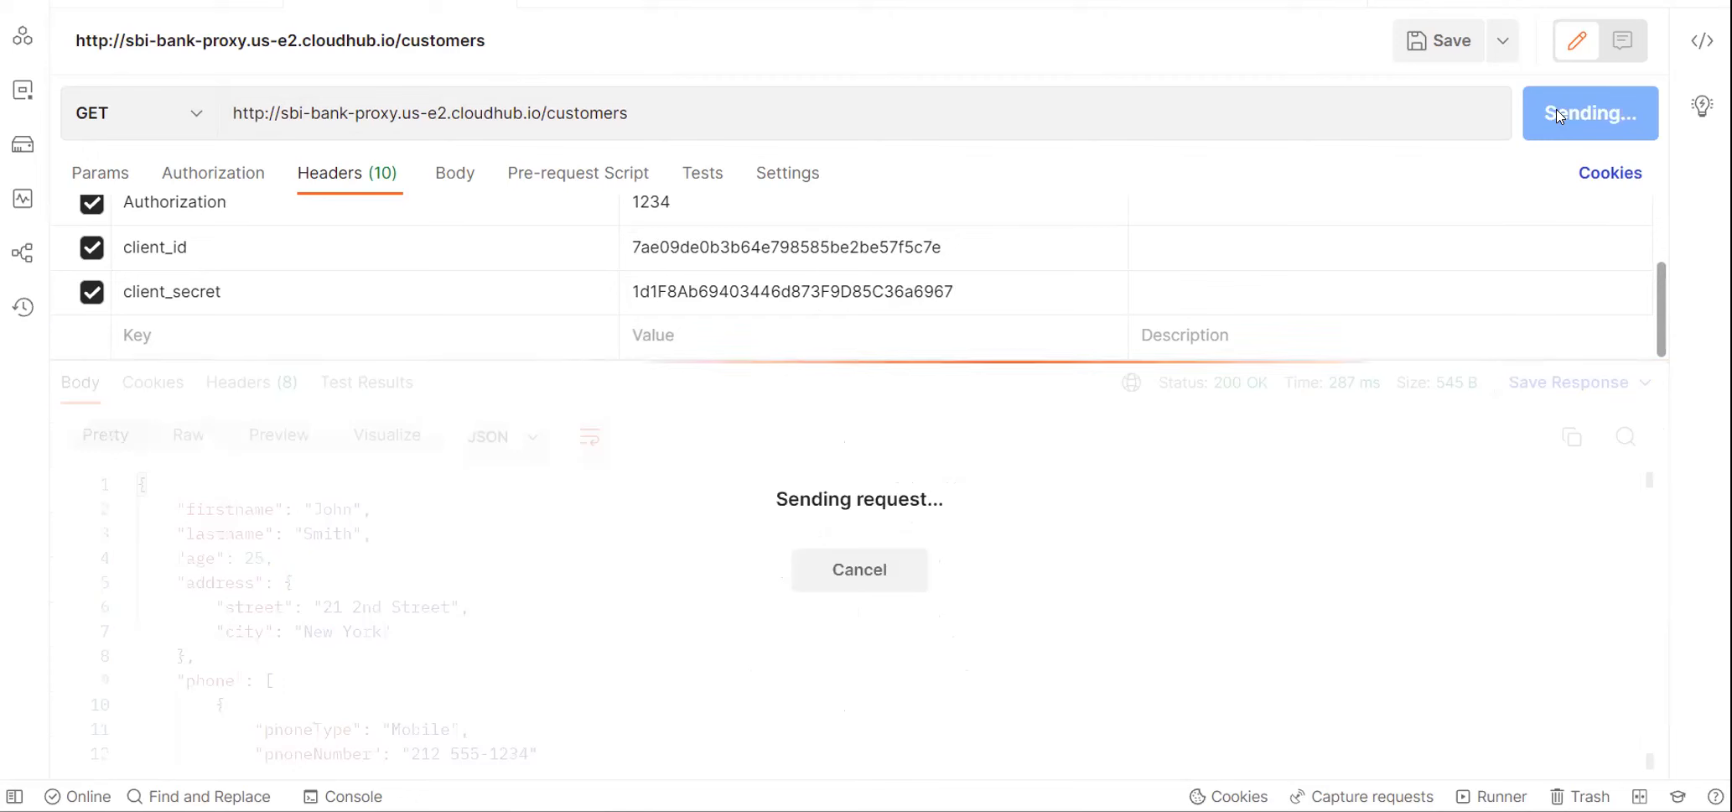
click(1558, 115)
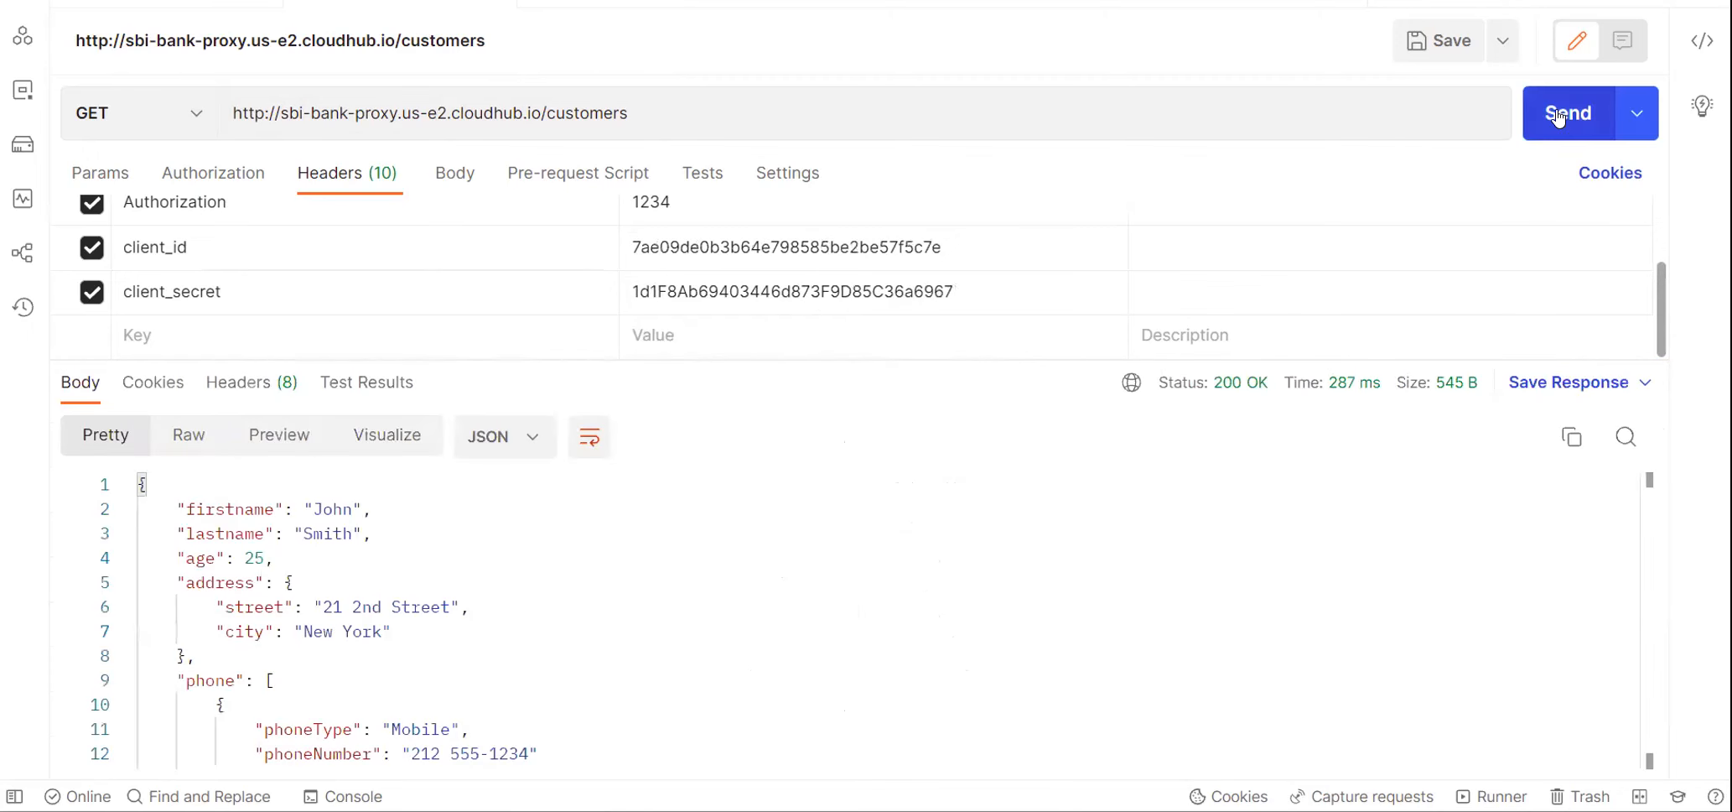
click(1558, 115)
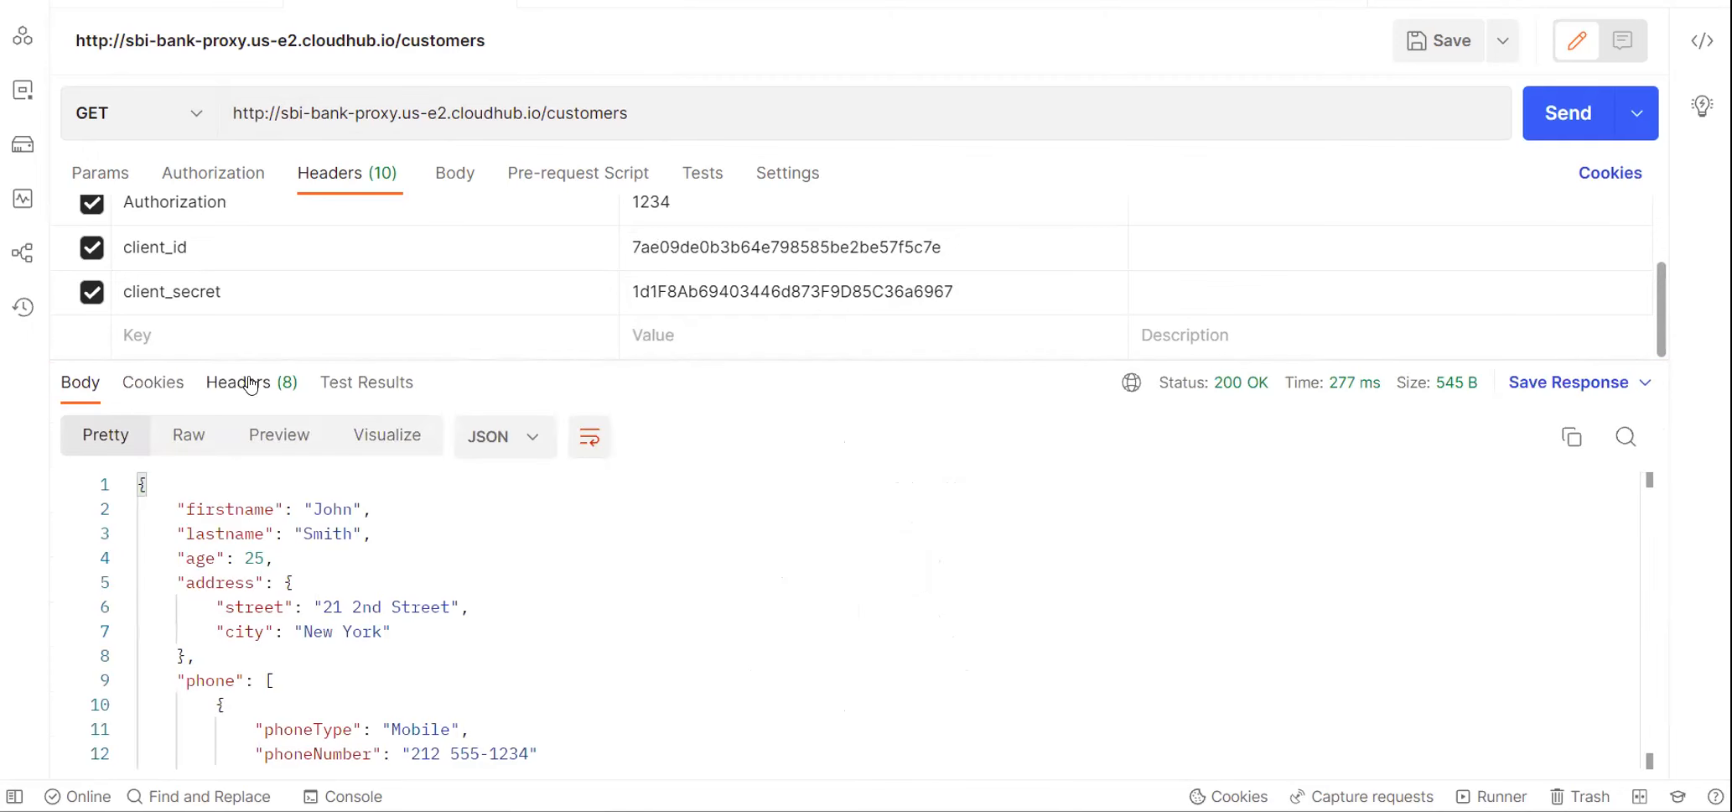
click(251, 383)
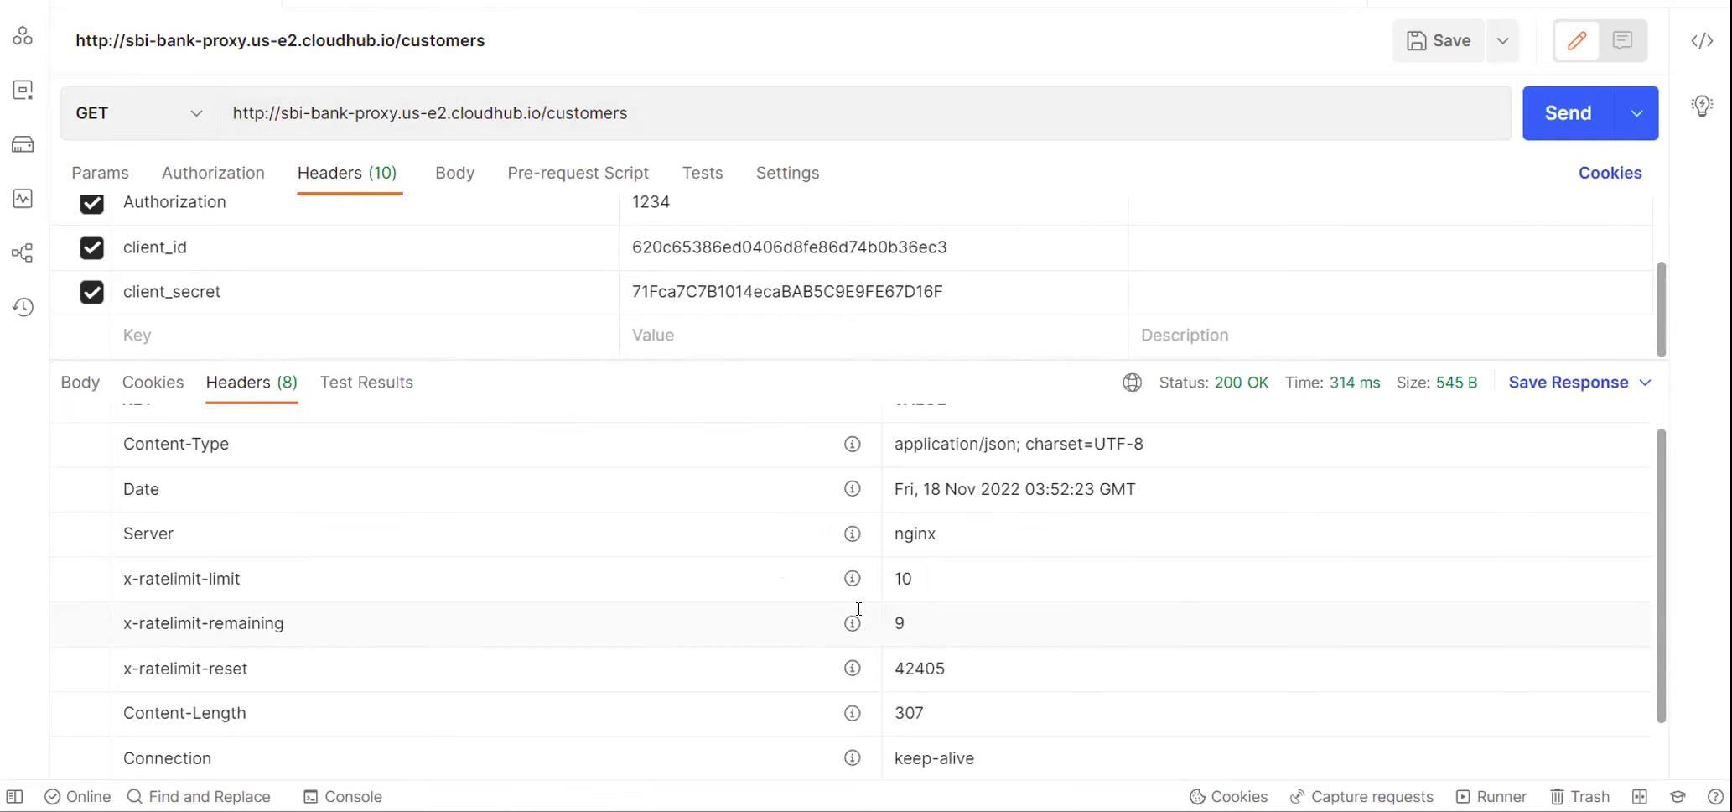
Send the original GET customers request with the first client's credentials repeatedly to test its rate limit.
click(1570, 113)
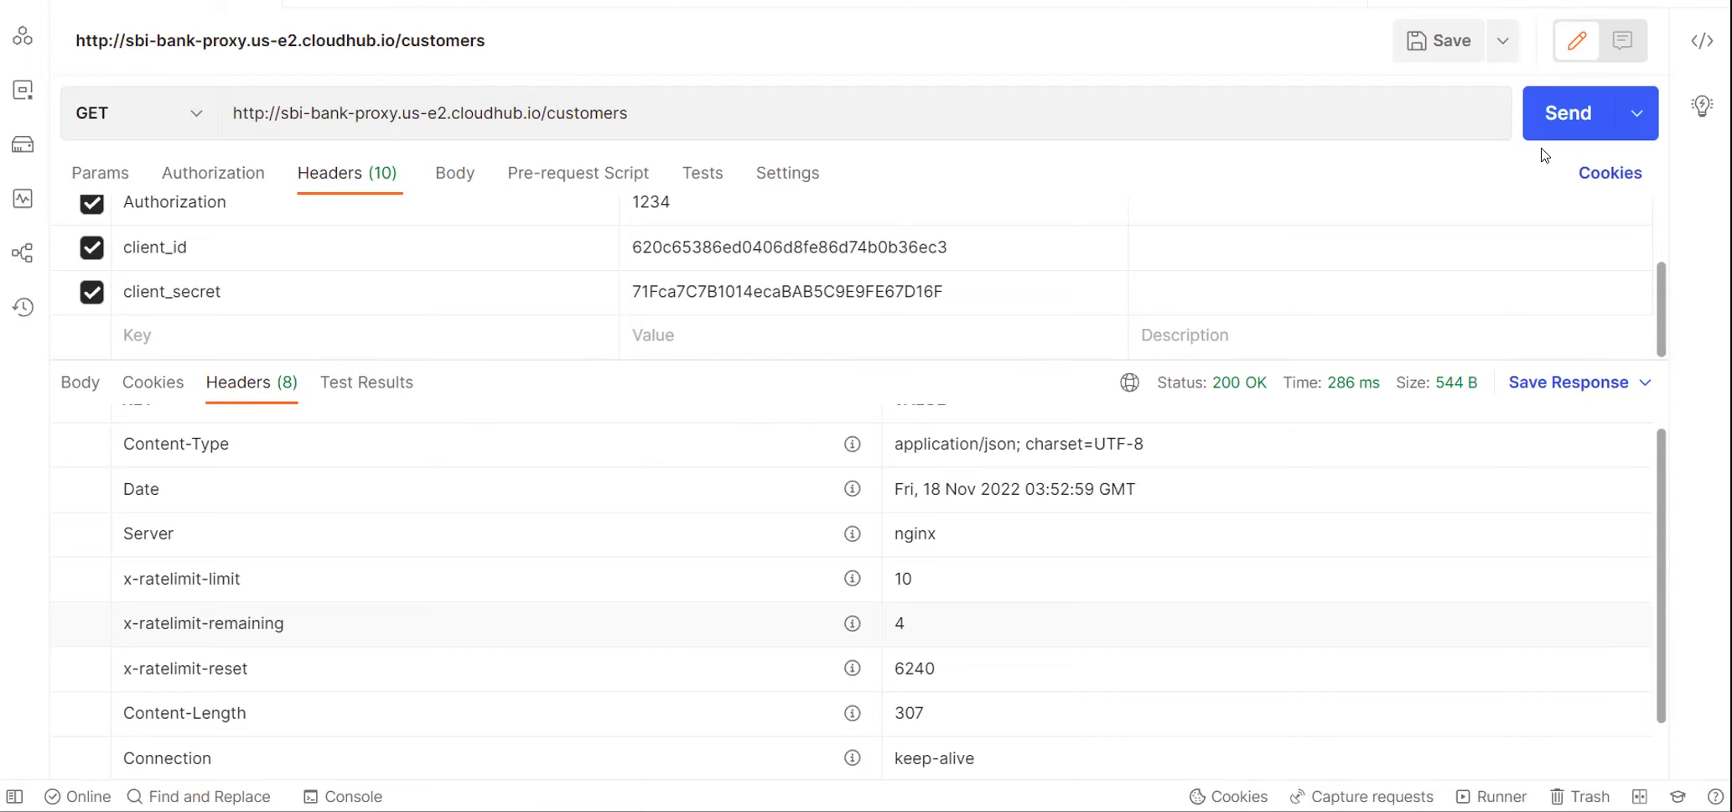
click(1557, 109)
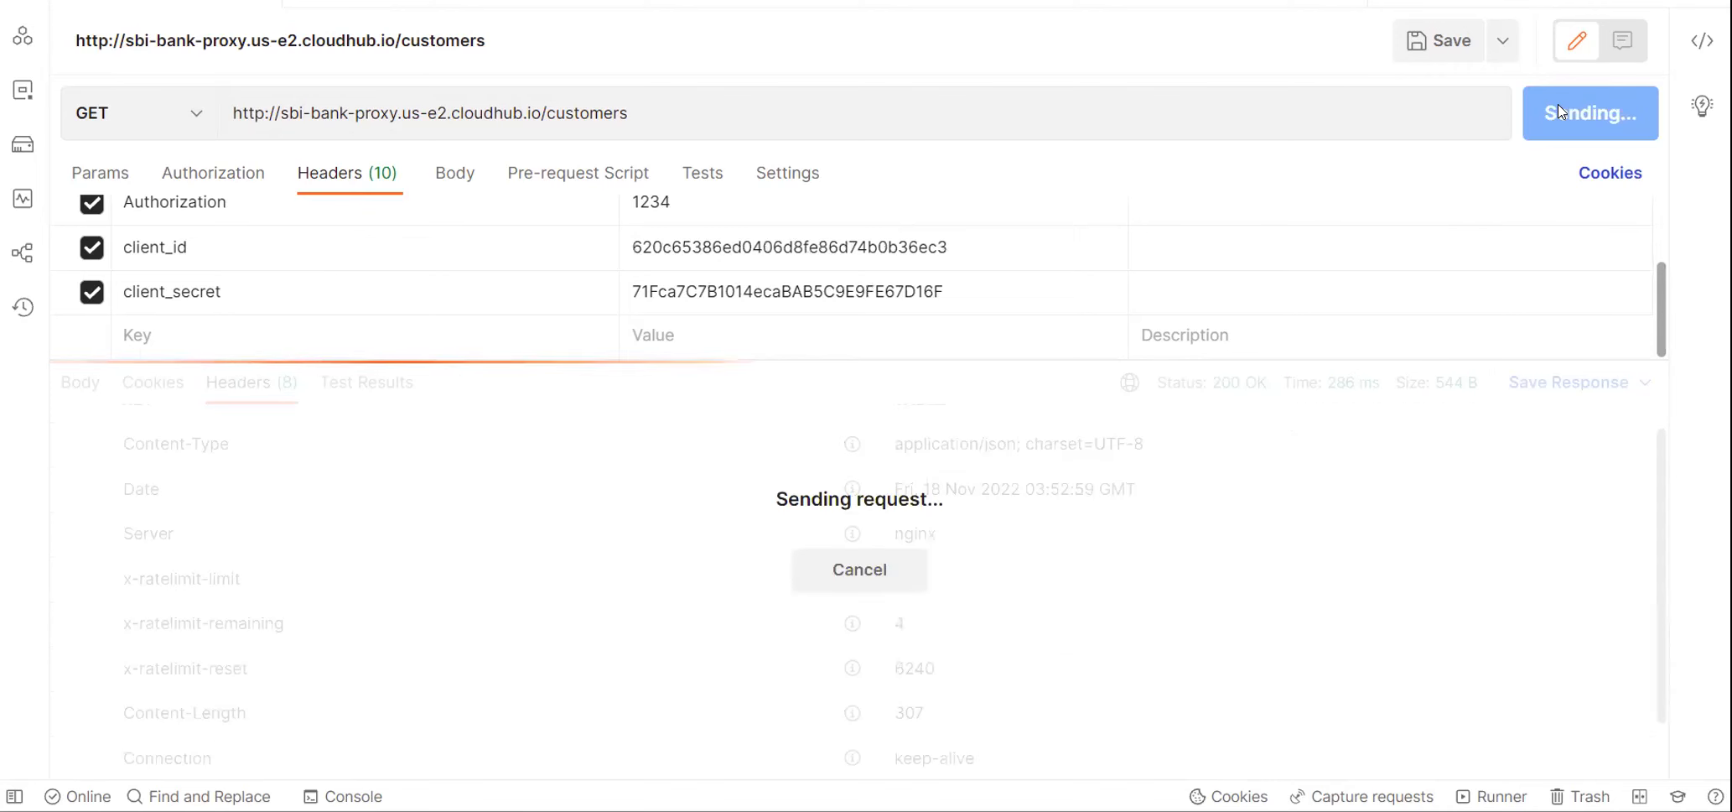
click(1558, 111)
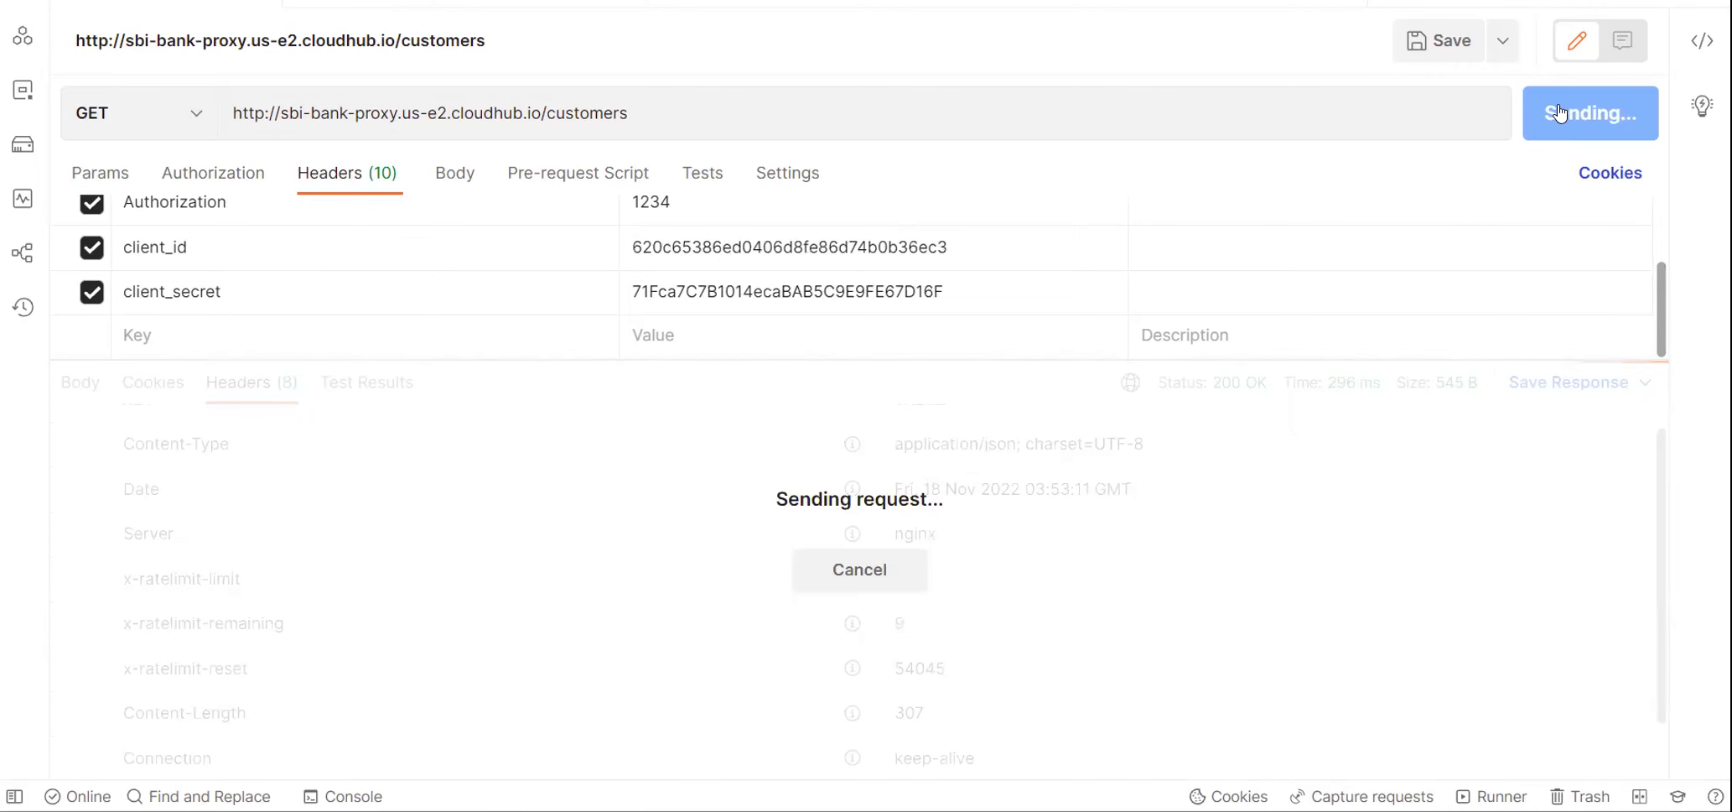
click(1559, 111)
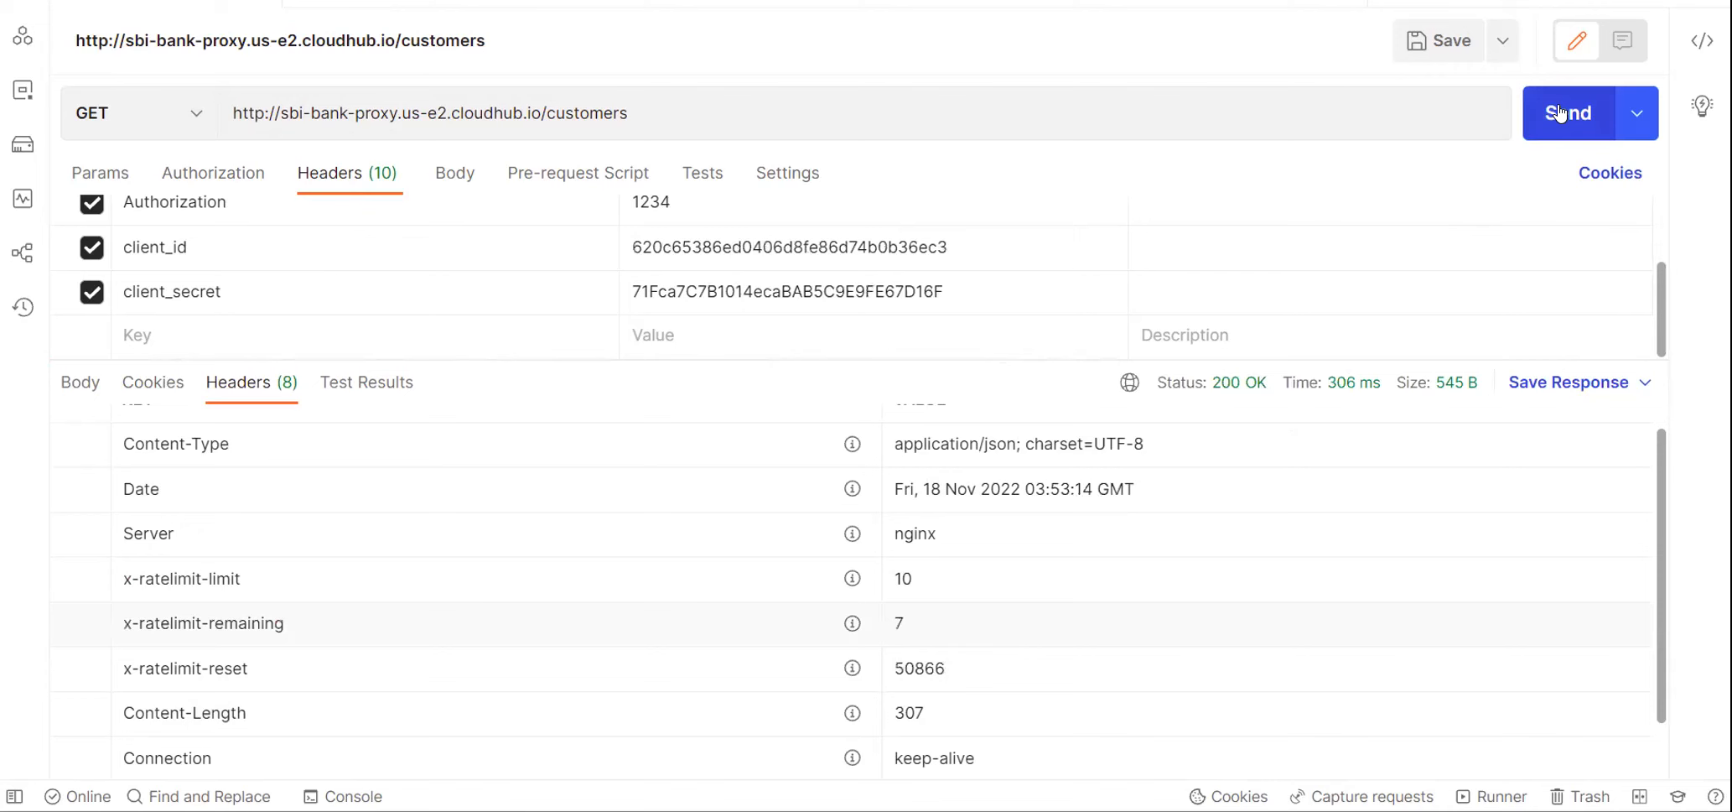
click(1559, 111)
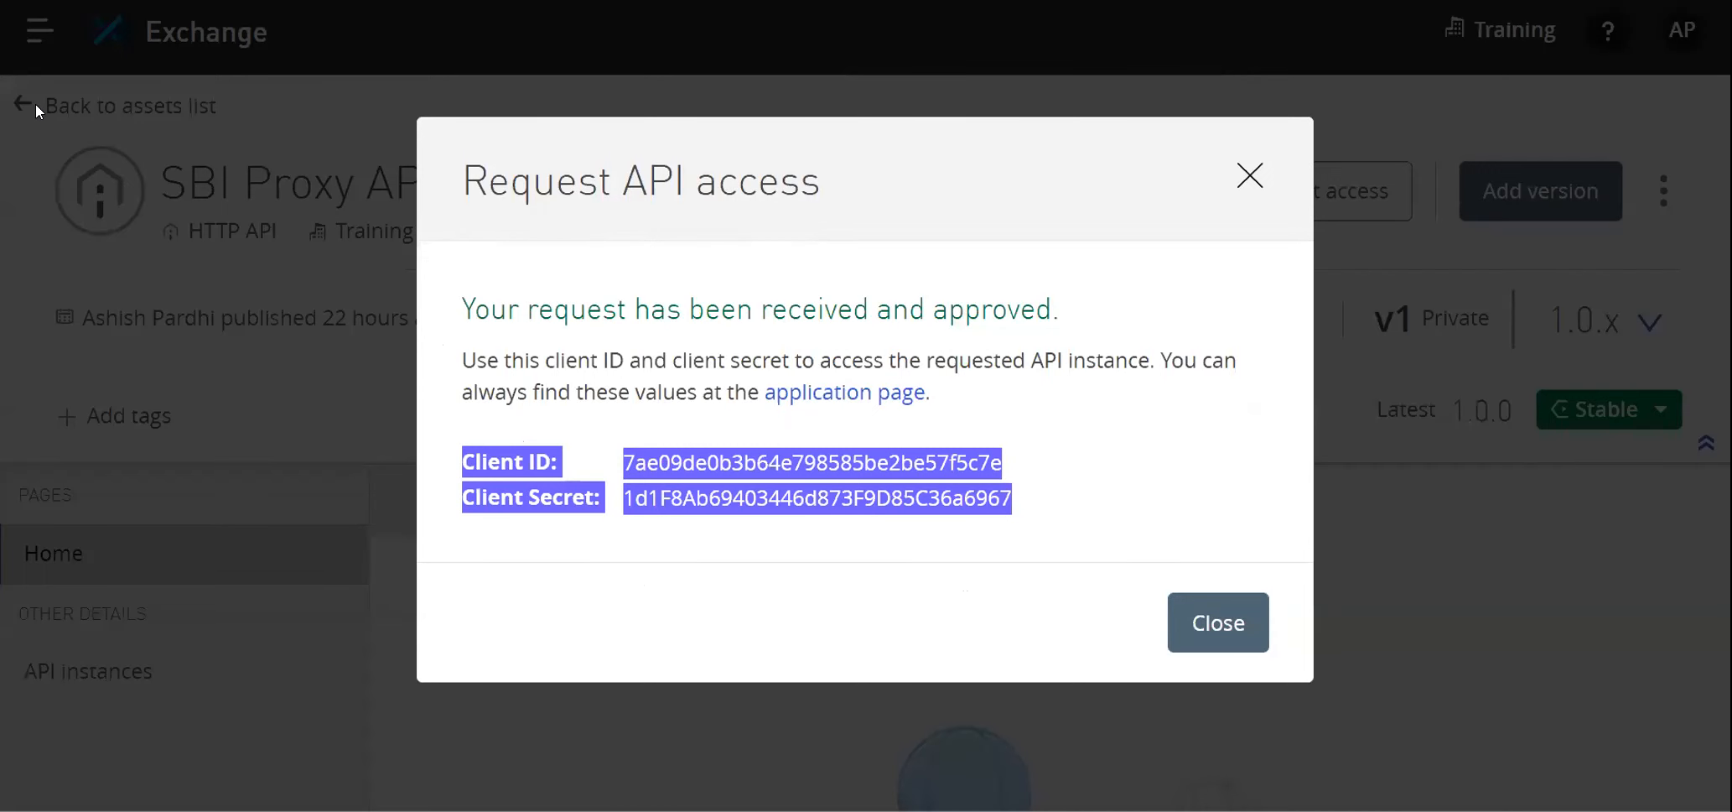
Switch to Exchange, dismiss the access dialog, return to the assets list and open the public portal to check its listed assets.
click(35, 104)
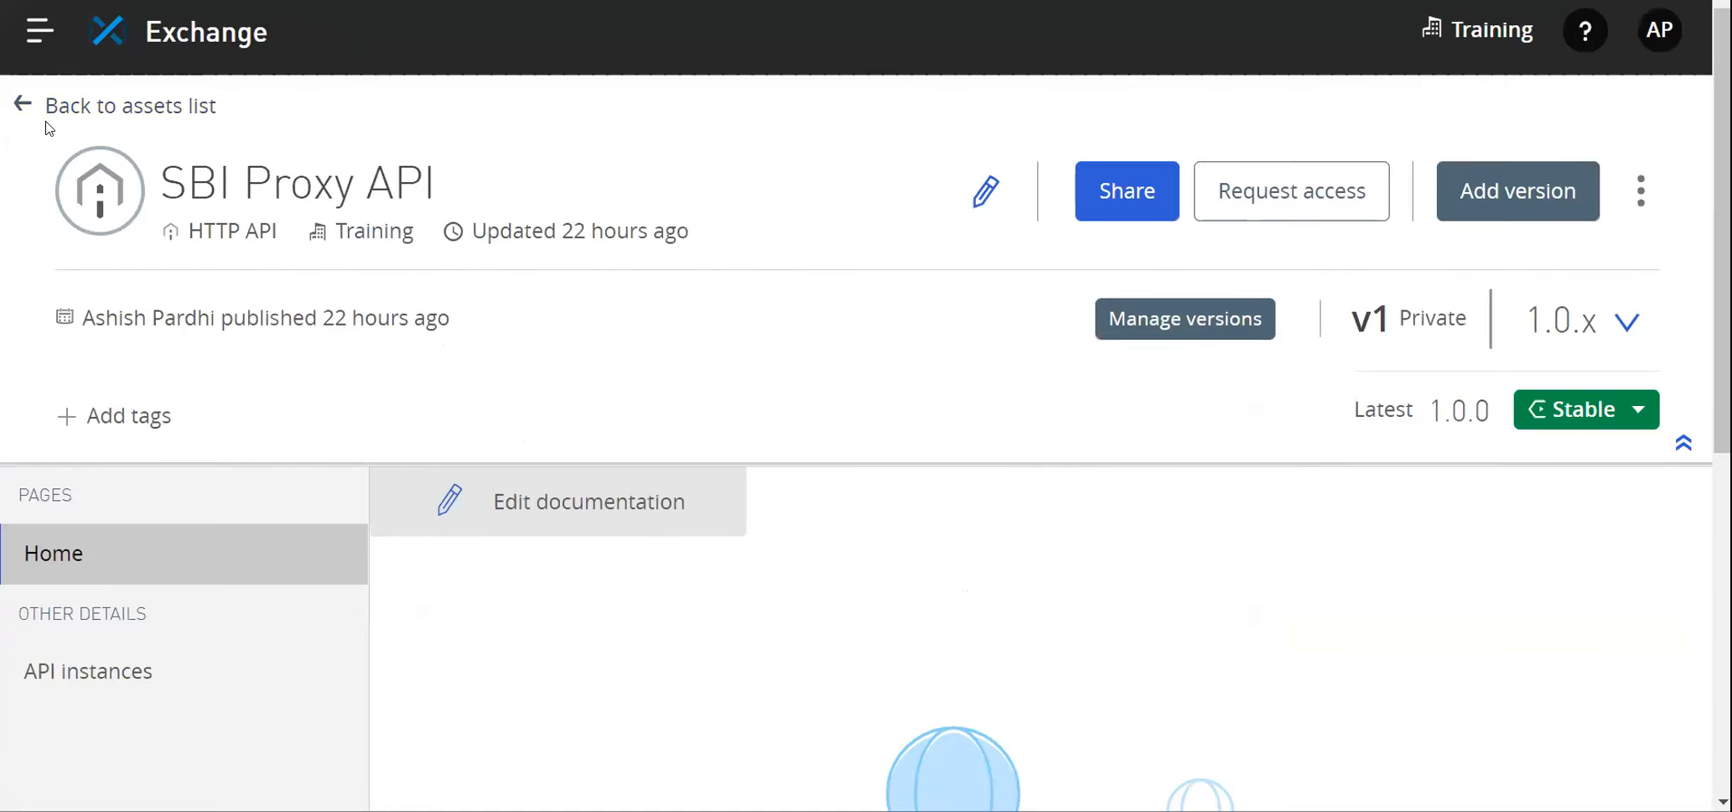
click(26, 104)
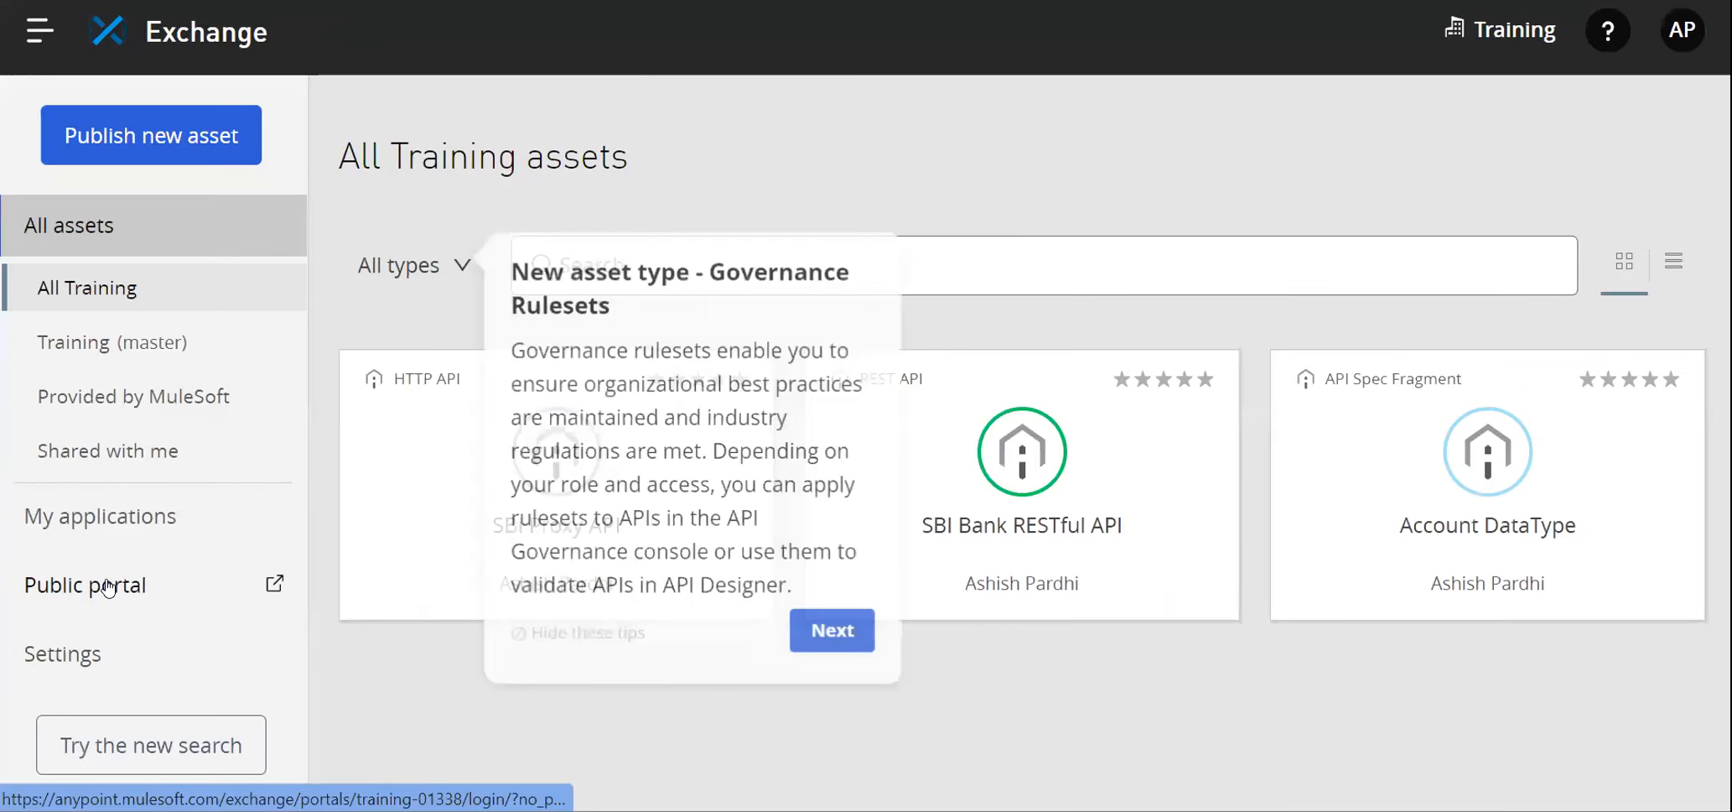
click(107, 587)
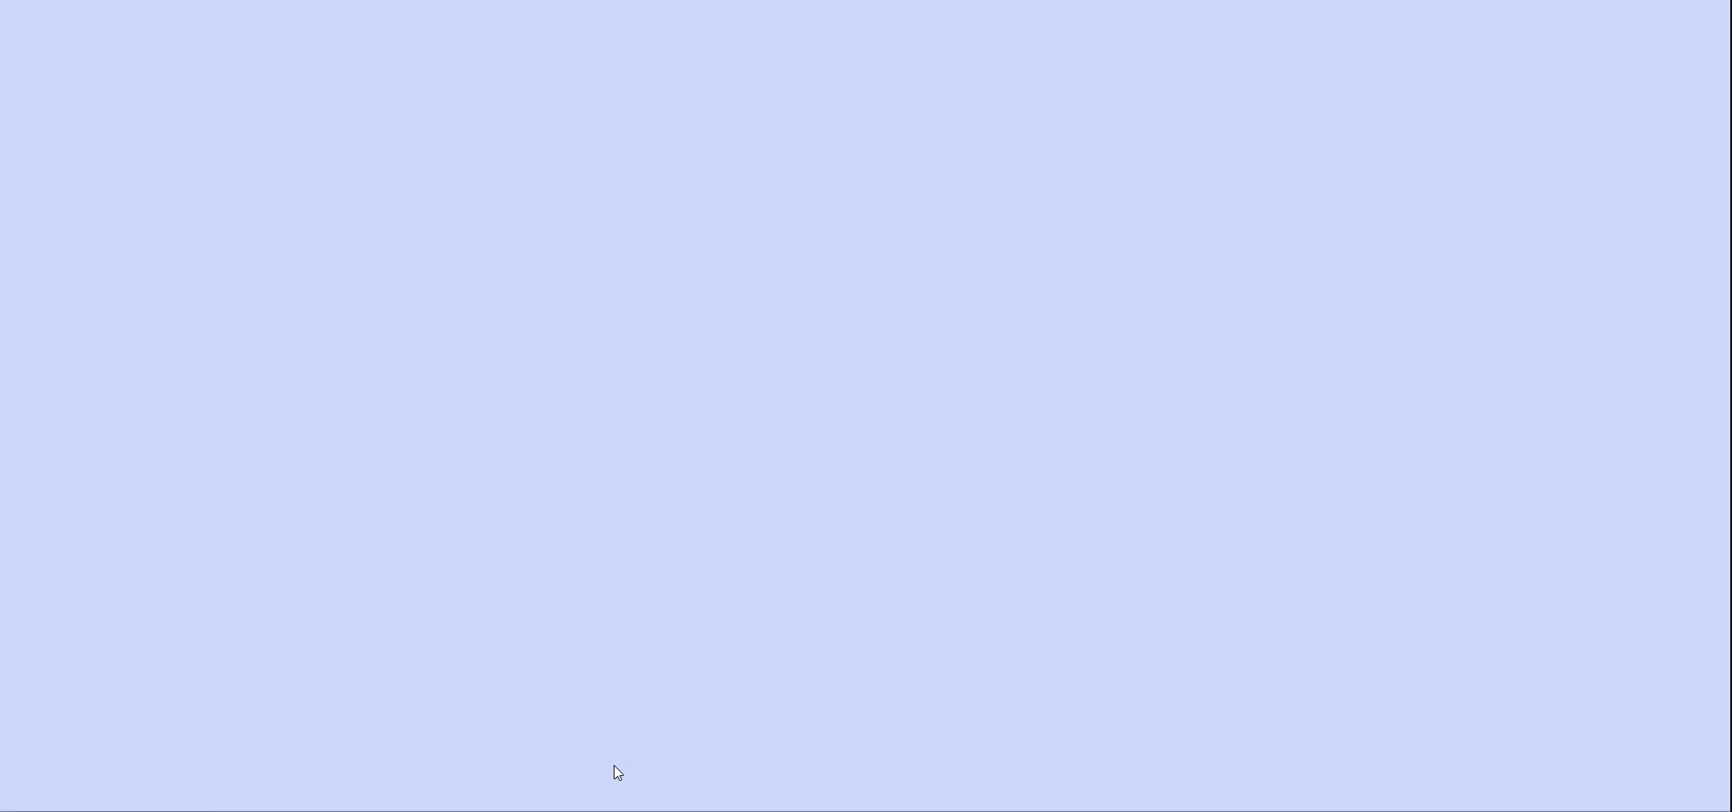
scroll(324, 680, down, 2)
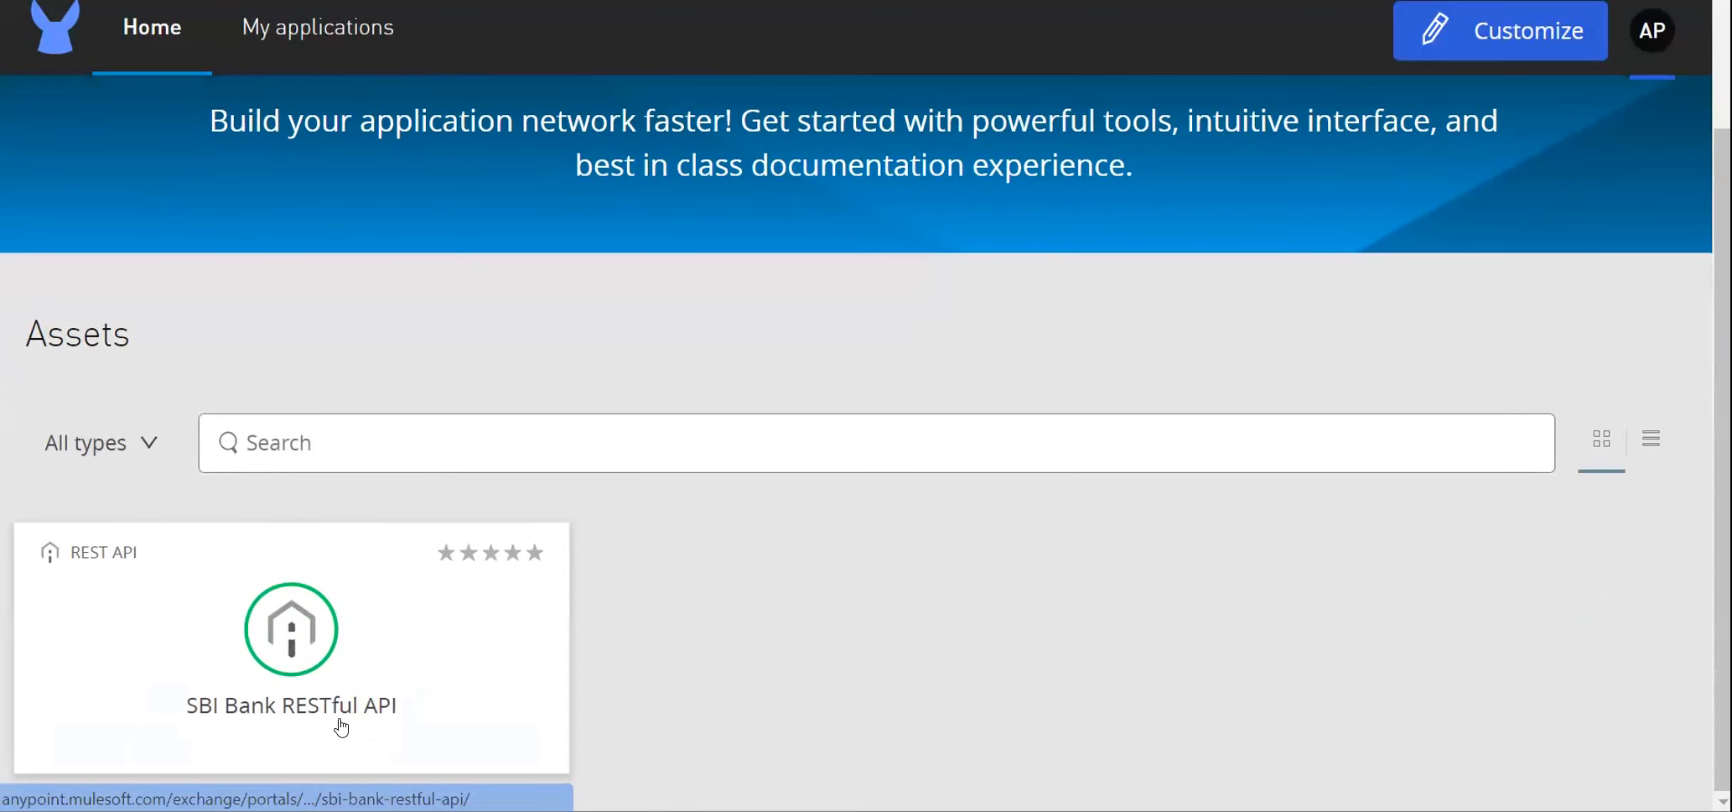
key(ctrl+shift+Tab)
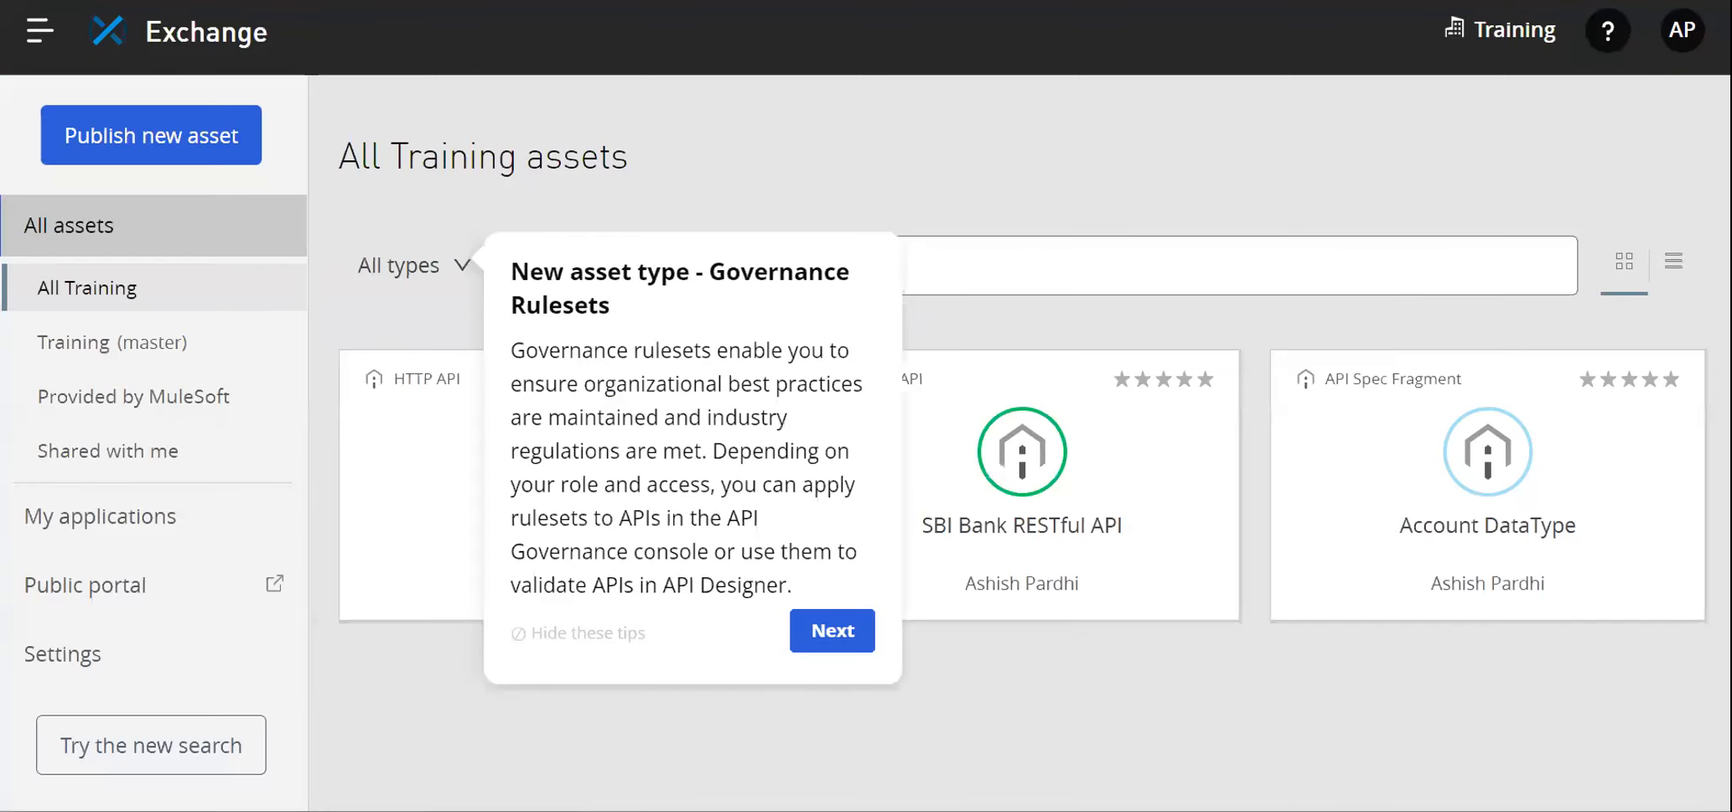
key(ctrl+Tab)
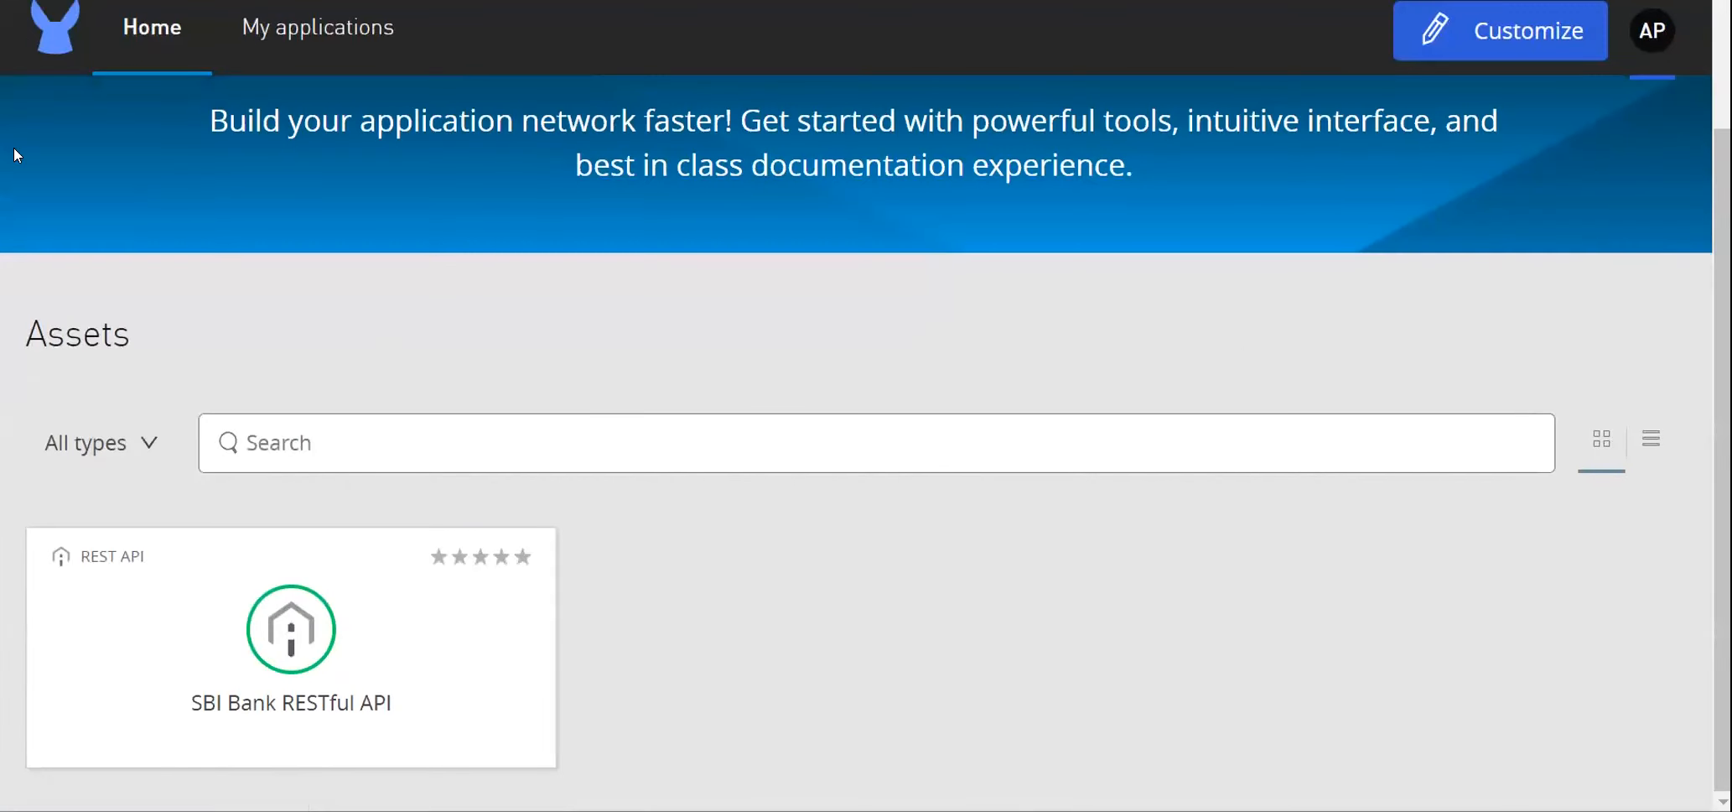
key(ctrl+shift+Tab)
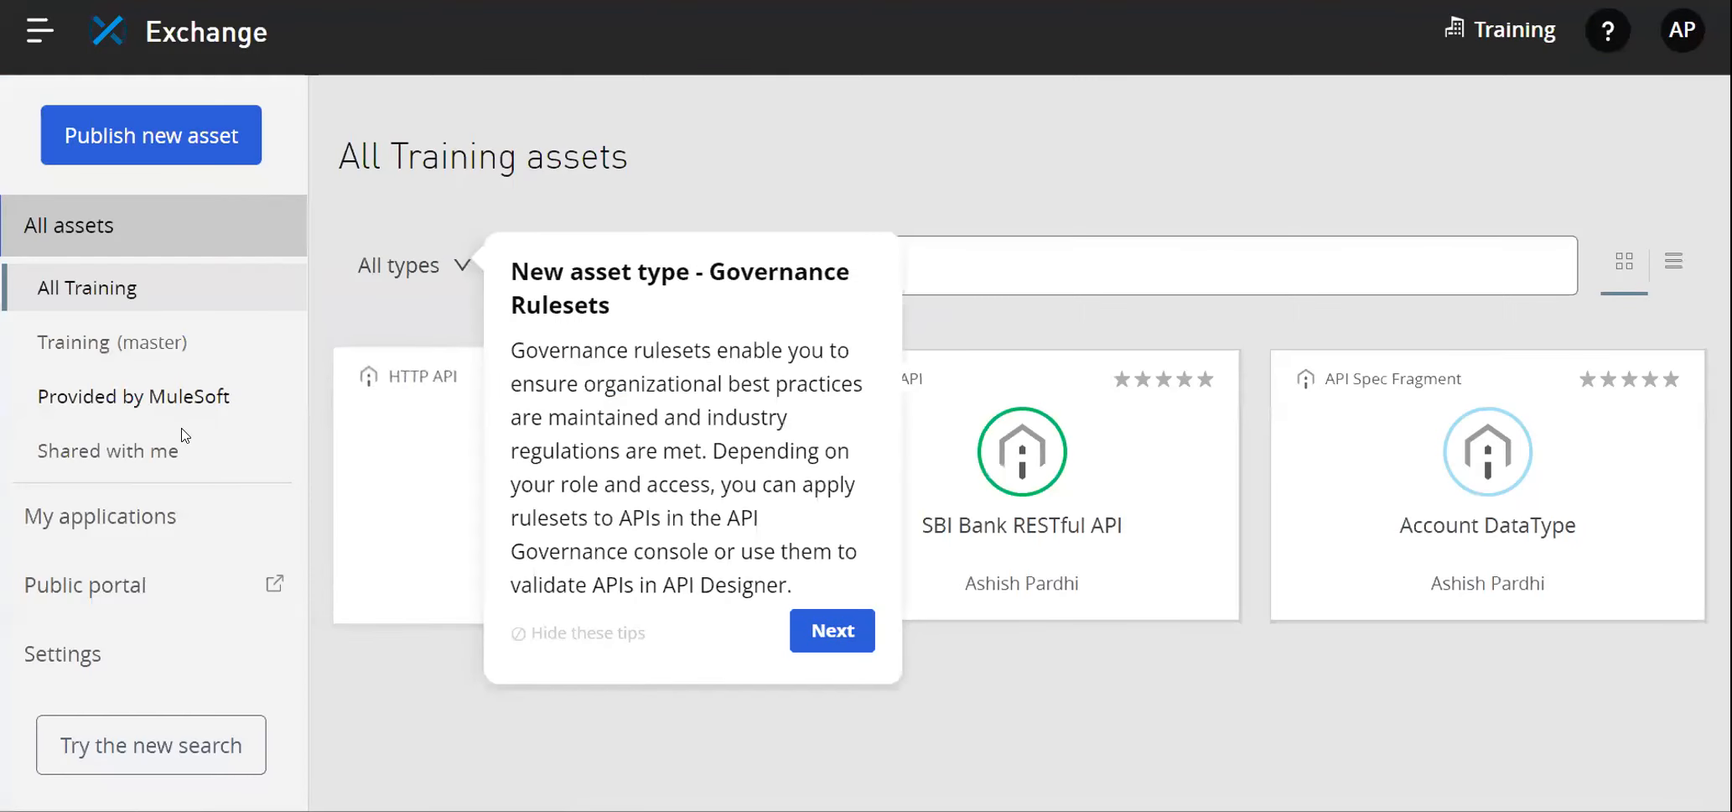
Open SBI Proxy API from the Training (master) assets and share its v1 version on the public portal.
click(74, 341)
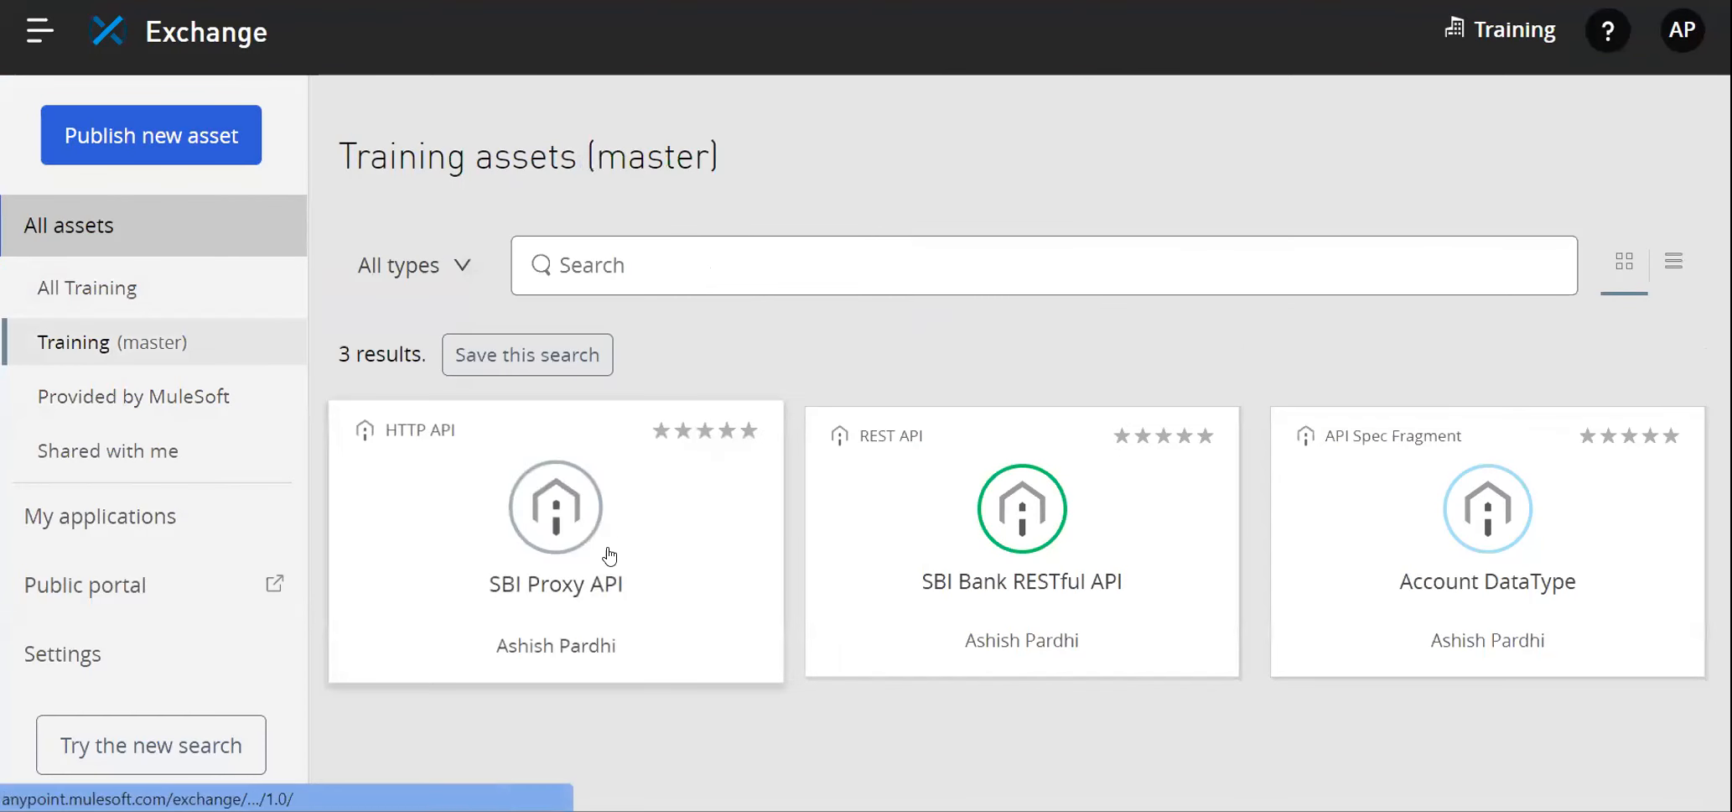
click(606, 556)
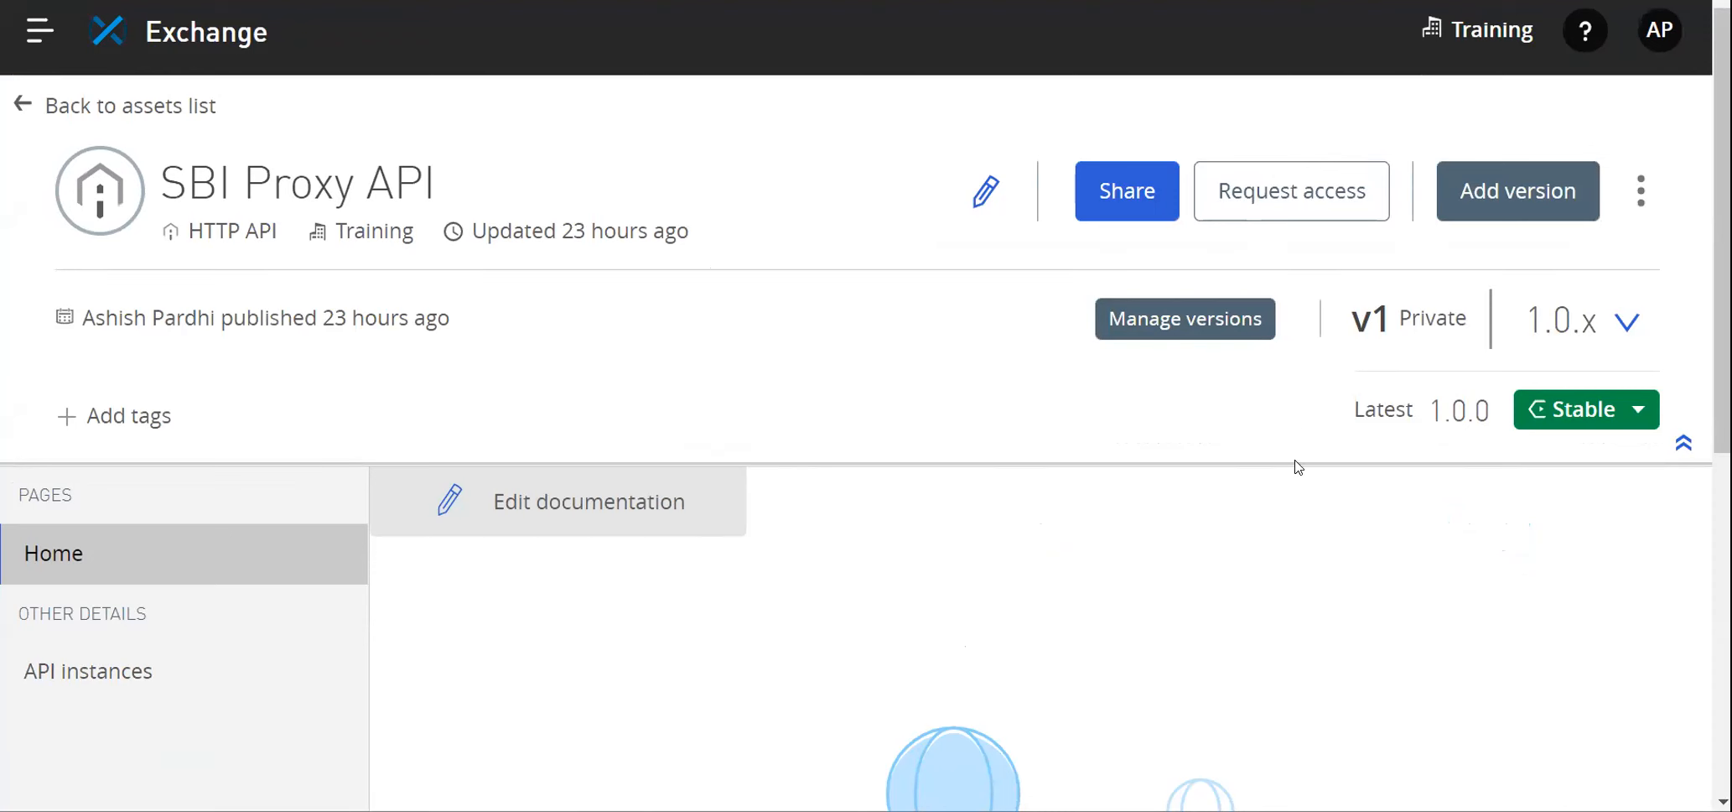
click(1121, 206)
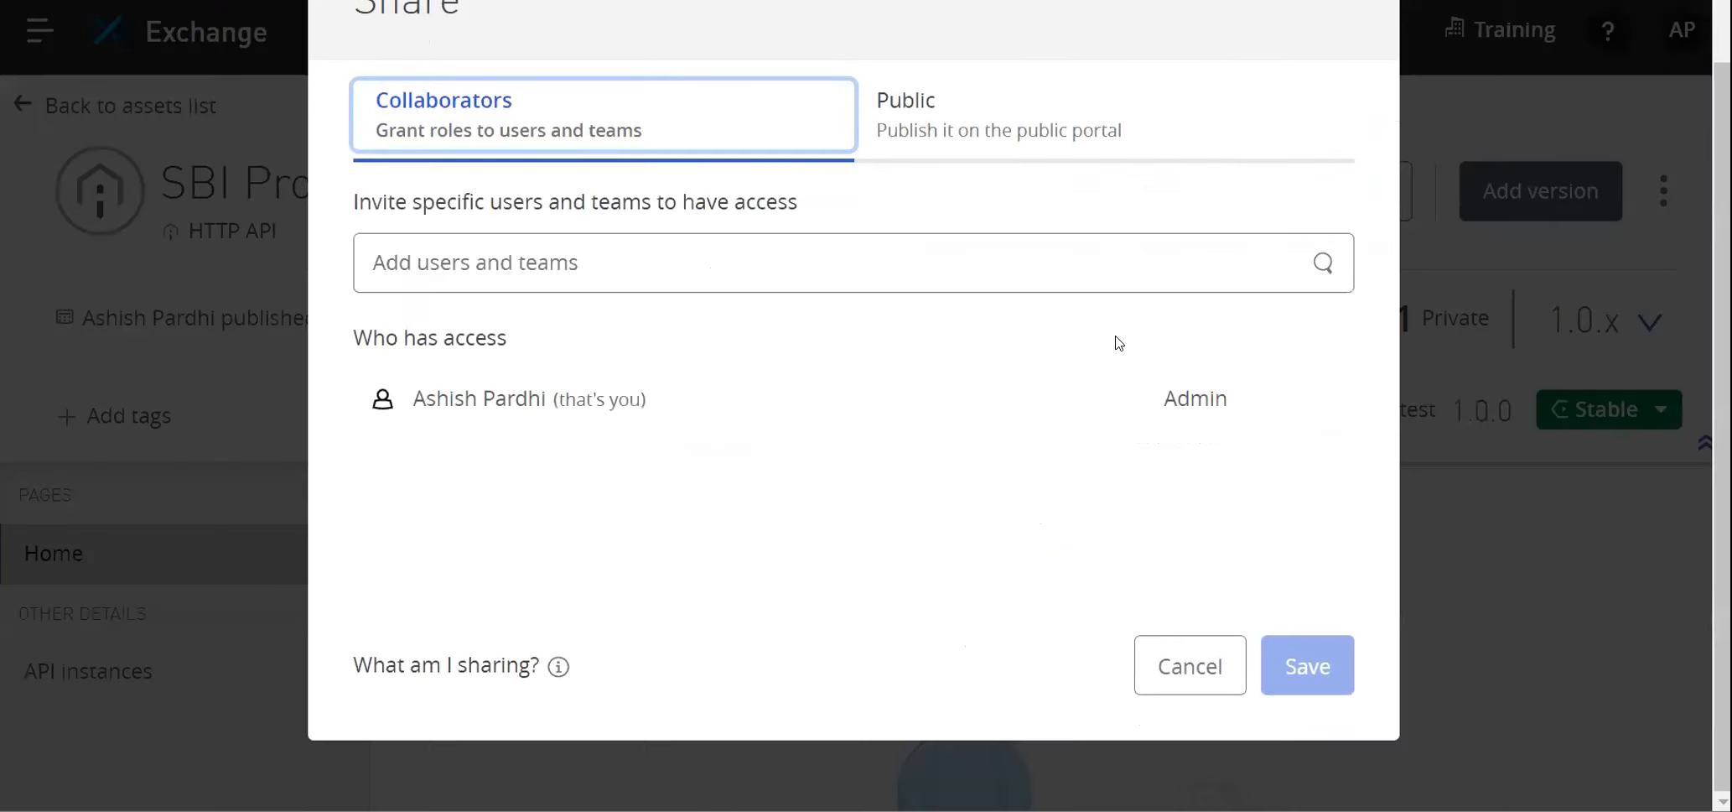
click(988, 128)
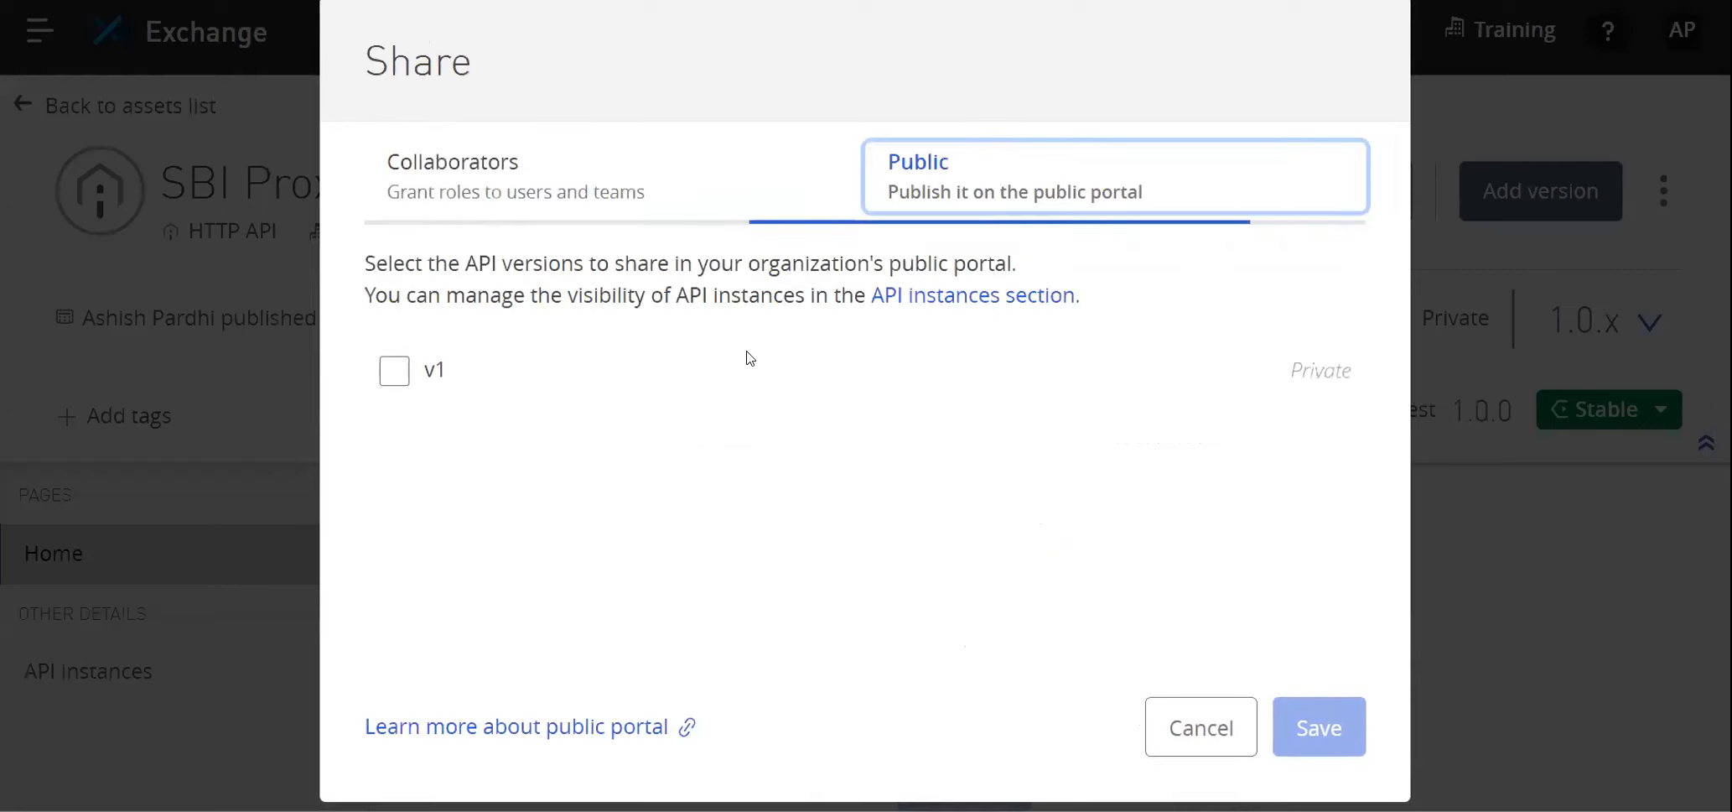
click(392, 371)
click(1321, 727)
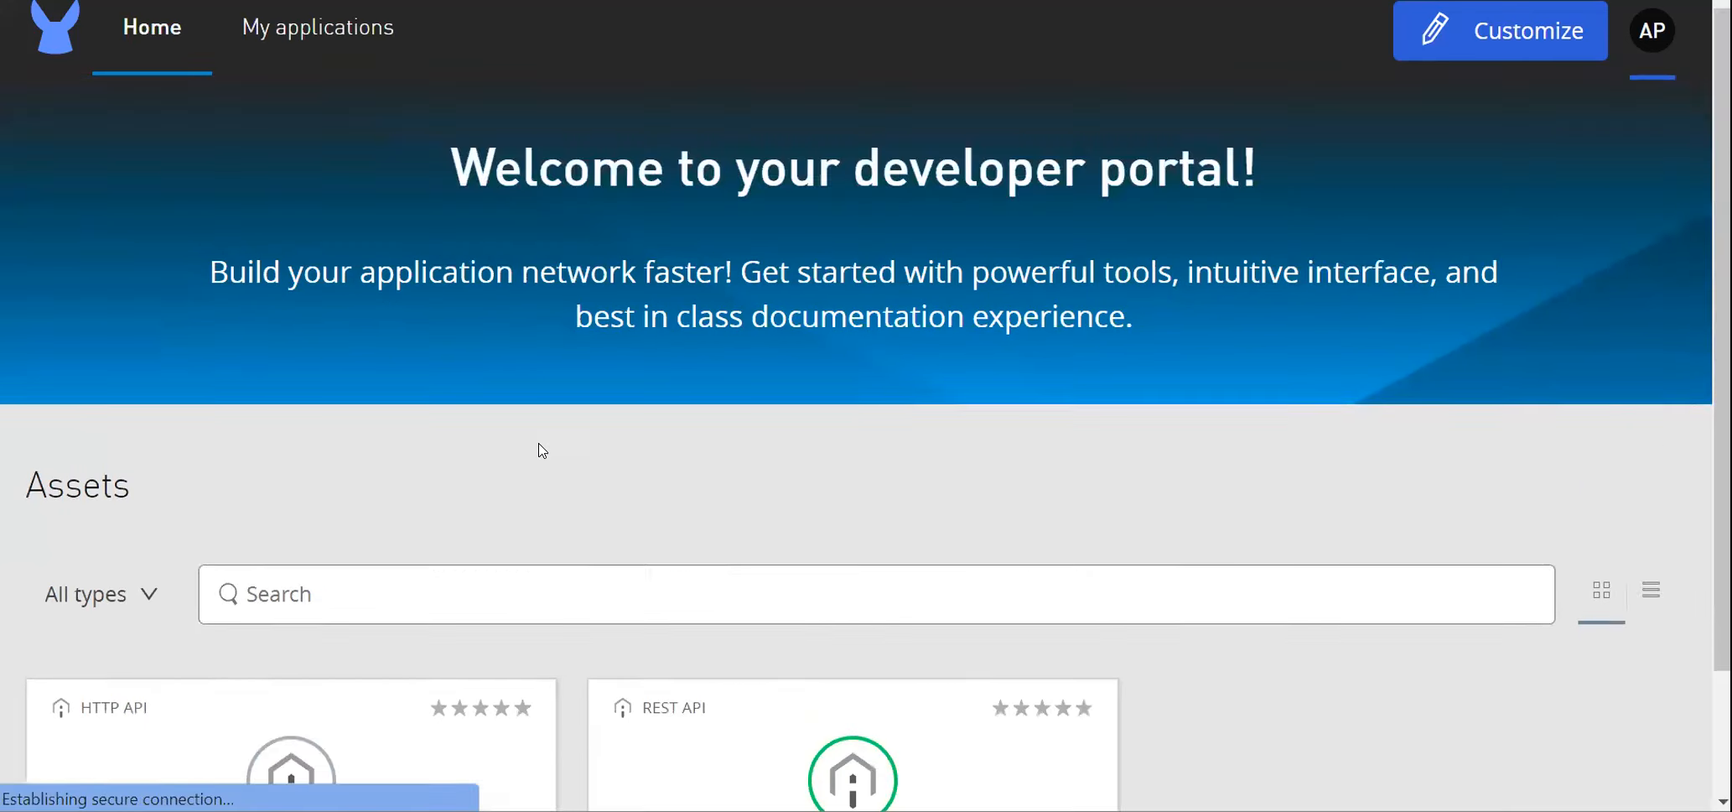
Open the SBI Proxy API asset in the public developer portal.
scroll(538, 450, down, 2)
click(525, 591)
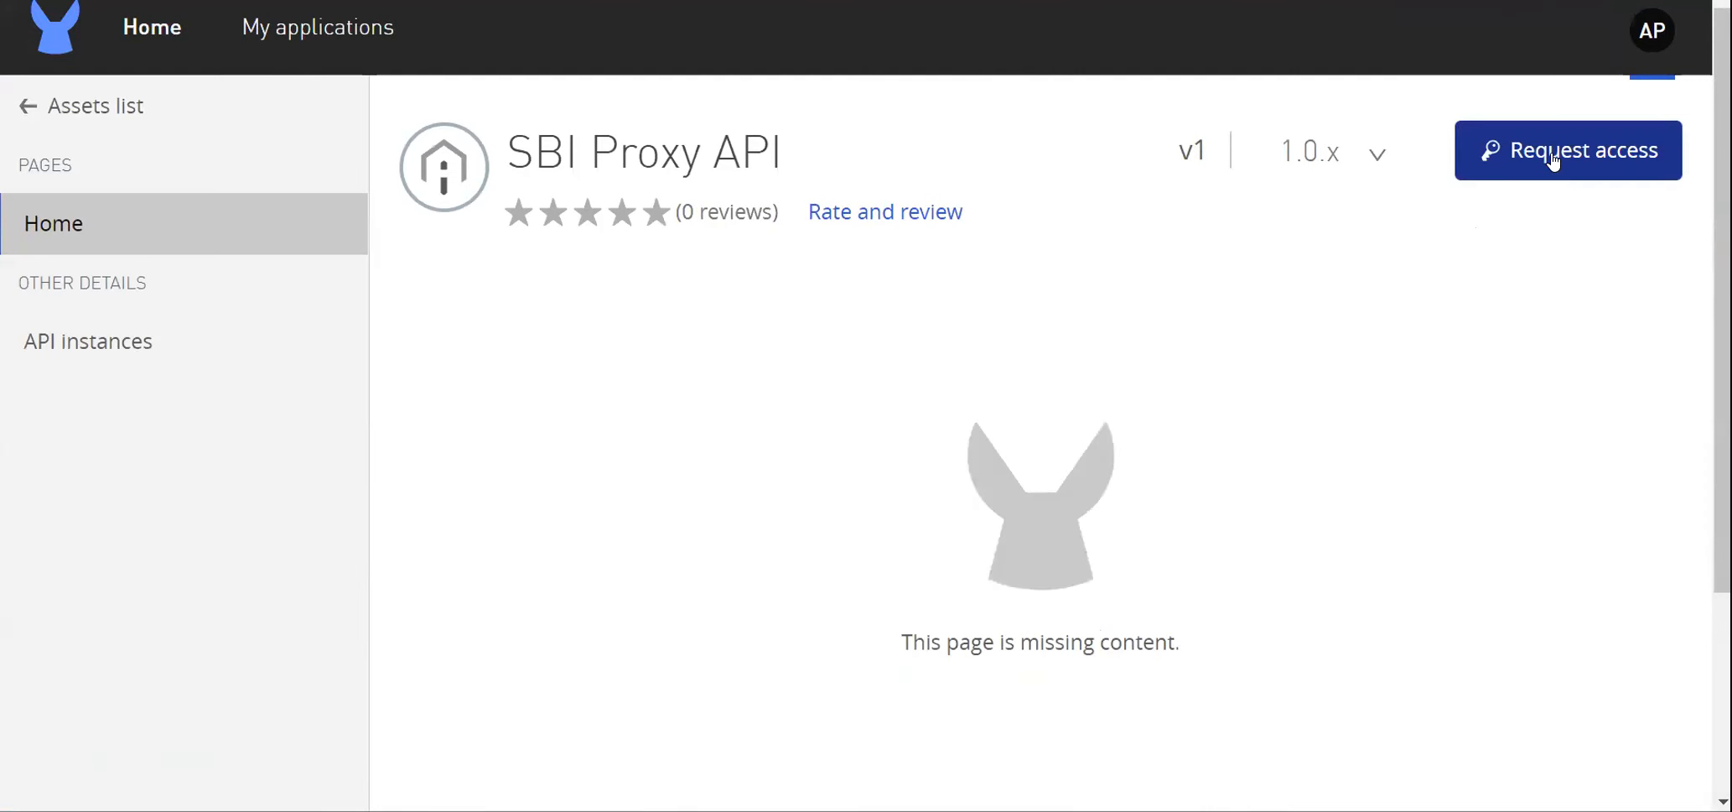
Start an access request for SBI Proxy API, choose instance v1:18311982, and check which client applications can be selected.
click(1553, 160)
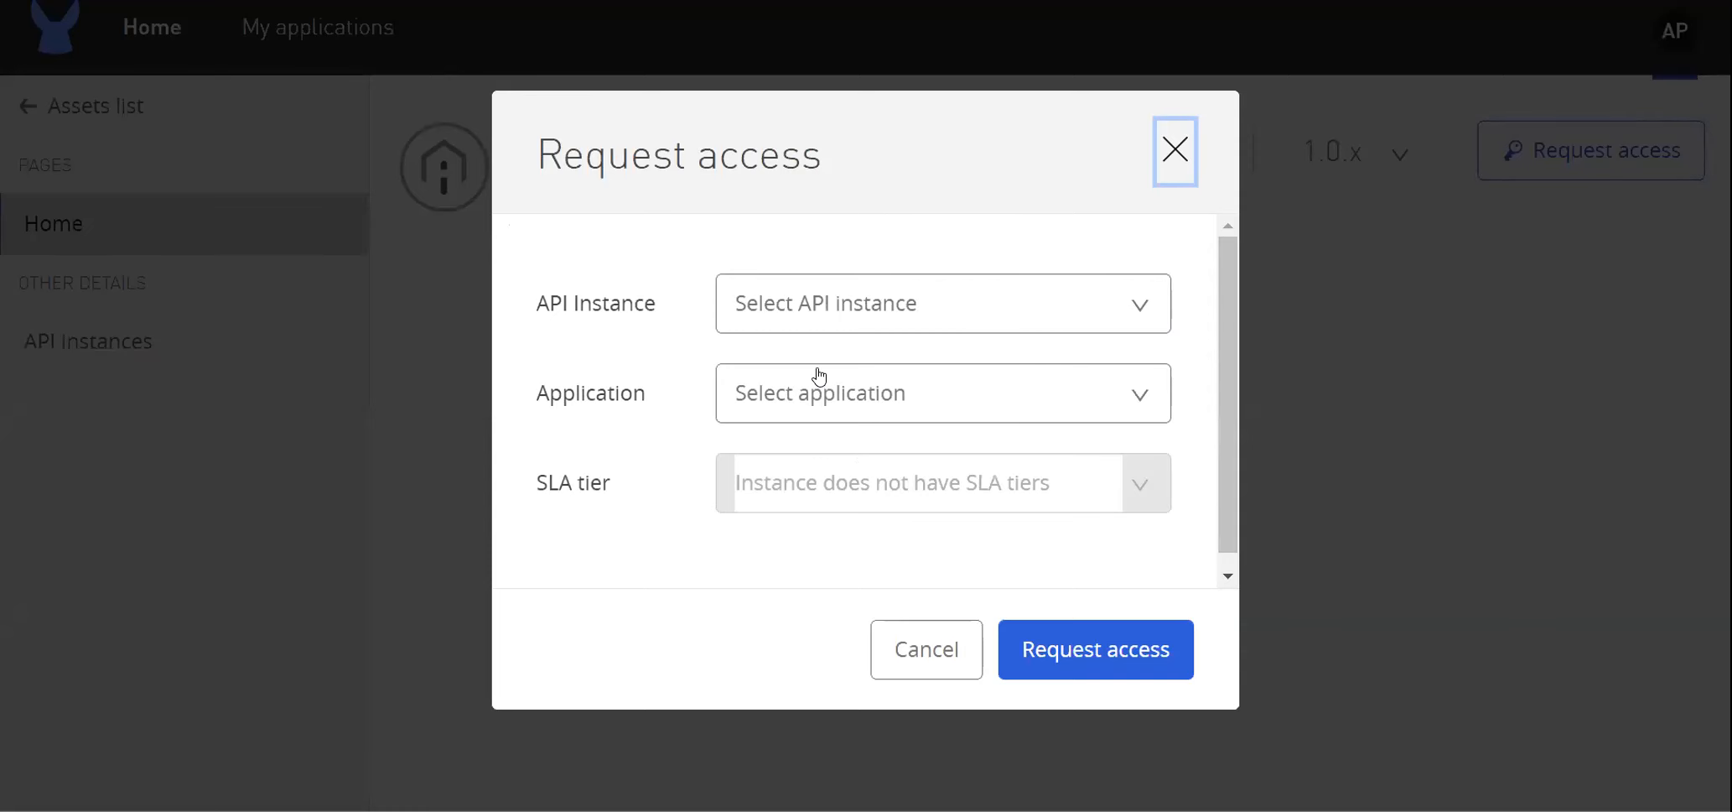
click(1145, 327)
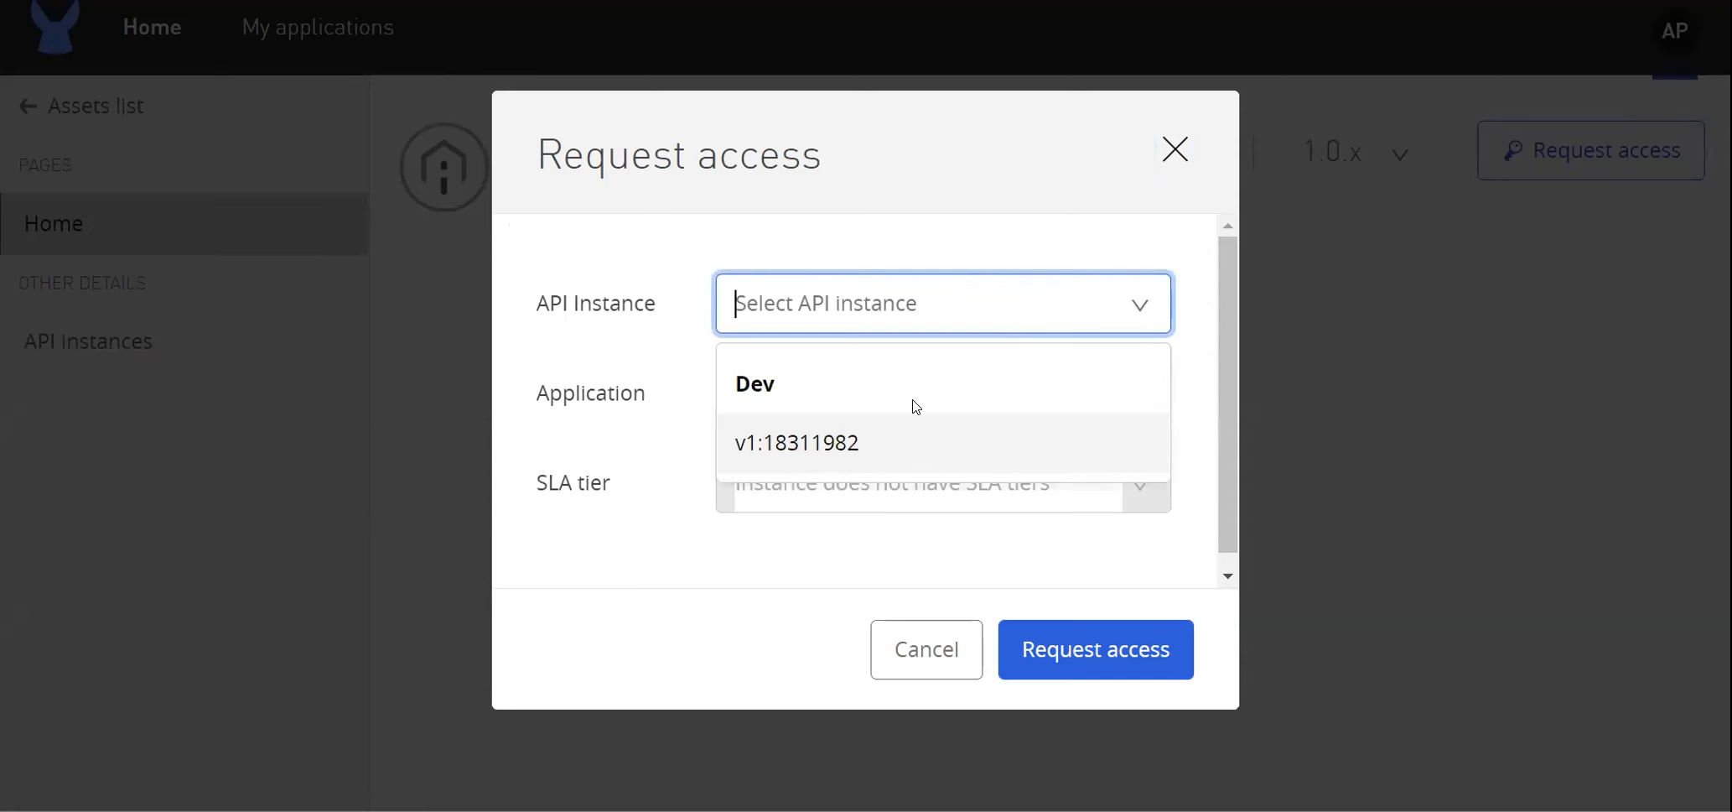
click(788, 443)
click(1136, 402)
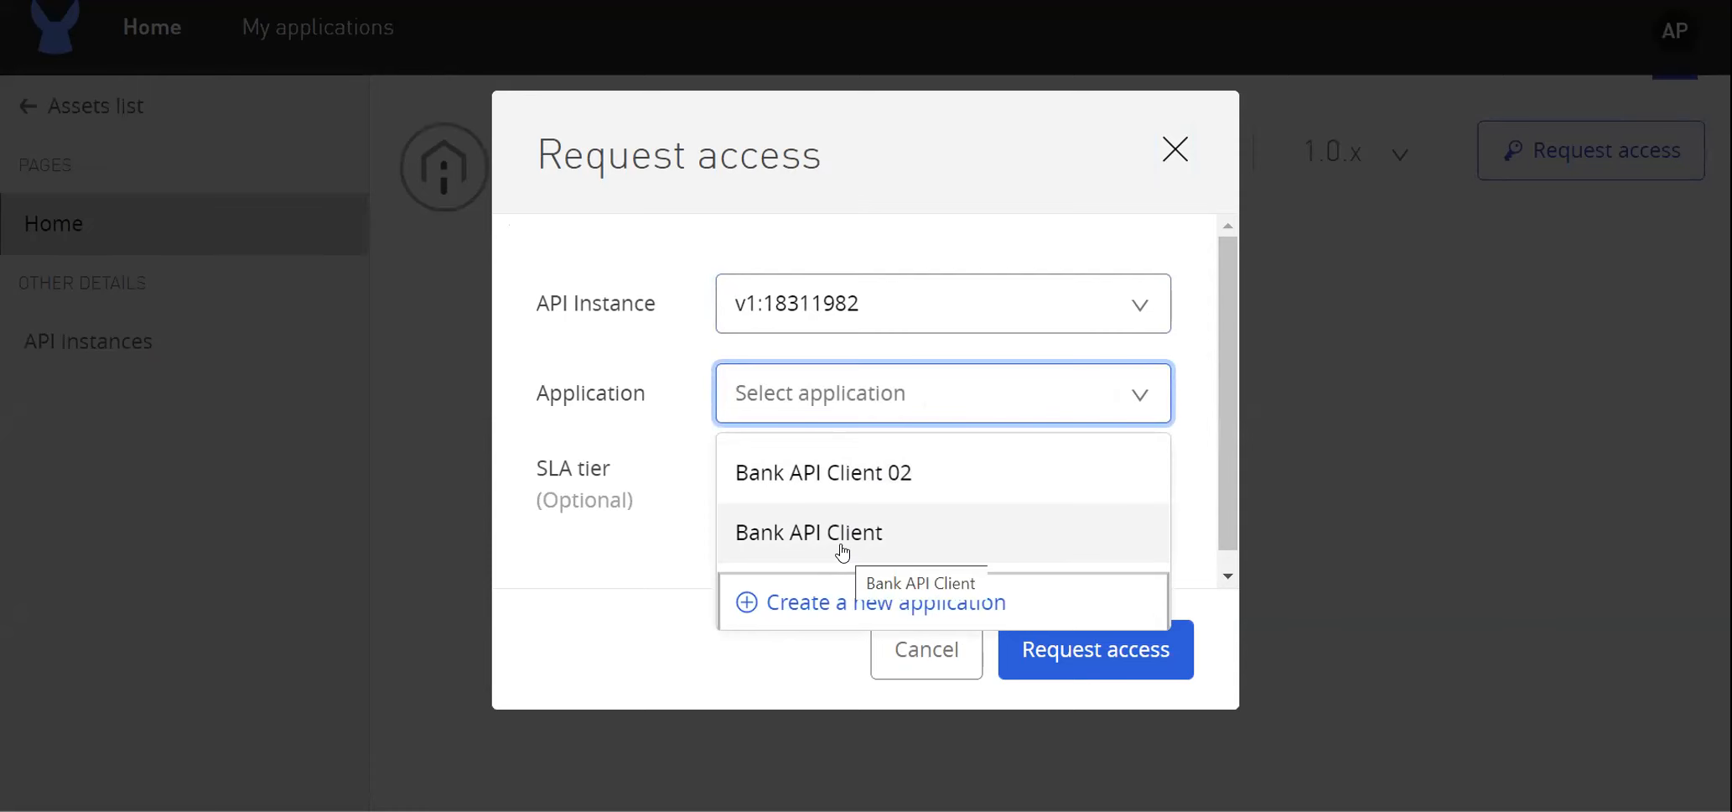
click(612, 598)
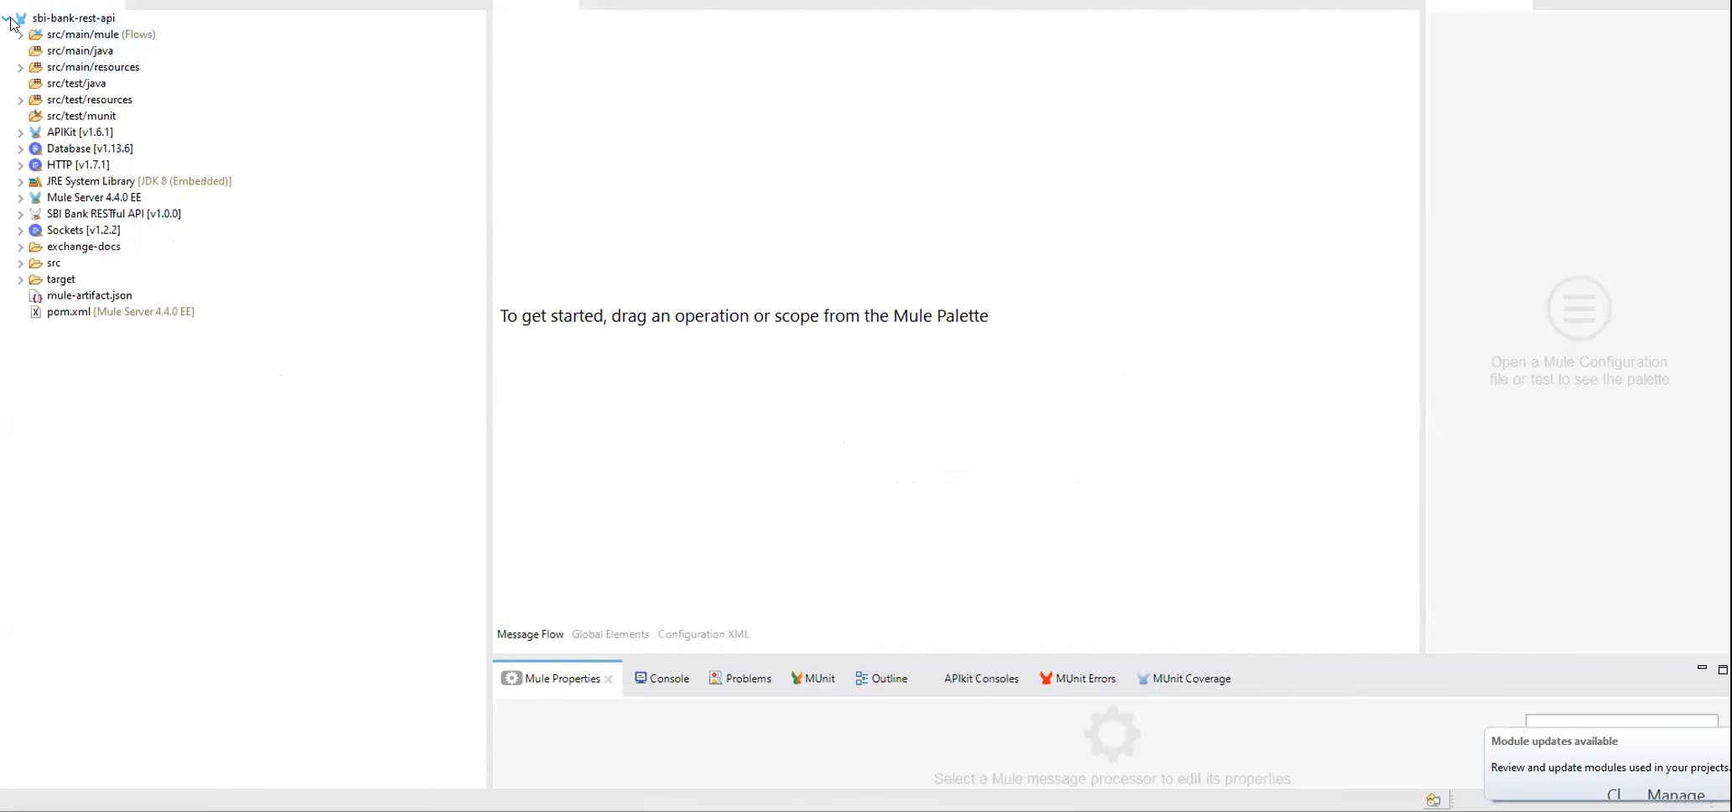
In Anypoint Studio, open sbi-bank-restful-api.xml from the sbi-bank-rest-api project and collapse all its flows.
double_click(64, 34)
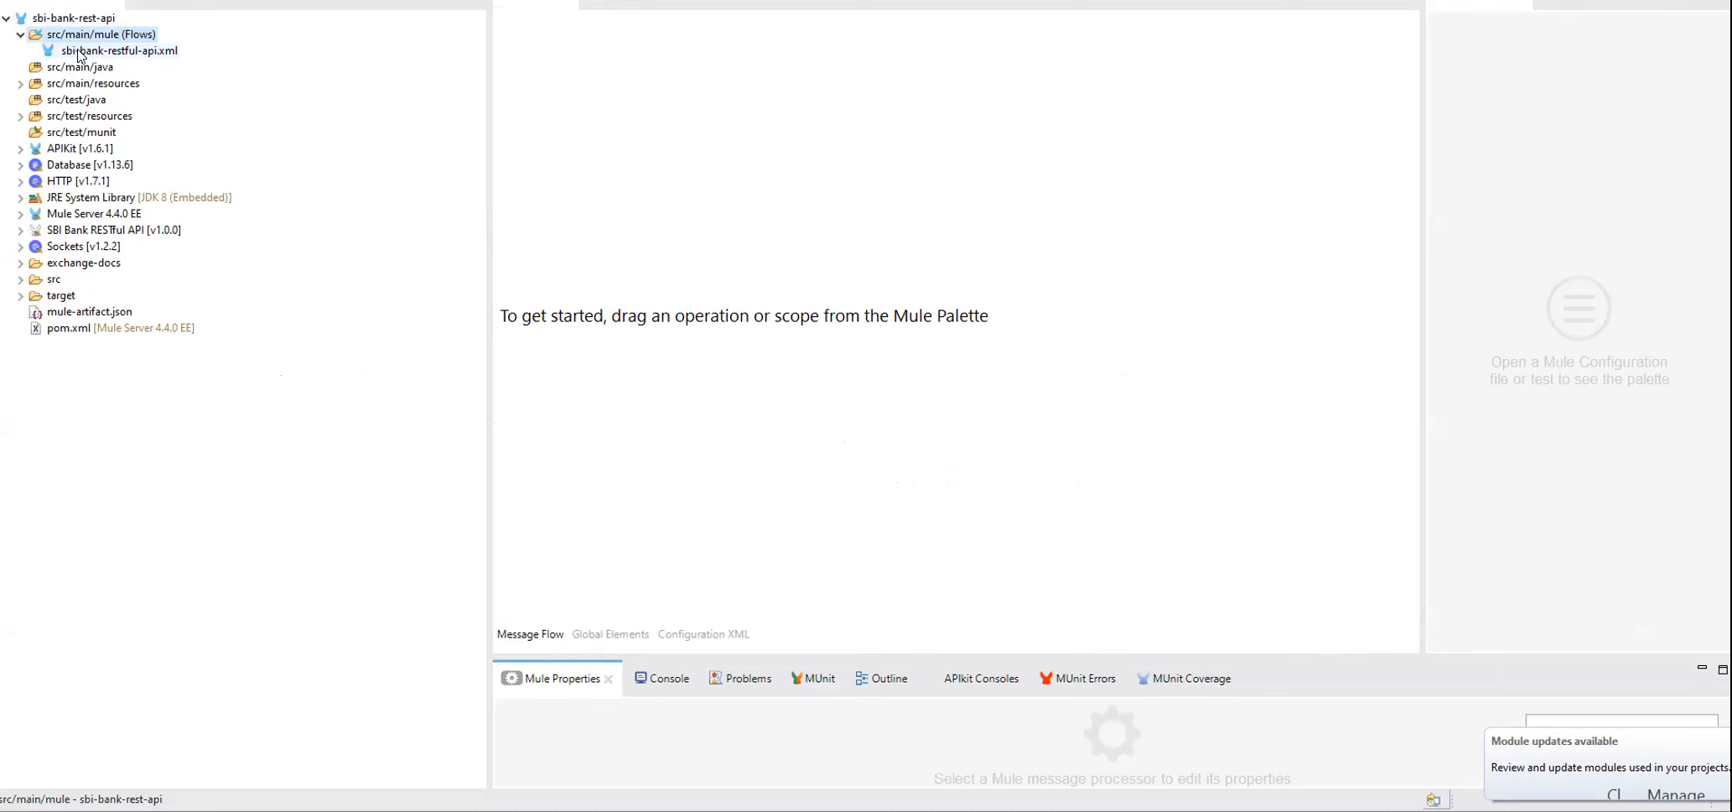
double_click(75, 50)
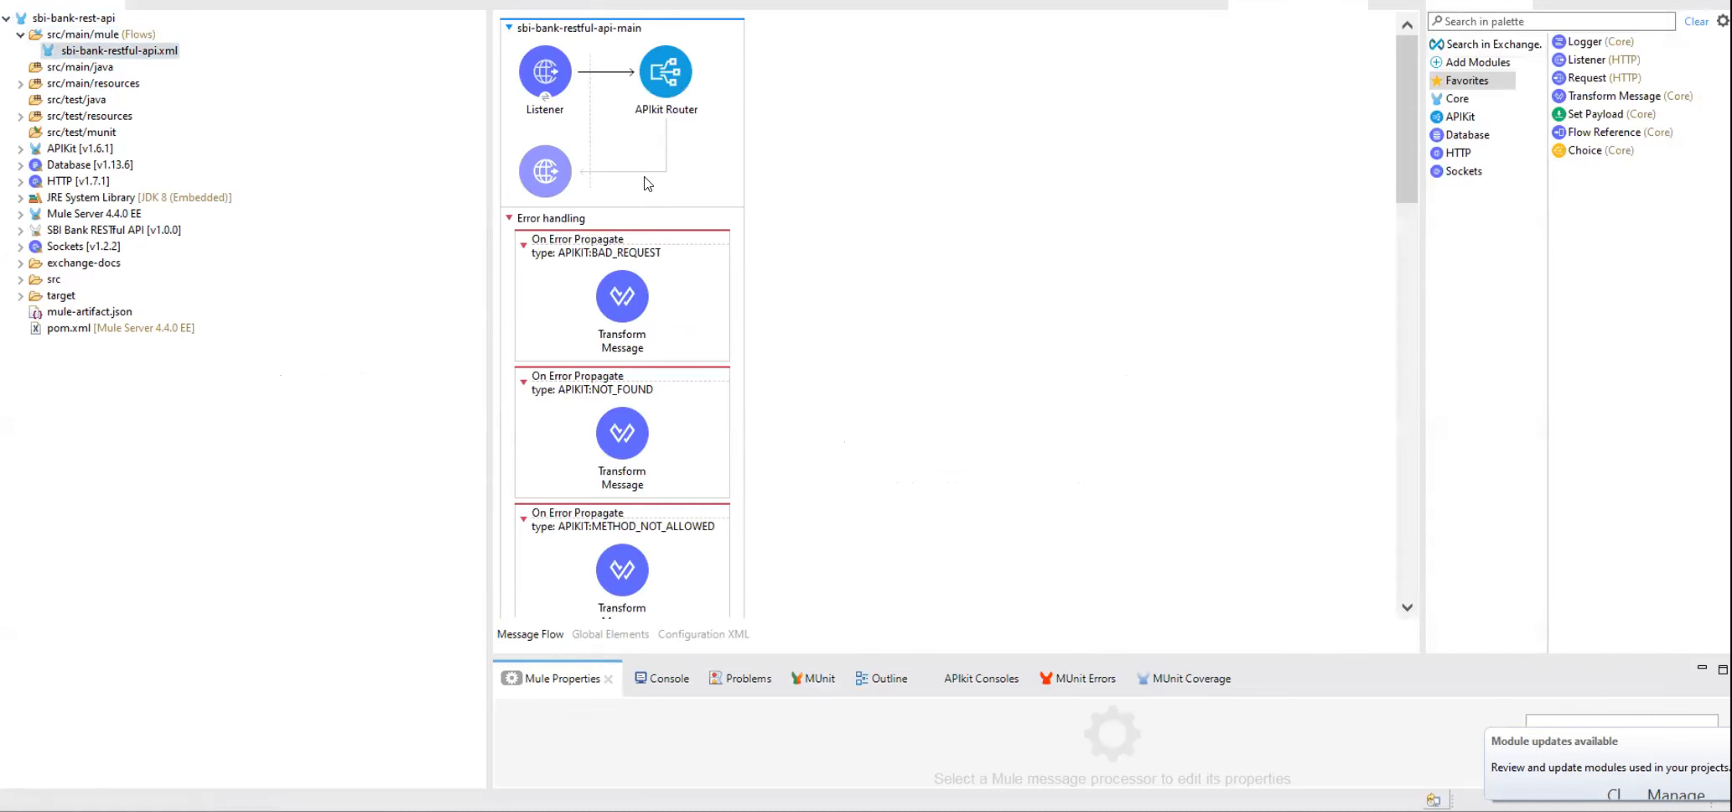
right_click(863, 108)
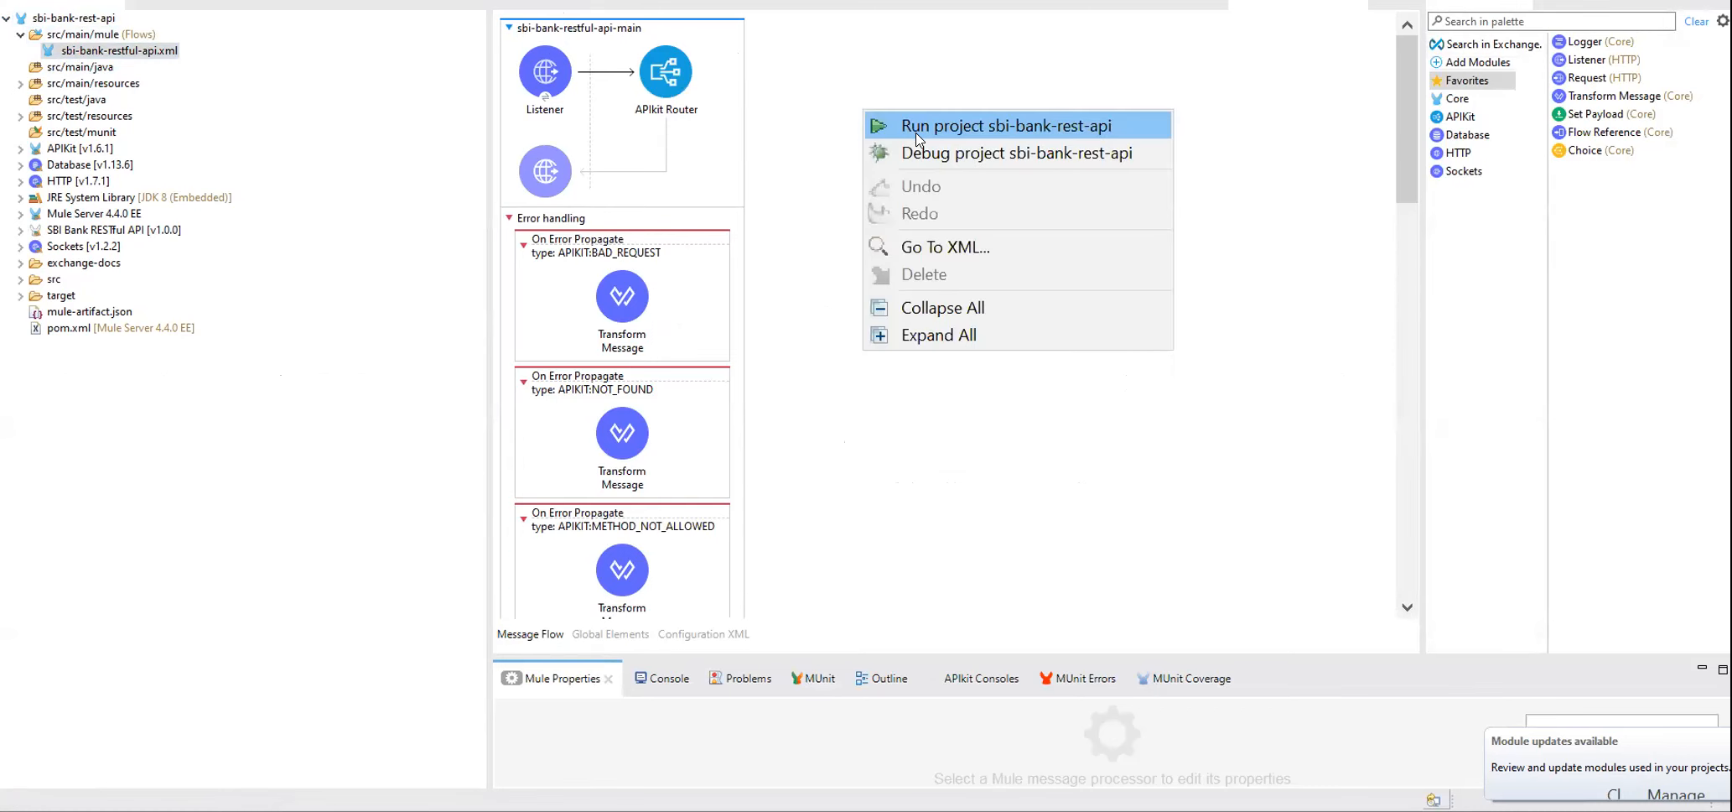
click(937, 315)
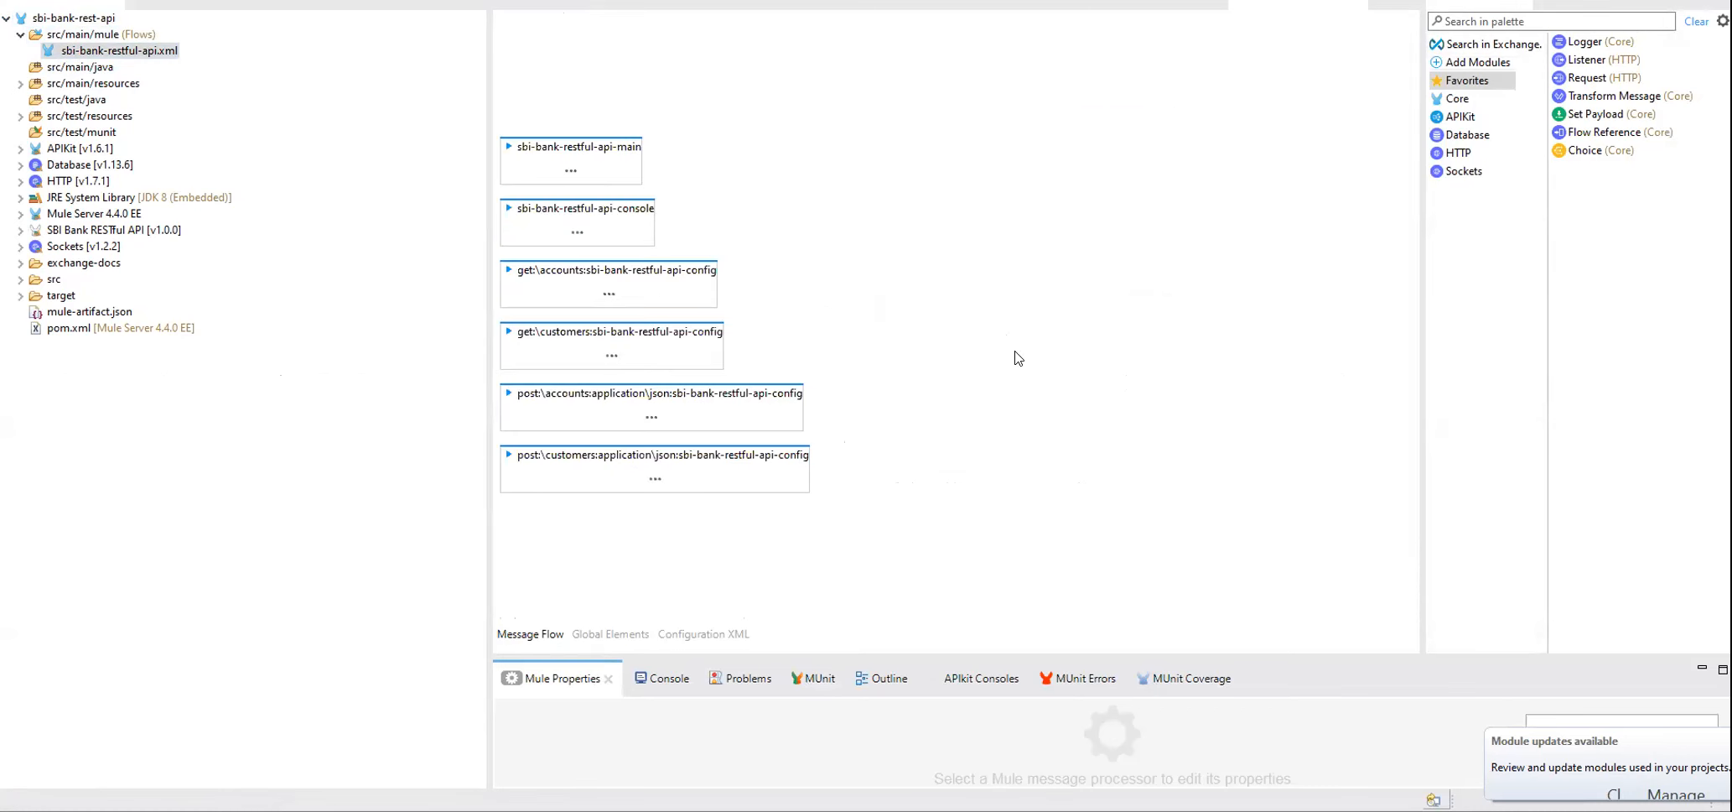
Add an HTTP Request operation below the existing flows so that it sits in a new flow.
click(1464, 156)
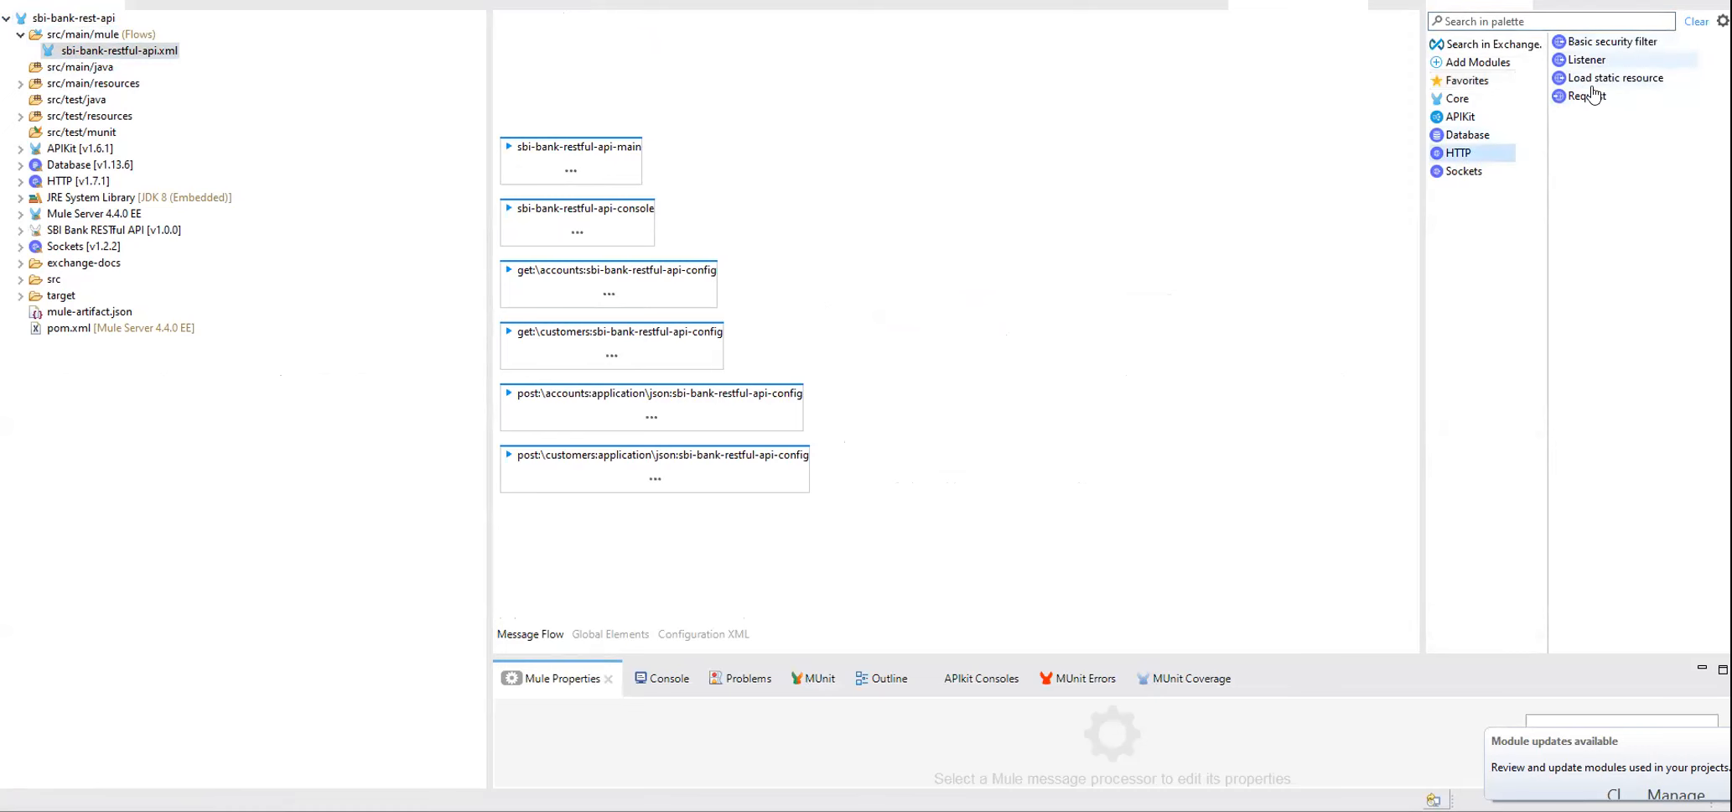
click(1592, 100)
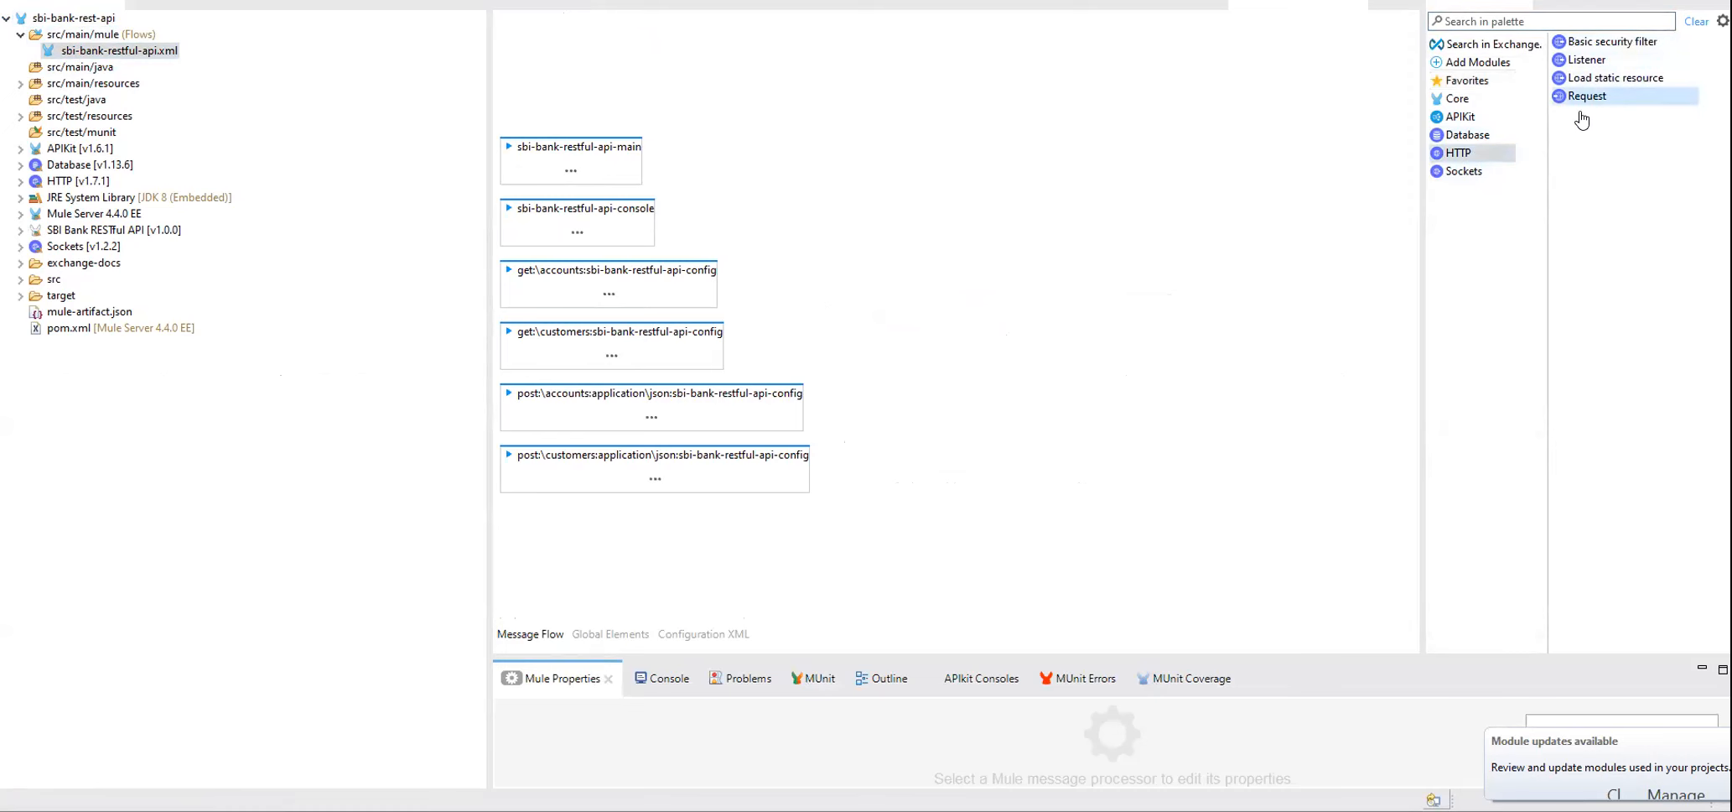
drag(1583, 98, 692, 537)
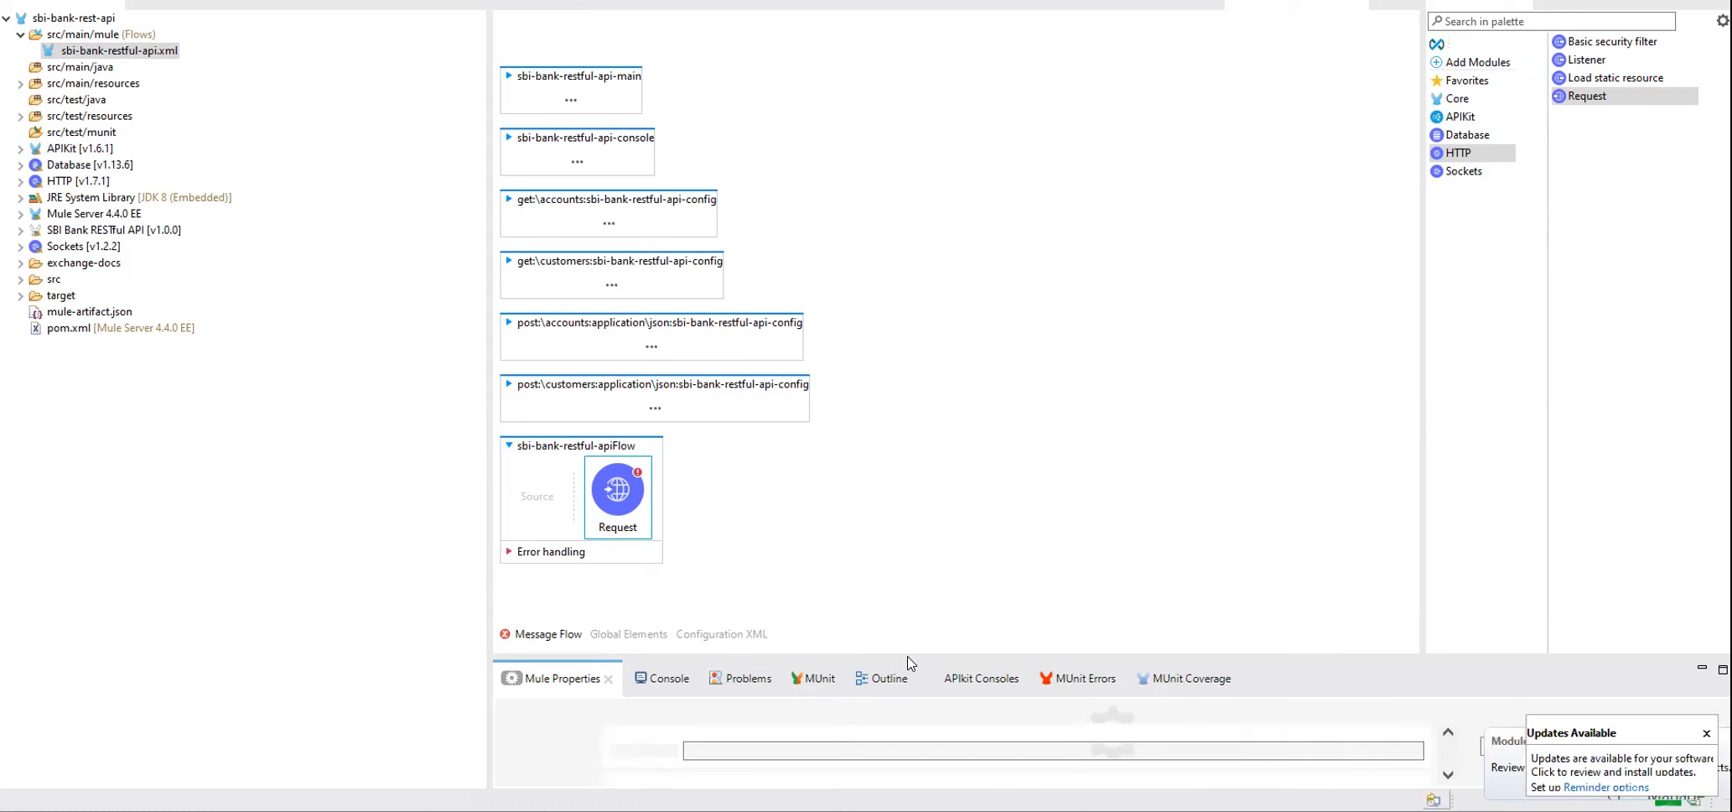
drag(1064, 654, 989, 261)
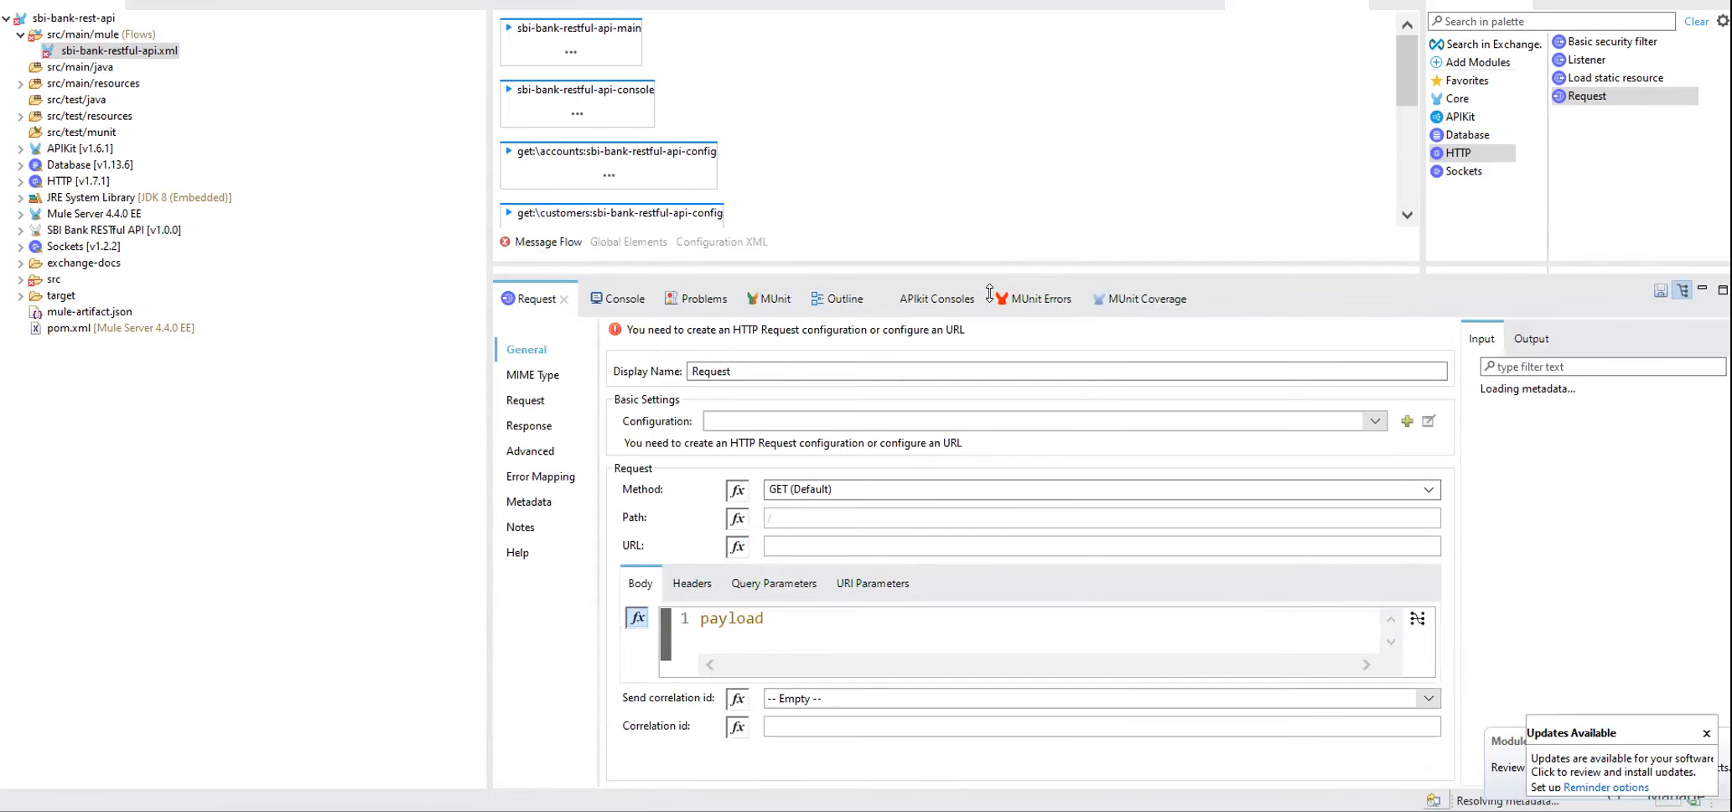
click(820, 533)
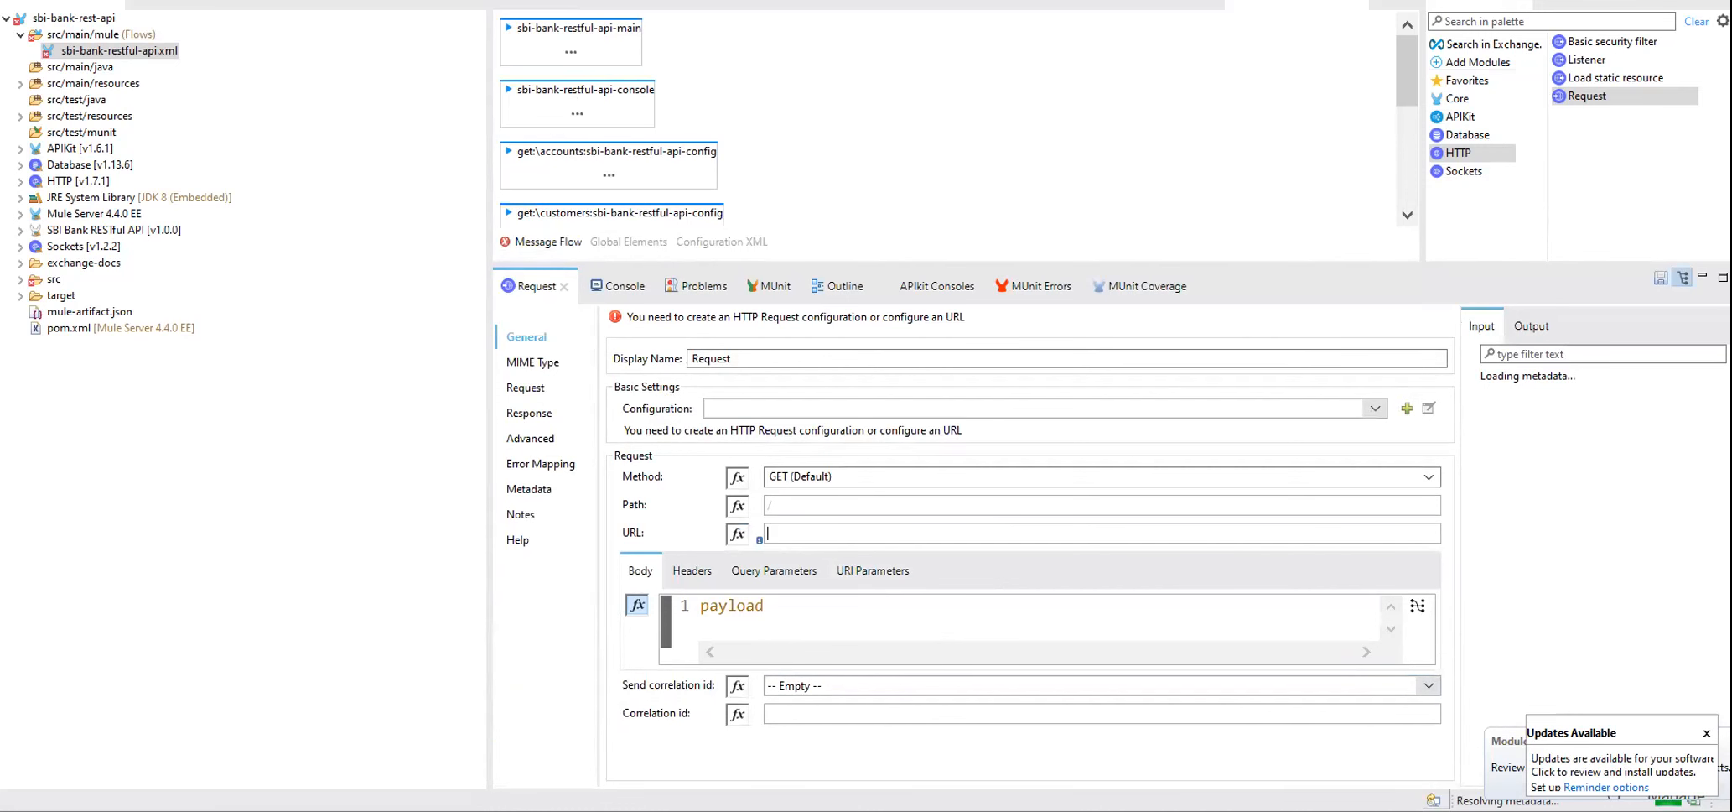
key(alt+Tab)
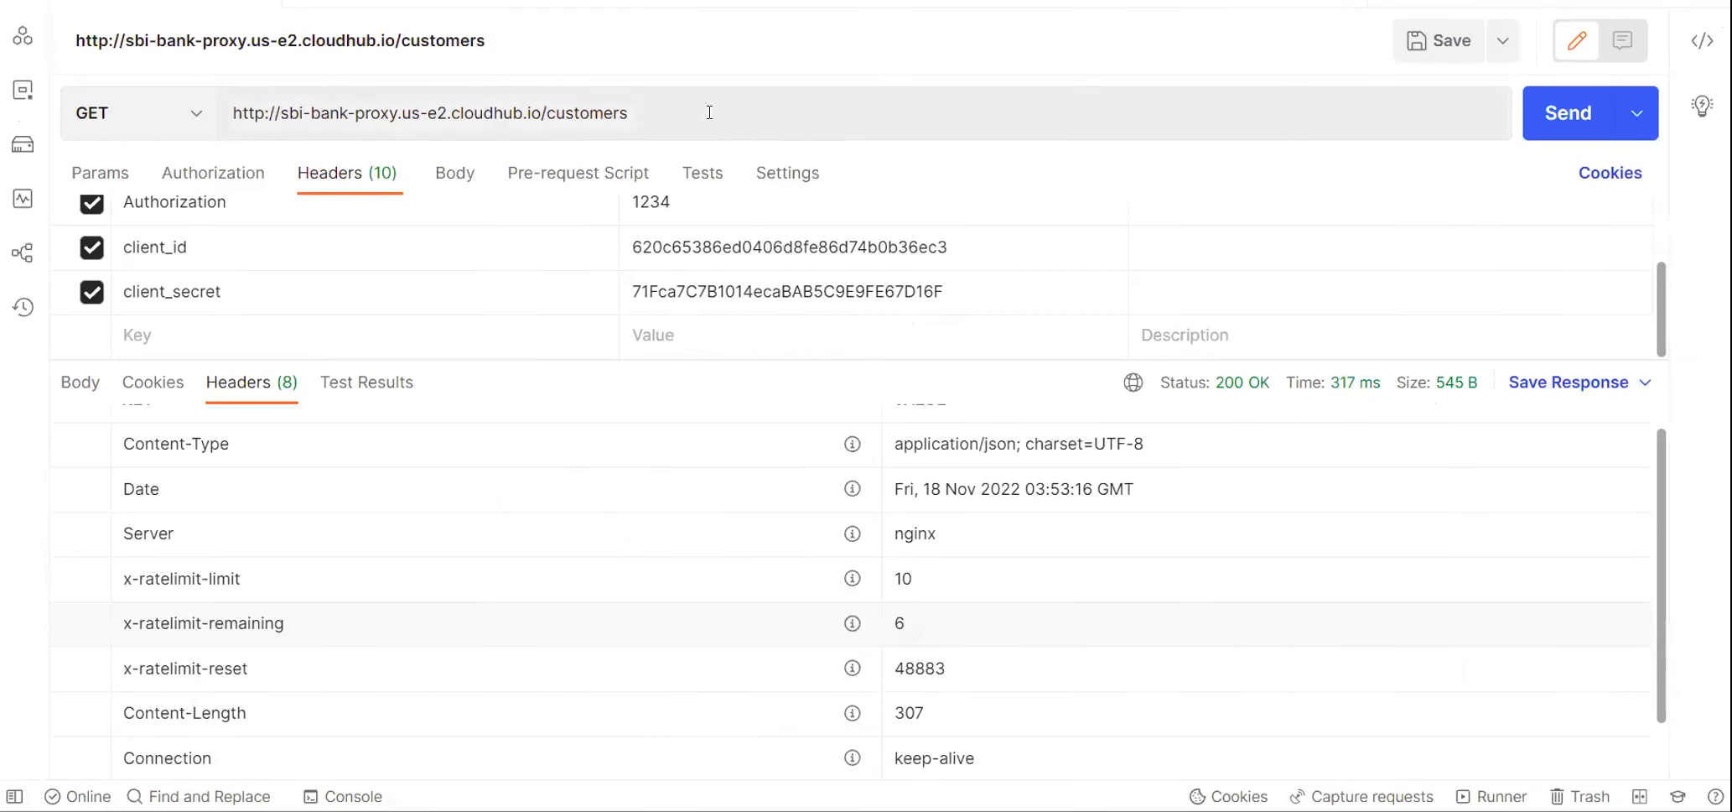
click(709, 112)
key(ctrl+a)
key(ctrl+c)
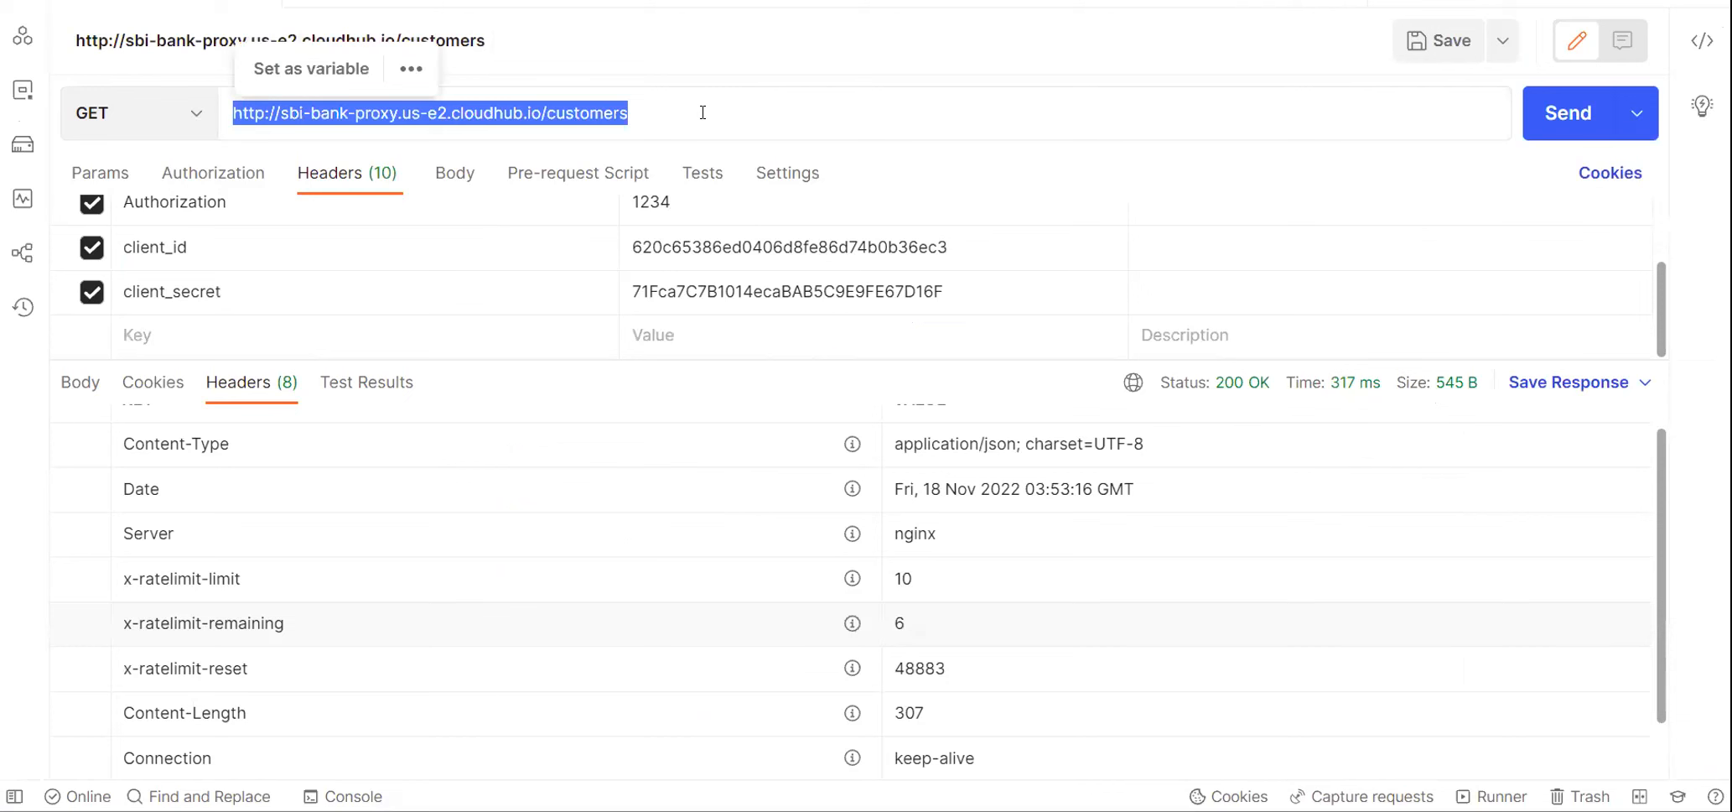
key(alt+Tab)
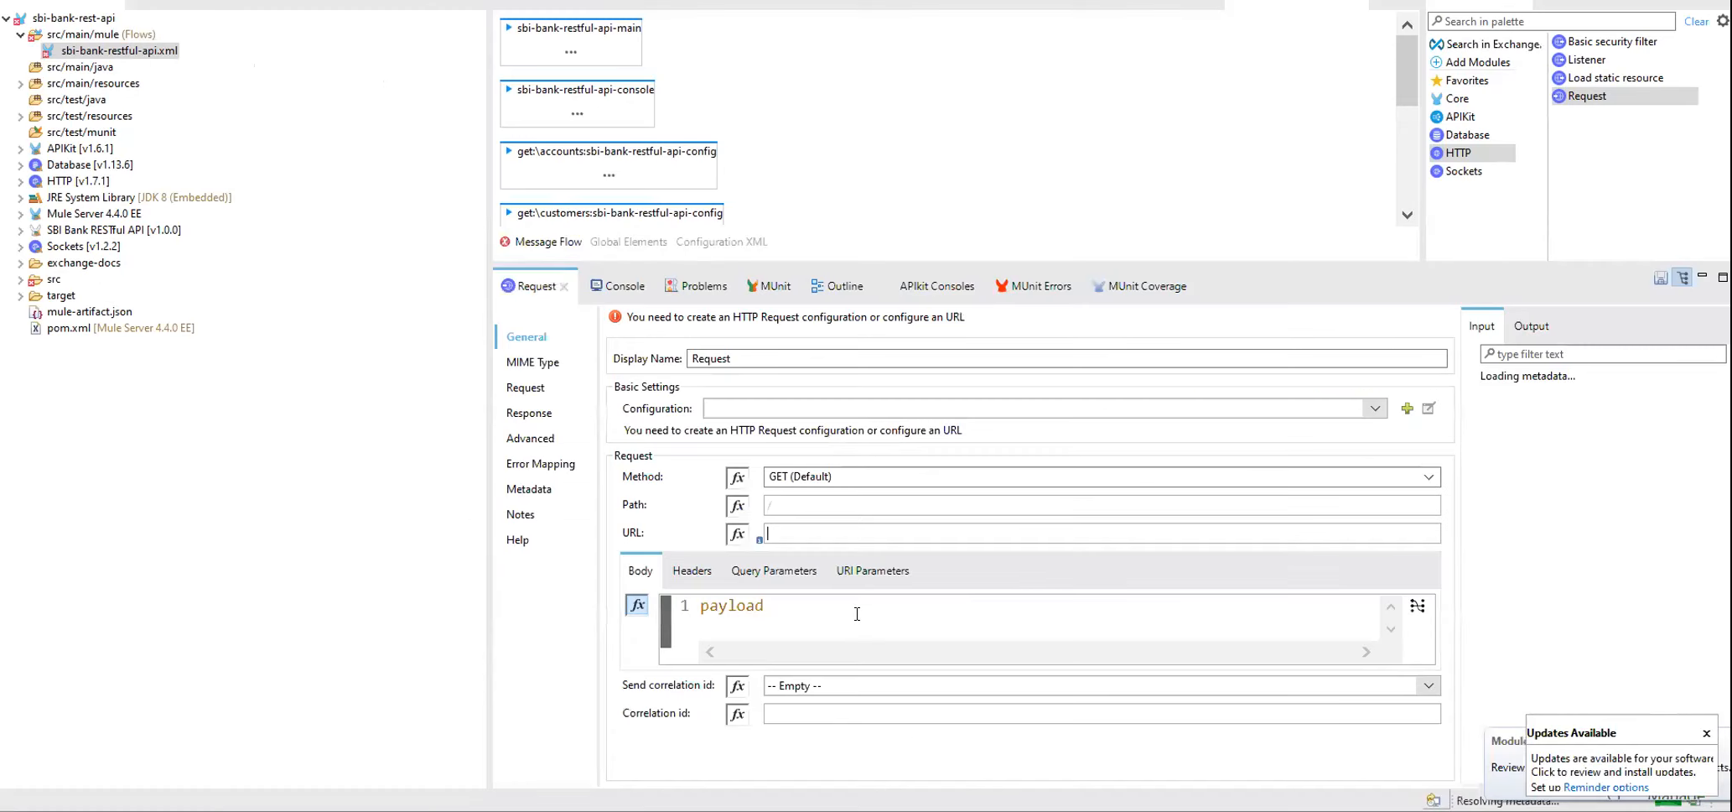
key(ctrl+v)
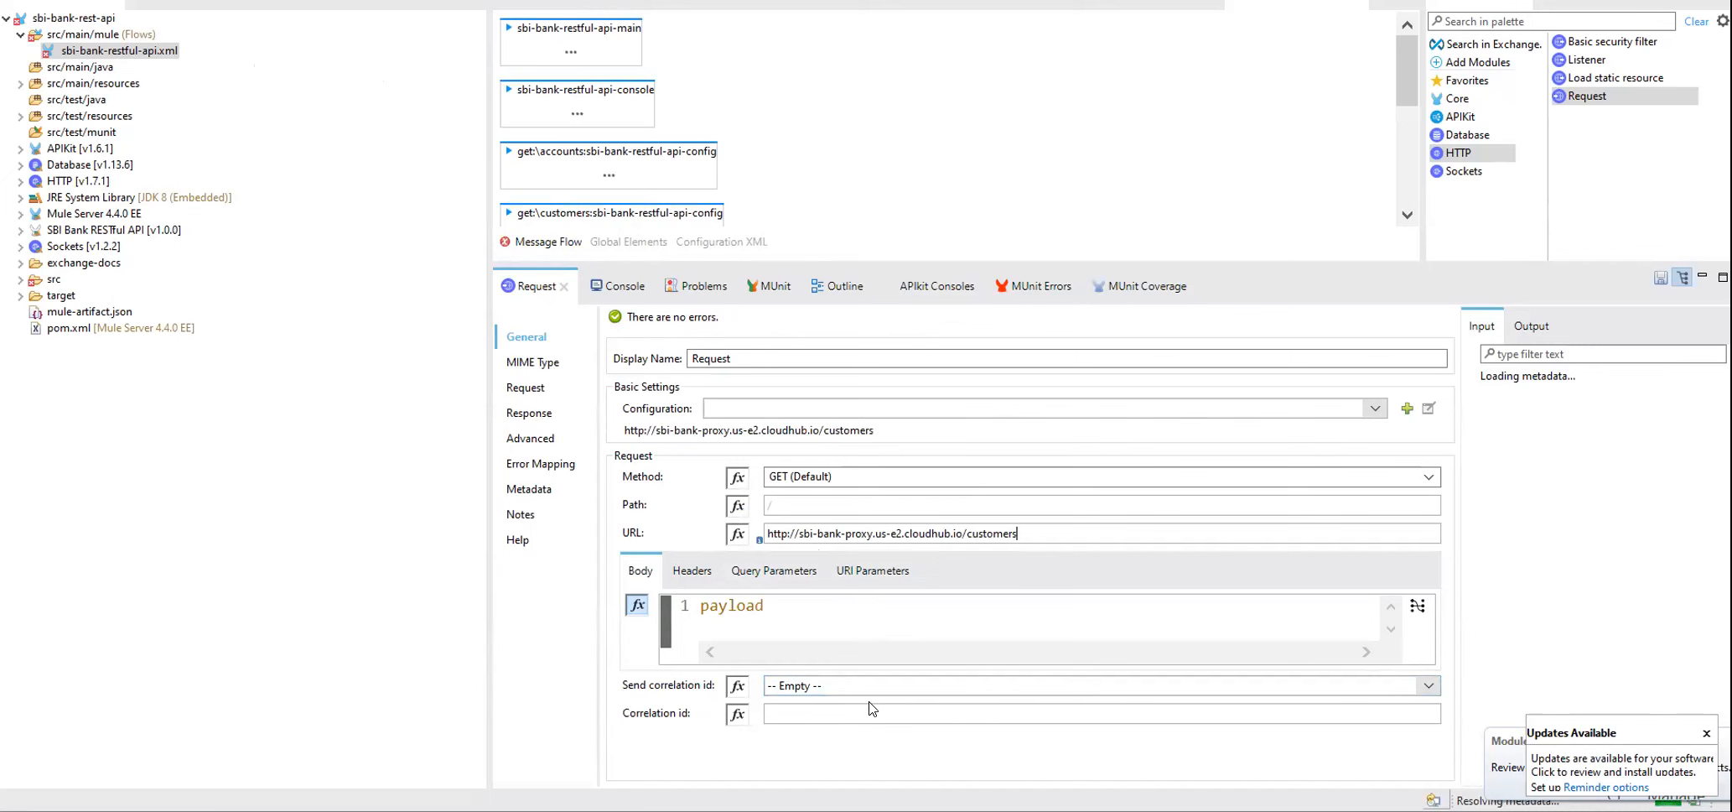
drag(1019, 533, 765, 533)
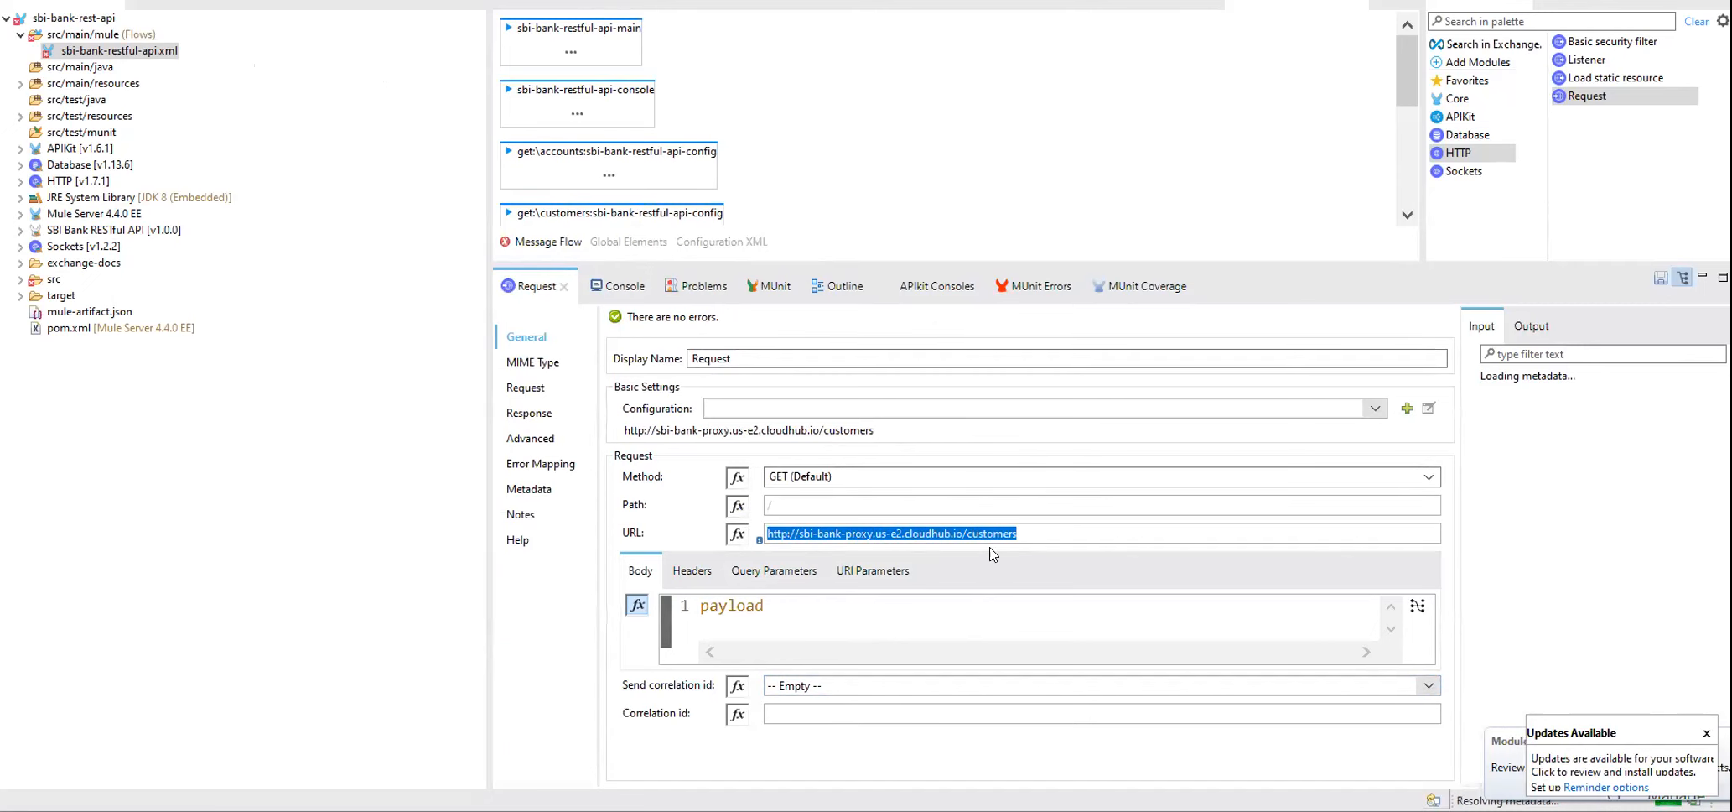
Add a header entry to the HTTP Request and select the customers part of its URL.
click(694, 575)
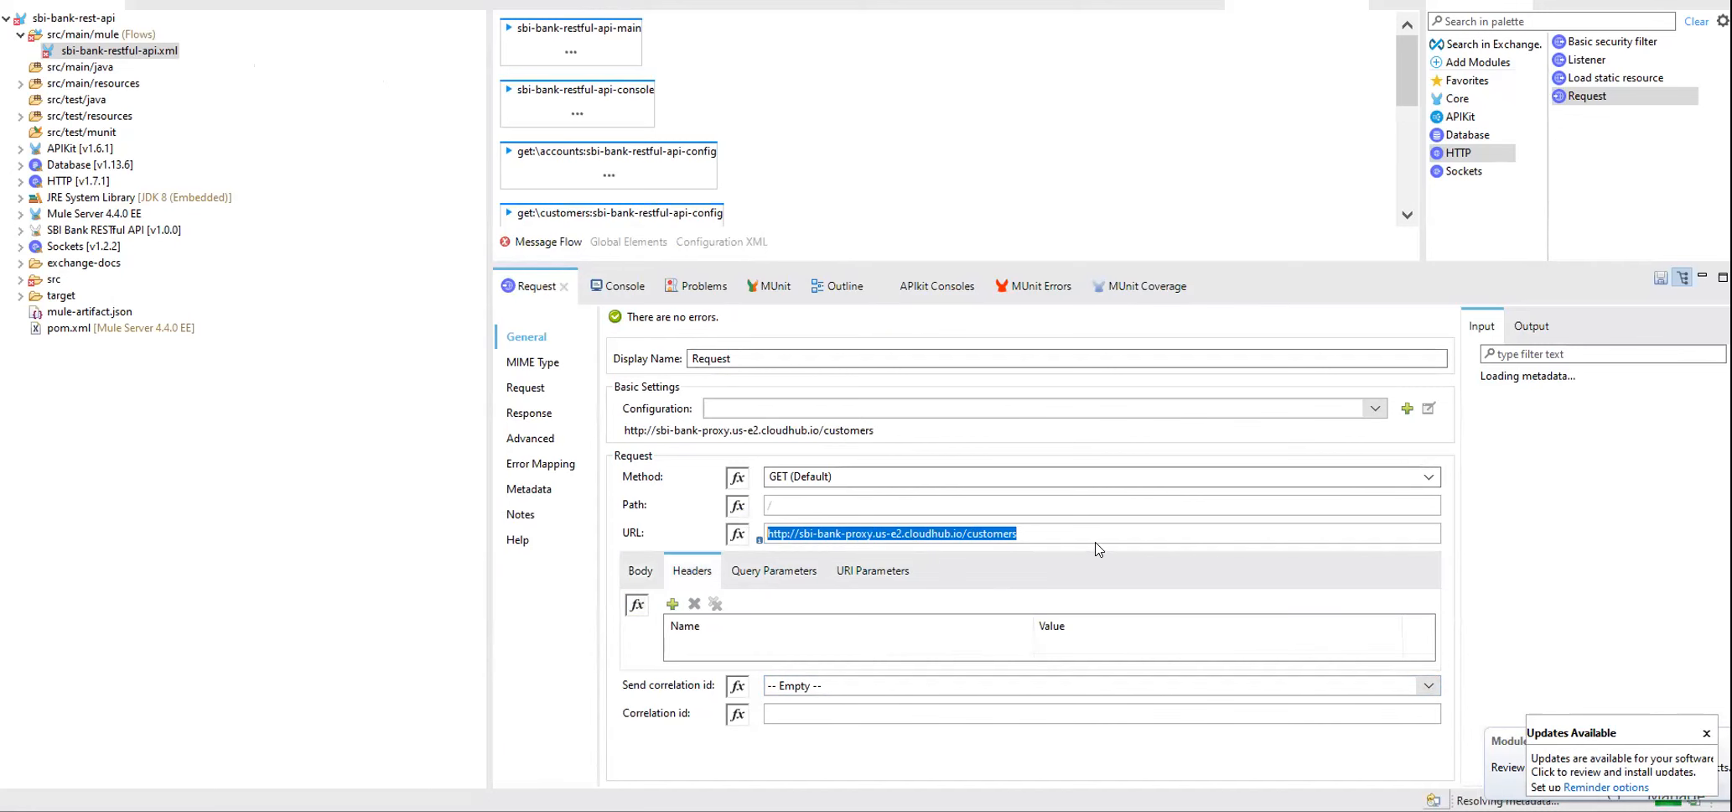
click(672, 604)
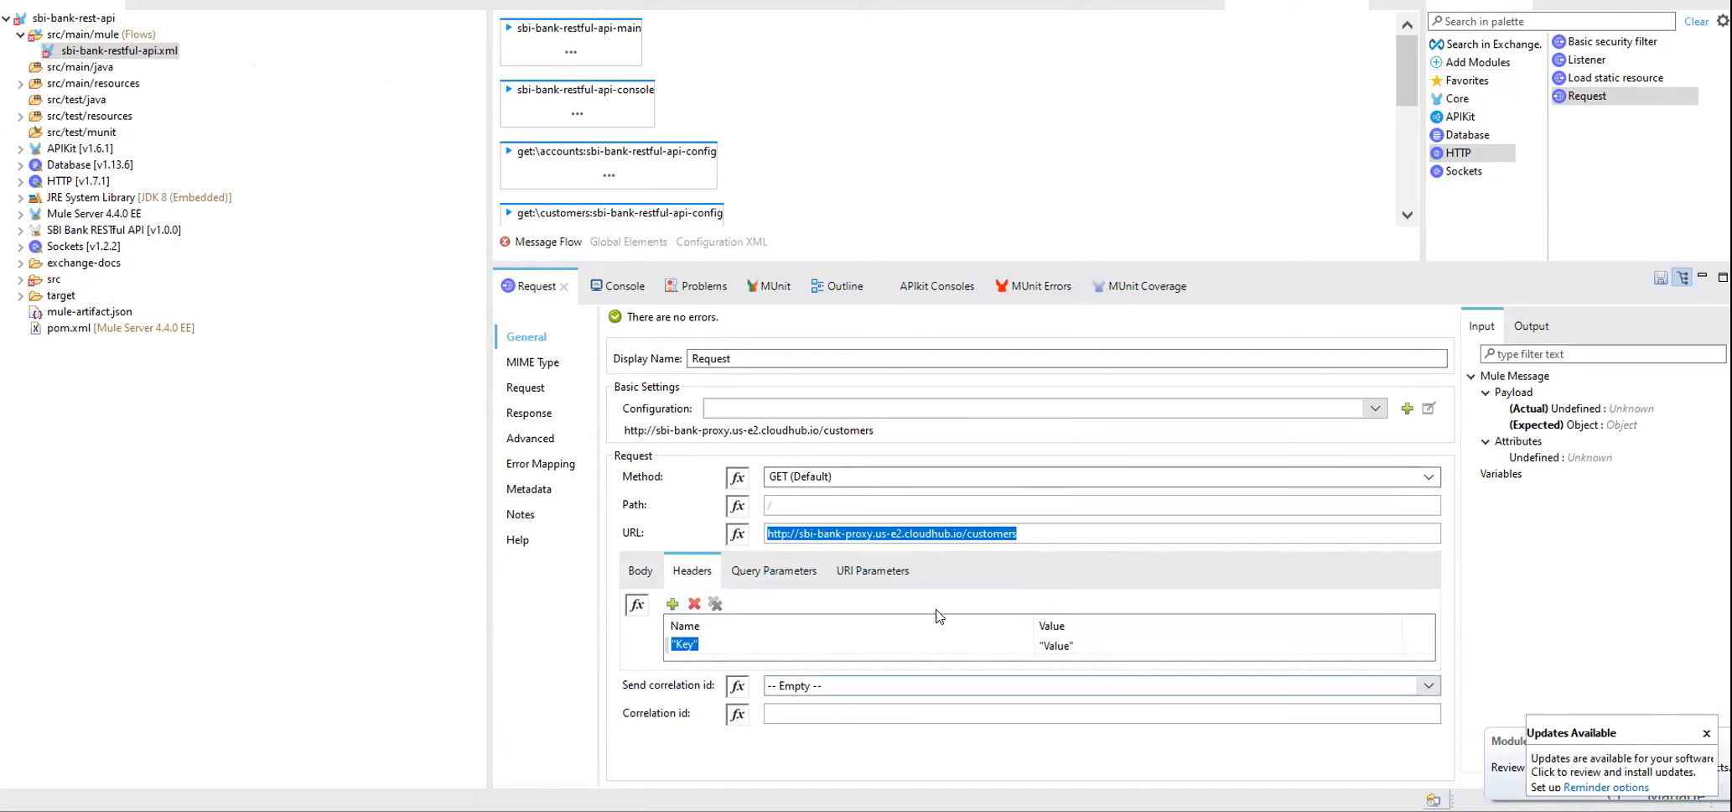
mouse_move(946, 309)
mouse_down()
mouse_move(999, 573)
mouse_move(955, 283)
mouse_up()
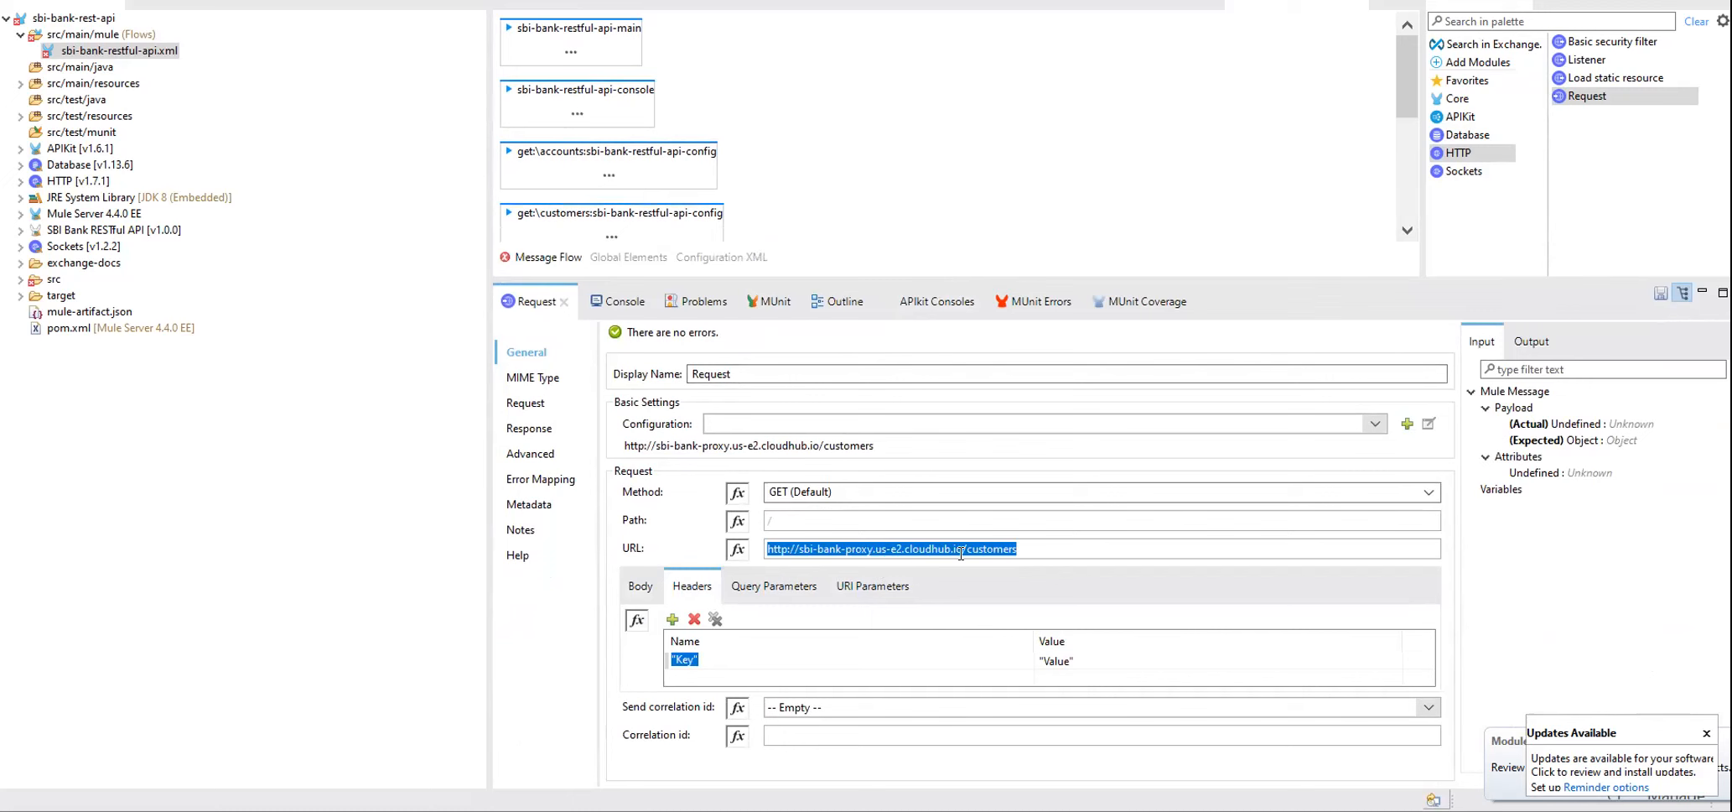
double_click(1010, 549)
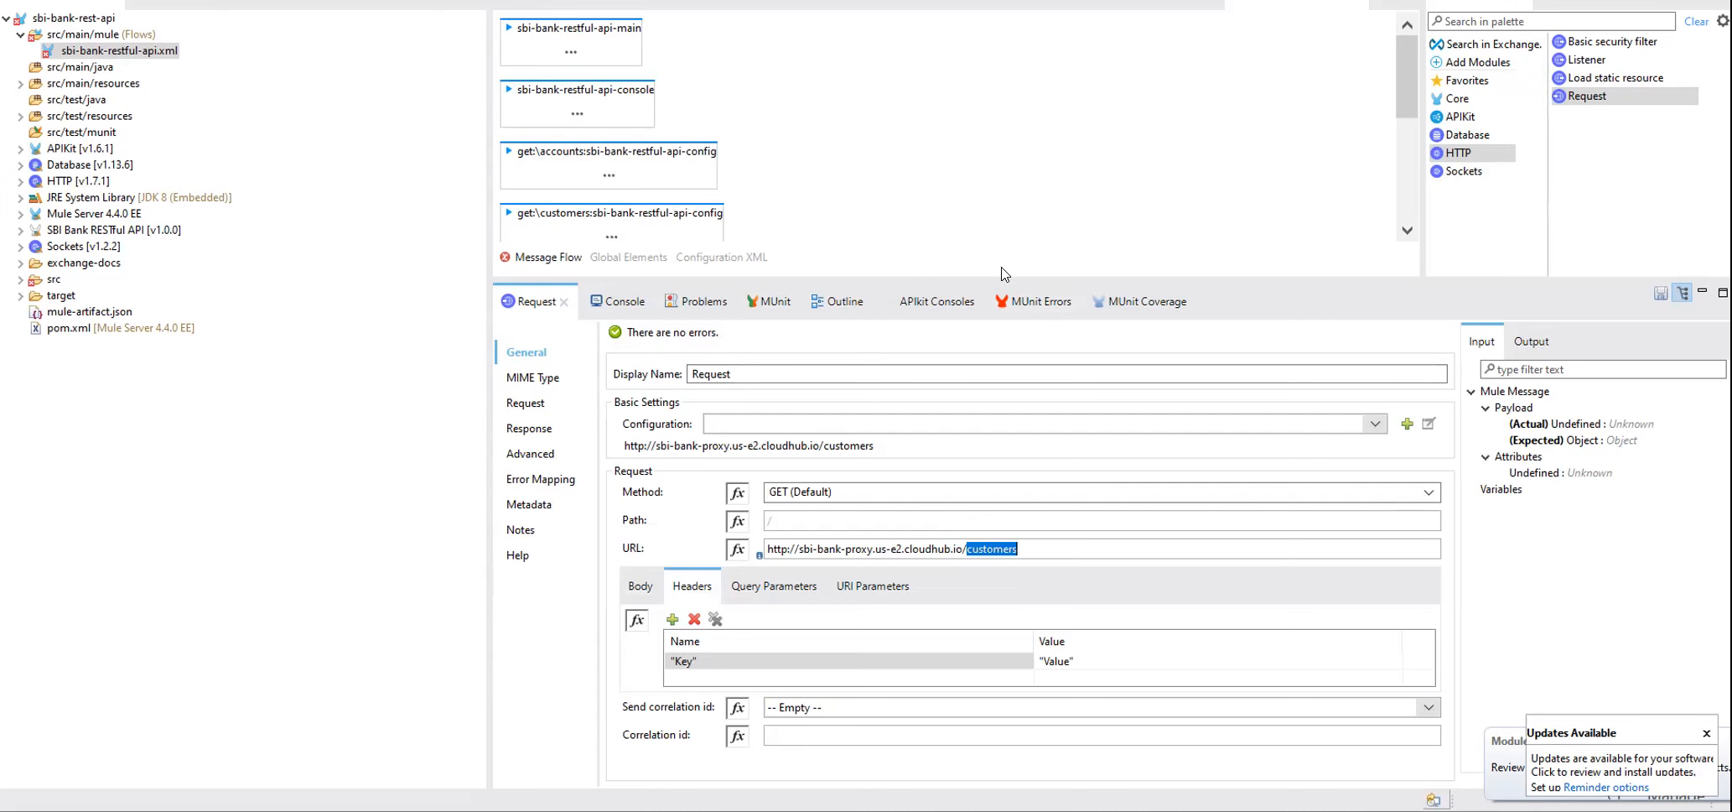
Select the new HTTP Request flow on the canvas, and return to the developer portal to close the SBI Proxy API access request.
drag(1000, 275, 1025, 574)
right_click(583, 406)
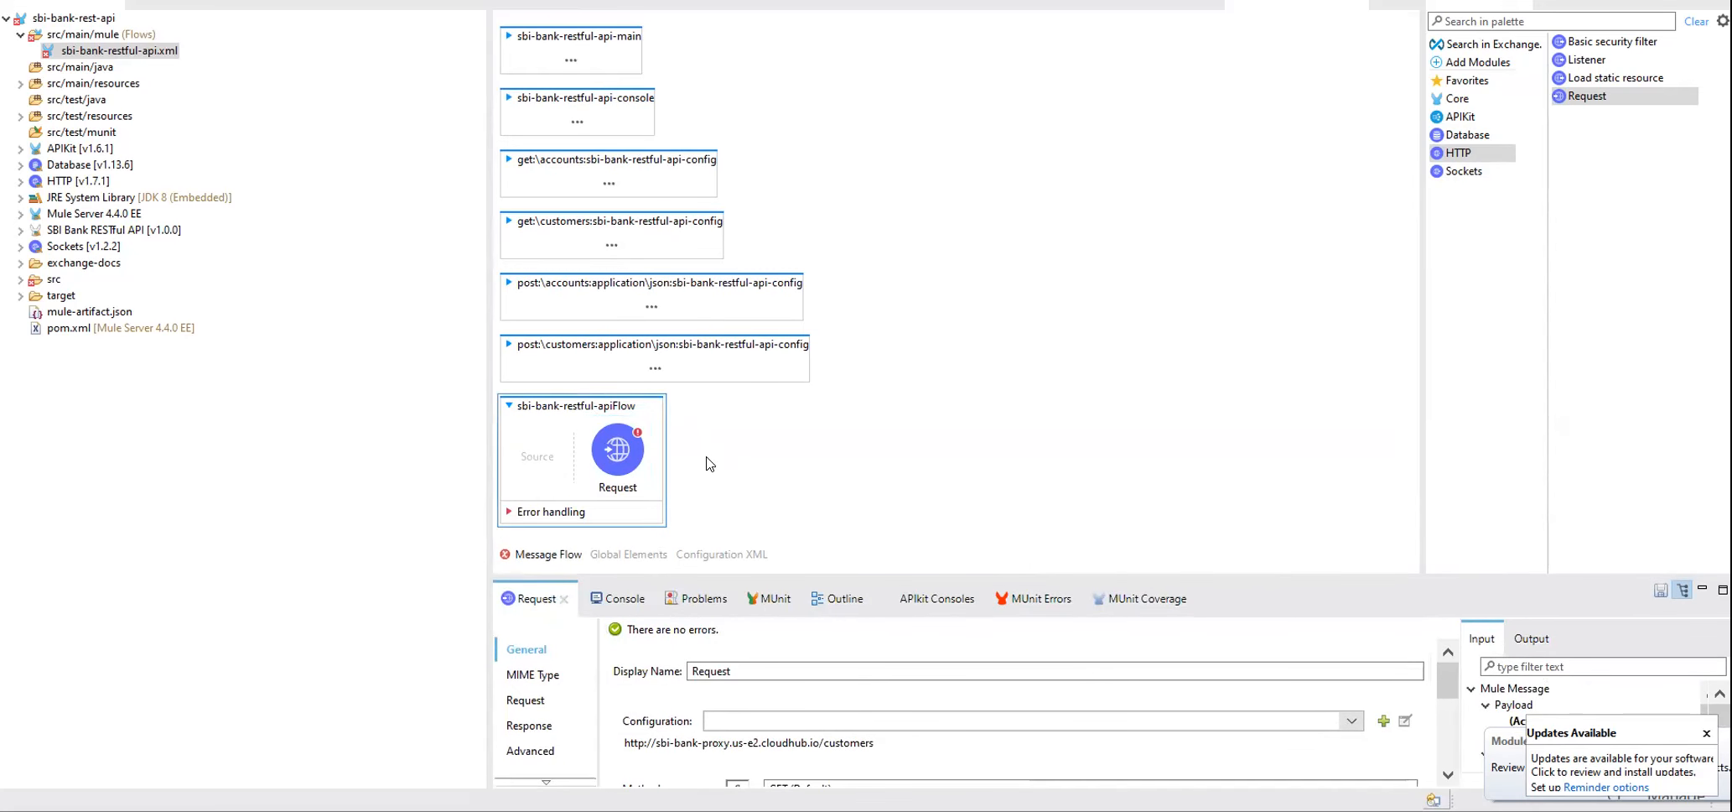
click(634, 151)
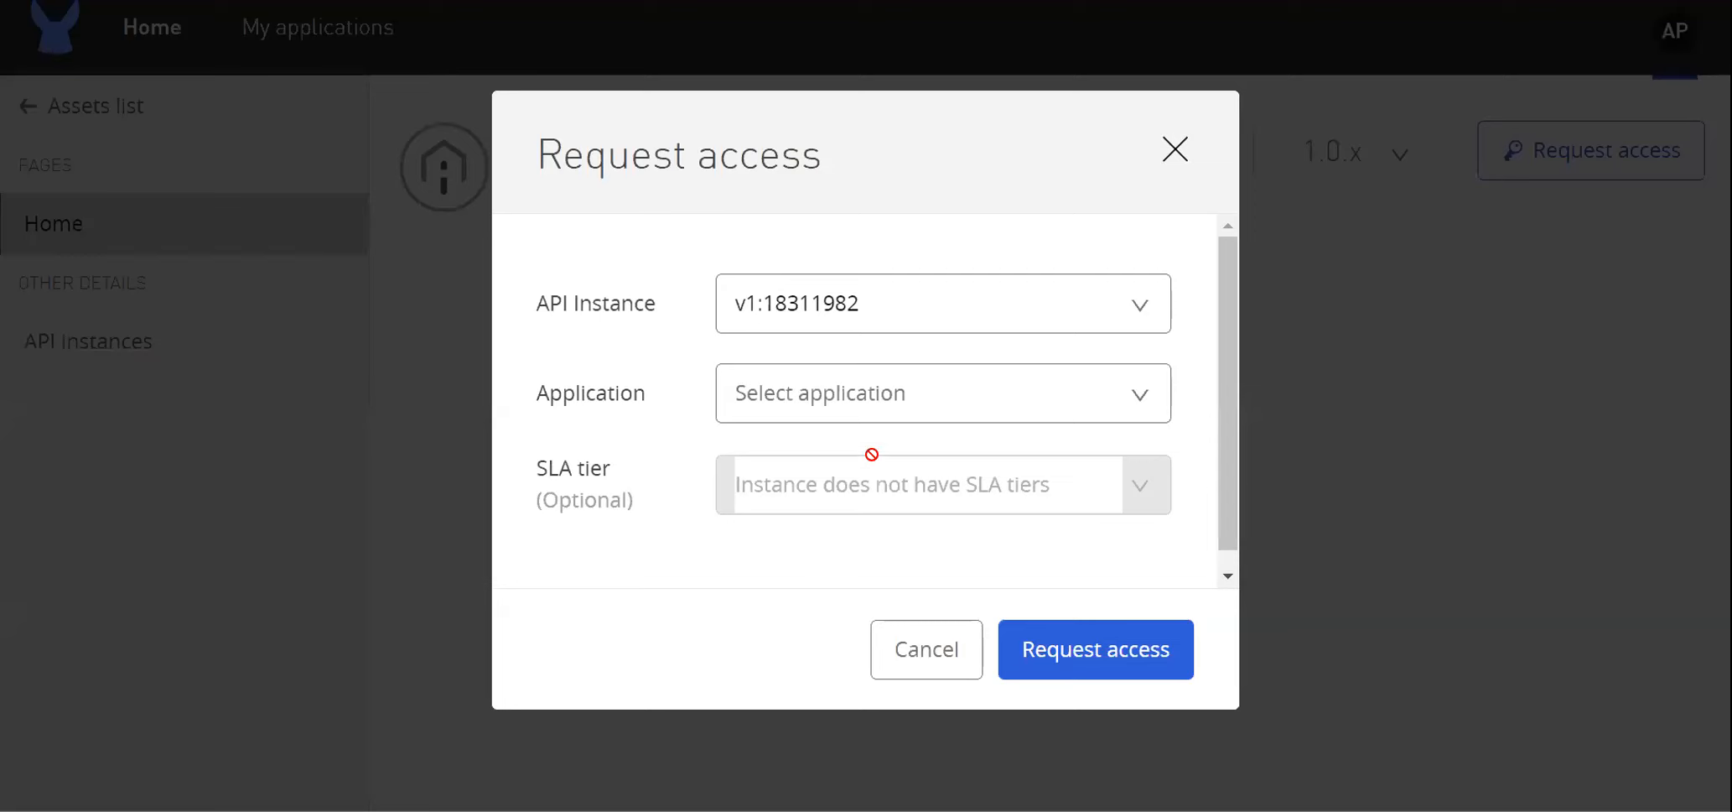
click(1172, 151)
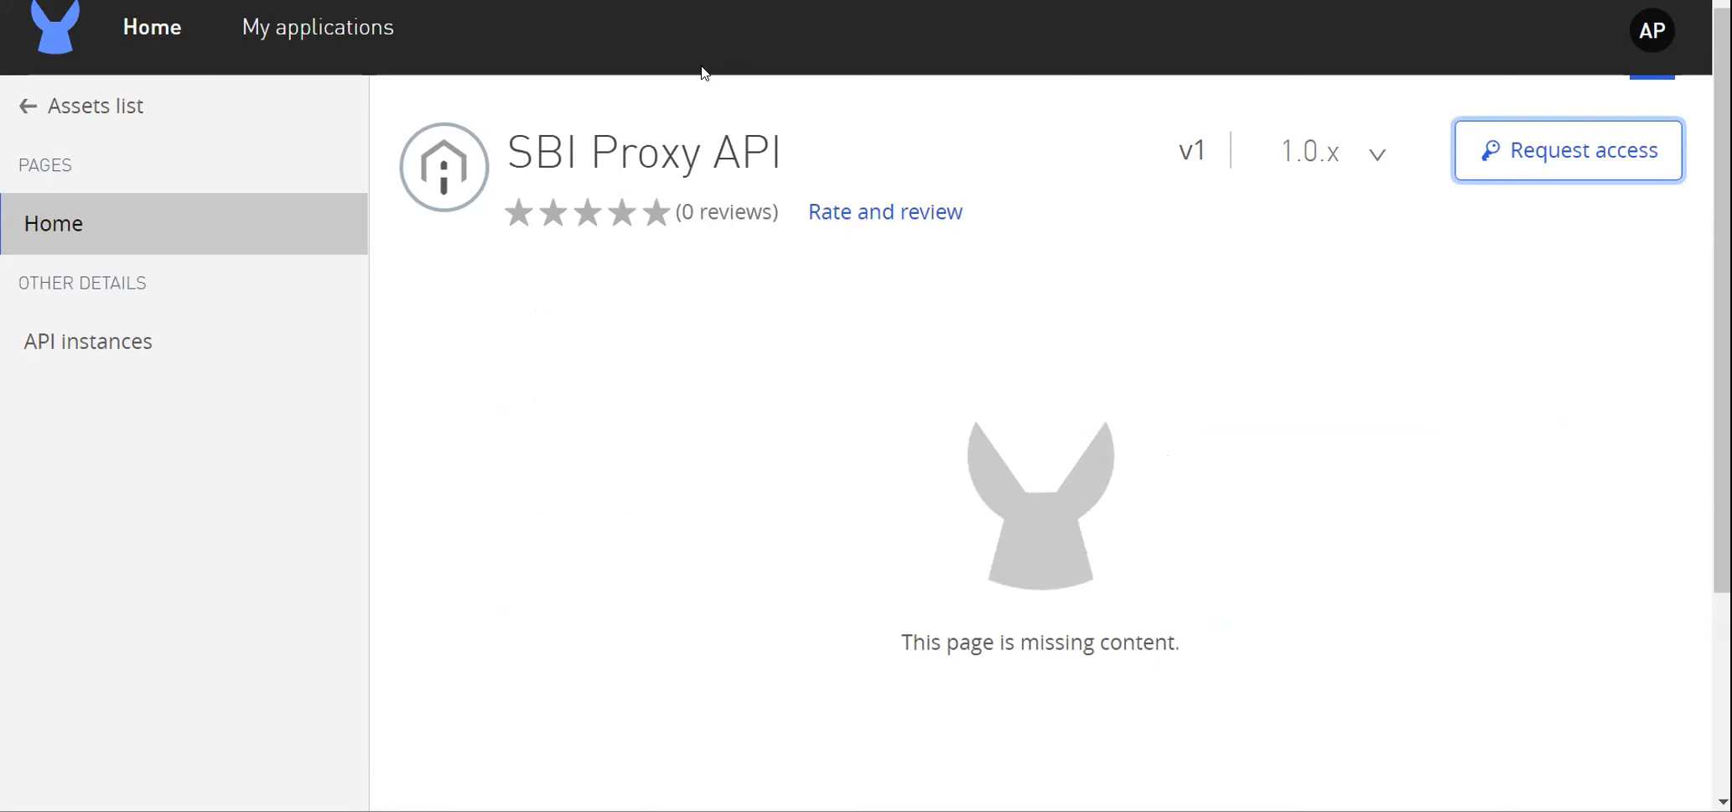
Switch to API Manager, examine the Quality of Service policies that can be added to SBI Proxy API, and return to its policies.
key(alt+Tab)
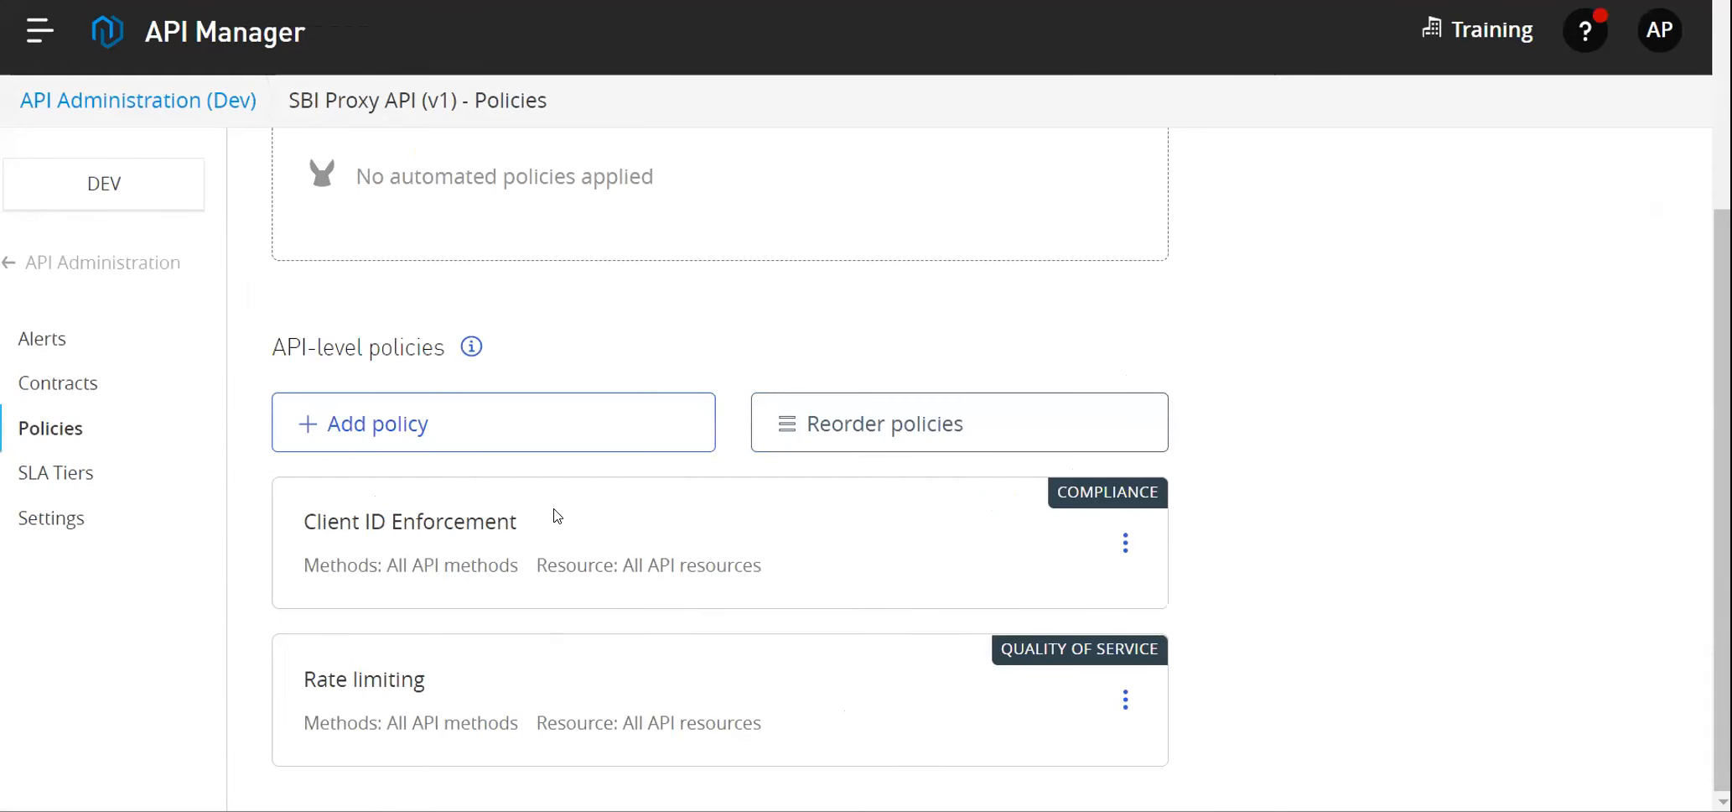
click(365, 428)
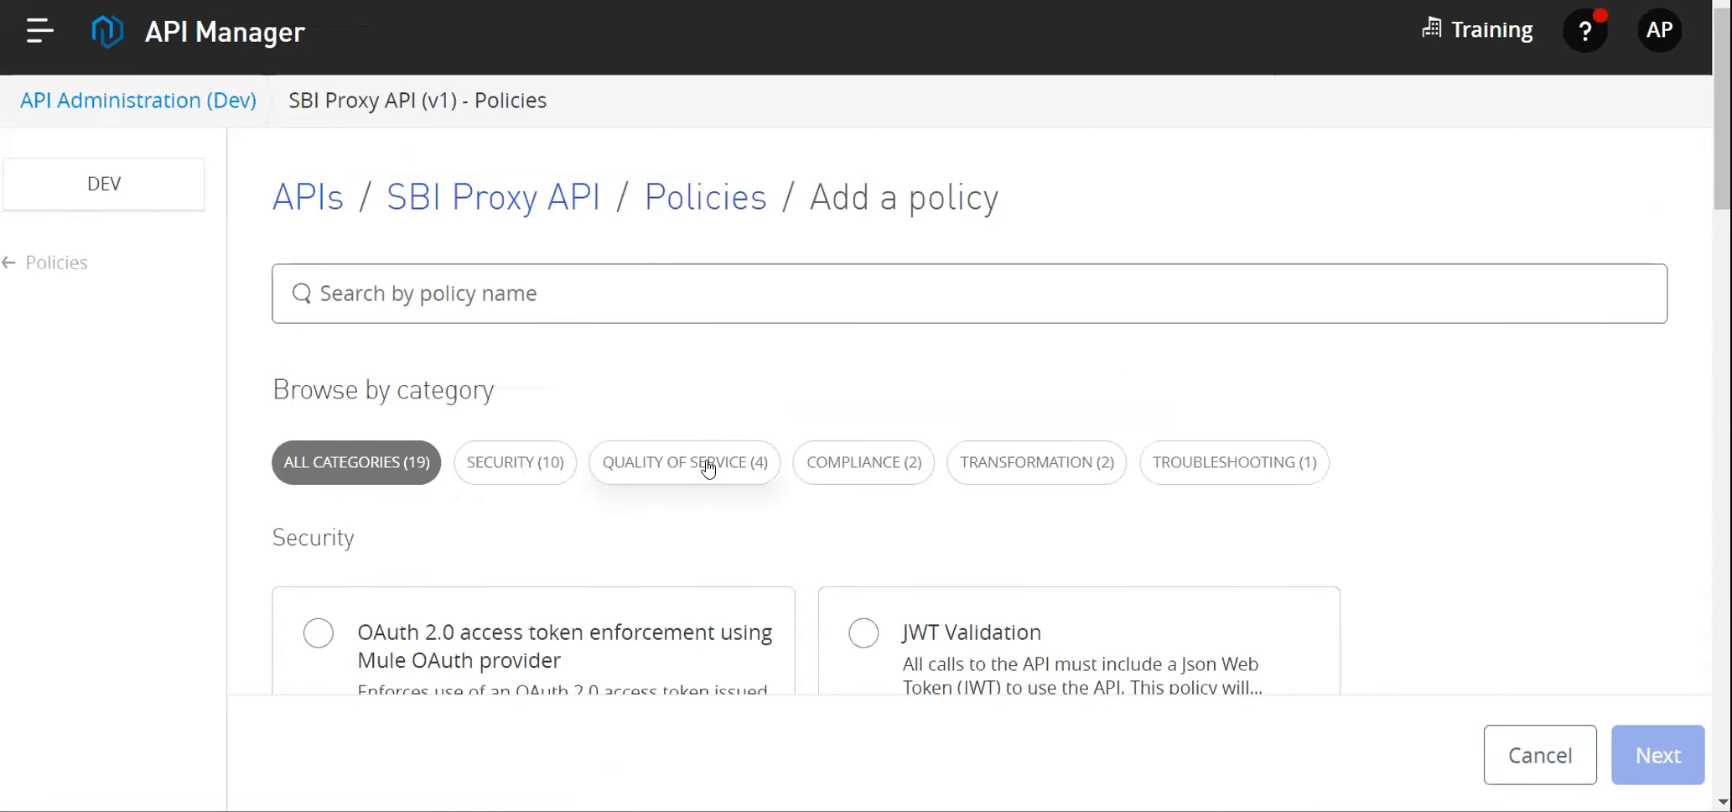
click(708, 463)
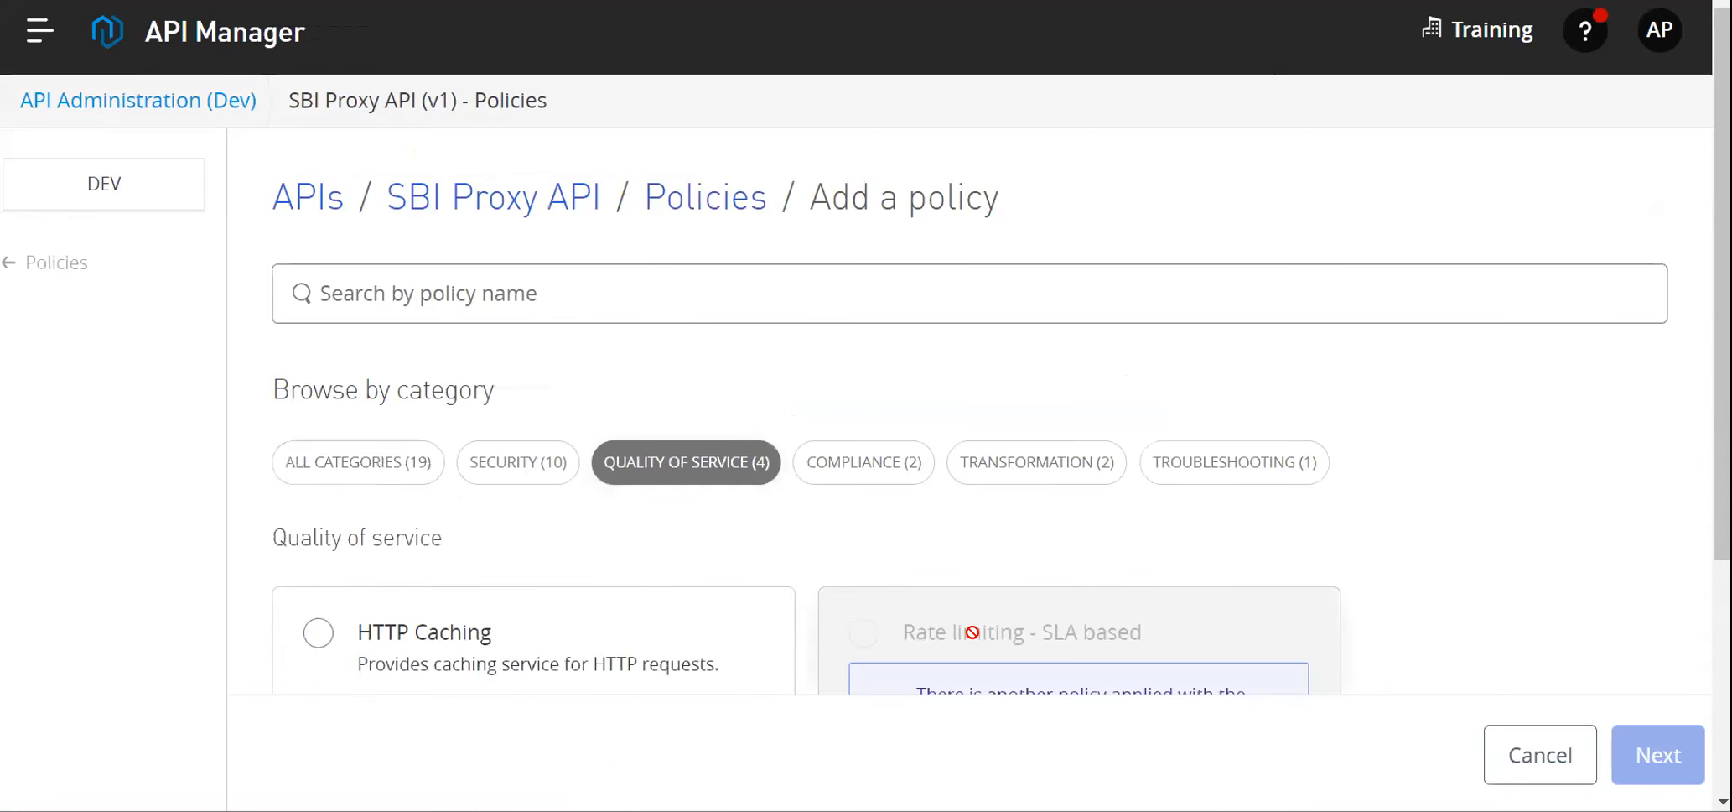
scroll(981, 436, down, 3)
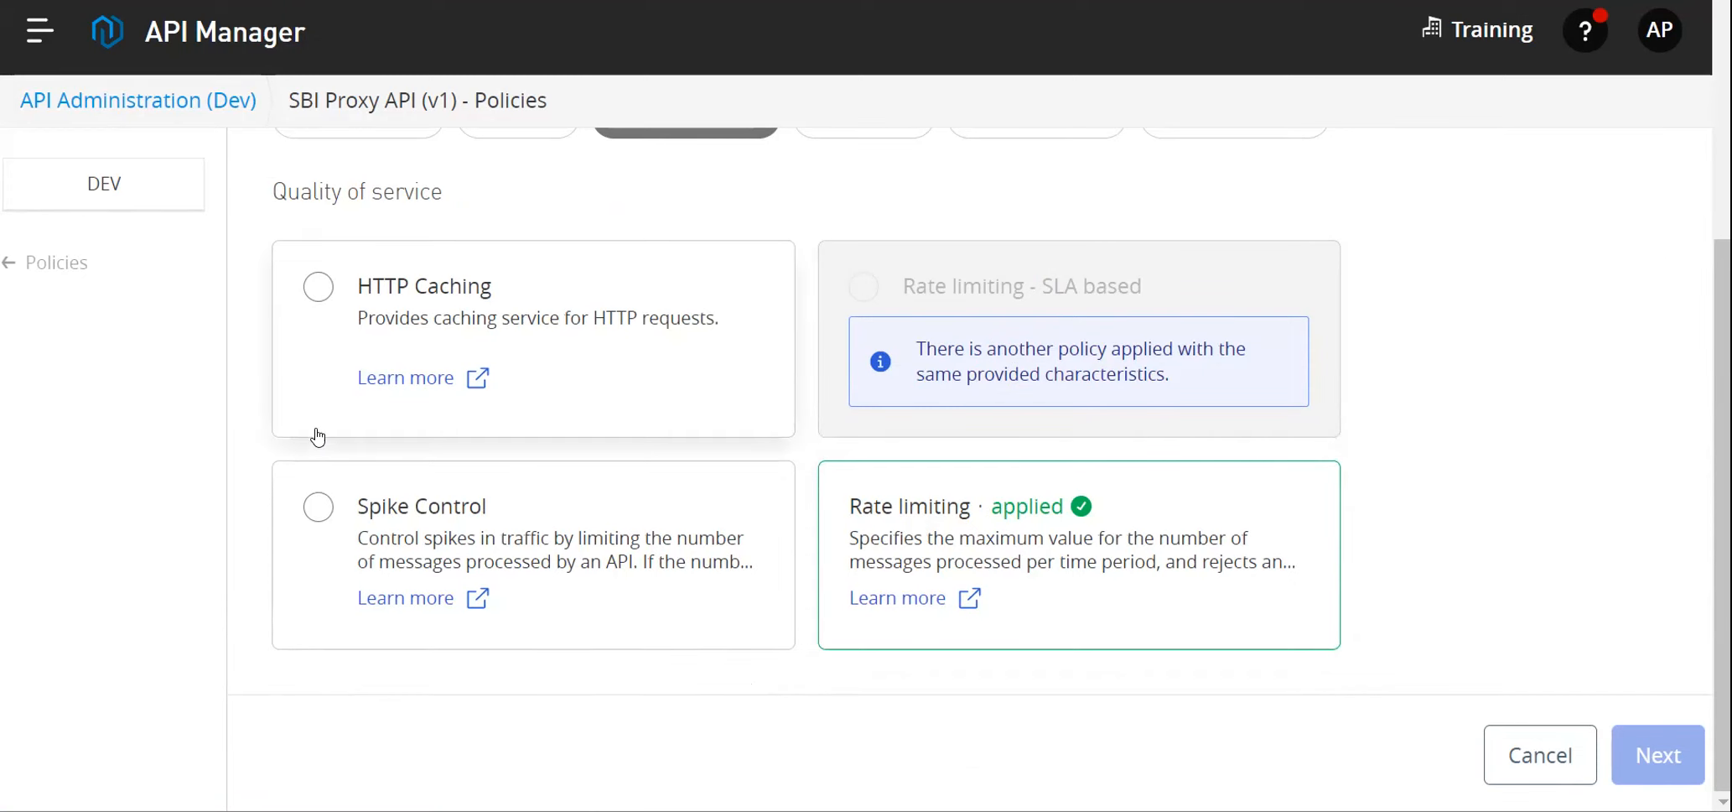
scroll(318, 428, up, 3)
scroll(386, 377, up, 1)
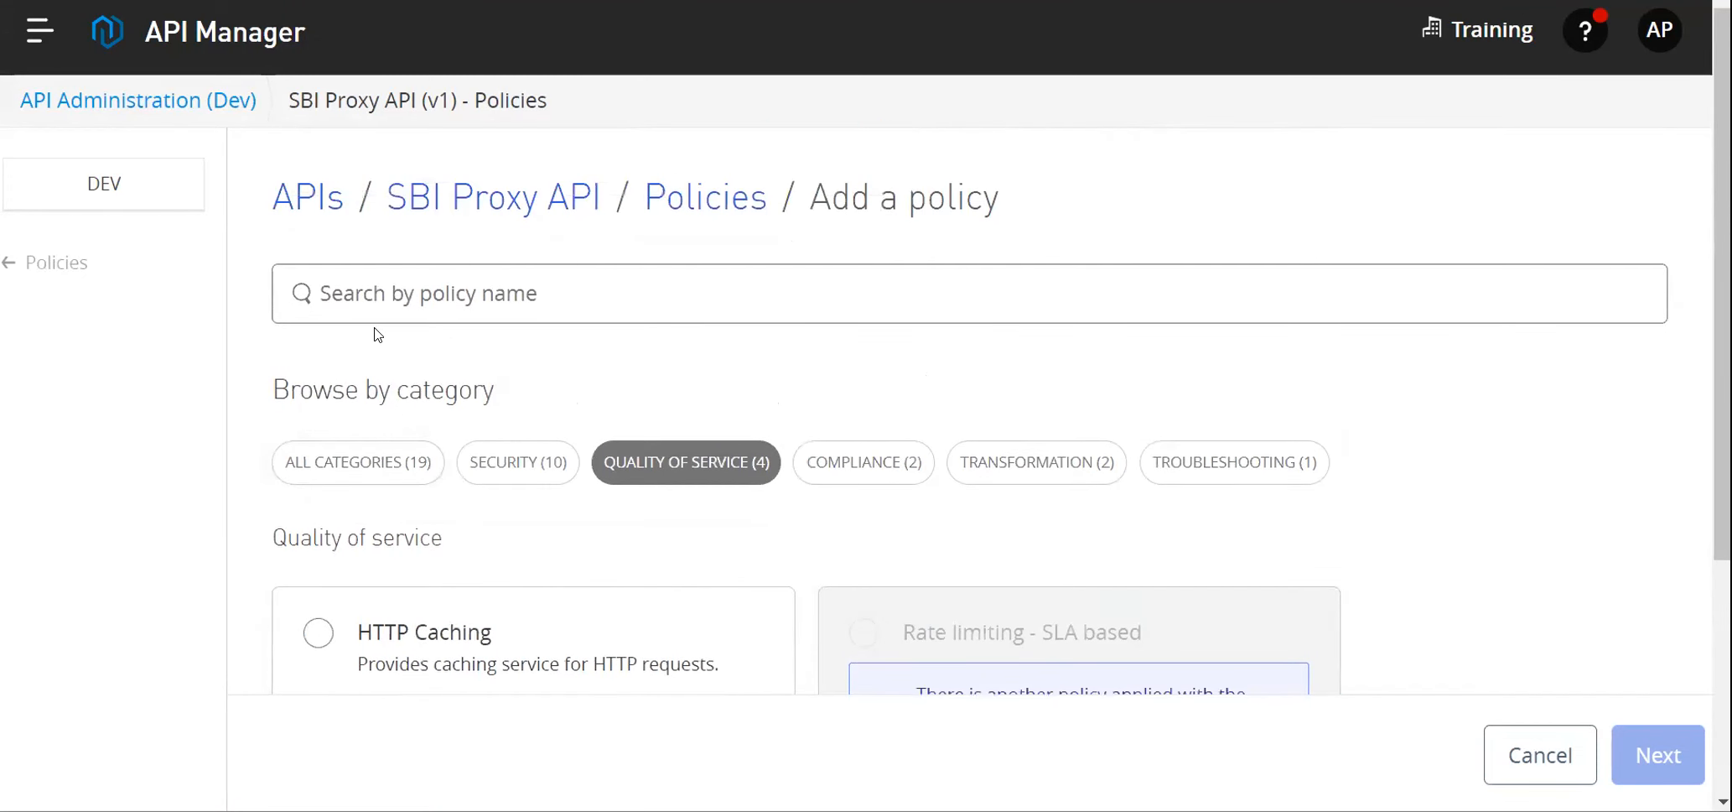
click(685, 203)
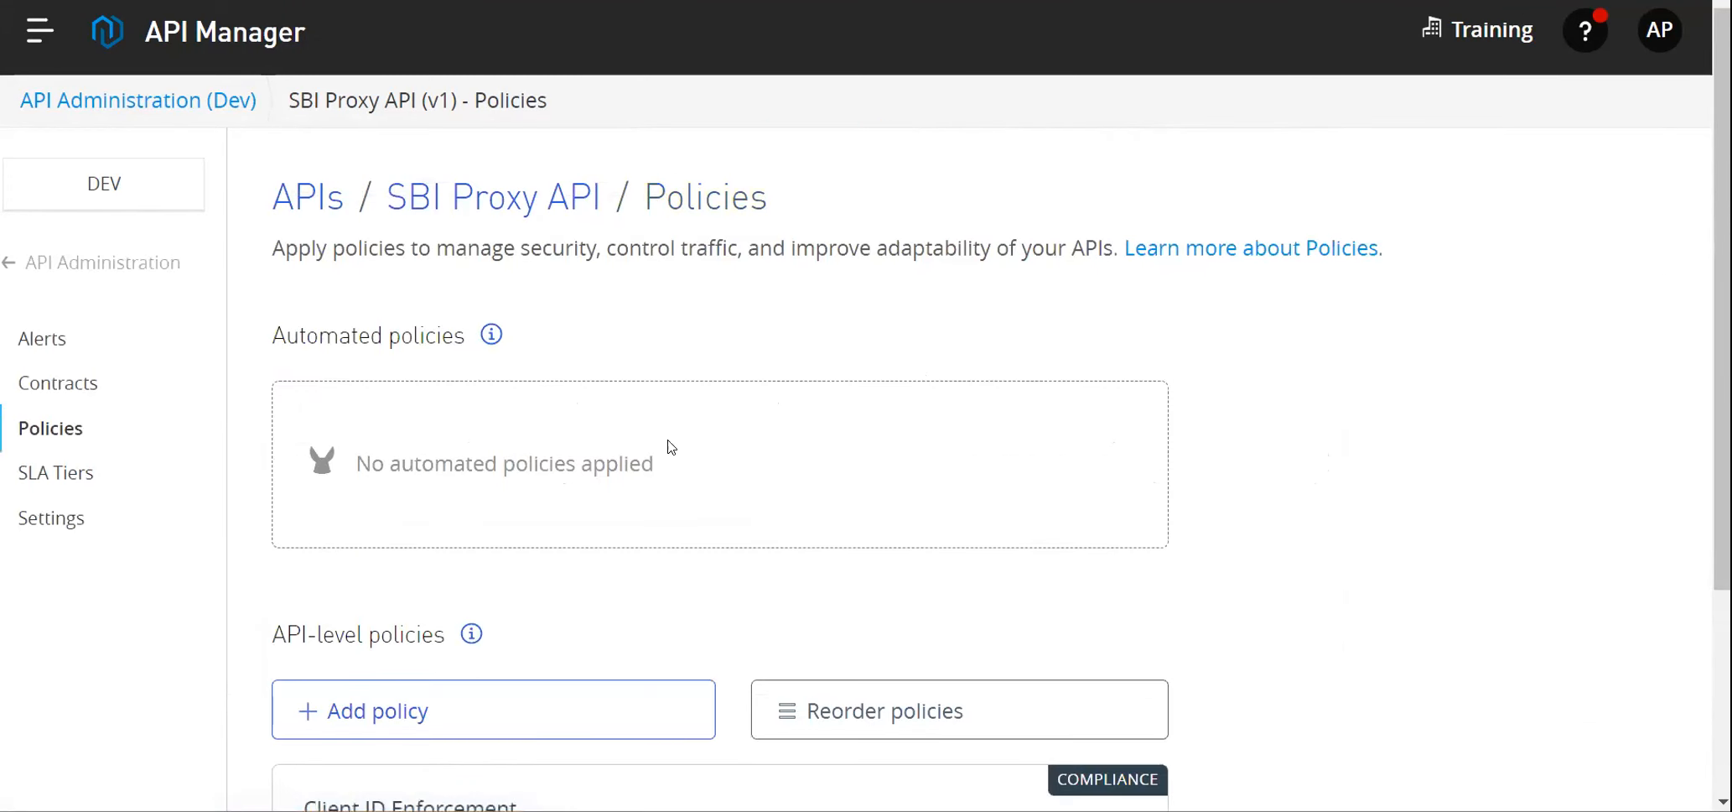
Remove the Client ID Enforcement policy from SBI Proxy API's API-level policies.
scroll(621, 465, down, 3)
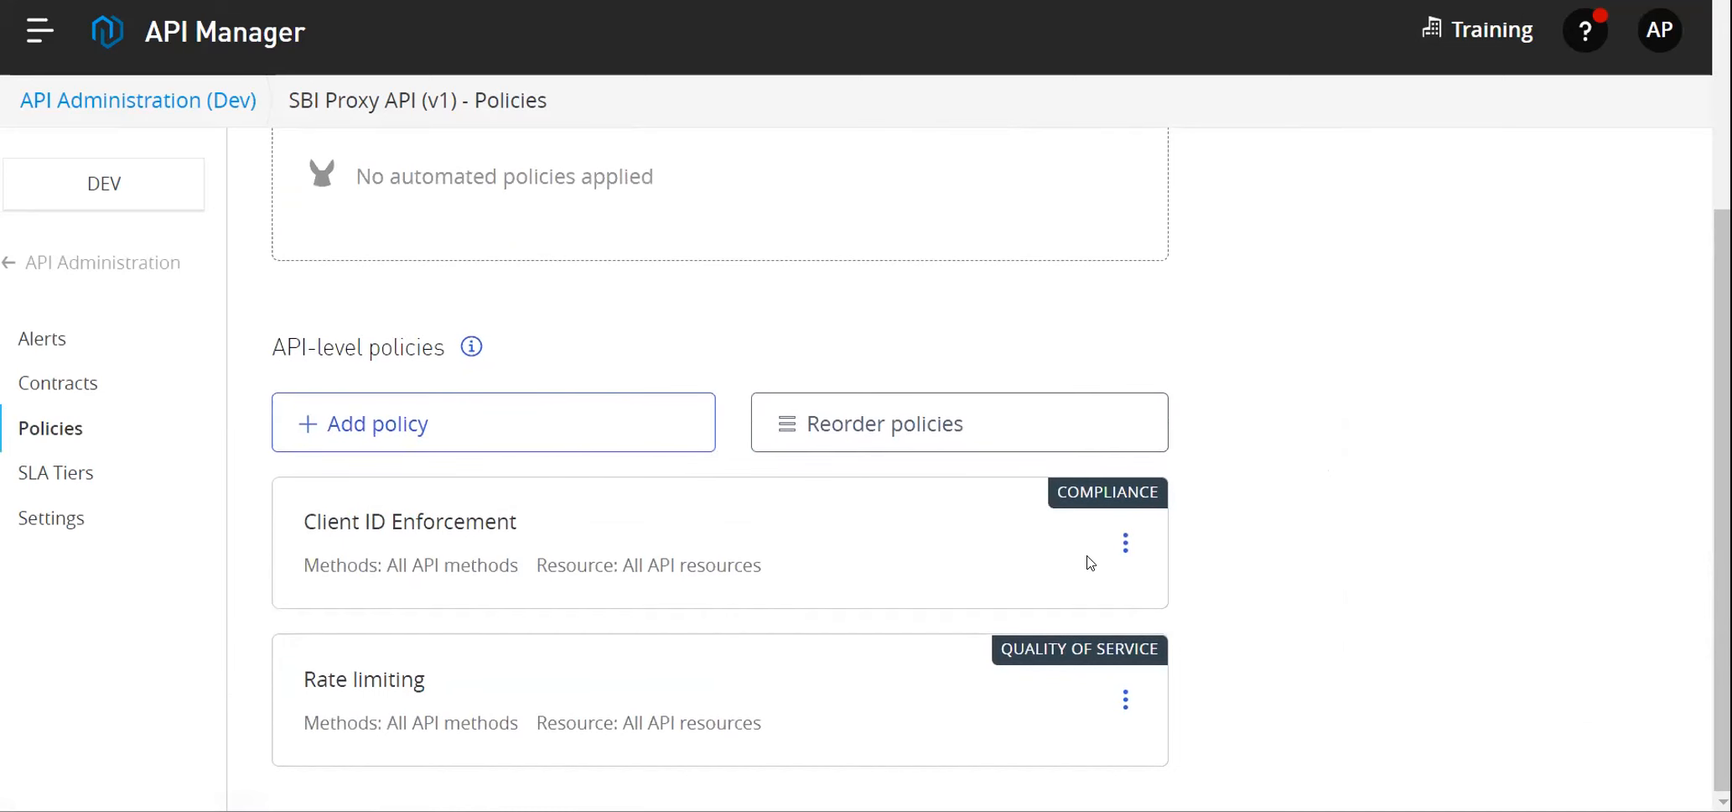
click(1125, 543)
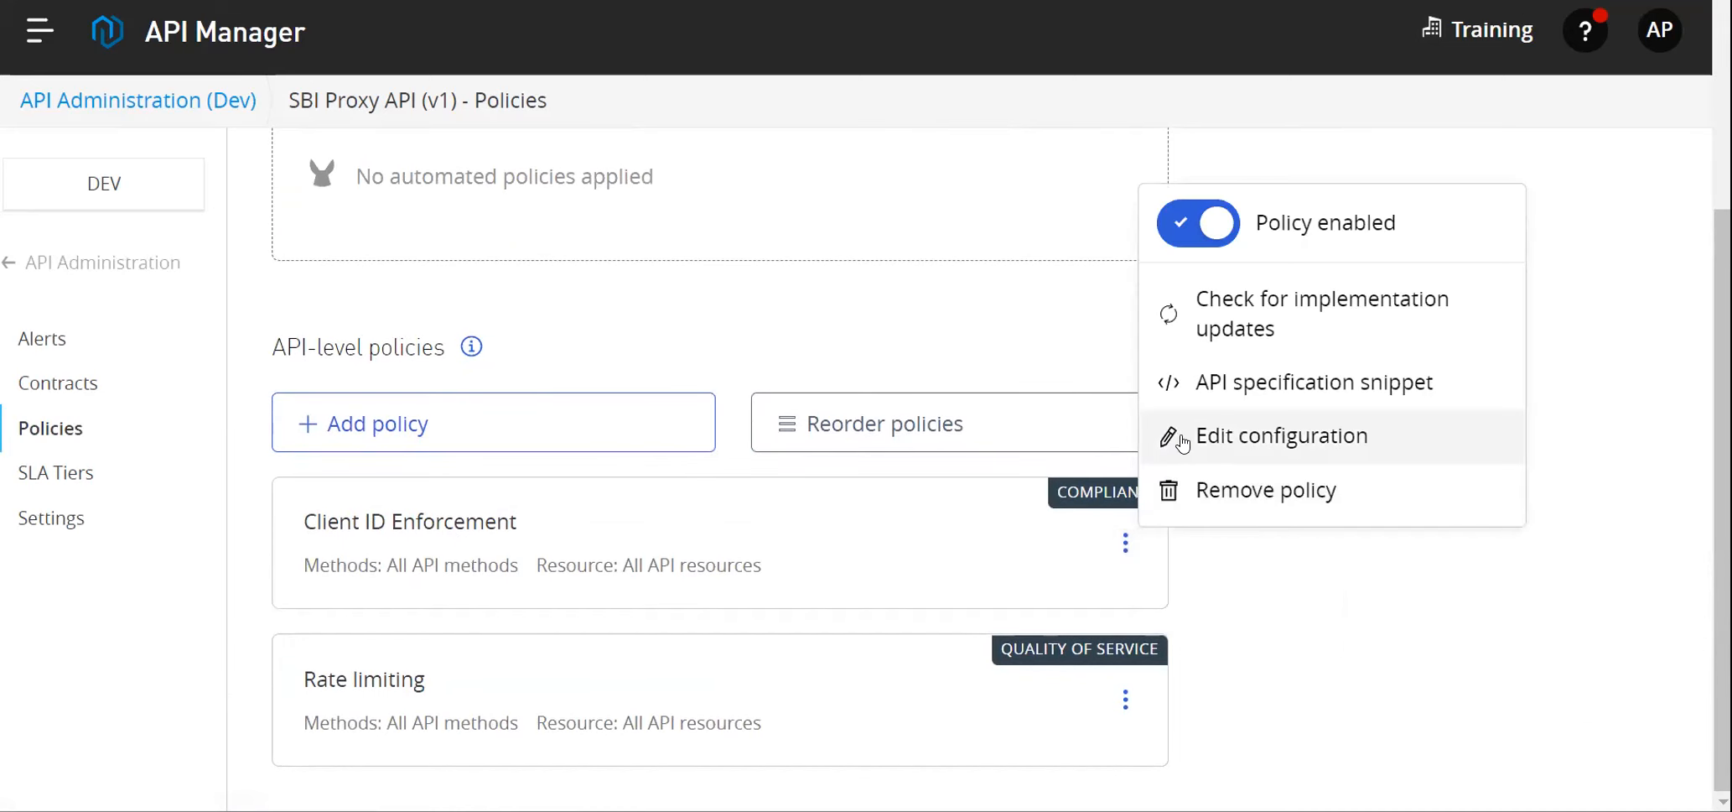
click(1252, 495)
click(1209, 512)
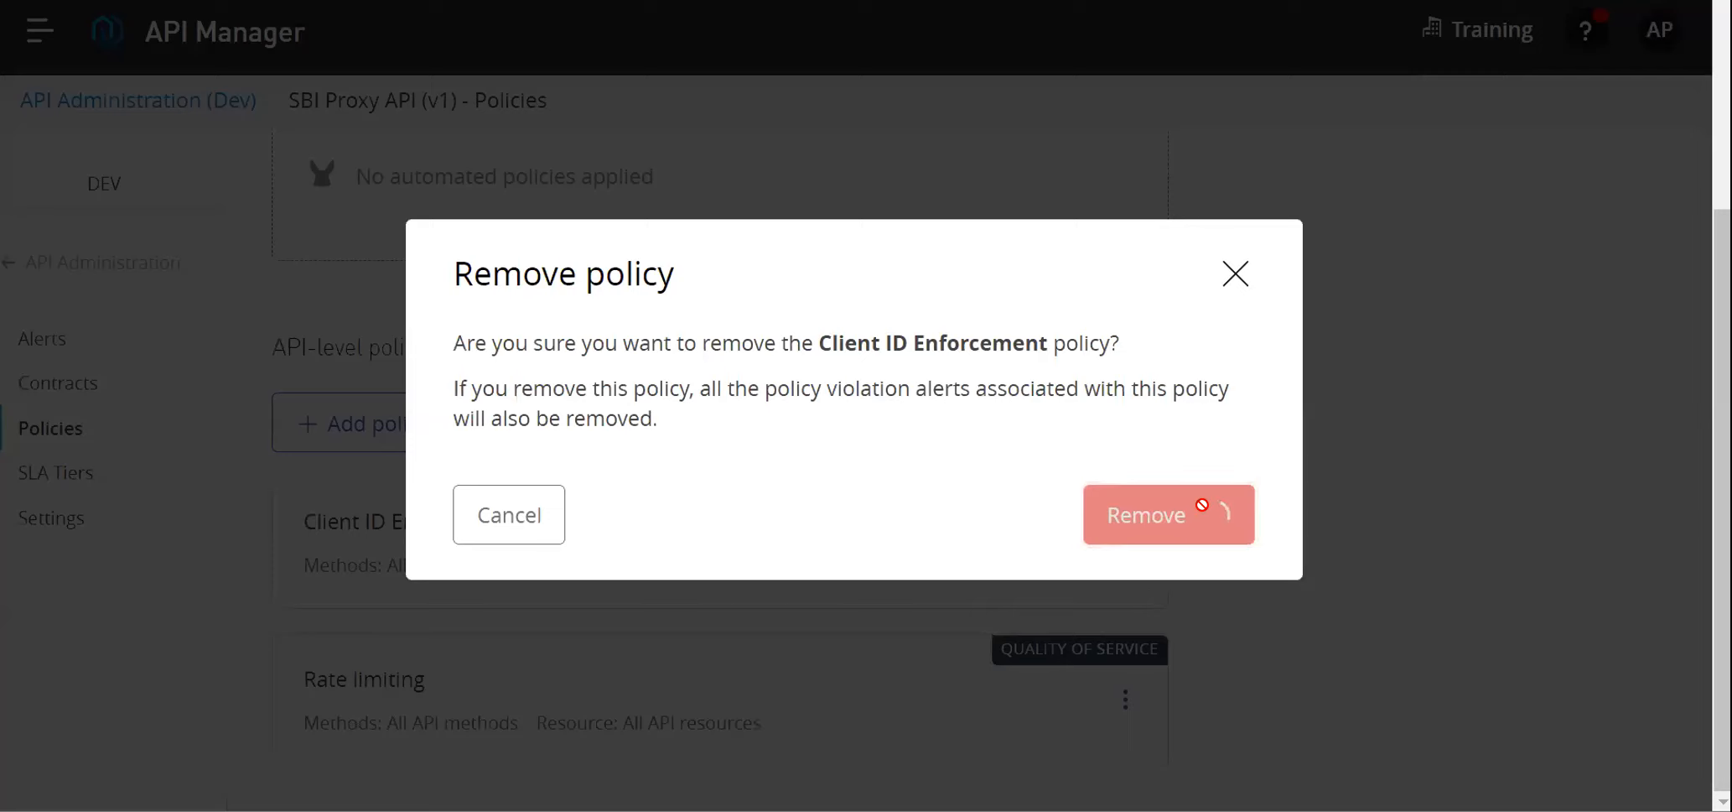
Remove the Rate limiting policy from SBI Proxy API's API-level policies.
click(1125, 654)
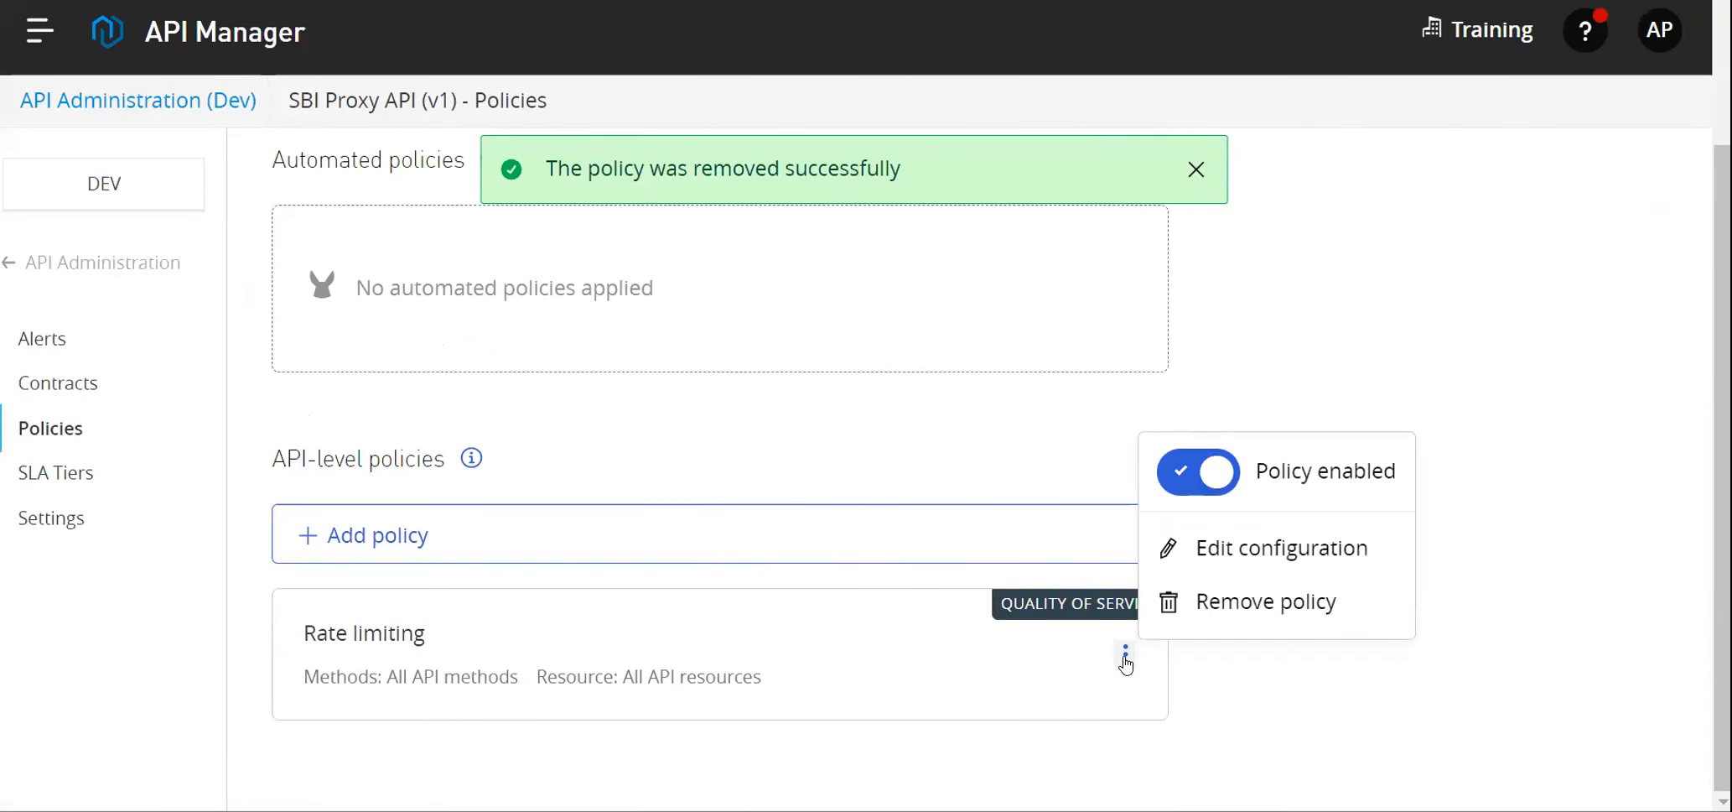
click(1272, 600)
click(1213, 517)
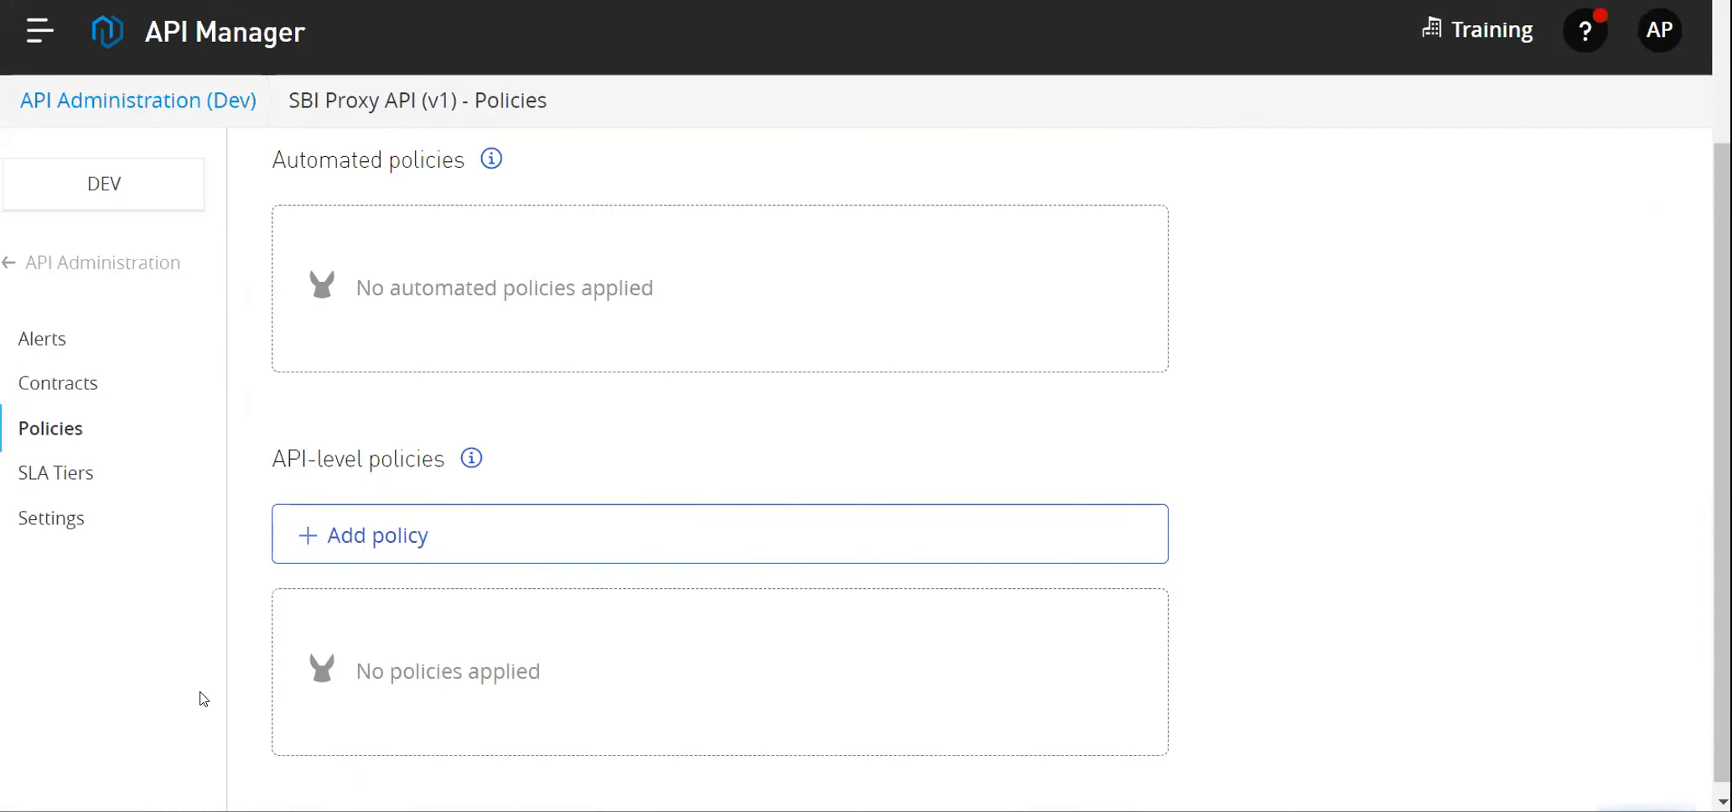
Start a new SLA tier for SBI Proxy API named Trial with automatic approval.
click(52, 469)
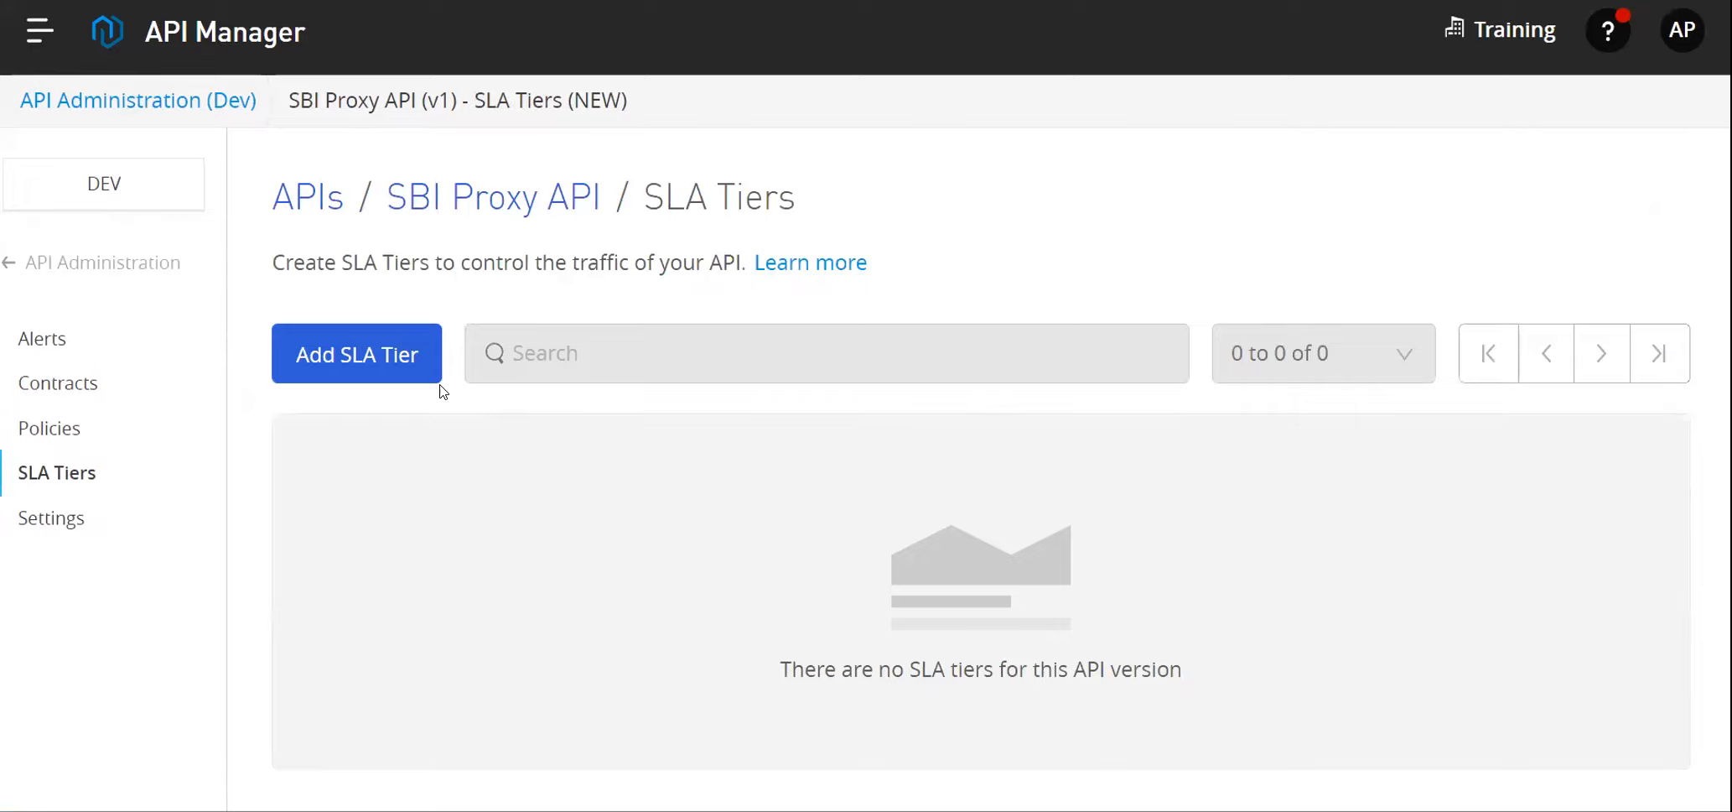
click(390, 353)
click(560, 329)
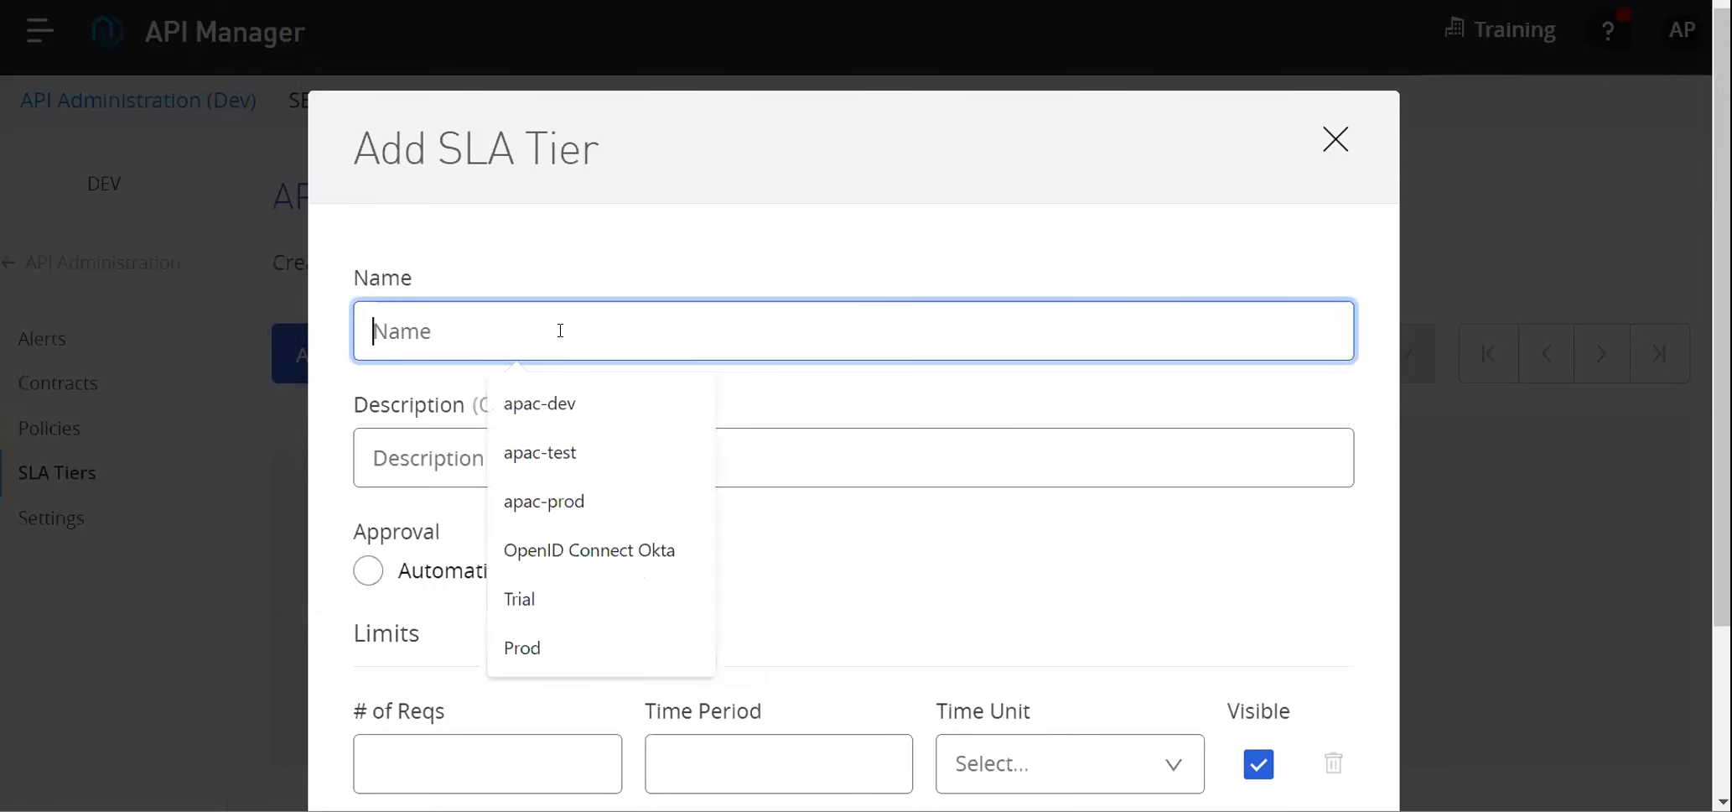
click(558, 587)
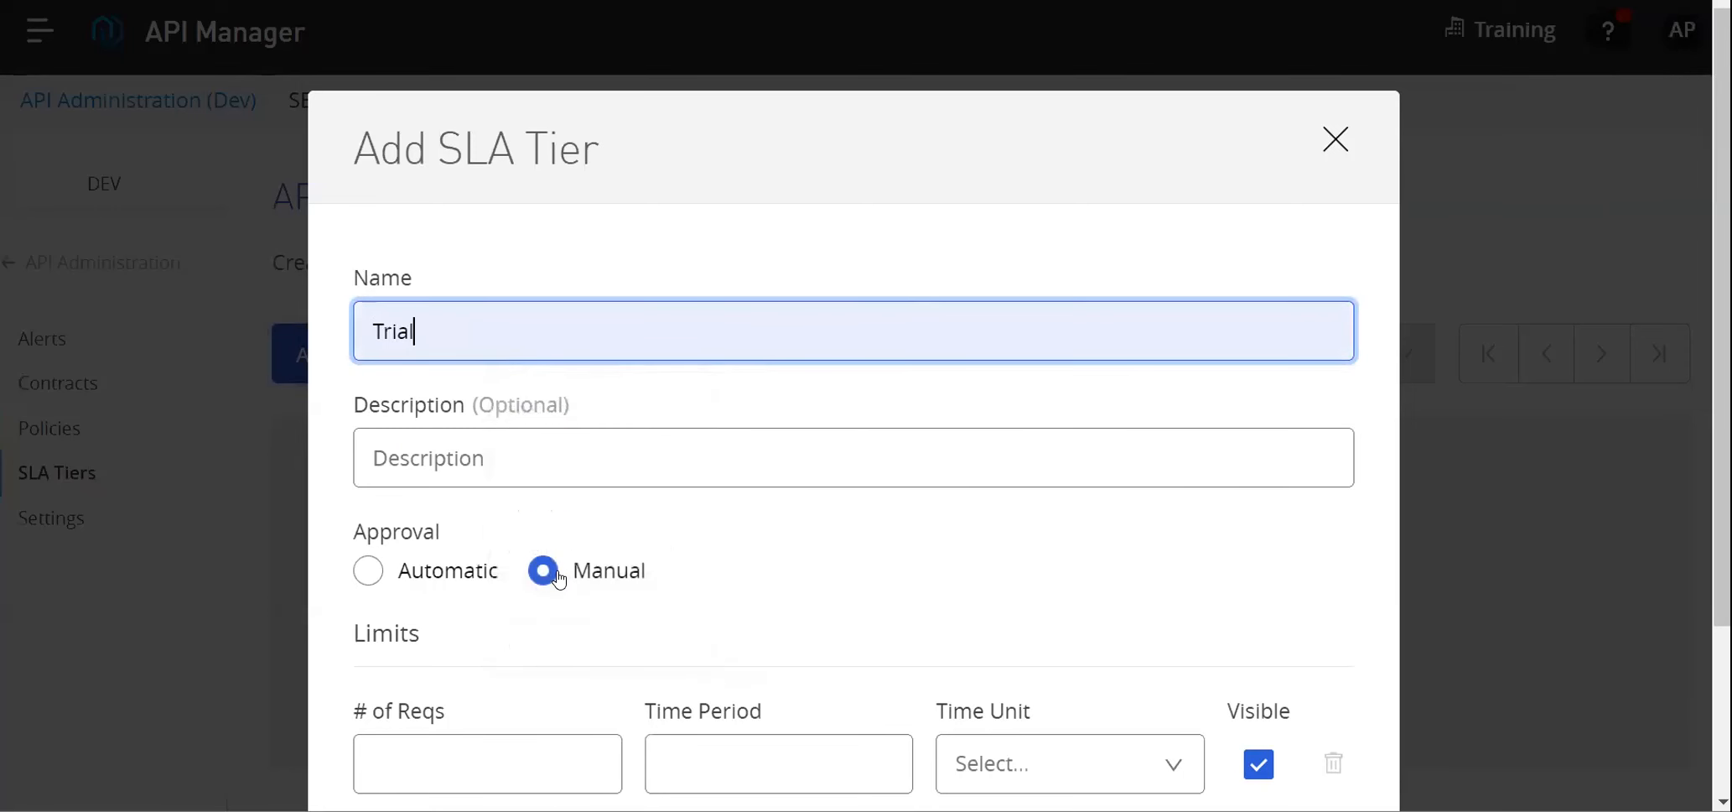
scroll(503, 528, down, 3)
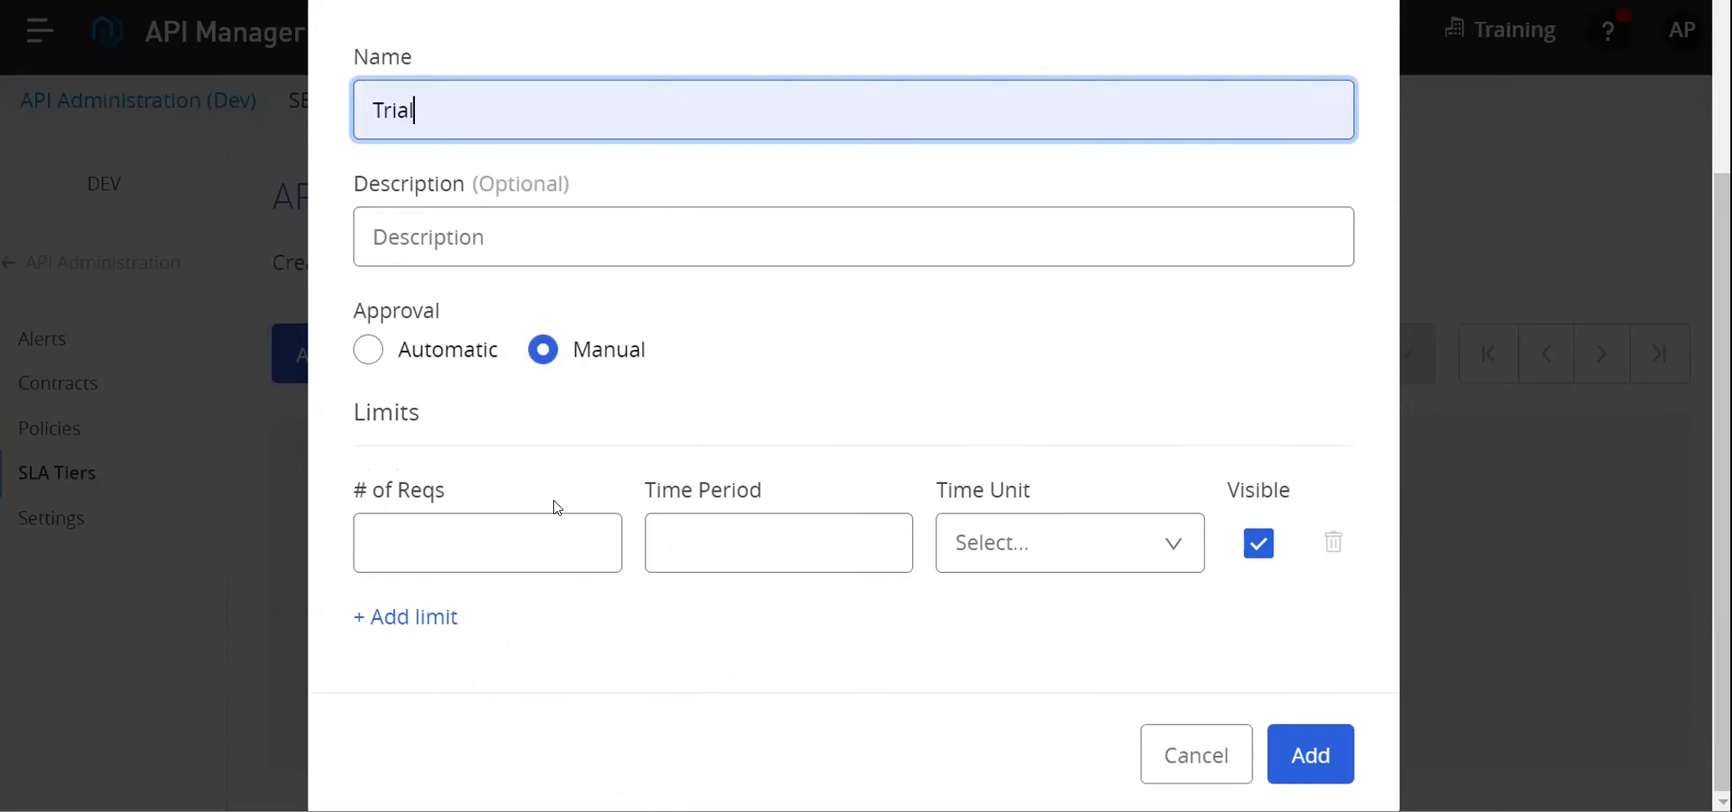
click(369, 349)
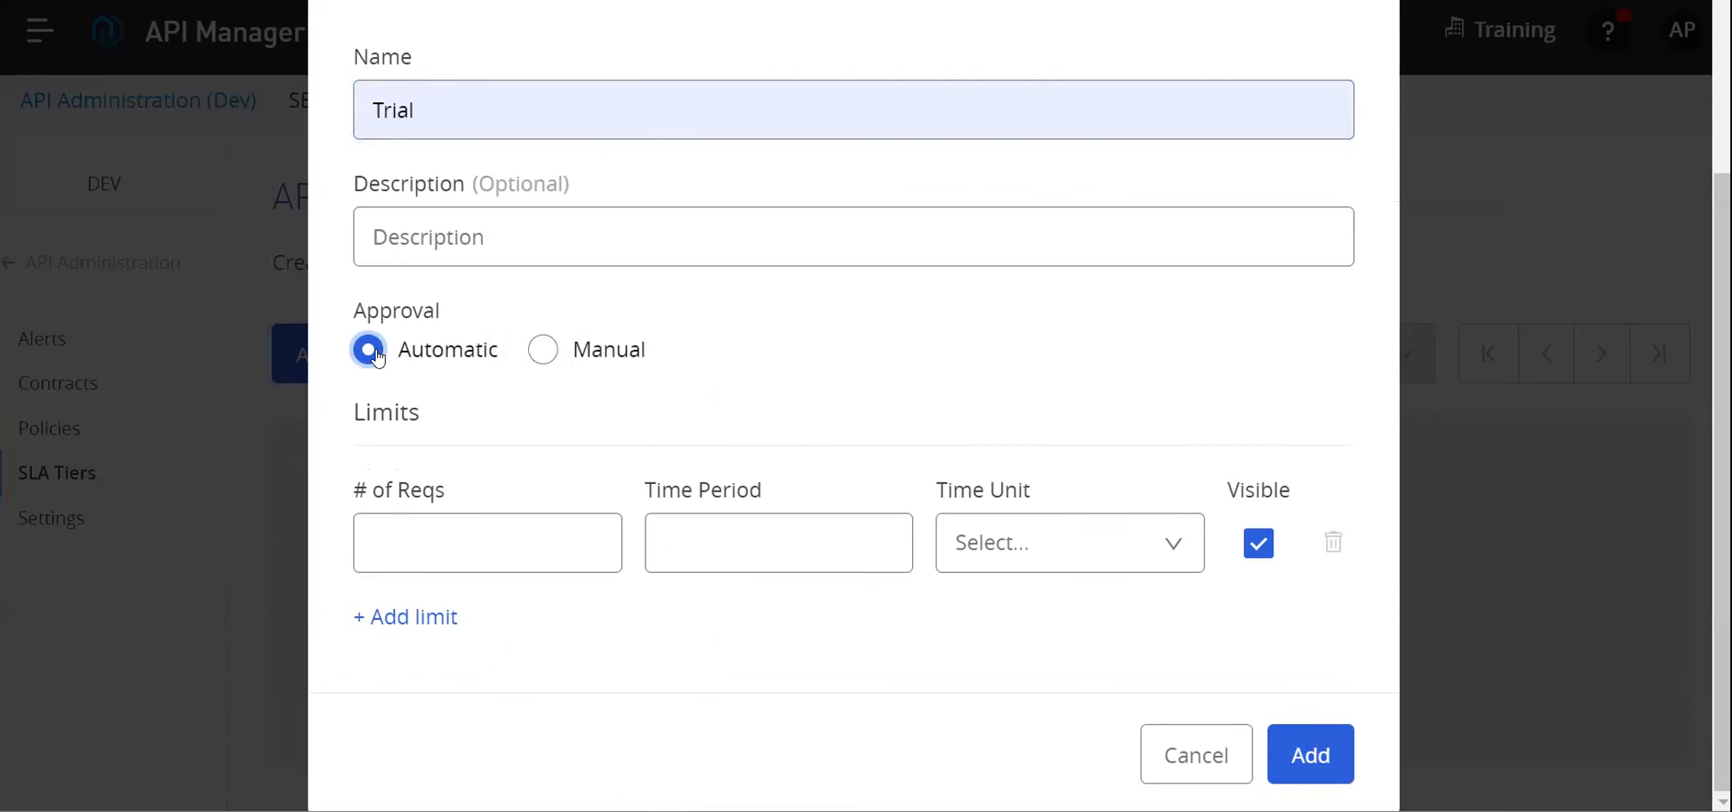
Limit the Trial tier to 5 requests per 1 minute and add it to the SLA tiers.
click(463, 539)
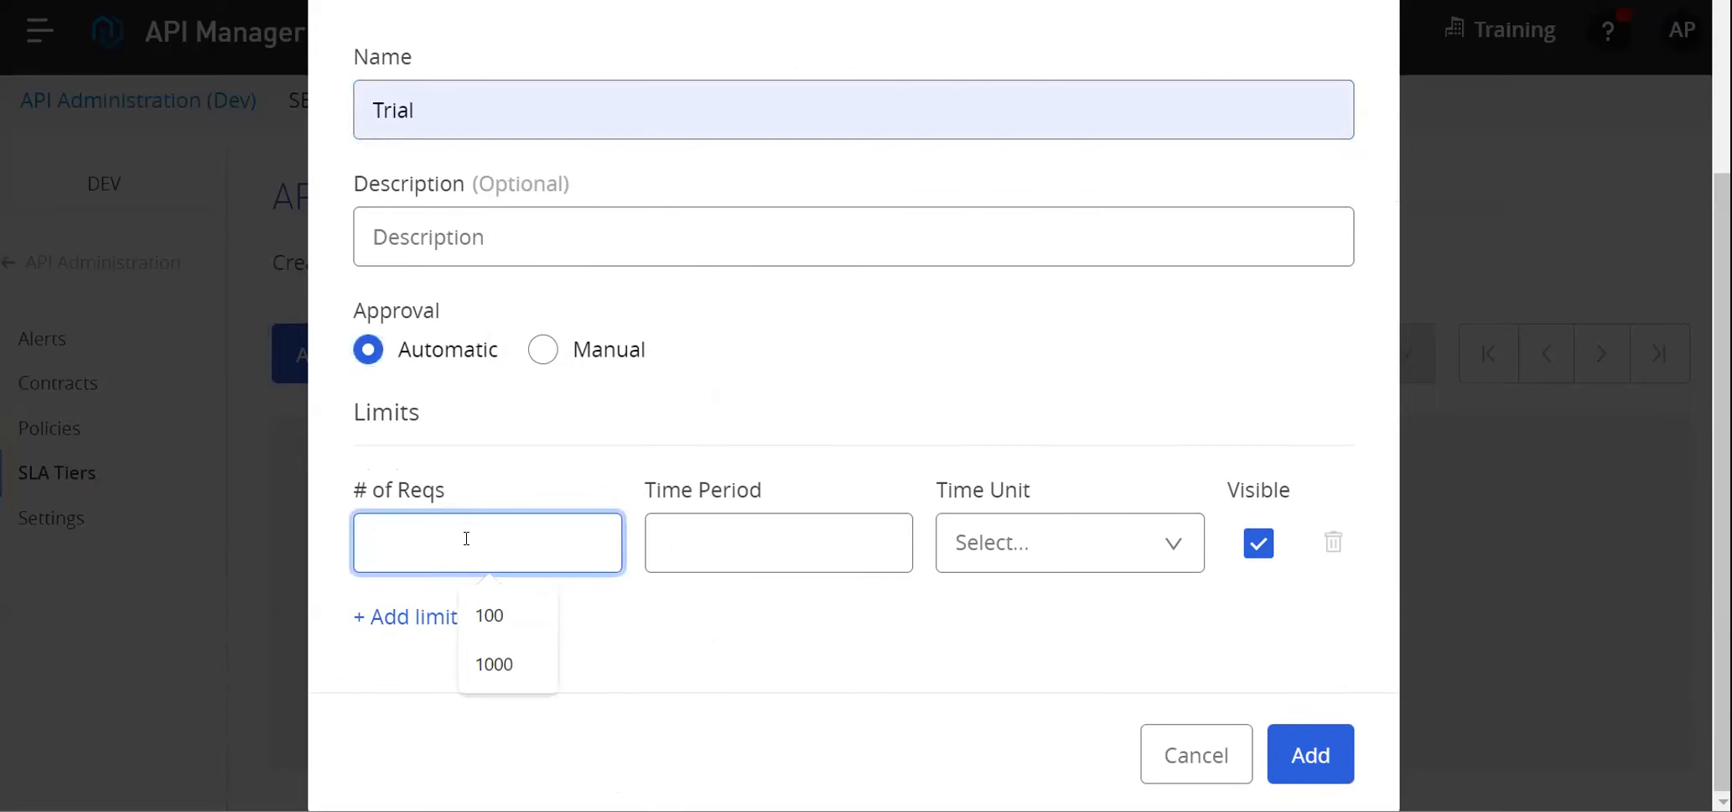
text(5)
click(724, 548)
text(1)
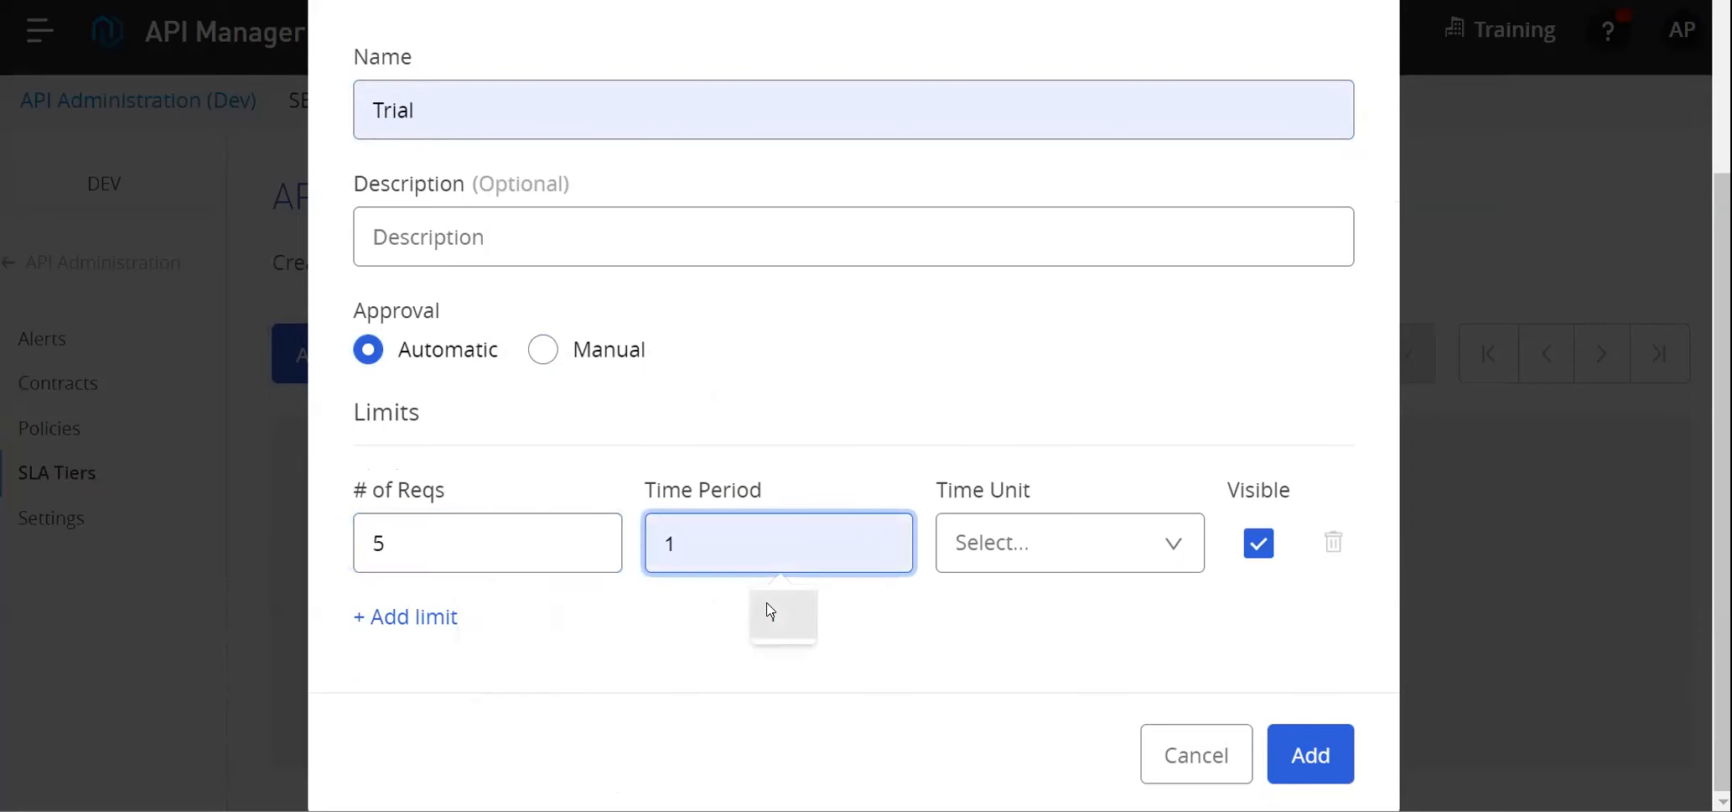
click(1145, 570)
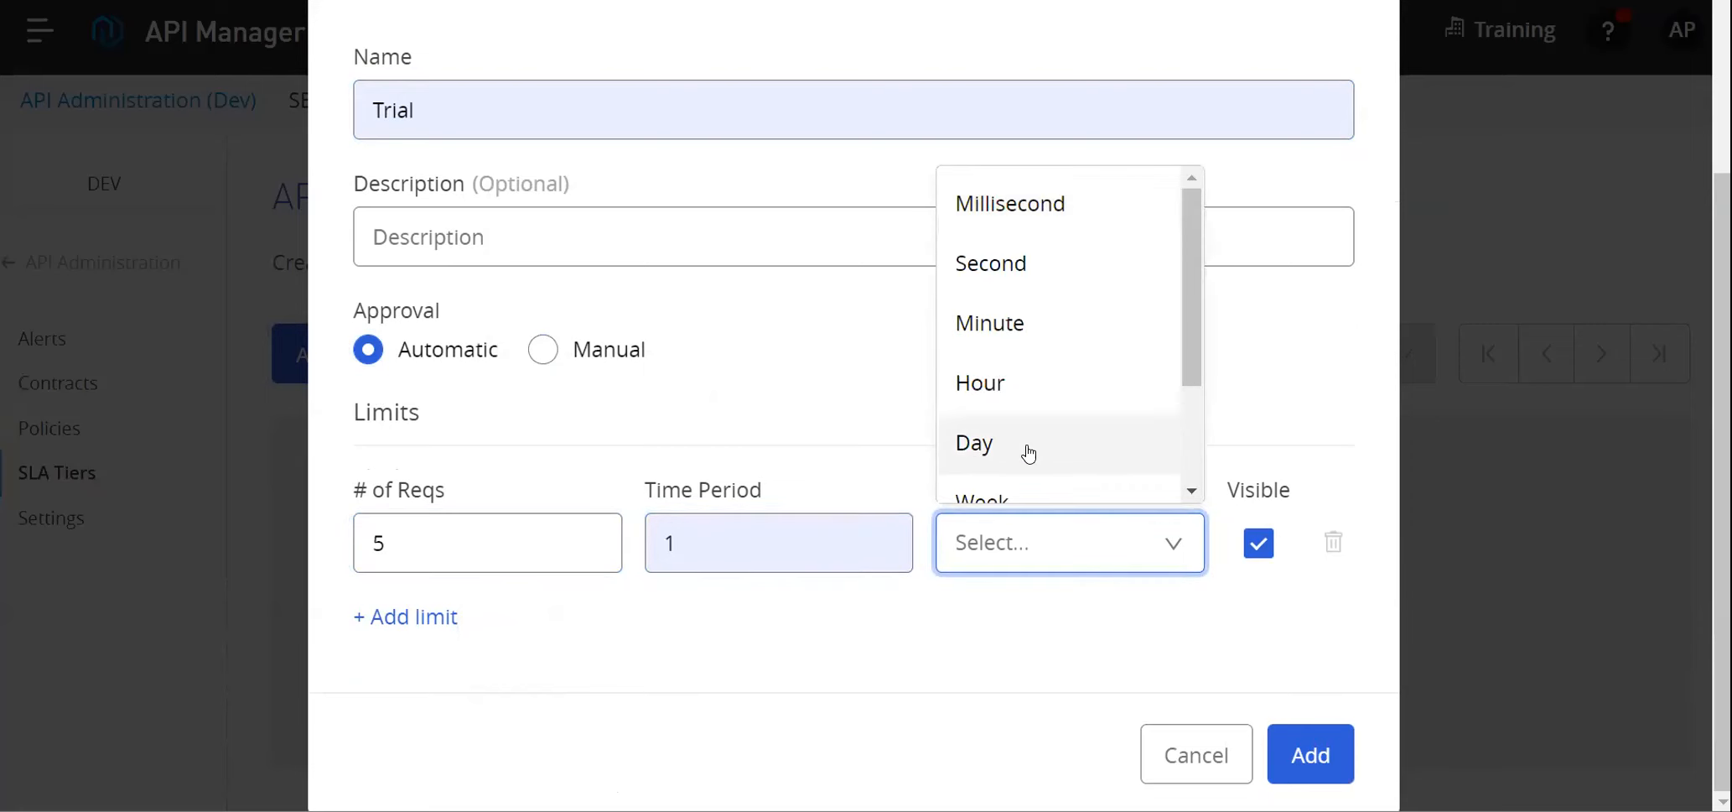
click(995, 335)
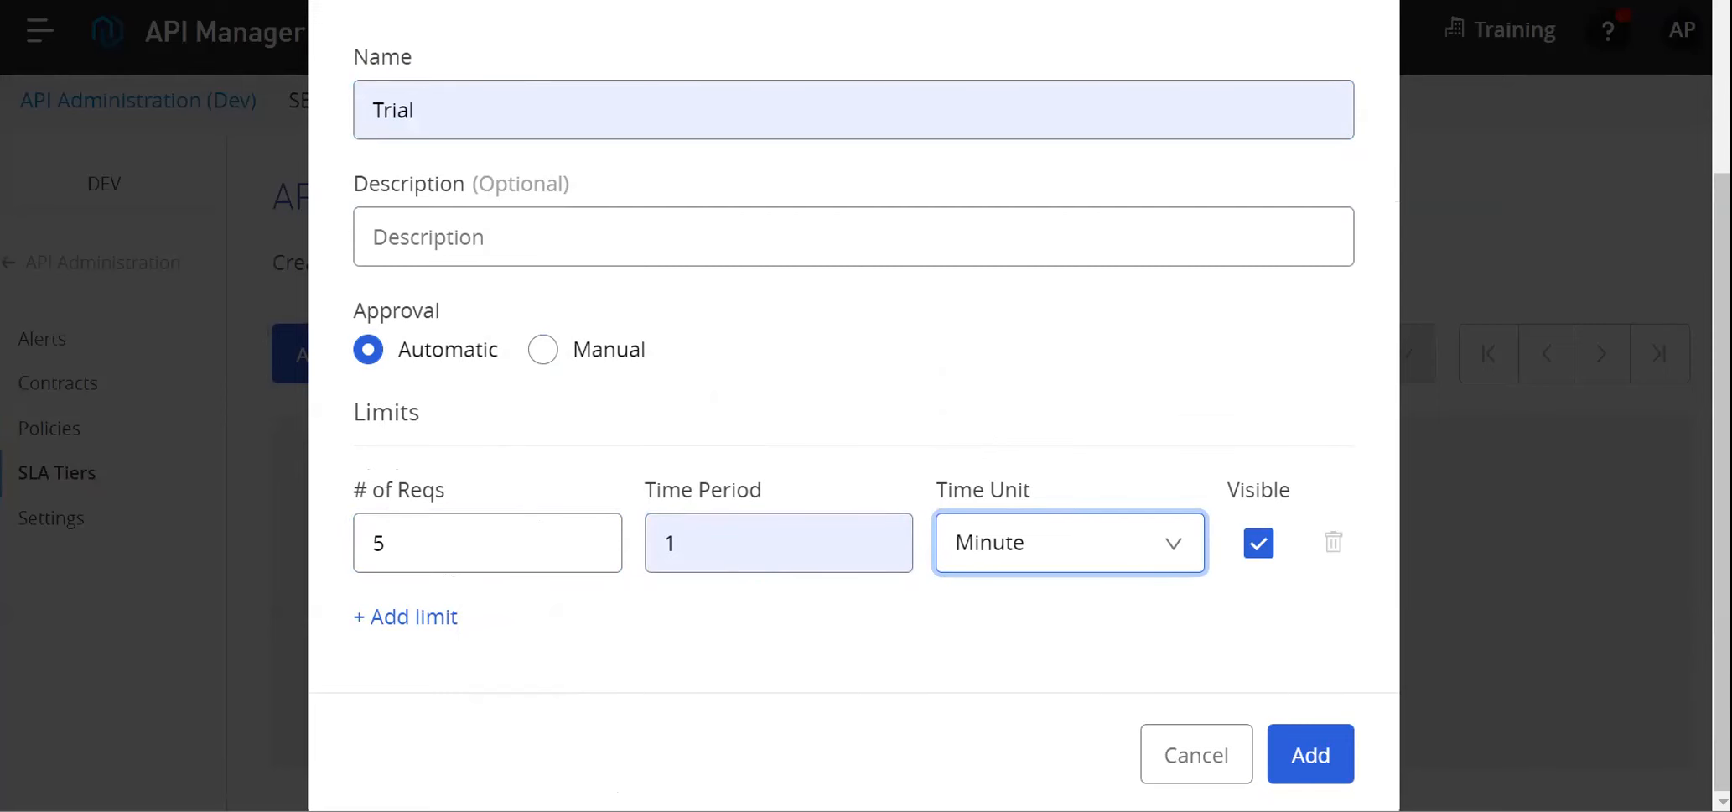
click(1323, 756)
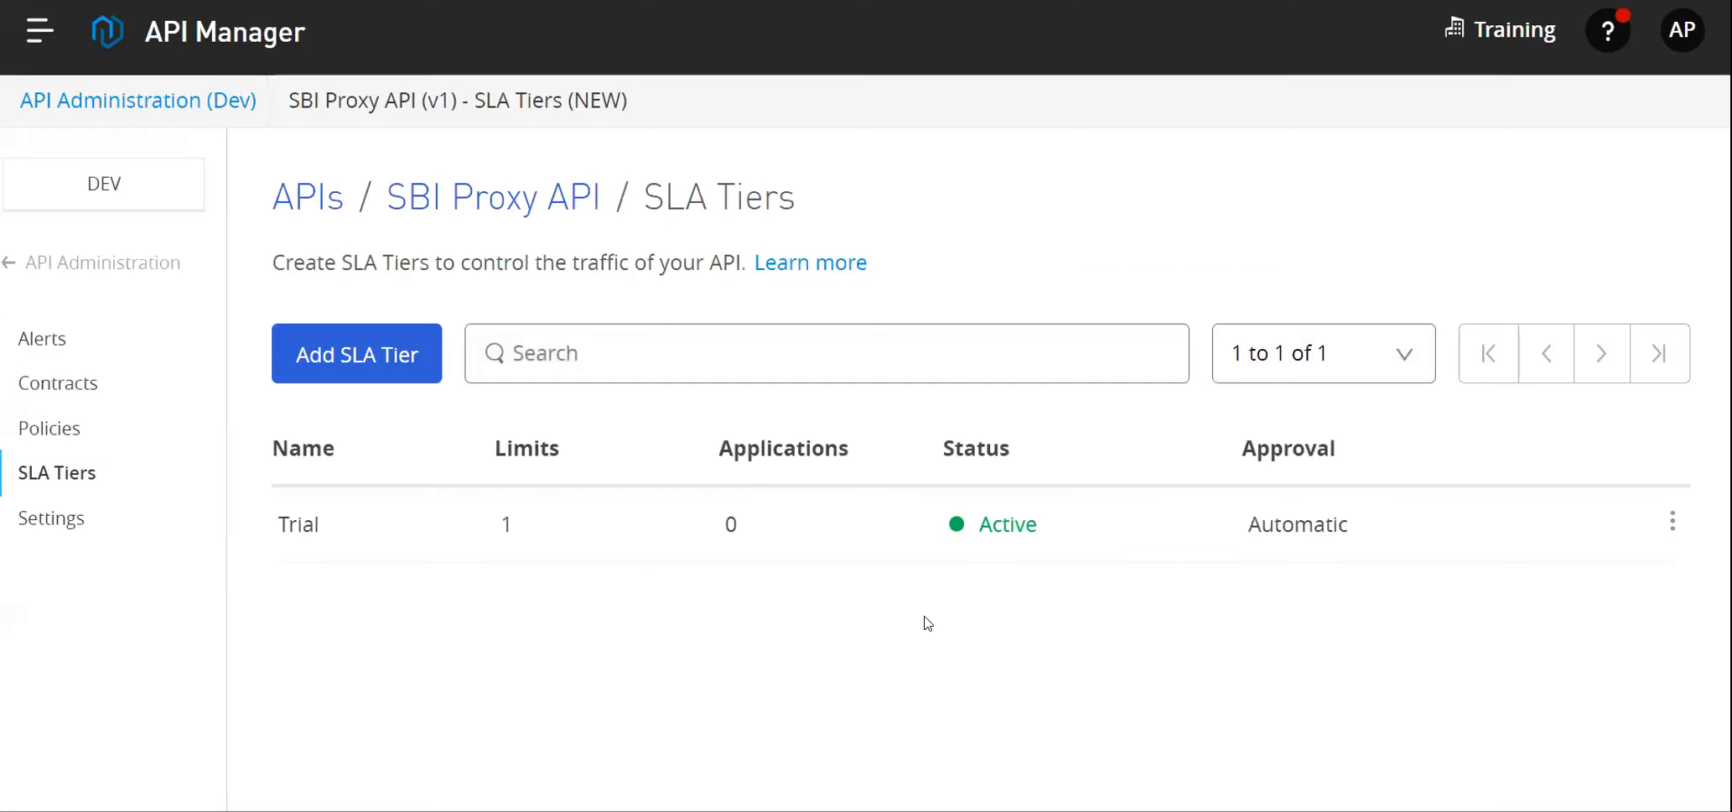
Start a second SLA tier named Gold, keeping manual approval.
click(371, 352)
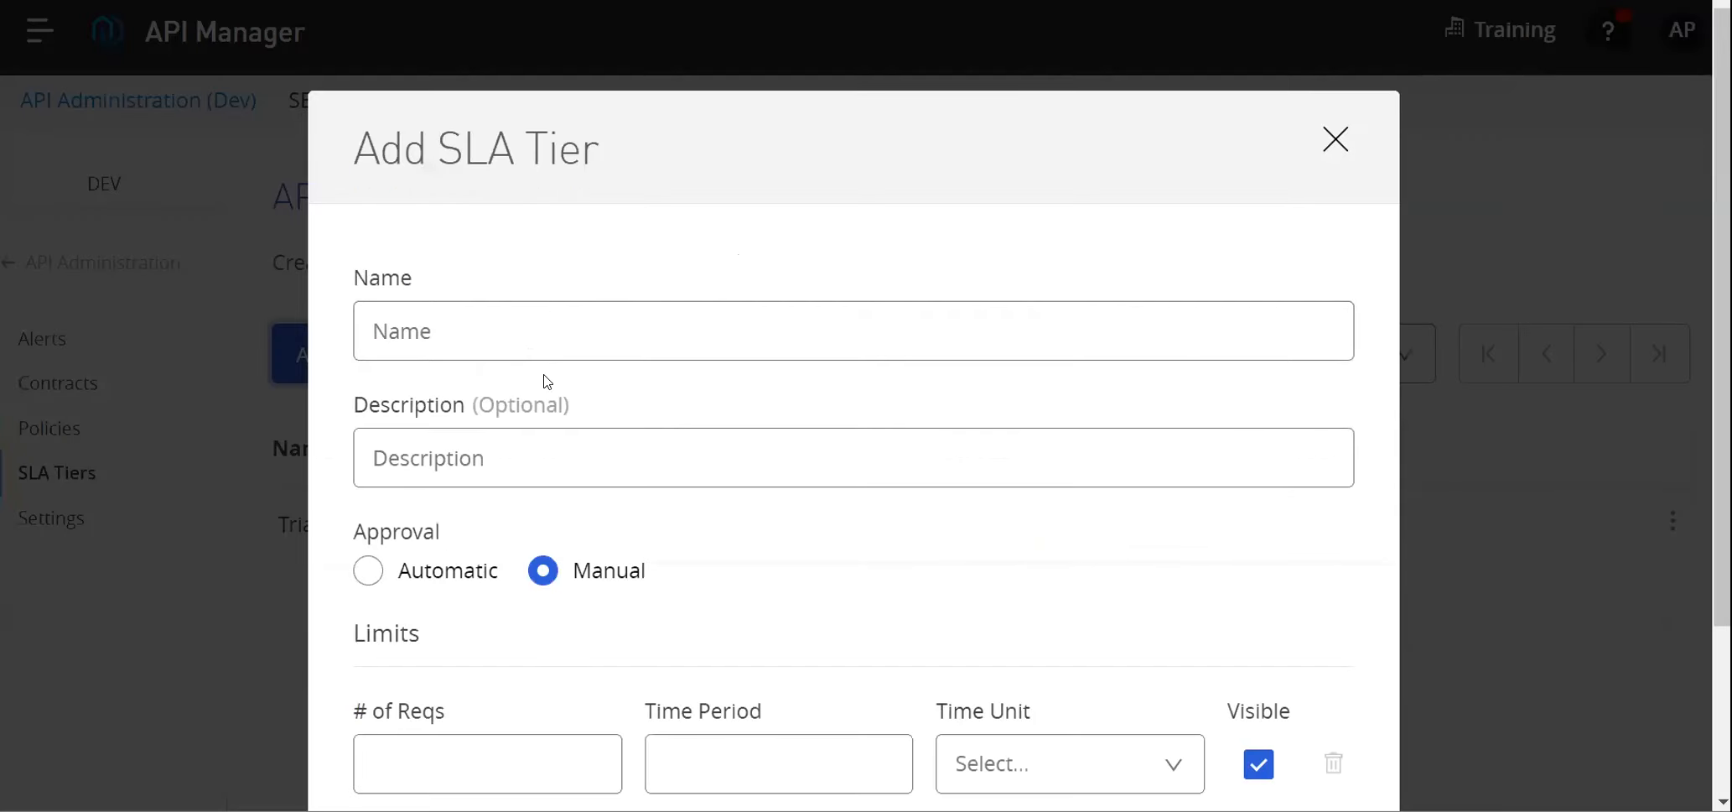
click(517, 332)
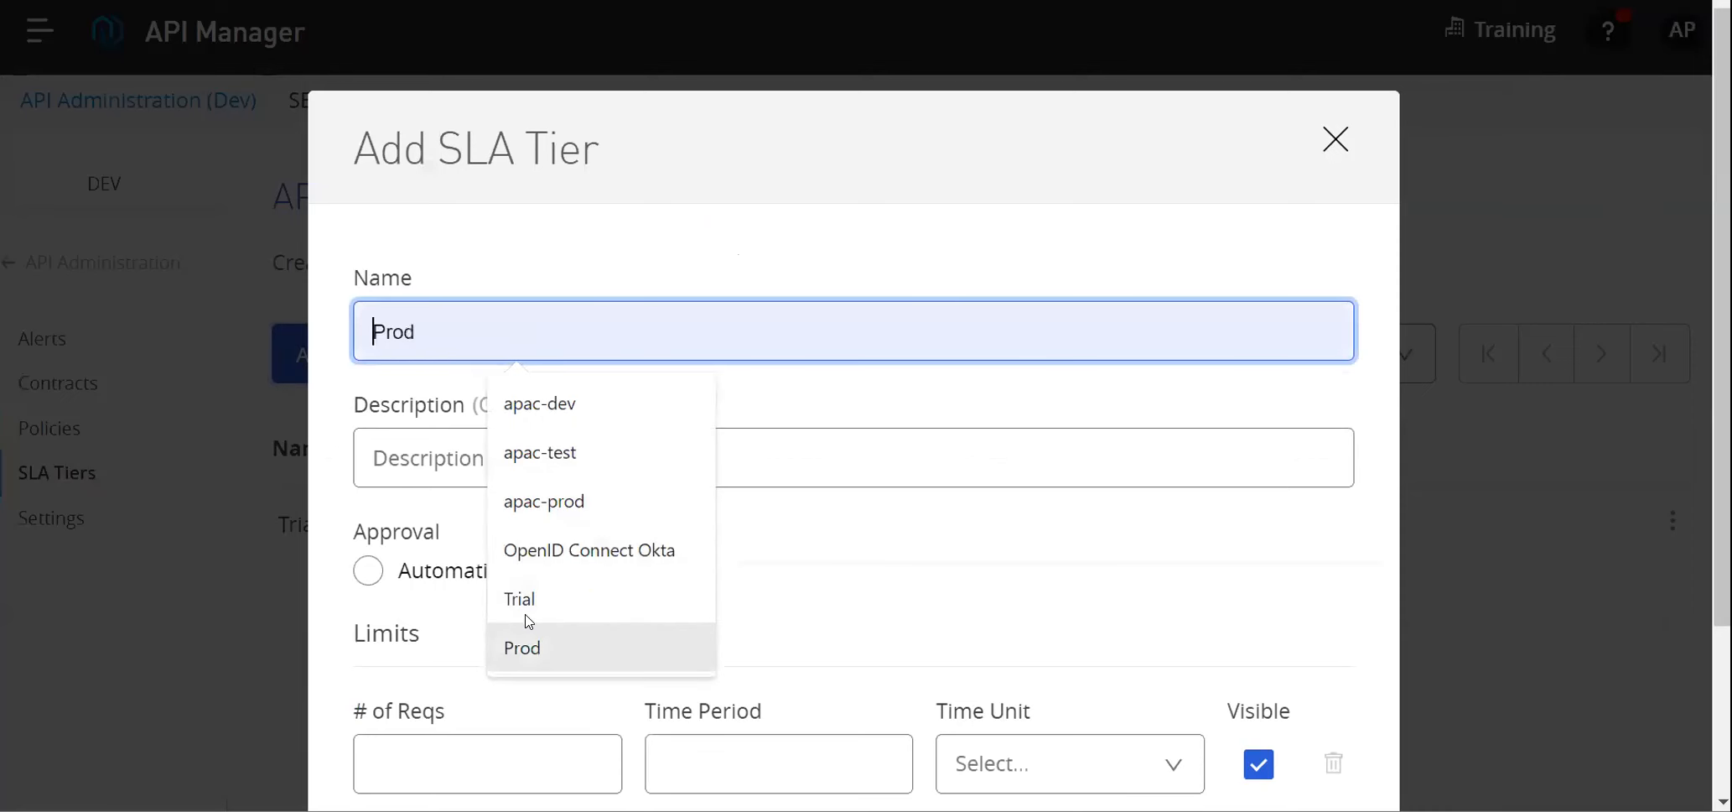
text(G)
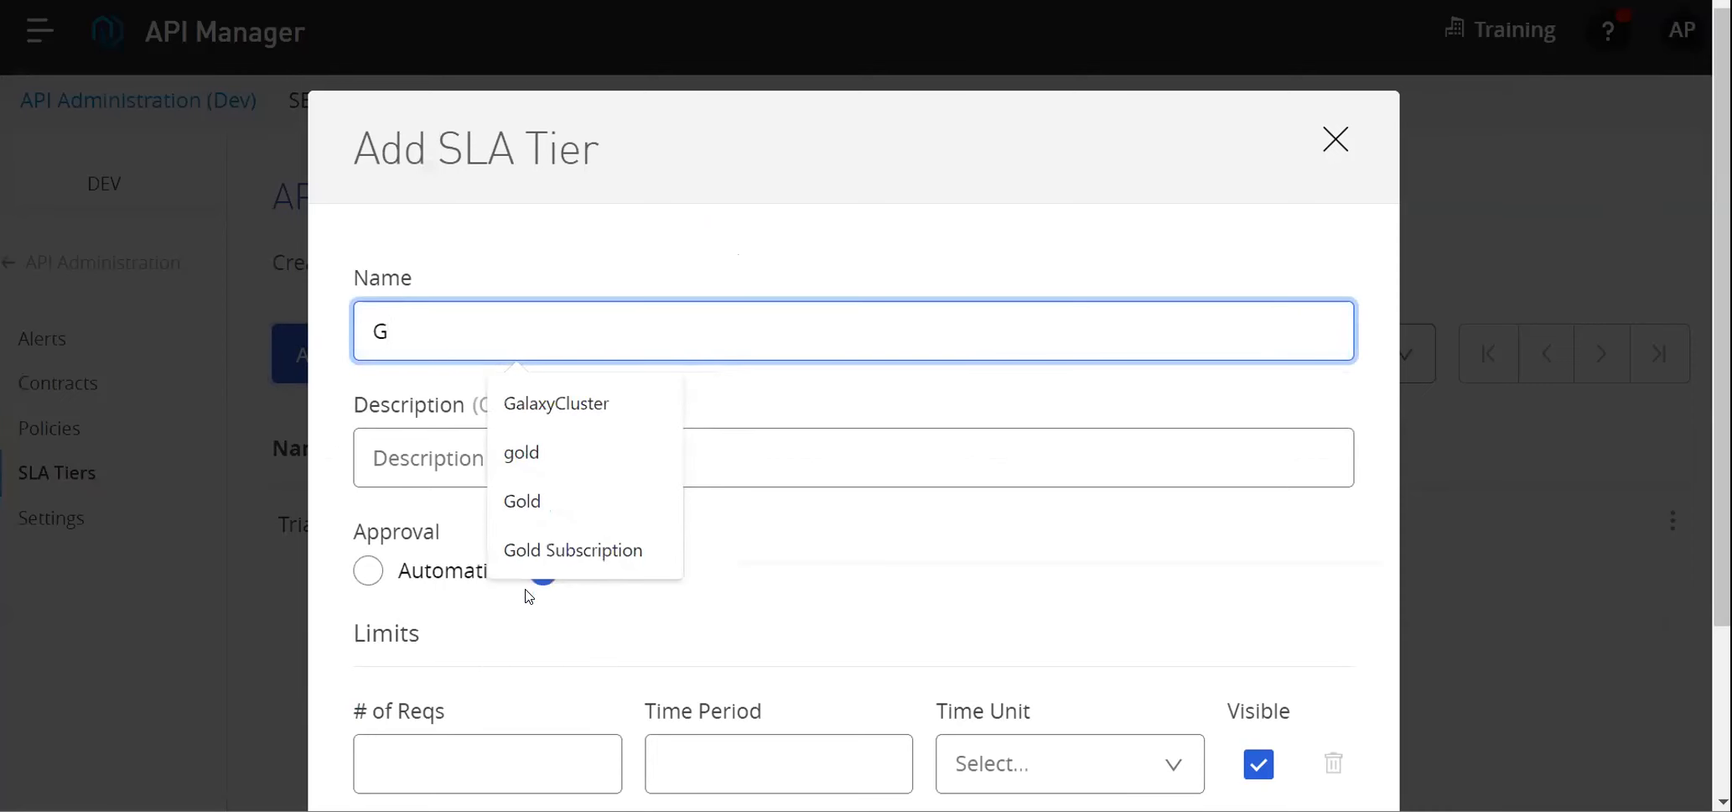
click(521, 501)
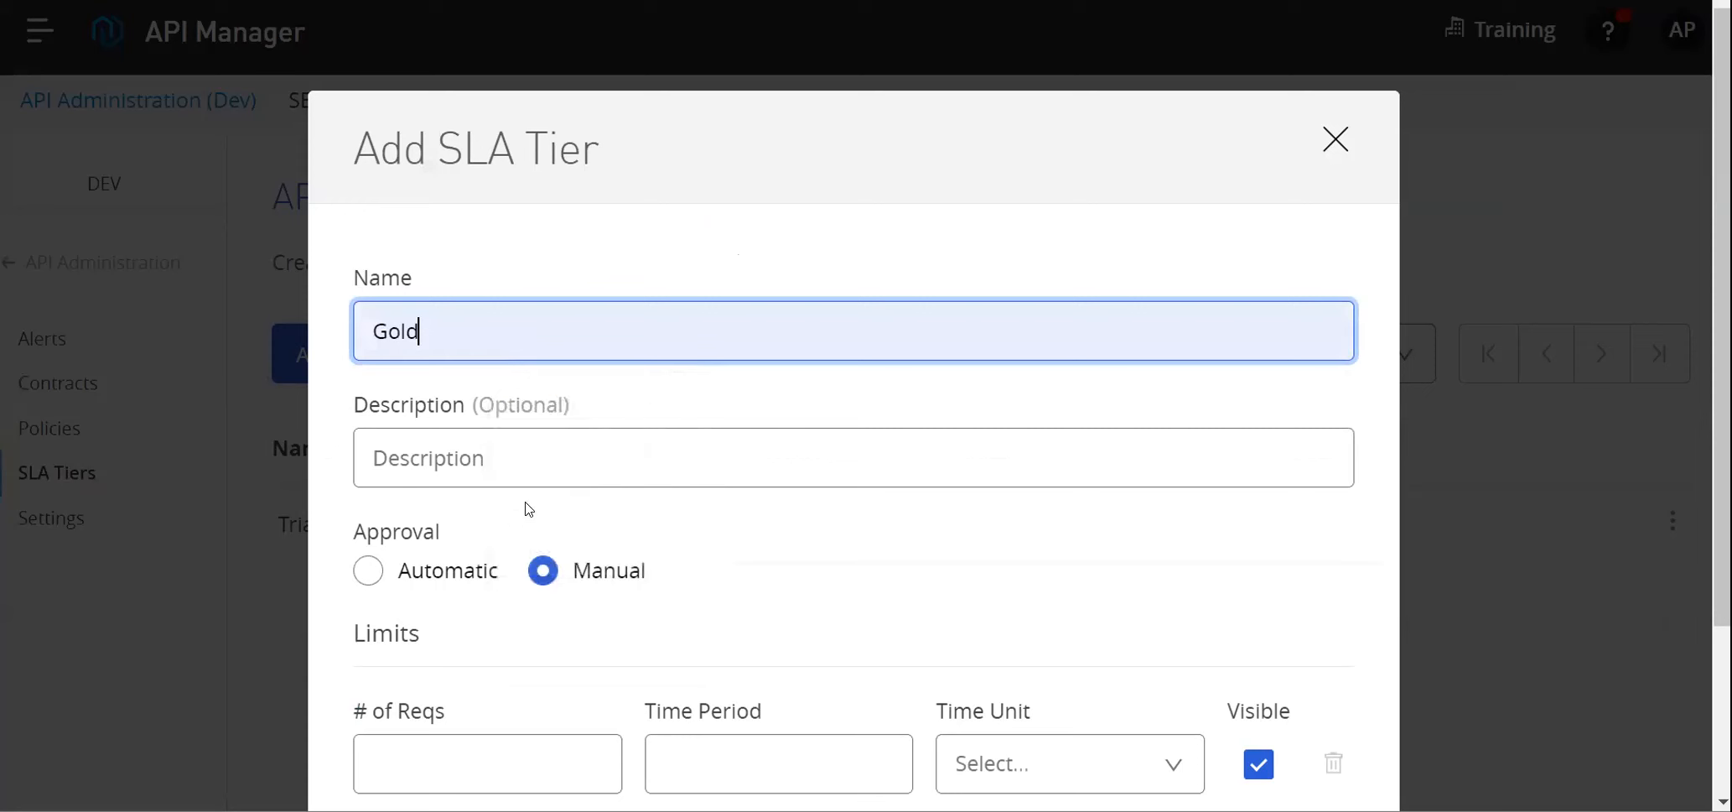
scroll(544, 480, down, 3)
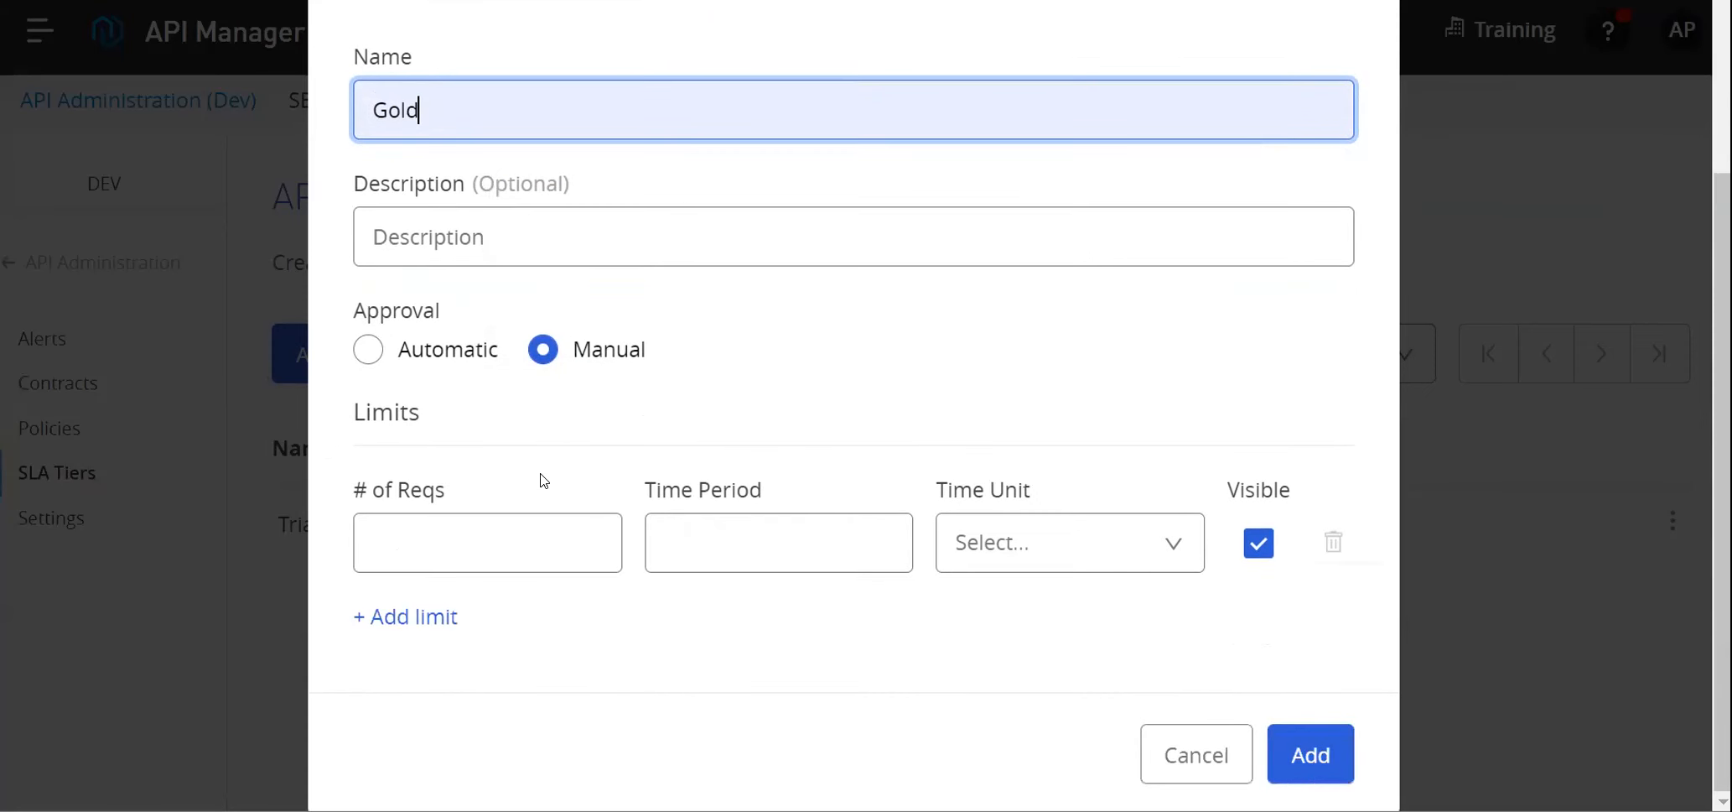
drag(454, 109, 332, 114)
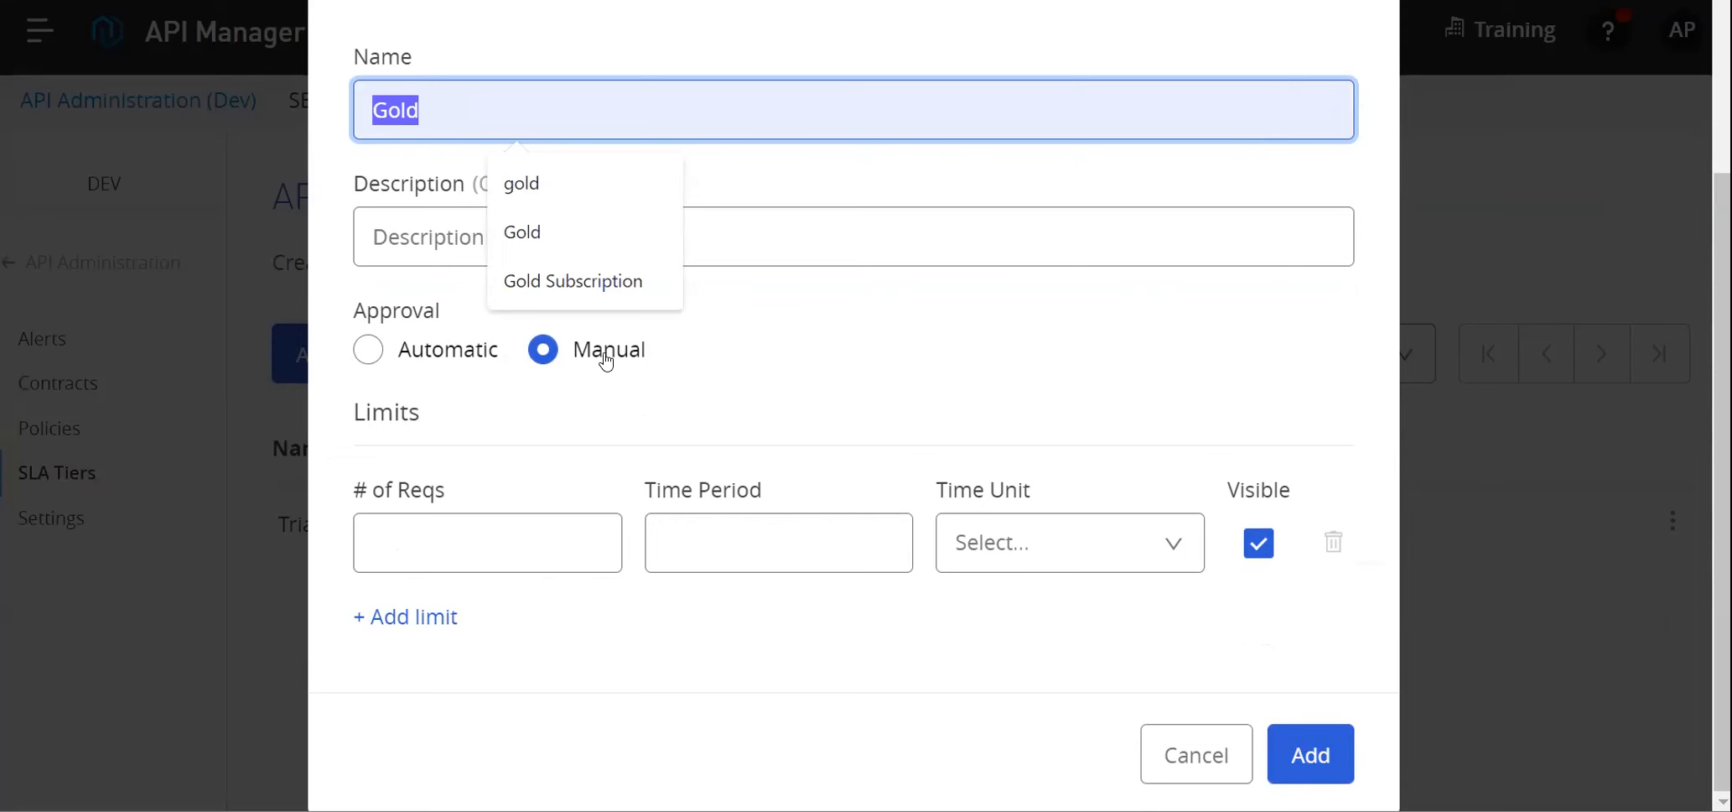
Limit the Gold tier to 10 requests per 1 minute and add it to the SLA tiers.
click(490, 541)
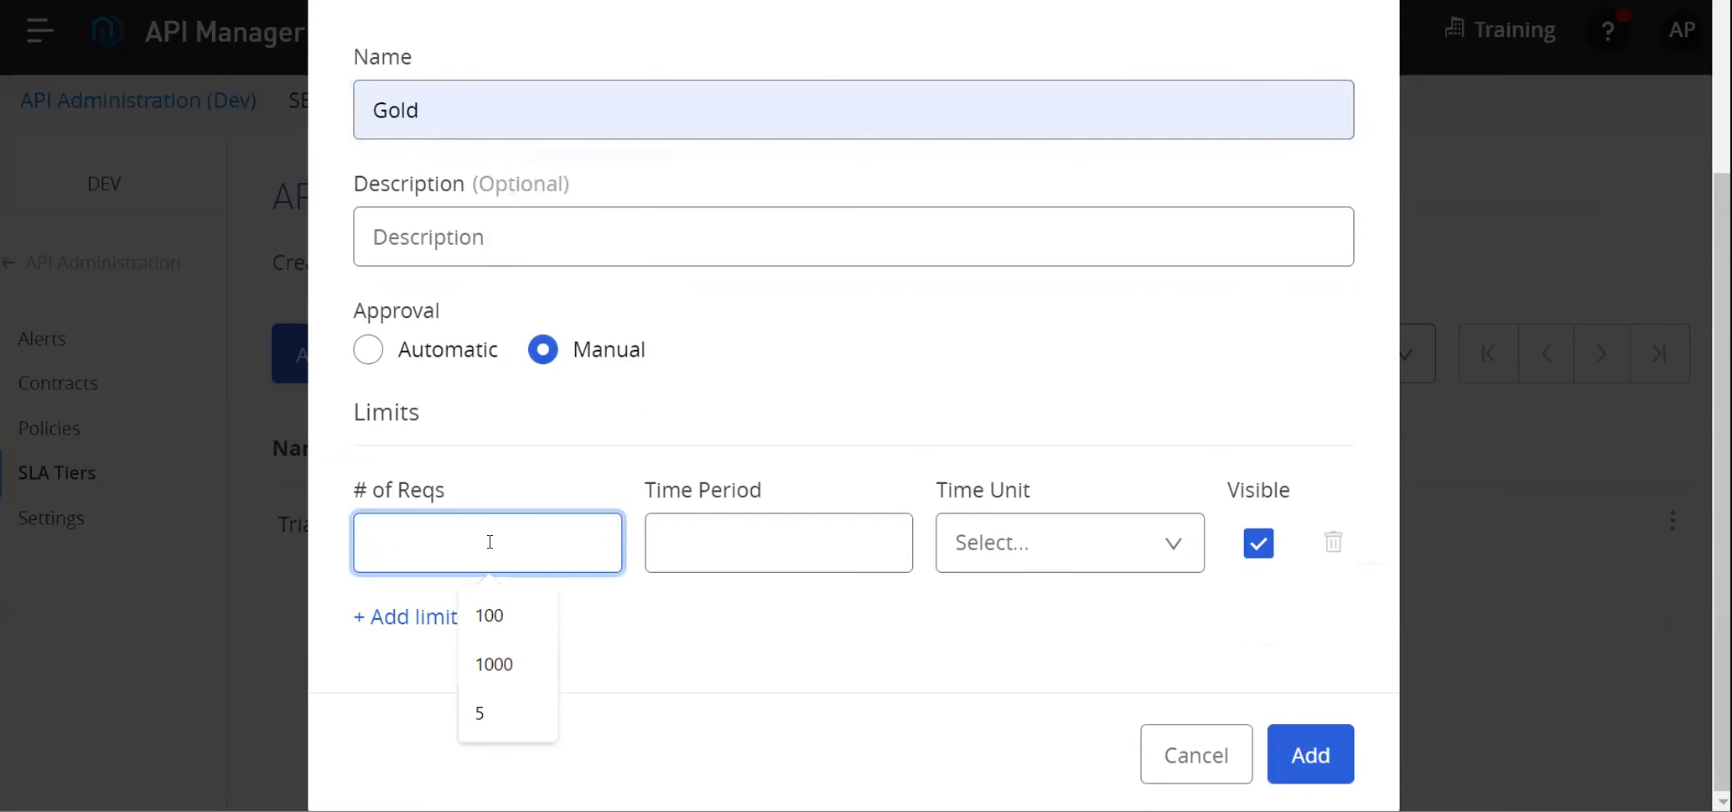
text(10)
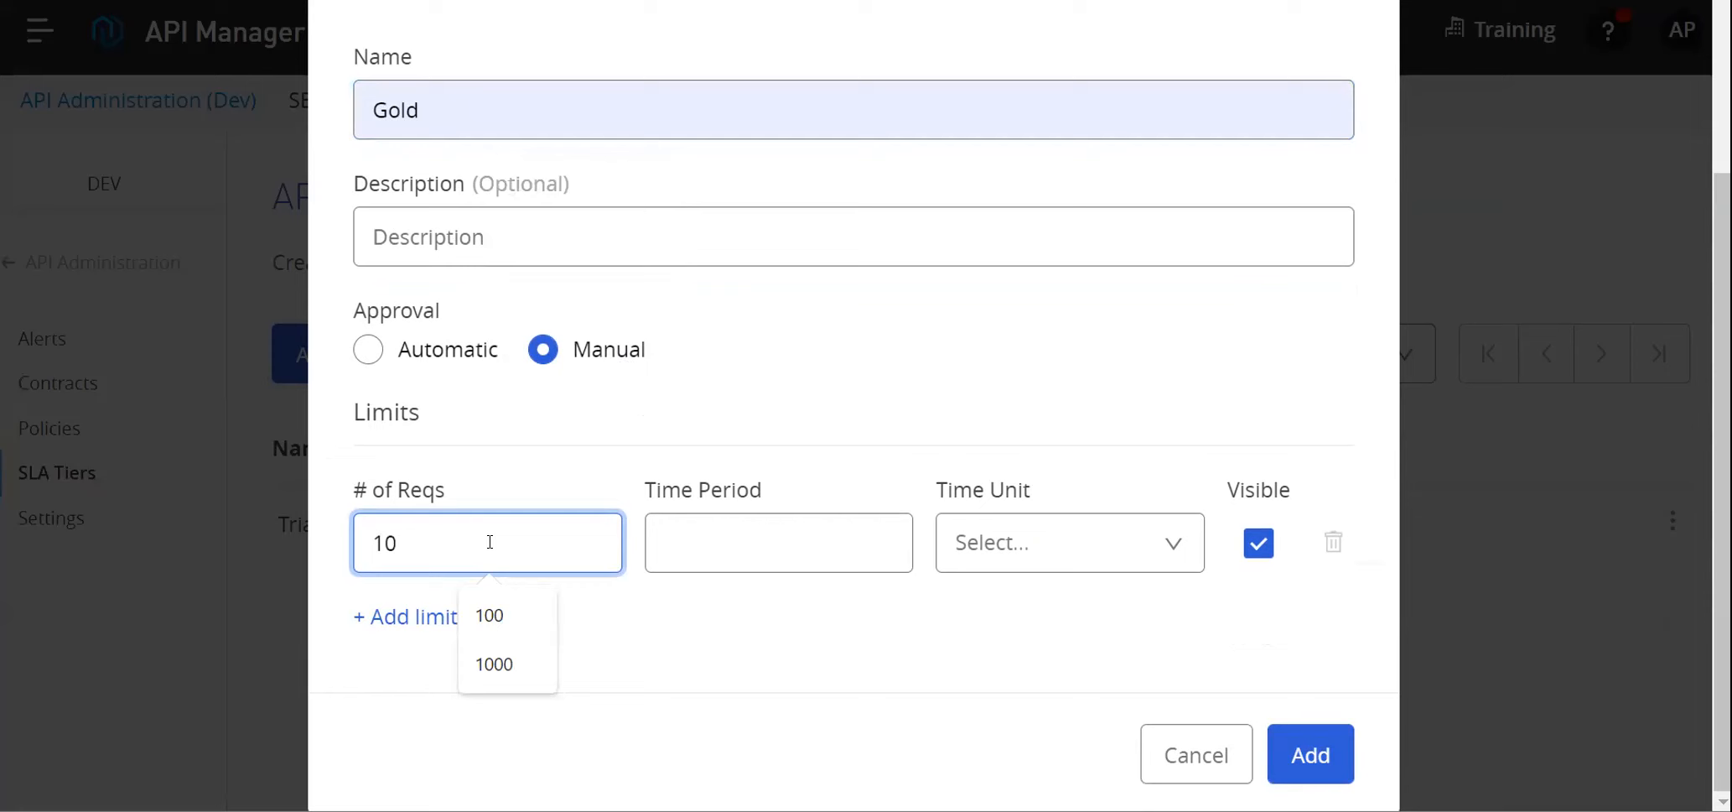
click(753, 560)
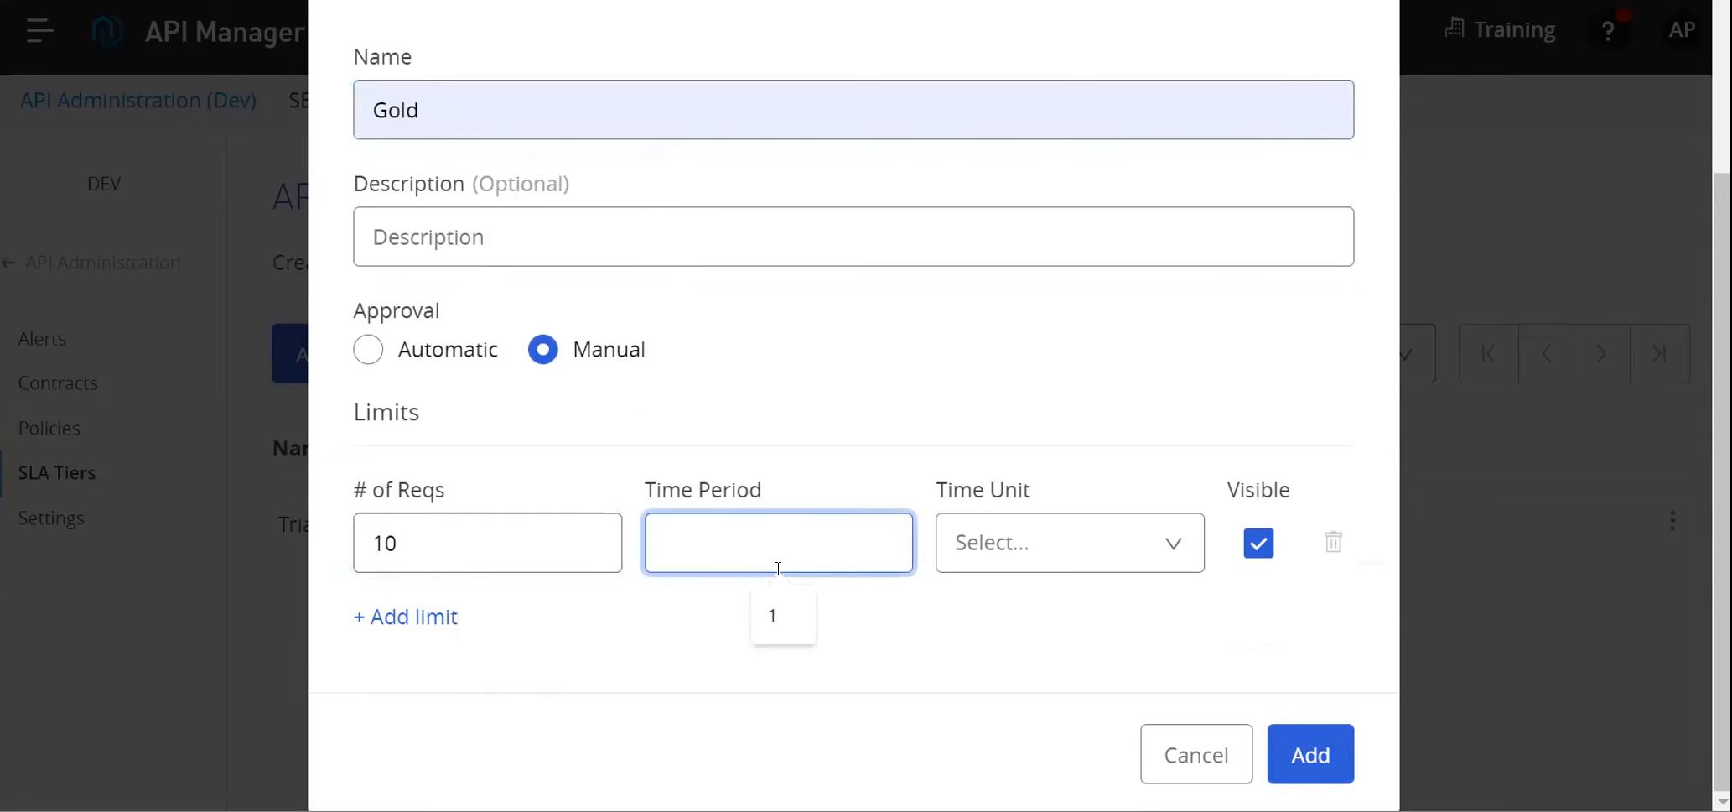
click(786, 617)
click(1119, 547)
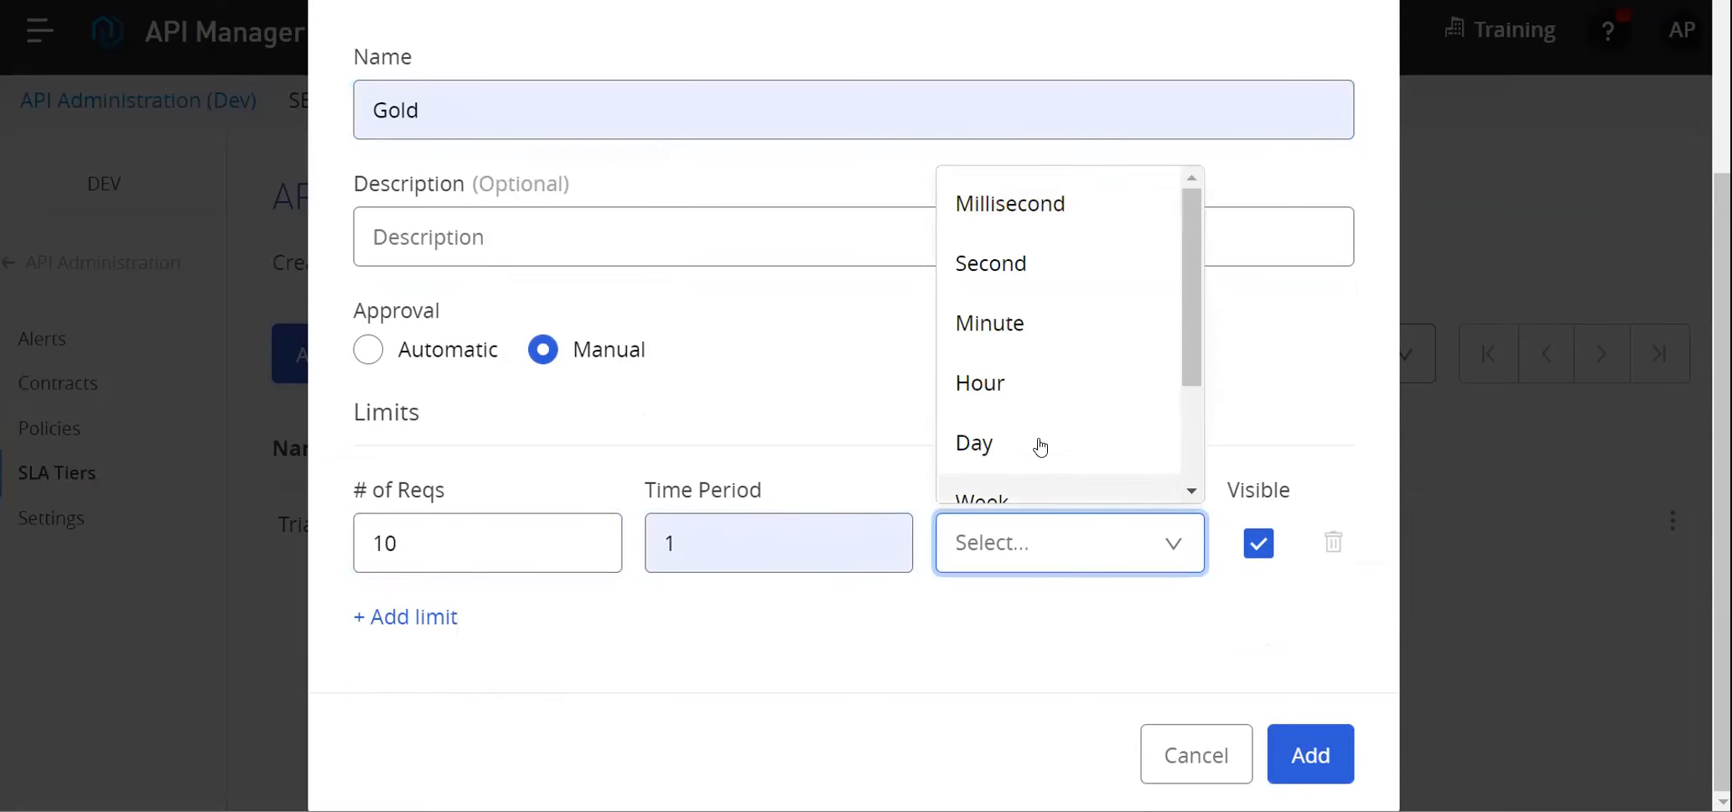
click(1007, 326)
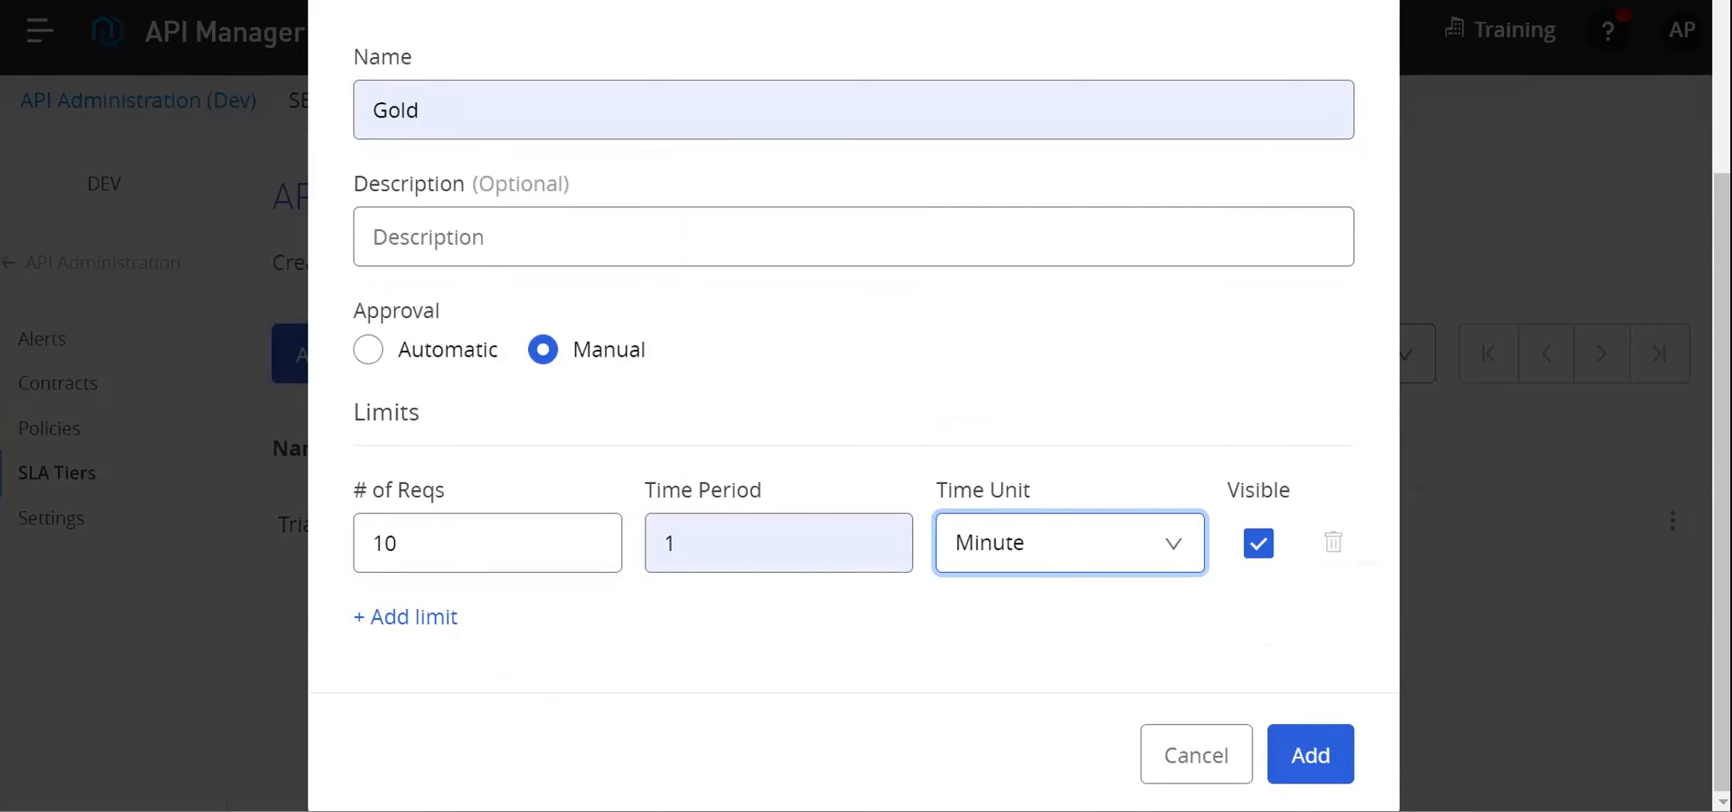
click(1321, 752)
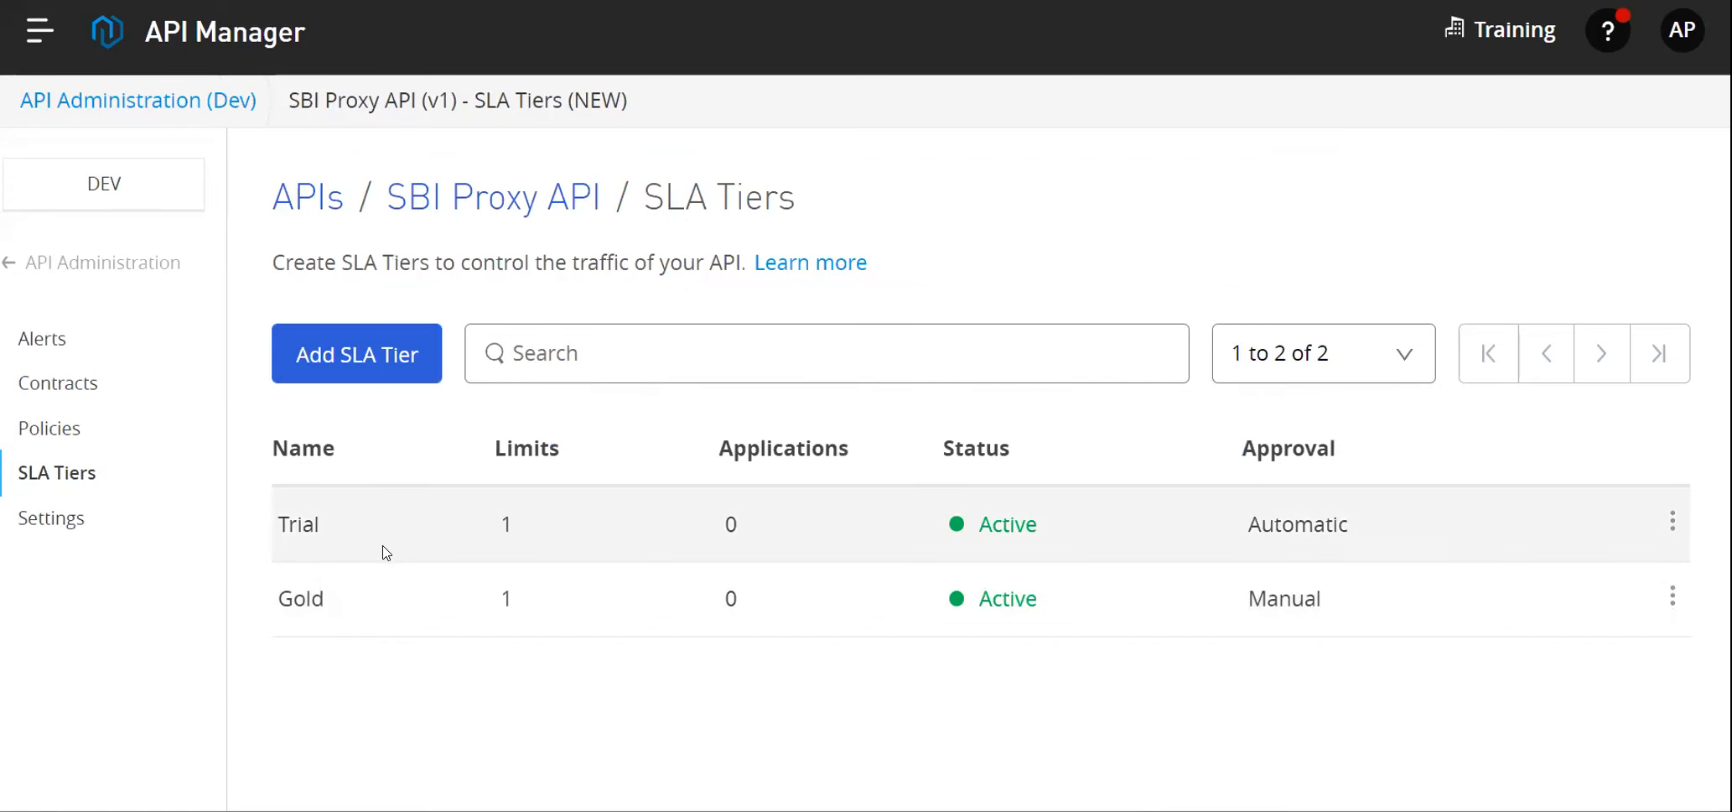
Choose the Rate limiting - SLA based policy from the Quality of Service category for SBI Proxy API and proceed to its configuration.
click(54, 431)
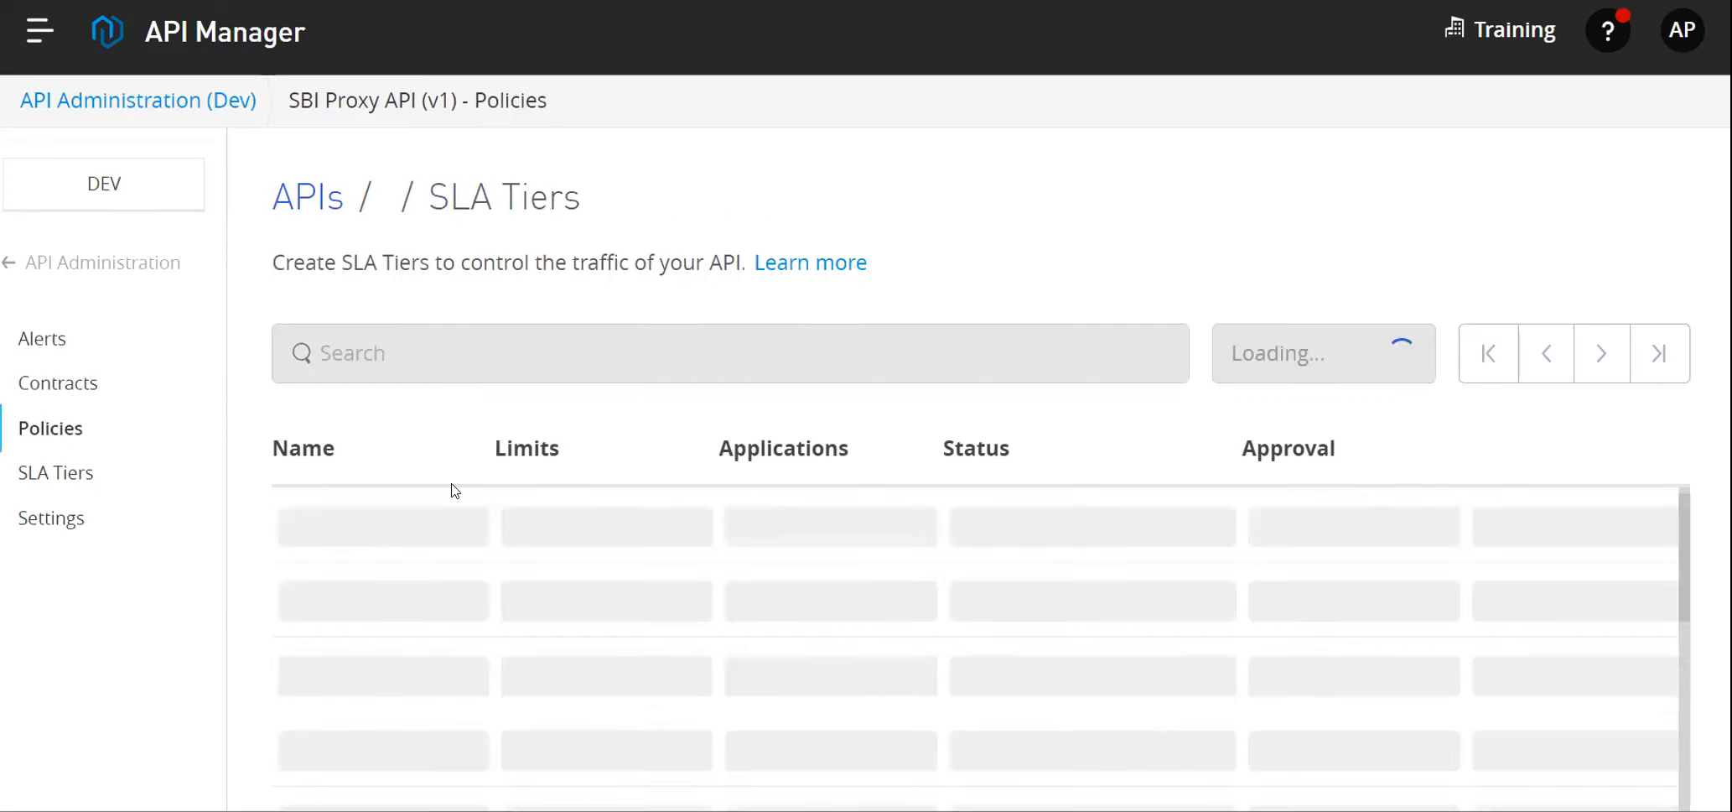
scroll(531, 518, down, 1)
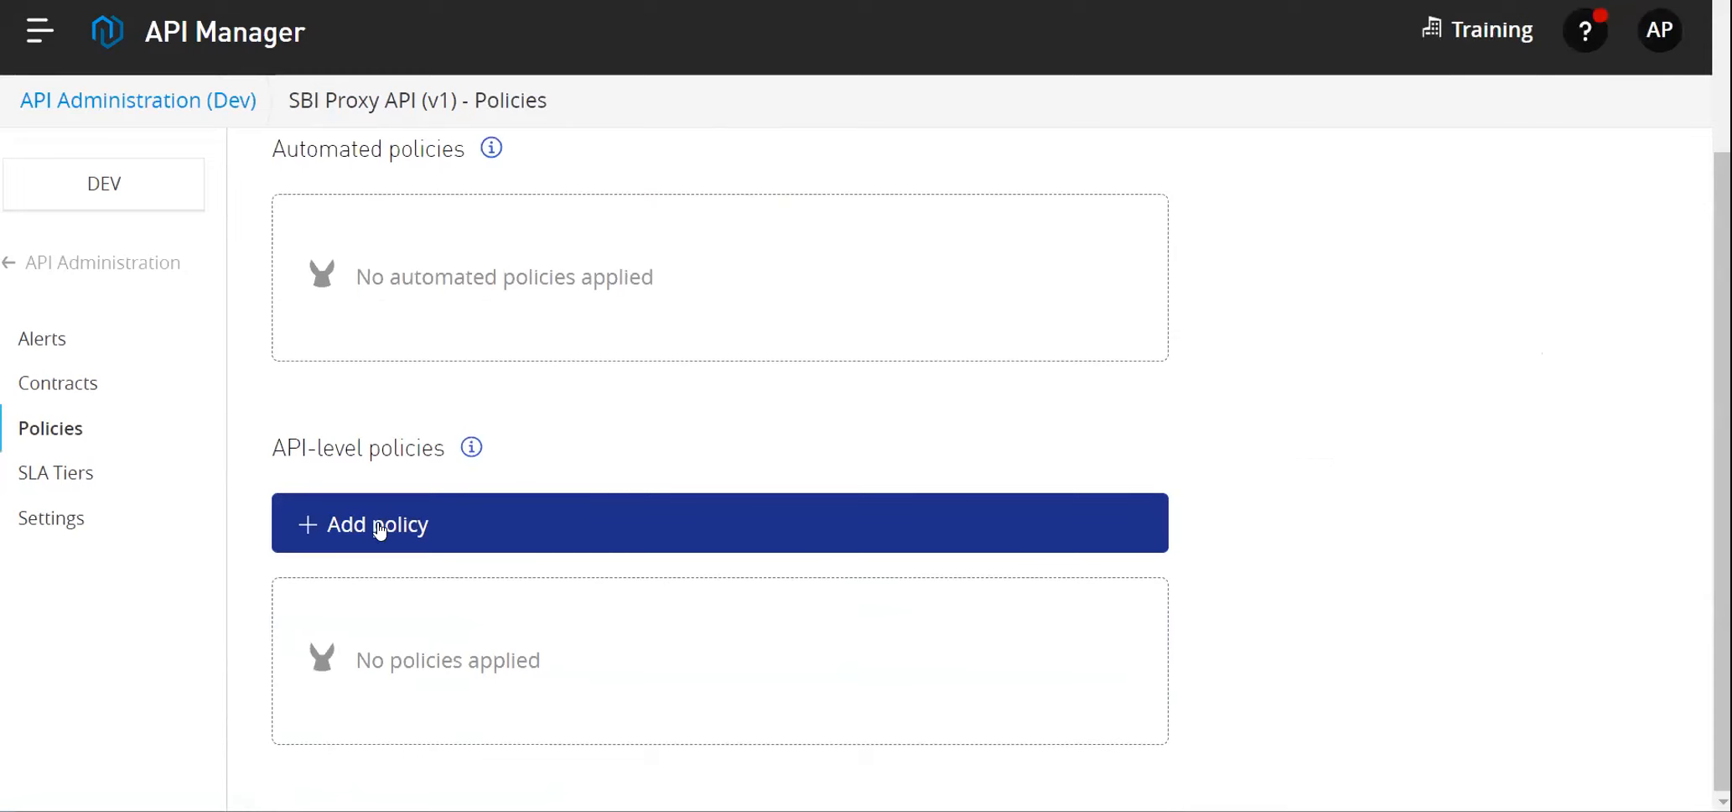
click(375, 526)
scroll(931, 515, down, 2)
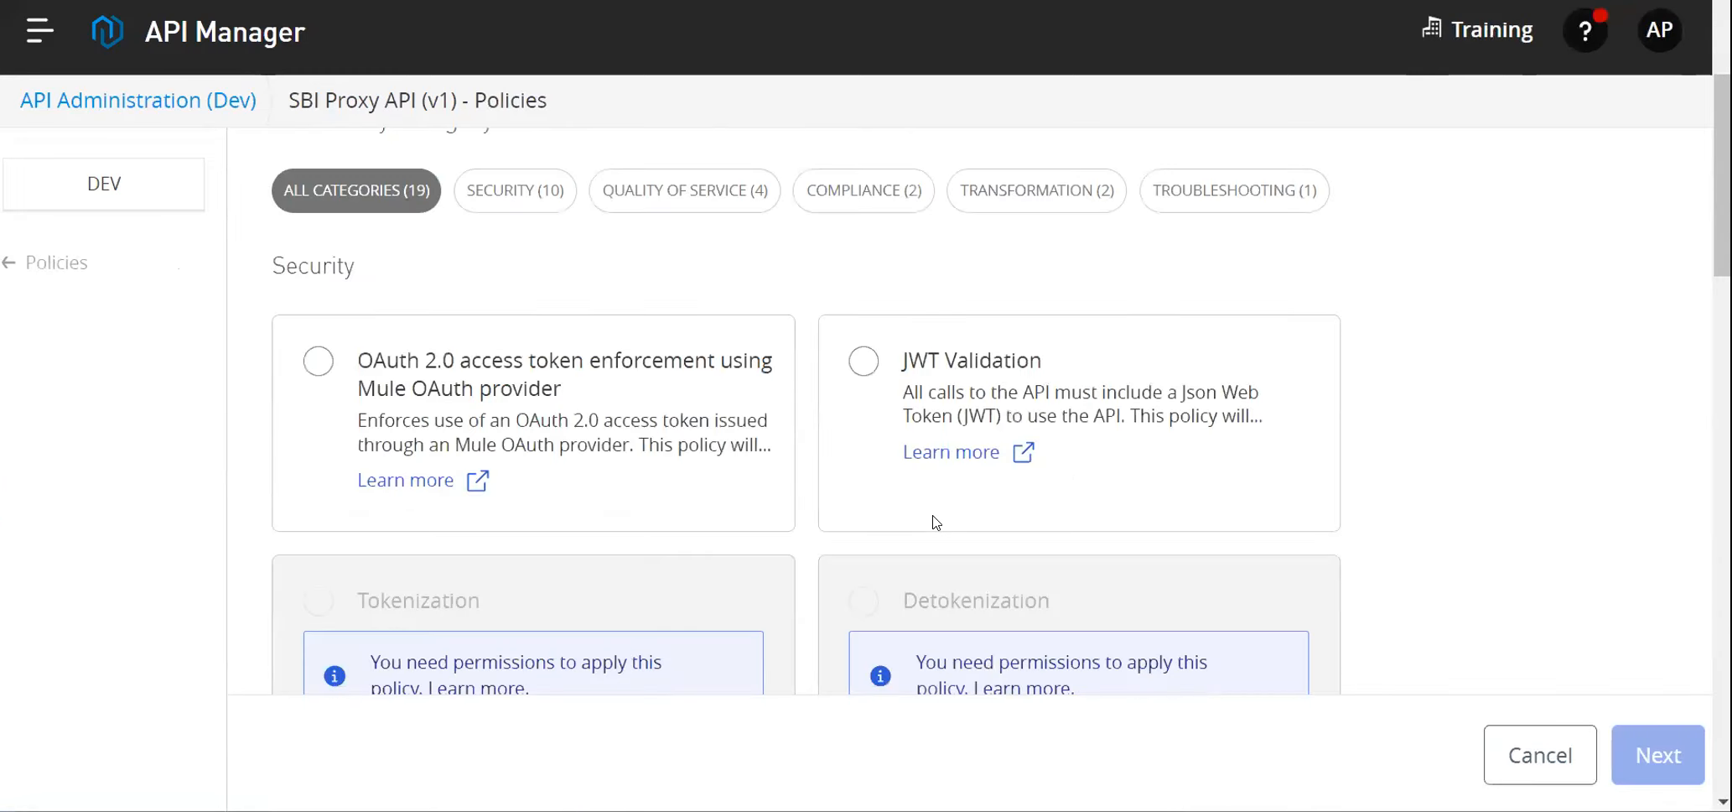
scroll(943, 464, down, 3)
scroll(838, 419, up, 5)
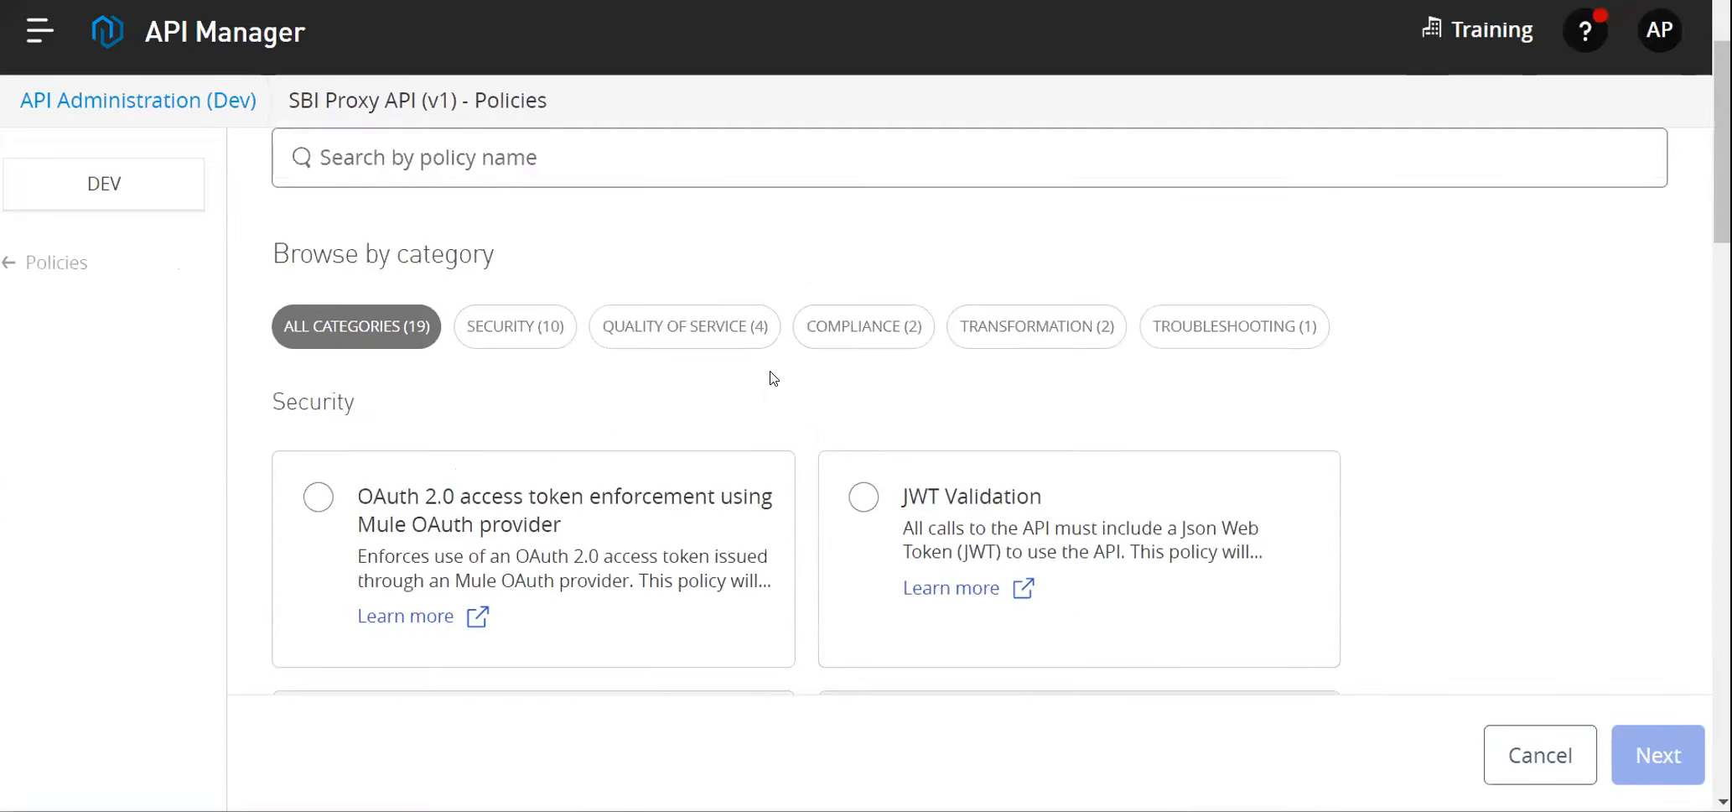
click(687, 327)
scroll(893, 480, down, 2)
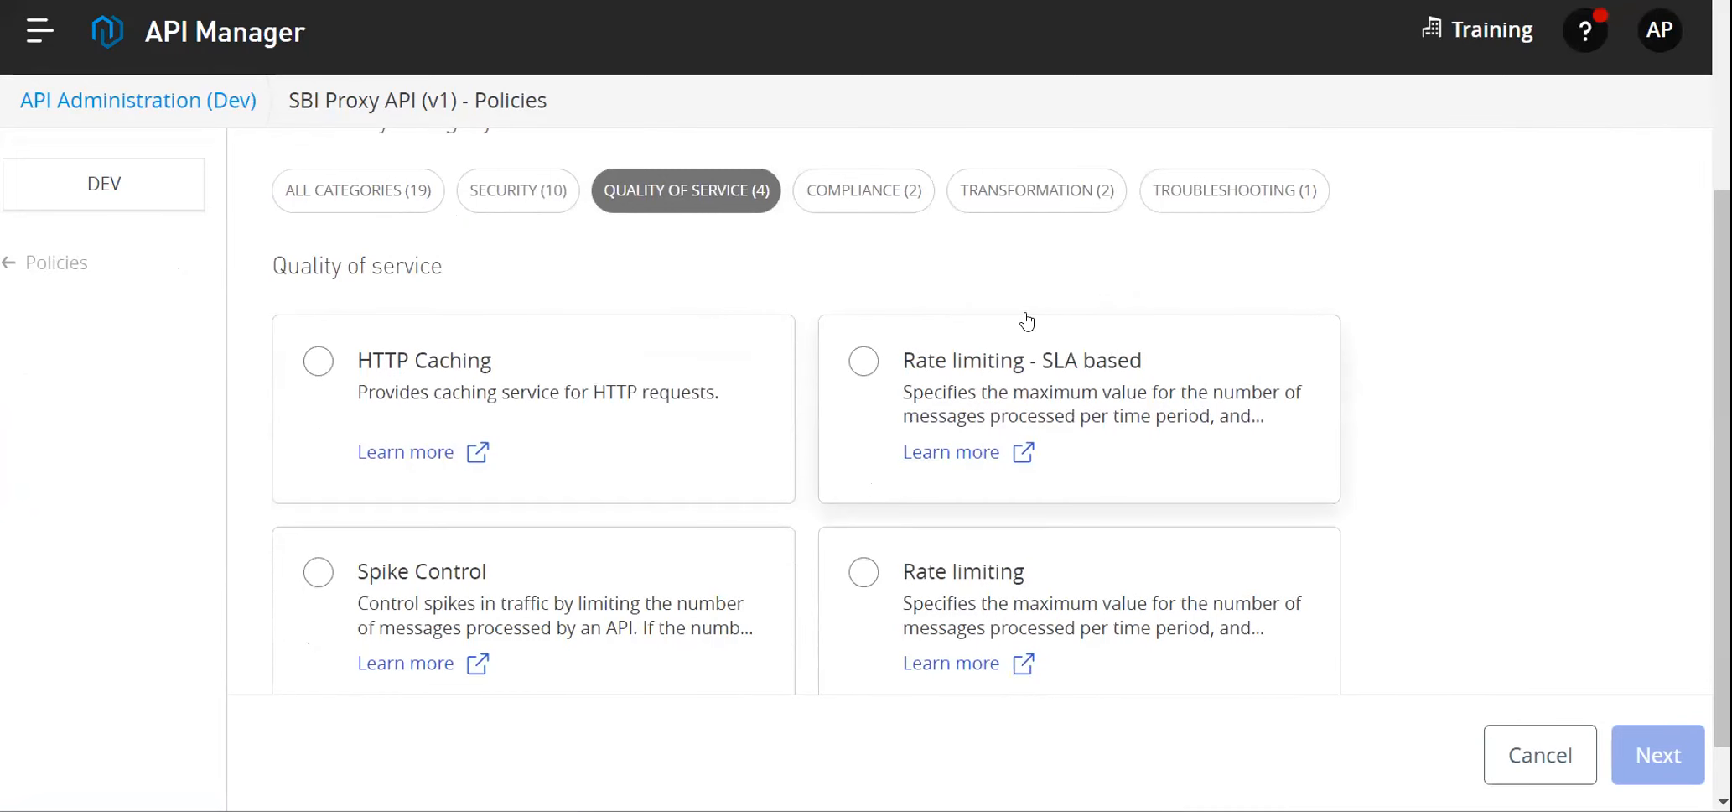
click(864, 365)
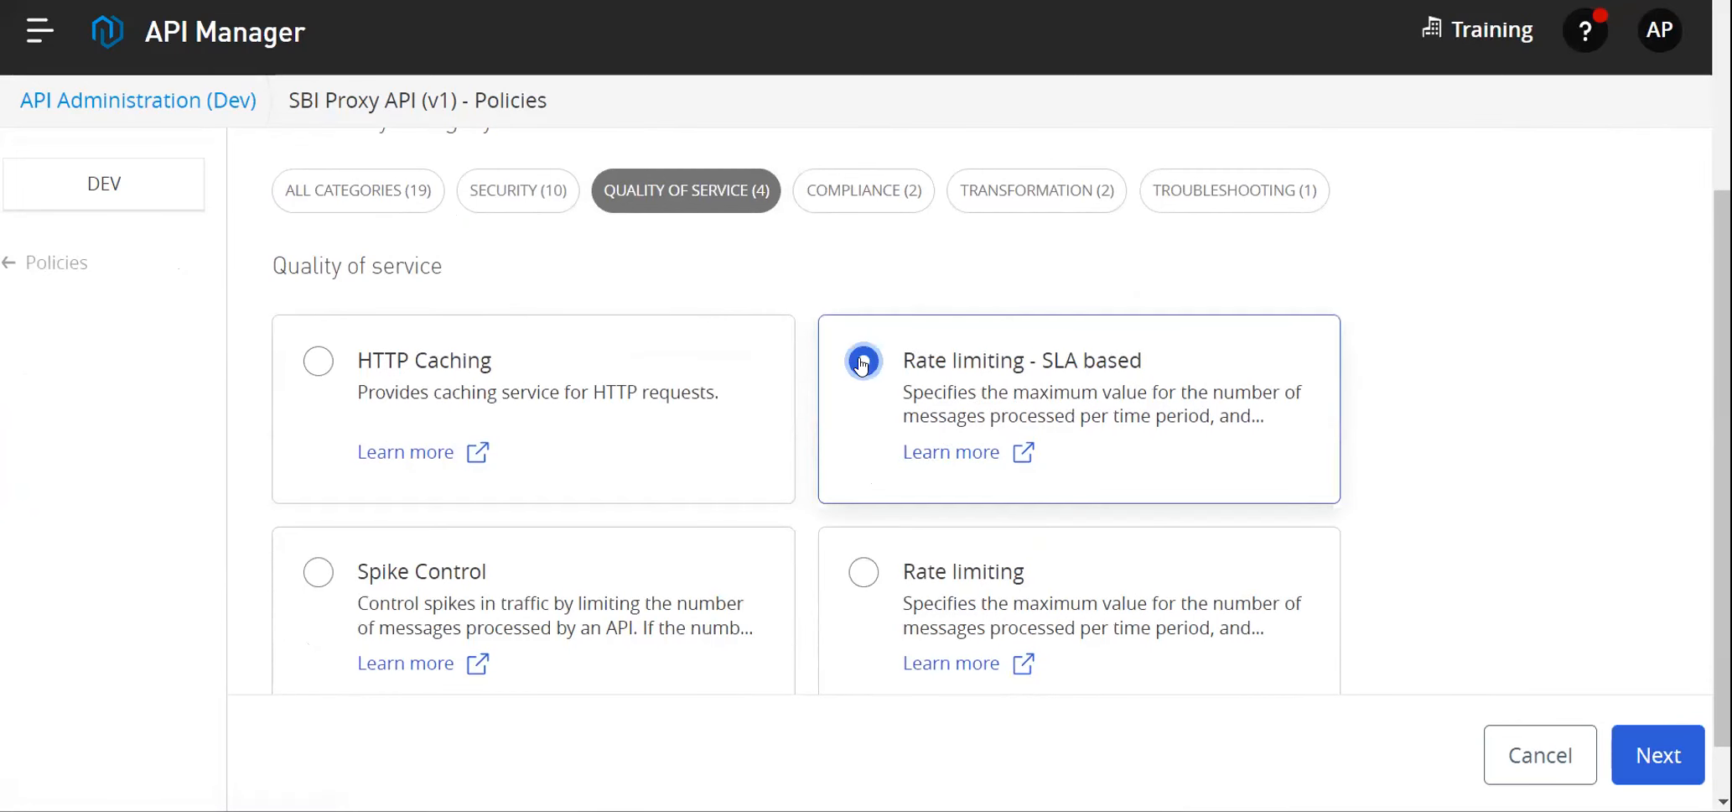
click(1658, 755)
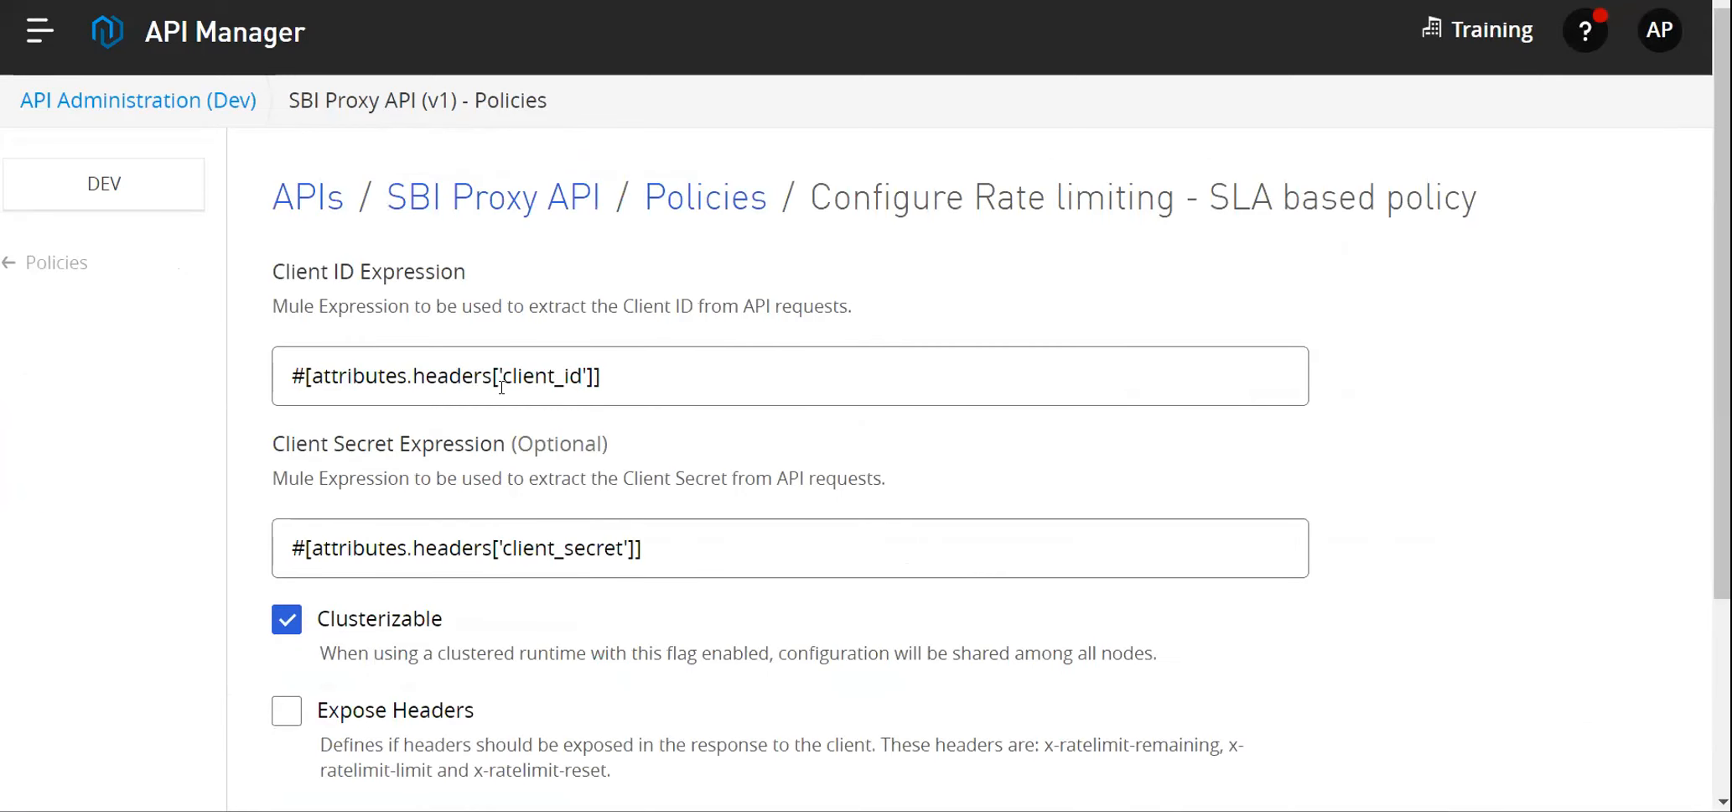
Enable Expose Headers for the Rate limiting - SLA based policy, keeping the client ID and secret expressions, and apply the policy.
drag(503, 375, 579, 381)
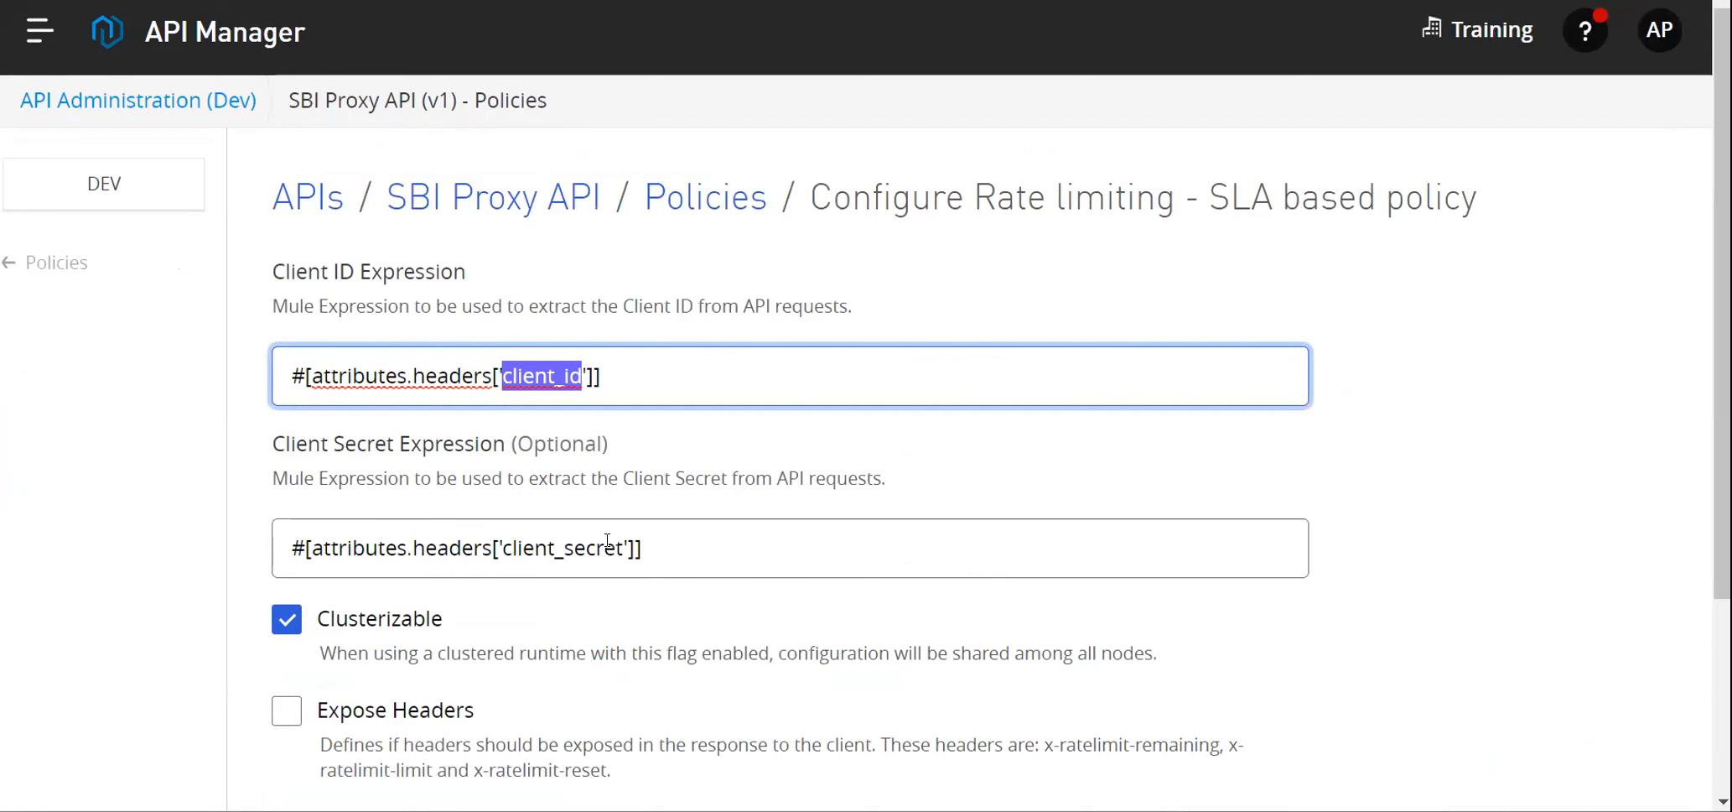
scroll(571, 604, down, 2)
click(287, 440)
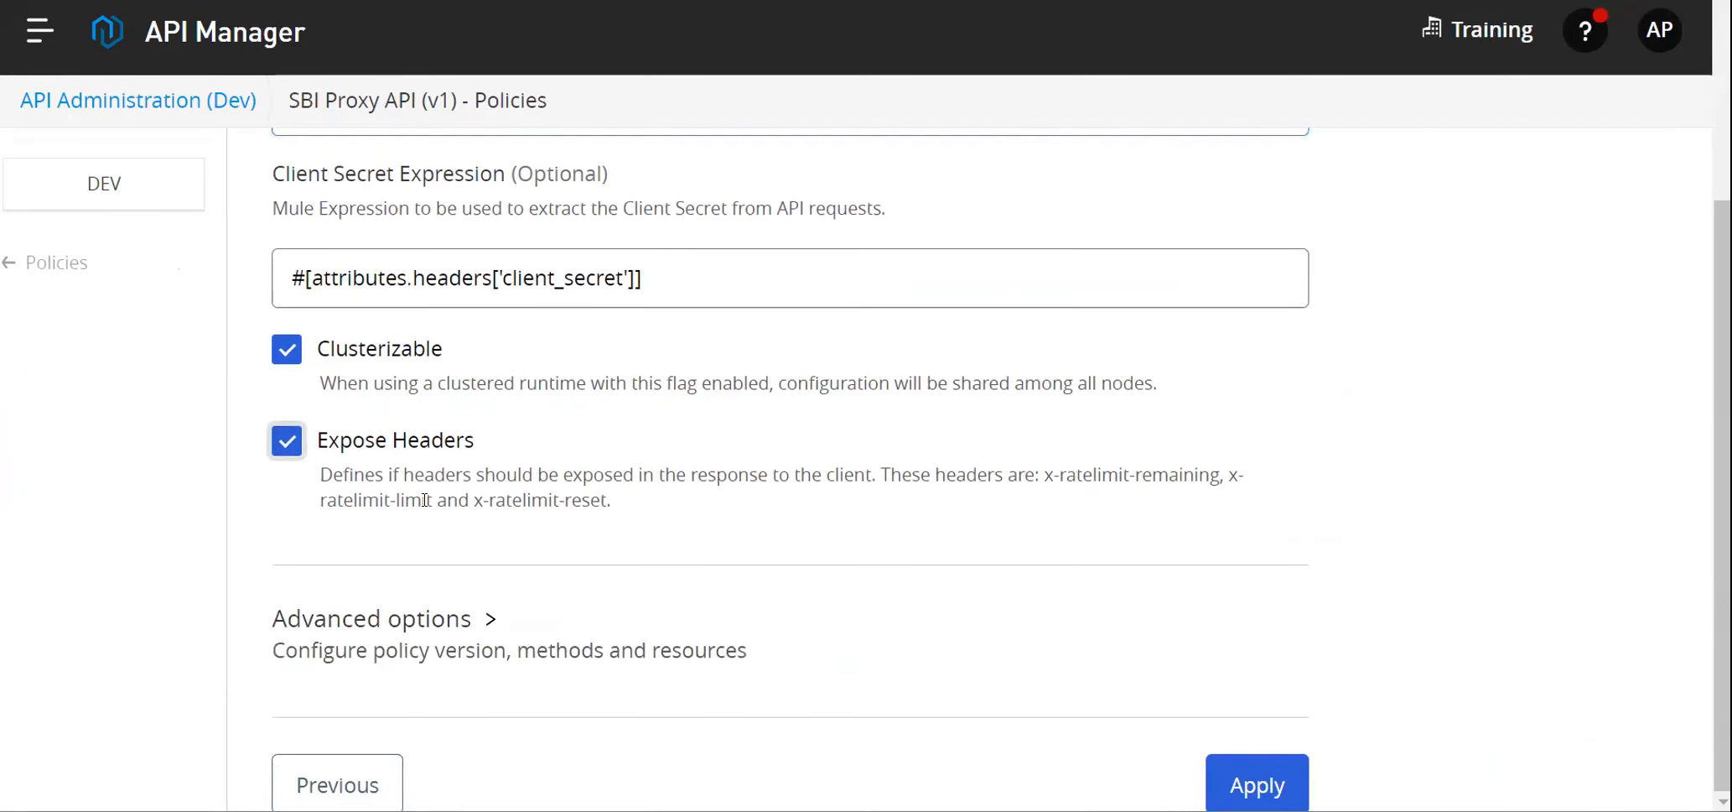
click(1253, 781)
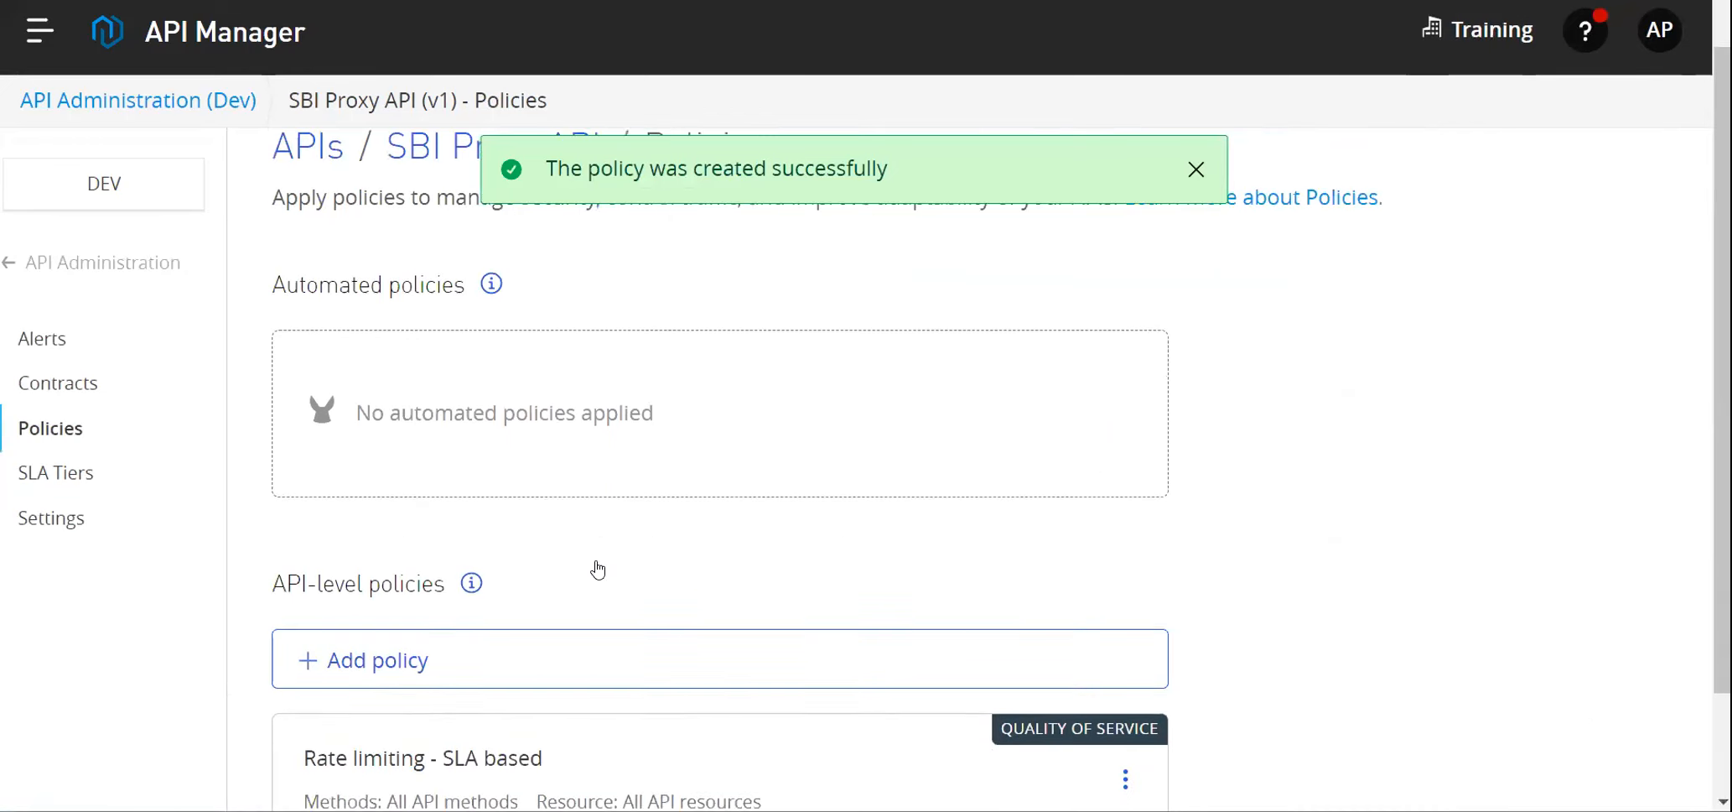
scroll(591, 574, down, 2)
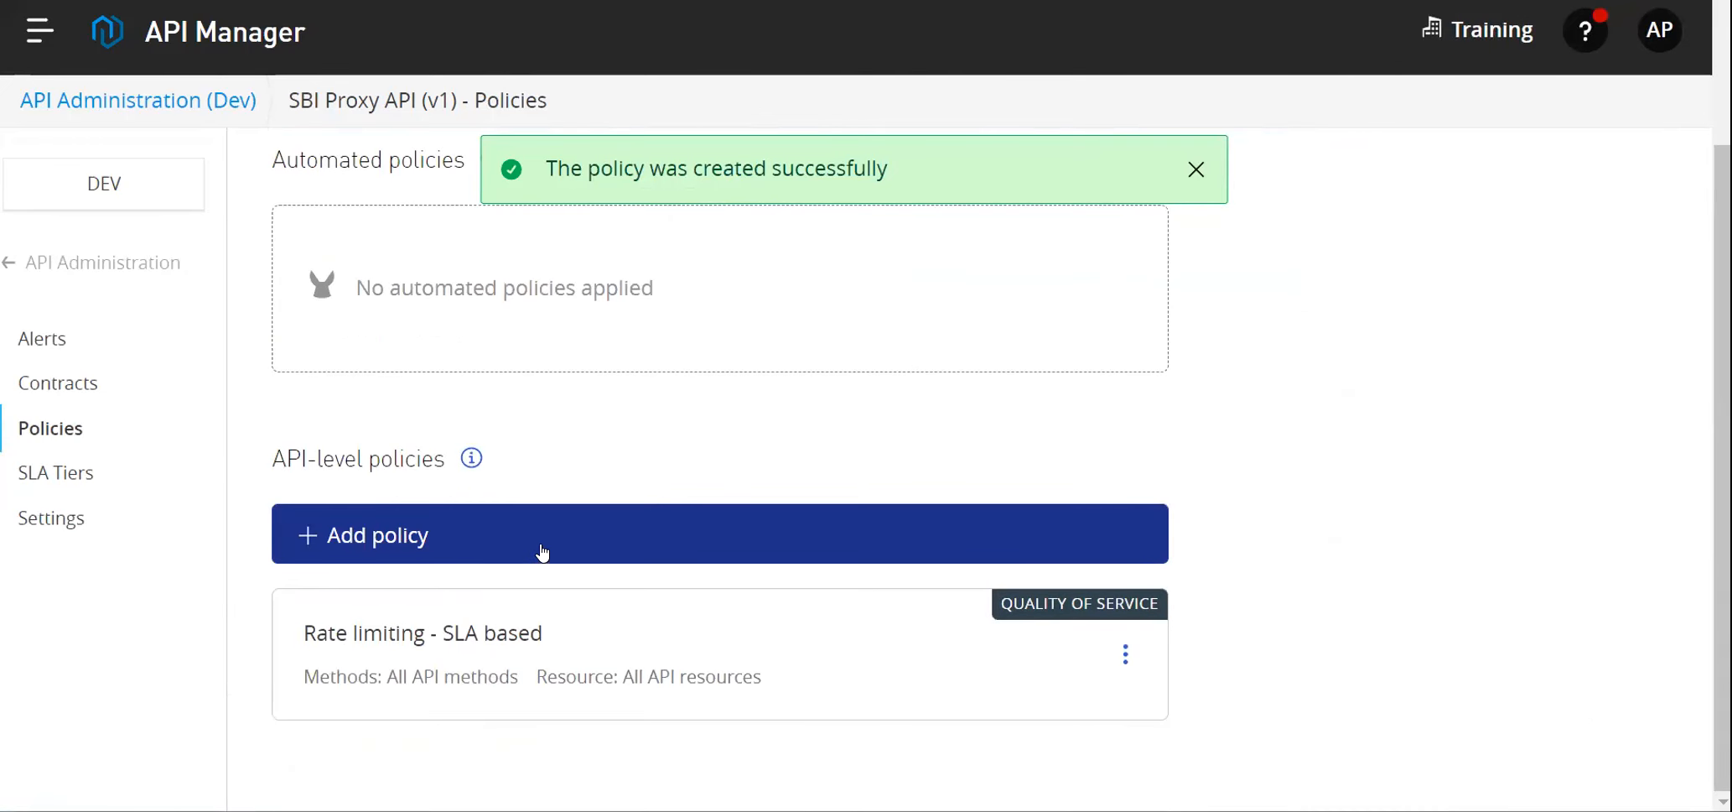
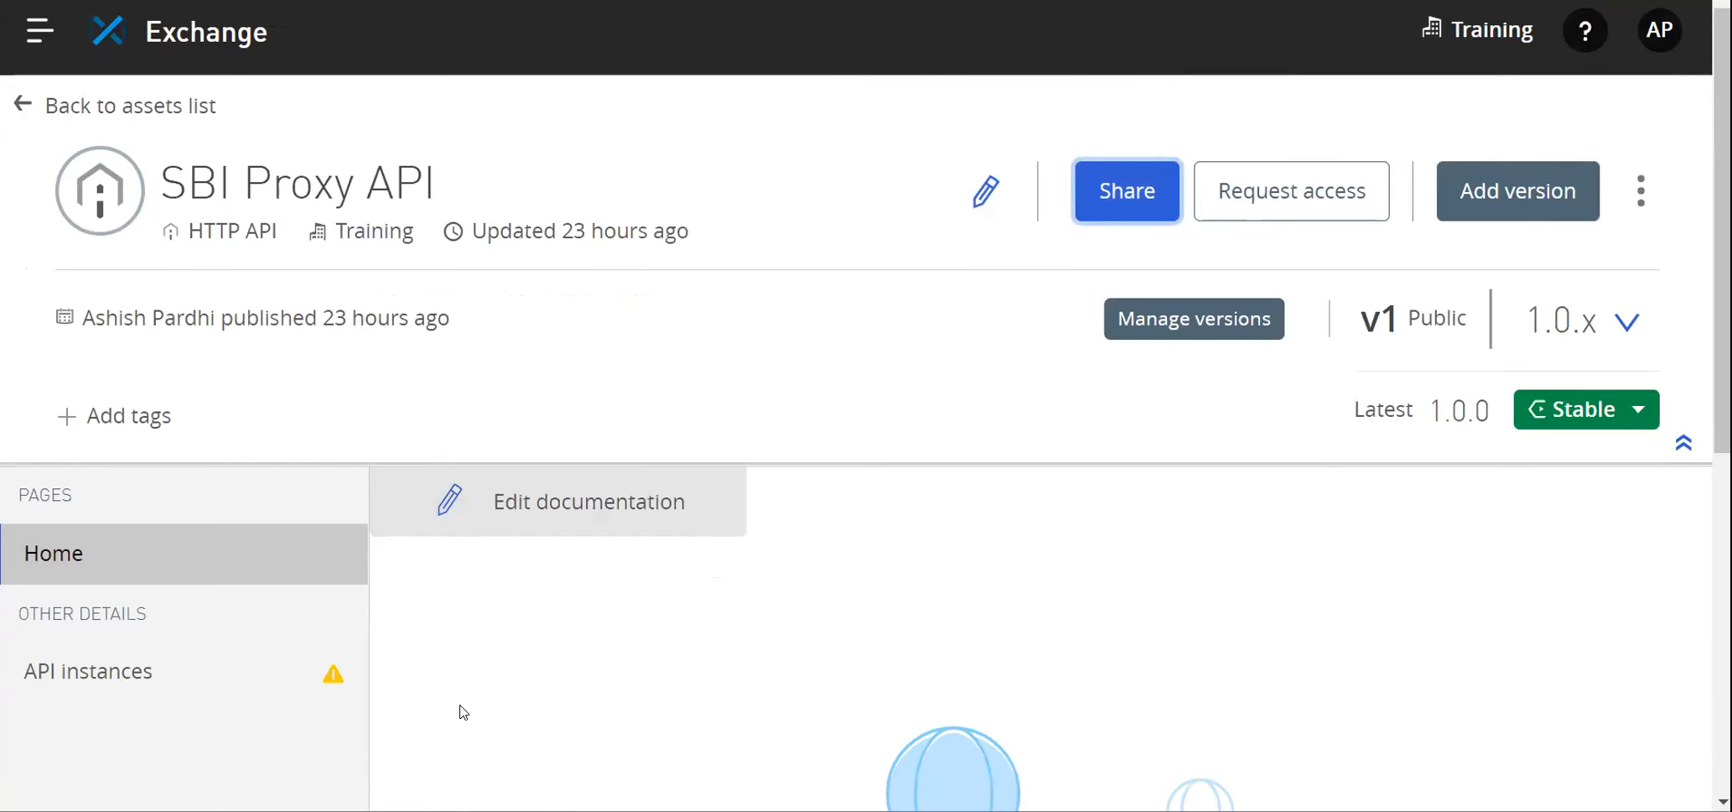
scroll(390, 621, down, 3)
scroll(599, 452, up, 3)
click(1289, 194)
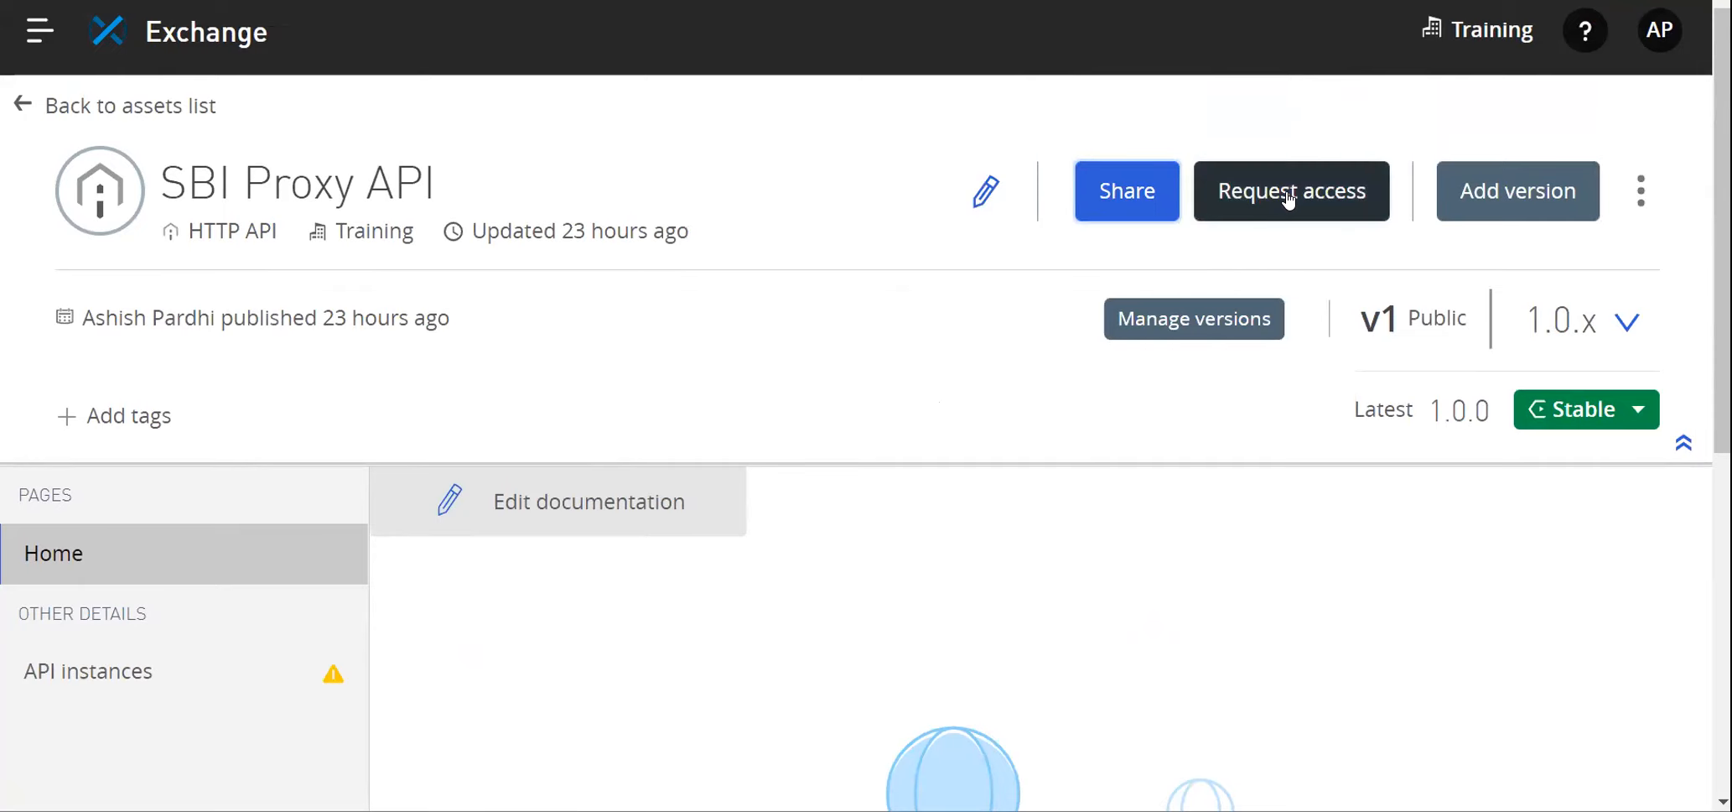
click(1174, 149)
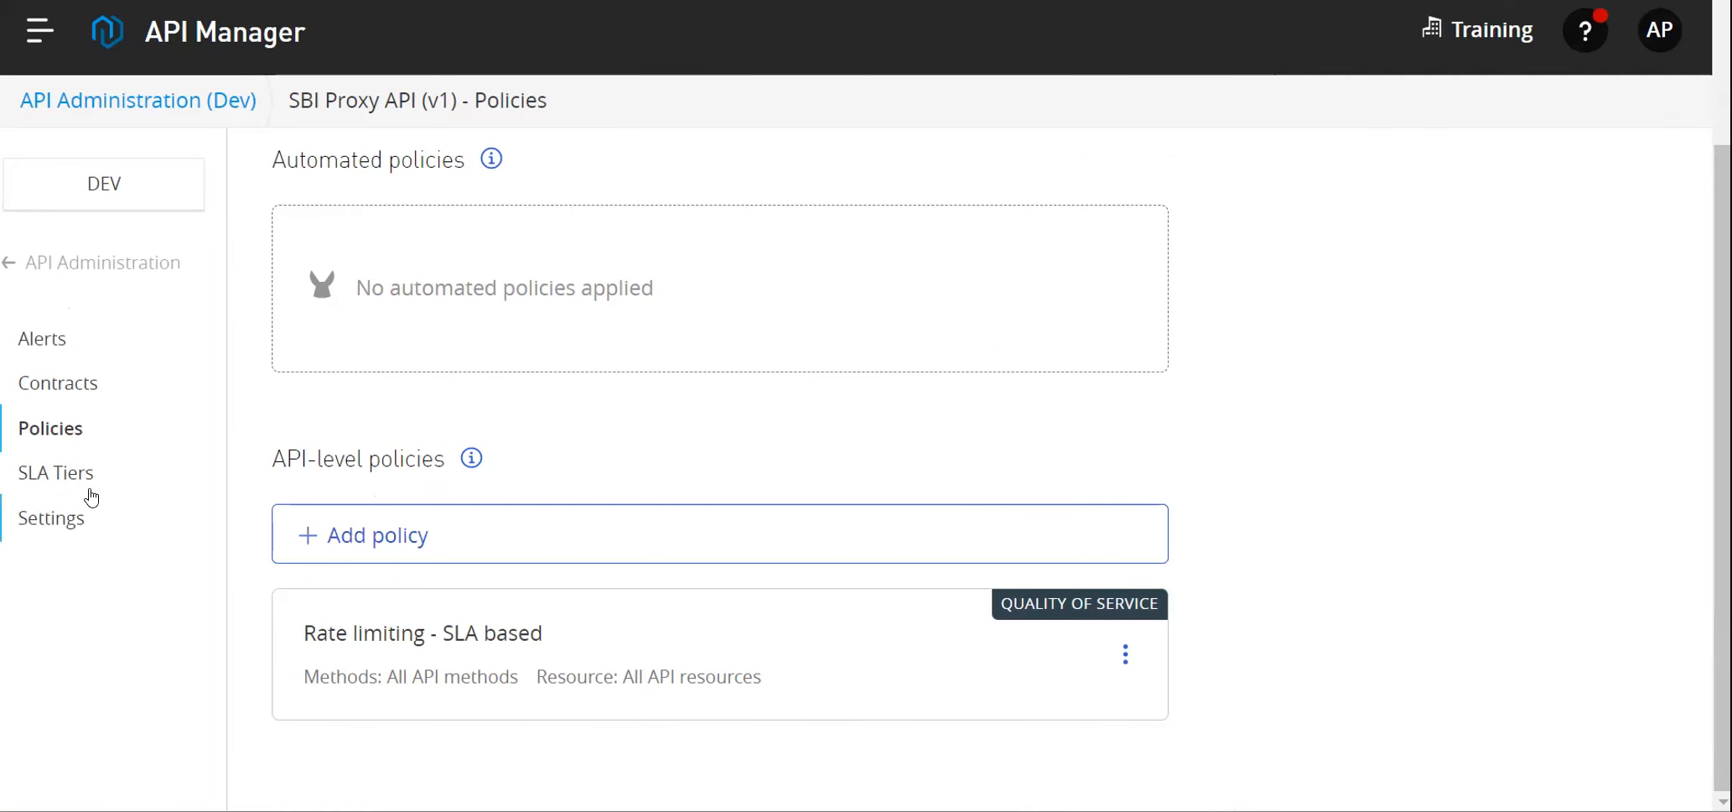
Revoke the Bank API Client contract of SBI Proxy API in API Manager and delete it.
click(73, 378)
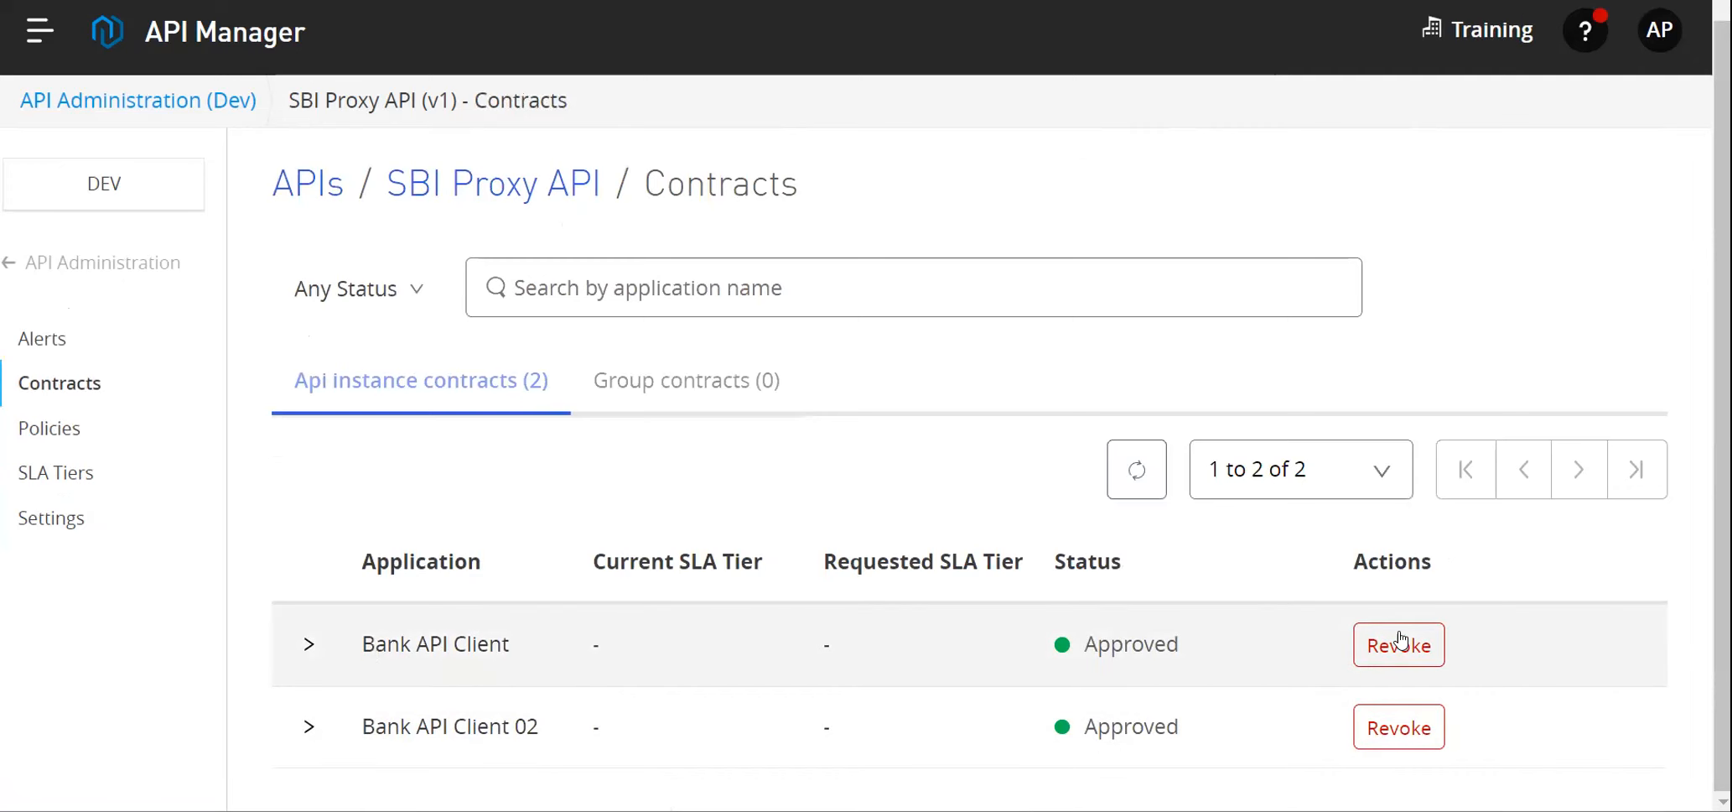
click(1414, 657)
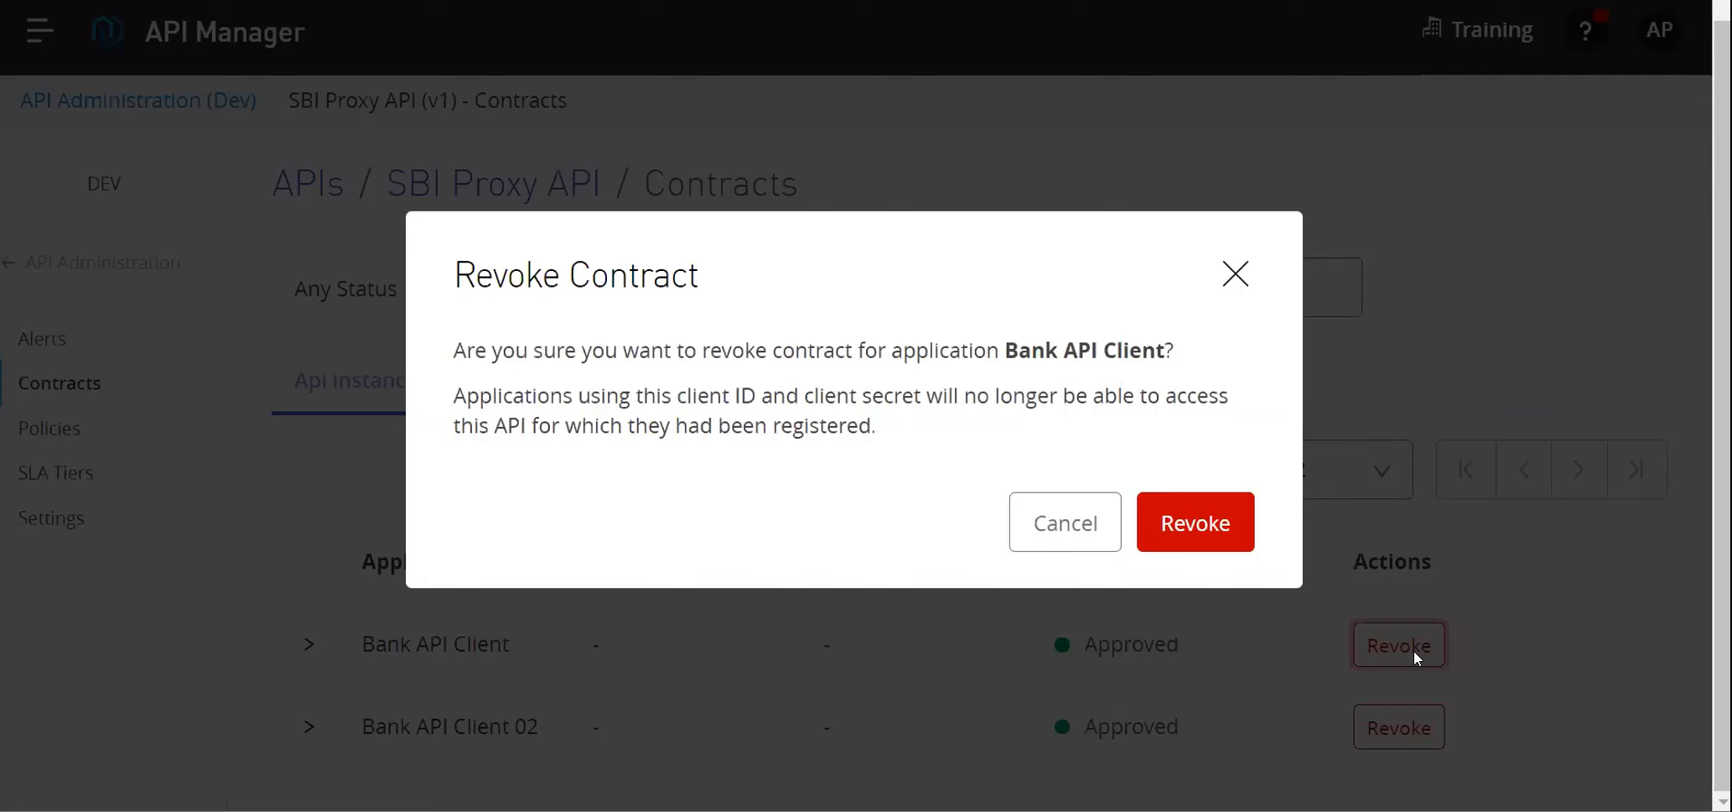
click(1220, 535)
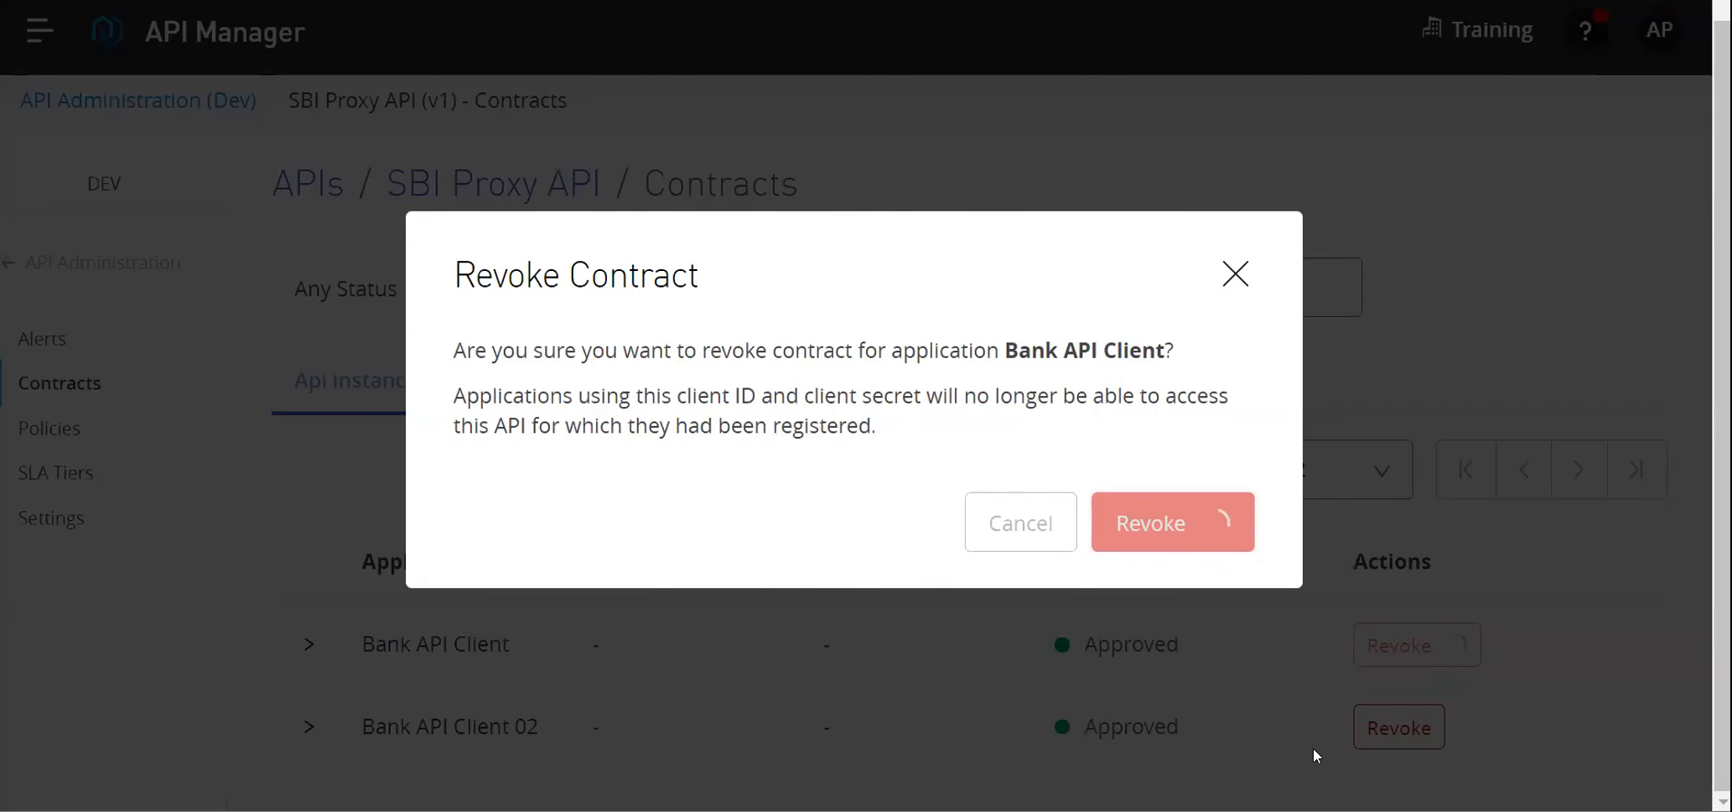
click(1506, 644)
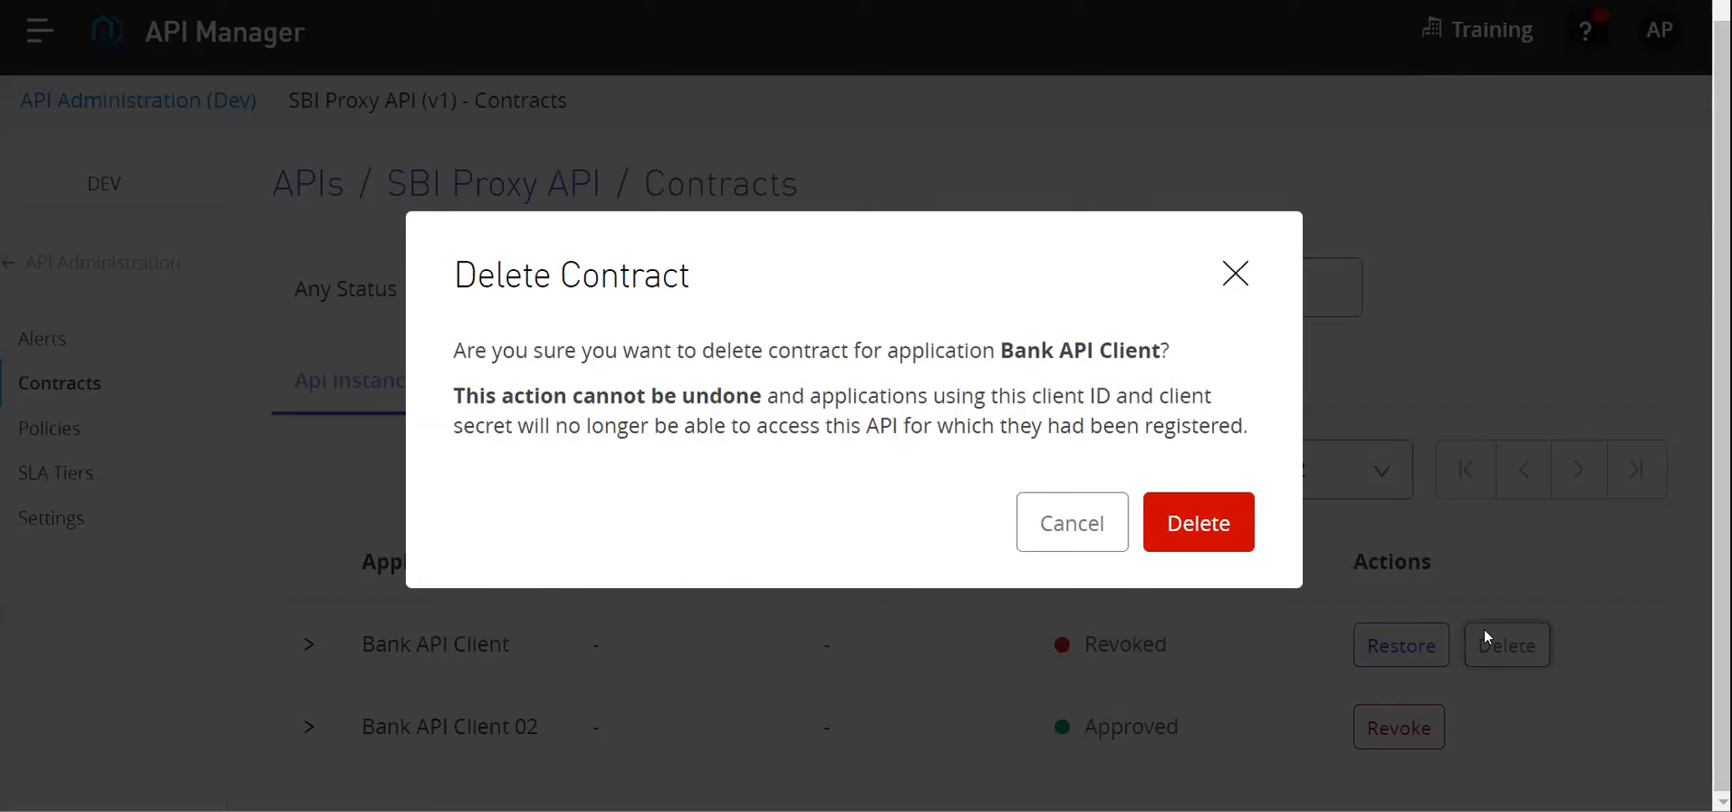
click(1219, 528)
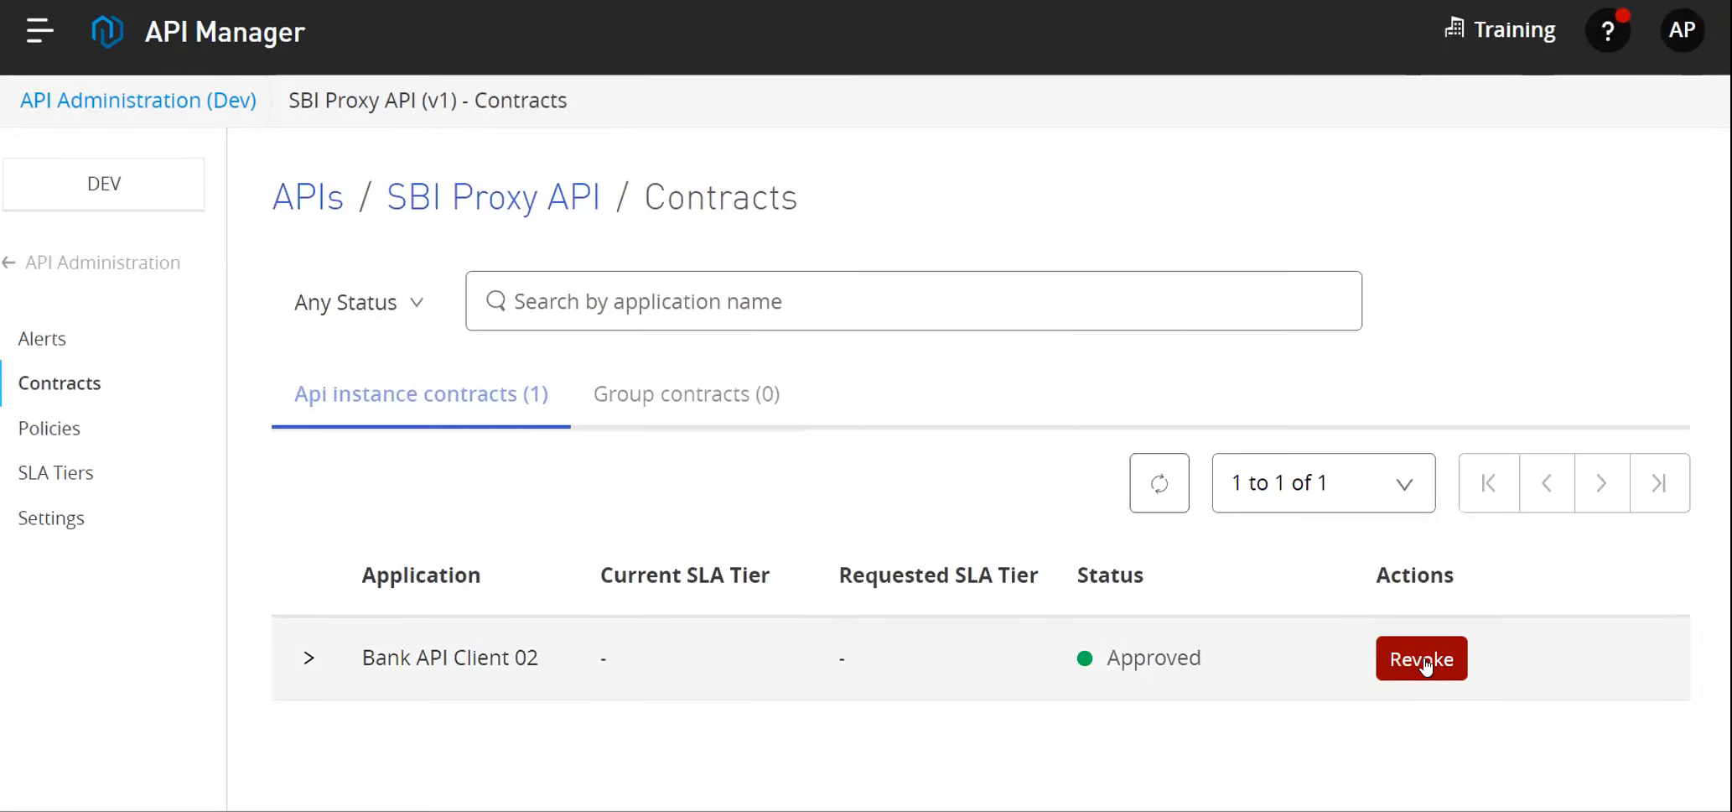
Revoke the Bank API Client 02 contract of SBI Proxy API and delete it.
click(1418, 661)
click(1256, 536)
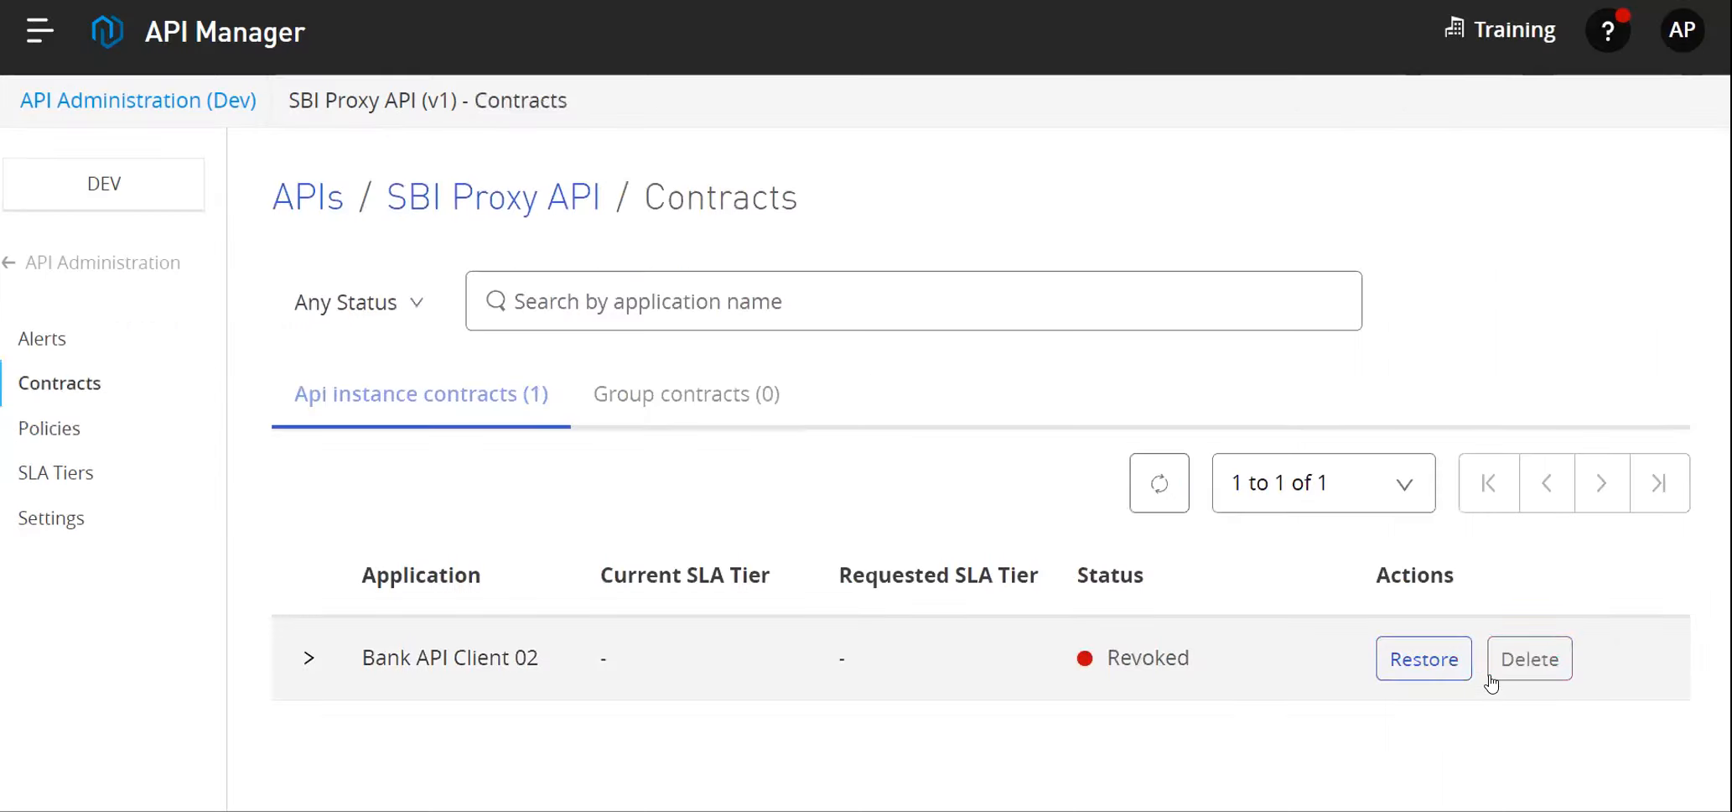
click(1522, 659)
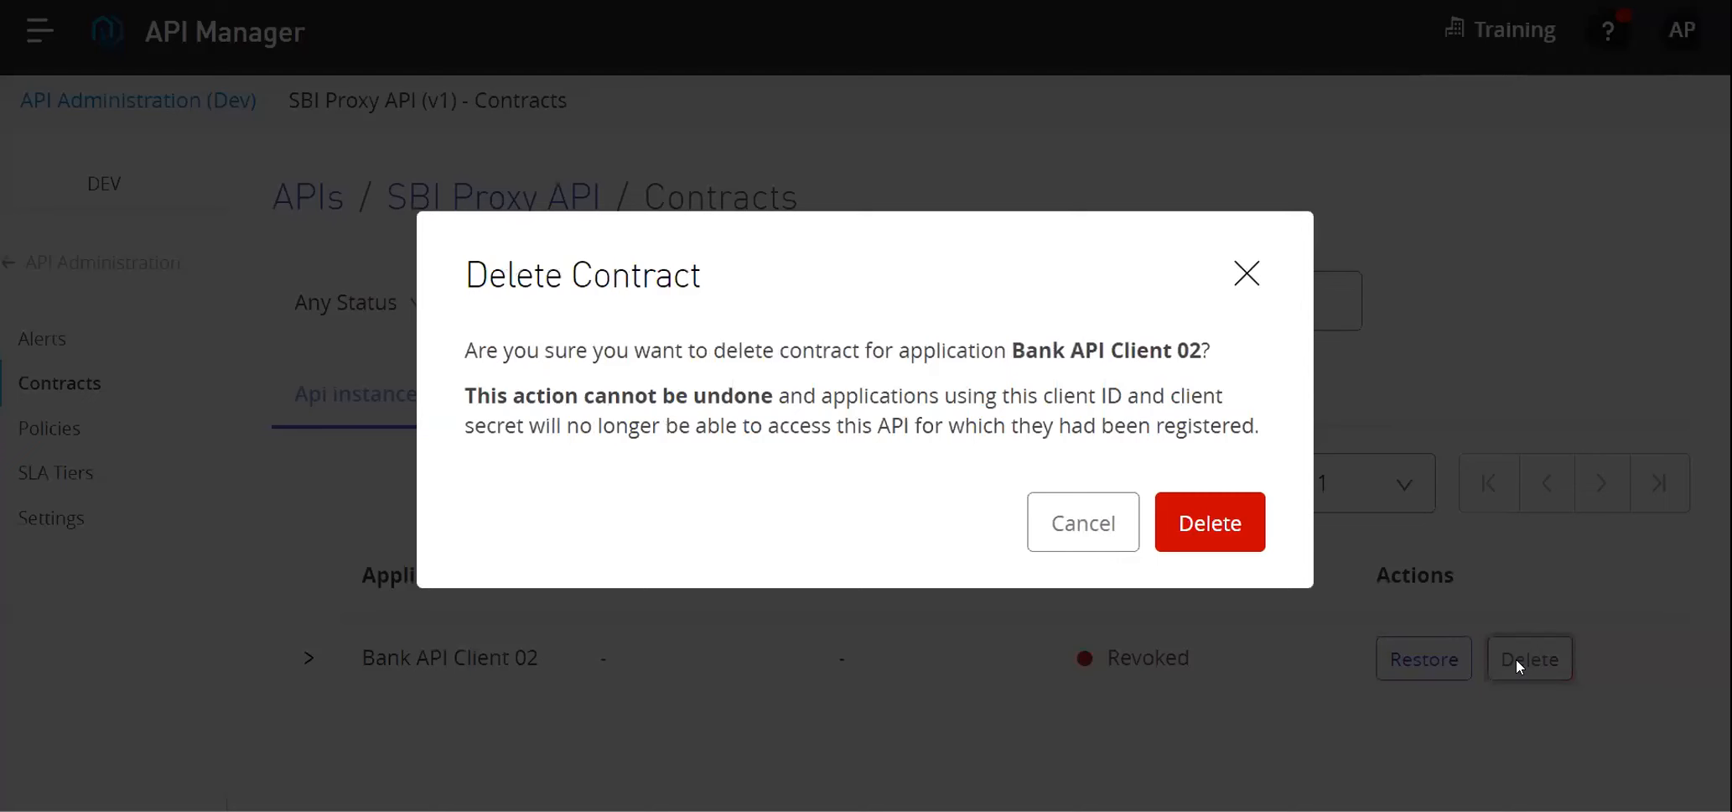
click(1217, 536)
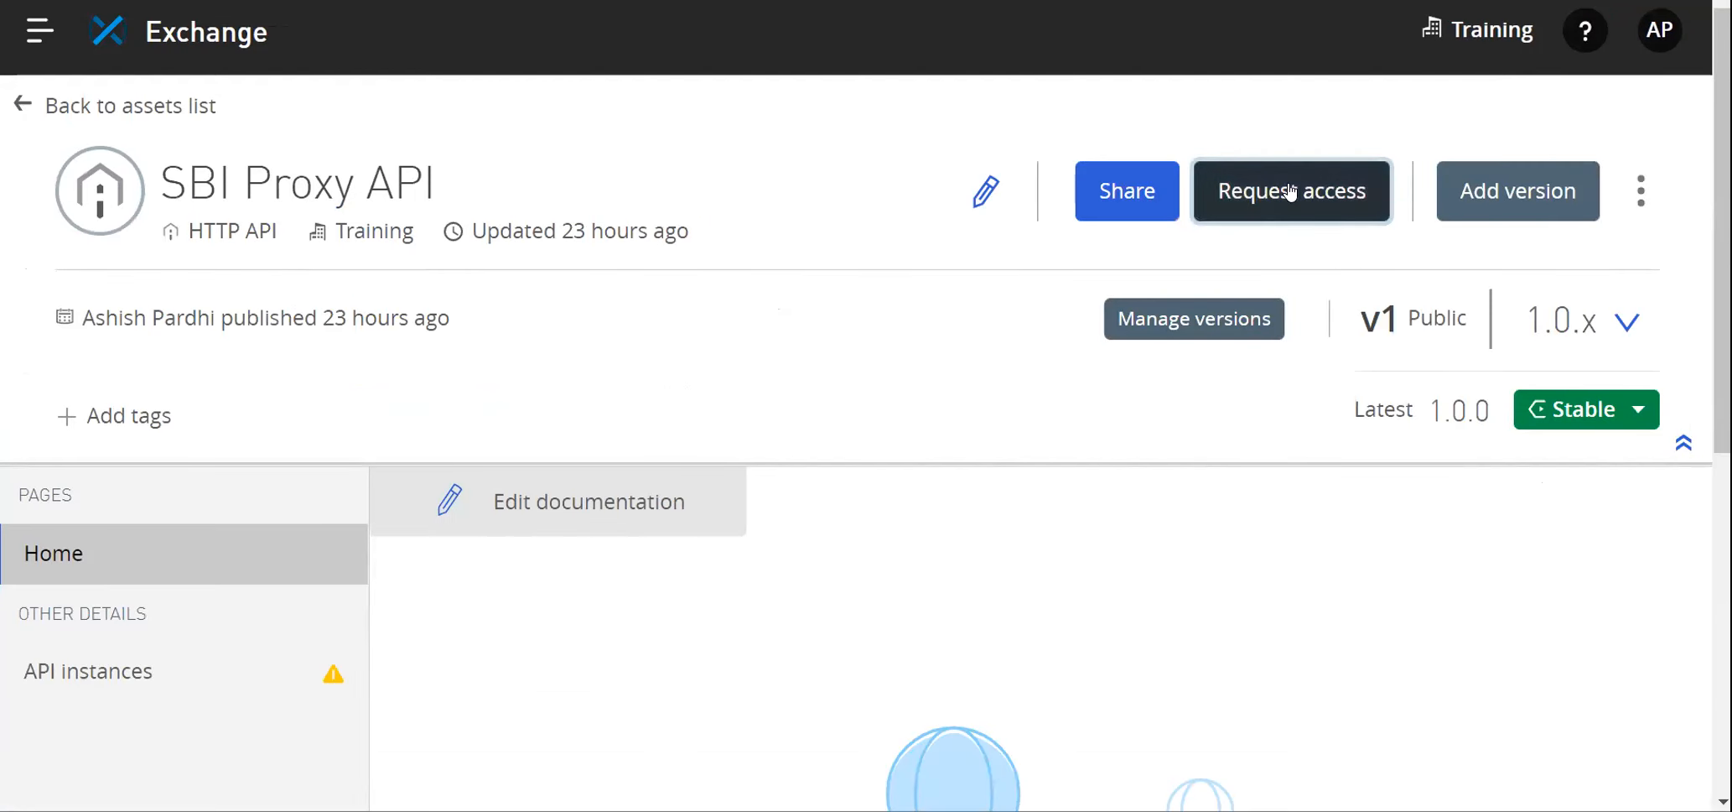
Start an access request for SBI Proxy API in Exchange and show the available API instances.
click(1231, 189)
click(1137, 313)
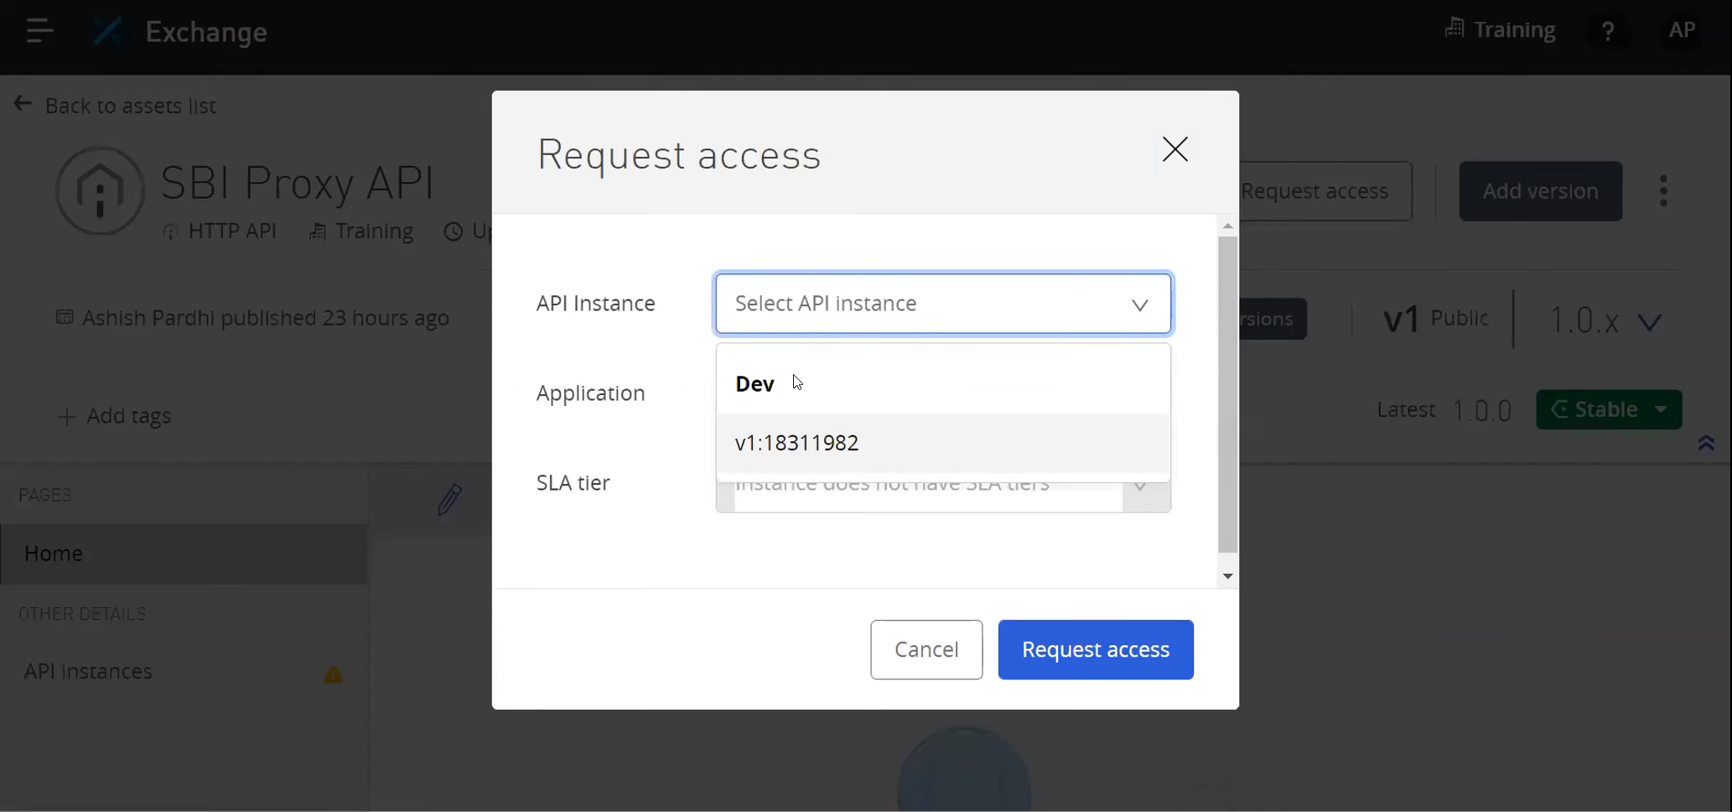
Request access to the v1 instance in Dev for Bank API Client on the Trial SLA tier, checking the tier's request limit.
click(785, 440)
click(1142, 395)
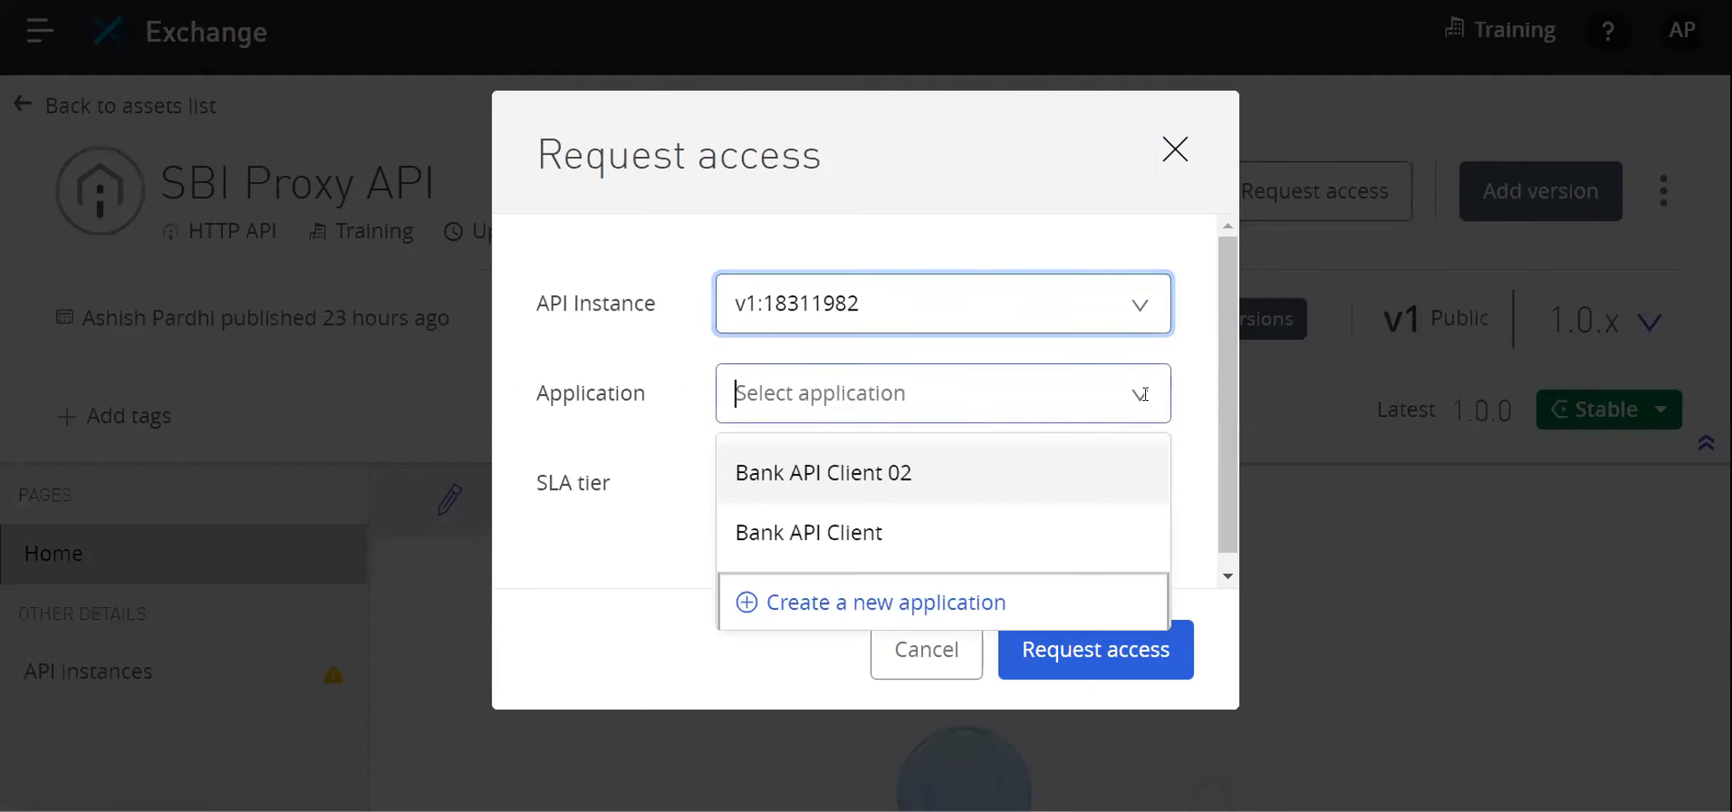
click(837, 538)
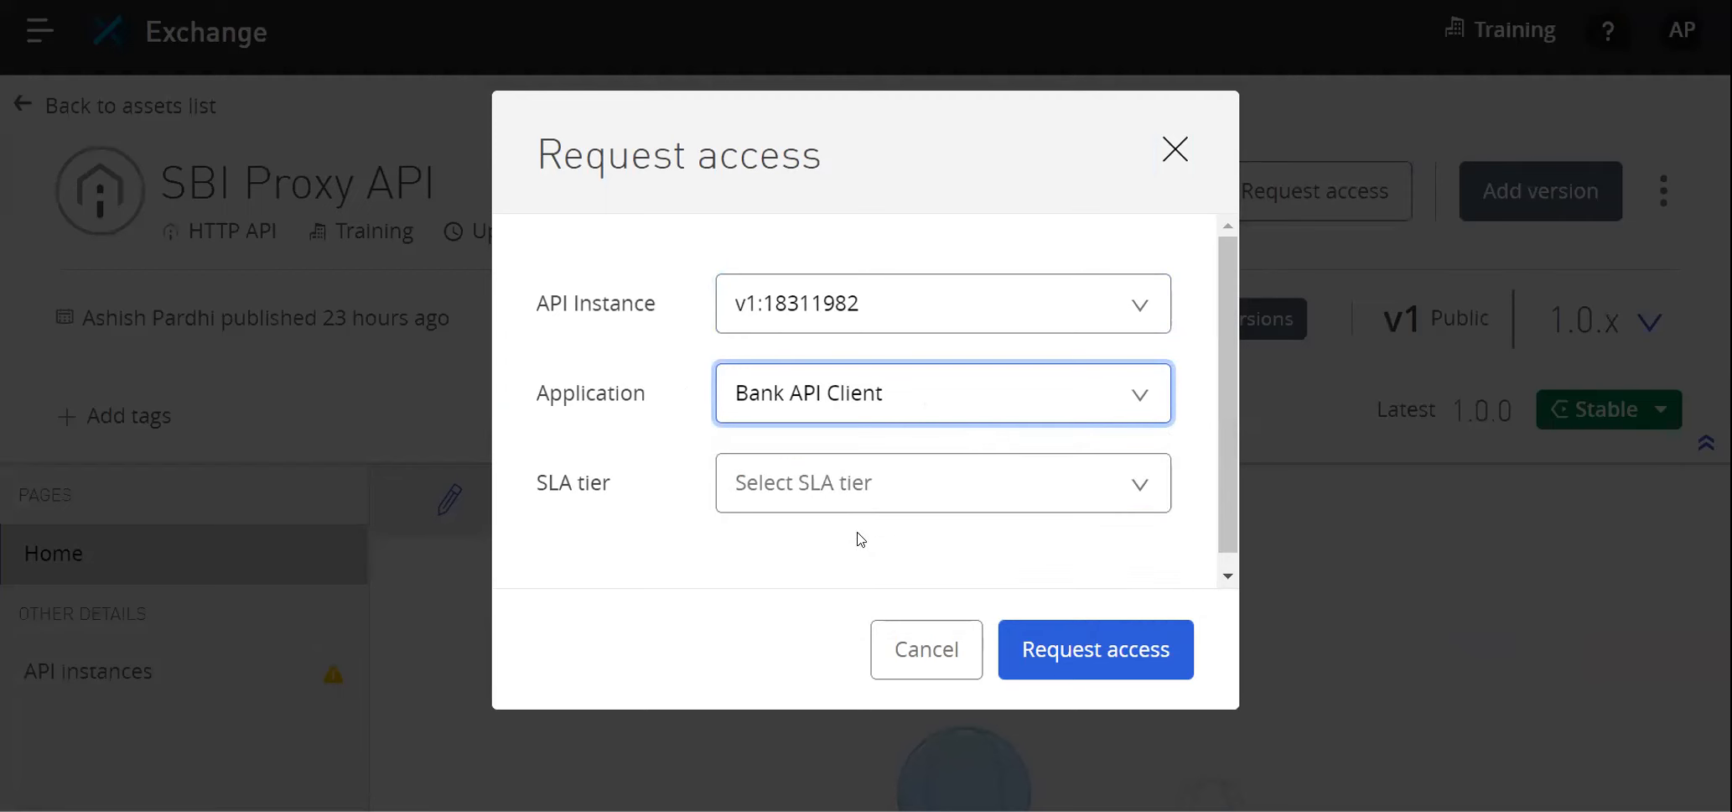
click(1138, 498)
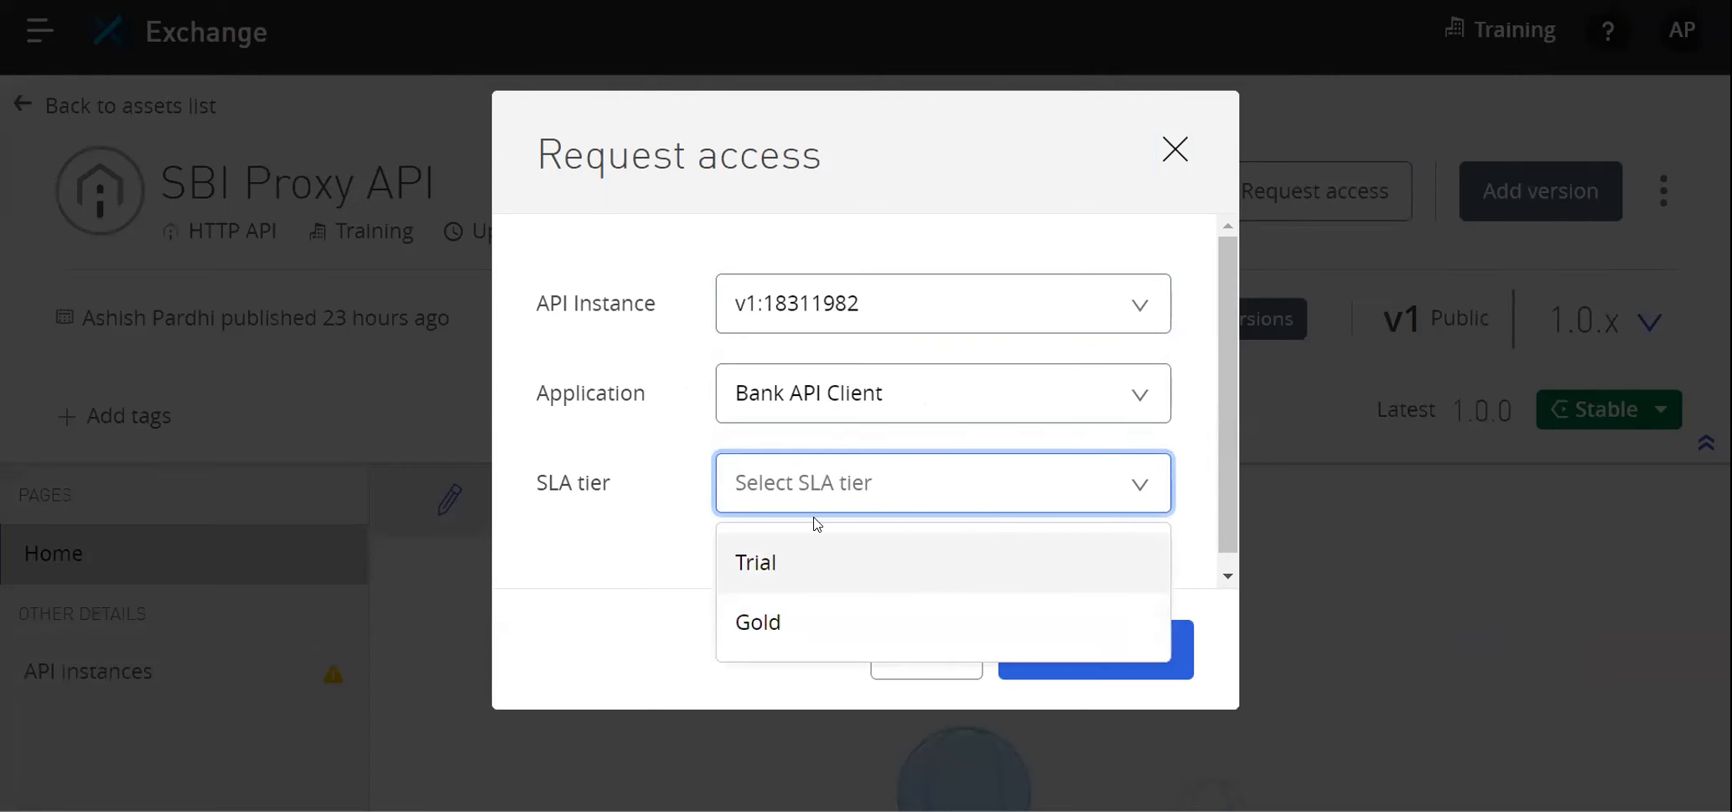
click(766, 570)
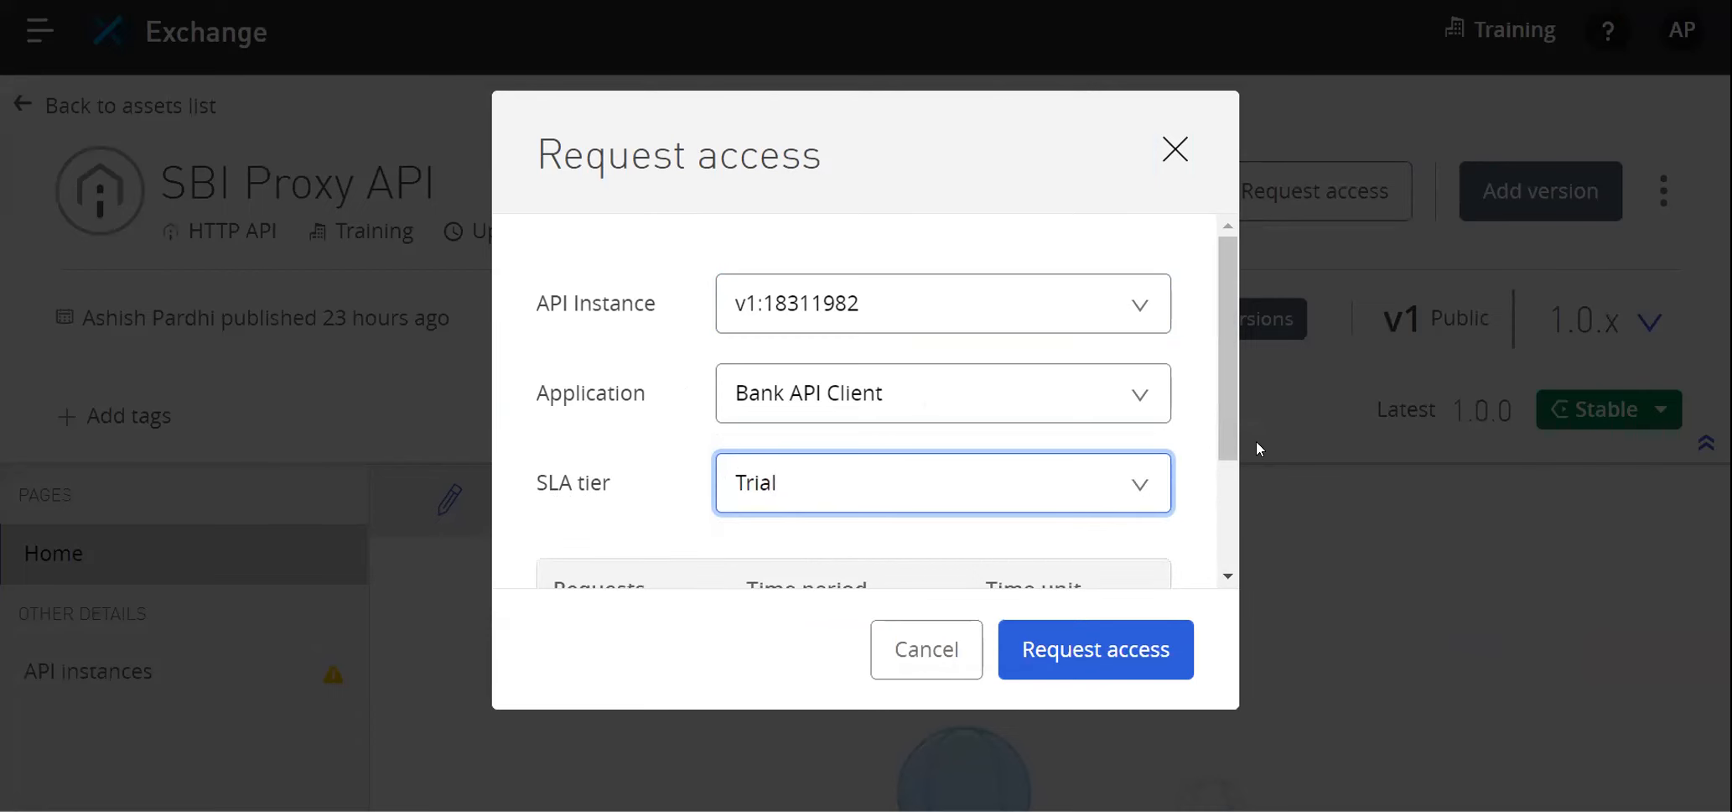
scroll(1228, 402, down, 3)
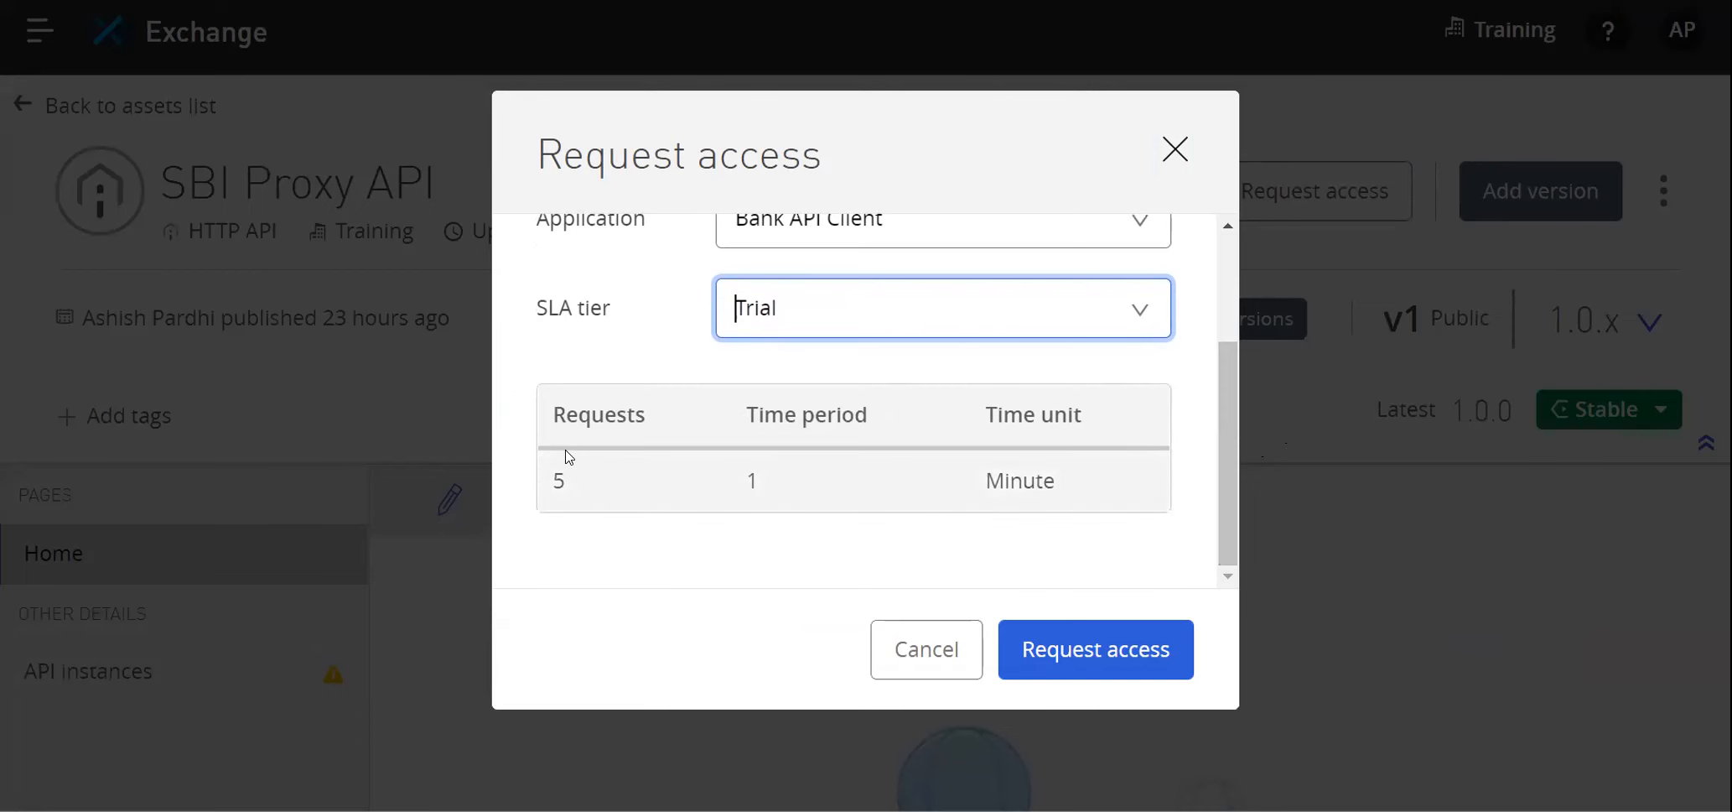
triple_click(560, 479)
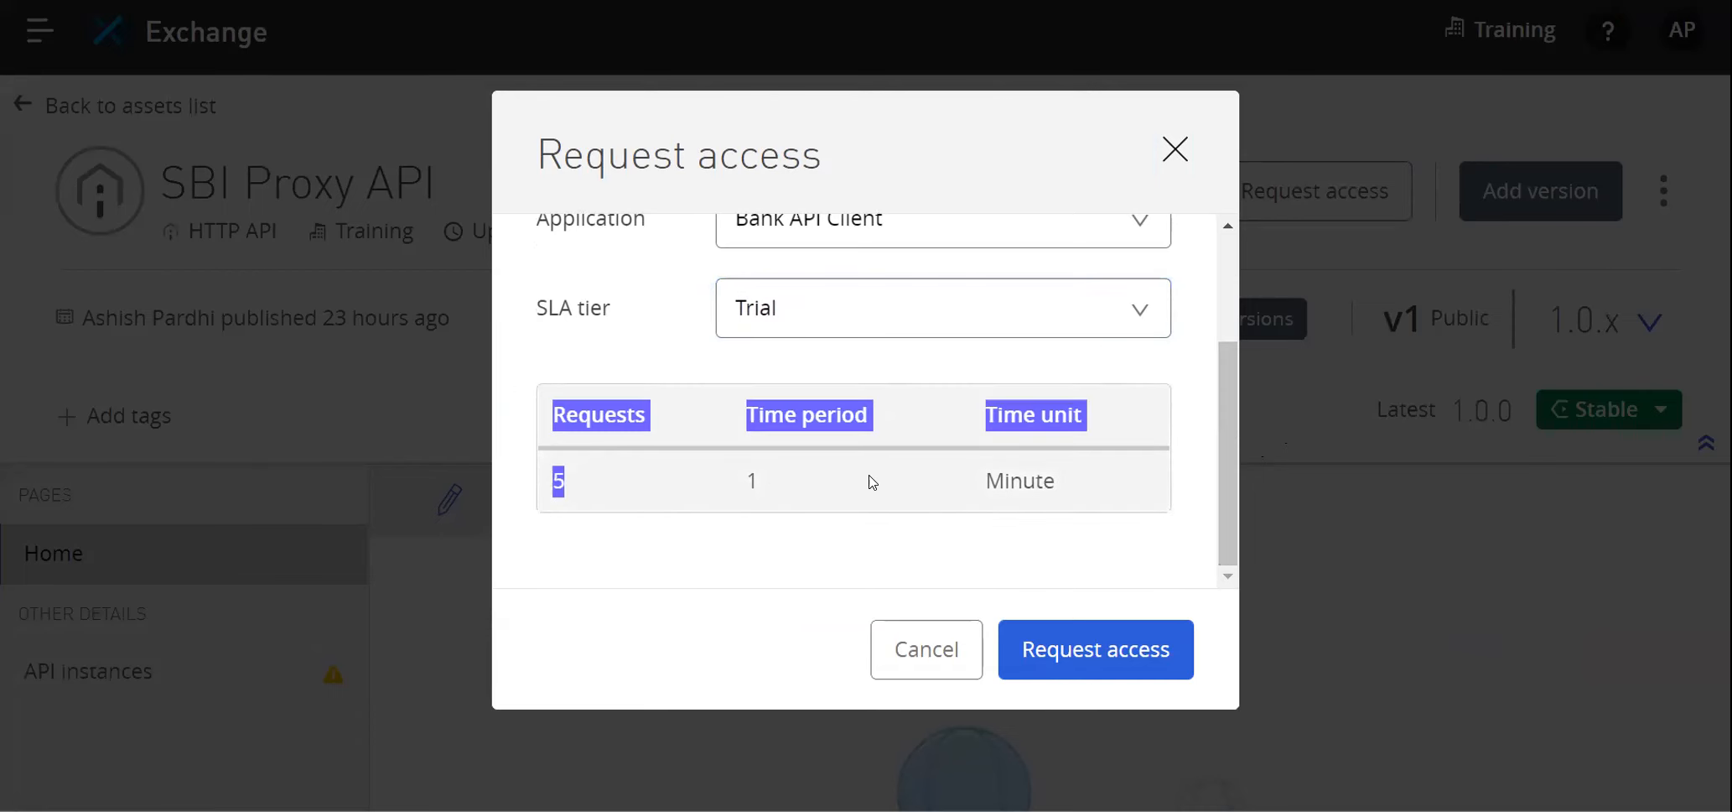
drag(1063, 479, 943, 486)
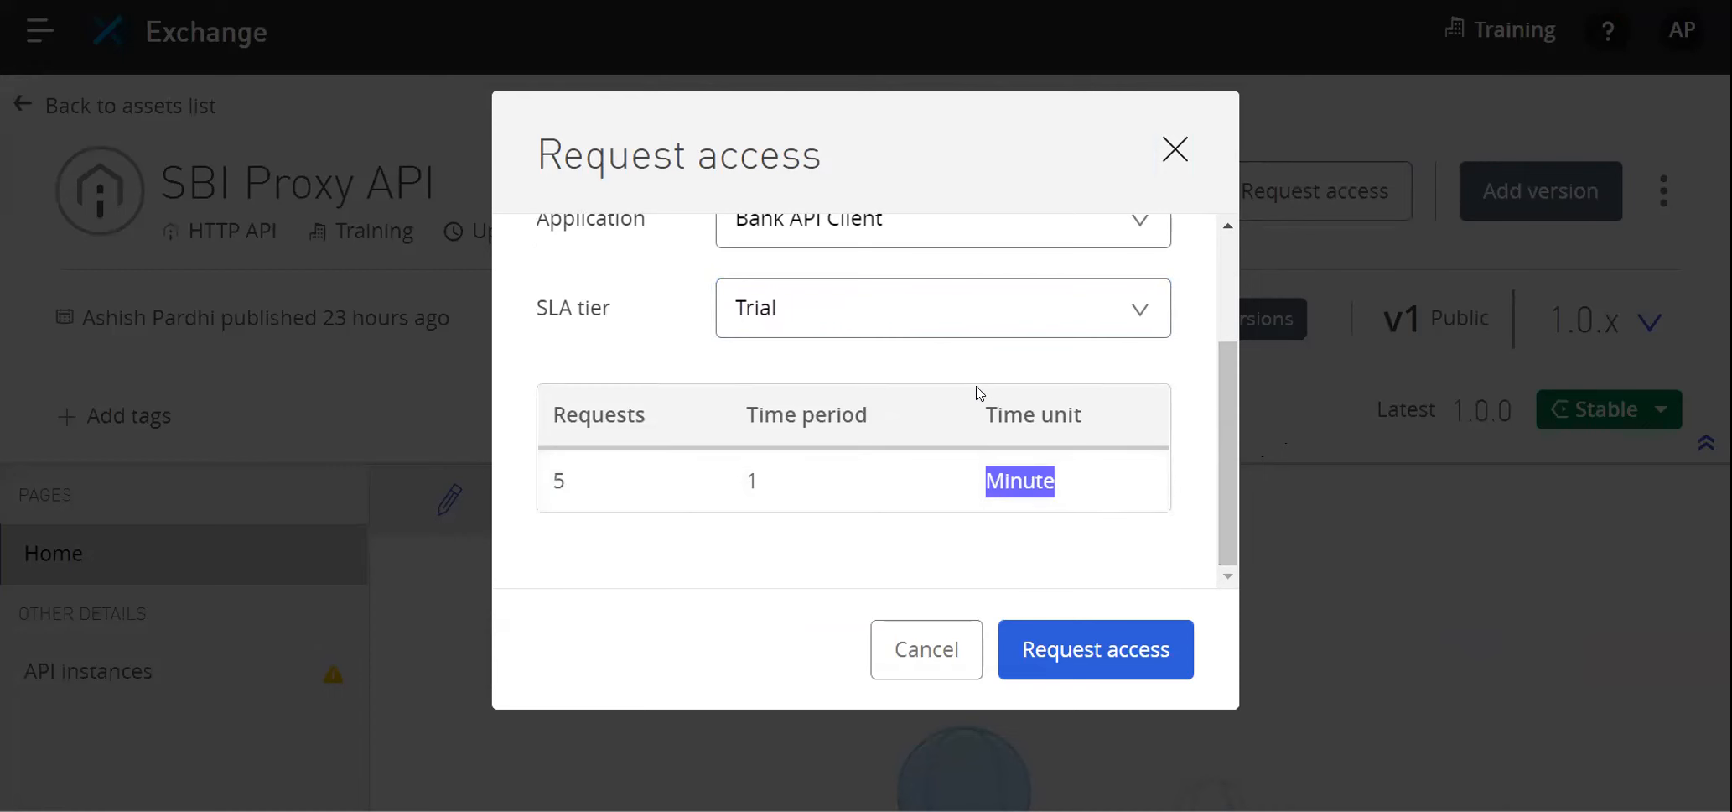
click(1114, 659)
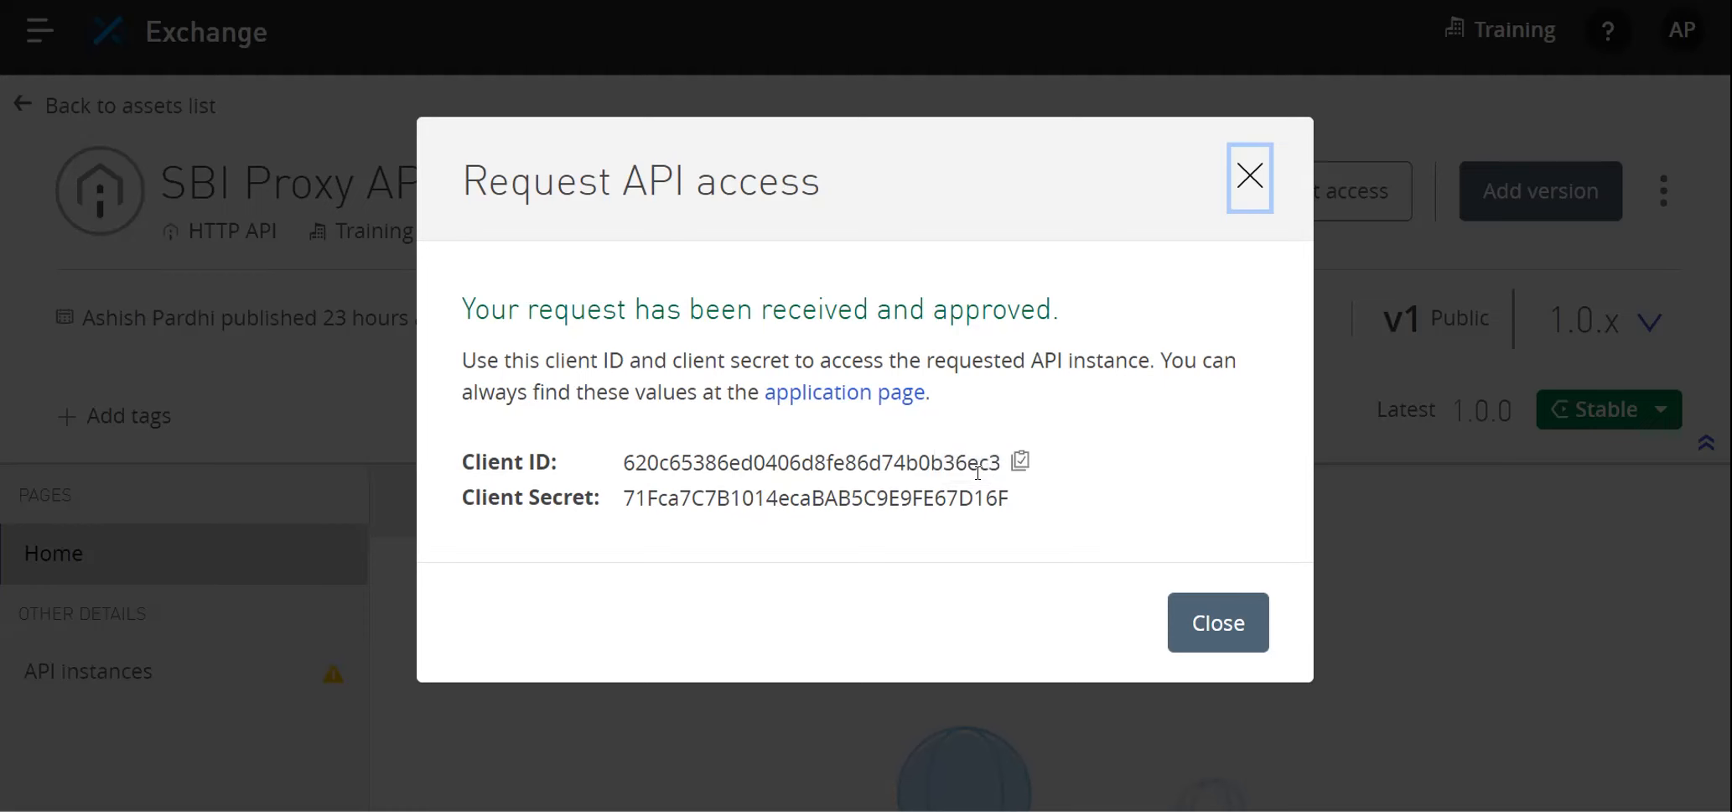
Switch to Notepad++ to compare the issued client ID and secret with the saved ones, and close the access confirmation.
key(alt+Tab)
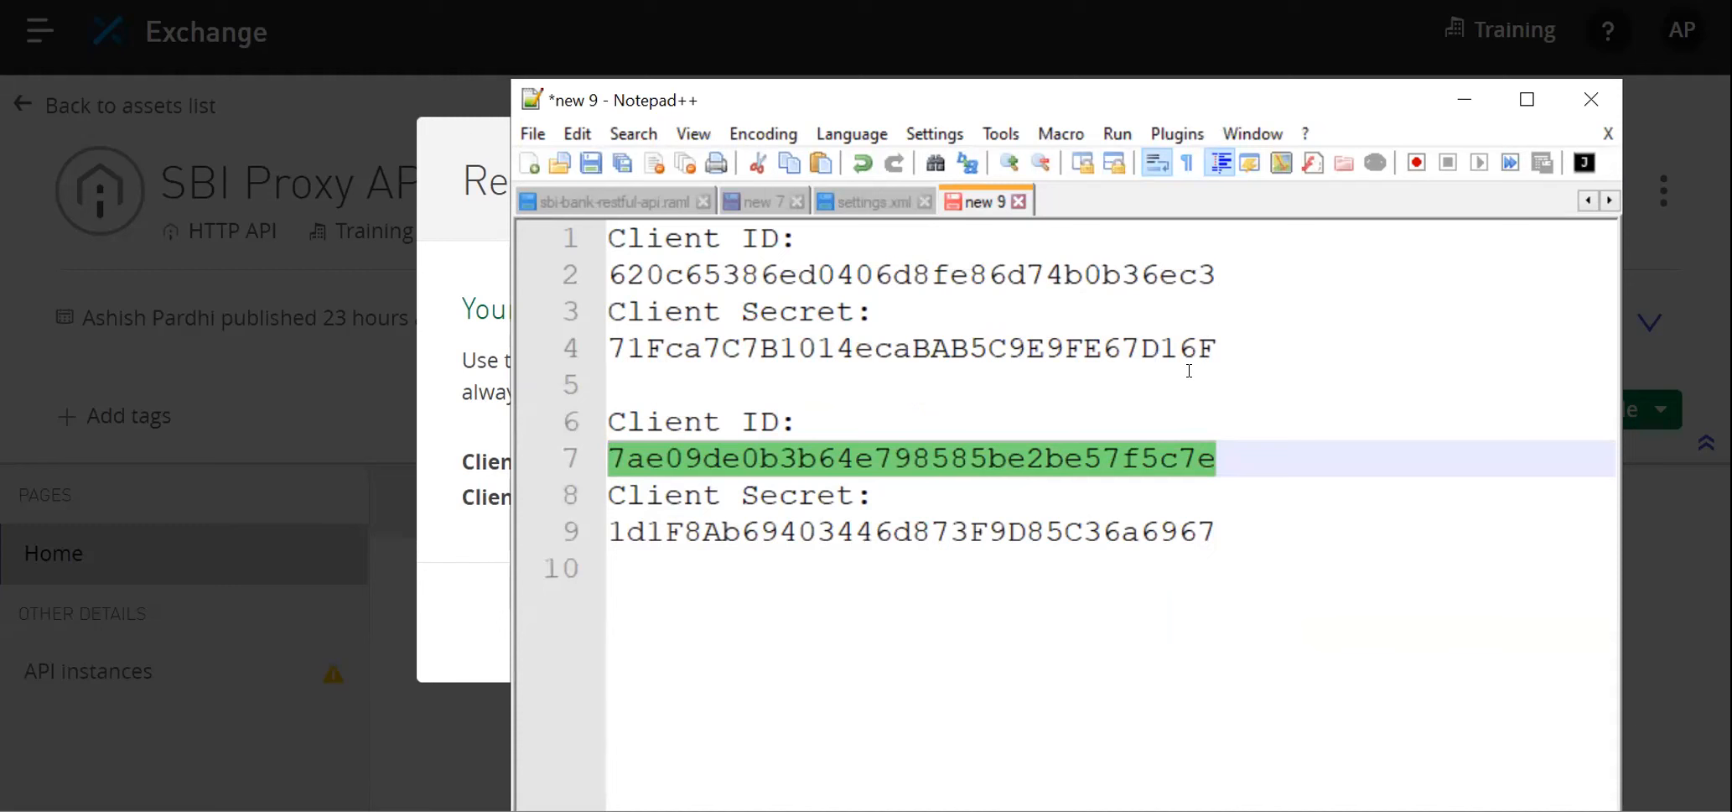
click(1469, 100)
click(1245, 175)
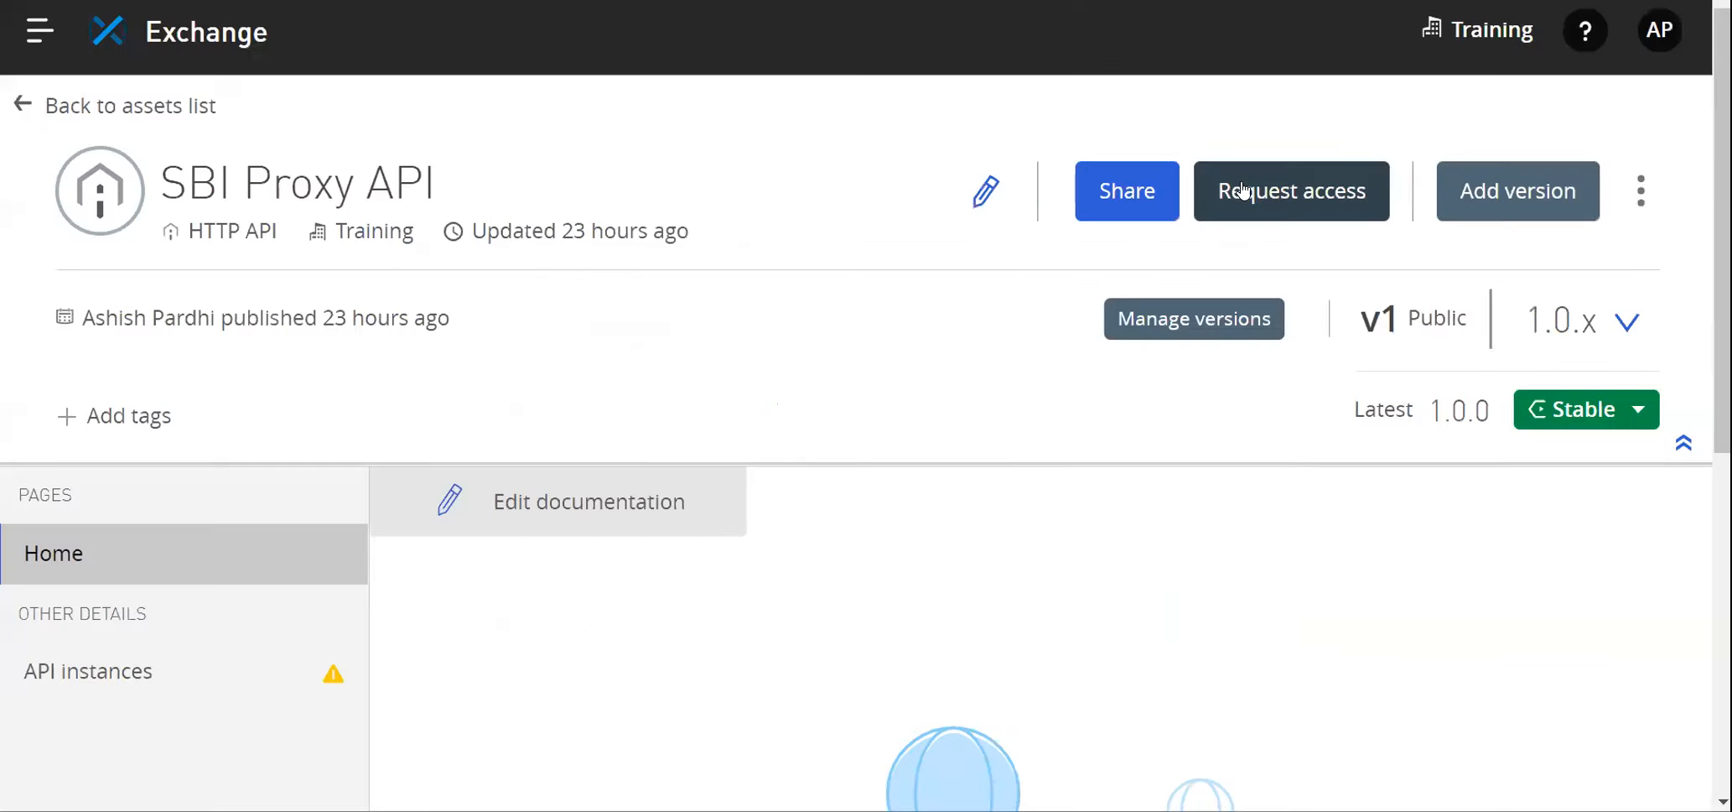
Request access to the v1 instance of SBI Proxy API for Bank API Client 02 on the Gold SLA tier and dismiss the confirmation.
click(1291, 198)
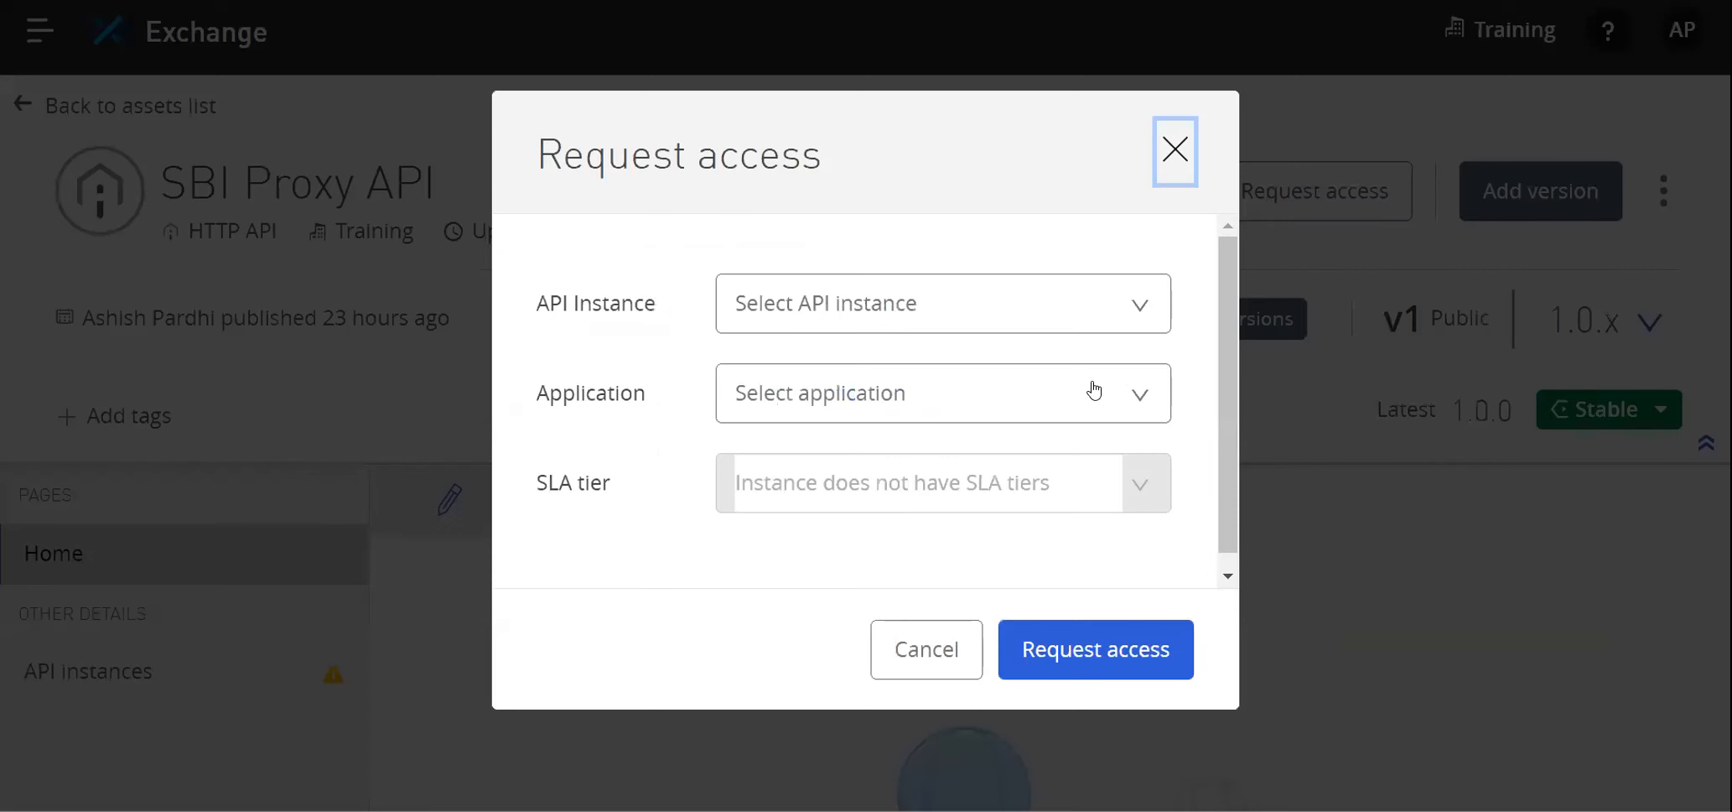
click(1139, 315)
click(868, 434)
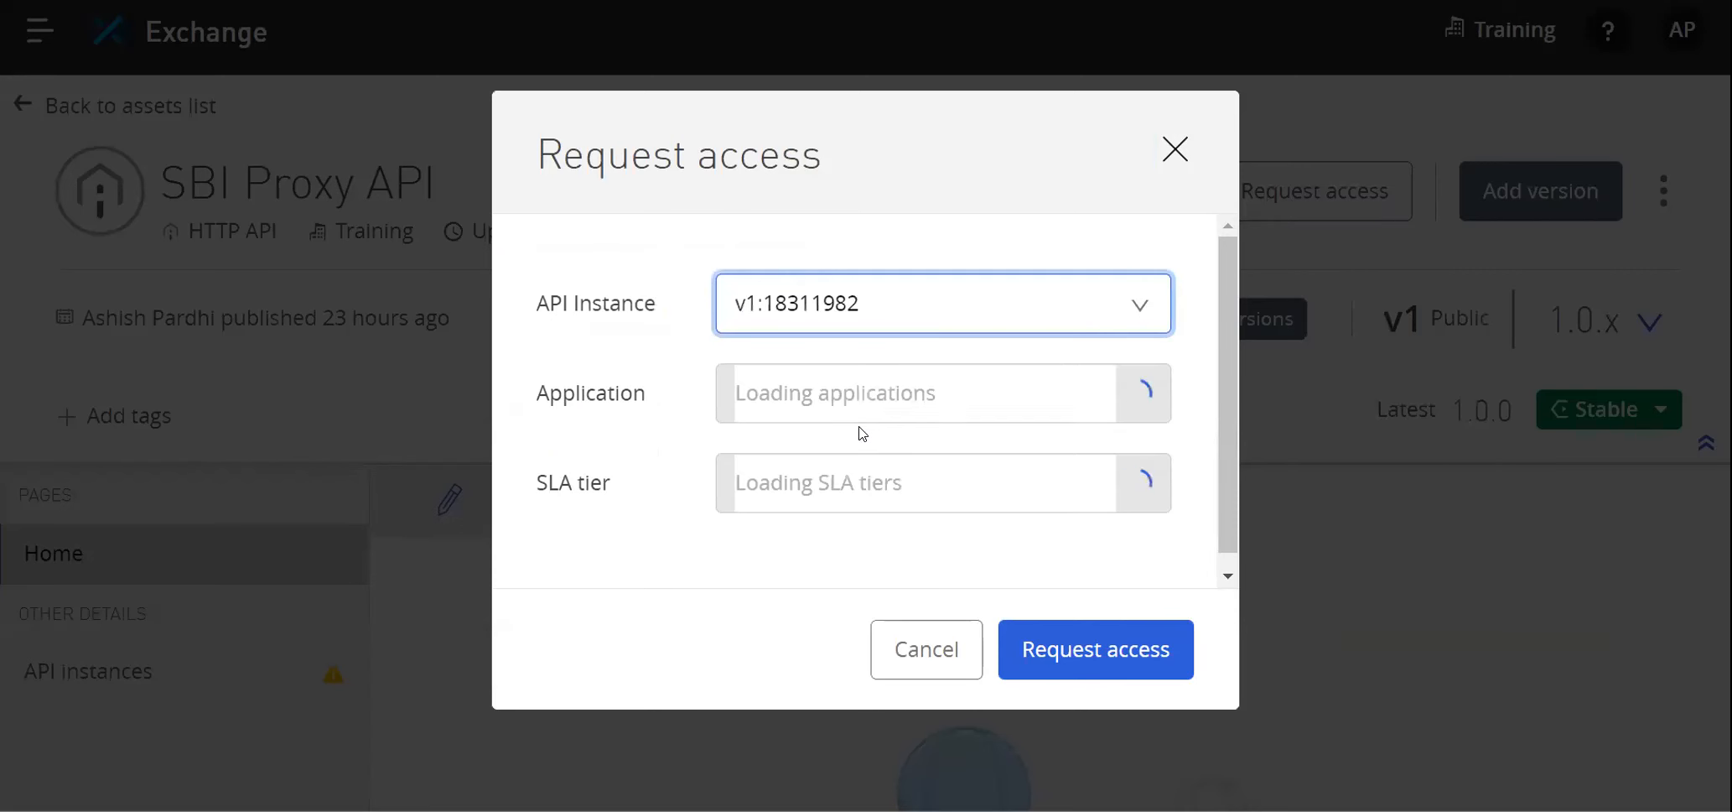
click(1140, 395)
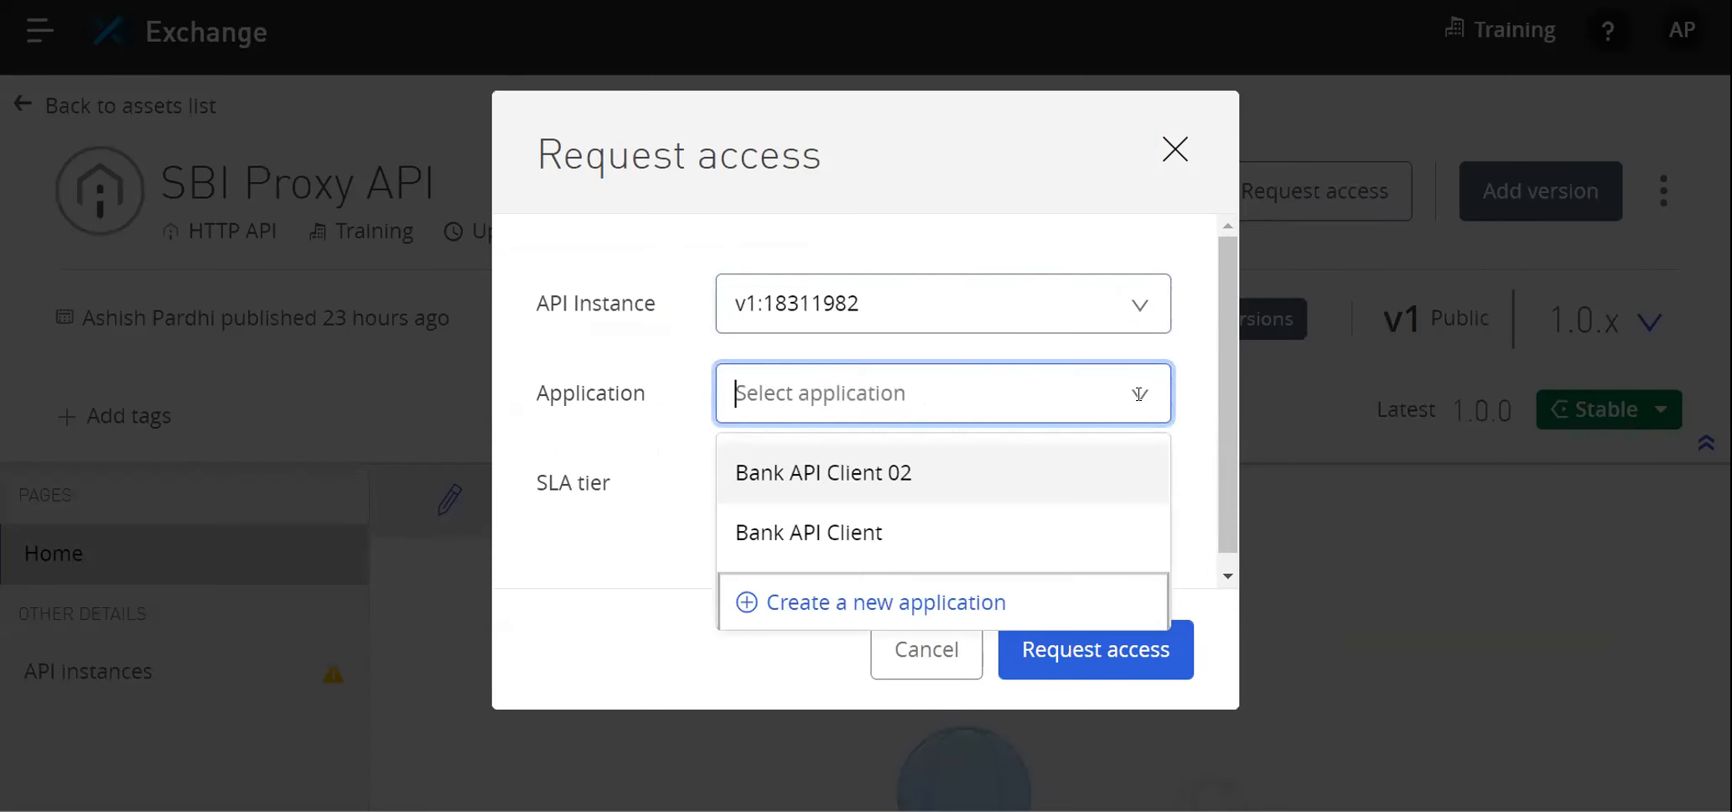
click(929, 468)
click(1158, 489)
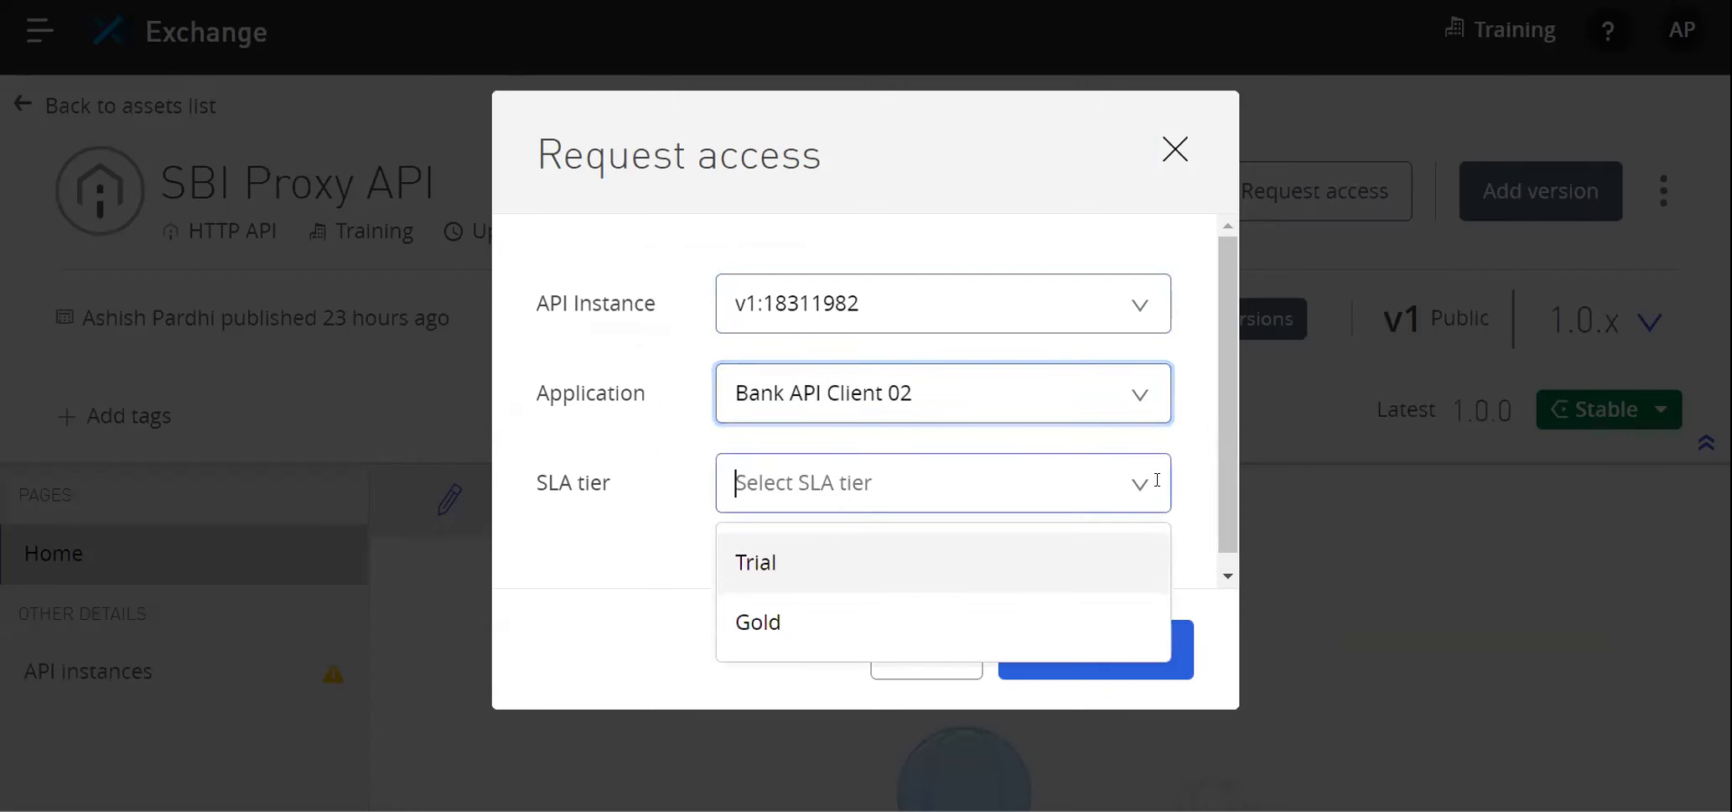
click(818, 612)
scroll(1226, 419, down, 2)
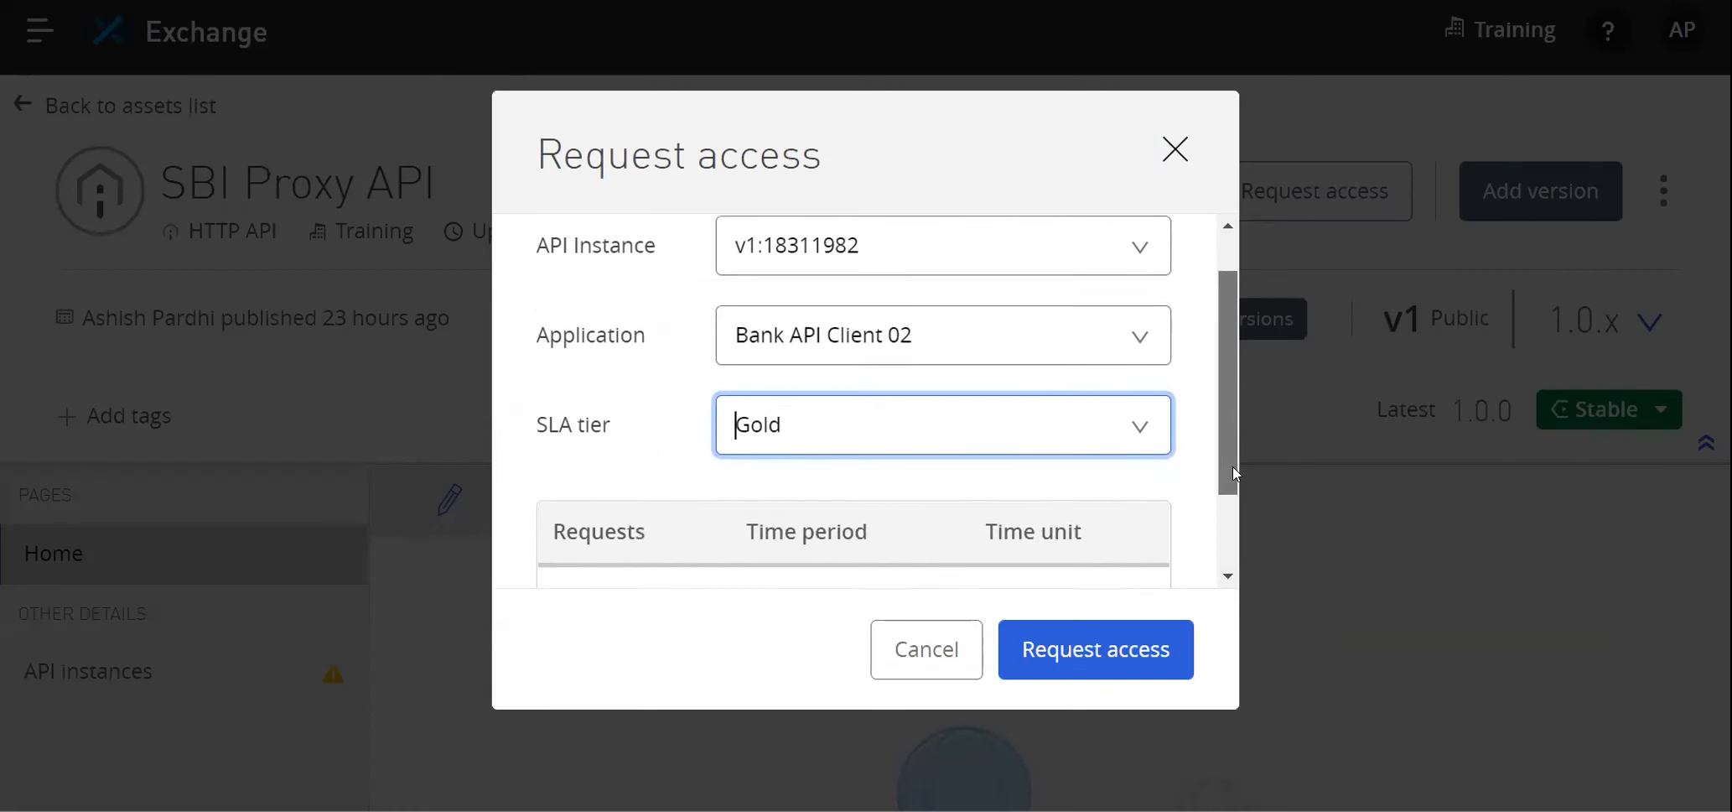
double_click(564, 484)
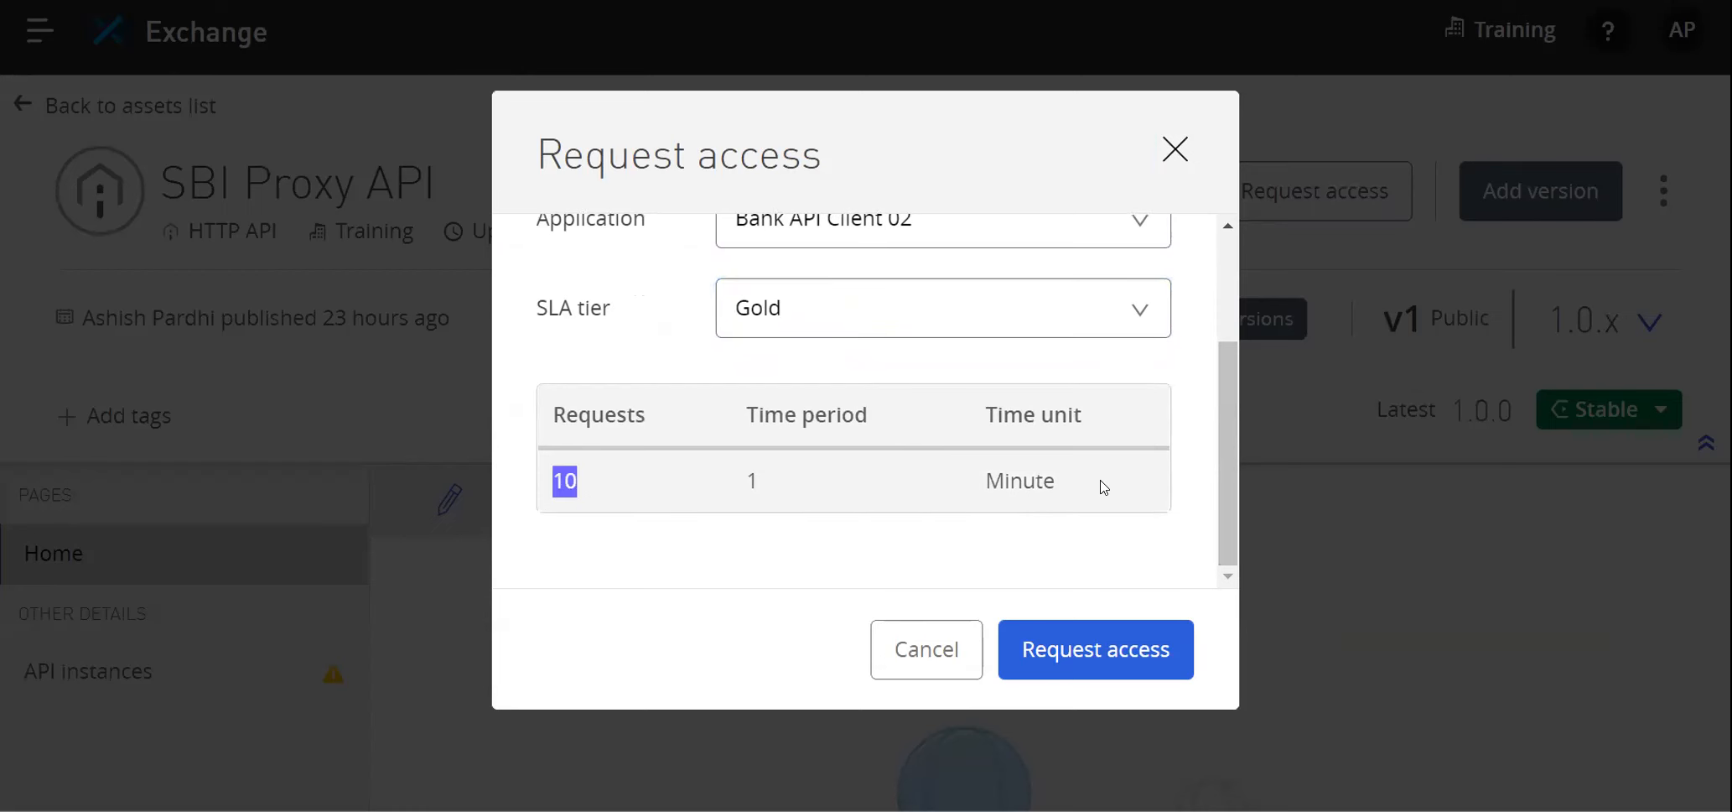
click(1086, 645)
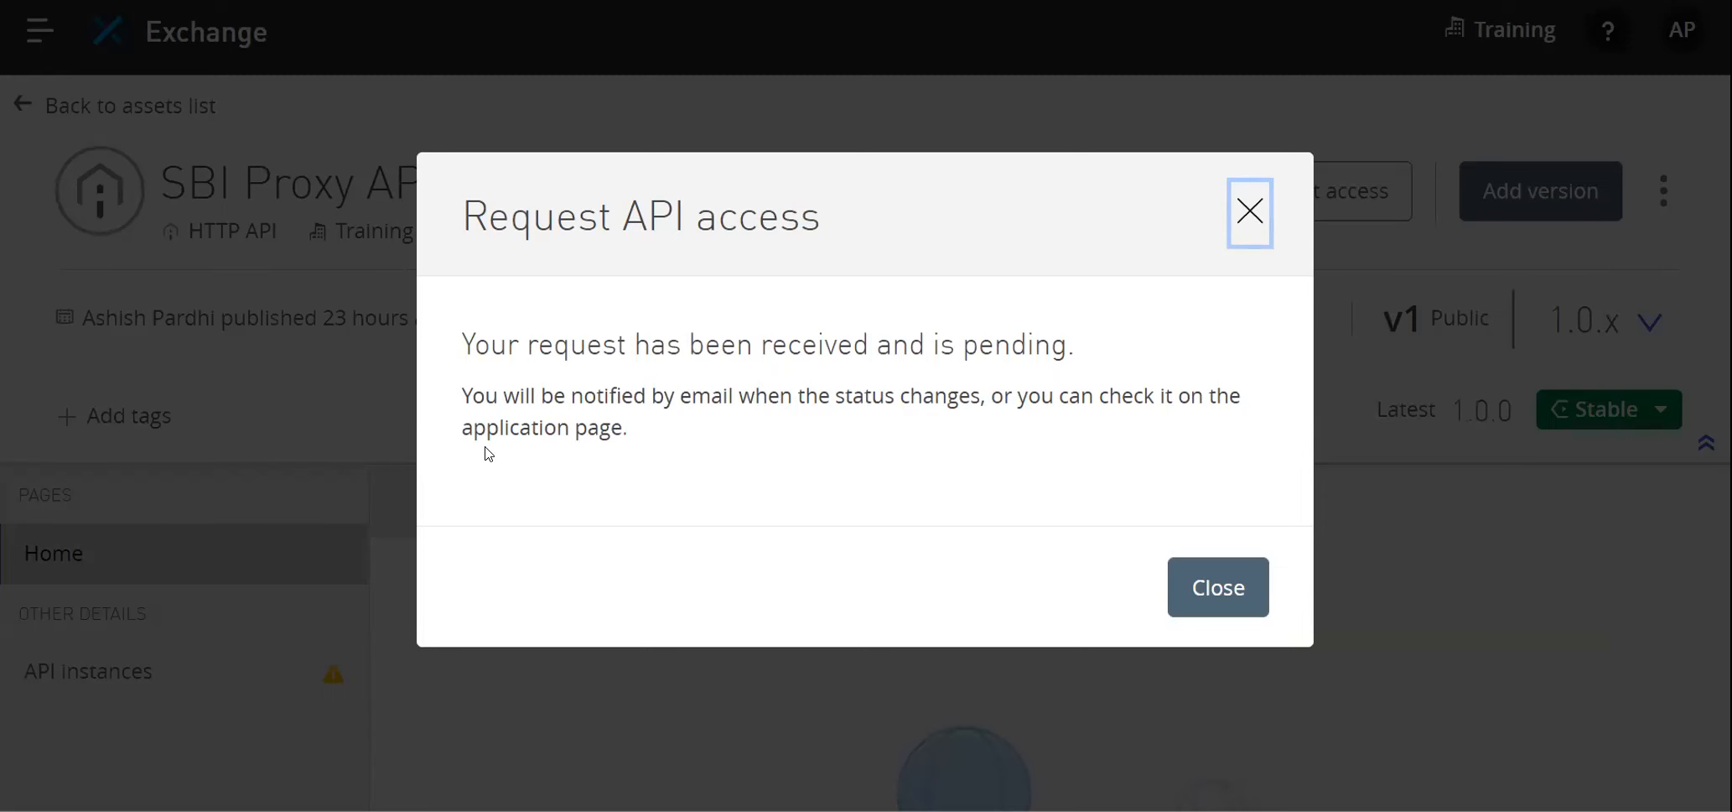
drag(465, 431, 620, 432)
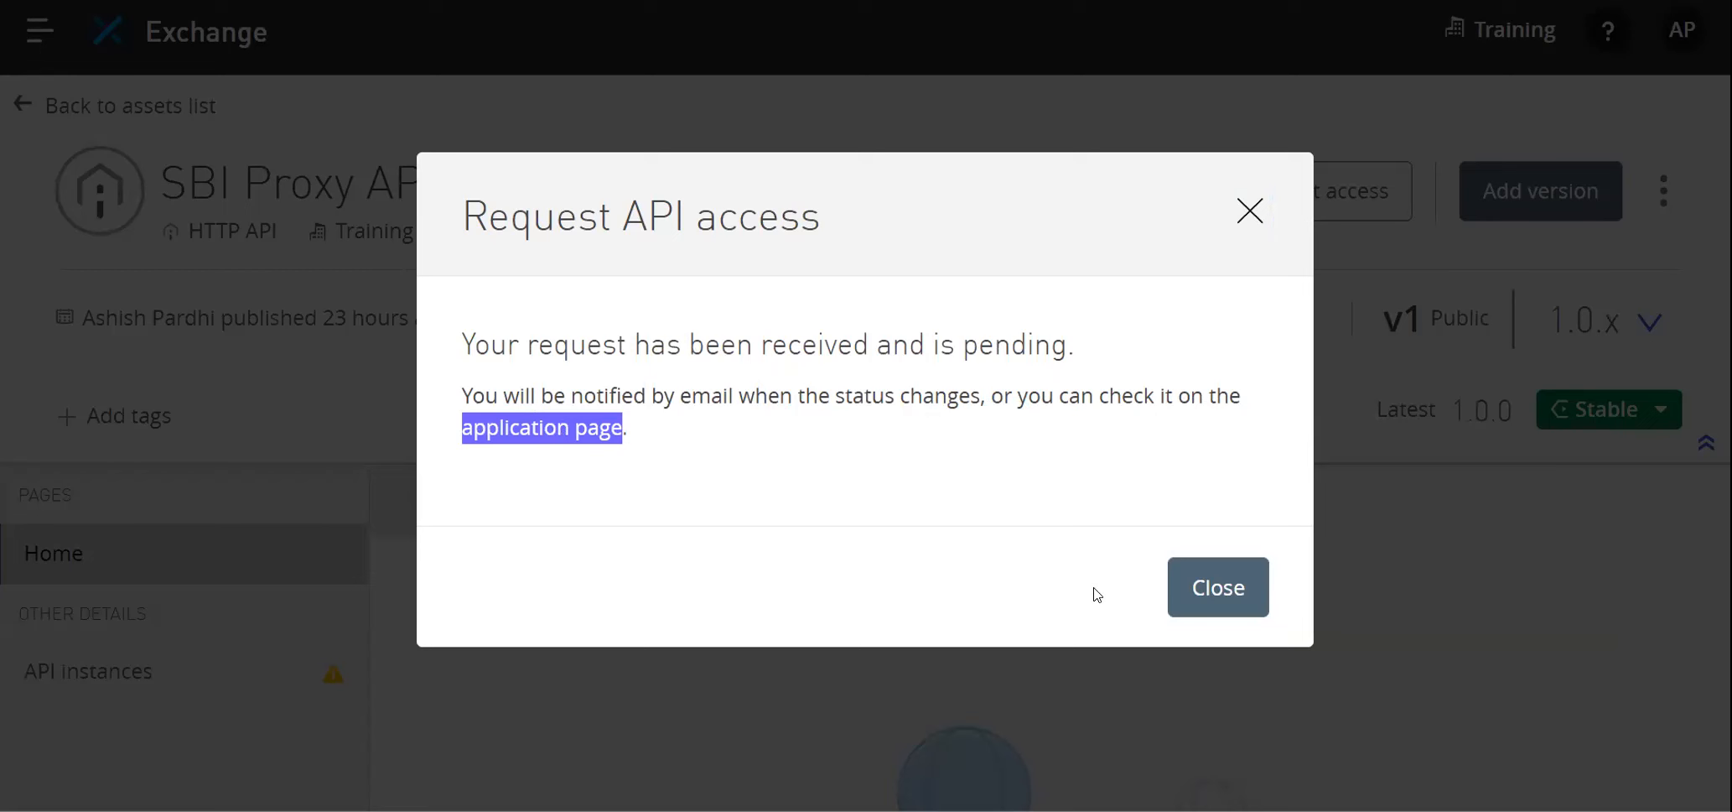
click(1223, 594)
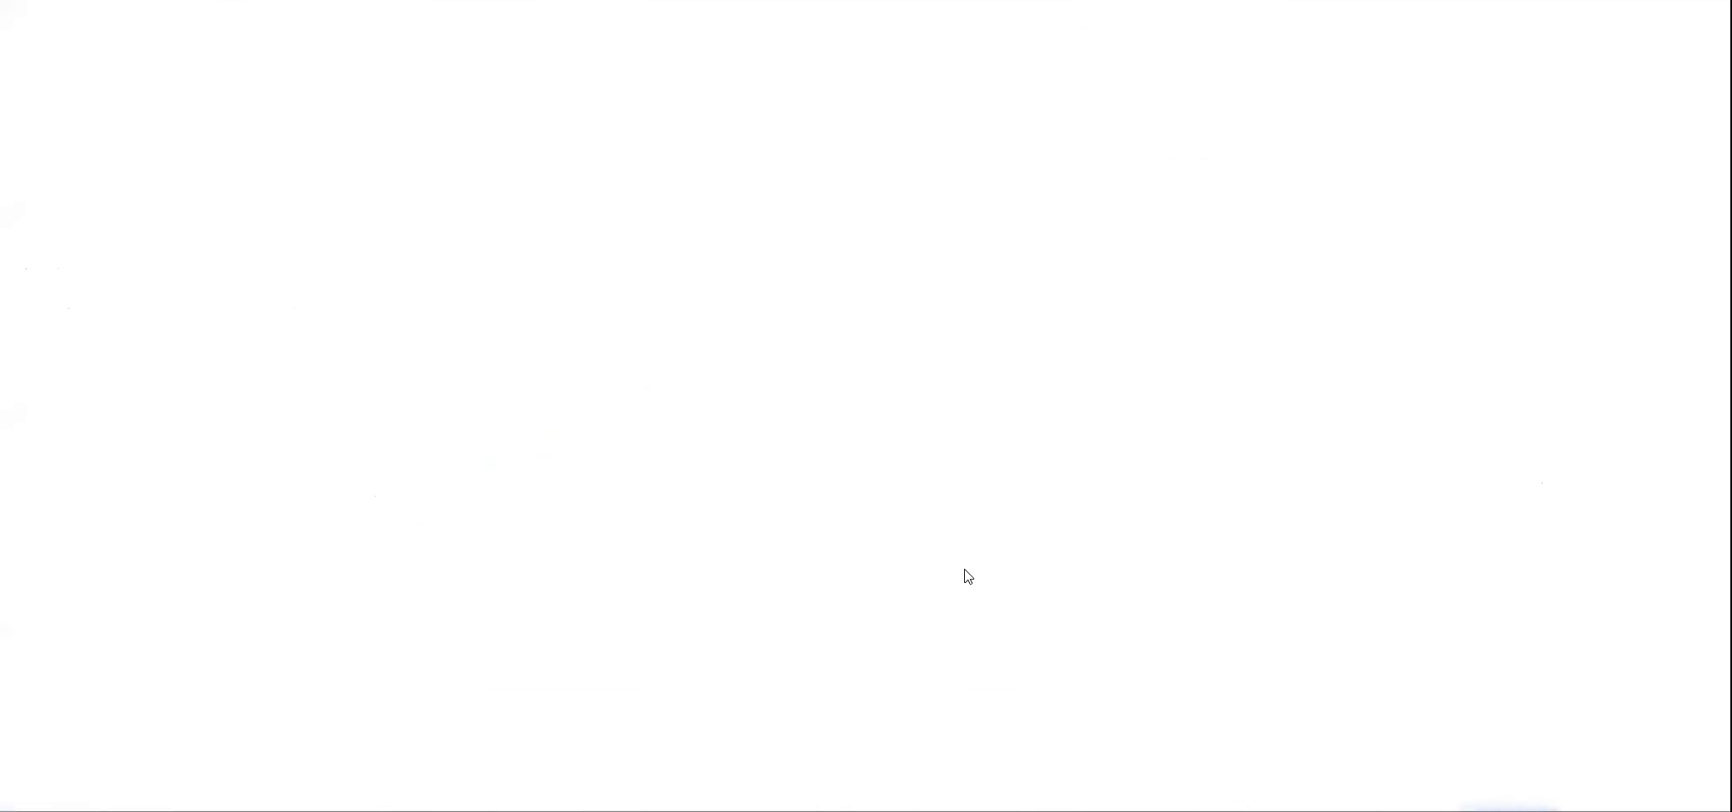
Approve Bank API Client 02's Gold tier contract on the SBI Proxy API contracts page in API Manager.
scroll(953, 593, down, 1)
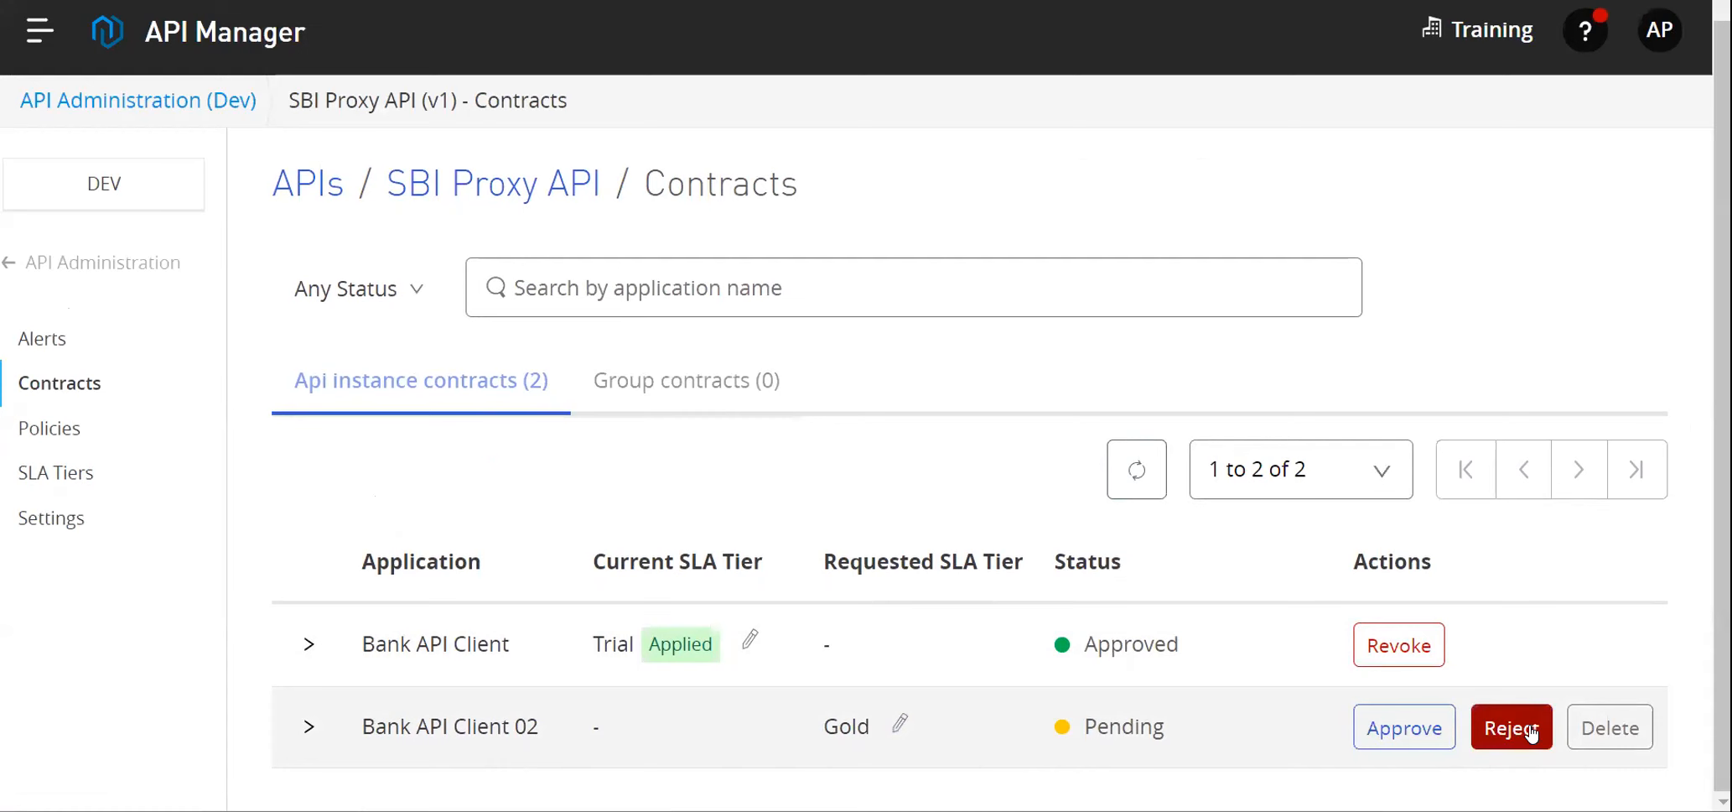
click(1397, 727)
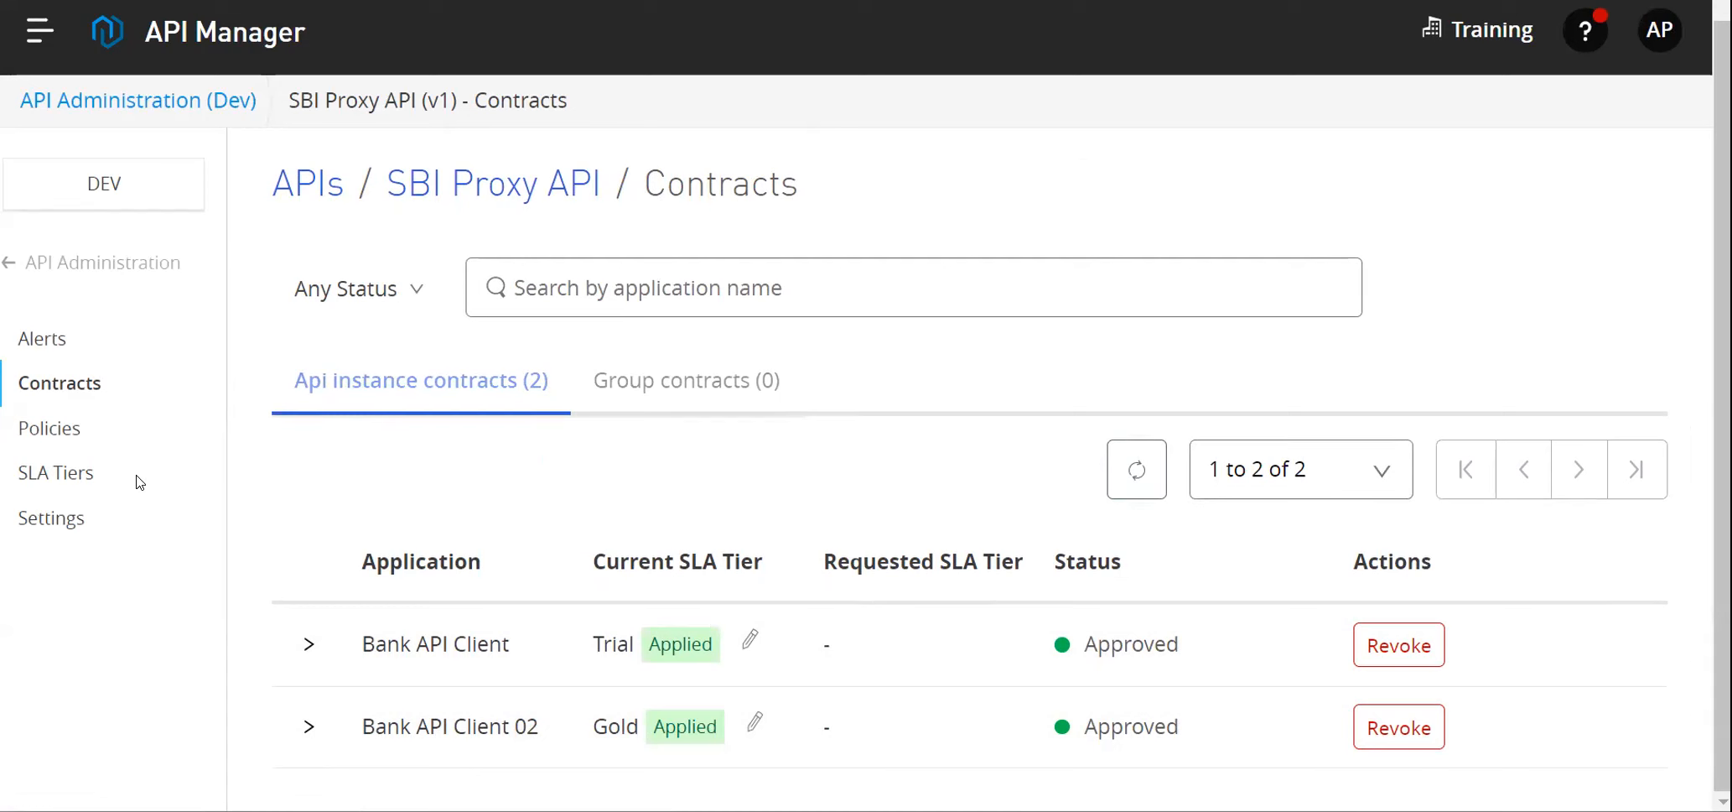
Switch to Postman and send the GET customers request to the SBI bank proxy with Bank API Client's credentials.
key(alt+Tab)
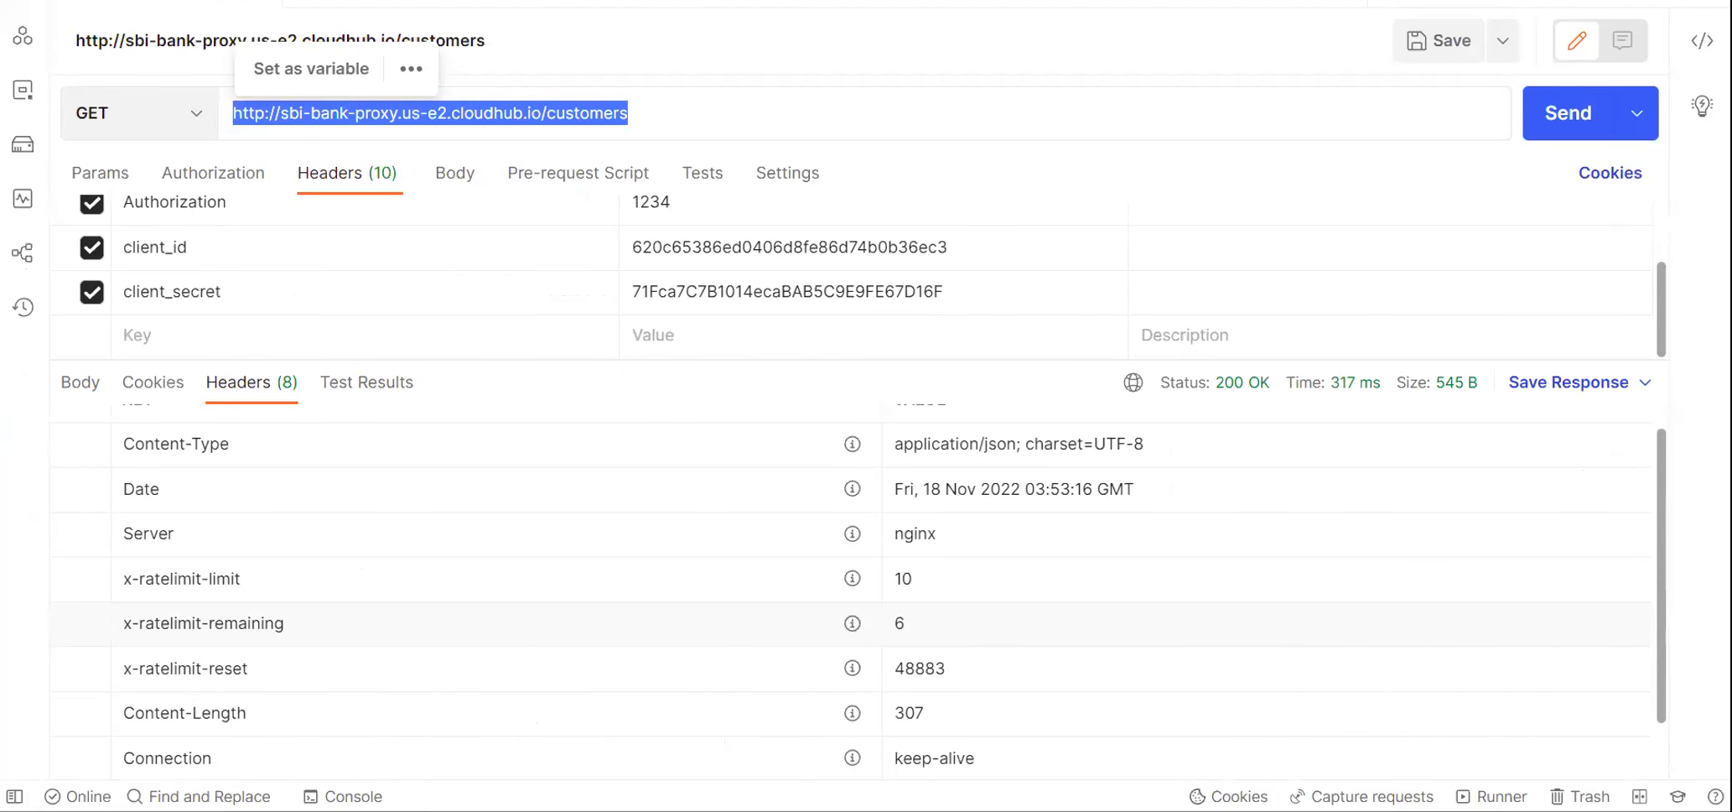
click(159, 66)
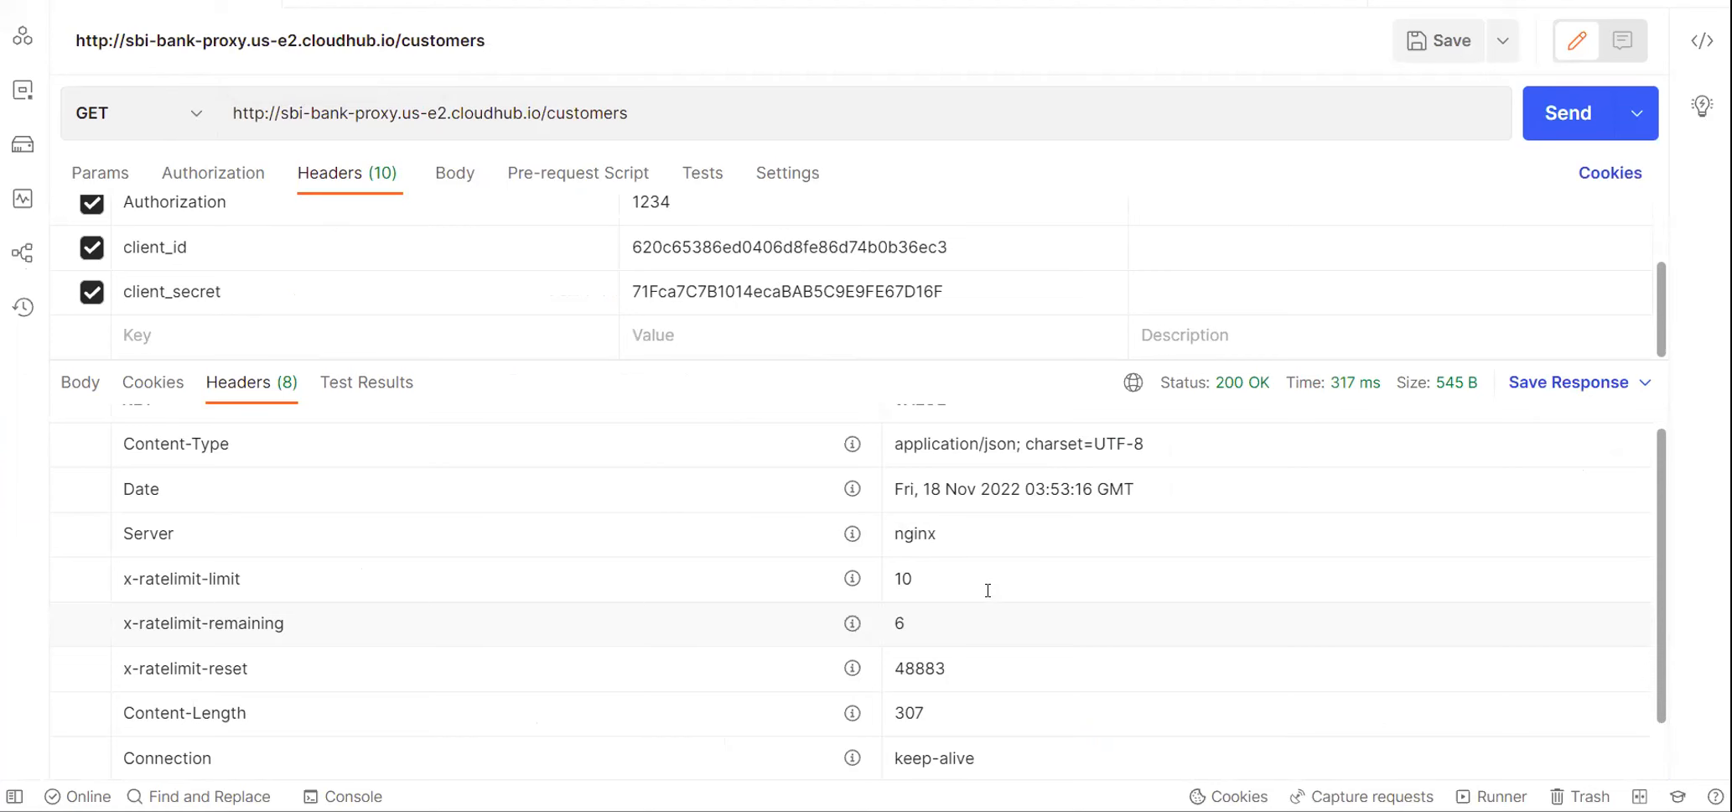
click(1565, 117)
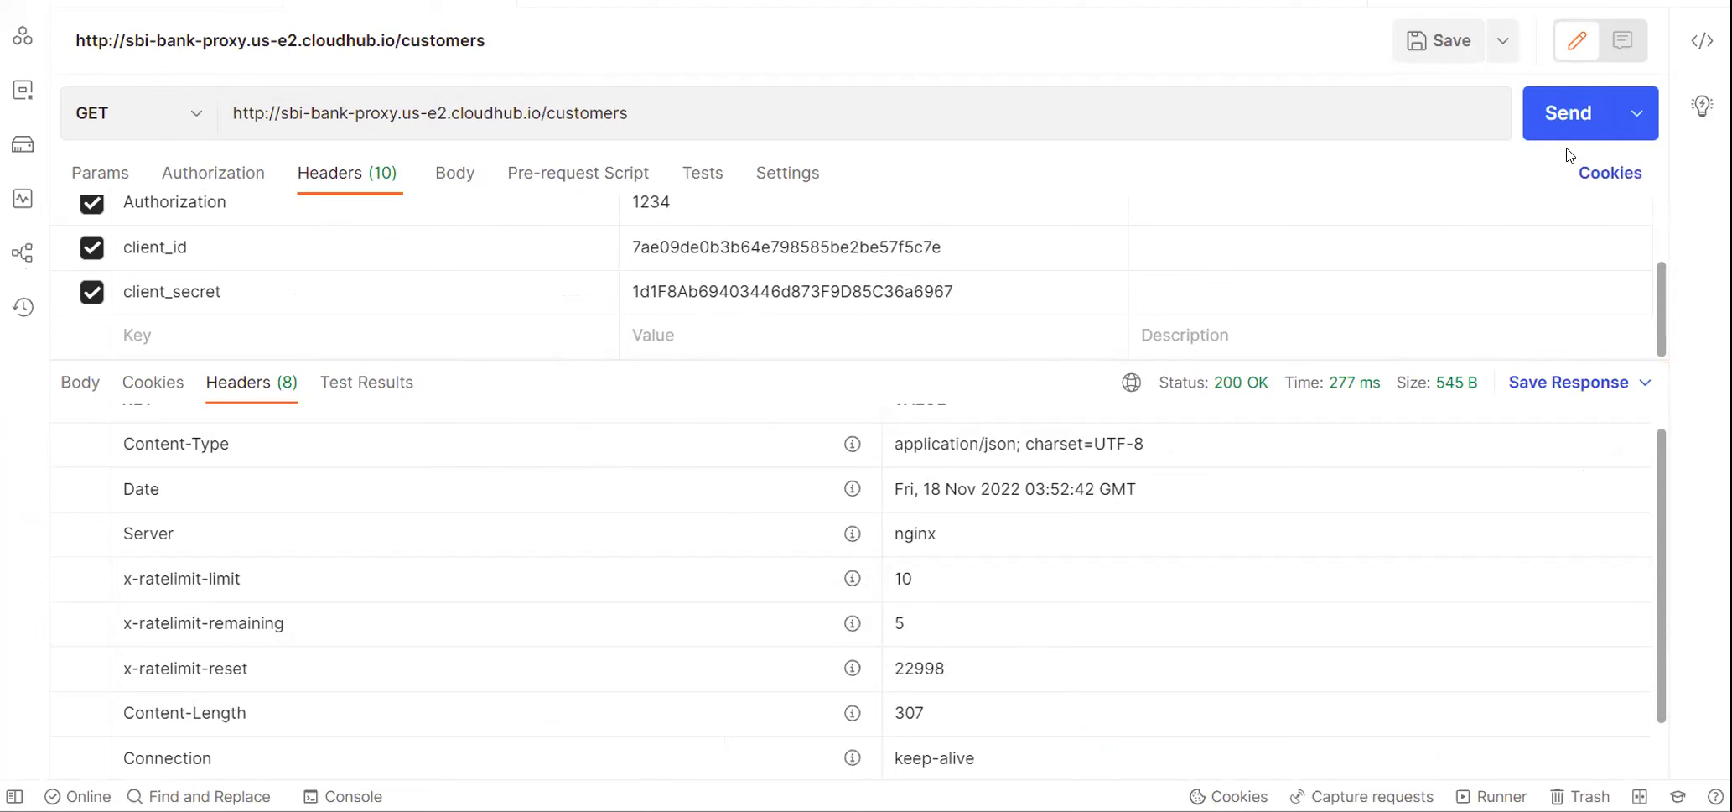
Send the GET customers request twice with Bank API Client 02's credentials and check the rate limit response headers.
click(1568, 114)
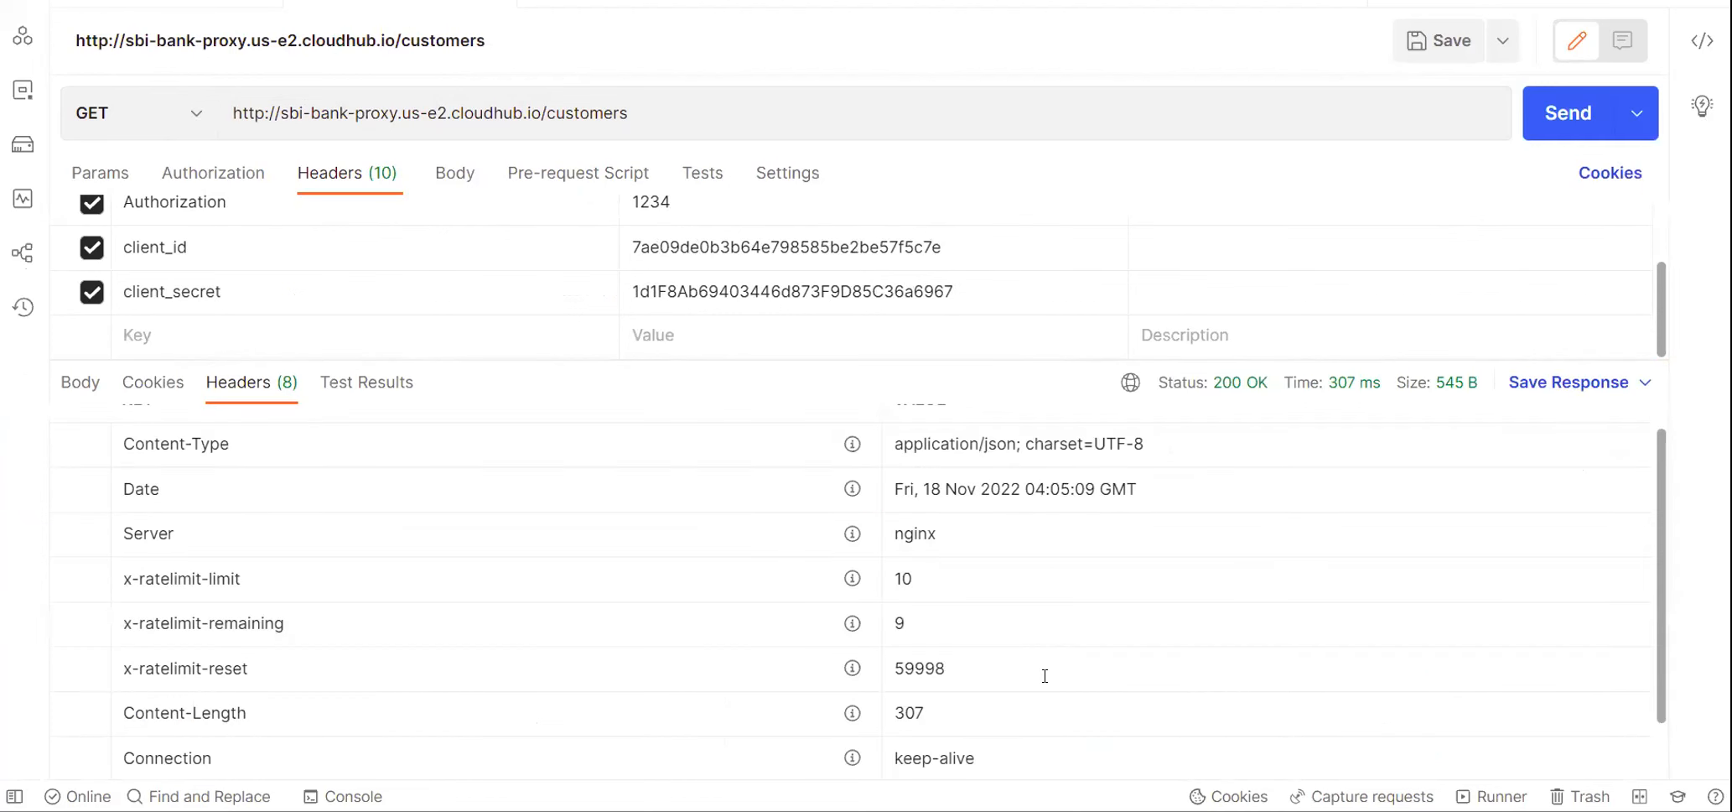
click(887, 620)
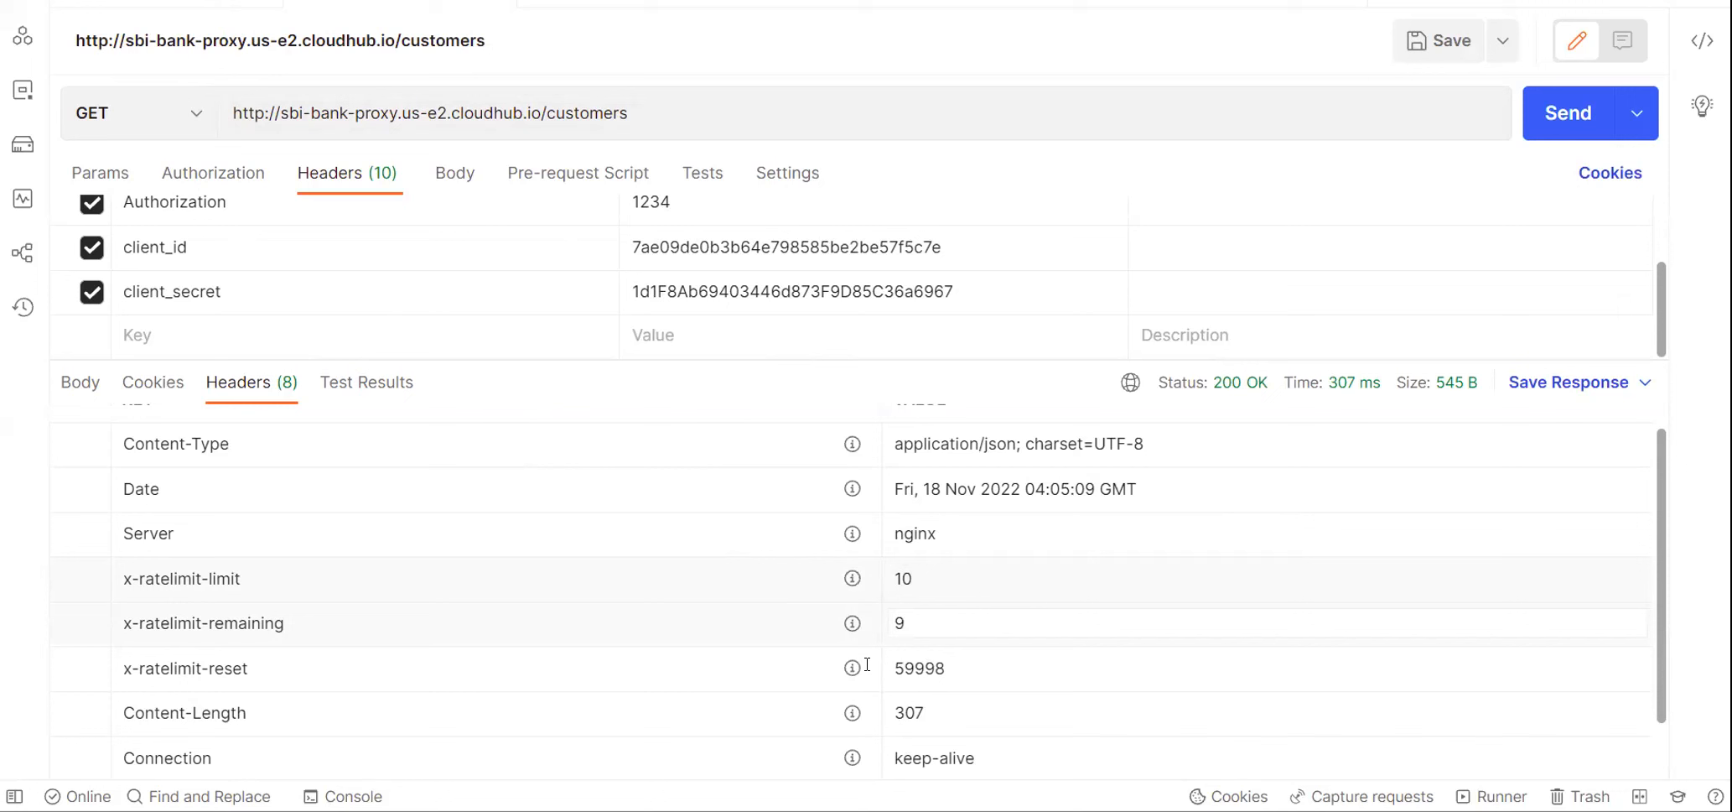
click(1557, 104)
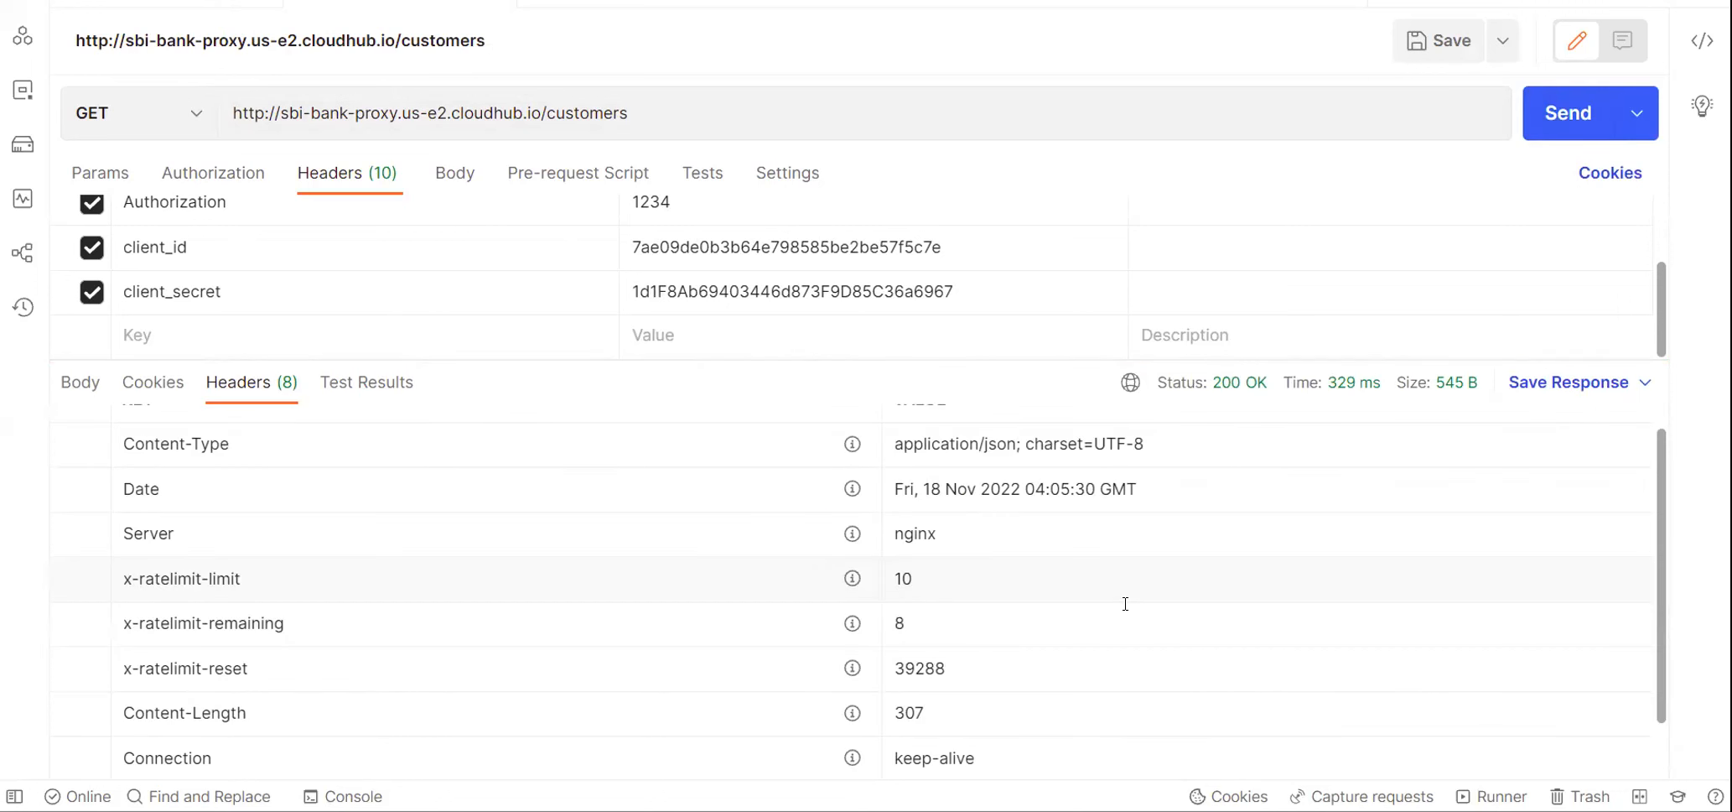
mouse_move(857, 575)
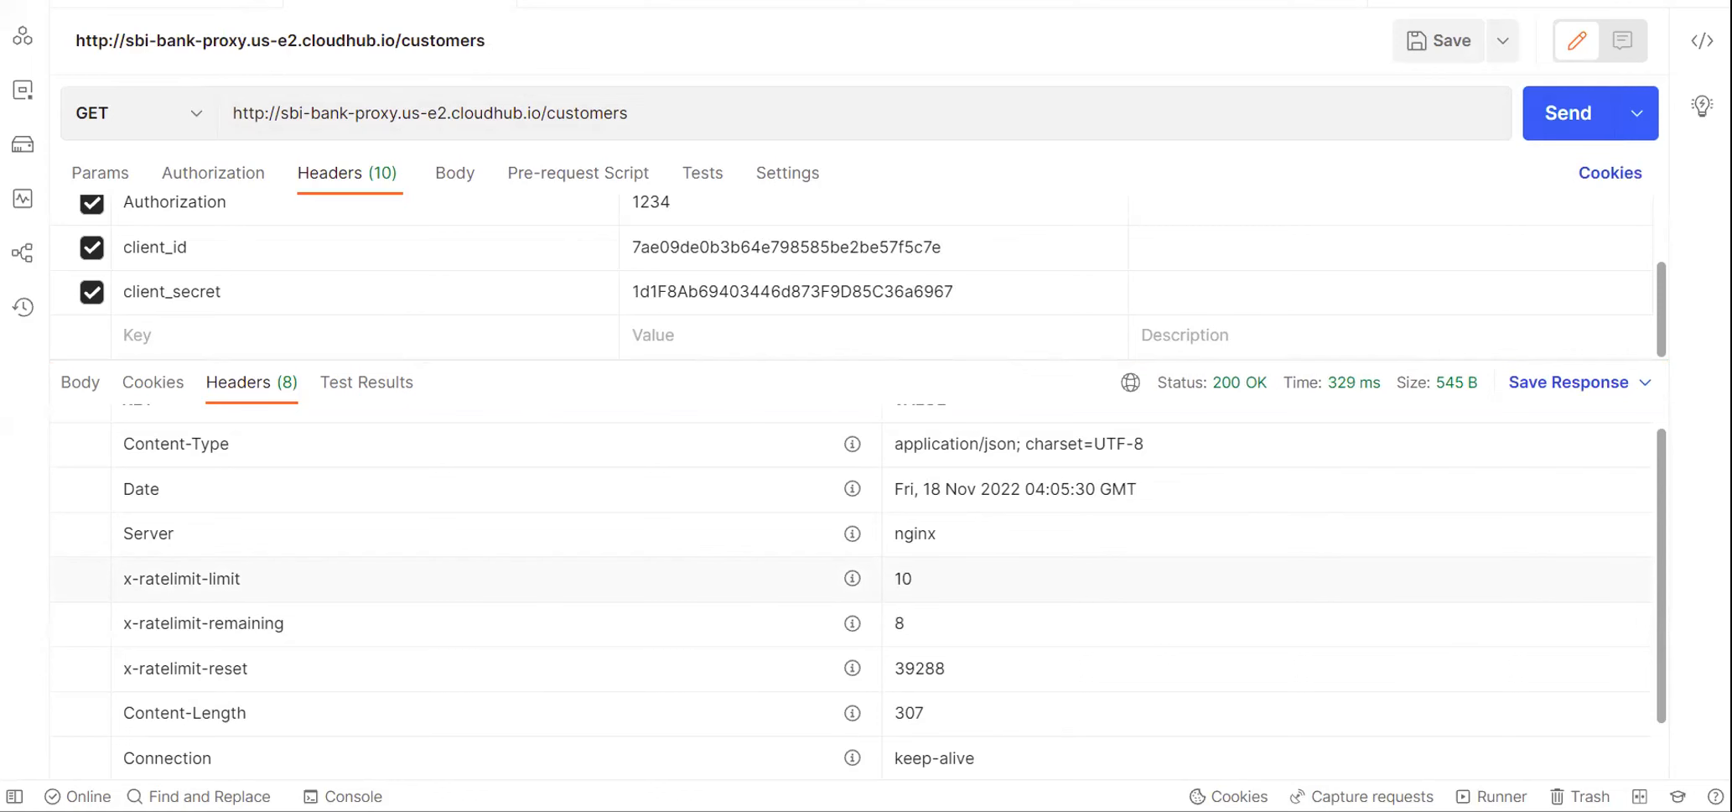
Compare the client credentials and rate limit response headers of the two GET customers requests.
click(235, 34)
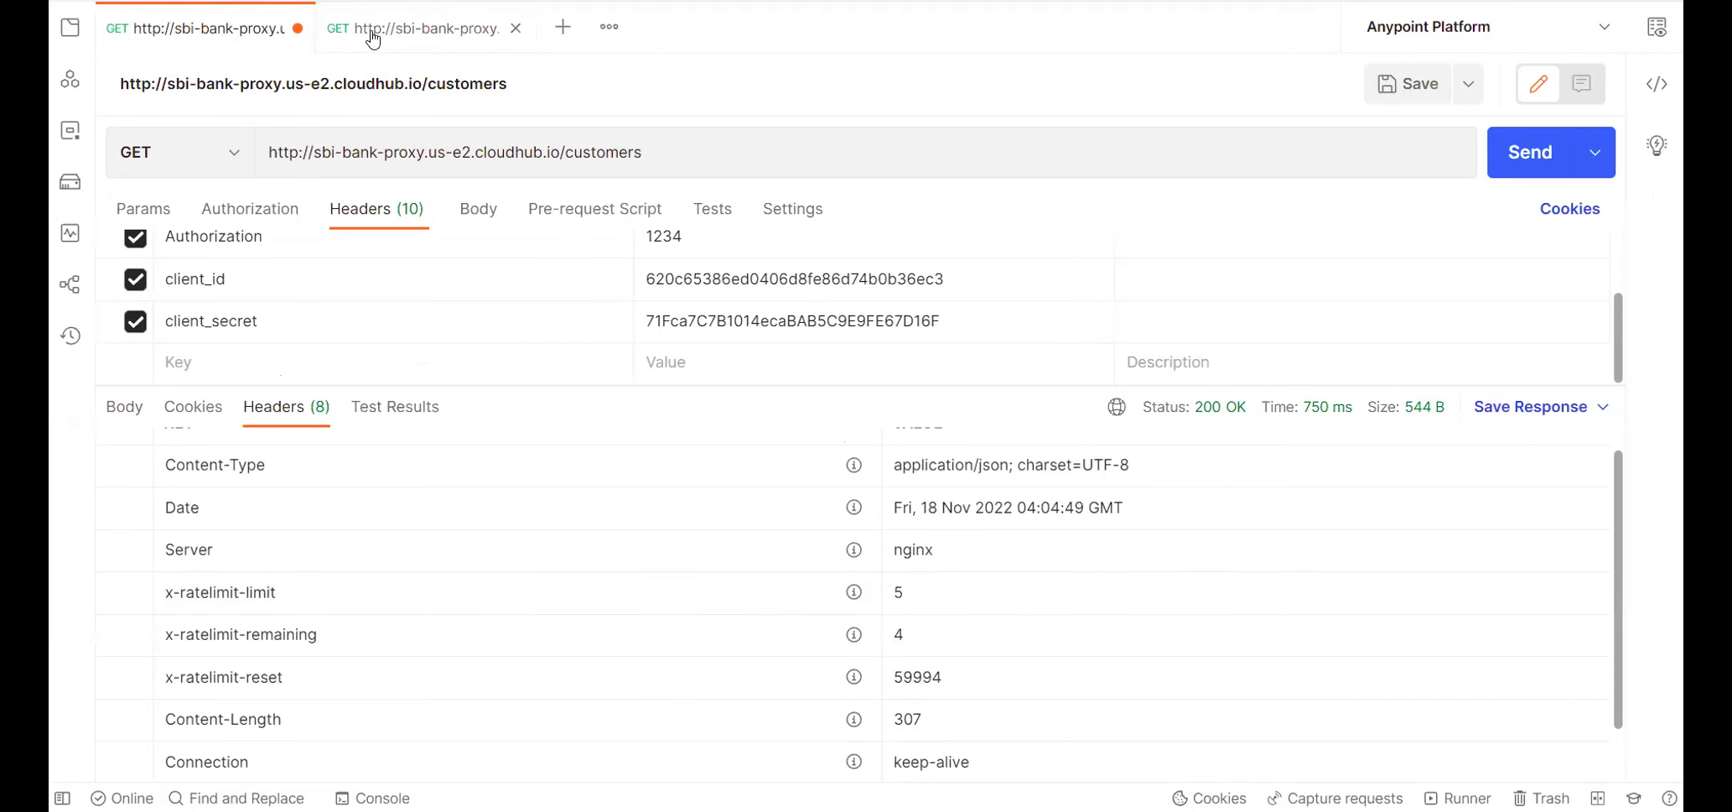
click(373, 34)
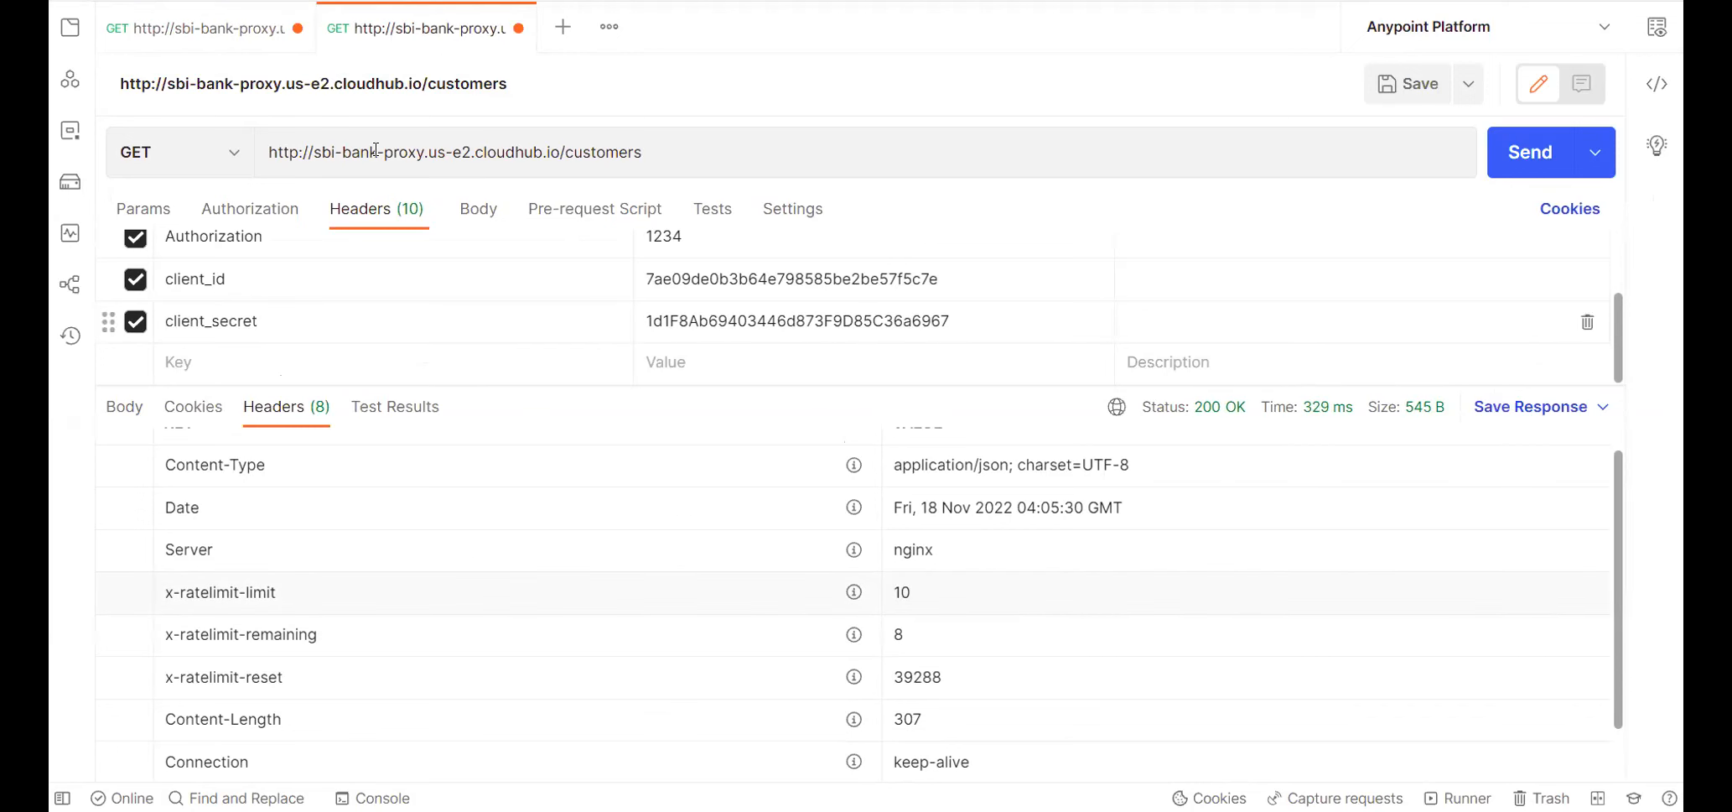
click(200, 35)
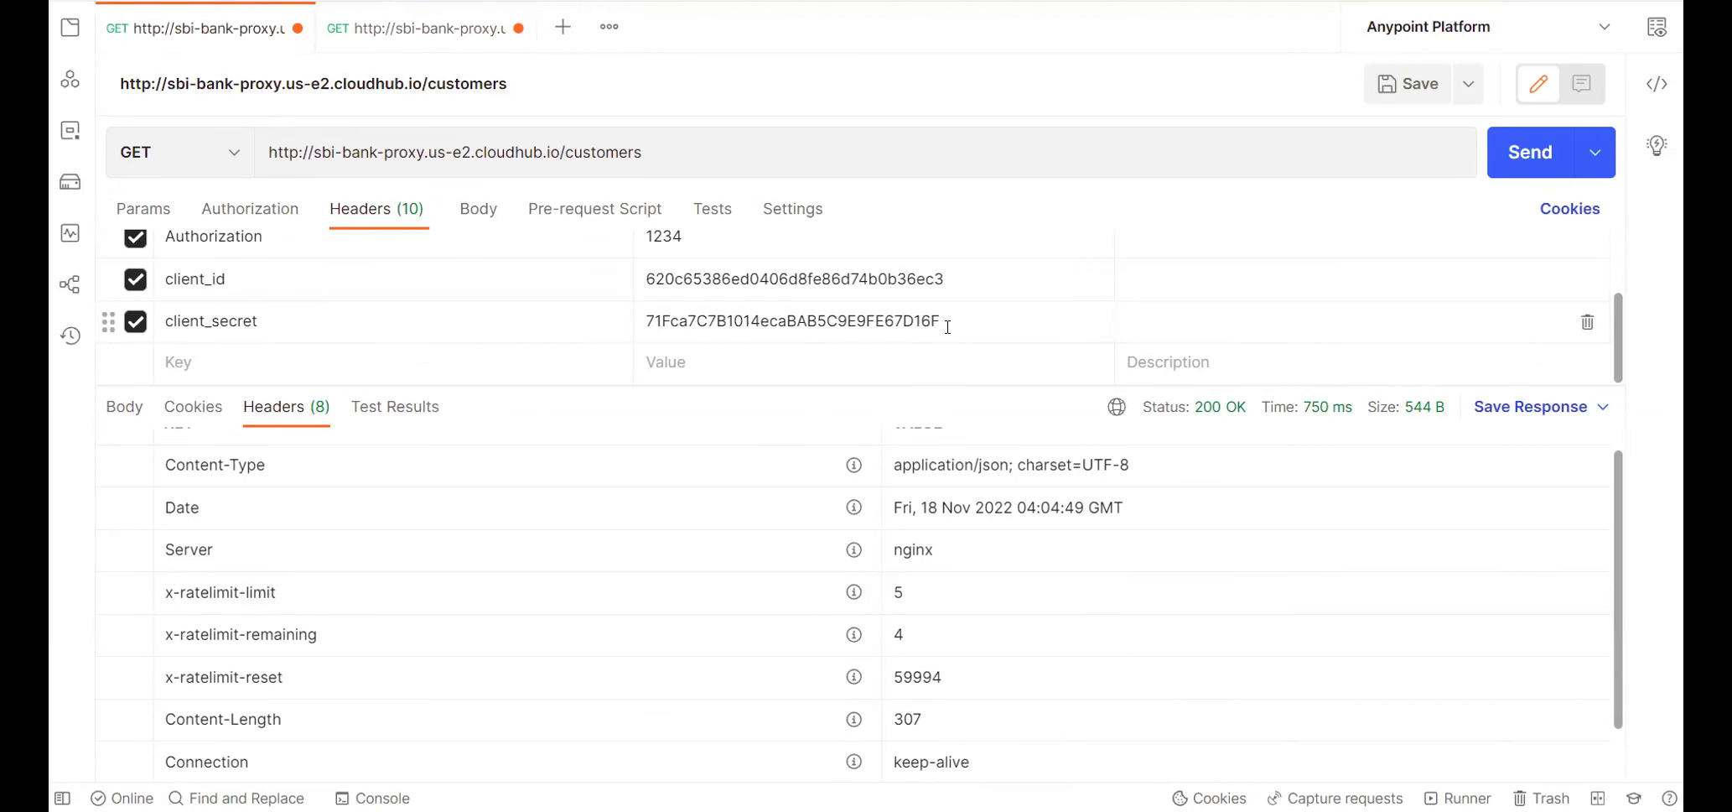
click(373, 30)
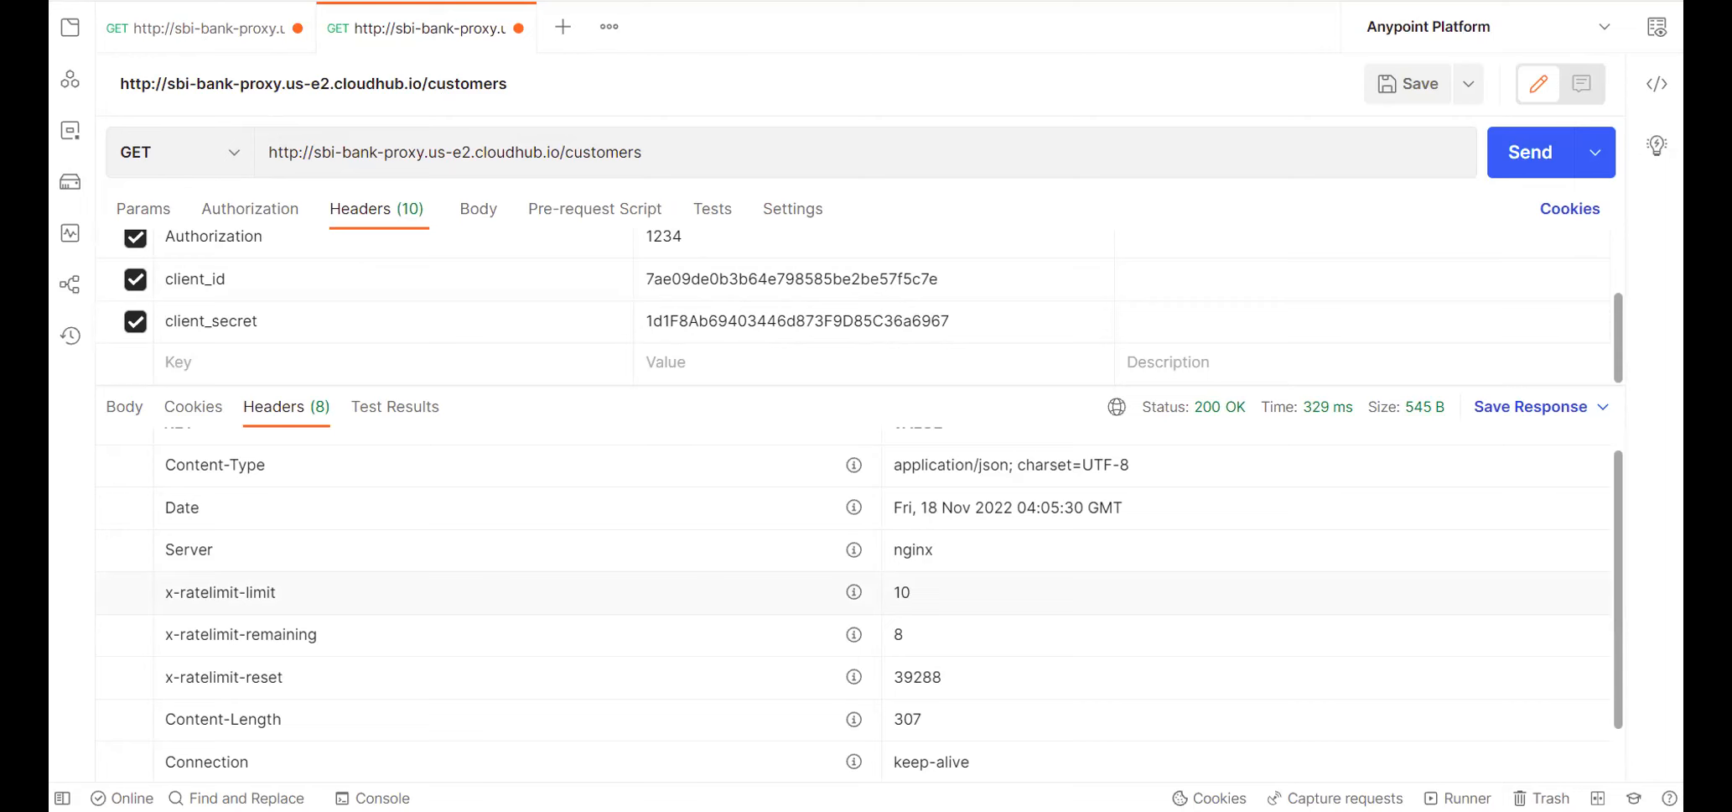
Switch to Sketchpad in the browser and create a new blank document.
key(alt+Tab)
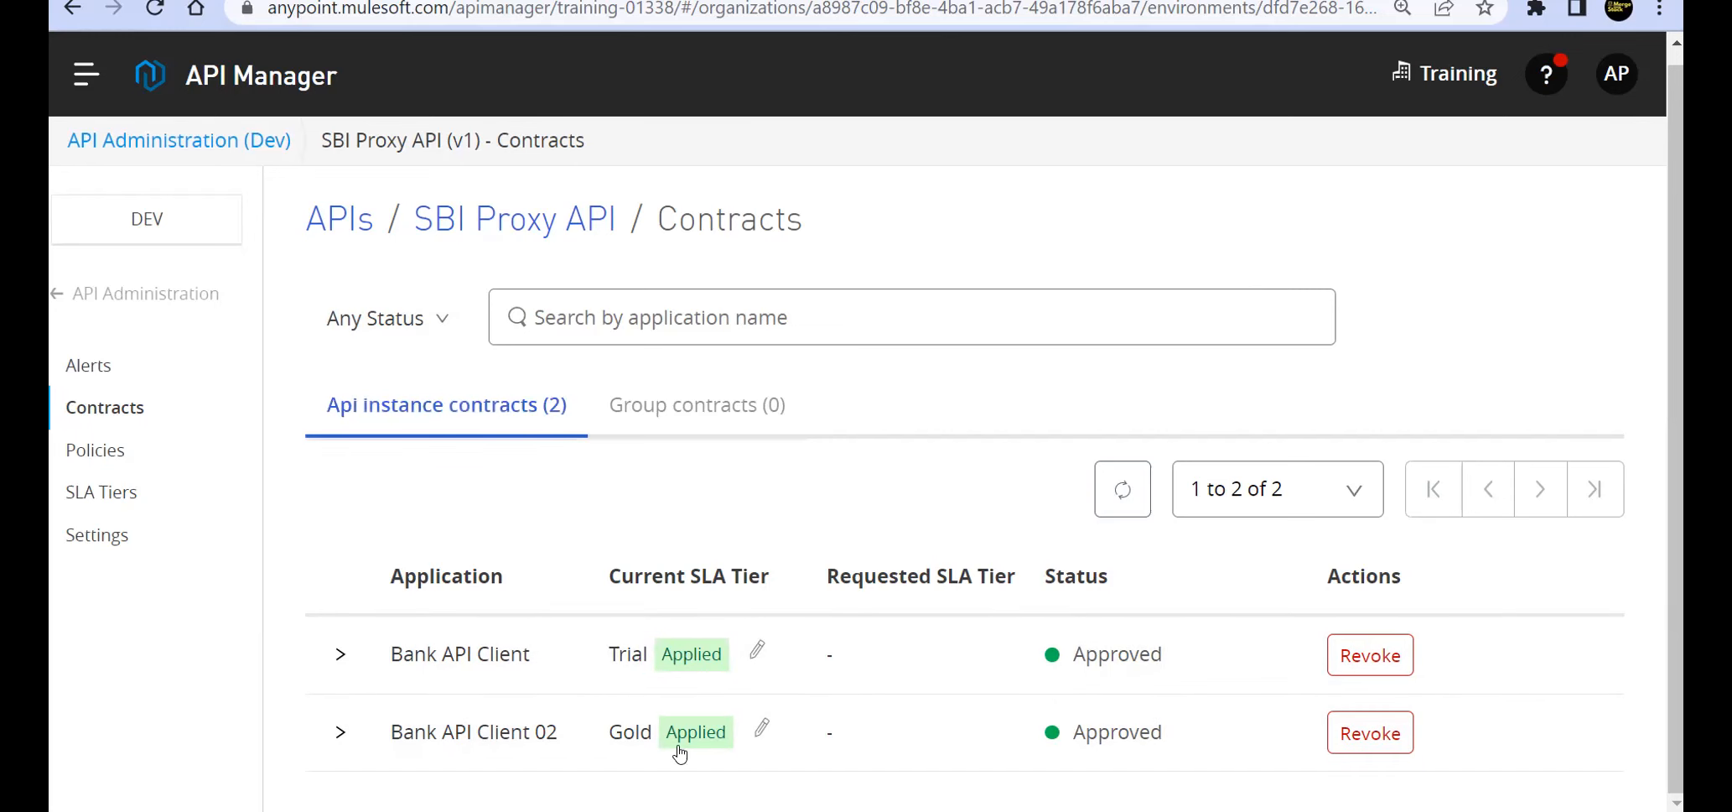
click(773, 0)
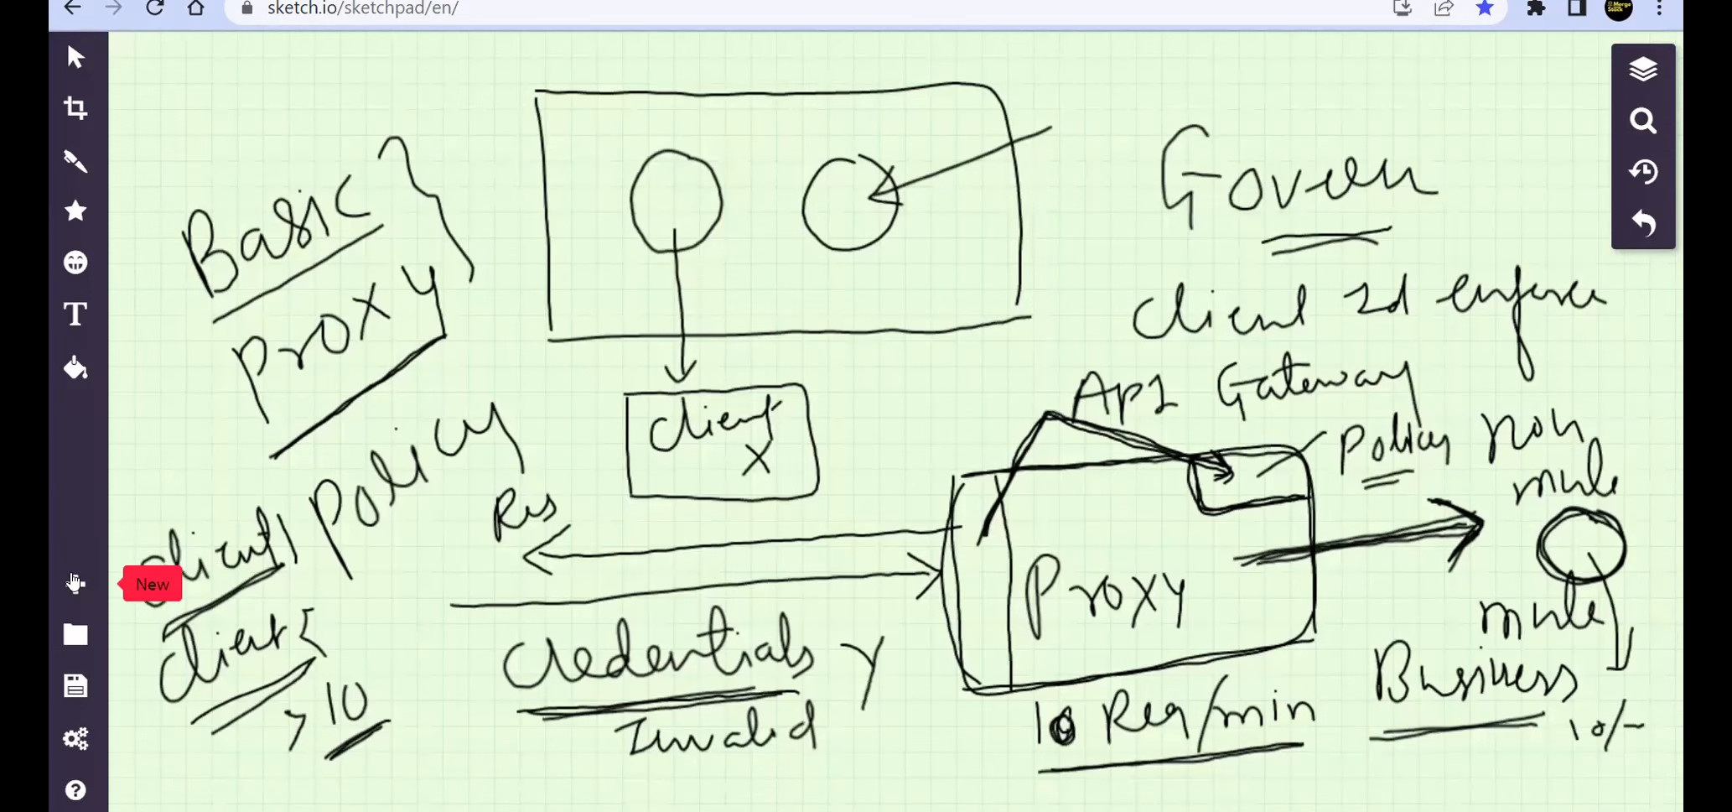
click(76, 584)
click(429, 704)
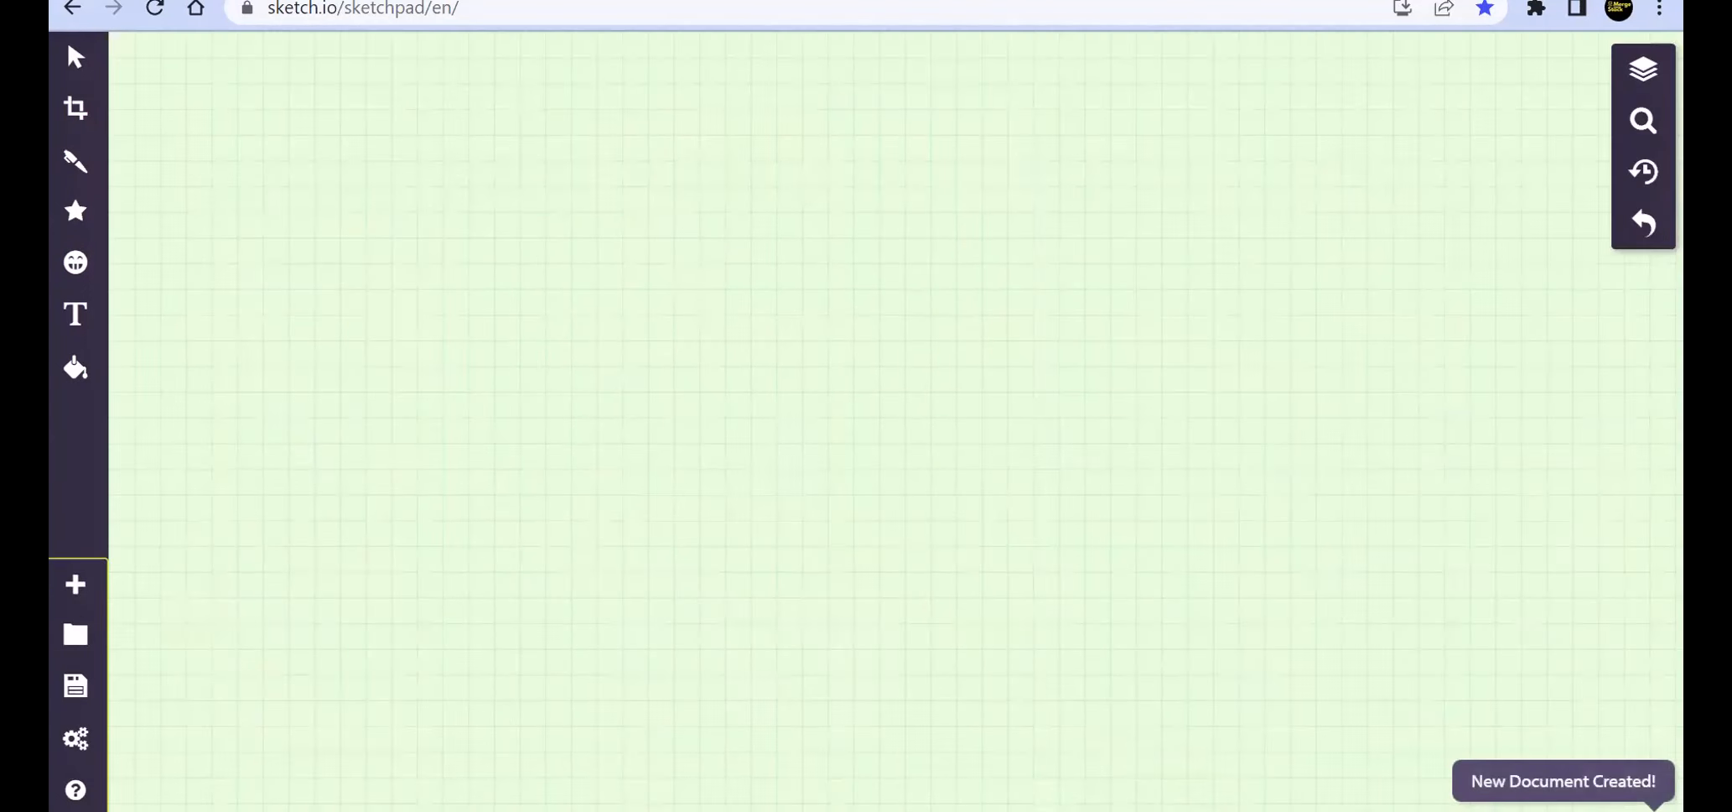
Draw a large wide box across the upper part of the canvas and handwrite "Am" near its lower-right corner.
mouse_move(465, 85)
mouse_down()
mouse_move(469, 304)
mouse_move(657, 84)
mouse_move(1056, 84)
mouse_move(1104, 263)
mouse_up()
drag(467, 306, 1105, 277)
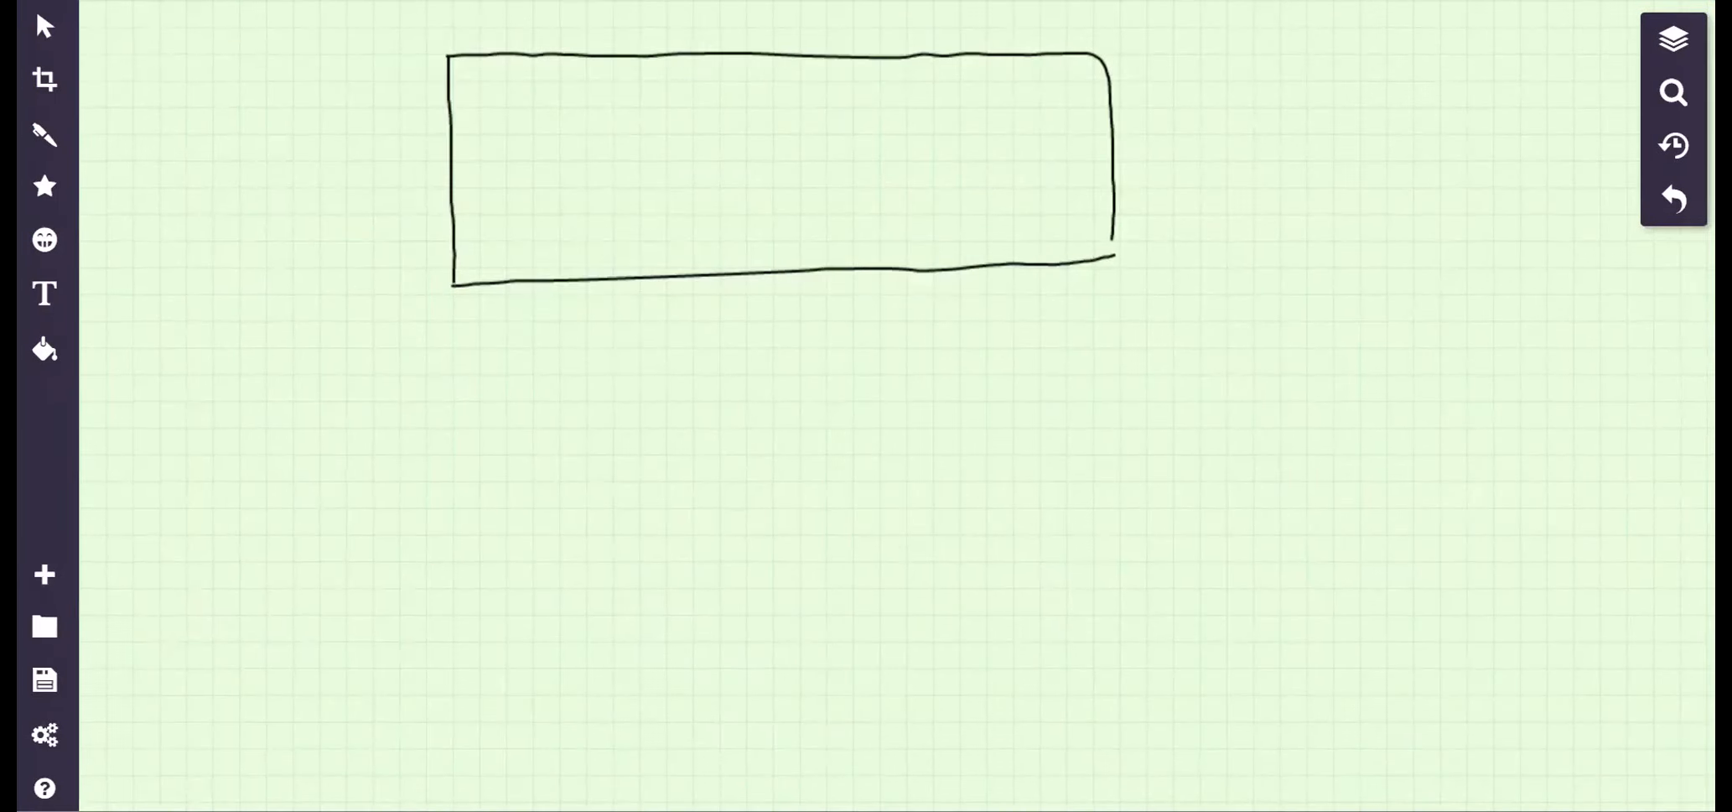
drag(993, 159, 1009, 215)
drag(977, 206, 1022, 190)
mouse_move(1035, 178)
mouse_down()
mouse_move(1036, 200)
mouse_move(1079, 204)
mouse_up()
Draw a second wide box below the Am box, handwrite "mule App" in its right half and frame the words.
mouse_move(511, 457)
mouse_down()
mouse_move(523, 691)
mouse_move(584, 451)
mouse_move(1135, 433)
mouse_move(1177, 663)
mouse_up()
drag(535, 704, 1182, 648)
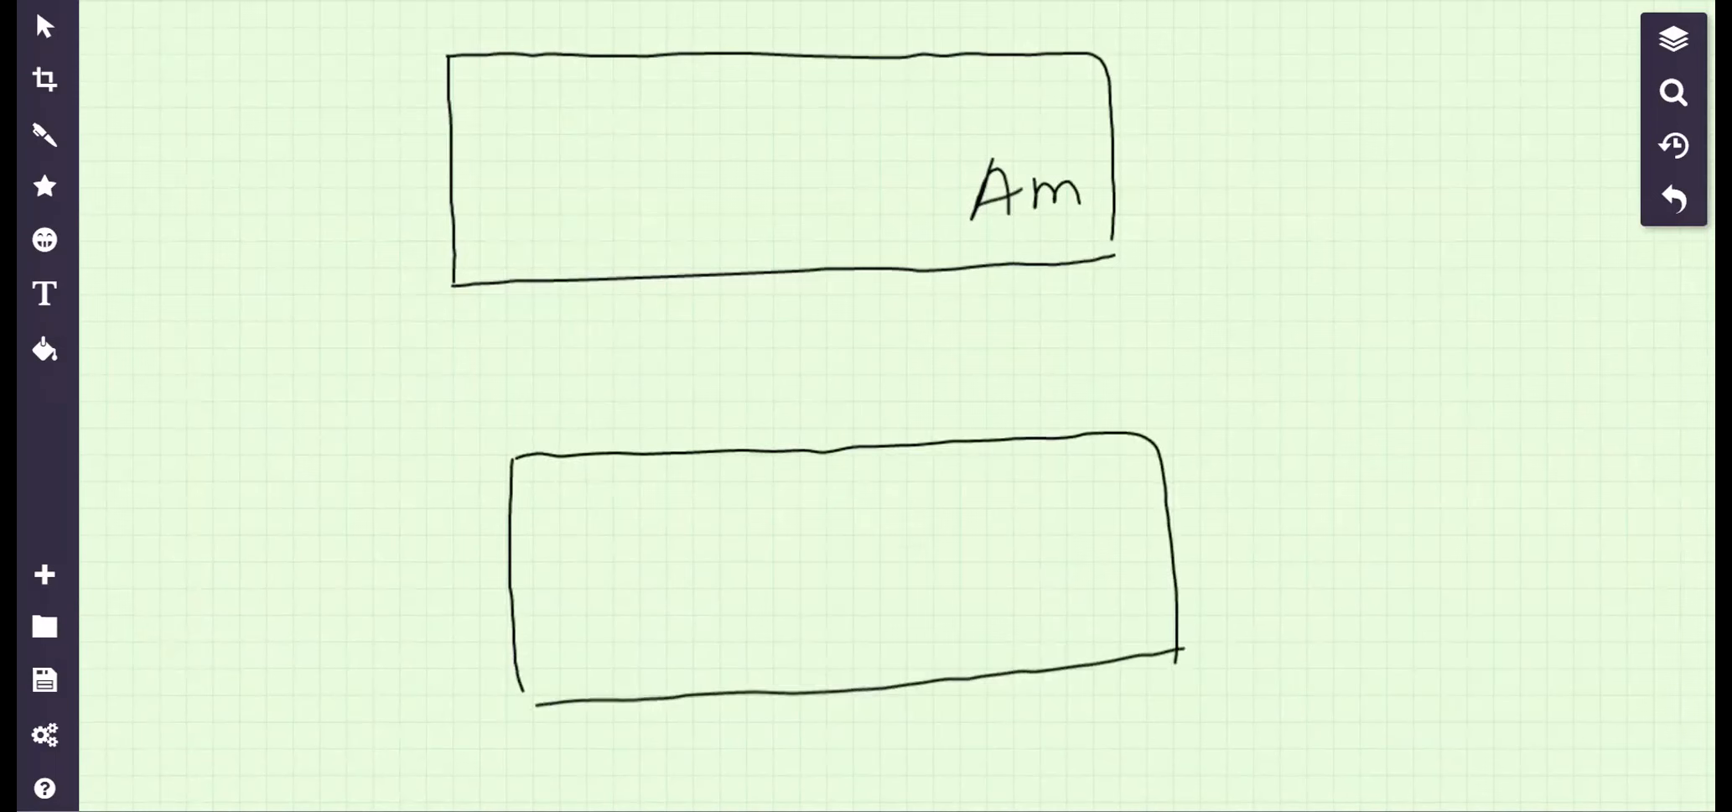
mouse_move(940, 541)
mouse_down()
mouse_move(946, 568)
mouse_move(1070, 557)
mouse_up()
mouse_move(973, 629)
mouse_down()
mouse_move(994, 592)
mouse_move(1006, 628)
mouse_up()
mouse_move(975, 620)
mouse_down()
mouse_move(1024, 606)
mouse_move(1011, 622)
mouse_move(1050, 619)
mouse_up()
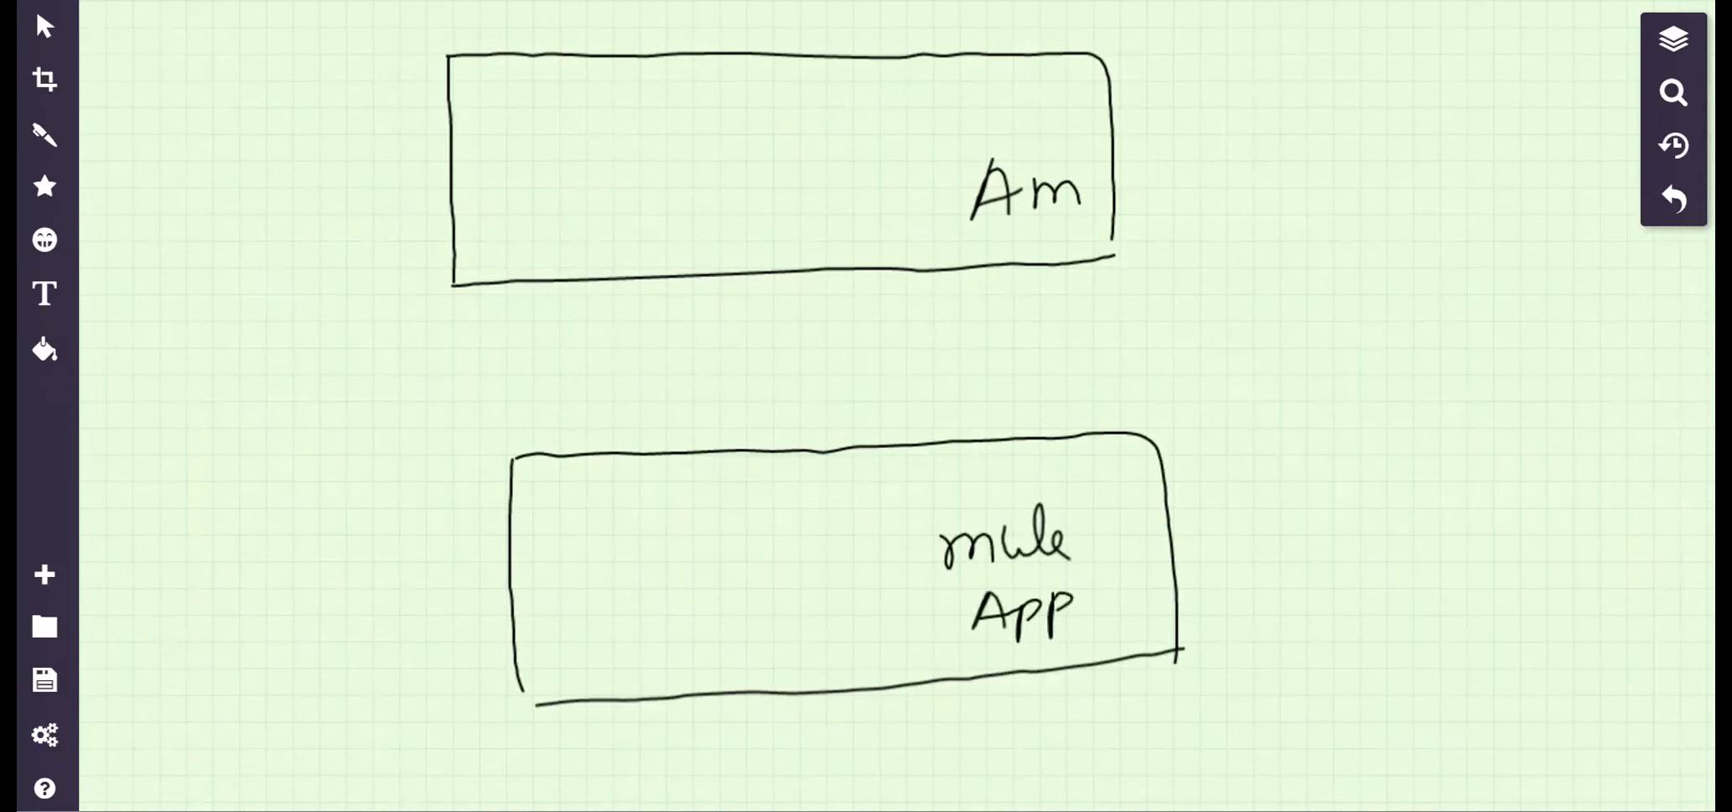
mouse_move(952, 643)
mouse_down()
mouse_move(914, 516)
mouse_move(1097, 560)
mouse_move(948, 645)
mouse_up()
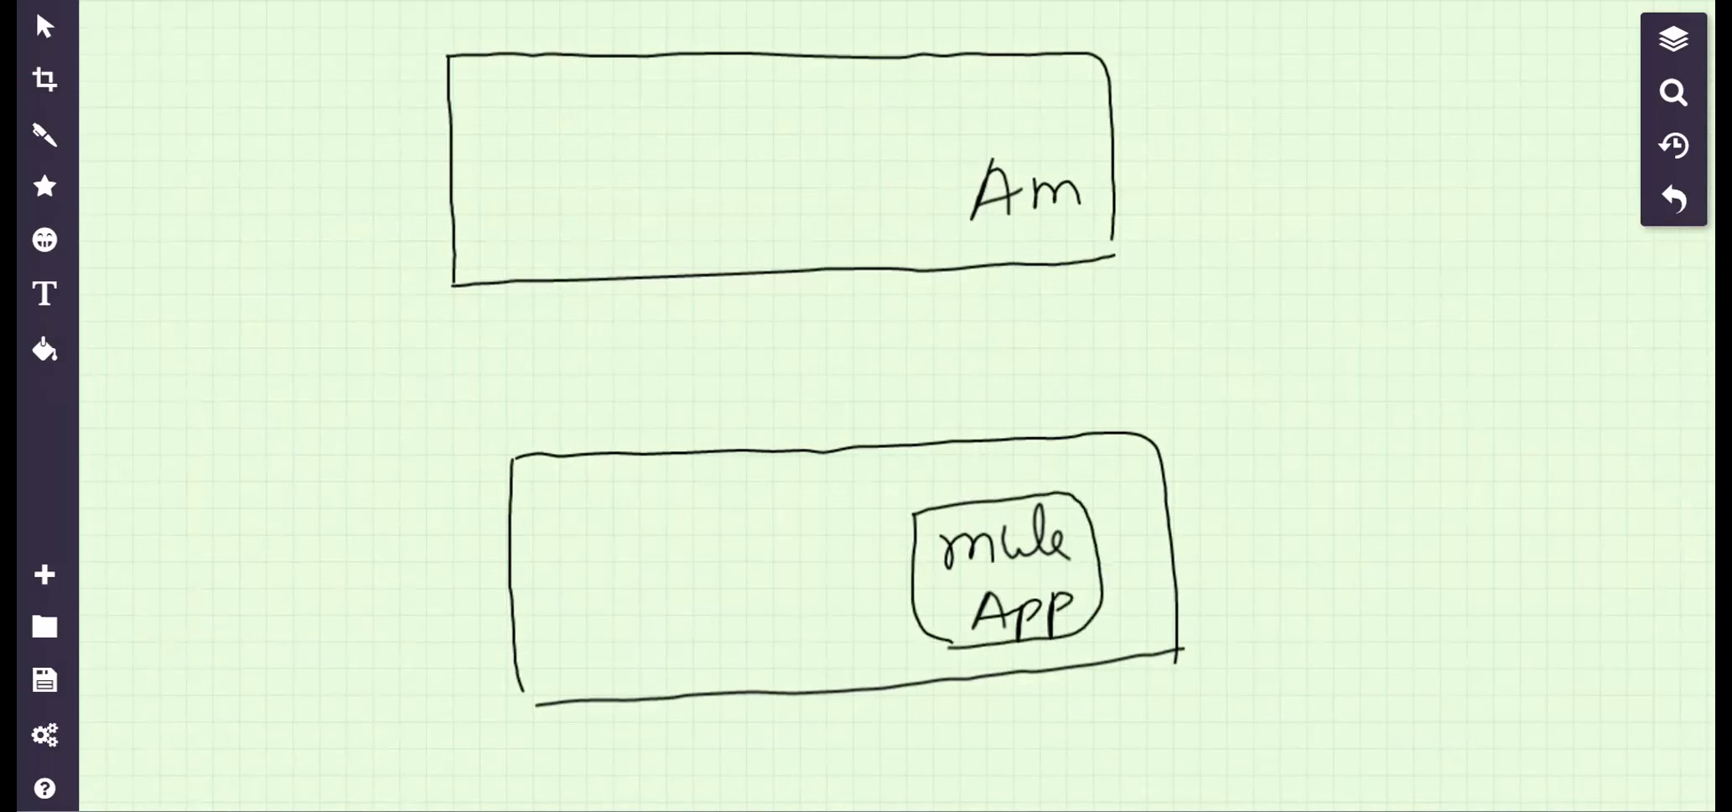
Draw a small box labelled "Proxy" inside the lower box, to the left of mule App.
drag(624, 525, 642, 656)
mouse_move(624, 526)
mouse_down()
mouse_move(785, 566)
mouse_move(643, 654)
mouse_up()
mouse_move(675, 570)
mouse_down()
mouse_move(672, 633)
mouse_move(678, 592)
mouse_move(726, 579)
mouse_move(728, 605)
mouse_up()
mouse_move(736, 578)
mouse_down()
mouse_move(761, 602)
mouse_move(735, 607)
mouse_move(776, 635)
mouse_up()
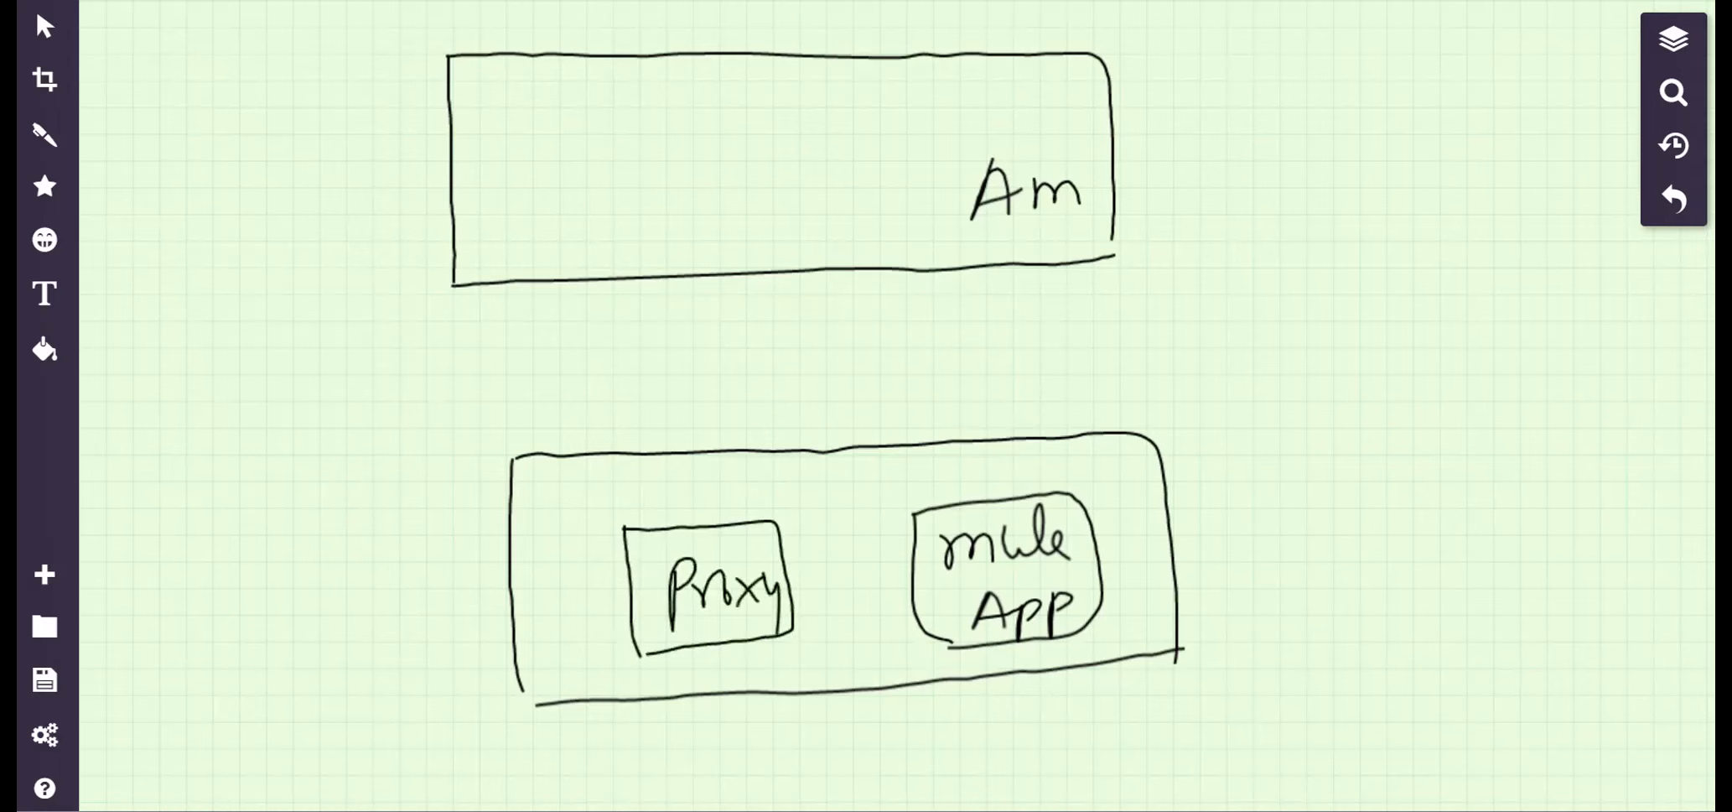
Draw an arrow from Proxy to mule App, and a circle in the Am box with an incoming arrow and one down to Proxy.
mouse_move(768, 565)
mouse_down()
mouse_move(925, 551)
mouse_move(916, 575)
mouse_up()
mouse_move(591, 121)
mouse_down()
mouse_move(625, 205)
mouse_move(584, 123)
mouse_up()
mouse_move(692, 26)
mouse_down()
mouse_move(606, 144)
mouse_move(625, 126)
mouse_move(688, 552)
mouse_move(698, 529)
mouse_up()
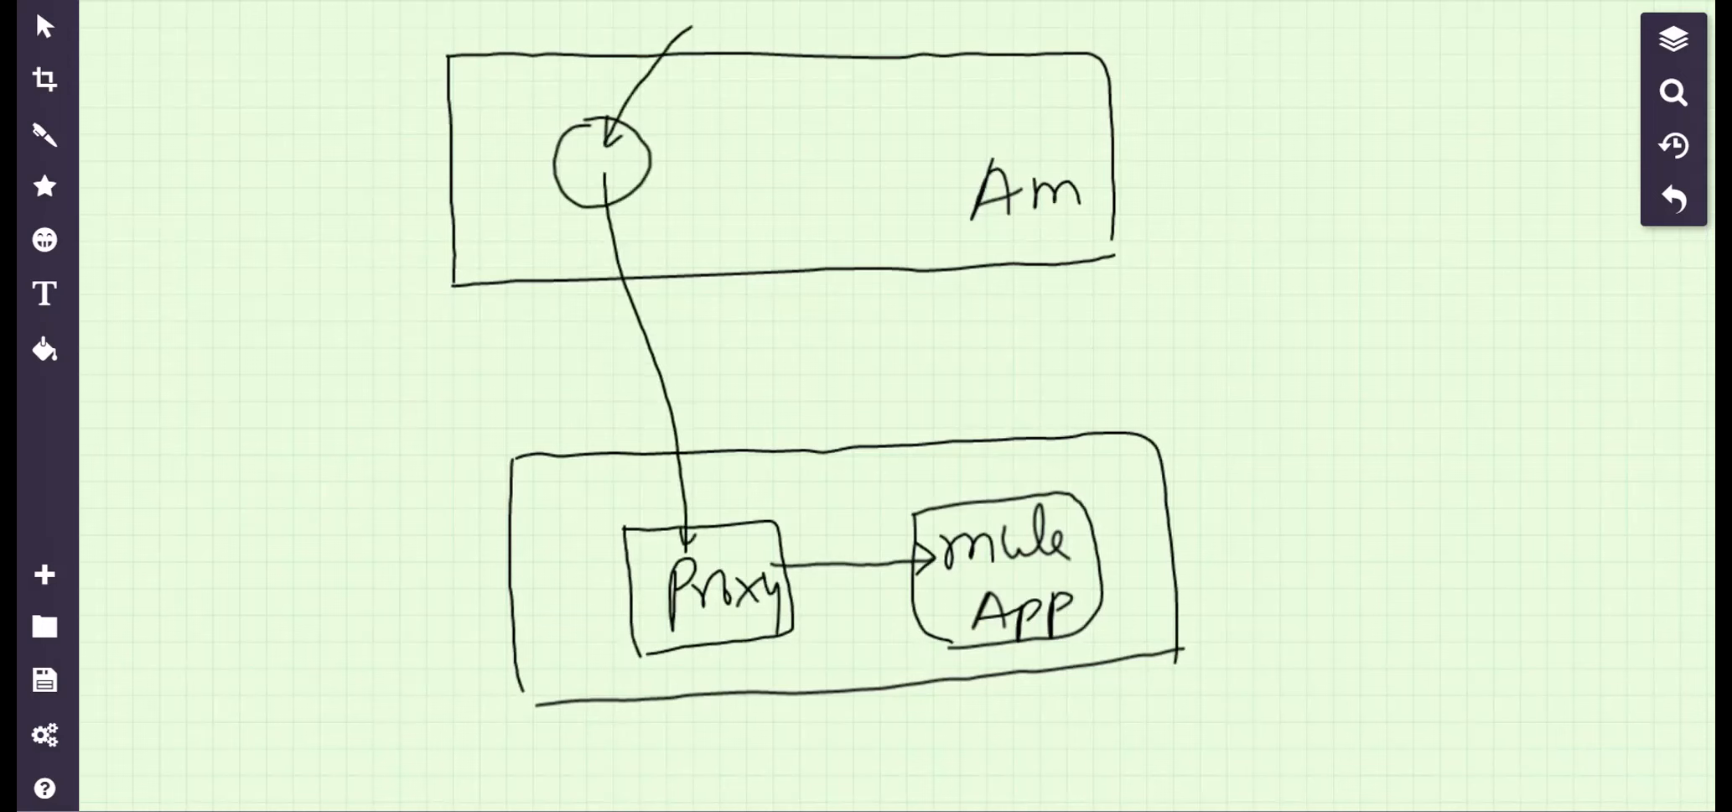
Draw a stick figure to the left of the lower box and a curved arrow from it to the Proxy box.
mouse_move(170, 394)
mouse_down()
mouse_move(203, 424)
mouse_move(176, 399)
mouse_up()
mouse_move(174, 451)
mouse_down()
mouse_move(182, 537)
mouse_move(196, 513)
mouse_up()
drag(174, 564, 216, 560)
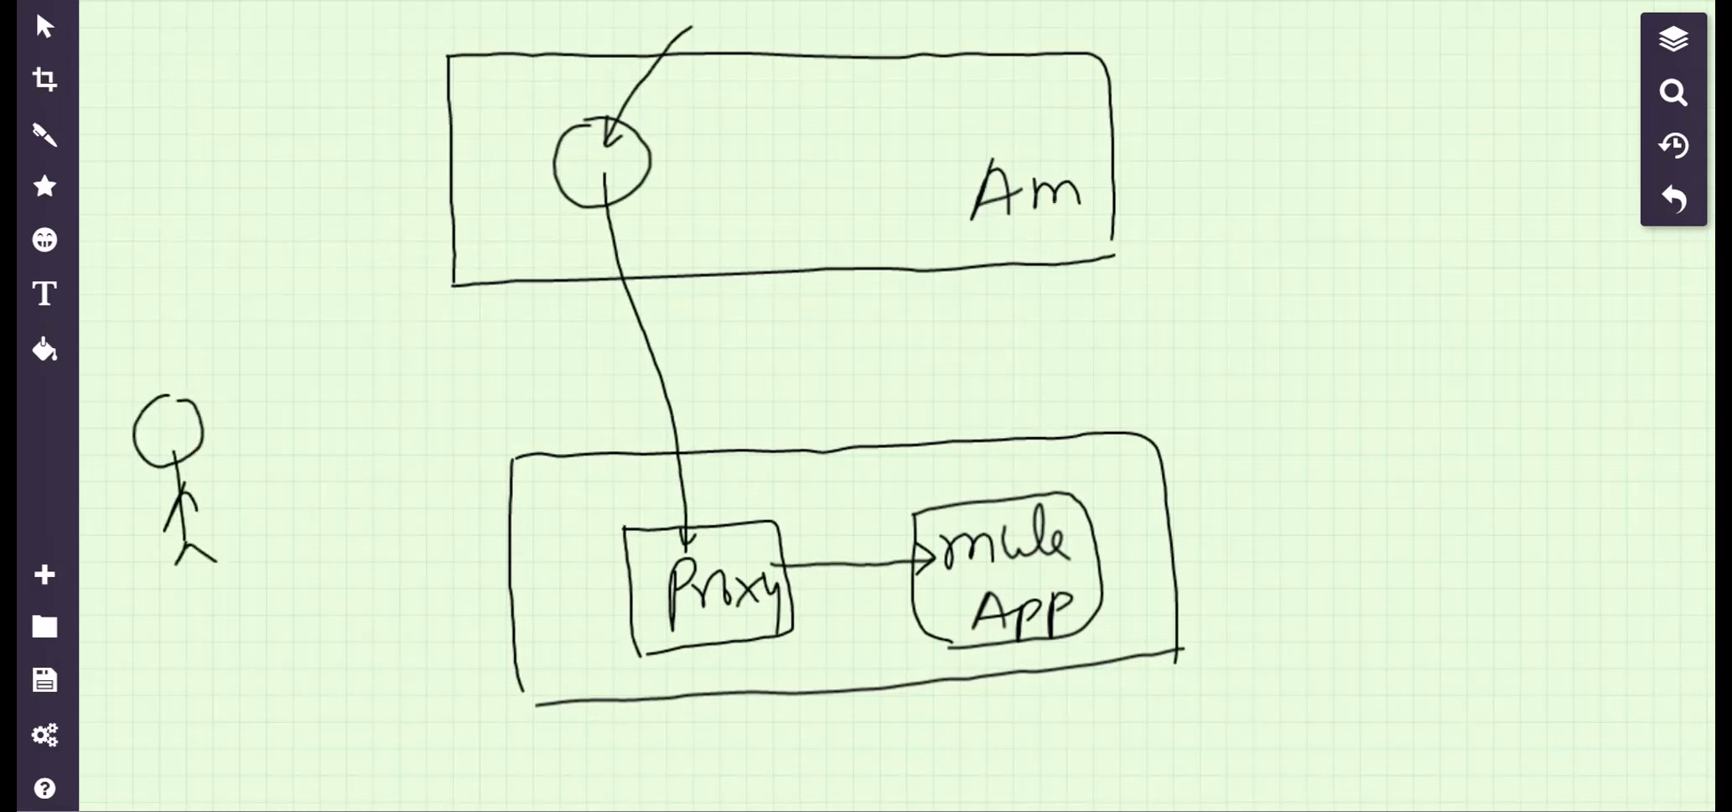
mouse_move(197, 437)
mouse_down()
mouse_move(460, 501)
mouse_move(625, 592)
mouse_move(606, 604)
mouse_up()
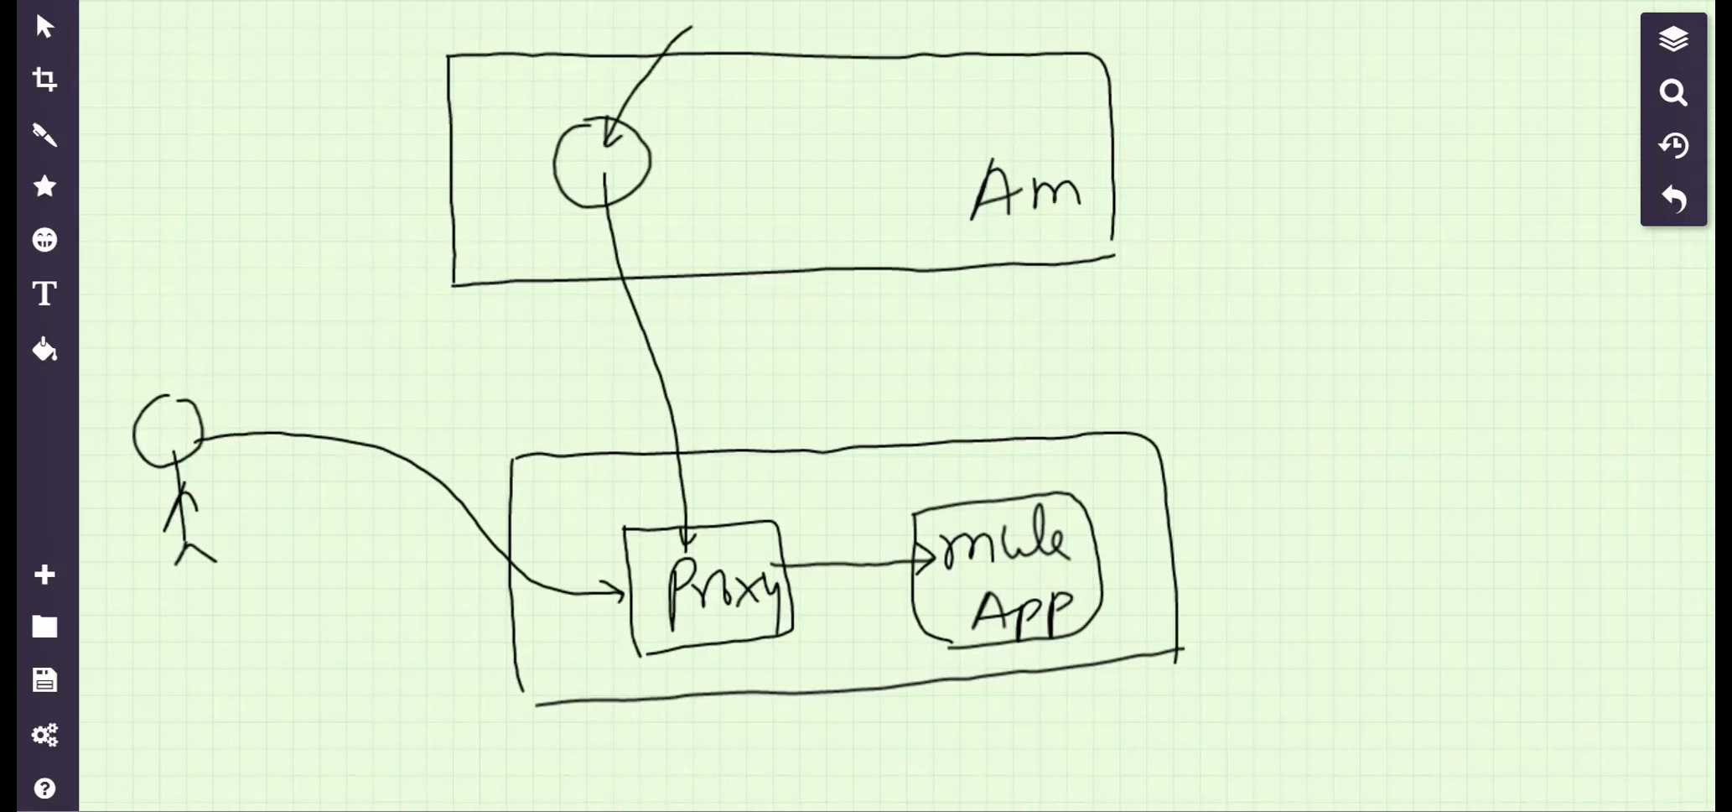
Draw an arrow into the mule App box from its right and handwrite "Basic endpoint" beside it.
mouse_move(1075, 550)
mouse_down()
mouse_move(1258, 509)
mouse_move(1092, 573)
mouse_up()
drag(1310, 463, 1313, 509)
mouse_move(1388, 475)
mouse_down()
mouse_move(1372, 477)
mouse_move(1413, 472)
mouse_move(1419, 500)
mouse_move(1471, 501)
mouse_move(1596, 474)
mouse_move(1601, 432)
mouse_move(1626, 480)
mouse_move(1674, 477)
mouse_move(1680, 432)
mouse_up()
click(1451, 467)
Handwrite "Implement URL" below the Basic endpoint note.
scroll(888, 402, down, 3)
mouse_move(1325, 315)
mouse_down()
mouse_move(1362, 369)
mouse_move(1444, 359)
mouse_up()
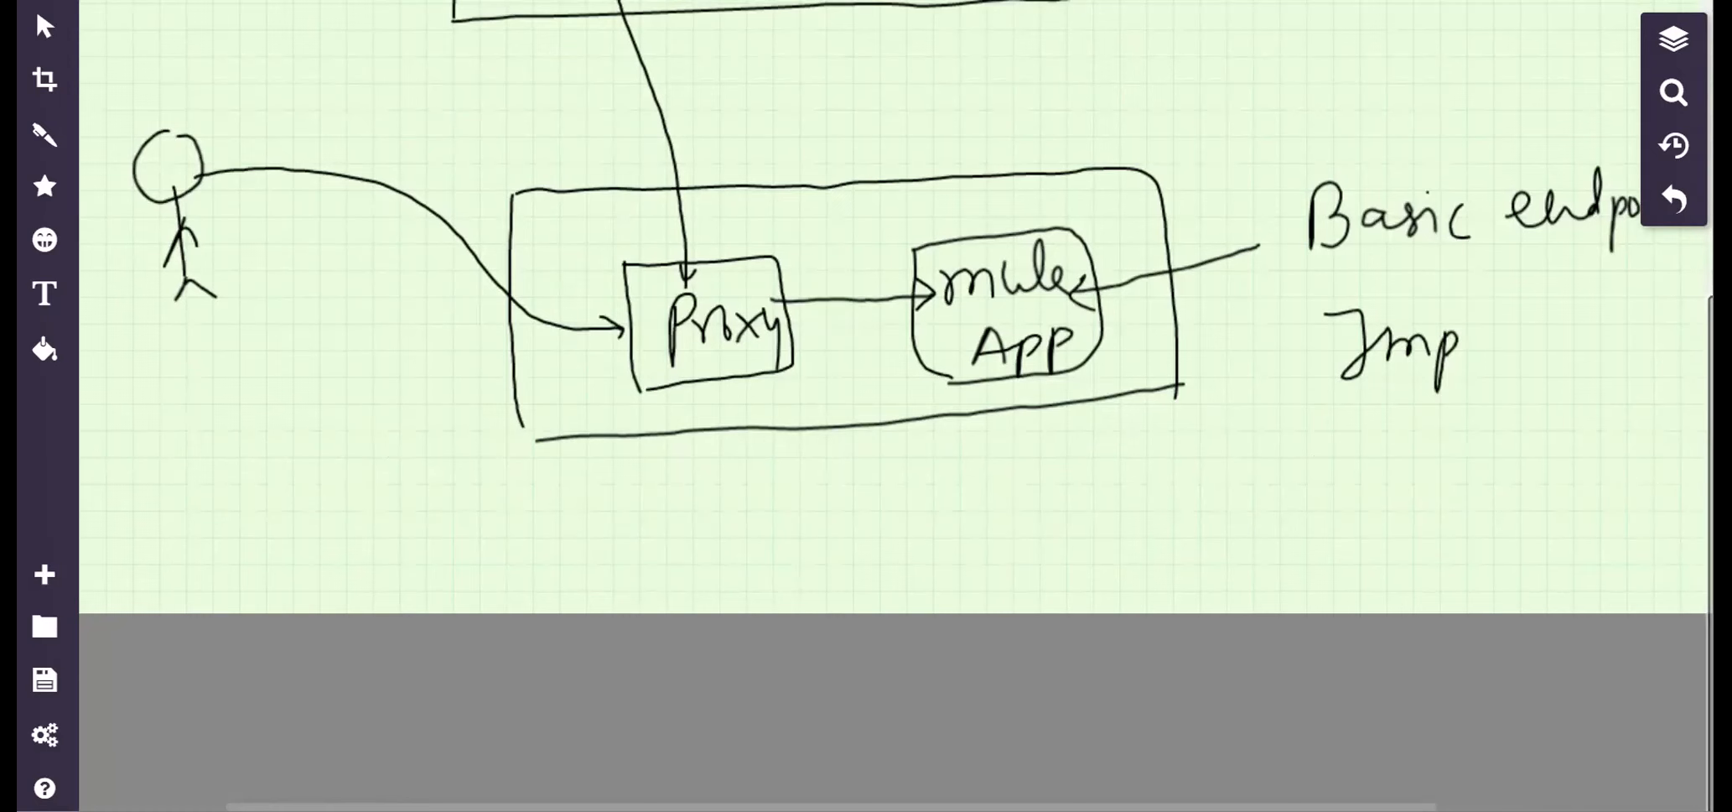
drag(1708, 430, 1654, 201)
scroll(1656, 243, down, 3)
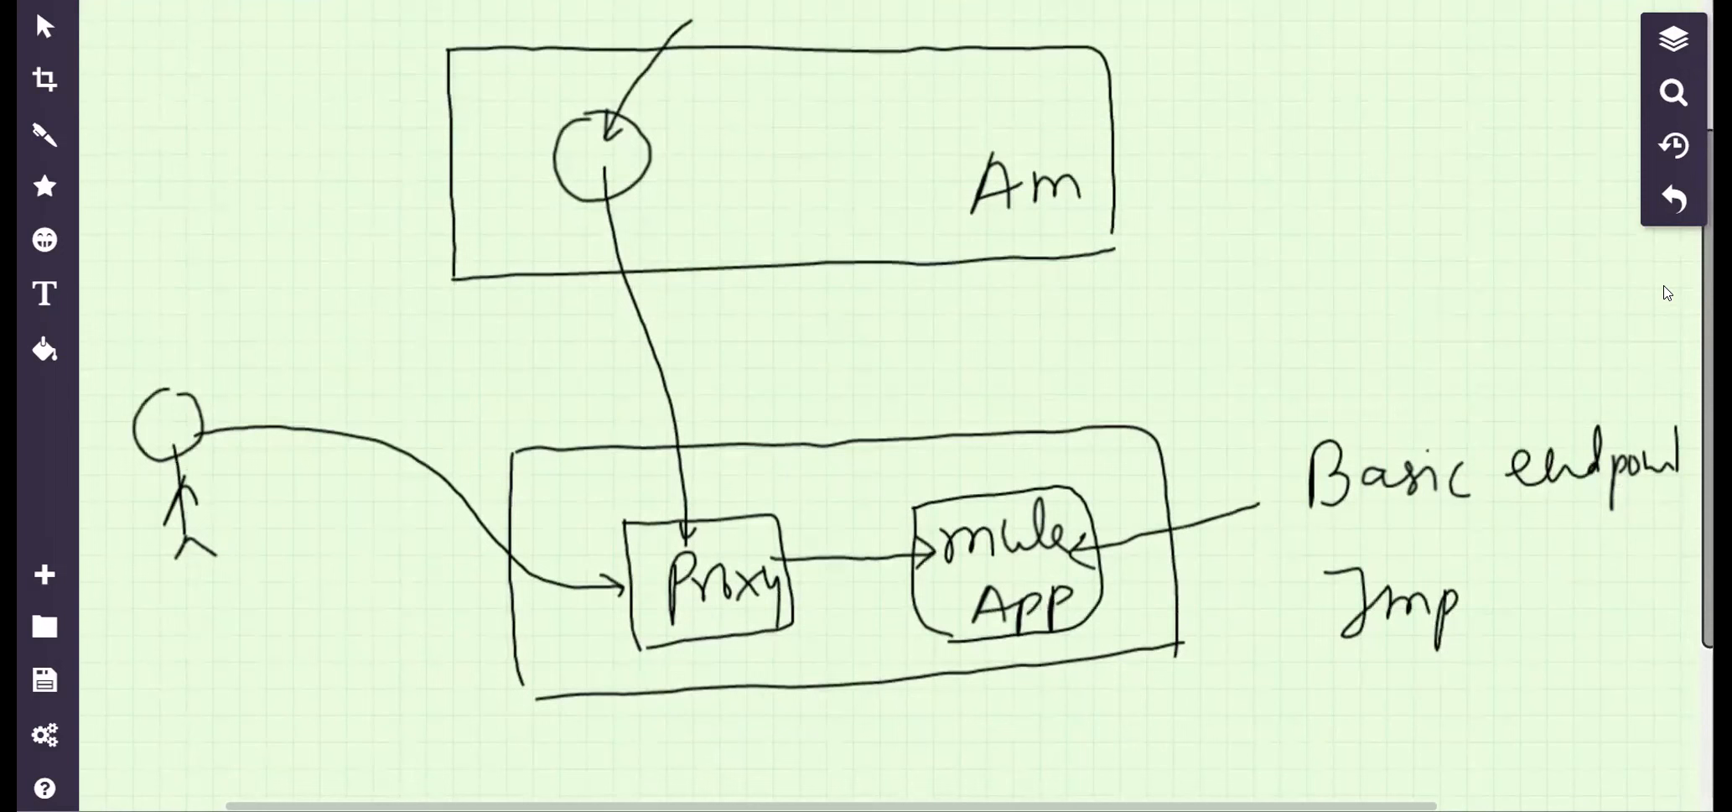
click(1446, 287)
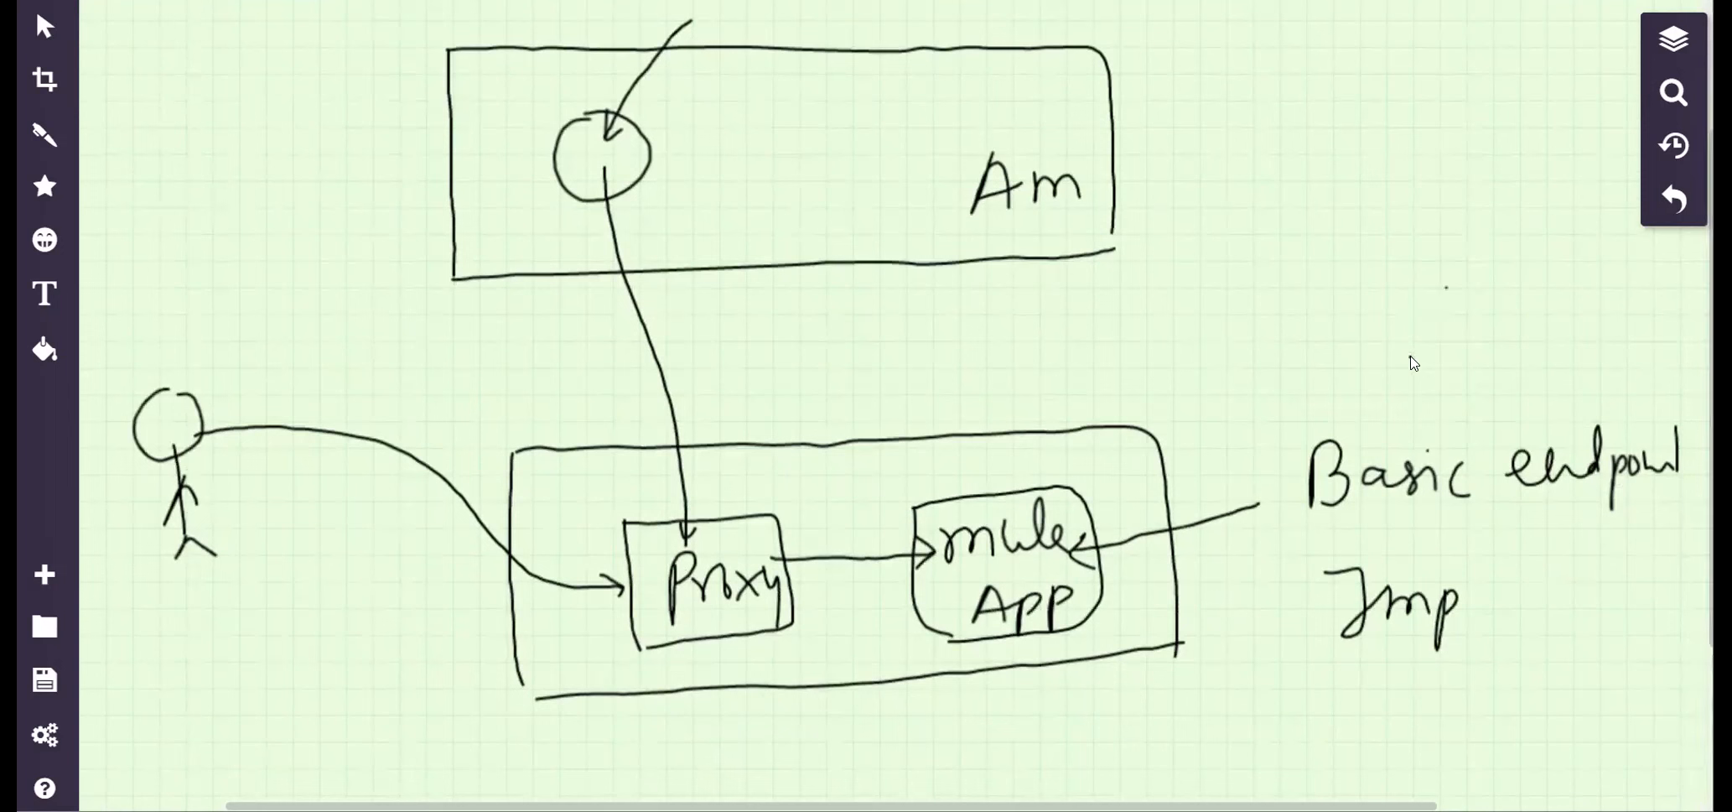
mouse_move(1474, 578)
mouse_down()
mouse_move(1476, 625)
mouse_move(1501, 597)
mouse_move(1564, 587)
mouse_move(1566, 617)
mouse_up()
drag(1557, 578, 1610, 572)
mouse_move(1455, 653)
mouse_down()
mouse_move(1486, 650)
mouse_move(1507, 685)
mouse_move(1568, 672)
mouse_up()
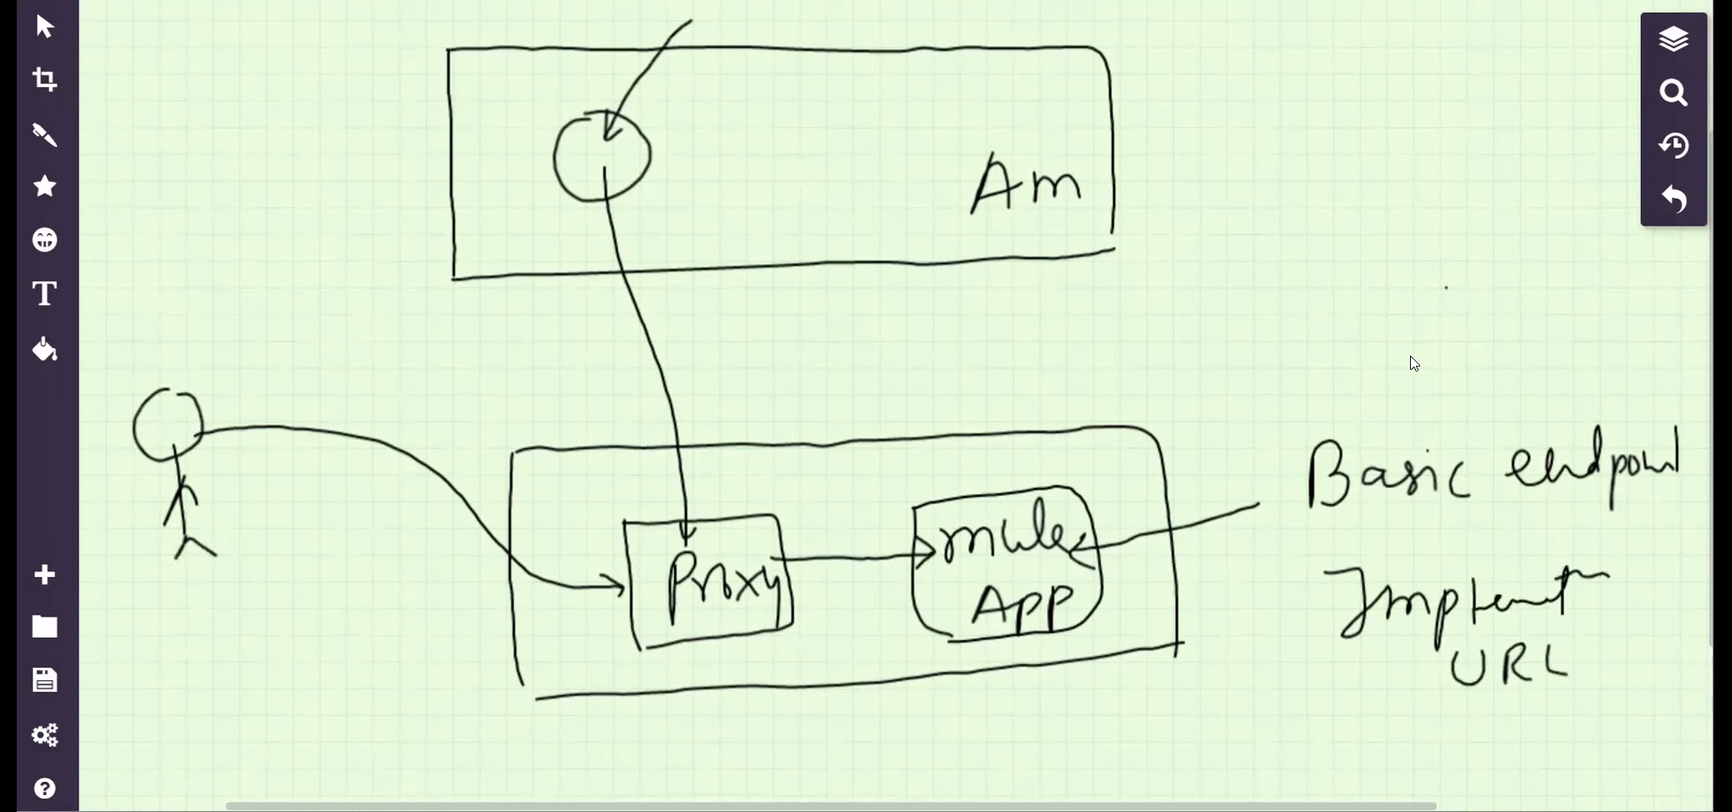
Handwrite "Proxy URL" between the two large boxes and draw ovals around the Implement URL and Proxy URL notes.
mouse_move(709, 351)
mouse_down()
mouse_move(735, 345)
mouse_move(743, 375)
mouse_move(780, 392)
mouse_move(831, 388)
mouse_move(809, 387)
mouse_up()
drag(835, 362, 860, 404)
drag(905, 354, 935, 352)
mouse_move(952, 354)
mouse_down()
mouse_move(954, 384)
mouse_move(1010, 382)
mouse_up()
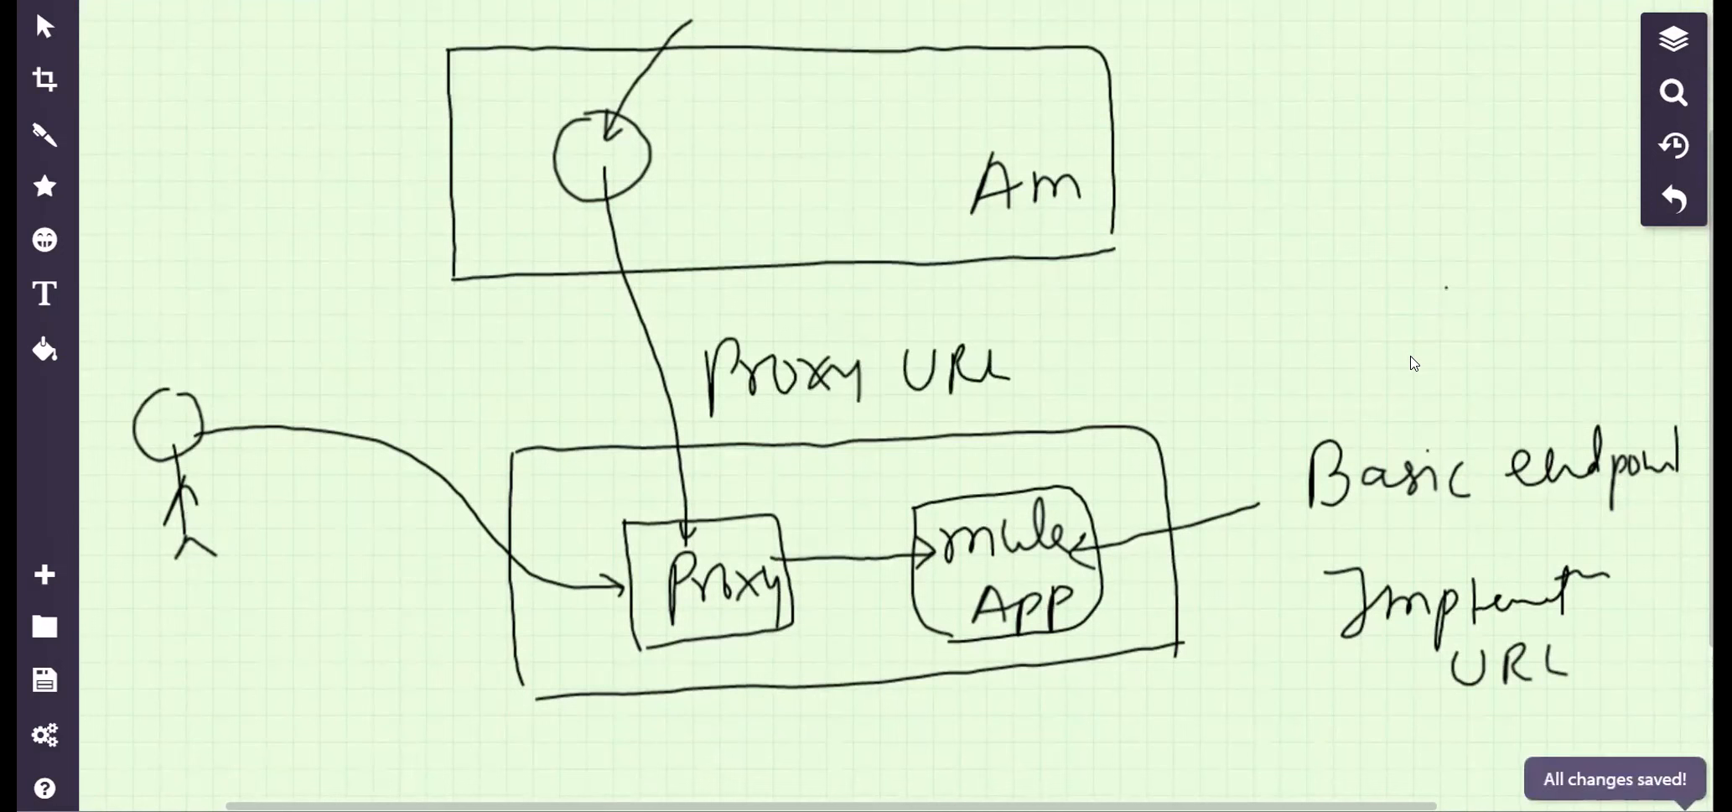
mouse_move(1614, 570)
mouse_down()
mouse_move(1539, 518)
mouse_move(1285, 622)
mouse_move(1593, 723)
mouse_move(1614, 557)
mouse_up()
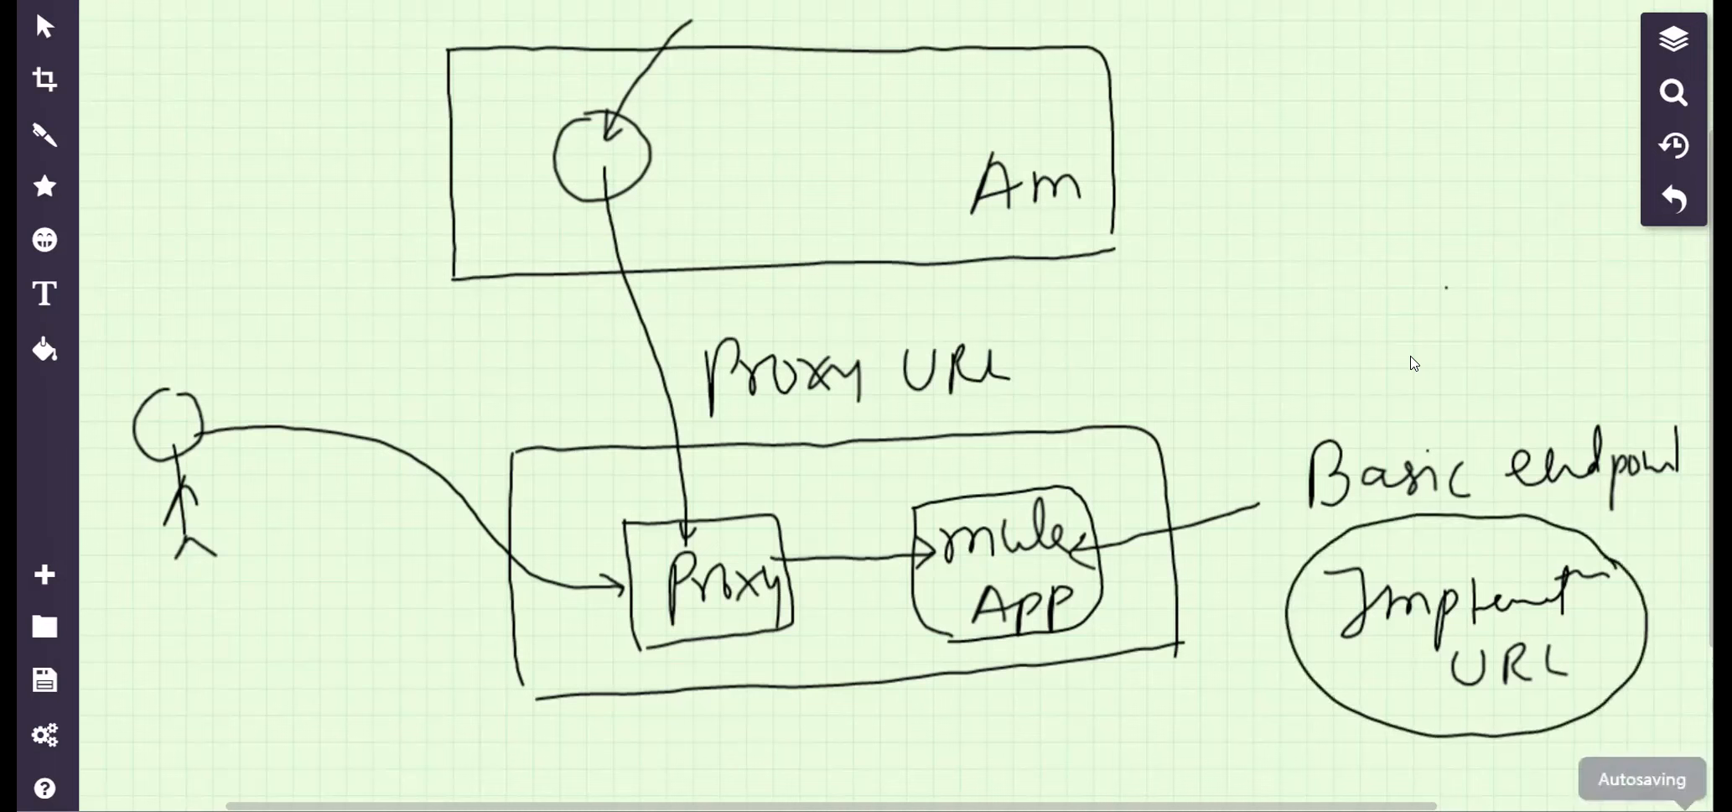
mouse_move(1007, 343)
mouse_down()
mouse_move(959, 312)
mouse_move(704, 326)
mouse_move(796, 440)
mouse_move(1038, 379)
mouse_move(1023, 351)
mouse_up()
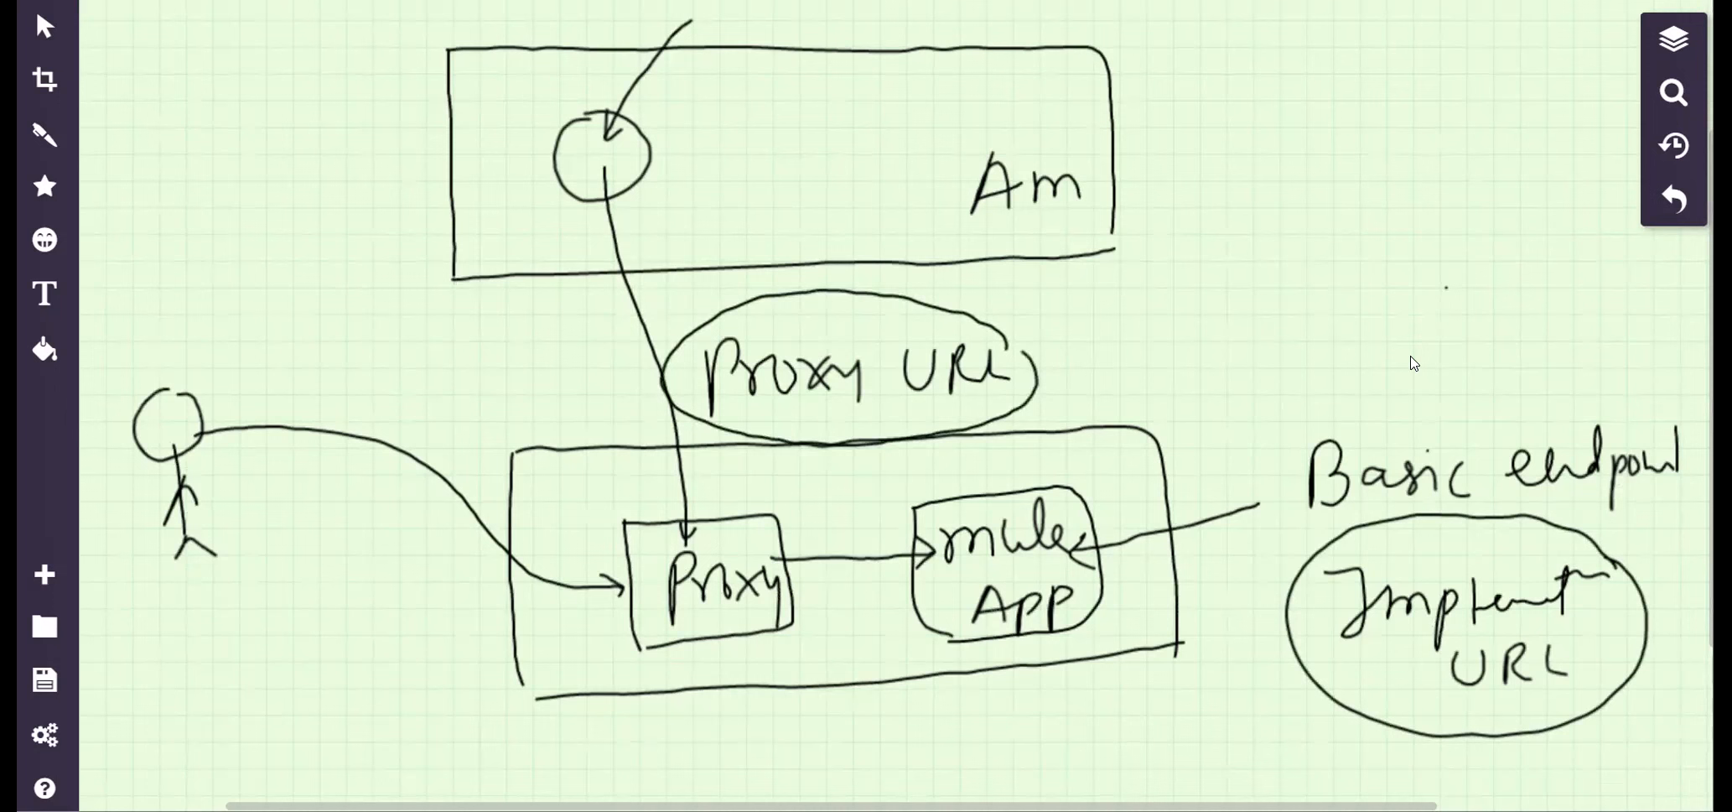
Write and underline "masking URL" left of the Am box, and retrace the Proxy URL oval and the Proxy-to-mule App arrow.
mouse_move(130, 226)
mouse_down()
mouse_move(193, 201)
mouse_move(228, 159)
mouse_move(220, 194)
mouse_move(340, 91)
mouse_move(361, 160)
mouse_up()
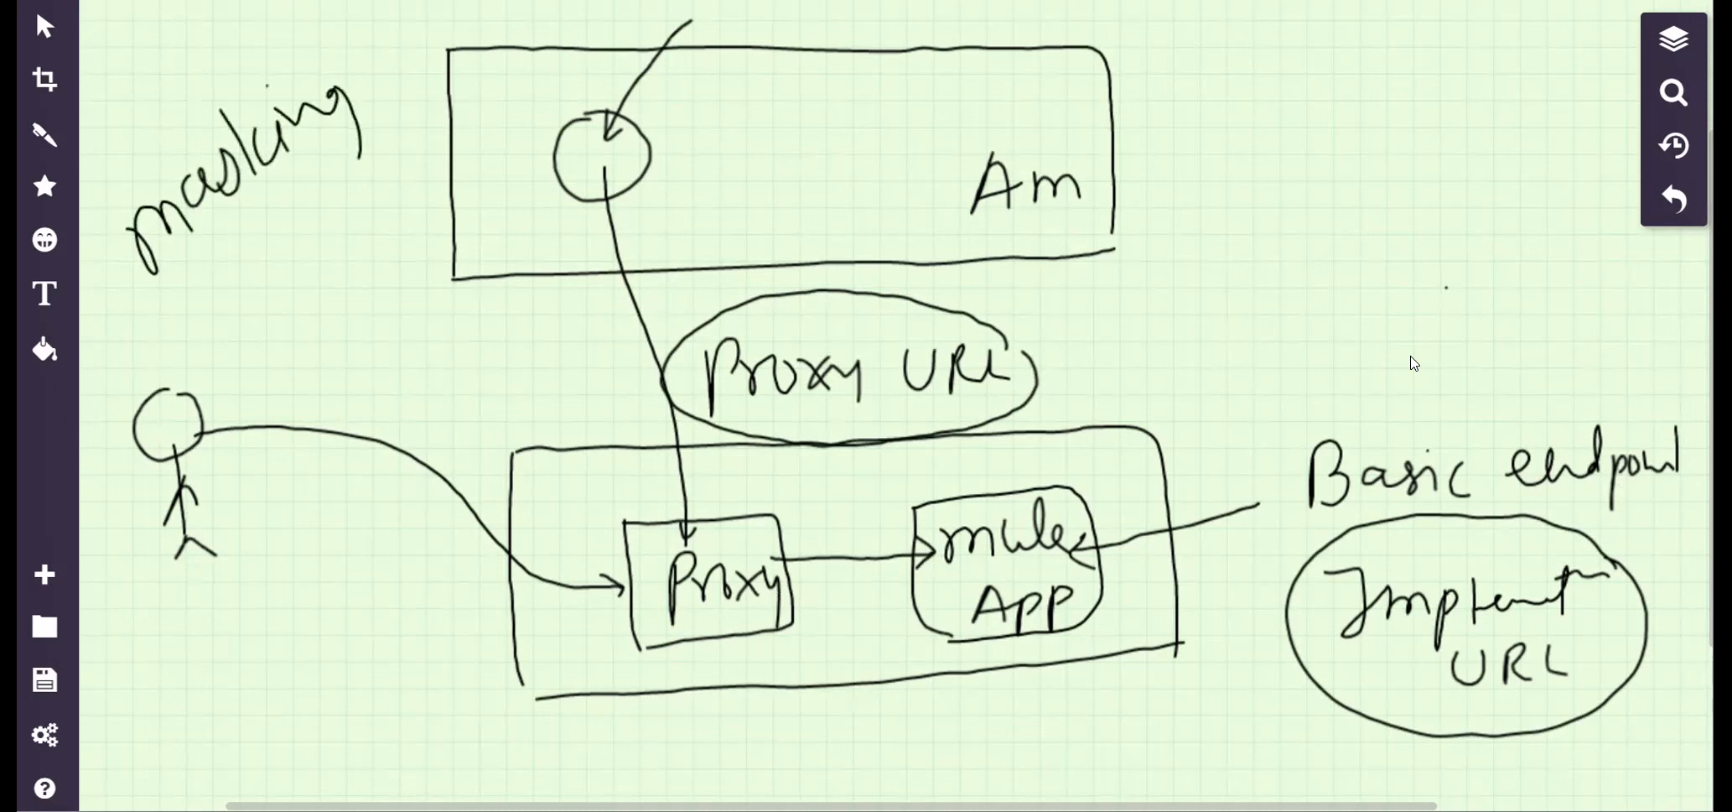
mouse_move(220, 251)
mouse_down()
mouse_move(267, 241)
mouse_move(293, 277)
mouse_move(352, 228)
mouse_move(282, 317)
mouse_move(313, 318)
mouse_up()
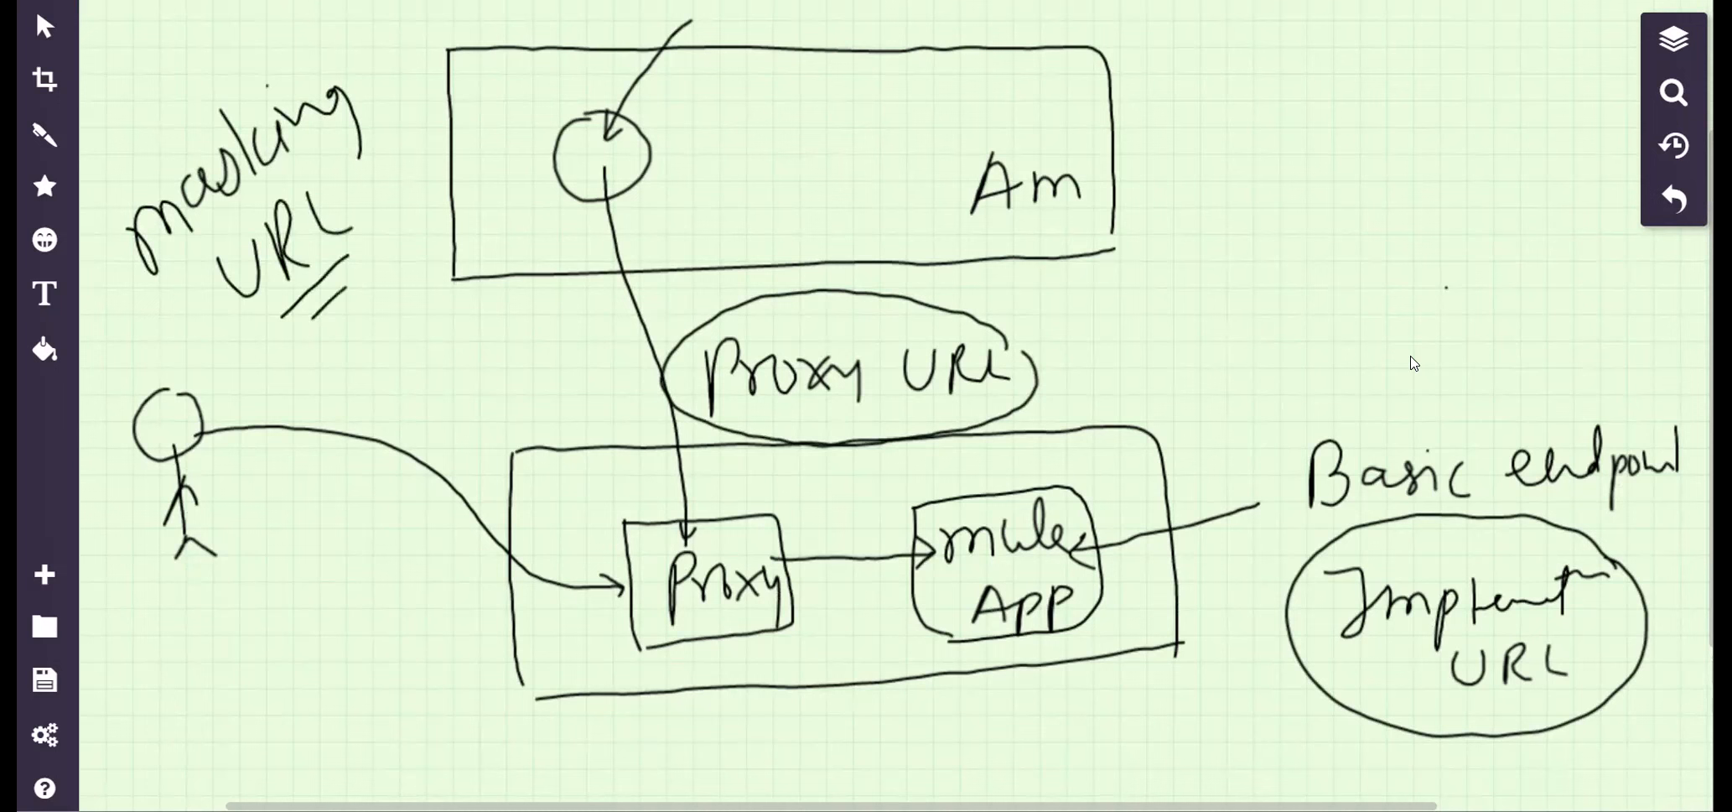
mouse_move(826, 287)
mouse_down()
mouse_move(779, 290)
mouse_move(660, 384)
mouse_move(932, 438)
mouse_move(1010, 329)
mouse_move(829, 287)
mouse_up()
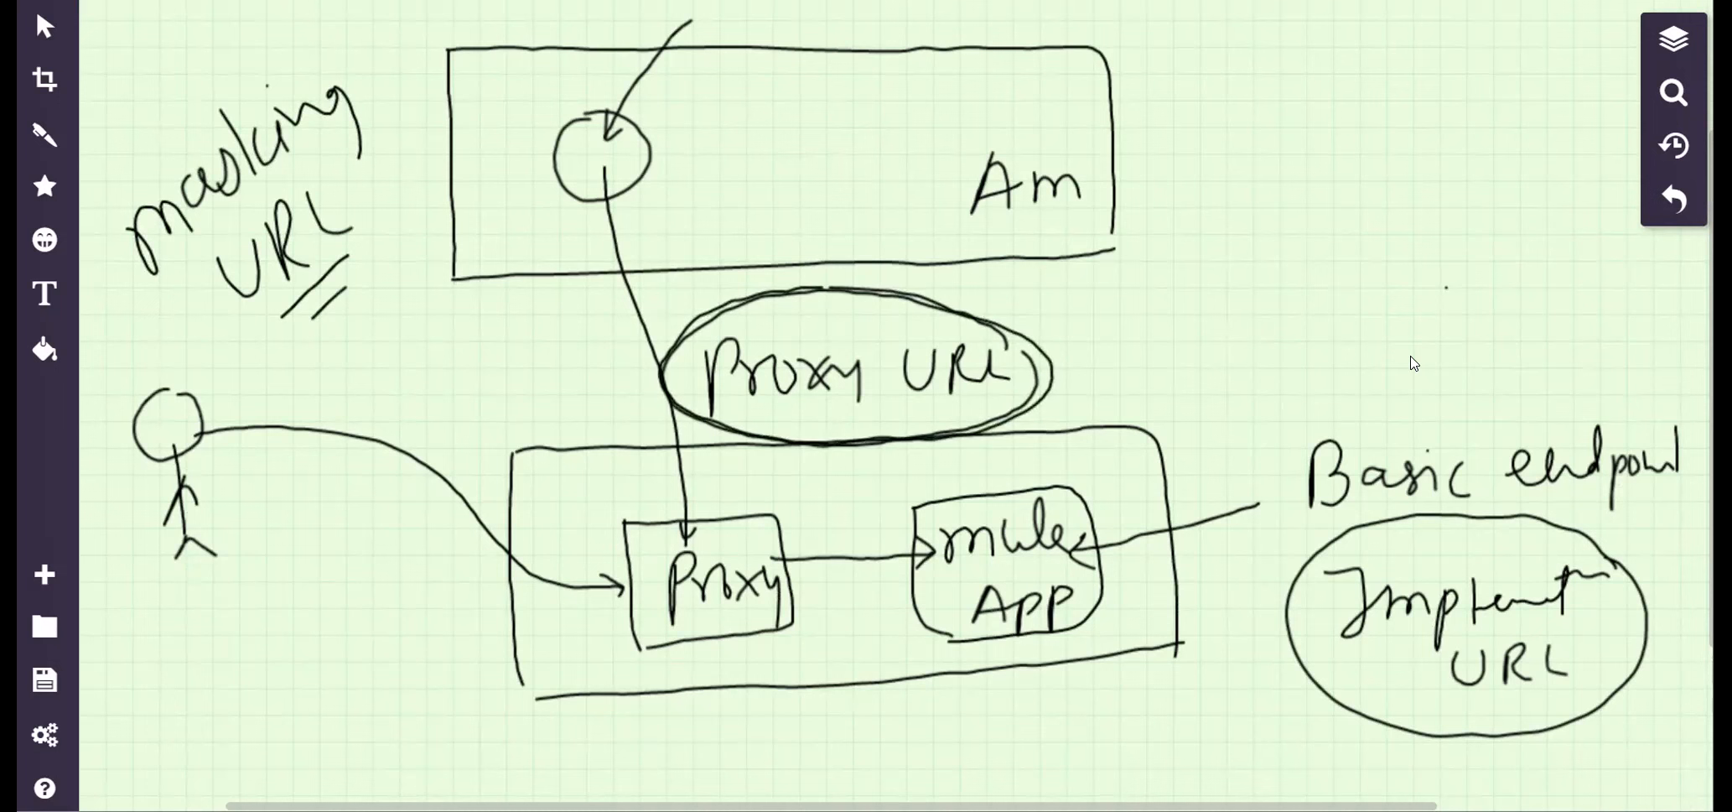
mouse_move(782, 564)
mouse_down()
mouse_move(932, 554)
mouse_move(913, 573)
mouse_up()
mouse_move(157, 294)
mouse_down()
mouse_move(358, 143)
mouse_move(238, 220)
mouse_move(354, 126)
mouse_up()
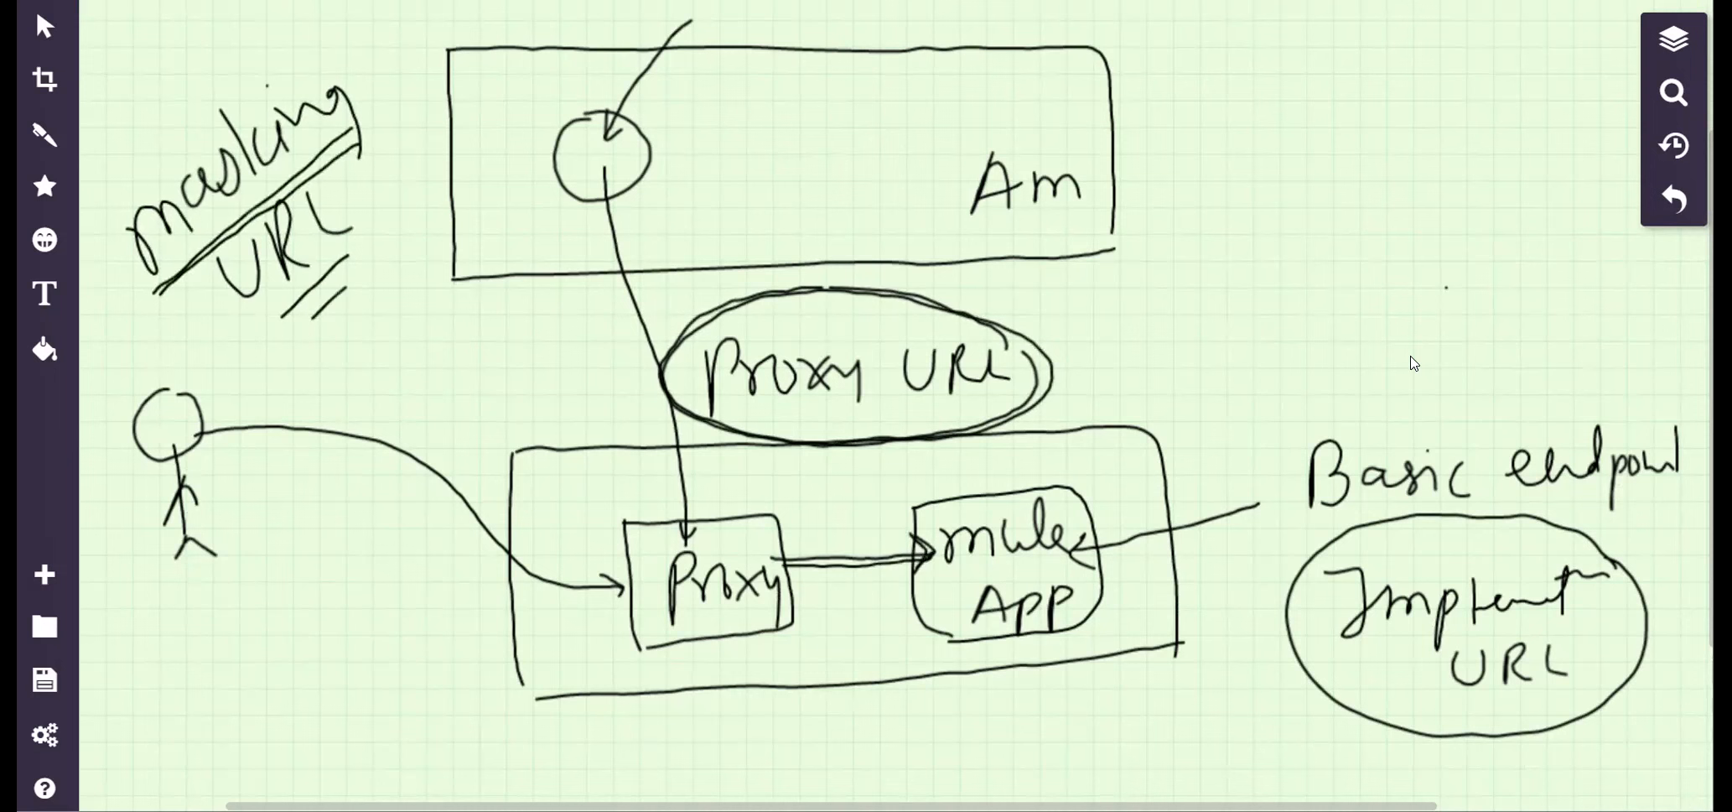
Circle the Proxy box twice and write "DOS" and "DDOS" with underlines above the stick figure's arrow.
mouse_move(800, 521)
mouse_down()
mouse_move(780, 483)
mouse_move(597, 616)
mouse_move(818, 620)
mouse_move(599, 545)
mouse_move(826, 578)
mouse_move(796, 482)
mouse_up()
drag(340, 350, 359, 392)
mouse_move(399, 332)
mouse_down()
mouse_move(423, 359)
mouse_move(429, 436)
mouse_up()
drag(447, 381, 456, 413)
drag(503, 357, 496, 387)
mouse_move(538, 327)
mouse_down()
mouse_move(521, 383)
mouse_move(547, 383)
mouse_up()
drag(371, 403, 476, 347)
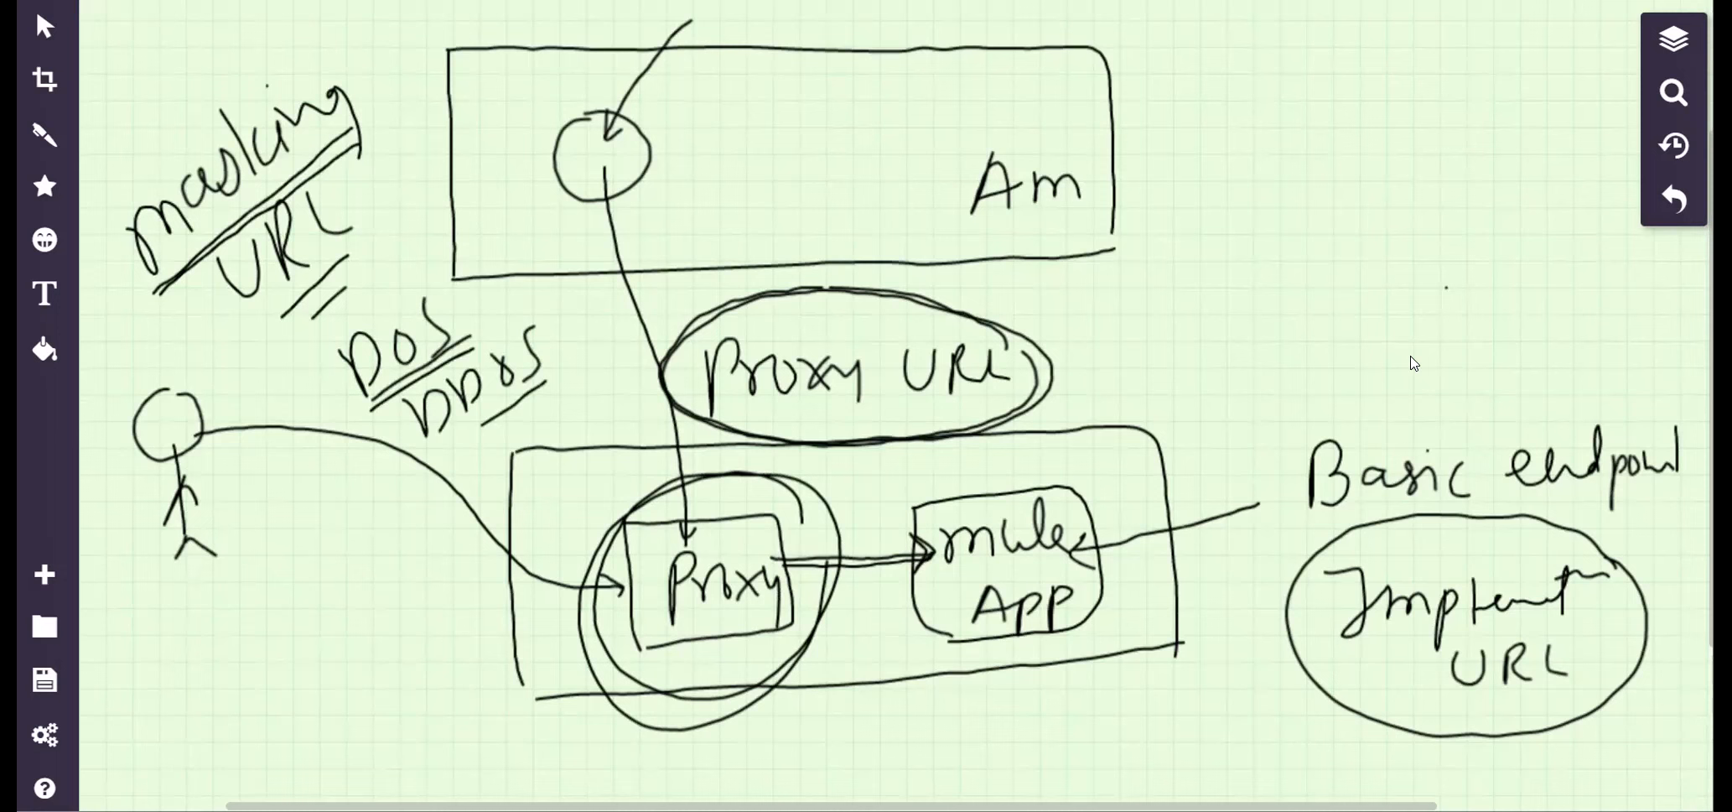
Retrace the outlines of the Proxy and mule App boxes to emphasize them.
mouse_move(628, 525)
mouse_down()
mouse_move(783, 517)
mouse_move(790, 608)
mouse_move(641, 638)
mouse_move(788, 639)
mouse_up()
mouse_move(916, 509)
mouse_down()
mouse_move(933, 642)
mouse_move(1026, 484)
mouse_move(1108, 629)
mouse_up()
drag(1103, 493, 930, 646)
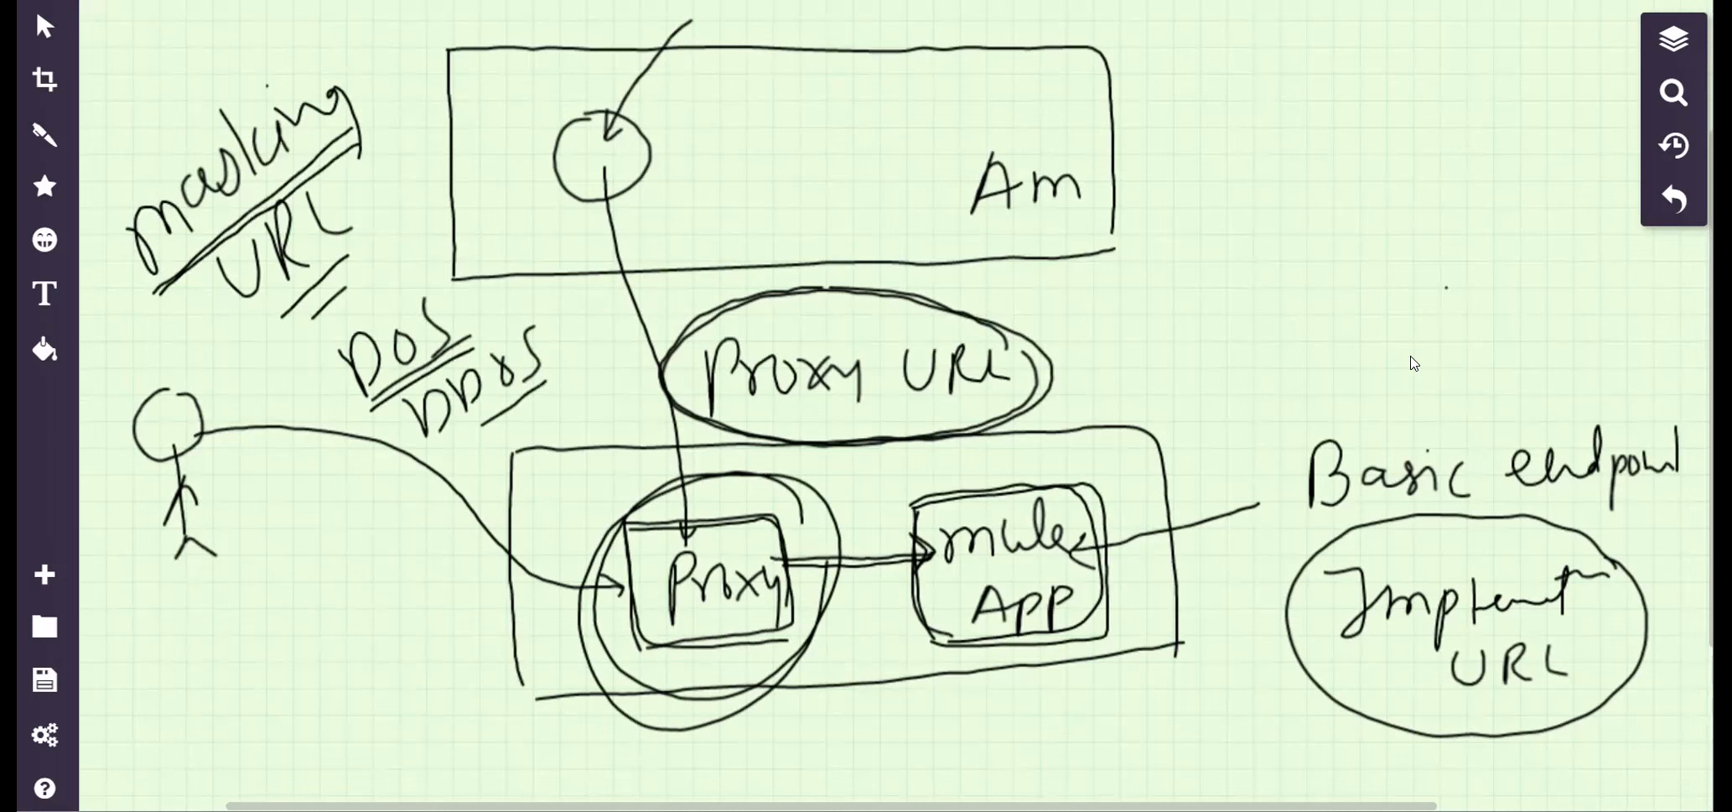
Handwrite "HTTP Caching" to the right of the Am box and underline it.
mouse_move(1299, 59)
mouse_down()
mouse_move(1289, 109)
mouse_move(1341, 132)
mouse_up()
drag(1371, 56, 1385, 132)
mouse_move(1353, 95)
mouse_down()
mouse_move(1388, 87)
mouse_move(1410, 152)
mouse_up()
drag(1410, 80, 1414, 109)
mouse_move(1347, 168)
mouse_down()
mouse_move(1339, 233)
mouse_move(1380, 220)
mouse_move(1434, 147)
mouse_up()
mouse_move(1425, 214)
mouse_down()
mouse_move(1533, 172)
mouse_move(1547, 228)
mouse_up()
mouse_move(1424, 244)
mouse_down()
mouse_move(1493, 216)
mouse_move(1496, 235)
mouse_up()
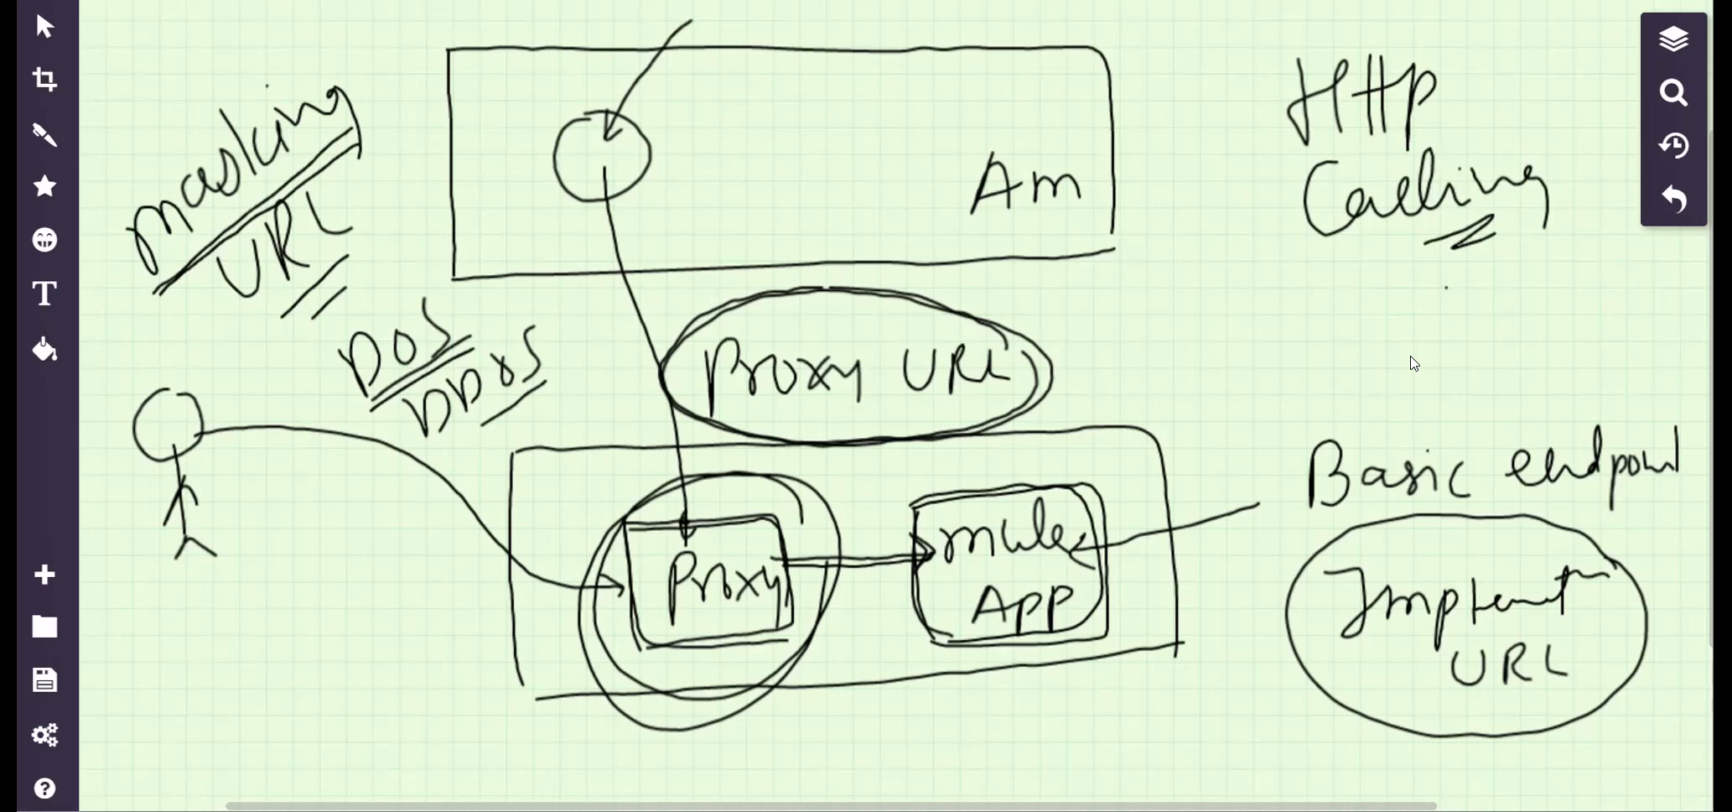
Draw a second circle in the Am box with an arrow to mule App, plus a diagonal arrow into mule App's upper-right corner.
mouse_move(926, 114)
mouse_down()
mouse_move(952, 154)
mouse_move(1021, 490)
mouse_move(1036, 476)
mouse_up()
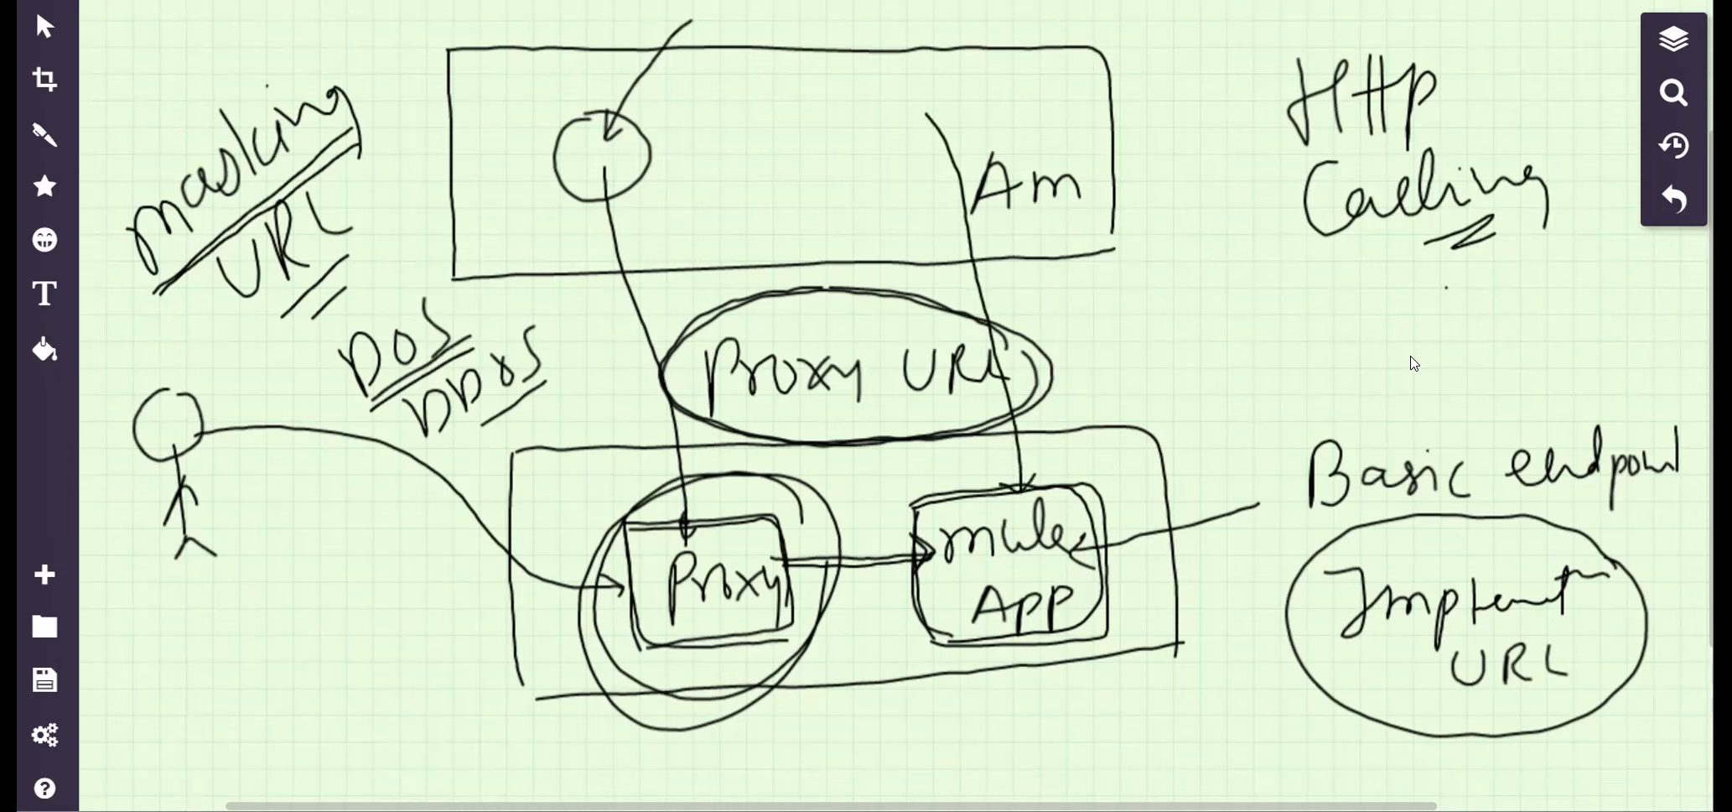
mouse_move(886, 91)
mouse_down()
mouse_move(868, 107)
mouse_move(921, 135)
mouse_move(863, 147)
mouse_move(905, 96)
mouse_up()
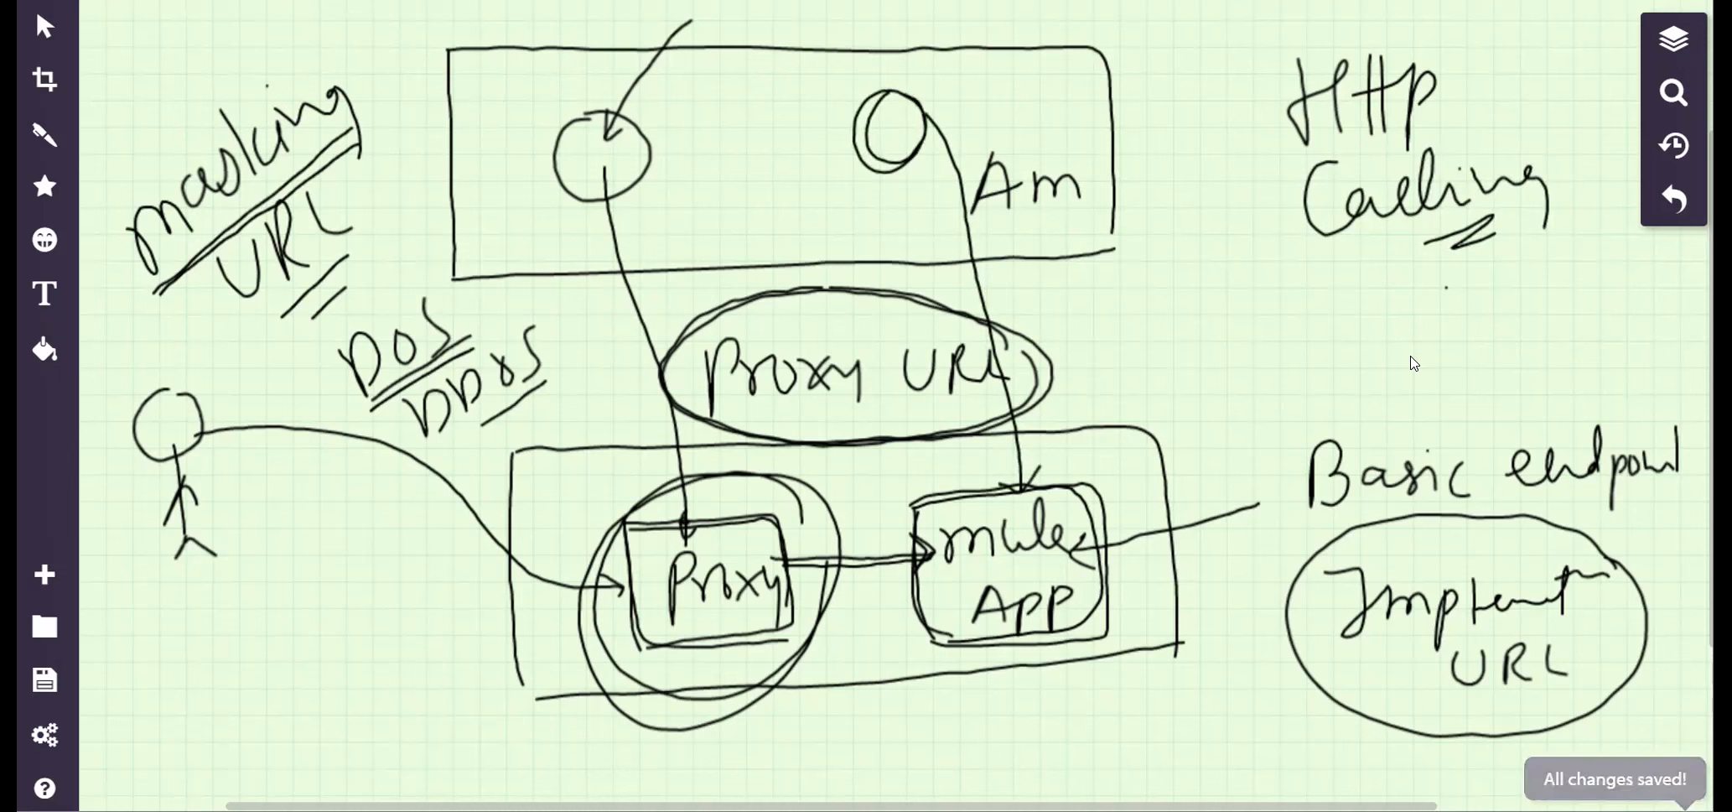
mouse_move(1094, 488)
mouse_down()
mouse_move(1081, 505)
mouse_move(1213, 368)
mouse_move(1116, 501)
mouse_up()
Handwrite "0.1 vCore" and "500 MB" at the tail of the diagonal arrow pointing to mule App.
mouse_move(1263, 295)
mouse_down()
mouse_move(1248, 317)
mouse_move(1263, 295)
mouse_move(1306, 329)
mouse_move(1365, 291)
mouse_move(1380, 316)
mouse_move(1463, 294)
mouse_up()
click(1284, 315)
mouse_move(1308, 353)
mouse_down()
mouse_move(1313, 406)
mouse_move(1339, 344)
mouse_move(1370, 391)
mouse_up()
mouse_move(1408, 356)
mouse_down()
mouse_move(1407, 377)
mouse_move(1459, 351)
mouse_move(1483, 360)
mouse_up()
drag(1491, 312, 1496, 356)
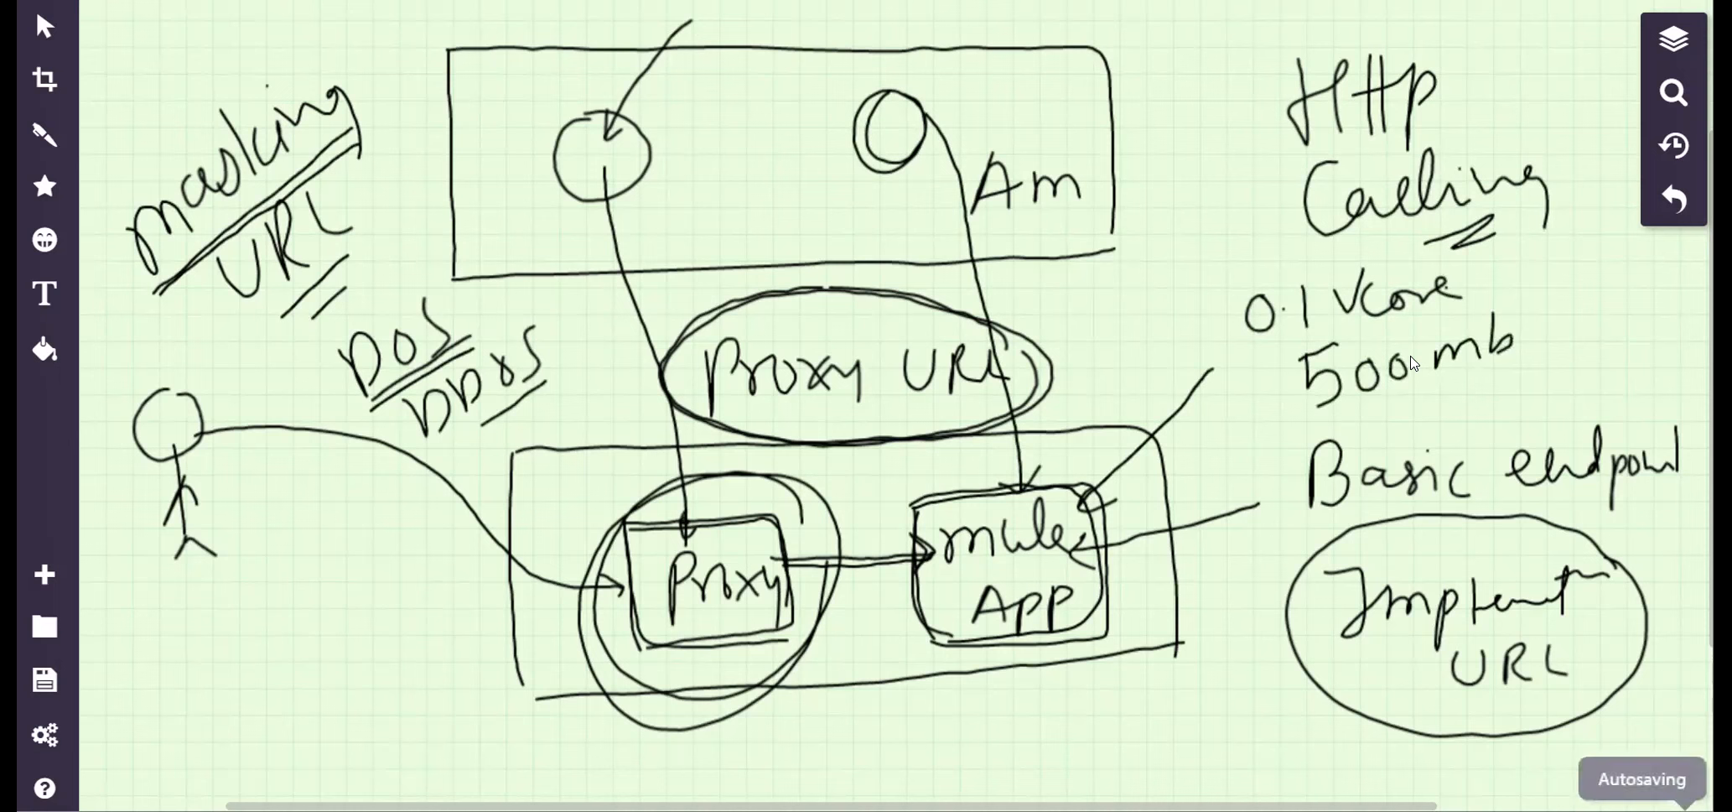
mouse_move(1486, 320)
mouse_down()
mouse_move(1511, 346)
mouse_move(1432, 336)
mouse_move(1454, 358)
mouse_move(1480, 352)
mouse_up()
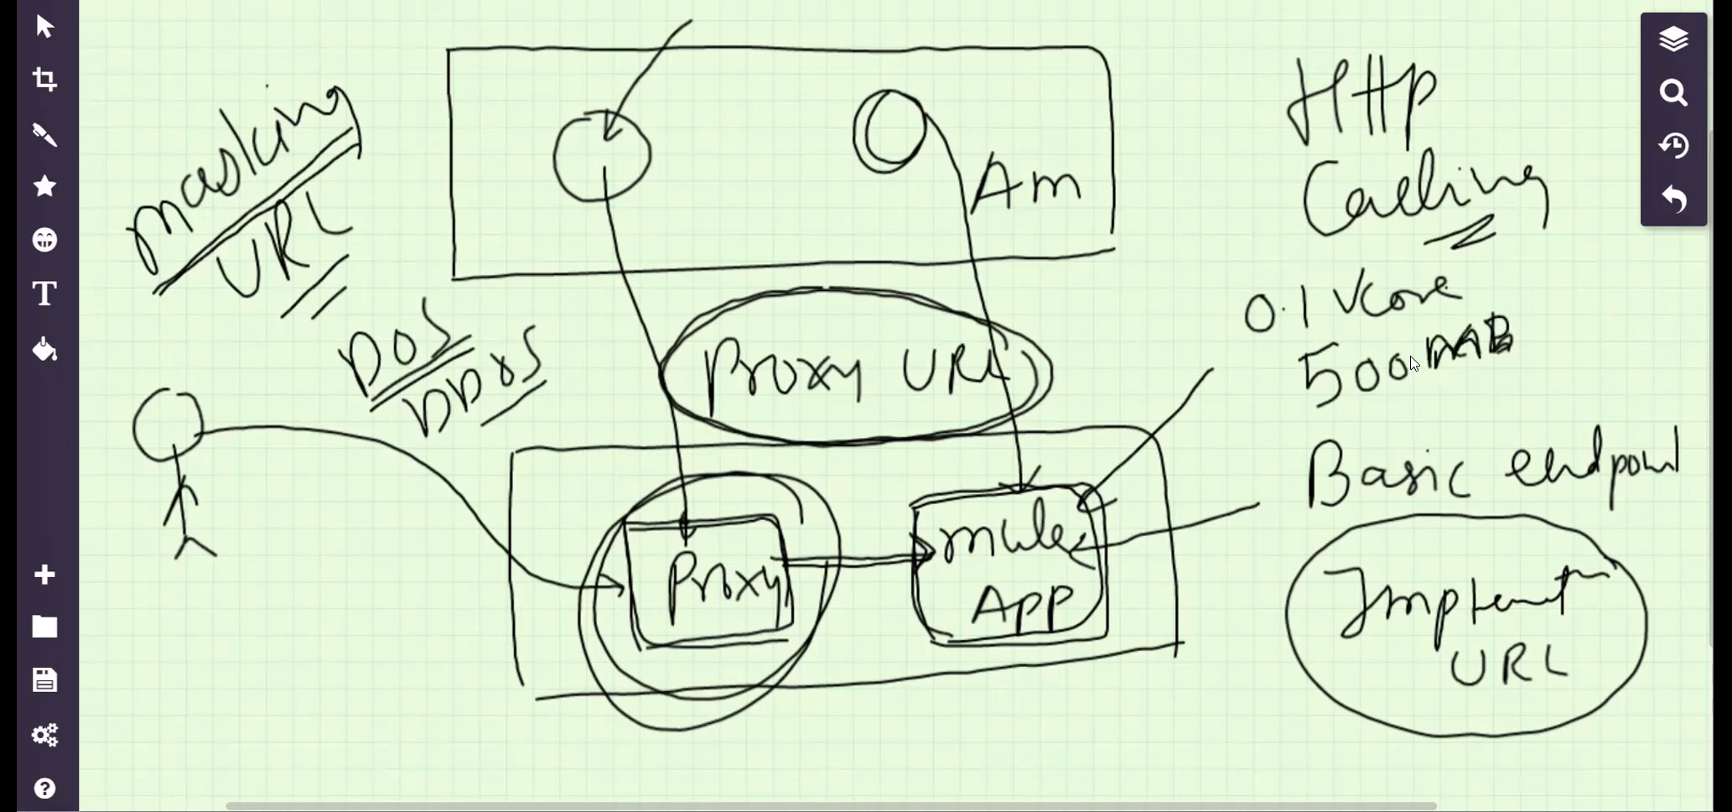
Write "300MB" and "250MB" below the lower box's right corner and draw a frame around the HTTP Caching note.
mouse_move(1099, 694)
mouse_down()
mouse_move(1125, 731)
mouse_move(1153, 709)
mouse_move(1248, 711)
mouse_move(1261, 688)
mouse_move(1282, 714)
mouse_up()
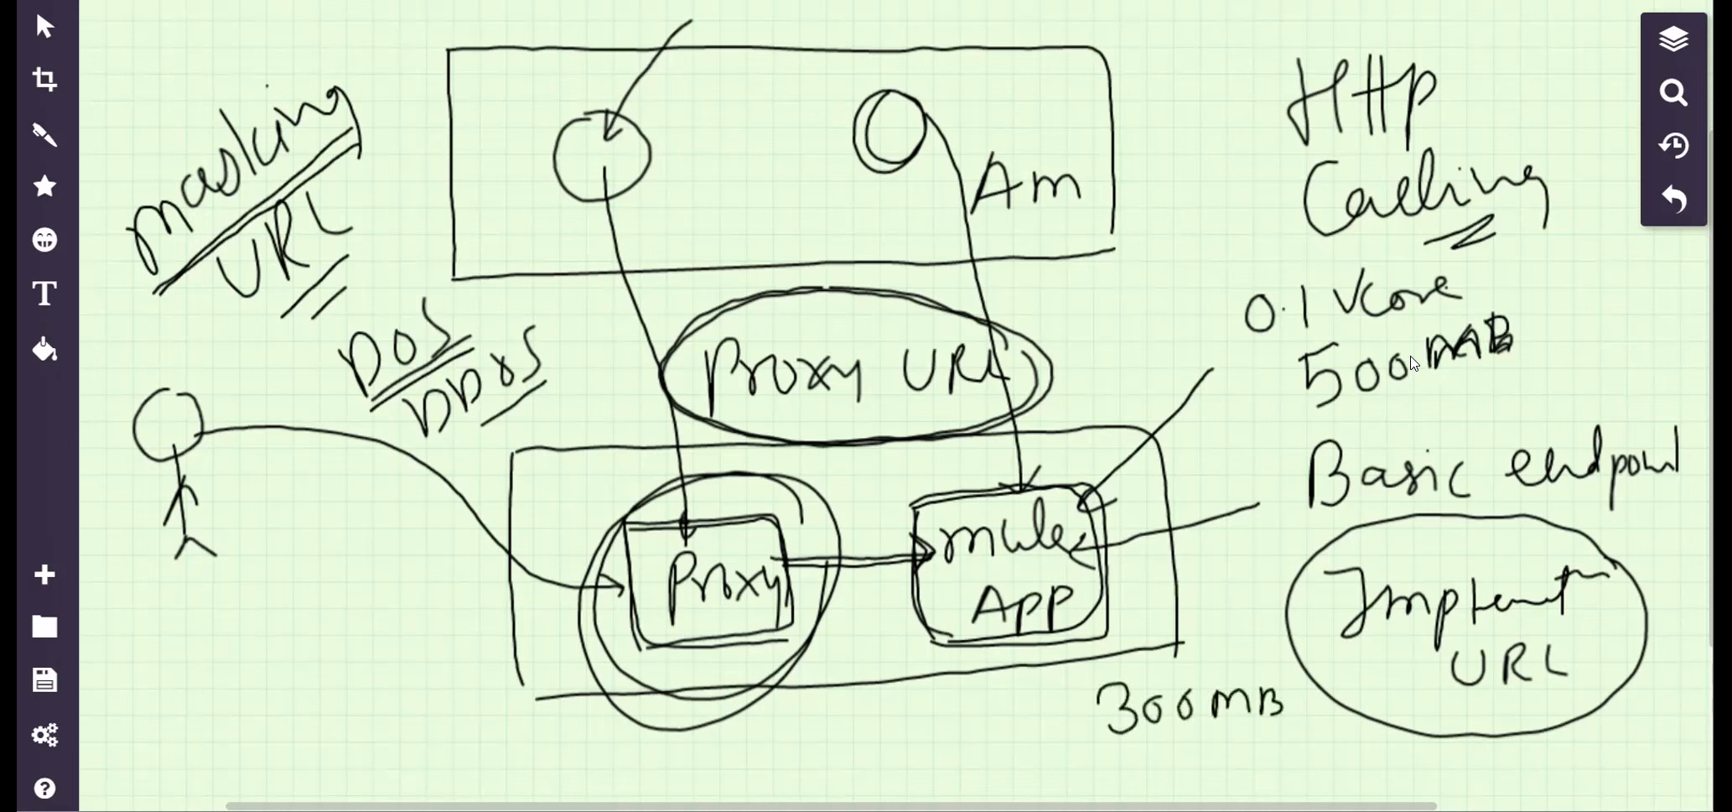
mouse_move(1276, 43)
mouse_down()
mouse_move(1278, 124)
mouse_move(1340, 266)
mouse_move(1400, 31)
mouse_move(1603, 164)
mouse_move(1464, 245)
mouse_move(1313, 267)
mouse_up()
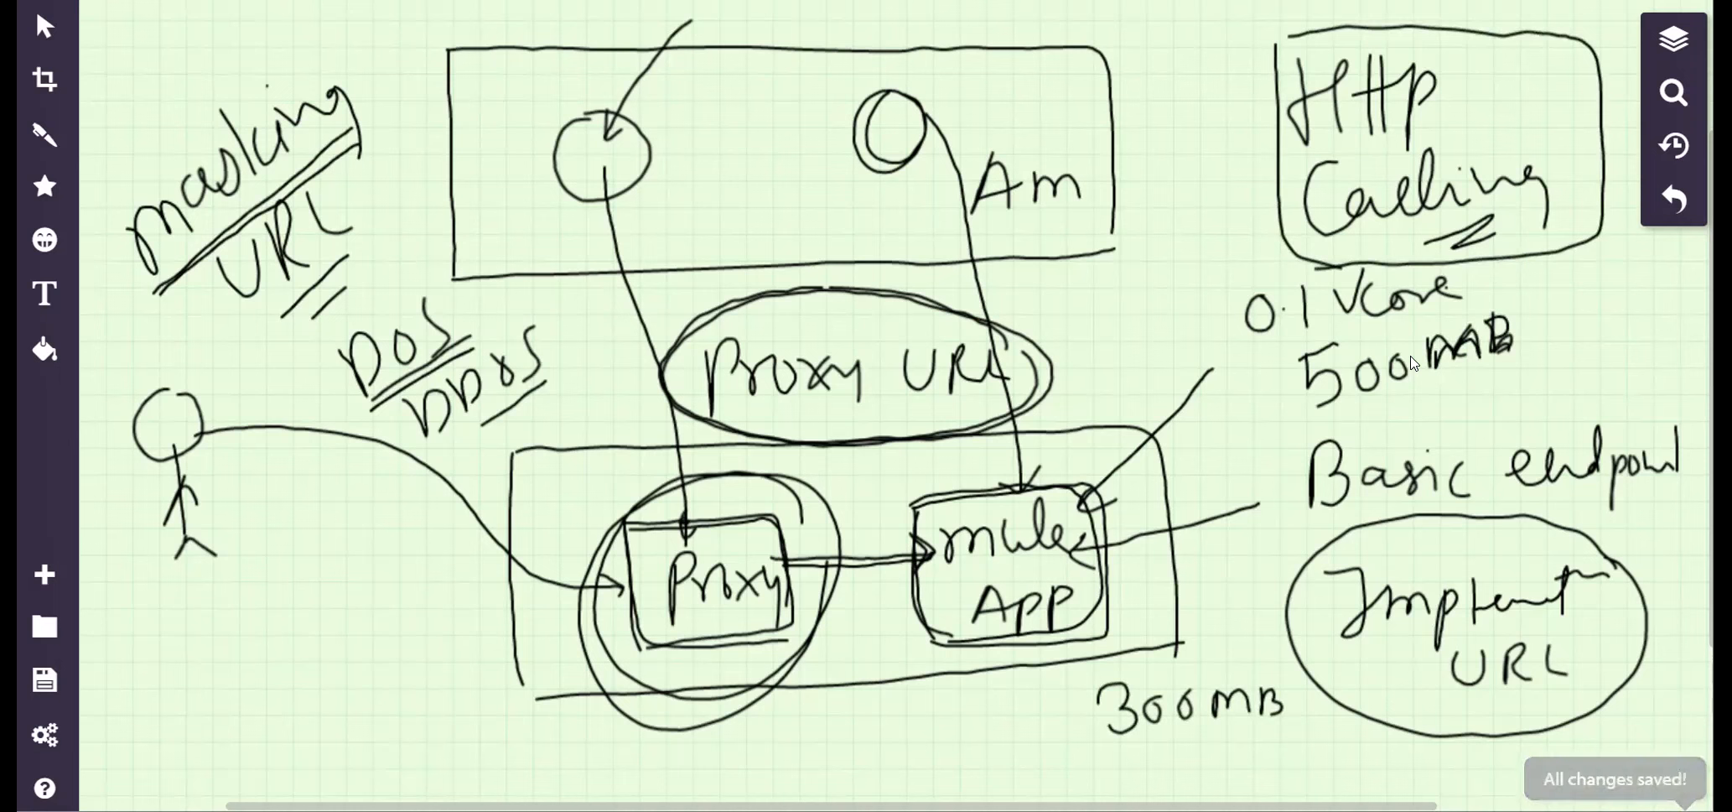
mouse_move(1100, 758)
mouse_down()
mouse_move(1105, 784)
mouse_move(1142, 781)
mouse_up()
mouse_move(1164, 748)
mouse_down()
mouse_move(1156, 773)
mouse_move(1185, 746)
mouse_move(1260, 764)
mouse_up()
drag(1275, 735, 1274, 763)
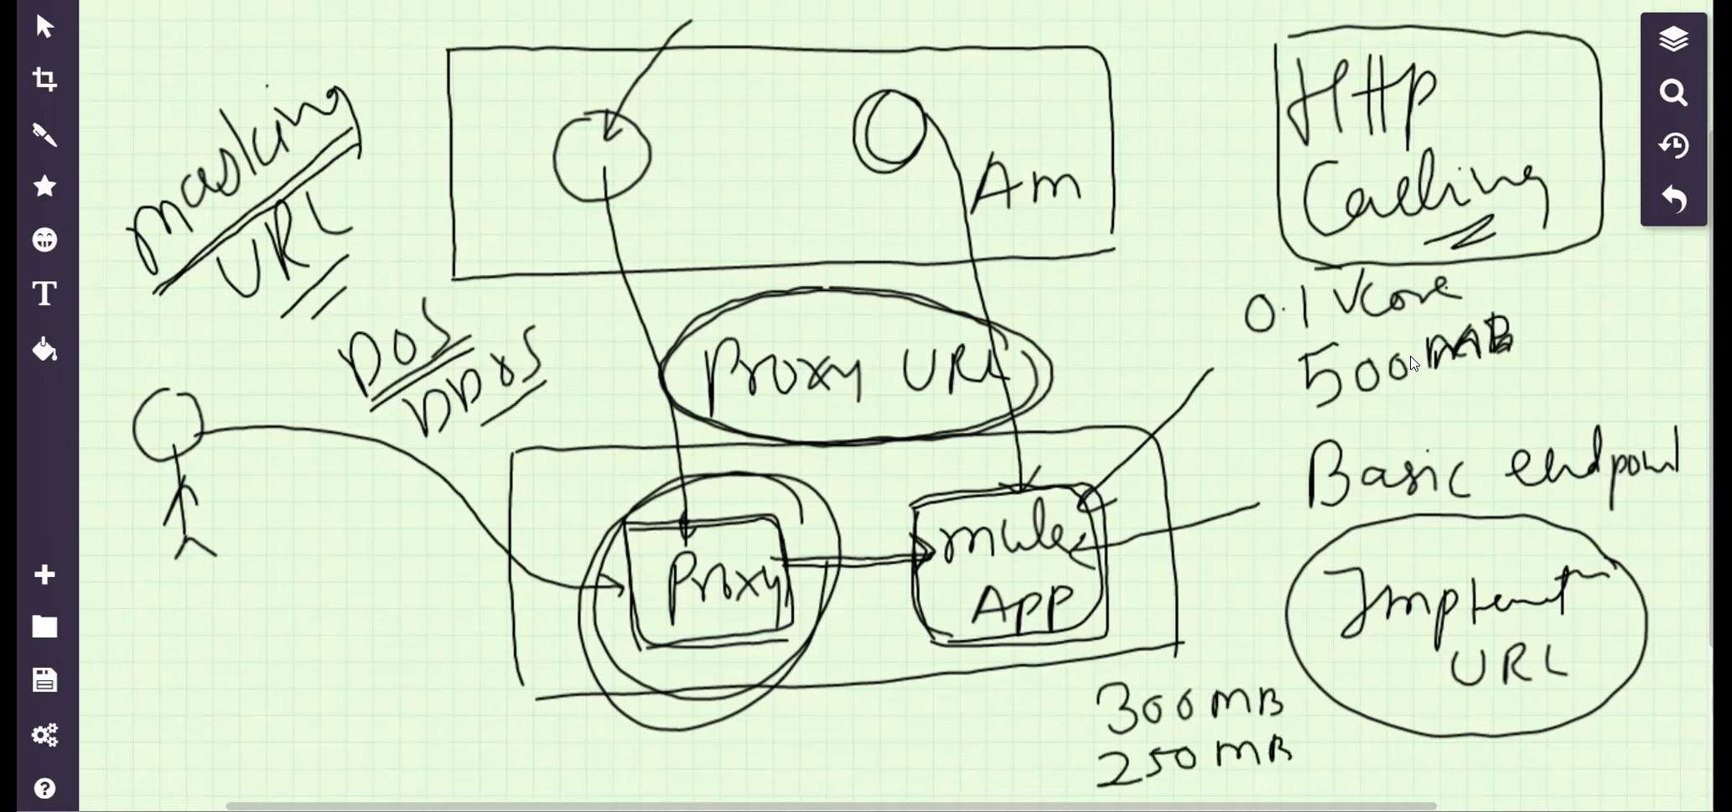
Retrace and cross out the mule App box, and retrace the Proxy box with its arrow from the Am circle.
mouse_move(921, 507)
mouse_down()
mouse_move(980, 493)
mouse_move(1105, 550)
mouse_move(1102, 628)
mouse_move(915, 575)
mouse_move(1088, 649)
mouse_move(1111, 637)
mouse_up()
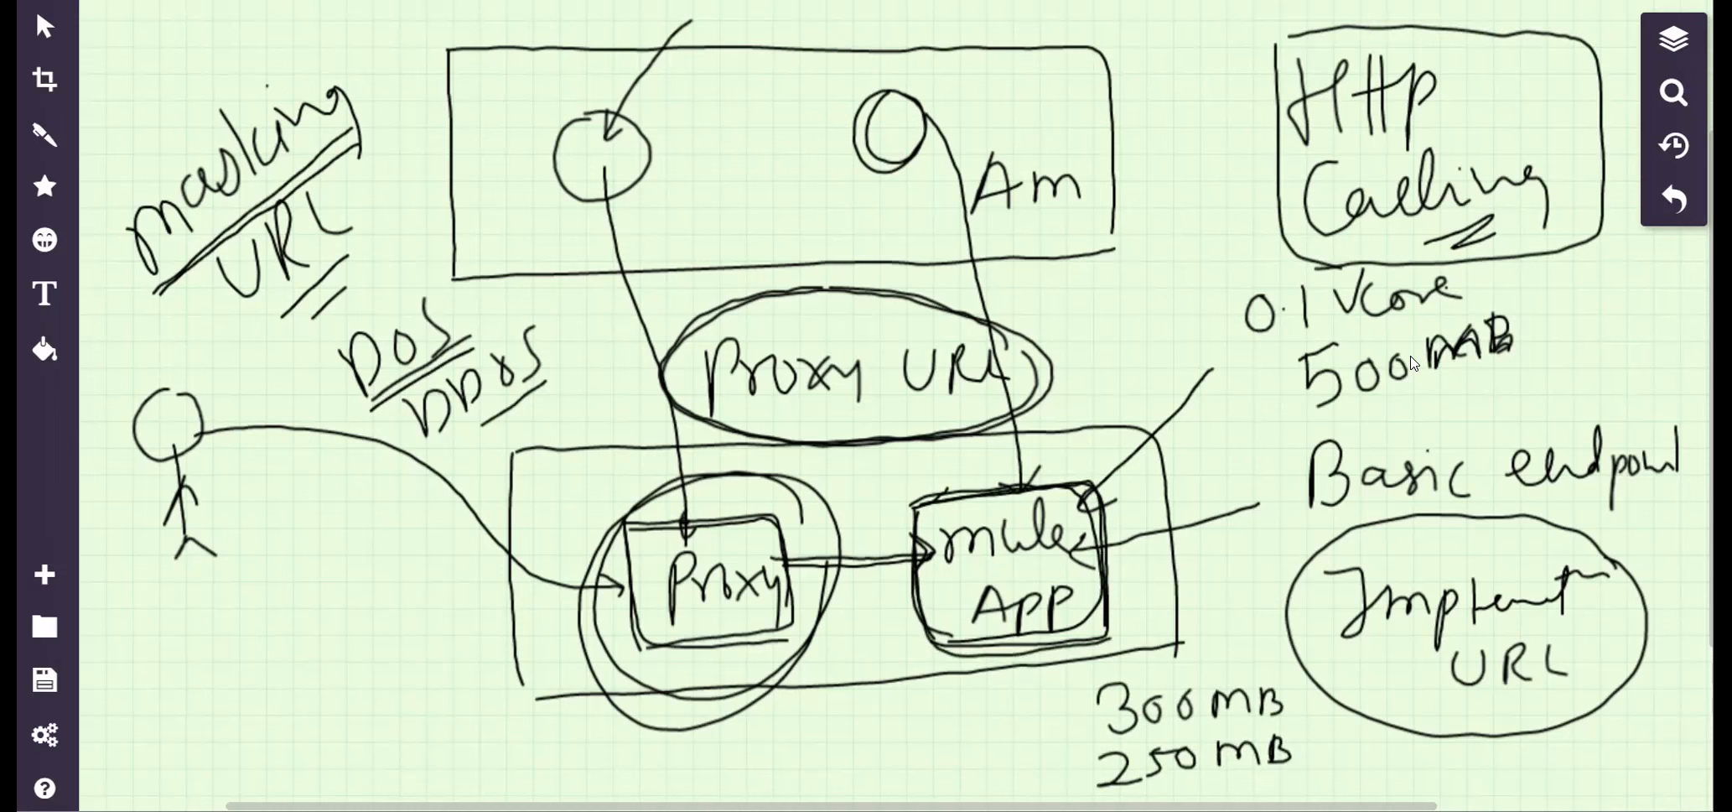
drag(934, 468, 1130, 646)
drag(1108, 454, 925, 661)
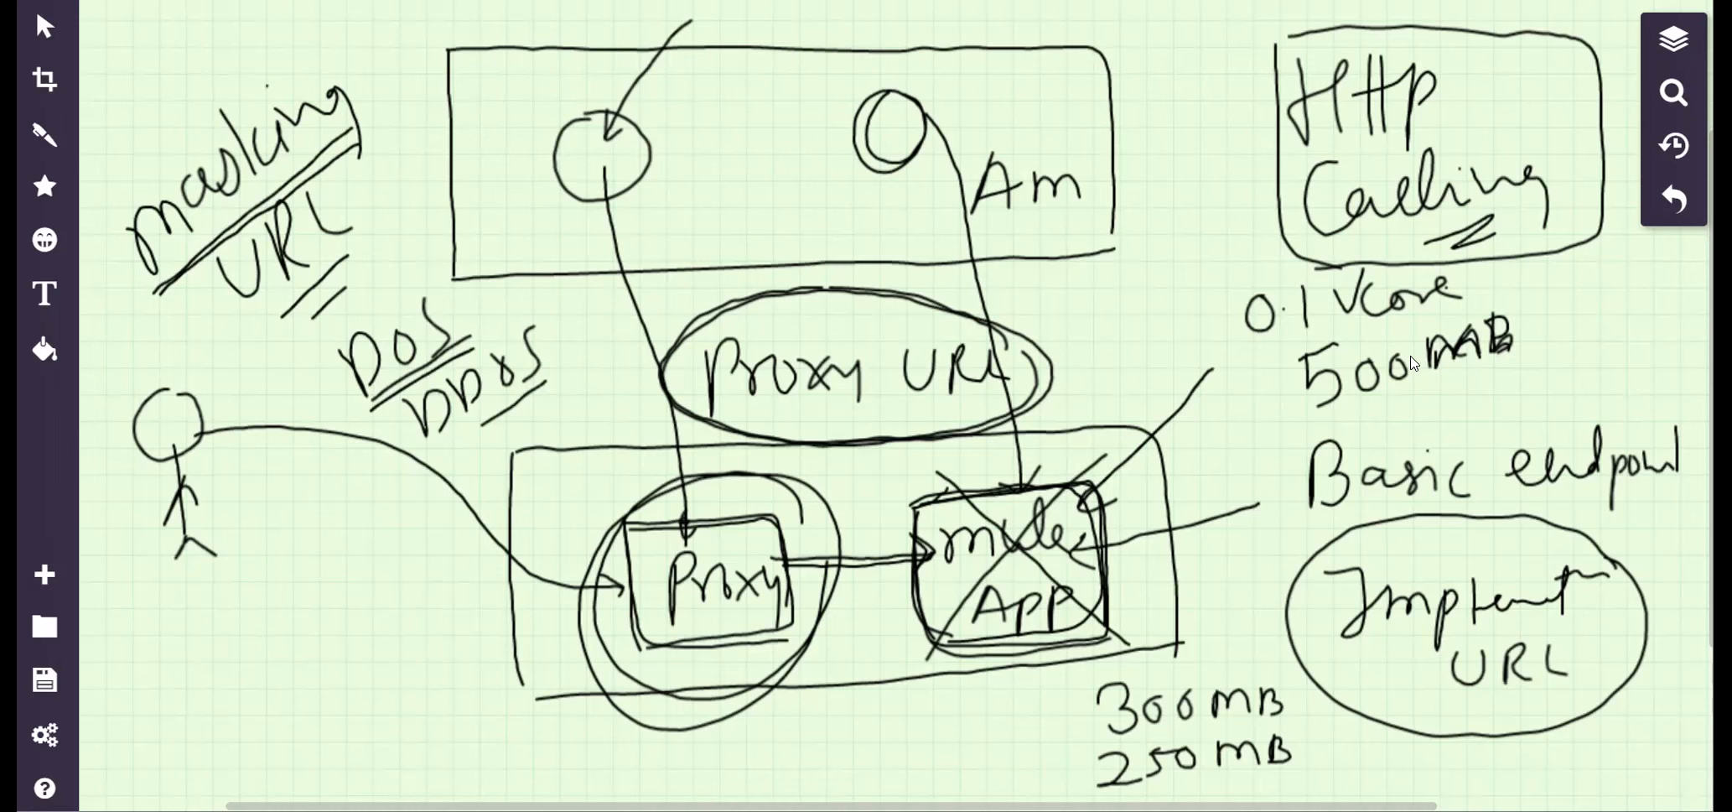
drag(604, 168, 687, 536)
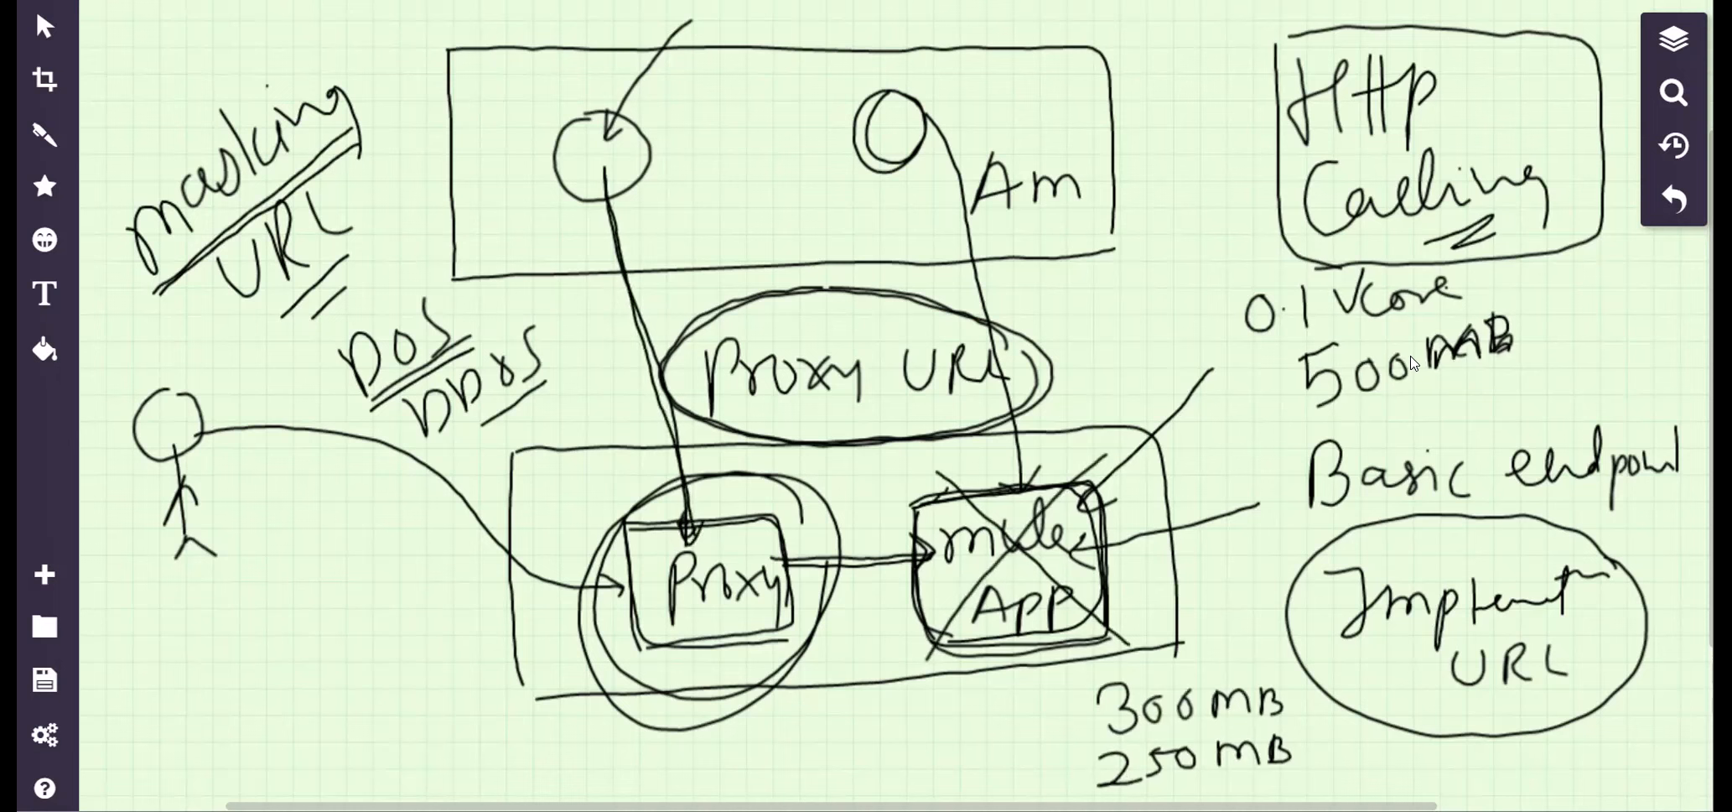
mouse_move(639, 527)
mouse_down()
mouse_move(786, 541)
mouse_move(780, 627)
mouse_move(706, 645)
mouse_move(799, 637)
mouse_up()
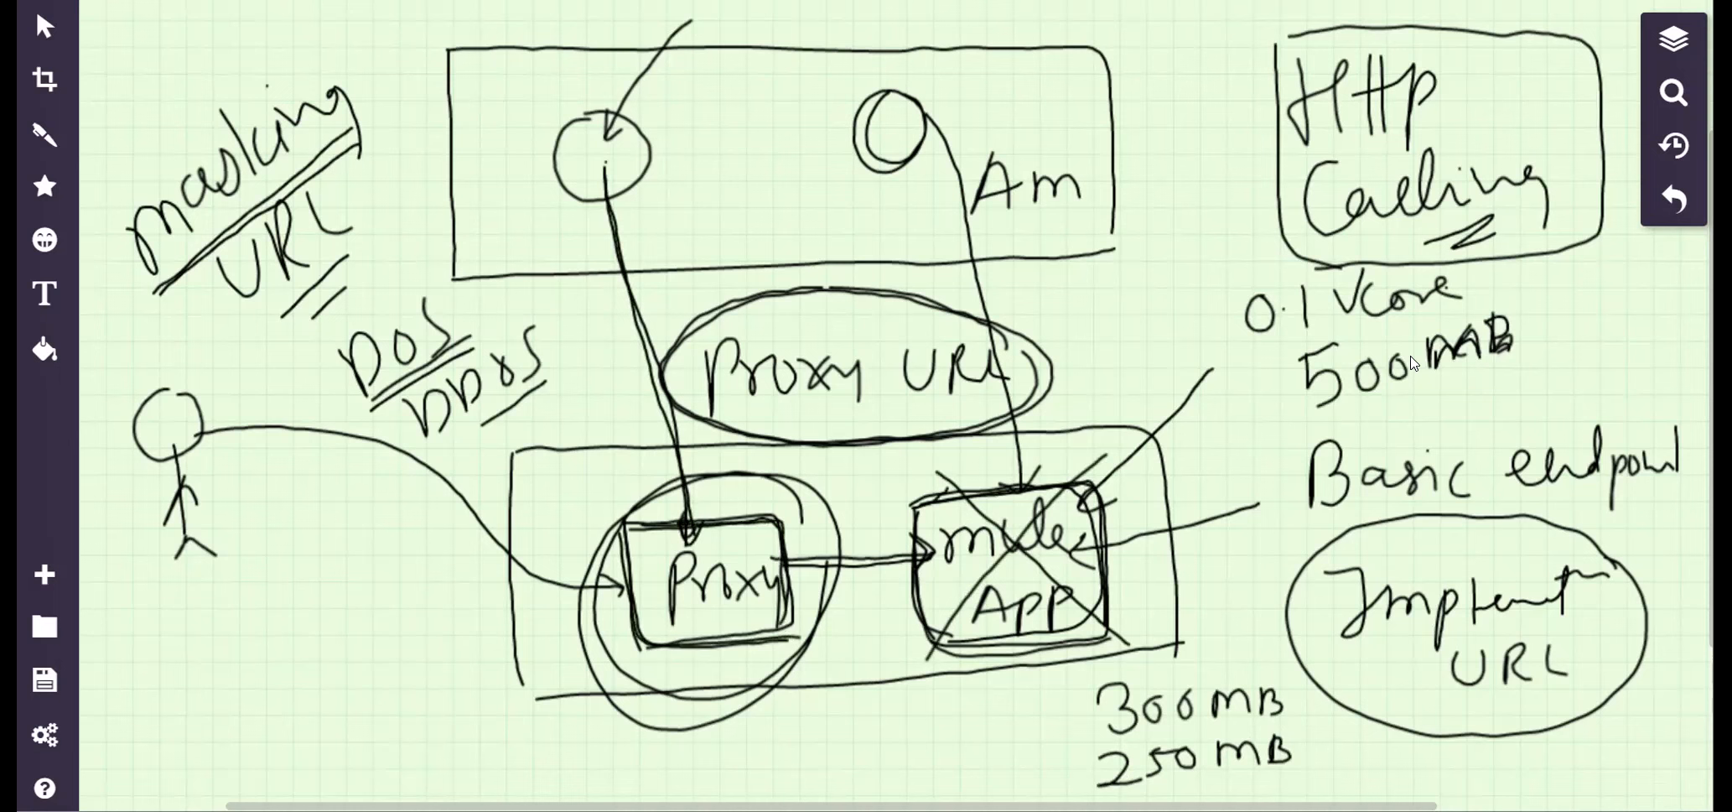
Point an arrow at the 250MB note, write and underline "250MB" left of the Proxy box, and retrace the mule App outline.
drag(1353, 738, 1306, 750)
mouse_move(1331, 723)
mouse_down()
mouse_move(1309, 747)
mouse_move(1323, 757)
mouse_up()
mouse_move(369, 633)
mouse_down()
mouse_move(357, 676)
mouse_move(425, 671)
mouse_up()
drag(423, 624, 409, 673)
drag(428, 624, 561, 641)
drag(395, 711, 553, 662)
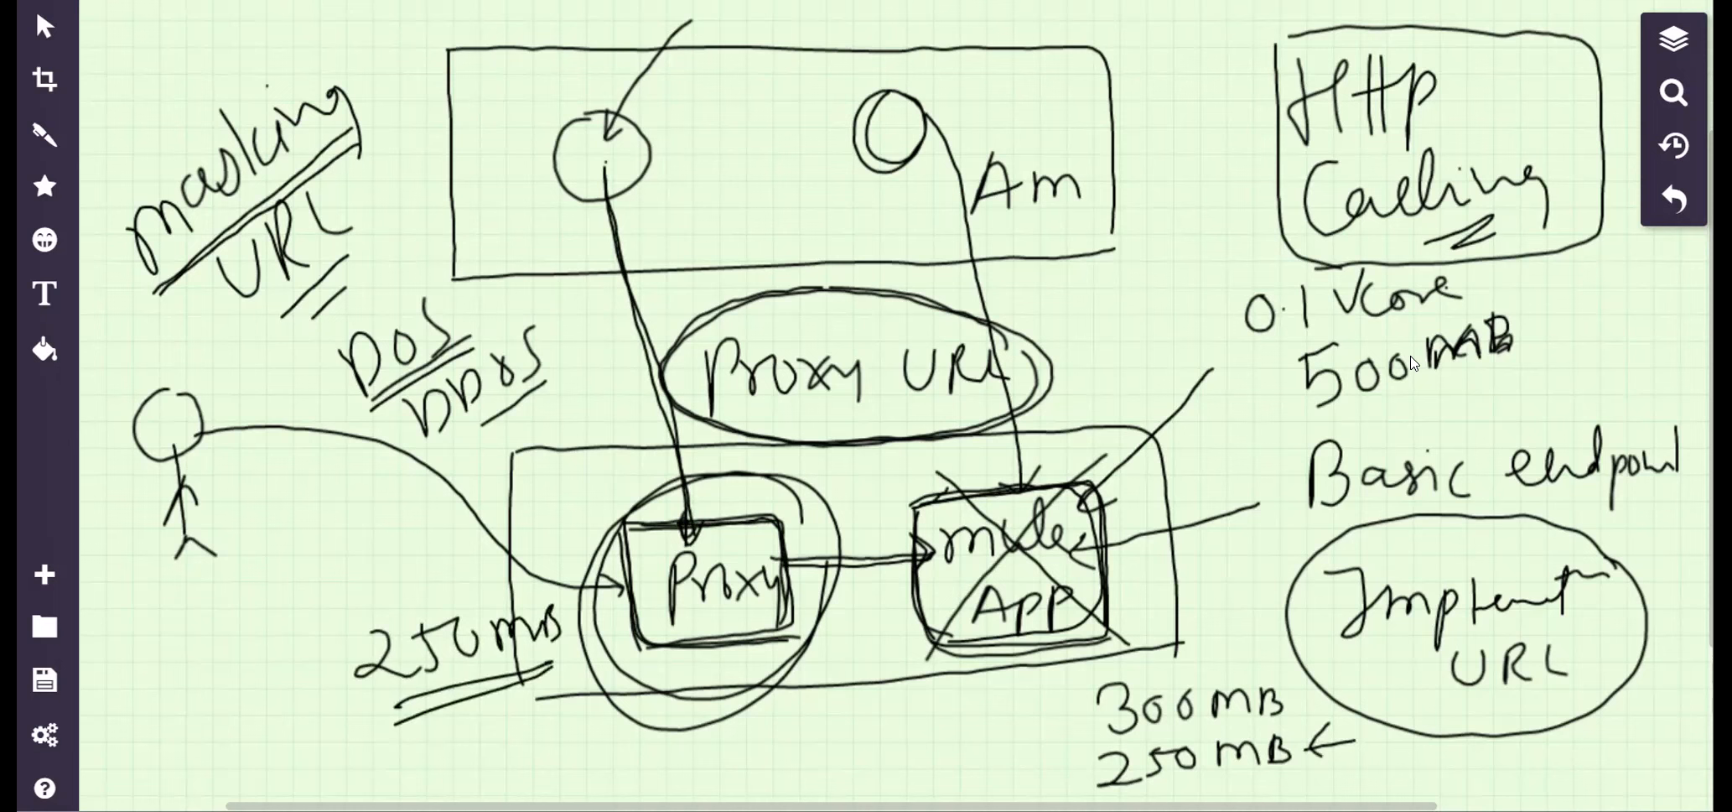
mouse_move(928, 506)
mouse_down()
mouse_move(1083, 491)
mouse_move(1109, 602)
mouse_up()
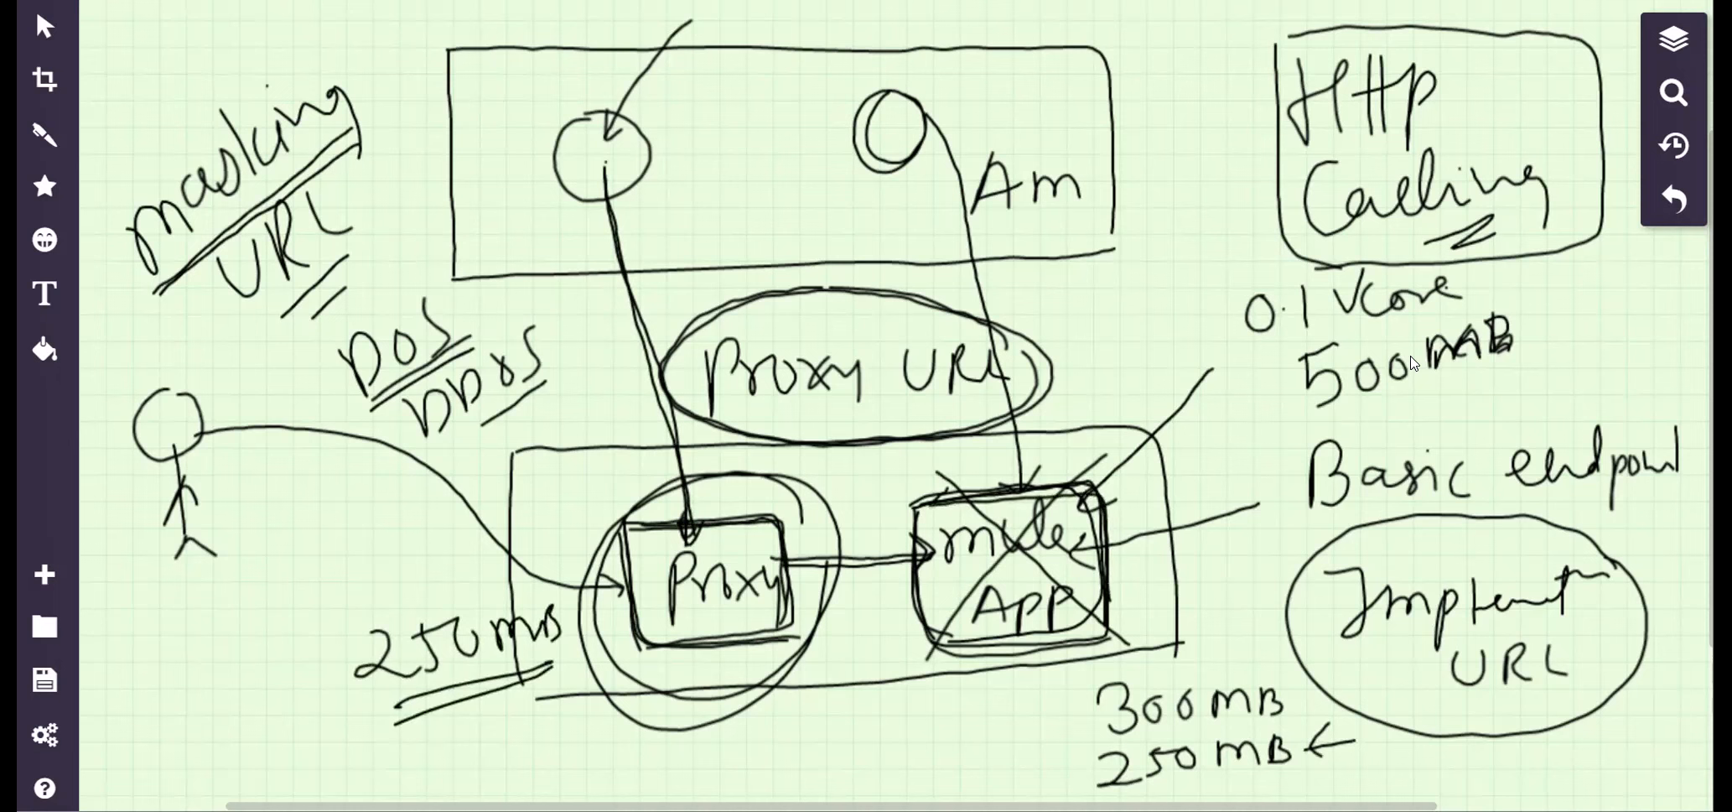
Frame the 300MB note with an arrow to the mule App box, and frame the 250MB note with an arrow to the Proxy box.
mouse_move(912, 518)
mouse_down()
mouse_move(973, 648)
mouse_move(1094, 638)
mouse_move(1128, 748)
mouse_up()
mouse_move(1077, 679)
mouse_down()
mouse_move(1250, 671)
mouse_move(1314, 719)
mouse_move(1091, 744)
mouse_up()
mouse_move(1211, 677)
mouse_down()
mouse_move(1249, 592)
mouse_move(1107, 563)
mouse_move(1147, 595)
mouse_up()
mouse_move(331, 625)
mouse_down()
mouse_move(373, 720)
mouse_move(521, 577)
mouse_up()
mouse_move(516, 579)
mouse_down()
mouse_move(571, 663)
mouse_move(445, 696)
mouse_up()
mouse_move(440, 616)
mouse_down()
mouse_move(620, 537)
mouse_move(657, 549)
mouse_up()
mouse_move(646, 523)
mouse_down()
mouse_move(655, 542)
mouse_move(631, 549)
mouse_up()
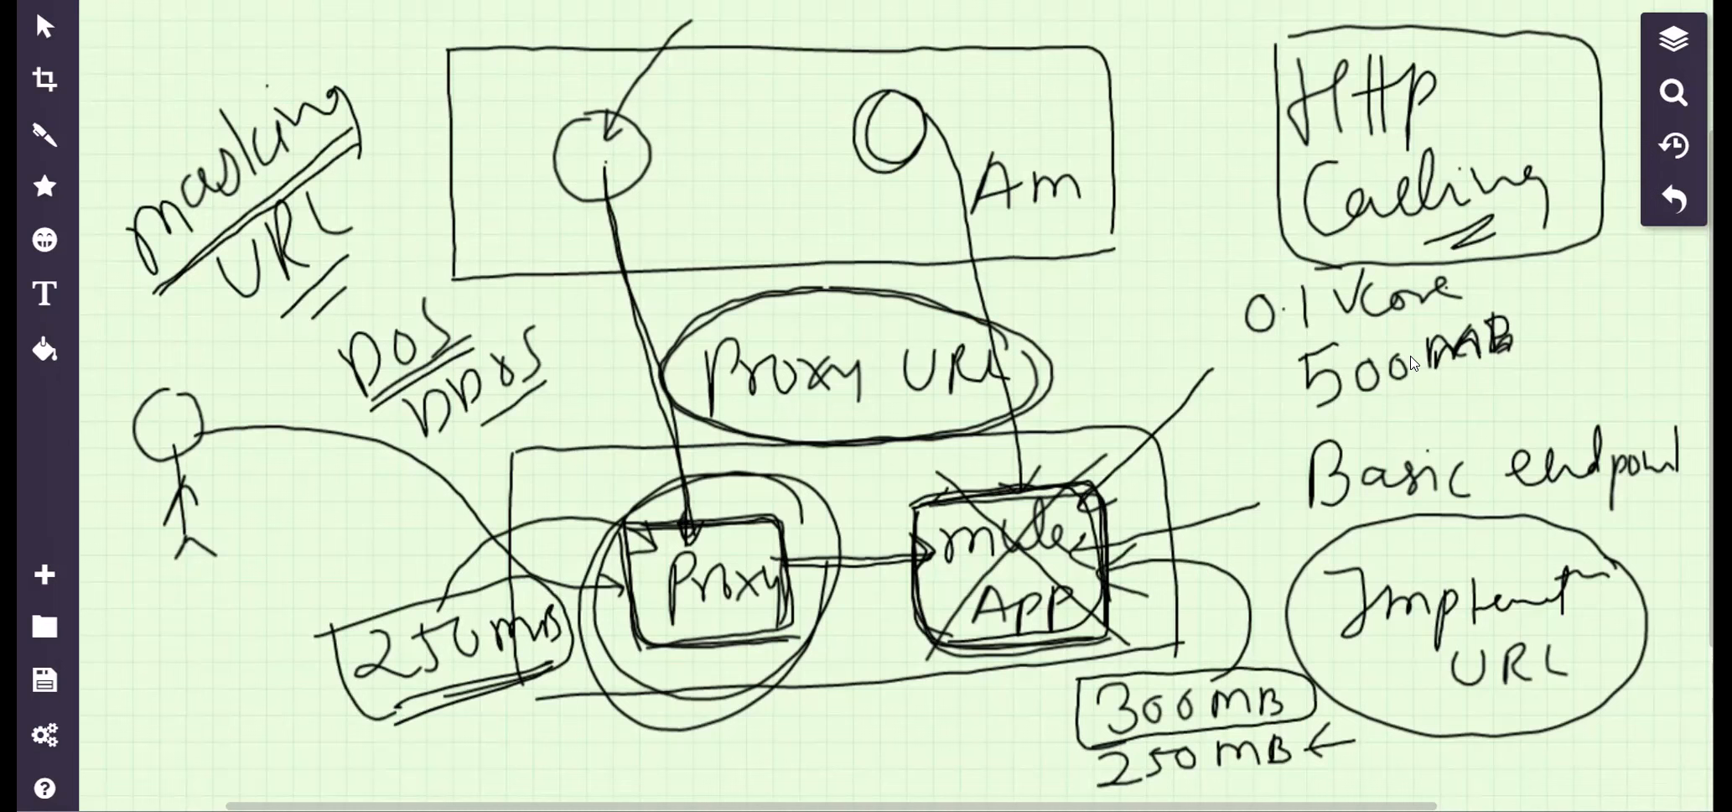
Number the masking URL note 1 and HTTP Caching 2, add a circled 3 with "Non mule API", and retrace the Proxy box.
drag(166, 84, 181, 138)
mouse_move(172, 54)
mouse_down()
mouse_move(212, 118)
mouse_move(176, 51)
mouse_up()
mouse_move(1201, 109)
mouse_down()
mouse_move(1229, 107)
mouse_move(1266, 141)
mouse_up()
drag(1234, 71, 1270, 92)
mouse_move(112, 664)
mouse_down()
mouse_move(117, 647)
mouse_move(157, 694)
mouse_move(117, 699)
mouse_up()
mouse_move(147, 611)
mouse_down()
mouse_move(99, 687)
mouse_move(147, 613)
mouse_move(239, 591)
mouse_move(331, 509)
mouse_up()
mouse_move(243, 660)
mouse_down()
mouse_move(327, 552)
mouse_move(368, 558)
mouse_move(390, 496)
mouse_up()
mouse_move(384, 555)
mouse_down()
mouse_move(419, 498)
mouse_move(451, 477)
mouse_move(469, 488)
mouse_up()
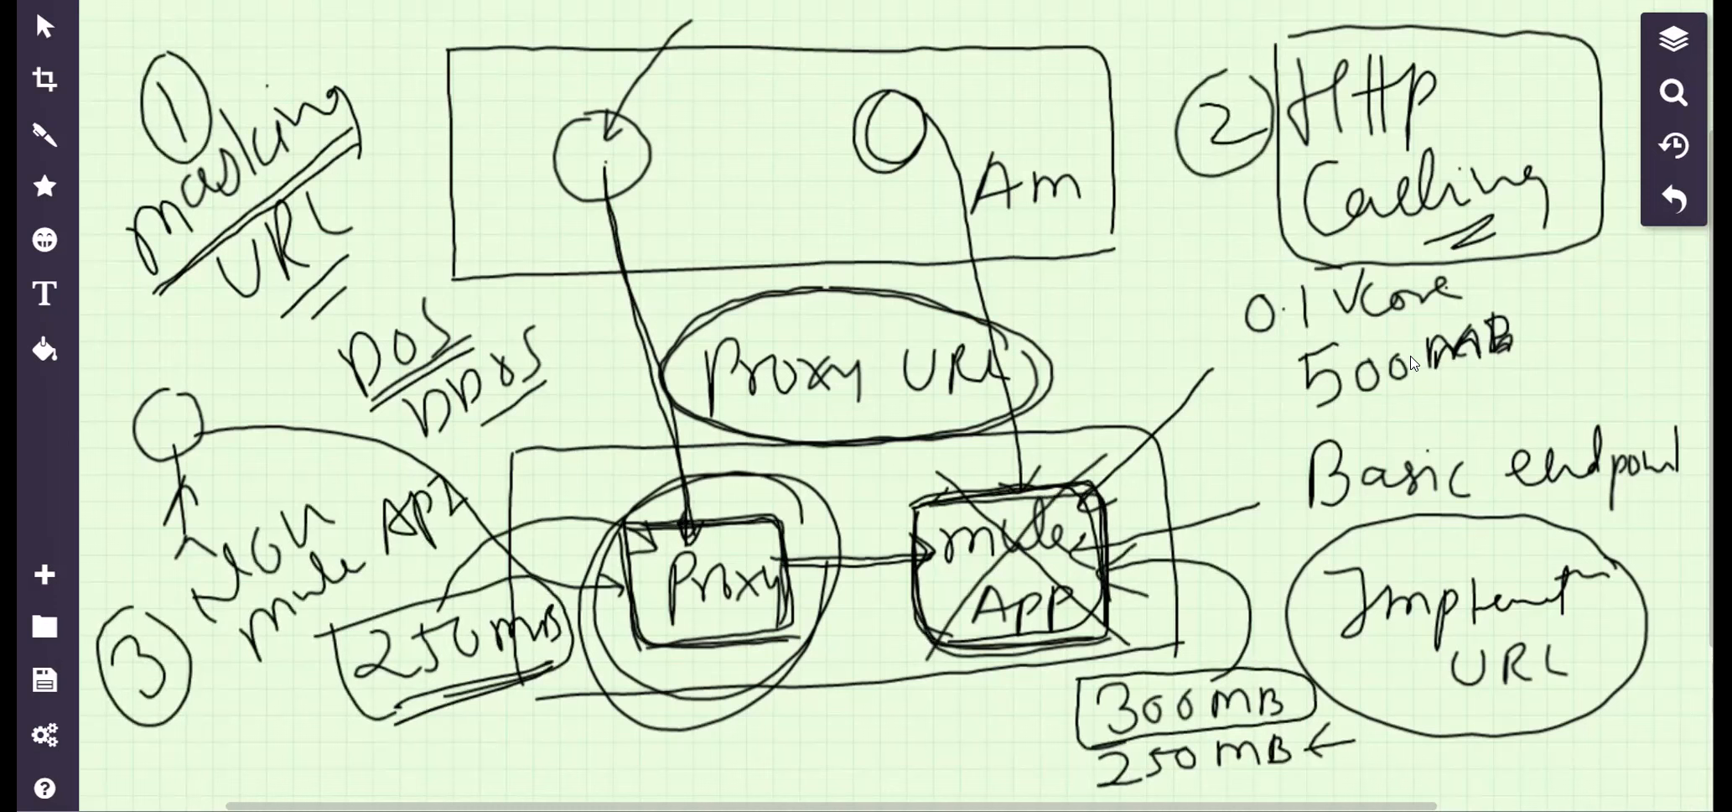
mouse_move(621, 535)
mouse_down()
mouse_move(749, 523)
mouse_move(786, 605)
mouse_up()
mouse_move(629, 539)
mouse_down()
mouse_move(729, 647)
mouse_move(809, 635)
mouse_up()
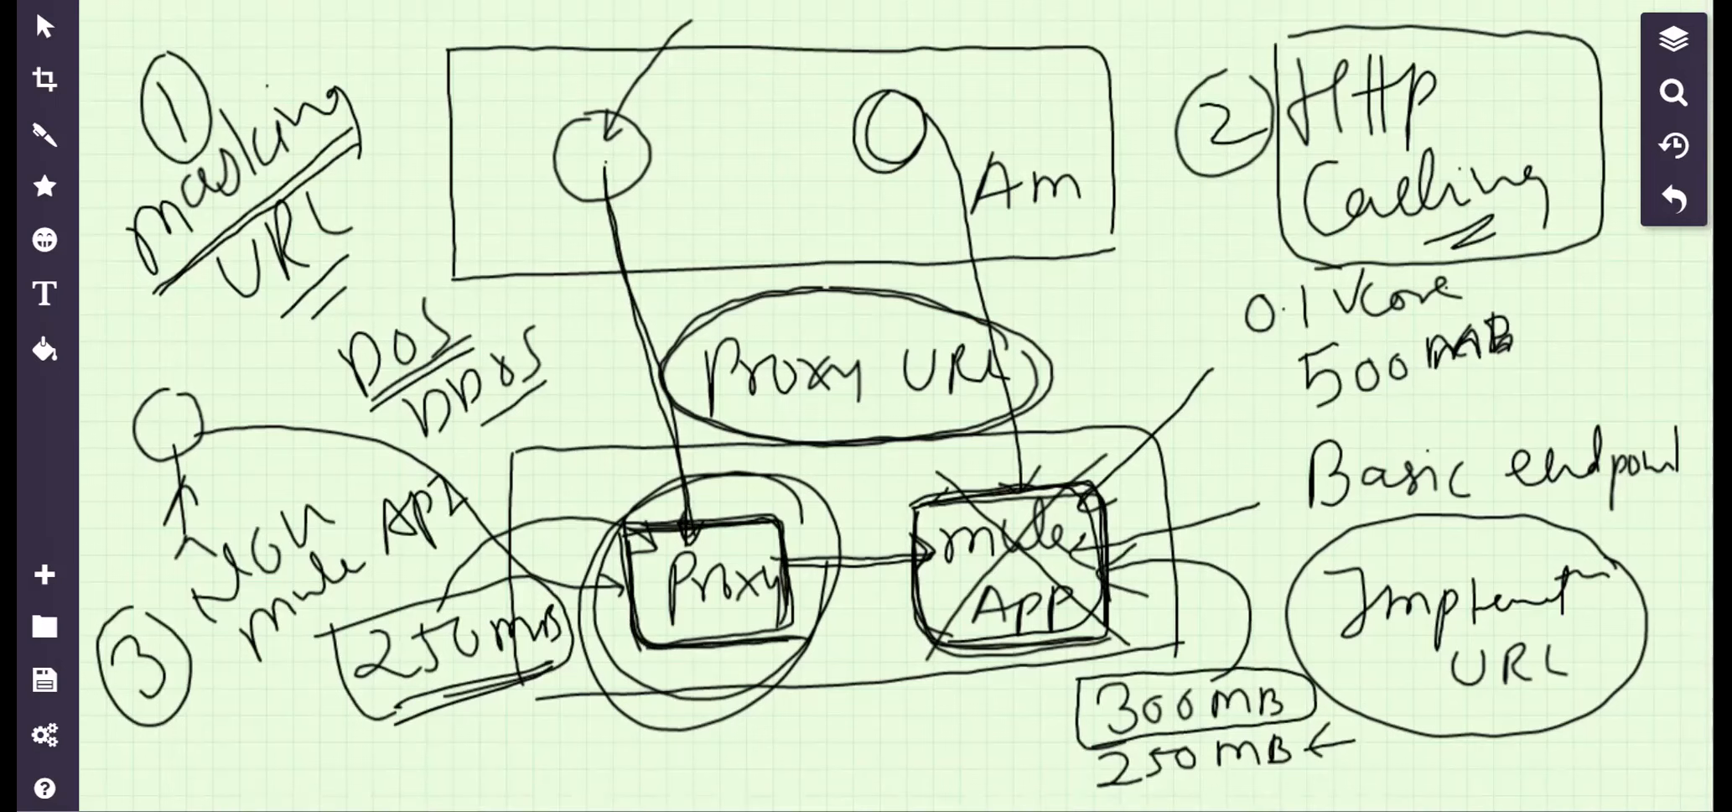
Open reqres.in in a new browser tab.
key(ctrl+t)
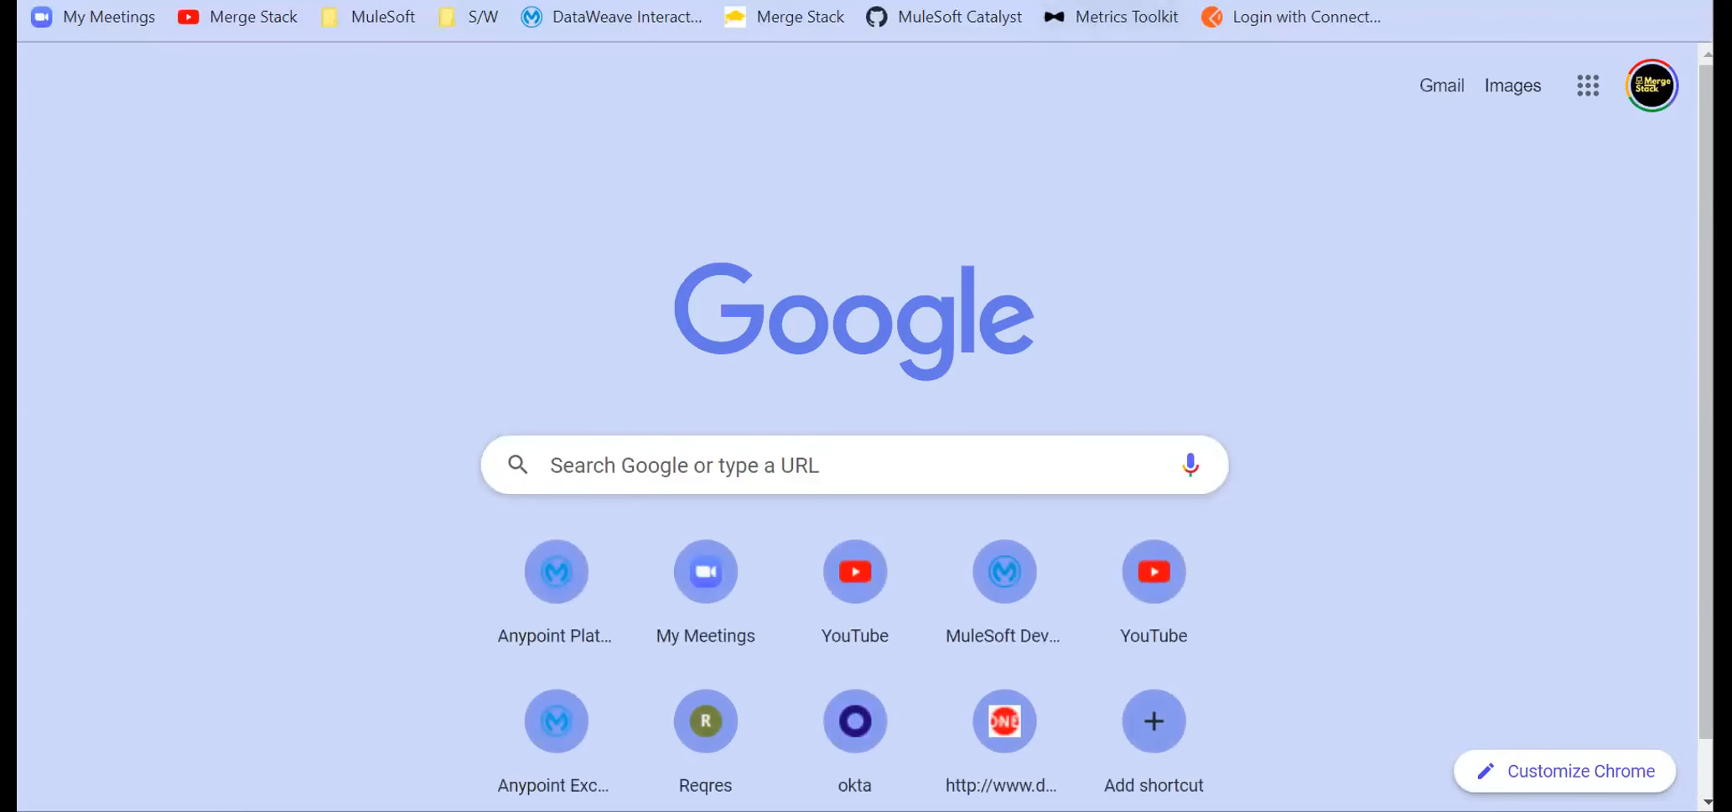
text(req)
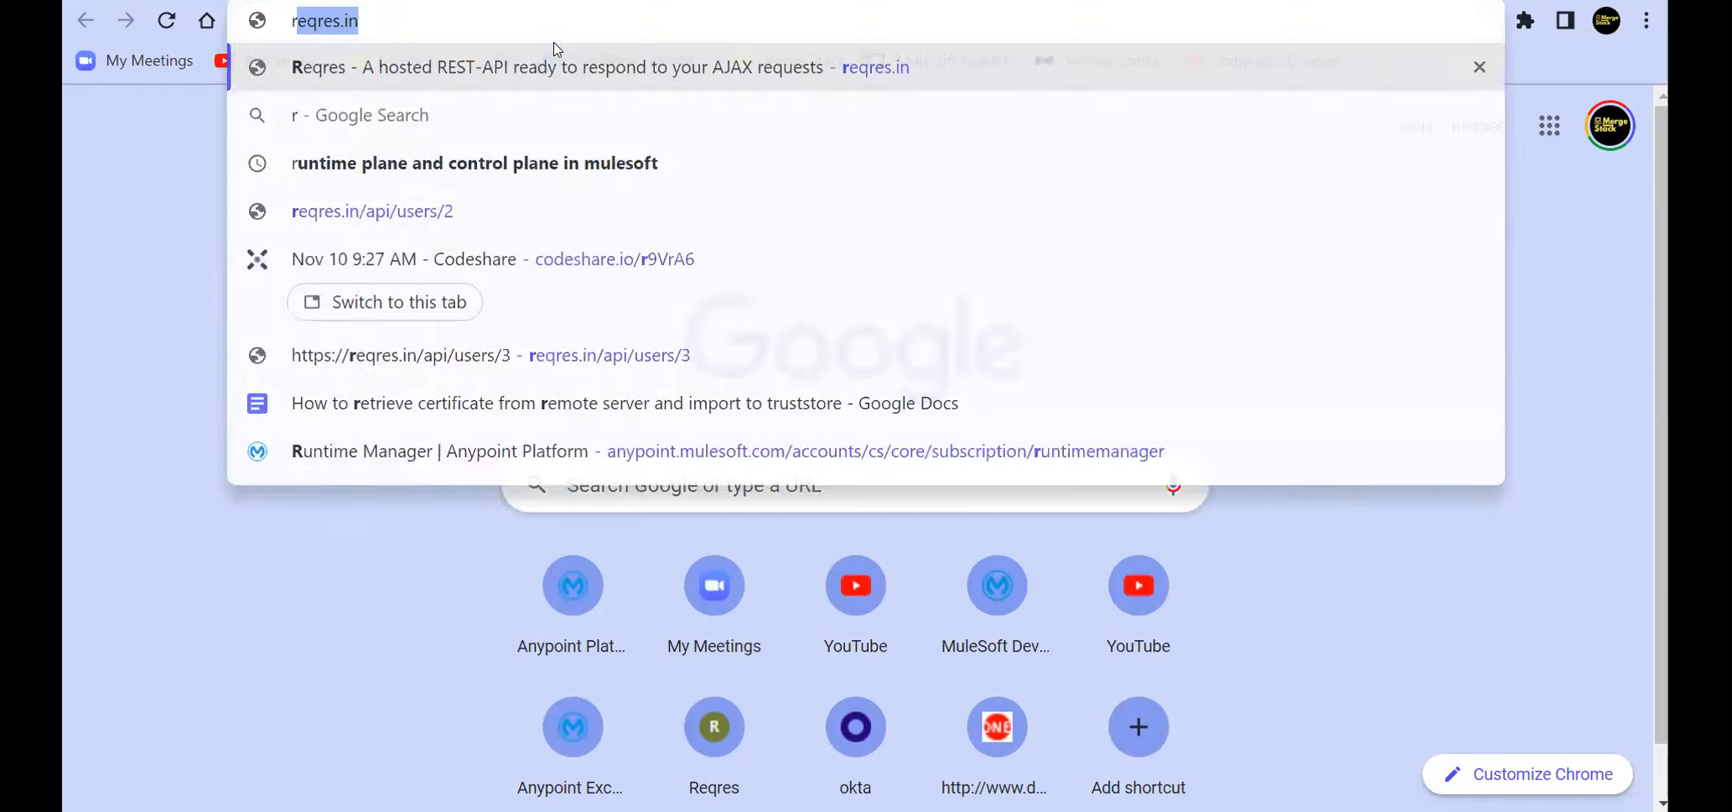
key(Return)
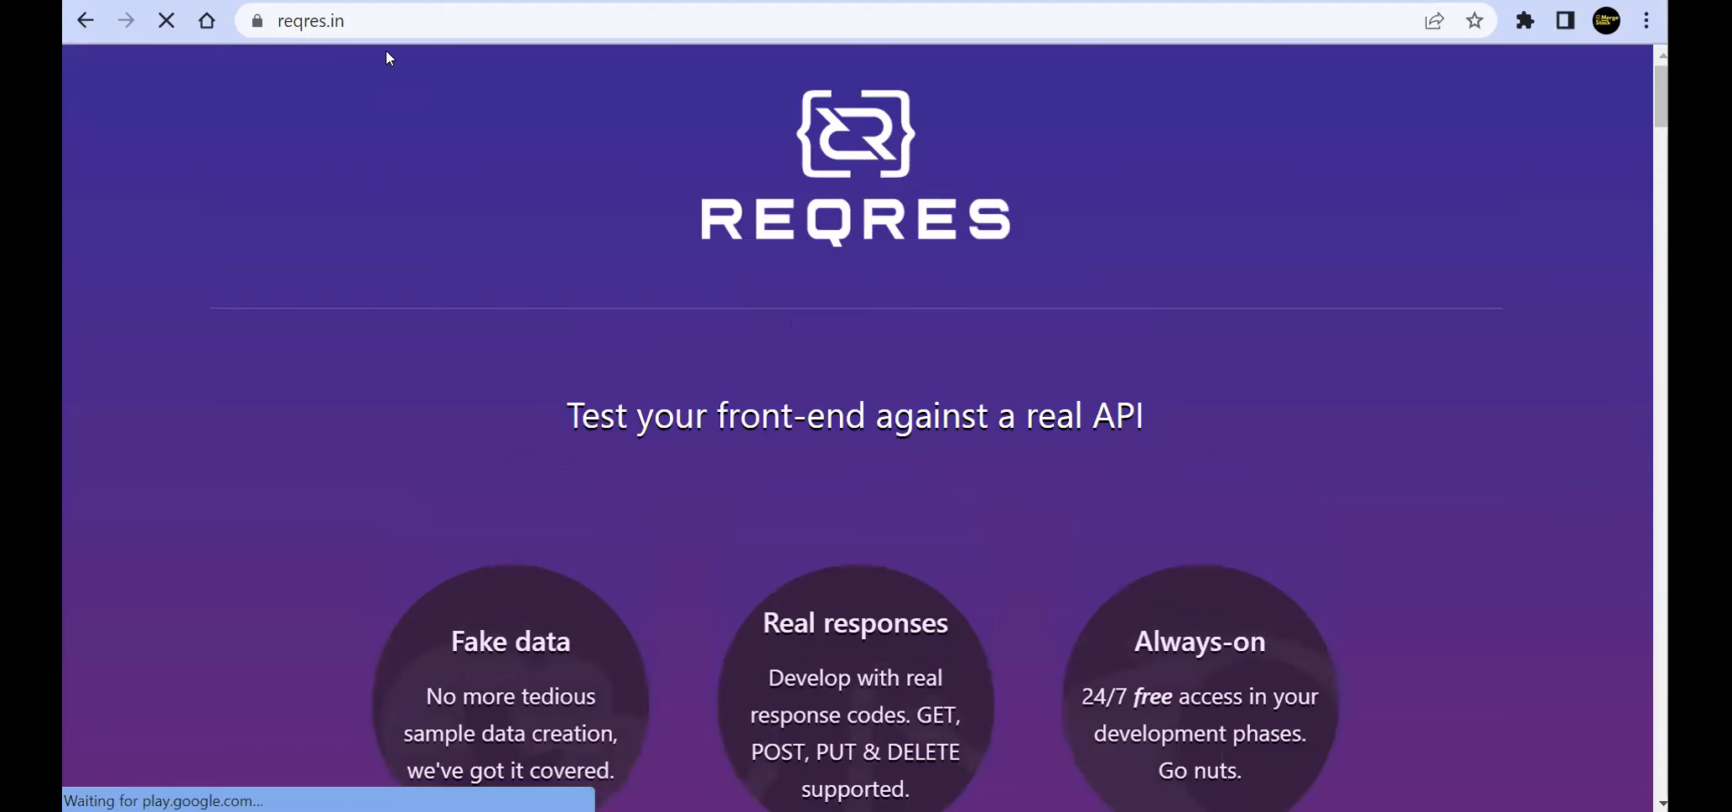
Try to load jsonplaceholder.typicode.com/users/2 in place of the Reqres page.
click(387, 20)
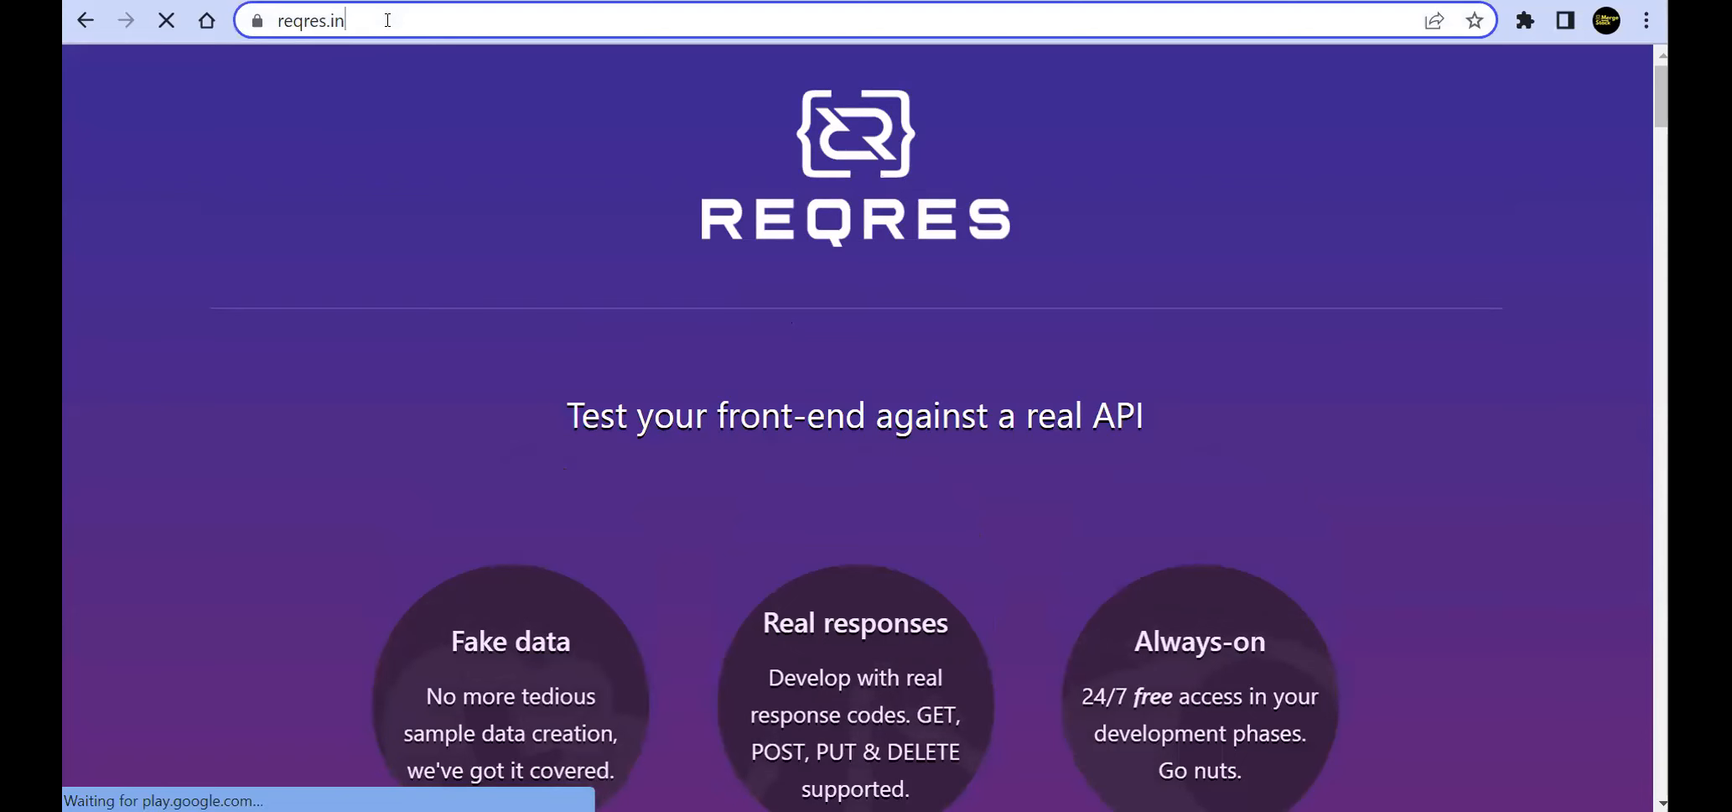
key(ctrl+a)
text(json)
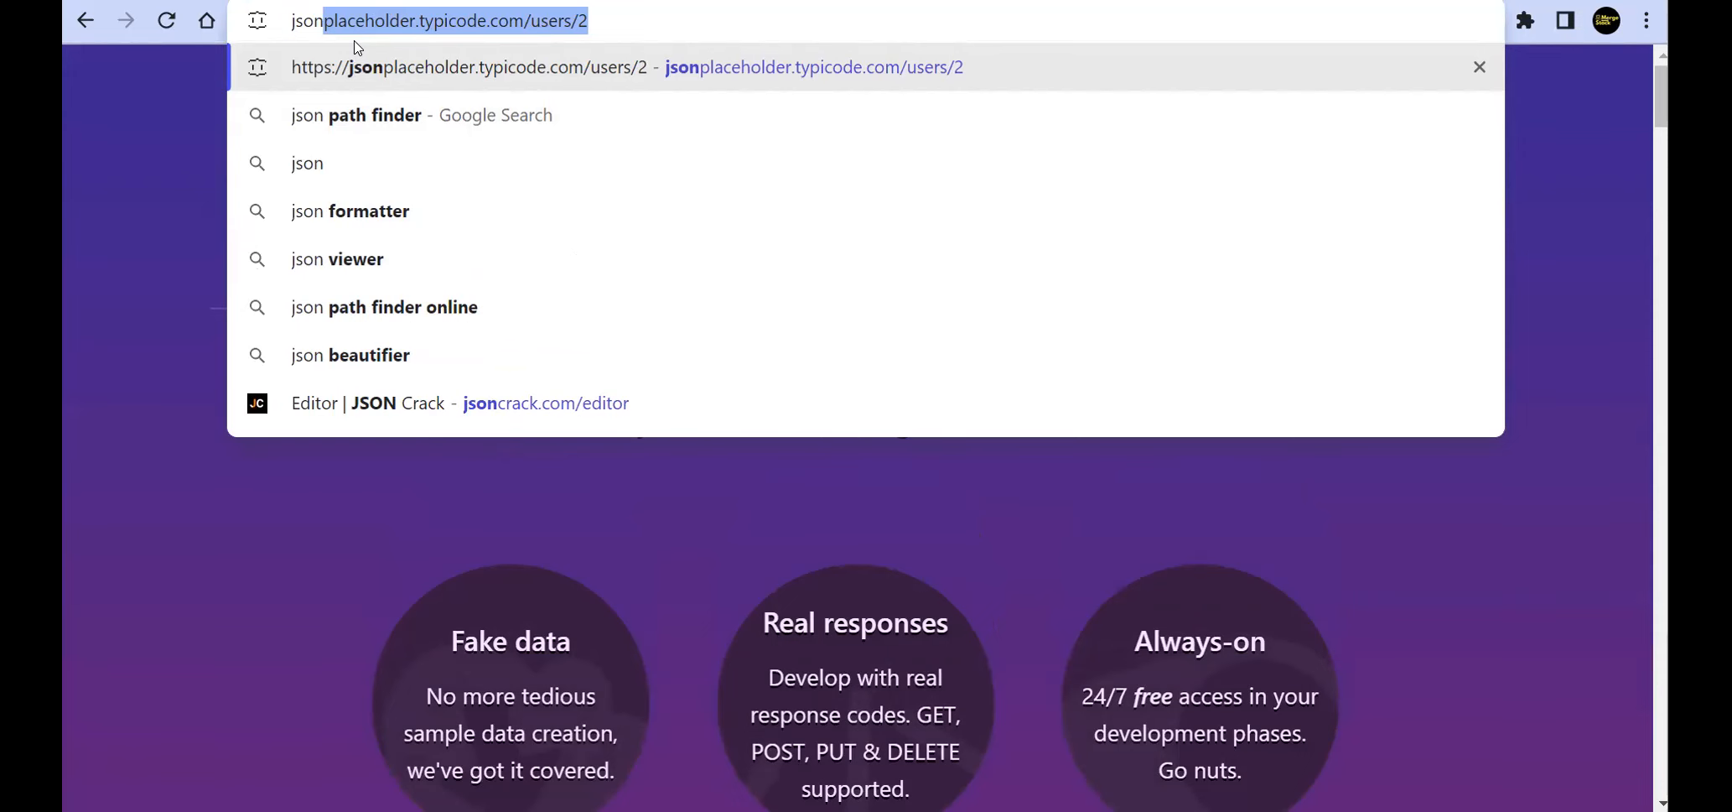
click(631, 30)
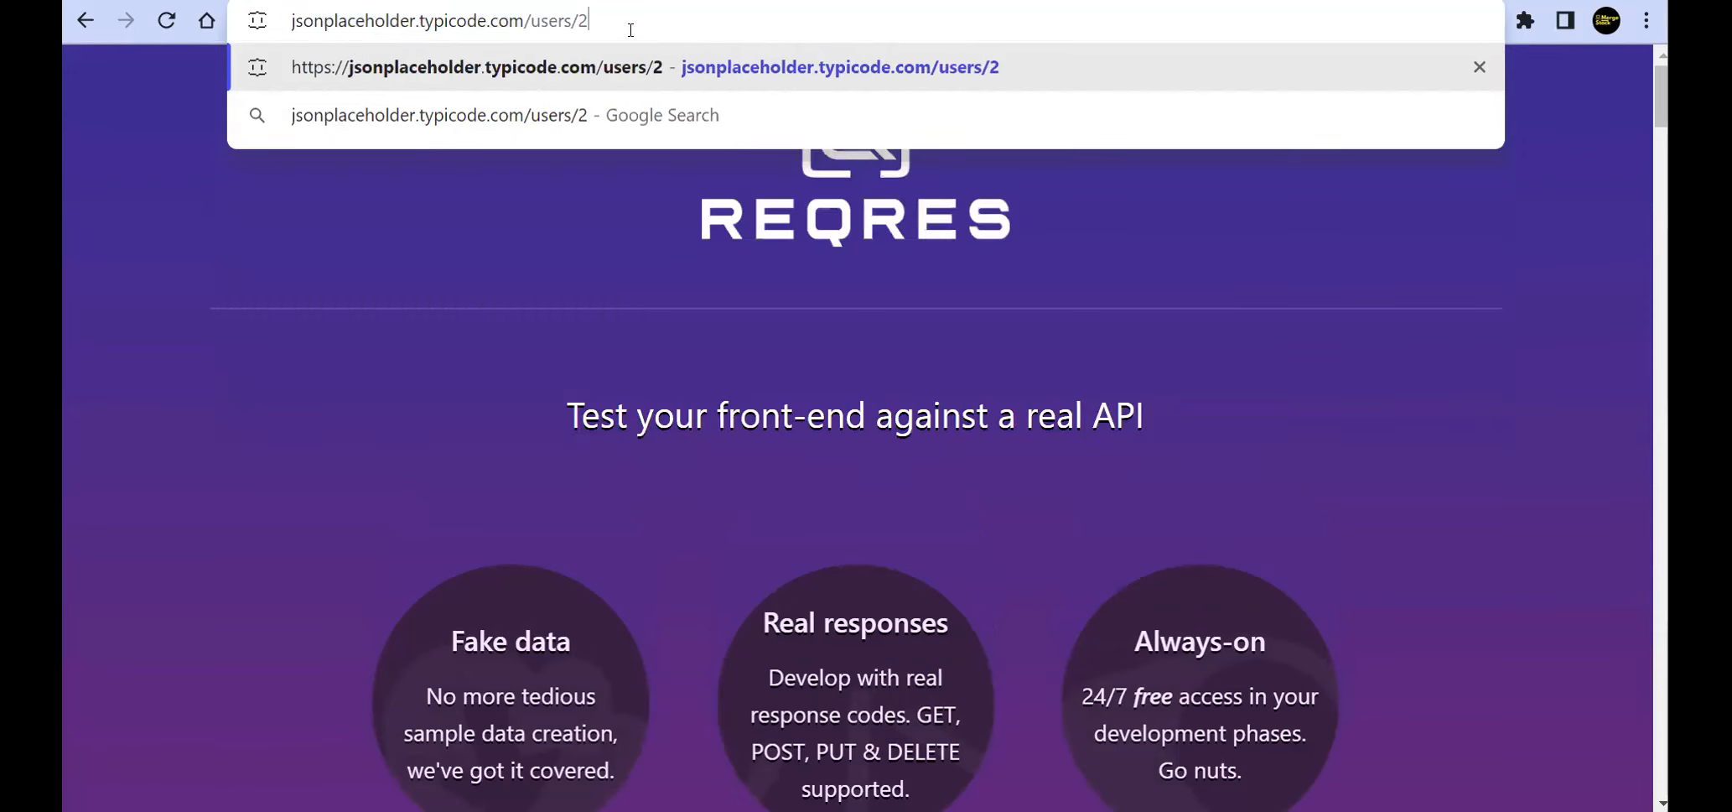
key(ctrl+a)
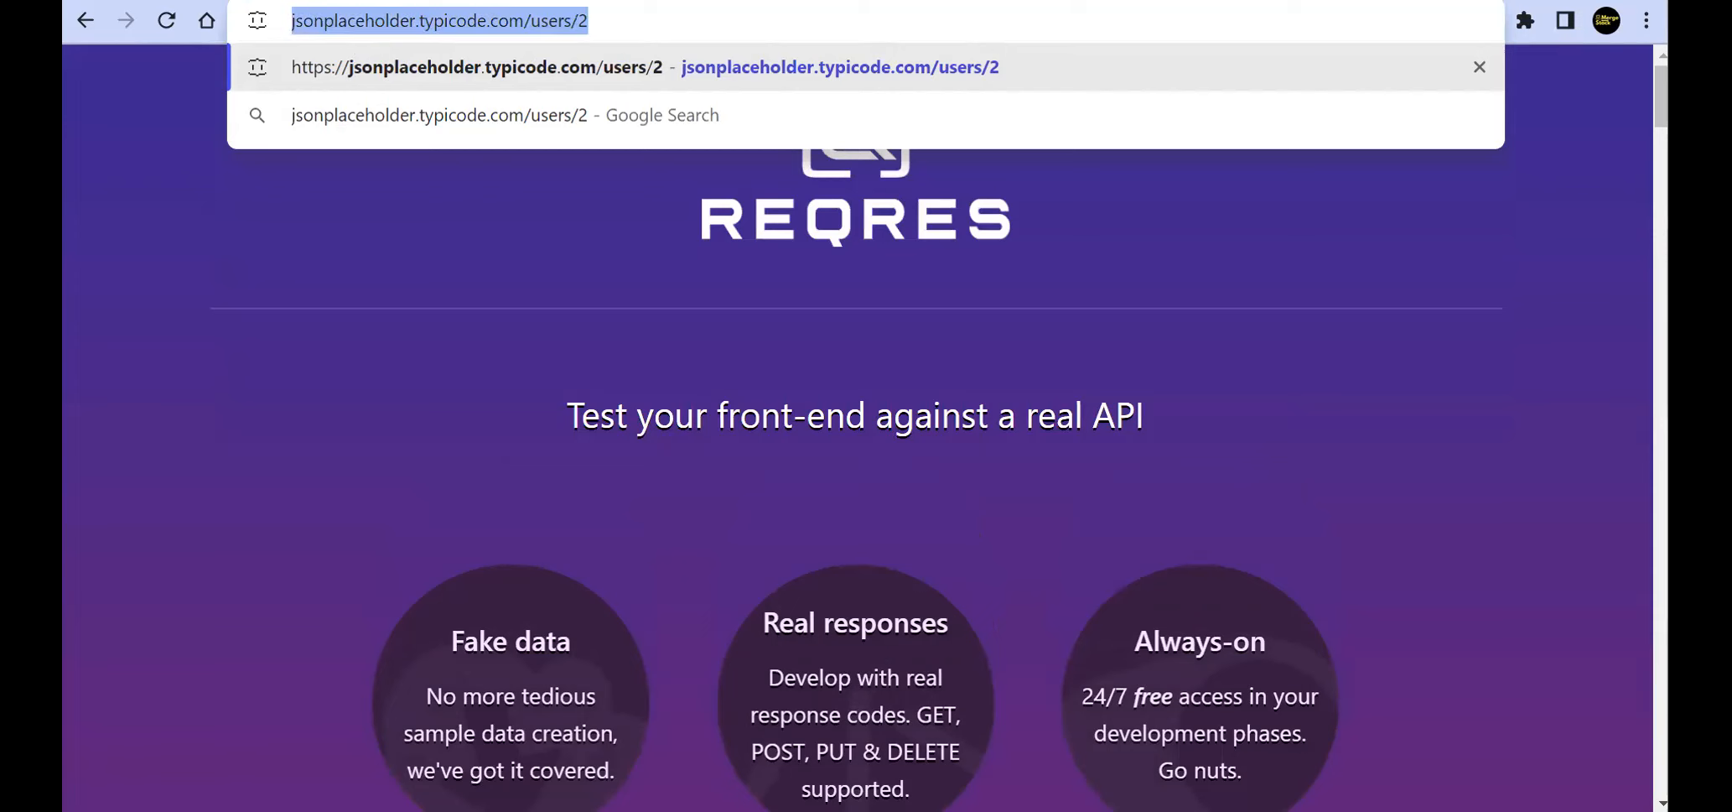
key(alt+Tab)
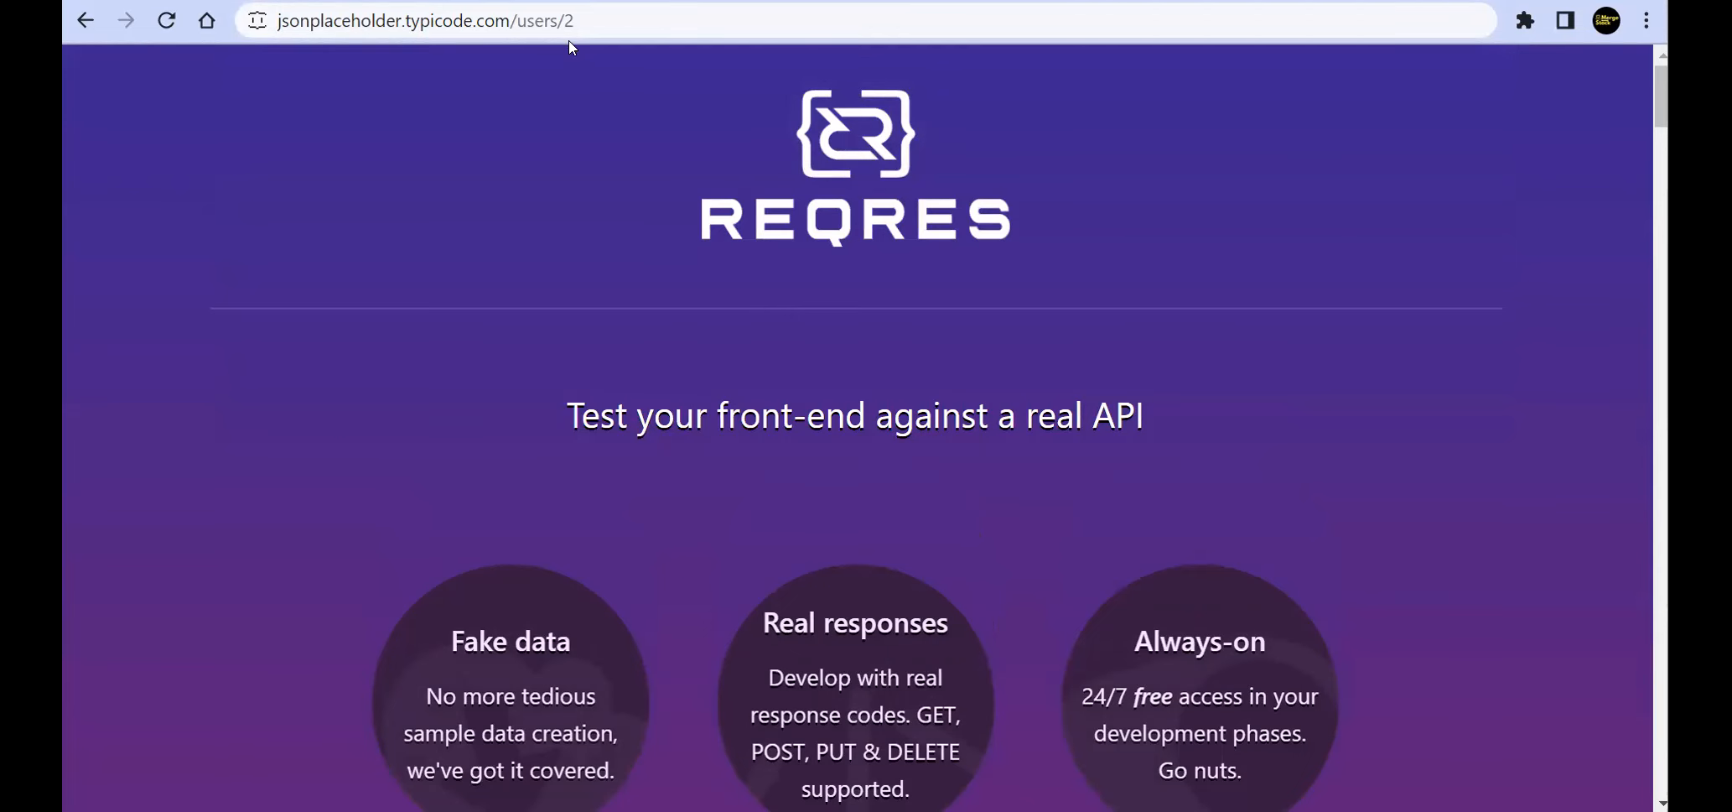
click(511, 14)
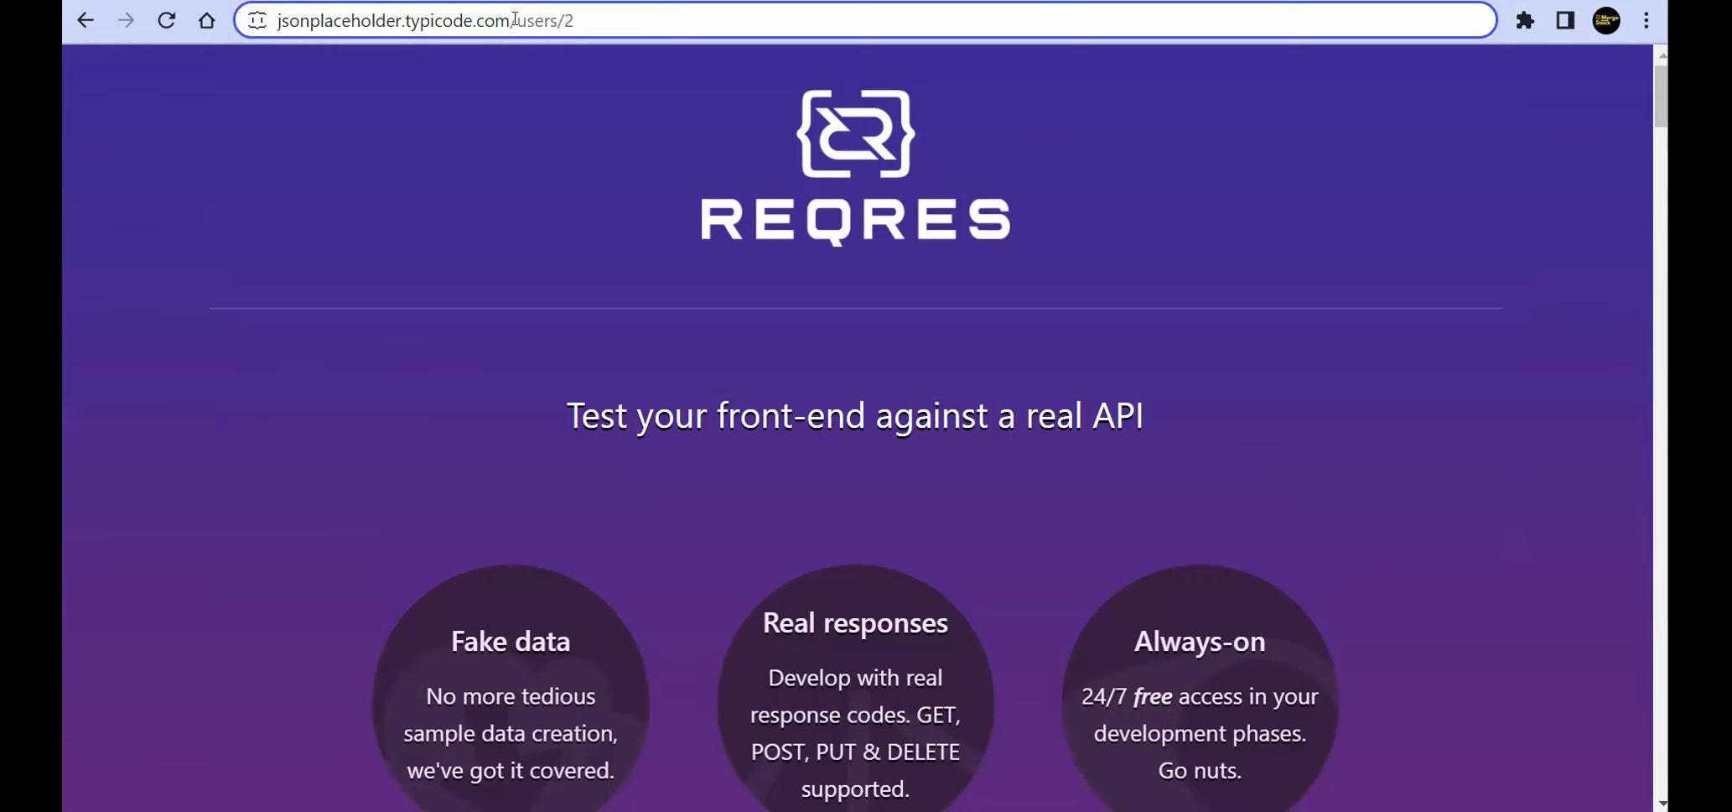
key(ctrl+a)
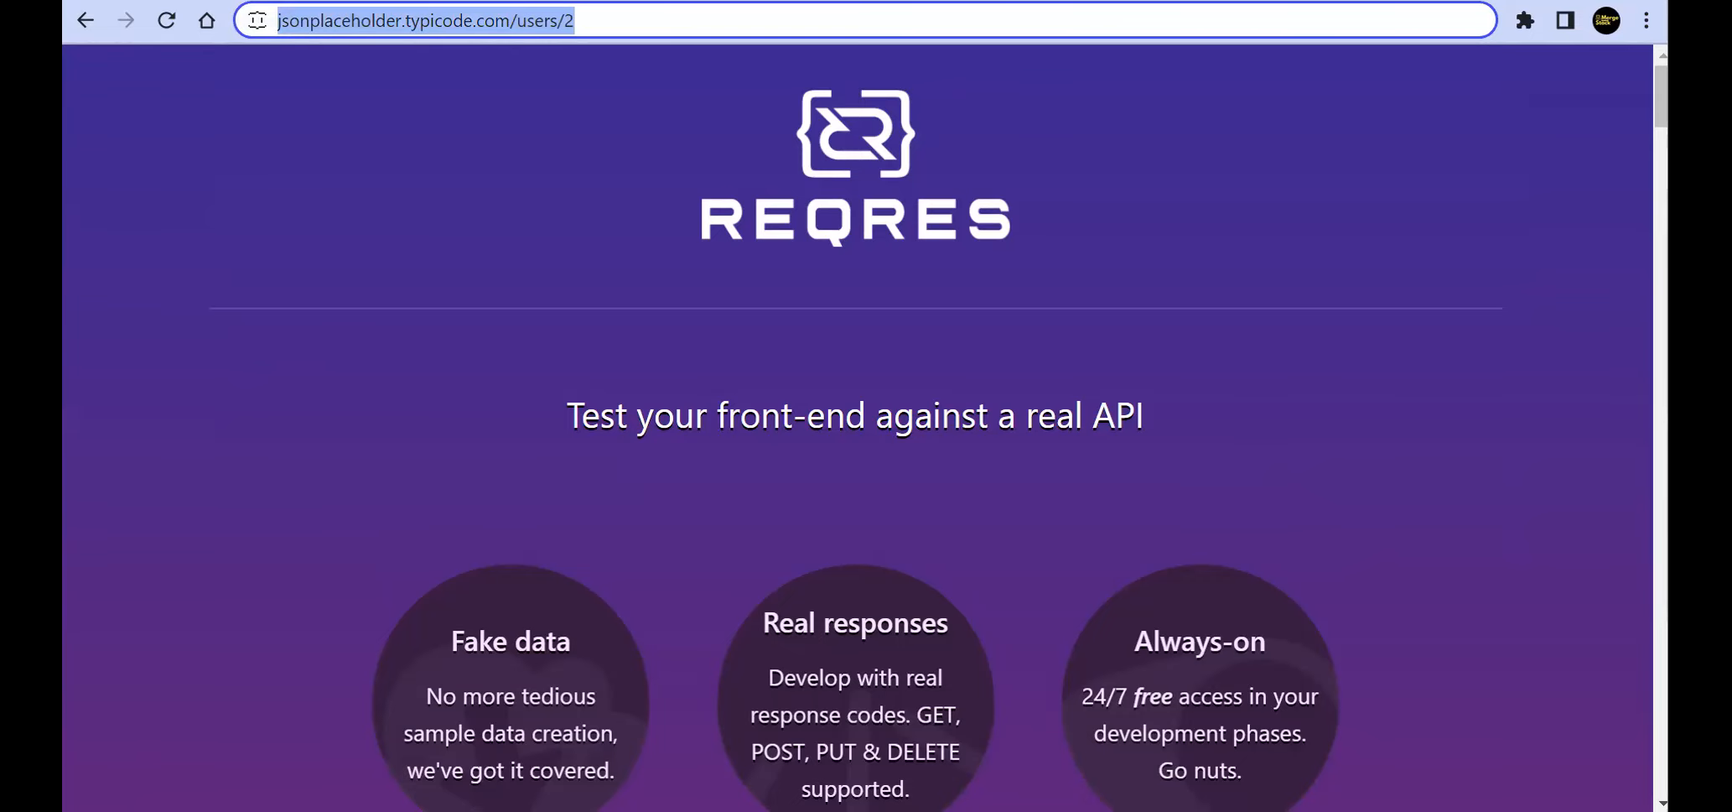
key(Return)
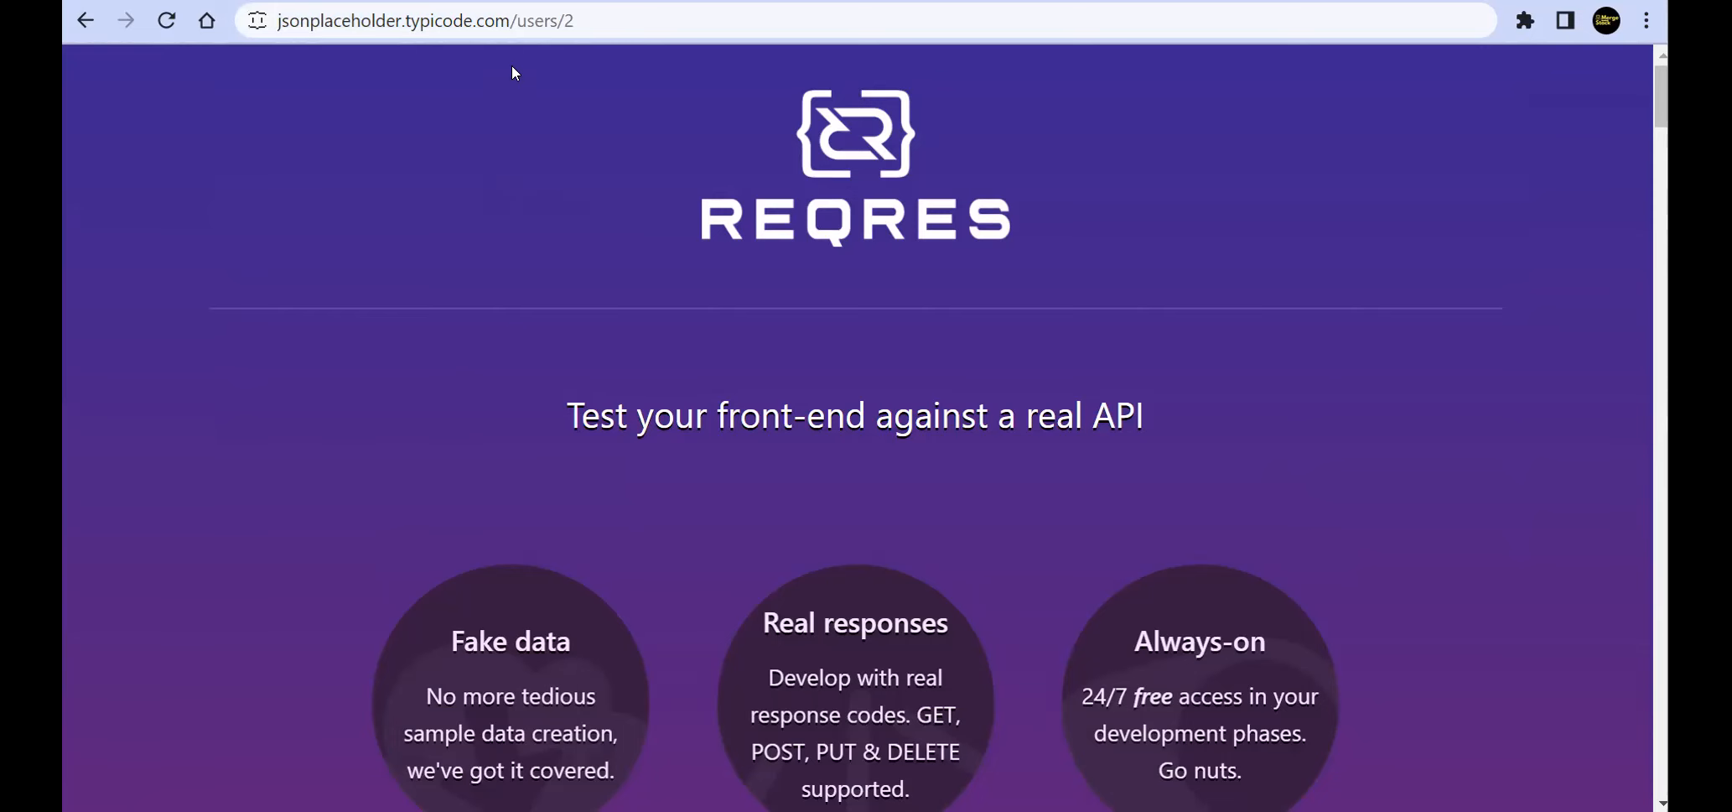
Go back to reqres.in, open the single-user sample request /api/users/2 and highlight its full address.
click(534, 14)
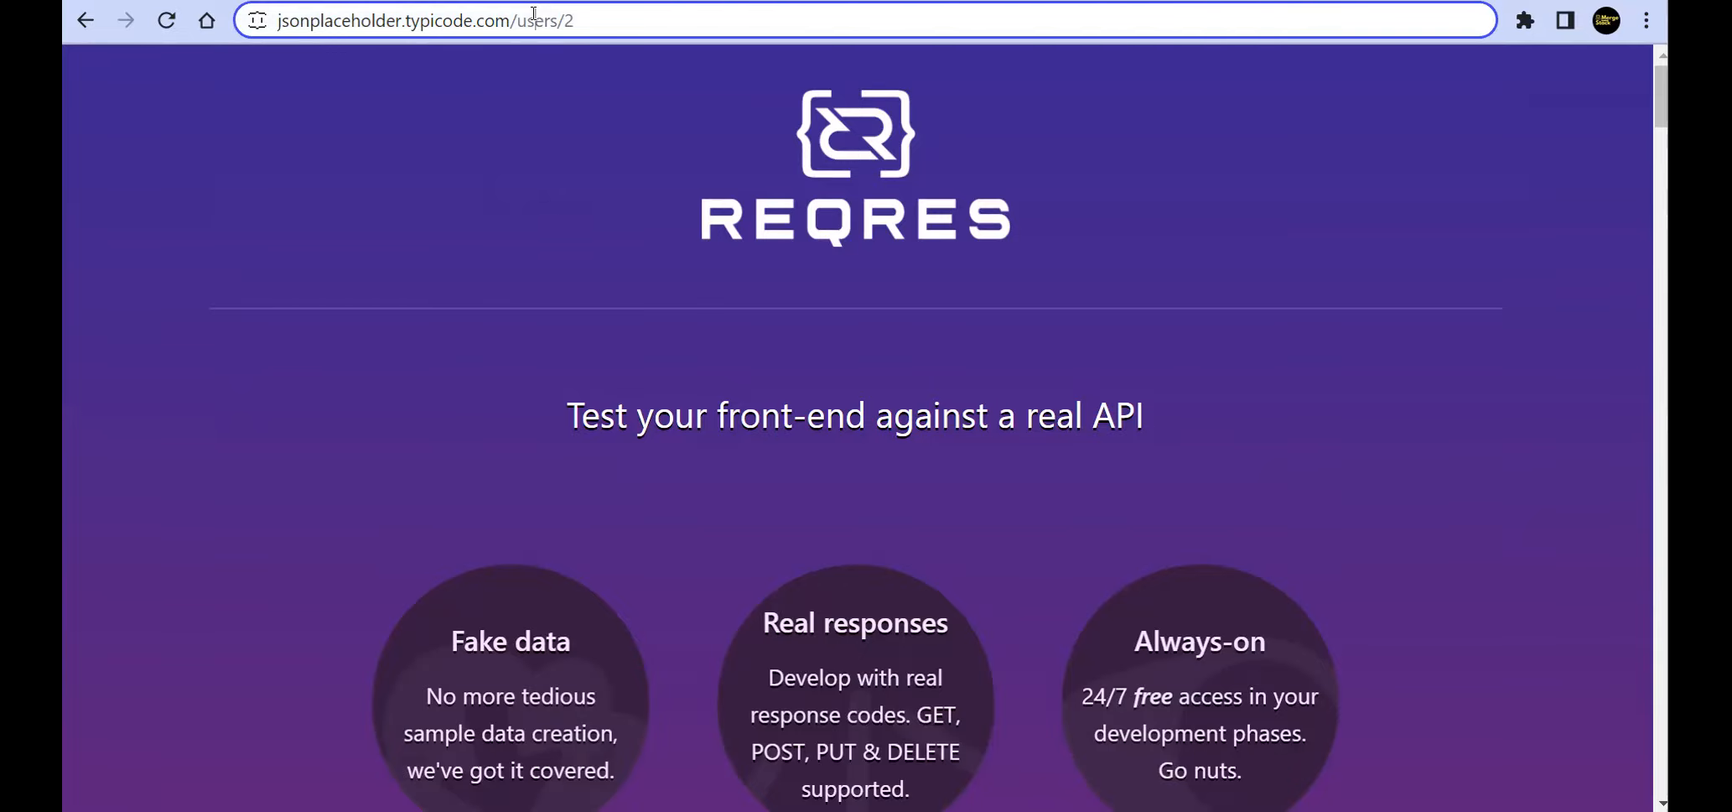
key(ctrl+a)
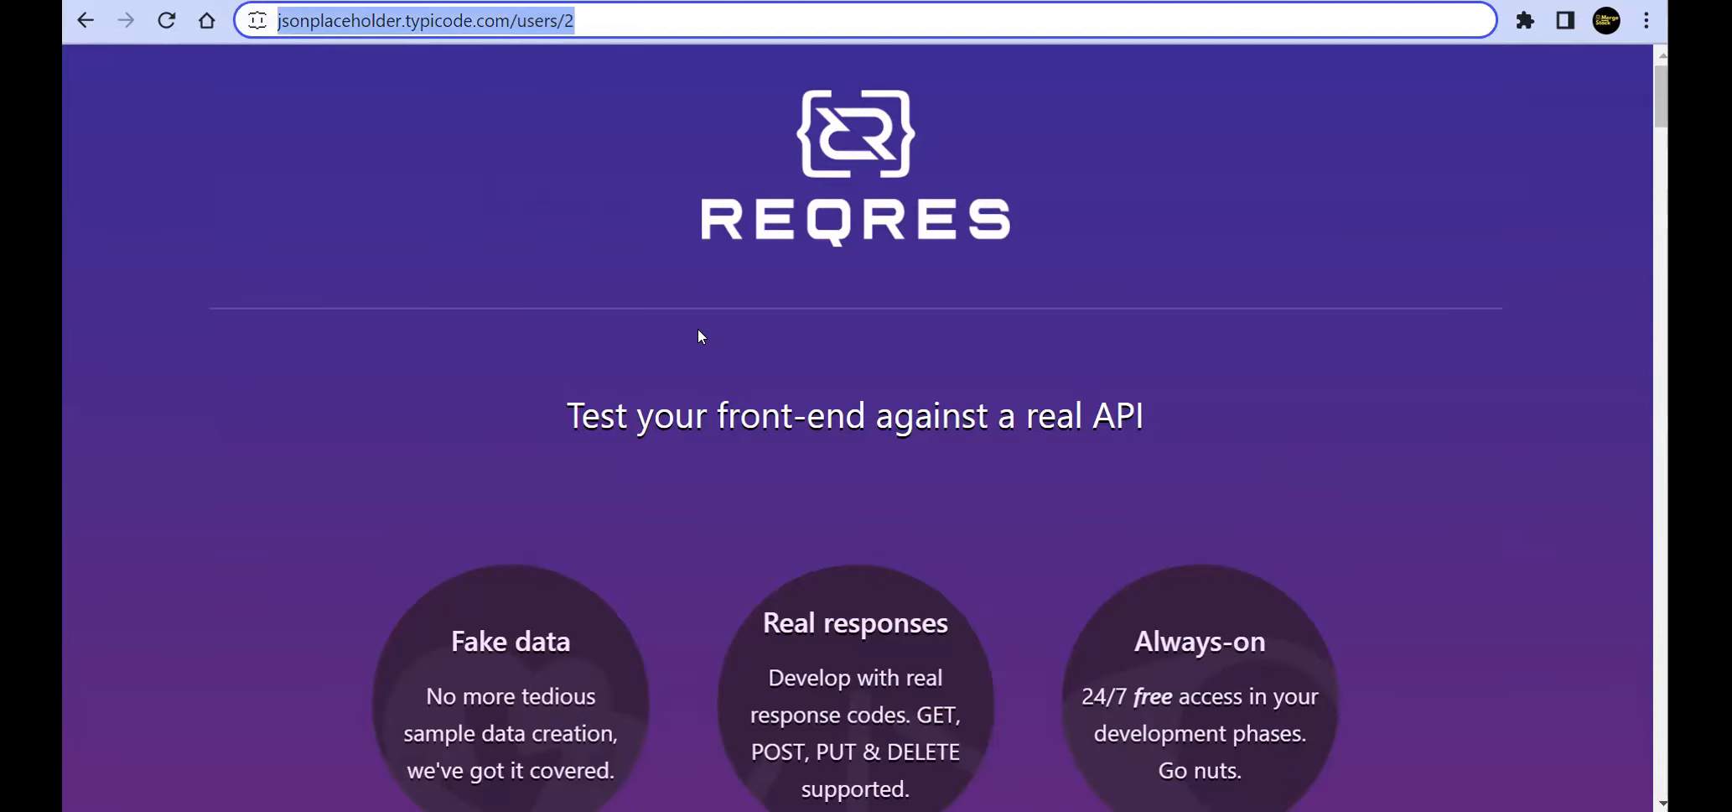
text(req)
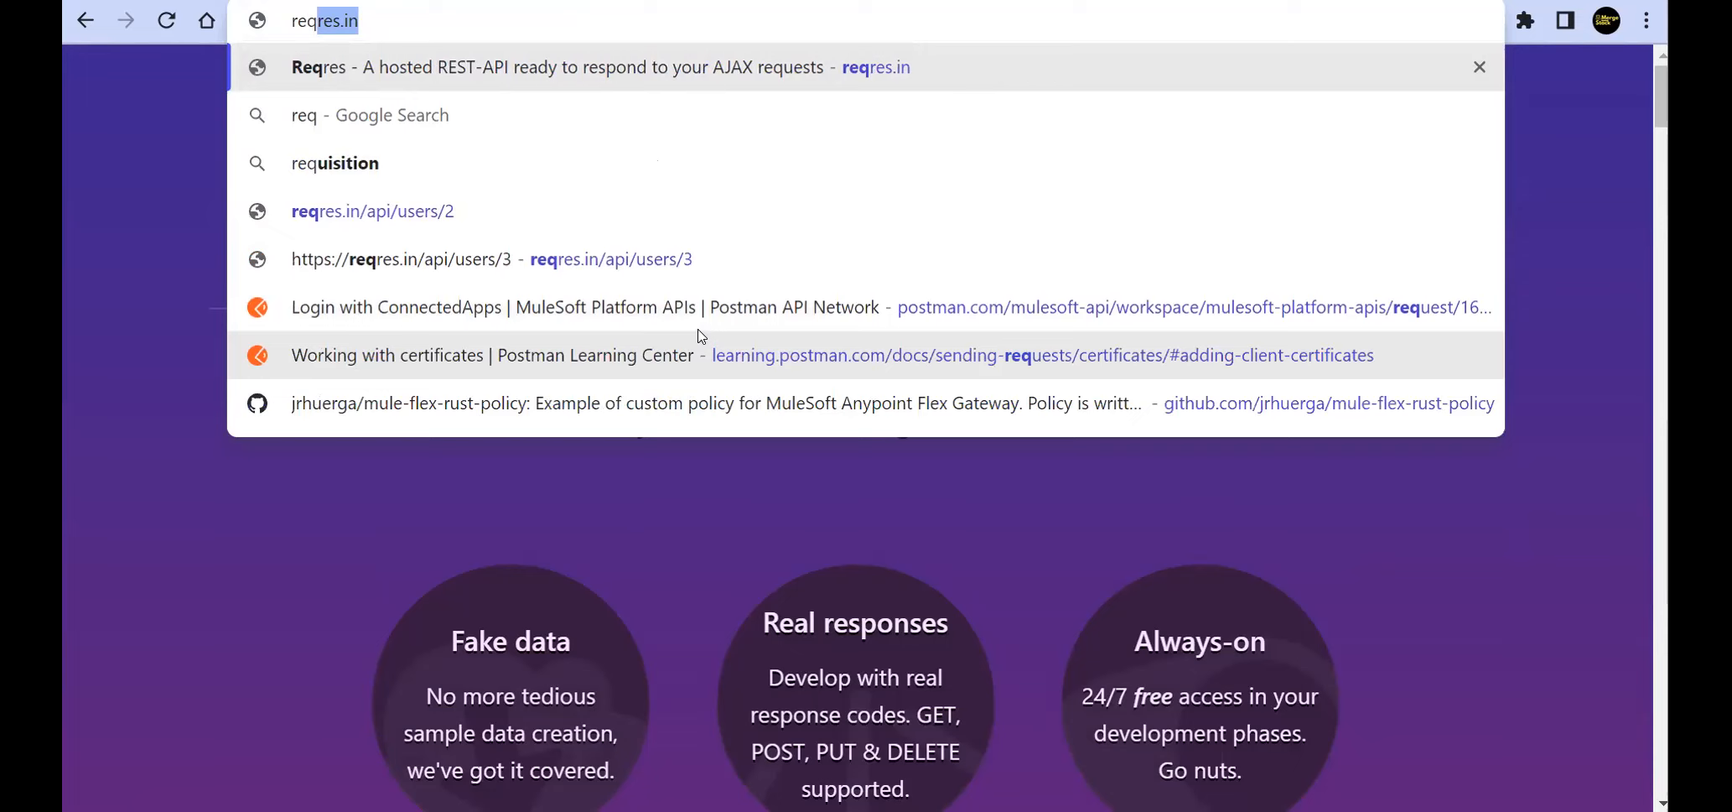
key(Return)
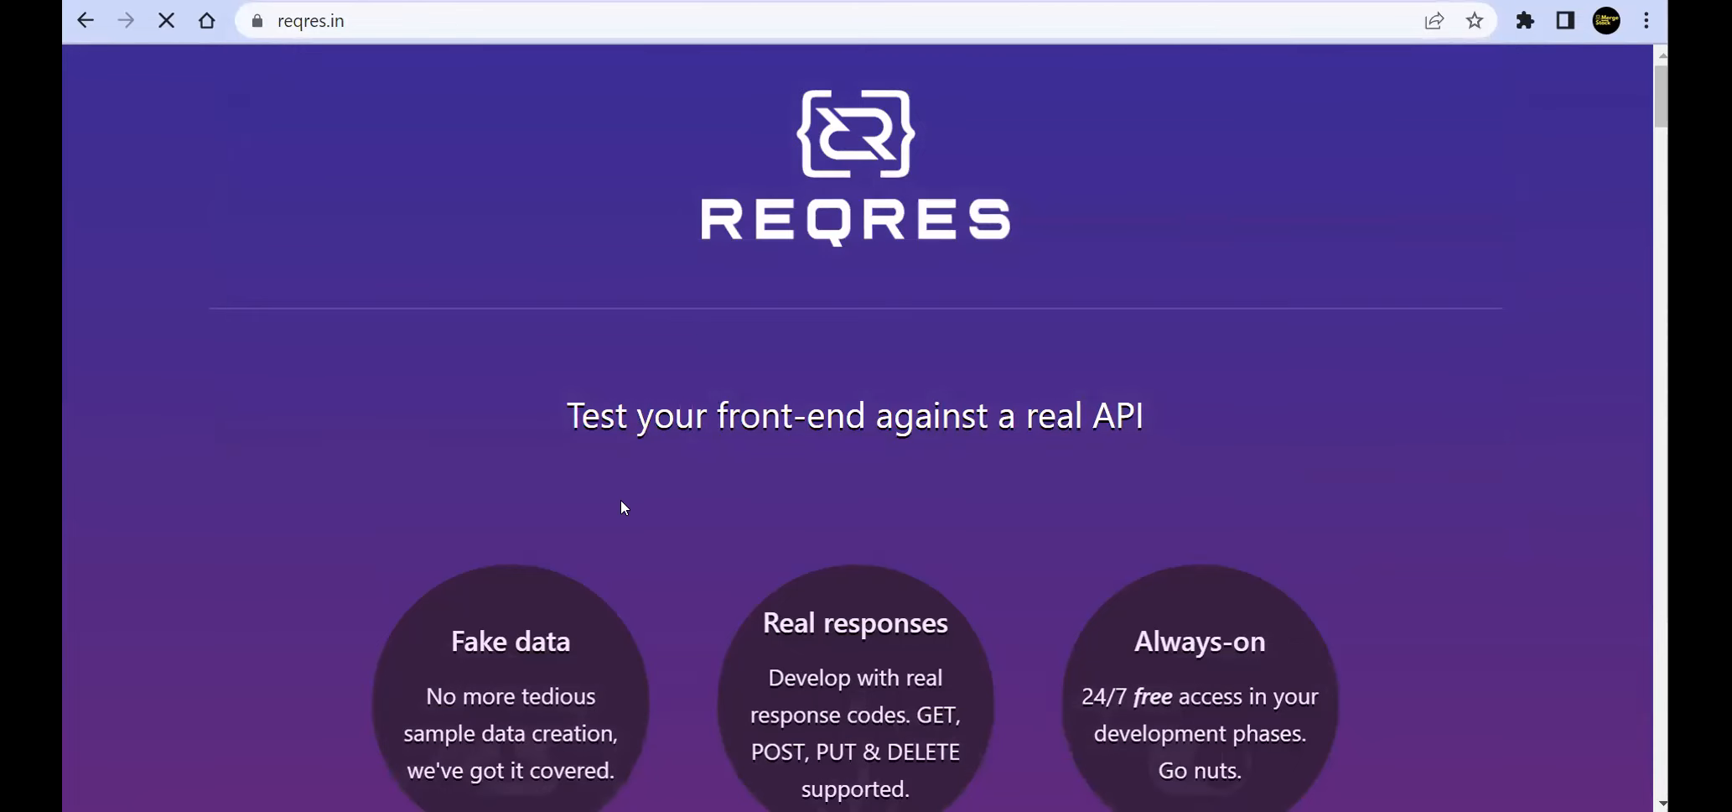
scroll(766, 568, down, 7)
scroll(769, 566, down, 7)
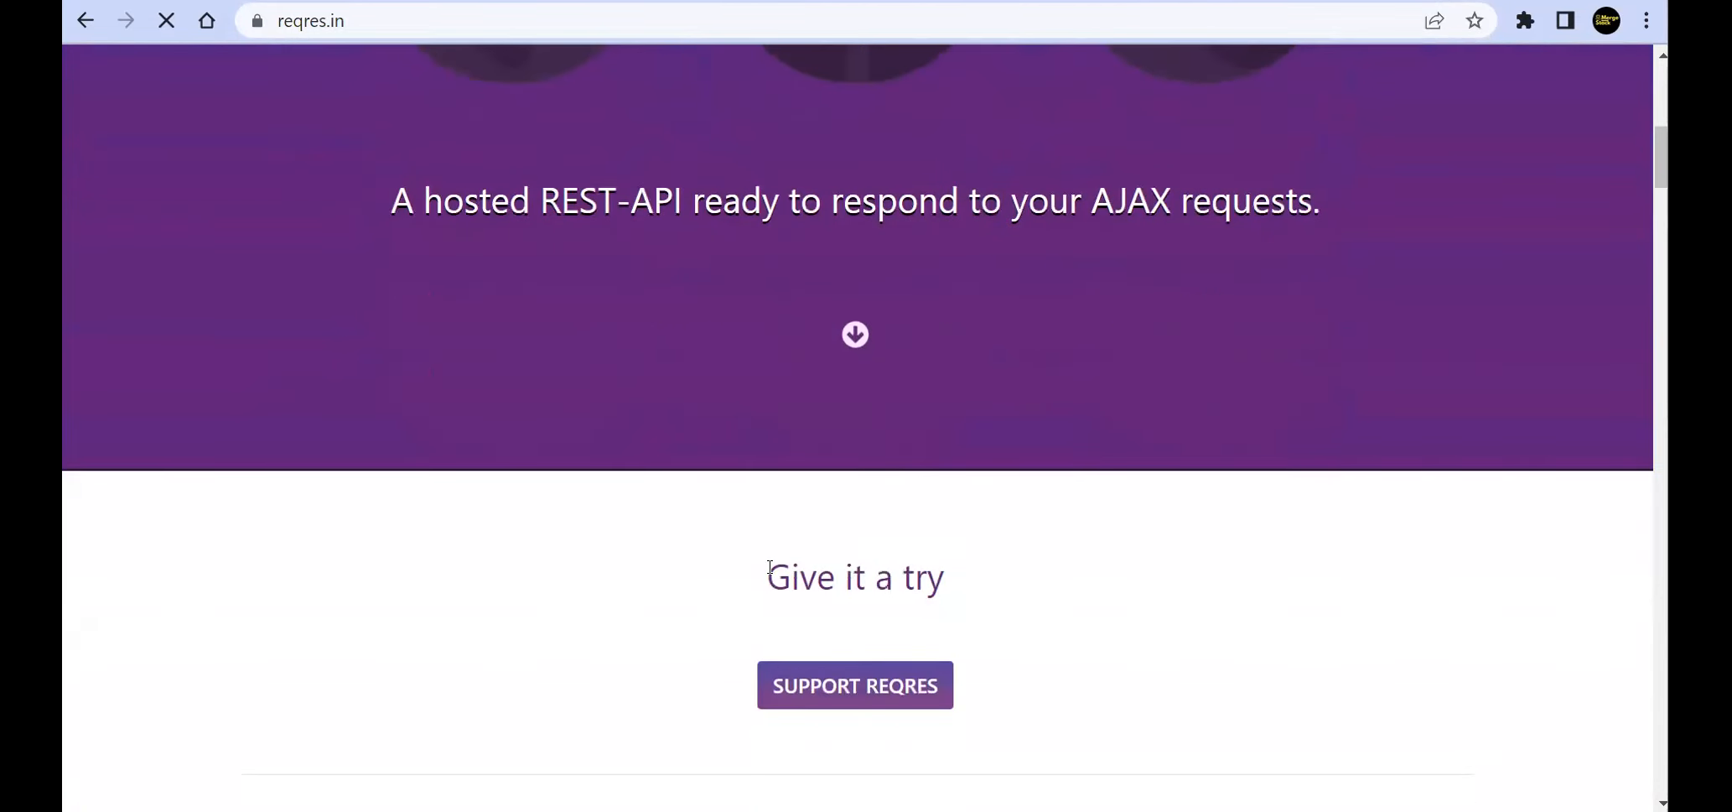
click(539, 520)
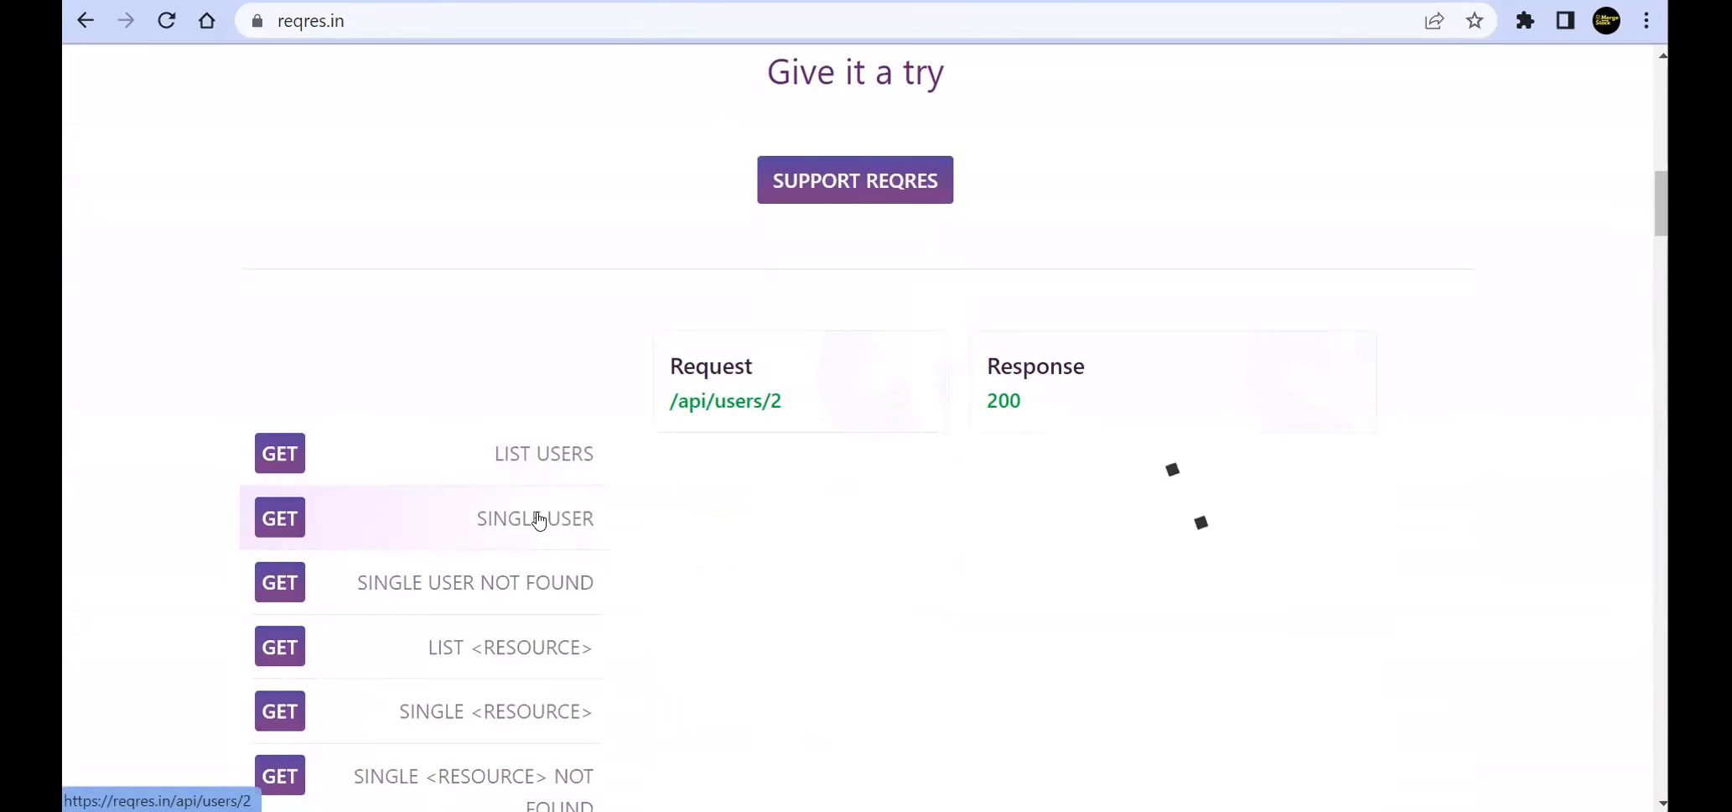
click(725, 400)
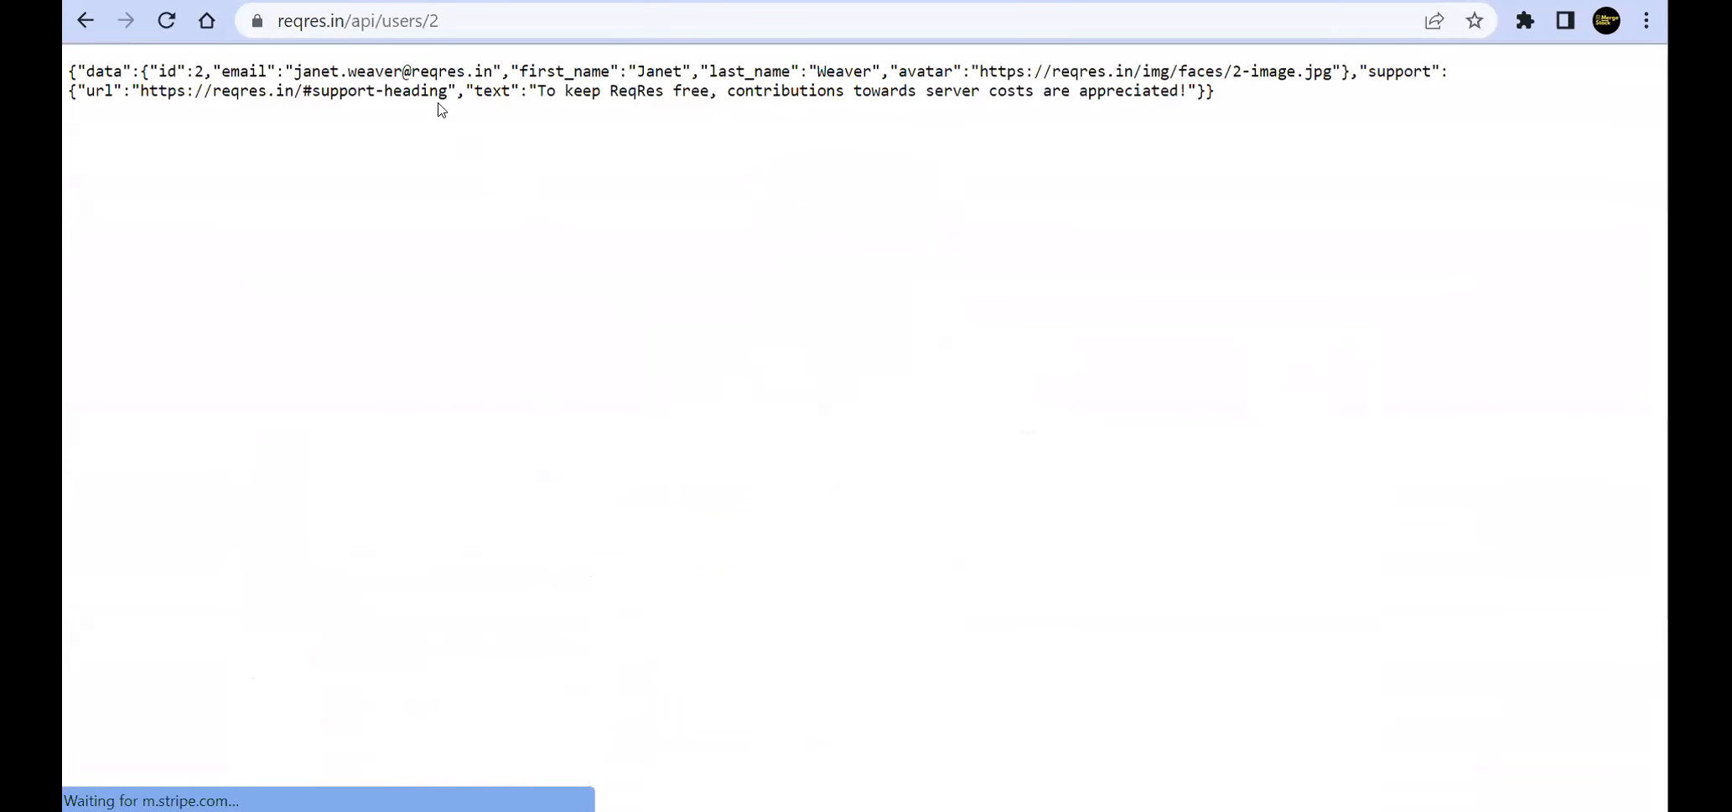
drag(442, 20, 207, 22)
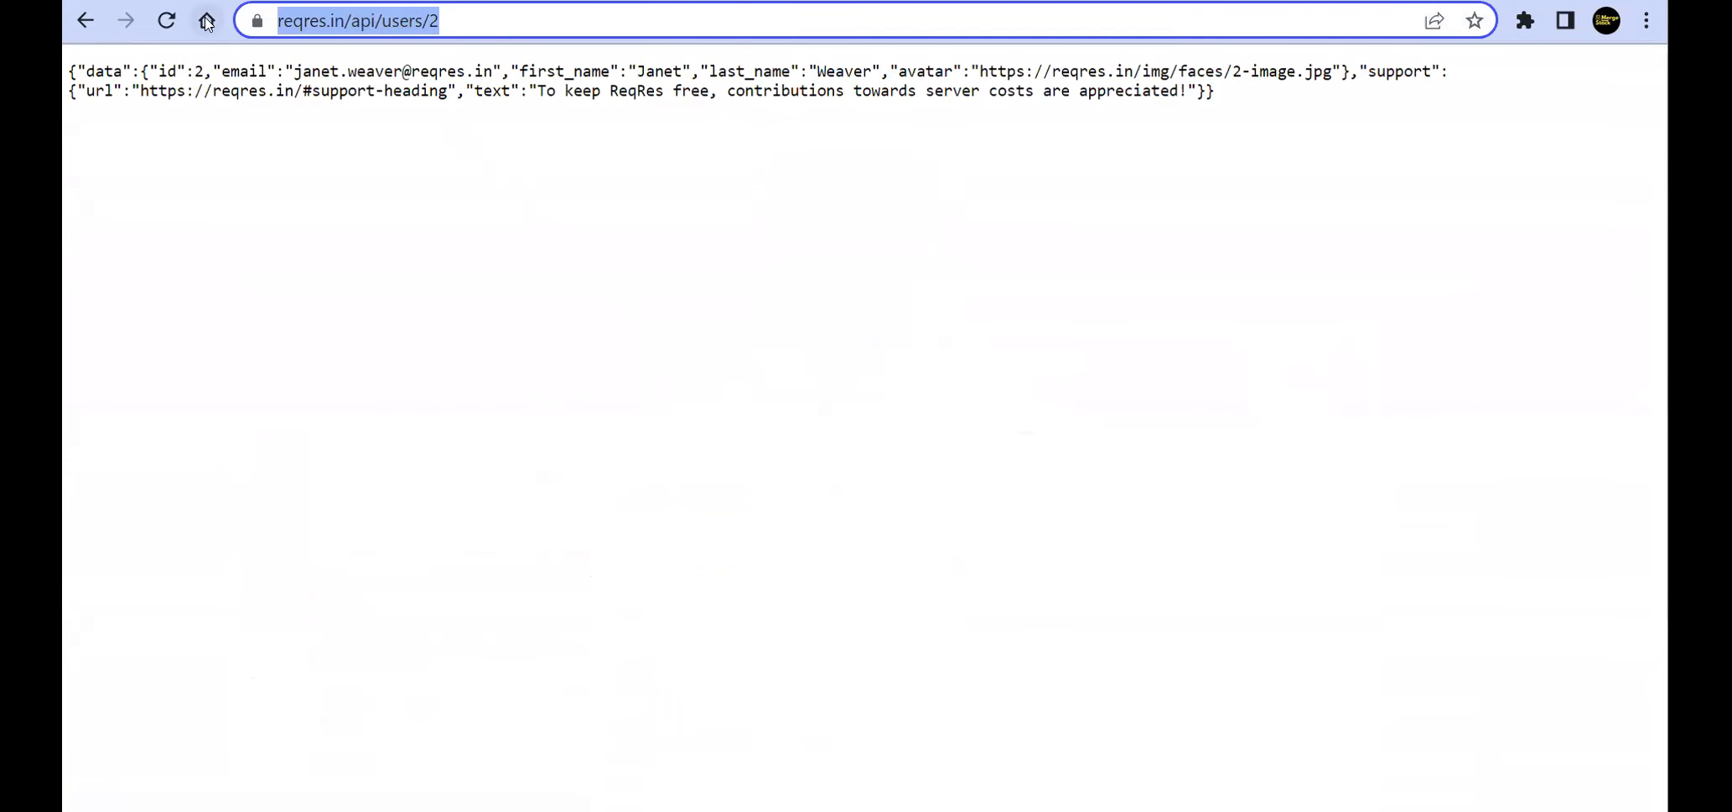
Switch to API Manager and start adding a new API from the Dev environment's API Administration.
key(alt+Tab)
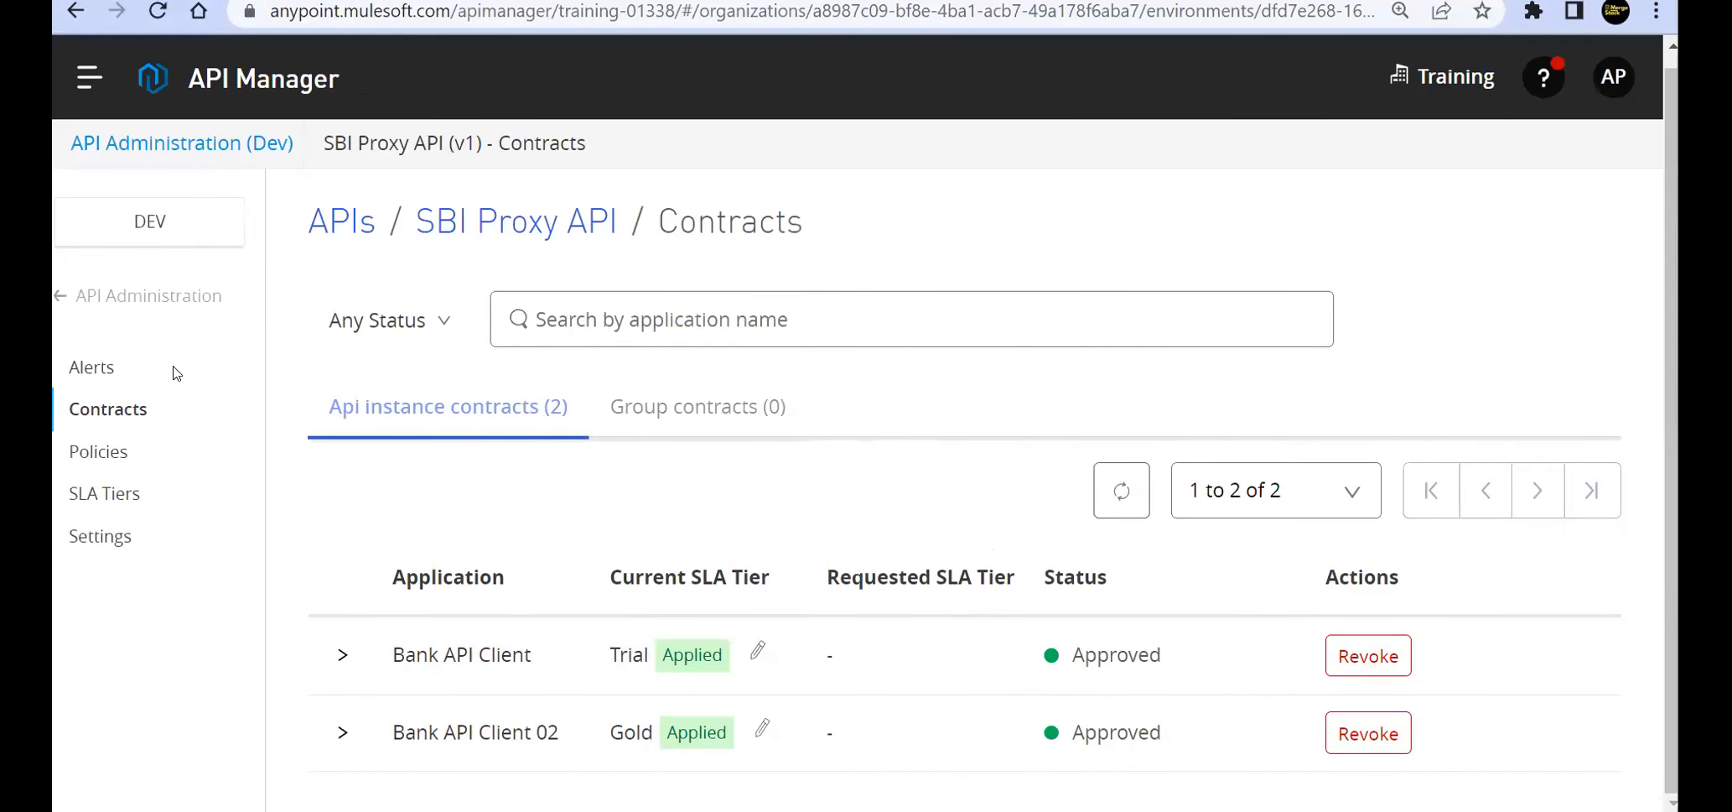
click(62, 307)
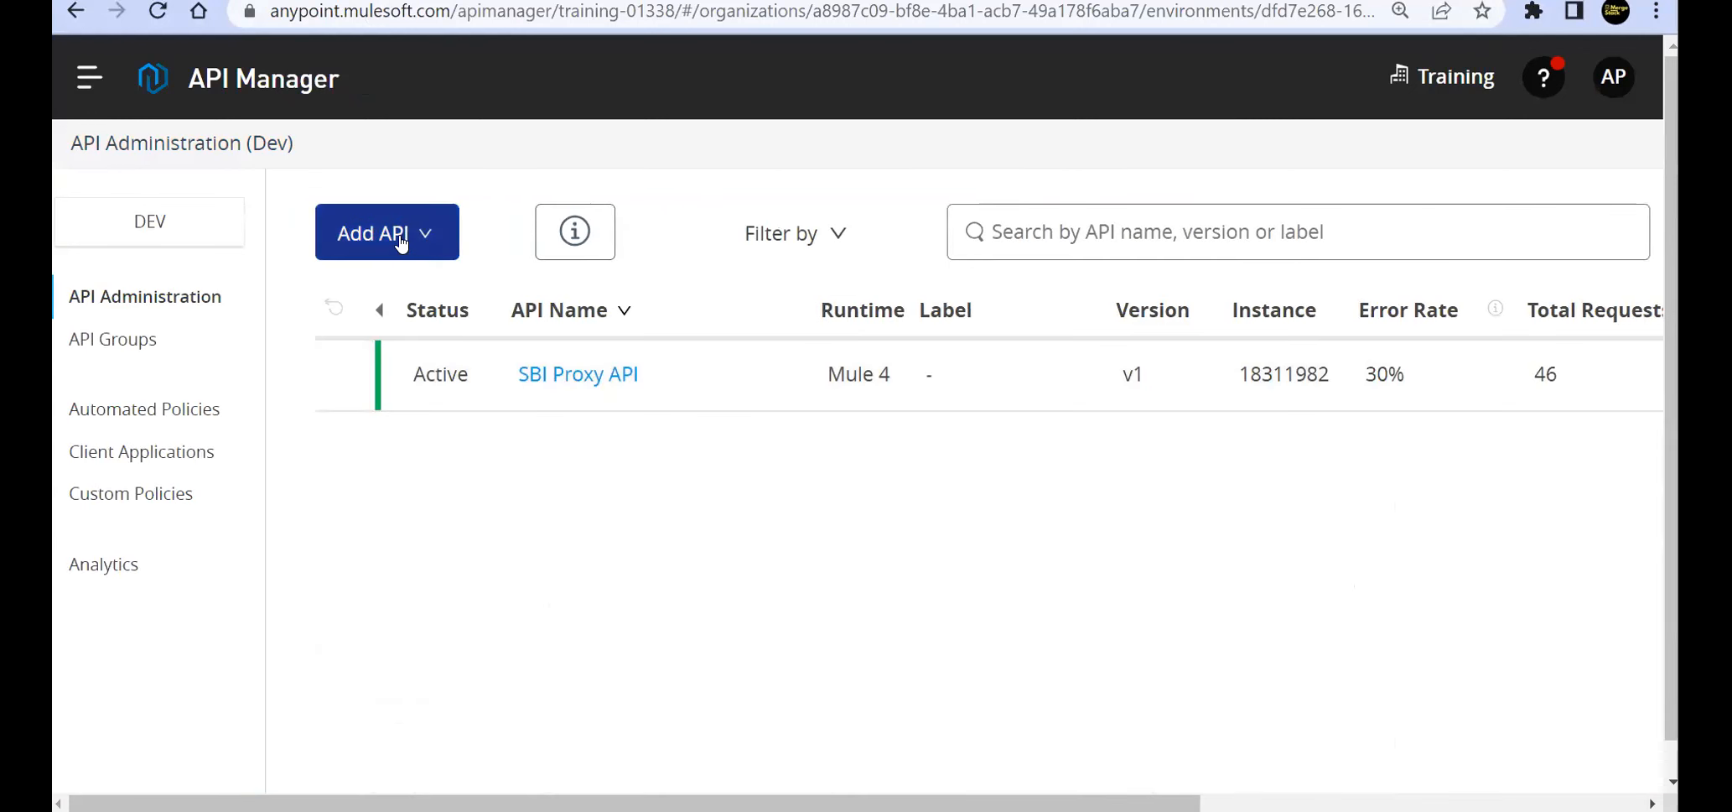
click(401, 240)
click(397, 329)
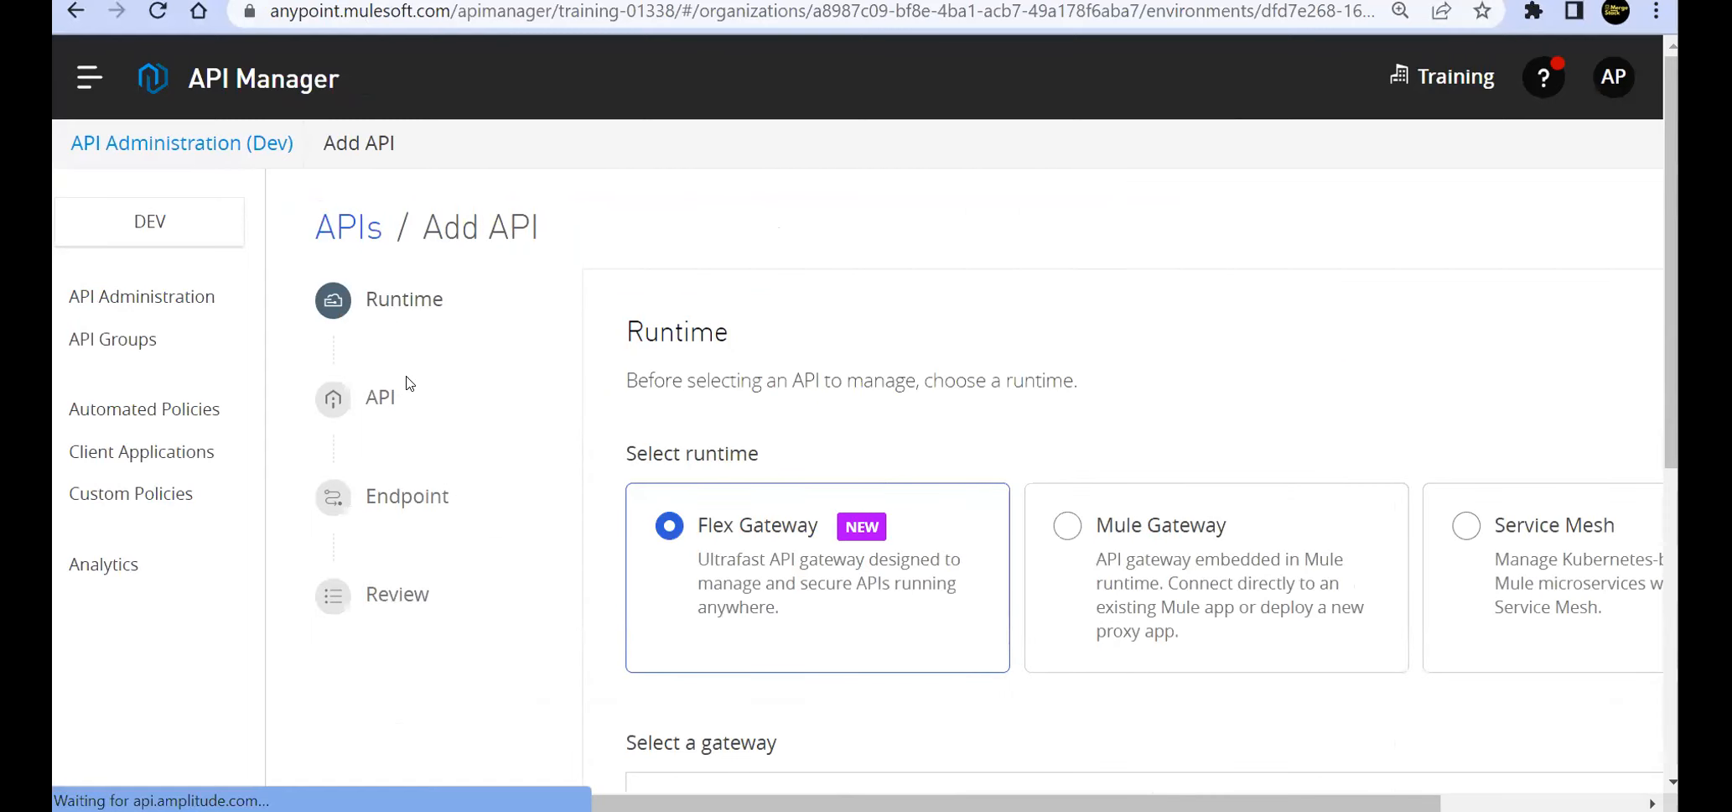
Choose Mule Gateway as the runtime and set the proxy type to deploy a proxy application.
scroll(1021, 444, down, 5)
scroll(1046, 389, up, 3)
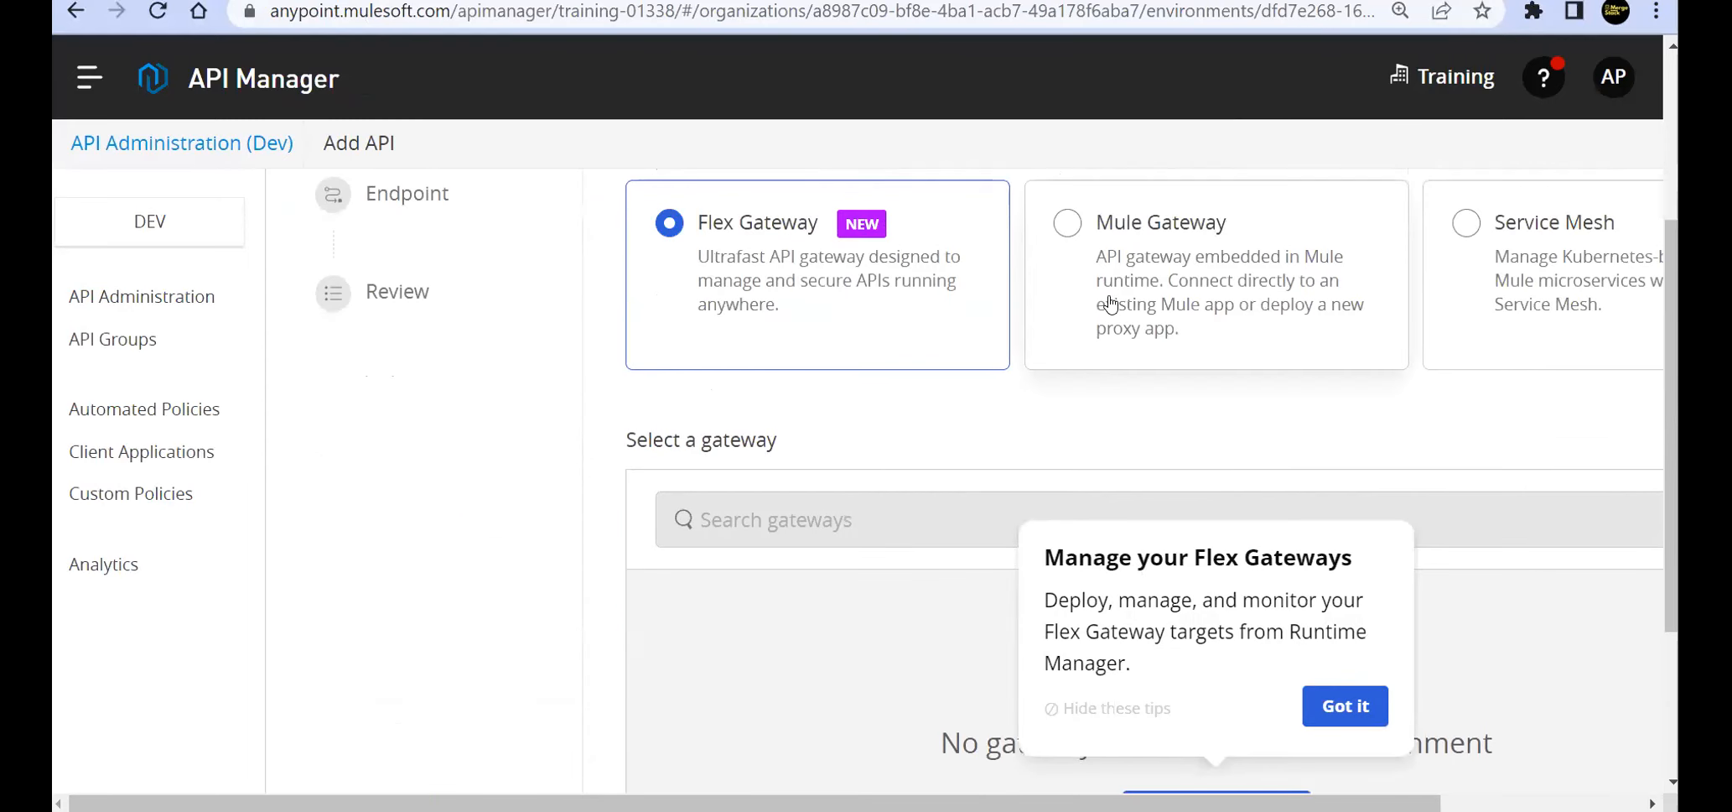
click(1092, 241)
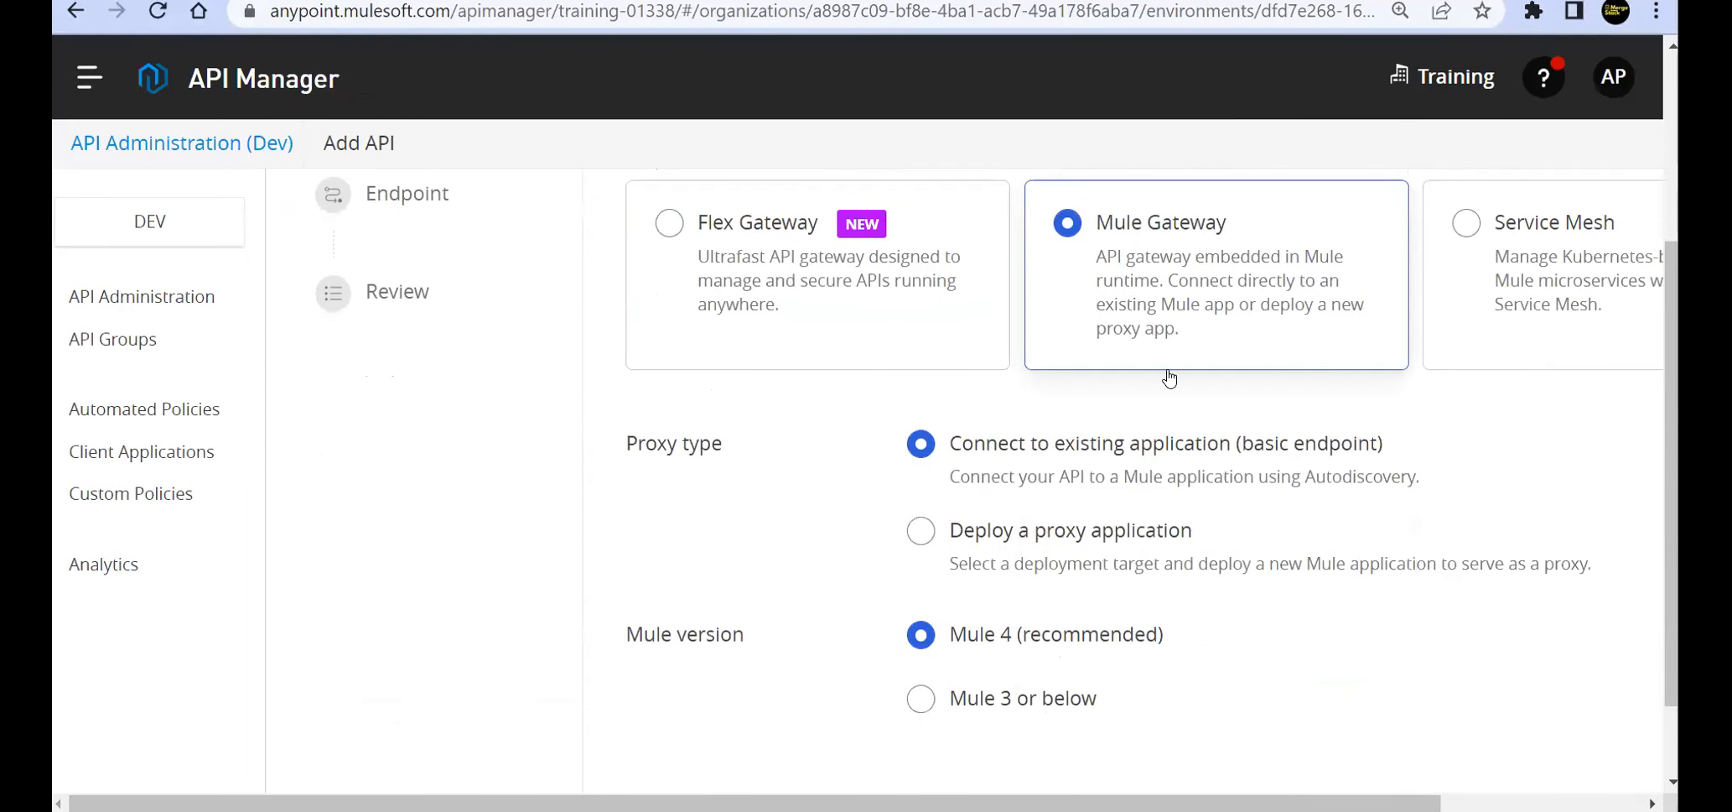
click(923, 531)
scroll(1053, 540, down, 2)
scroll(1053, 540, down, 2)
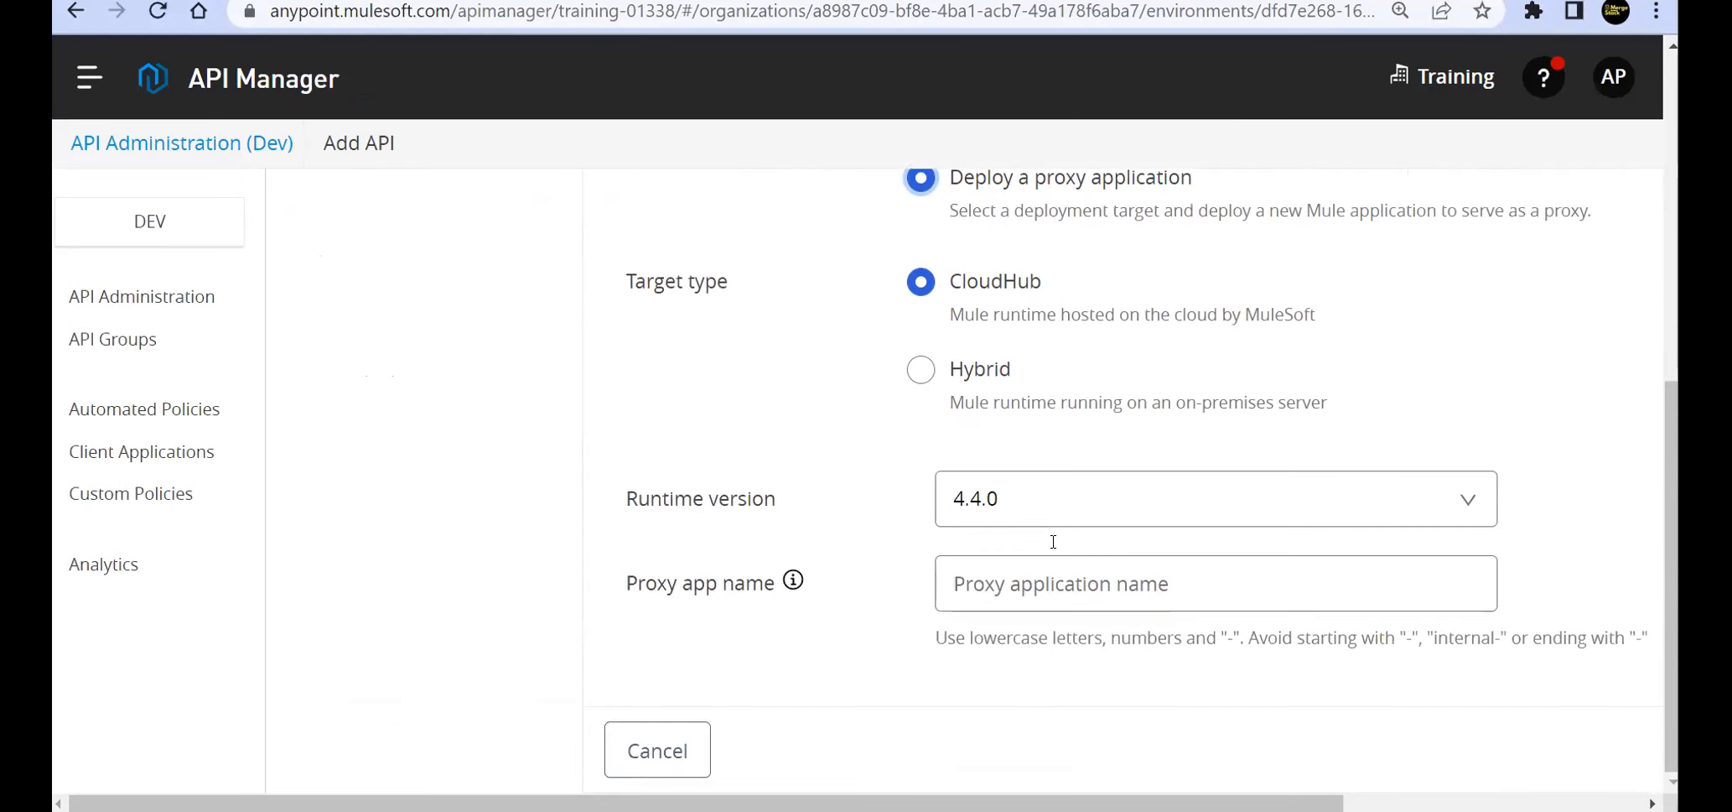
Name the proxy app jsonplayer-proxy-api and proceed to the API selection stage.
click(1050, 583)
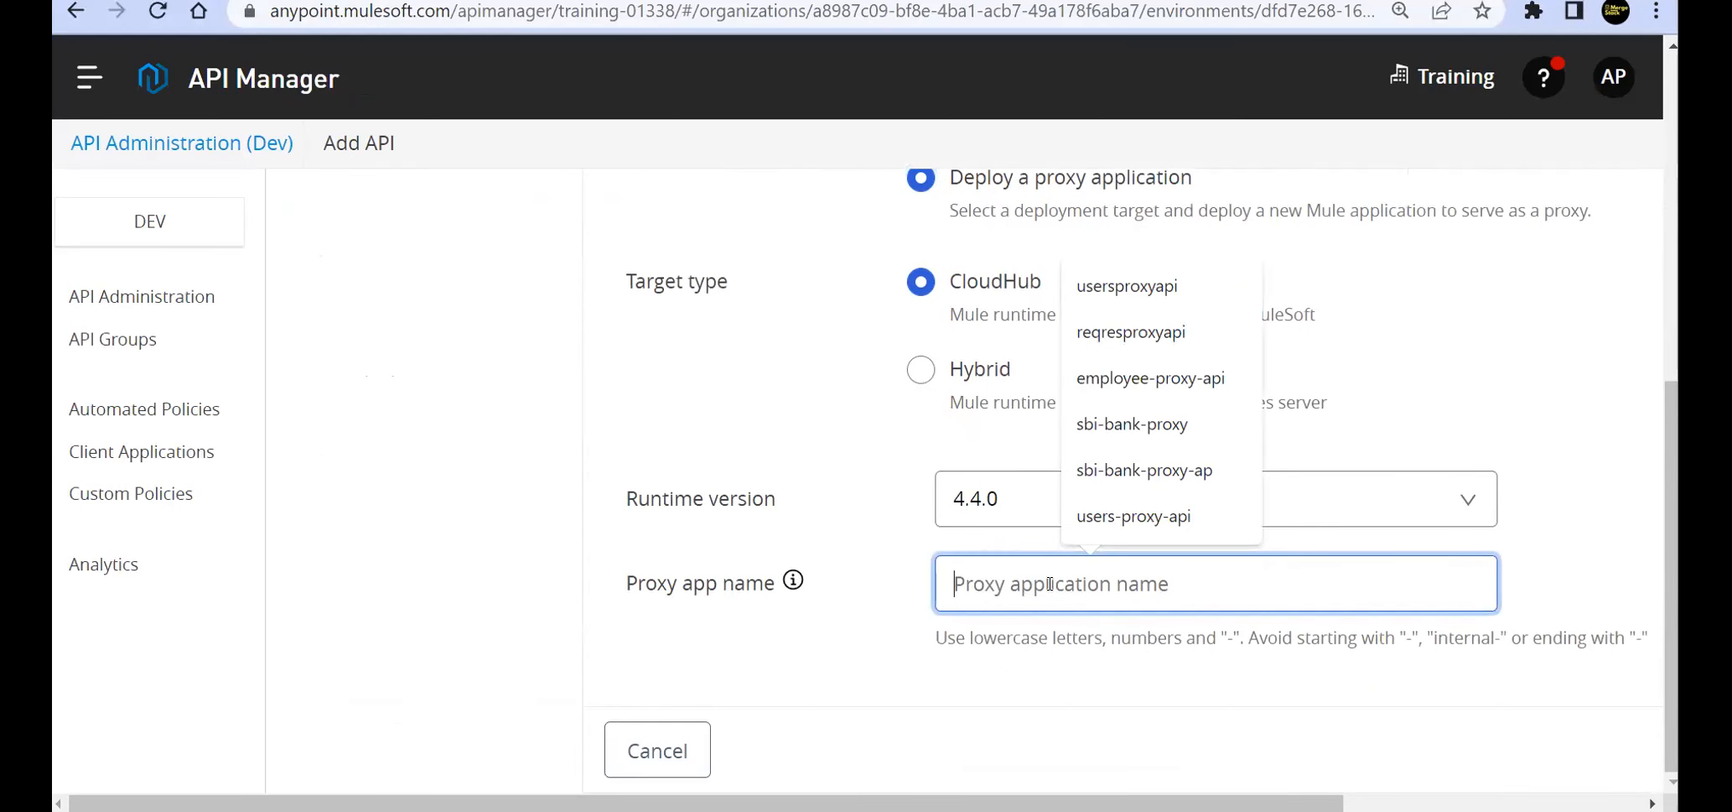
text(jso)
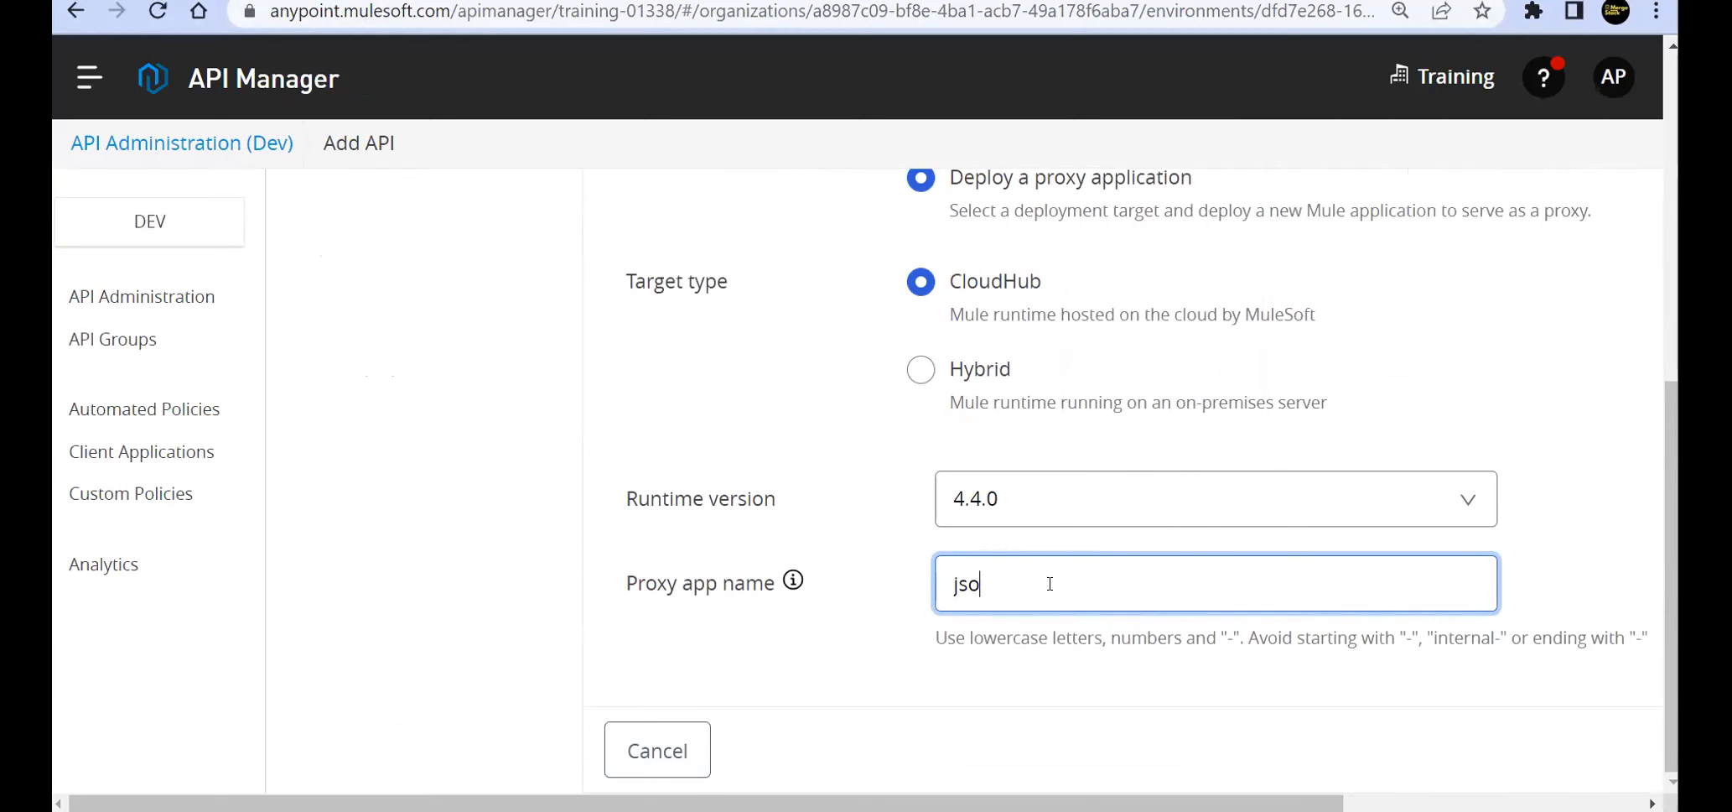
text(nplayer)
text(-proxy)
text(-api)
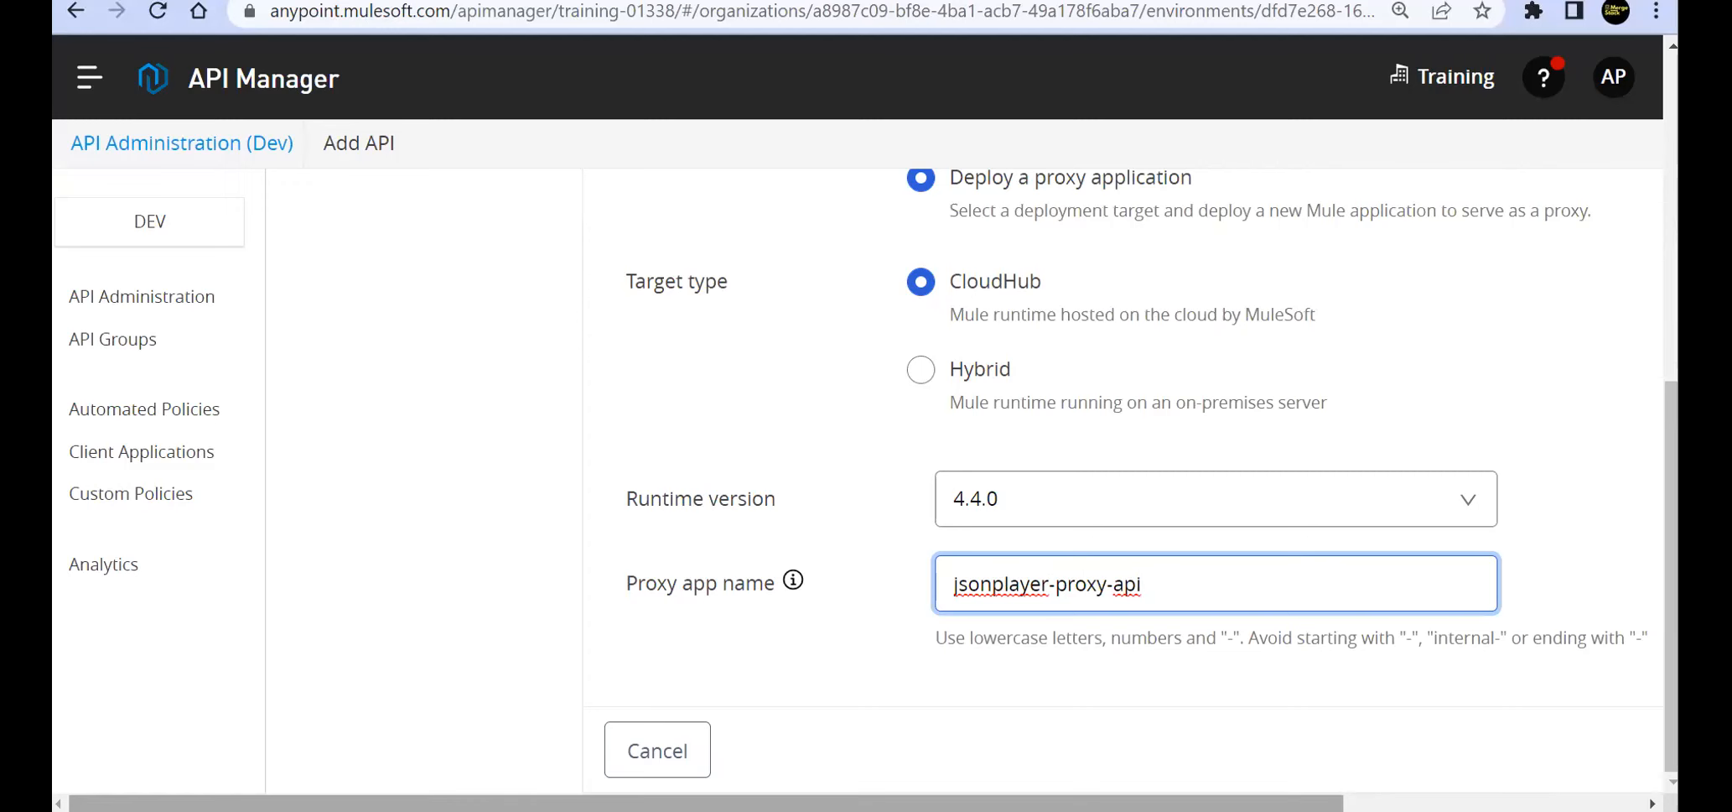
scroll(1174, 503, right, 5)
click(1534, 750)
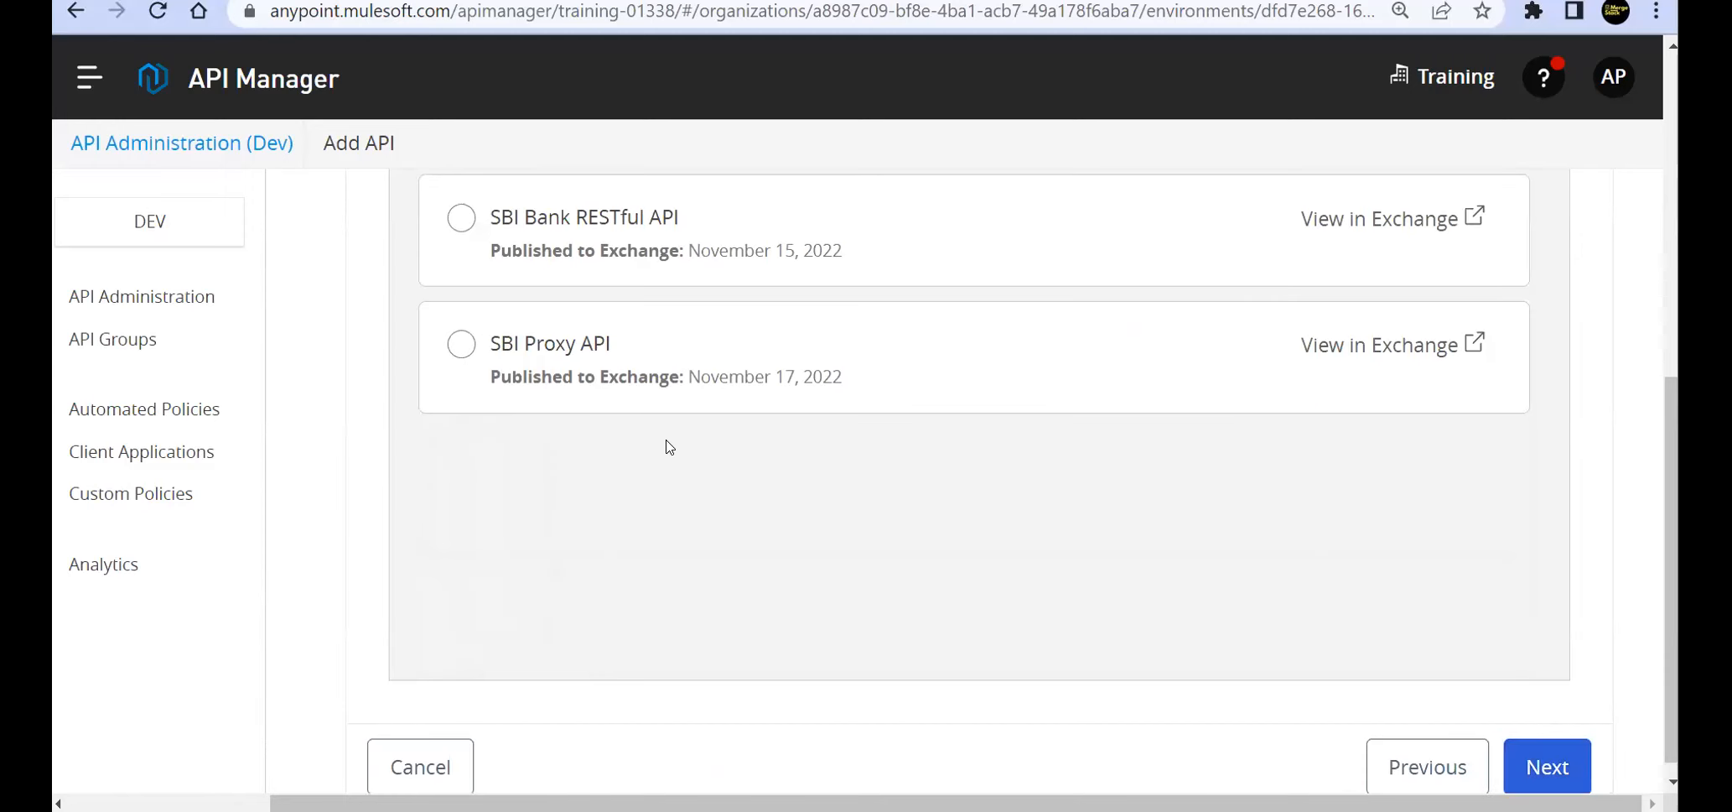
Choose to create a new API instead of selecting one from Exchange and name it JSON Player Proxy API.
scroll(862, 527, up, 6)
scroll(861, 526, up, 2)
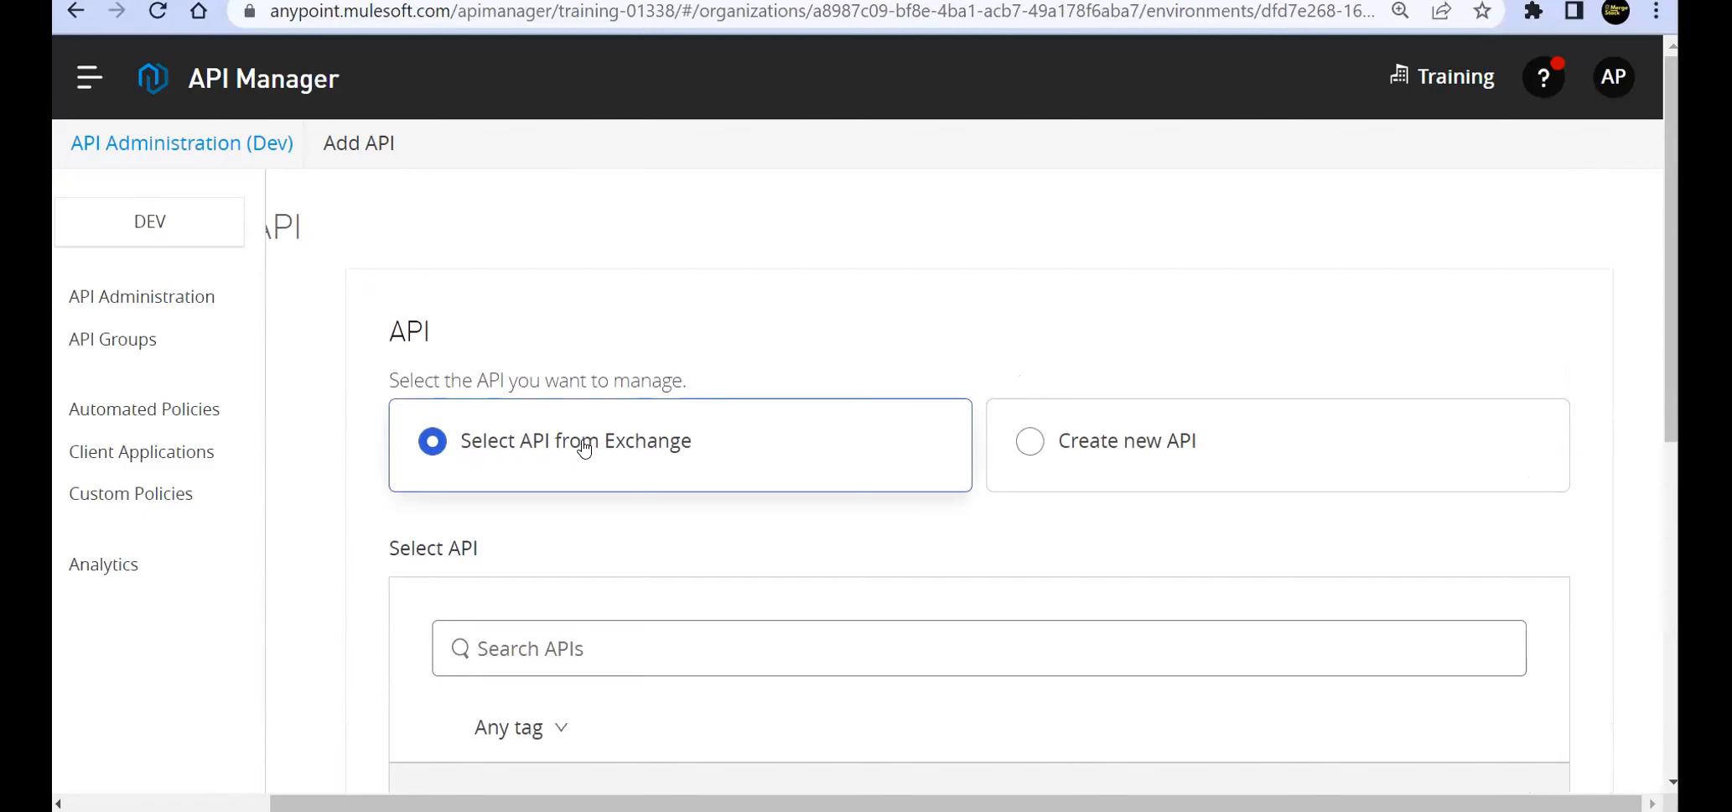
click(1130, 444)
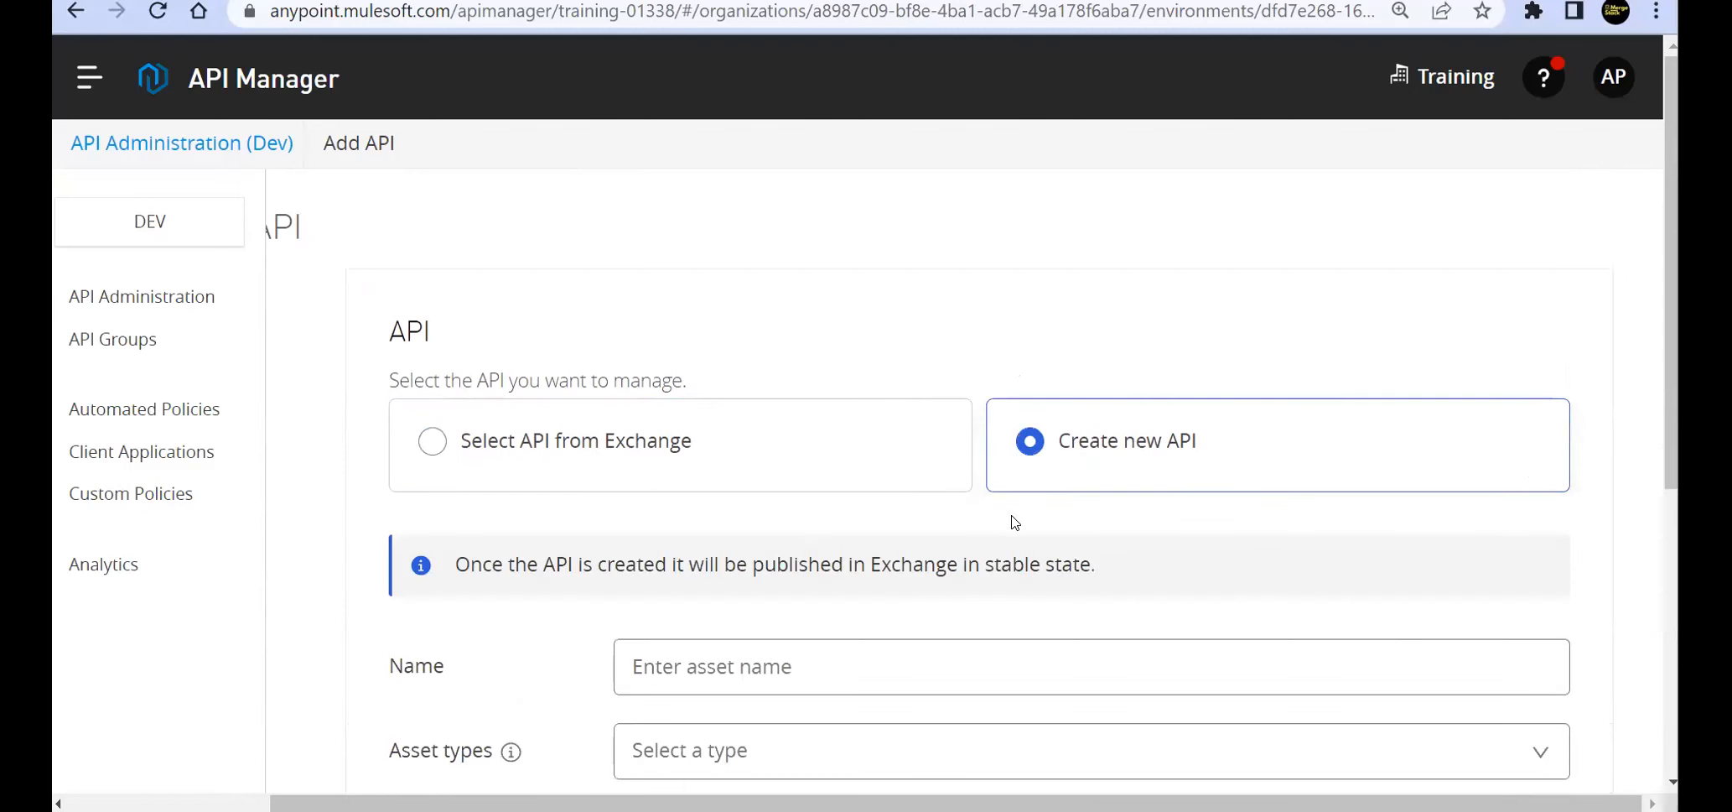
scroll(846, 477, down, 3)
click(817, 412)
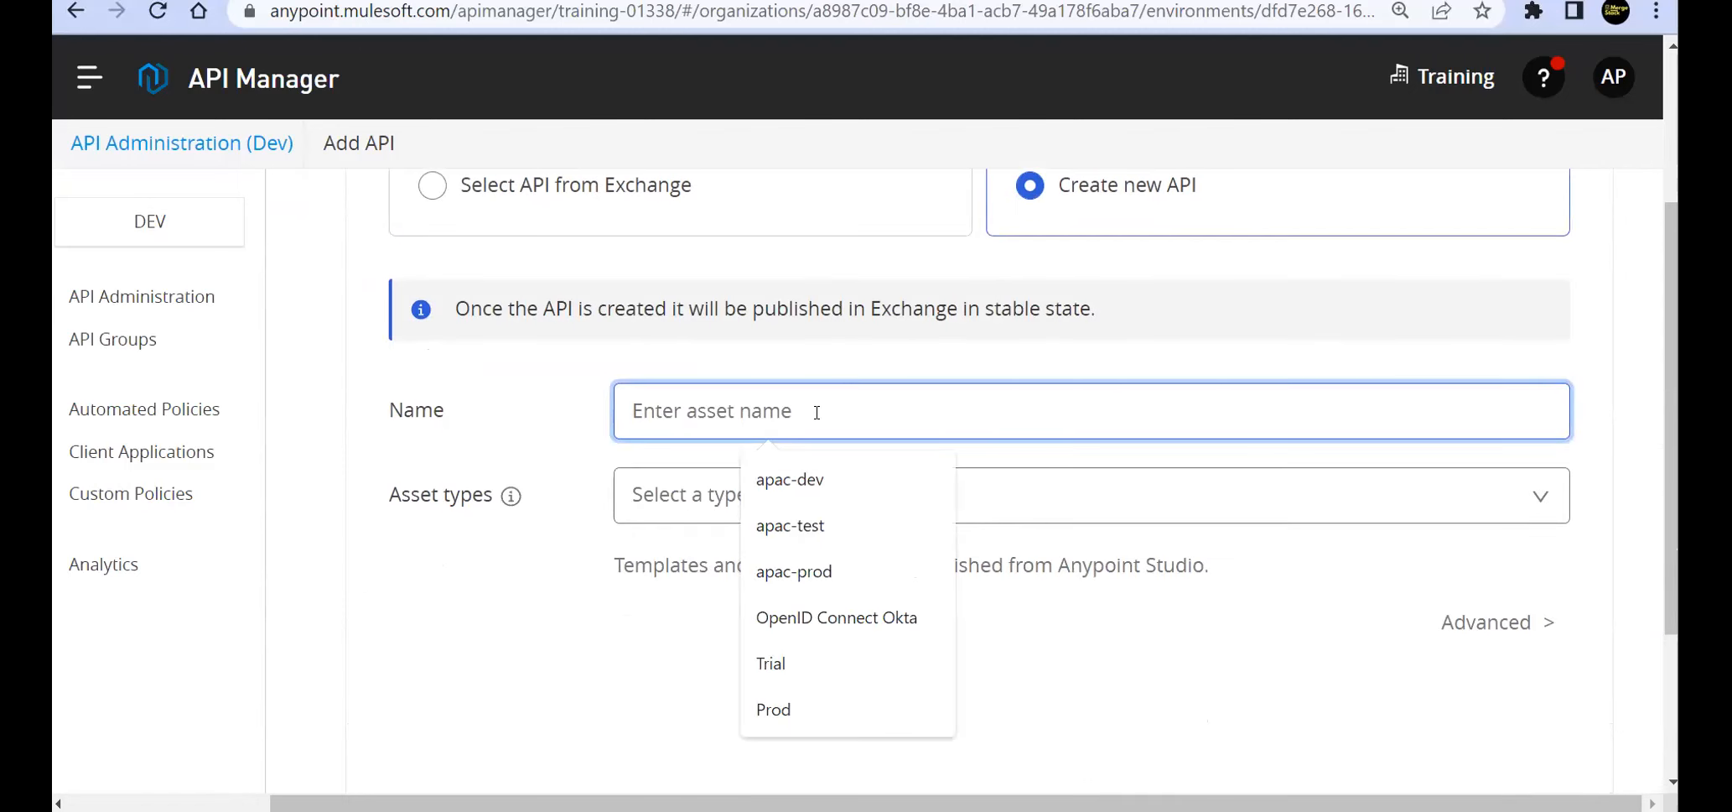
text(JSO)
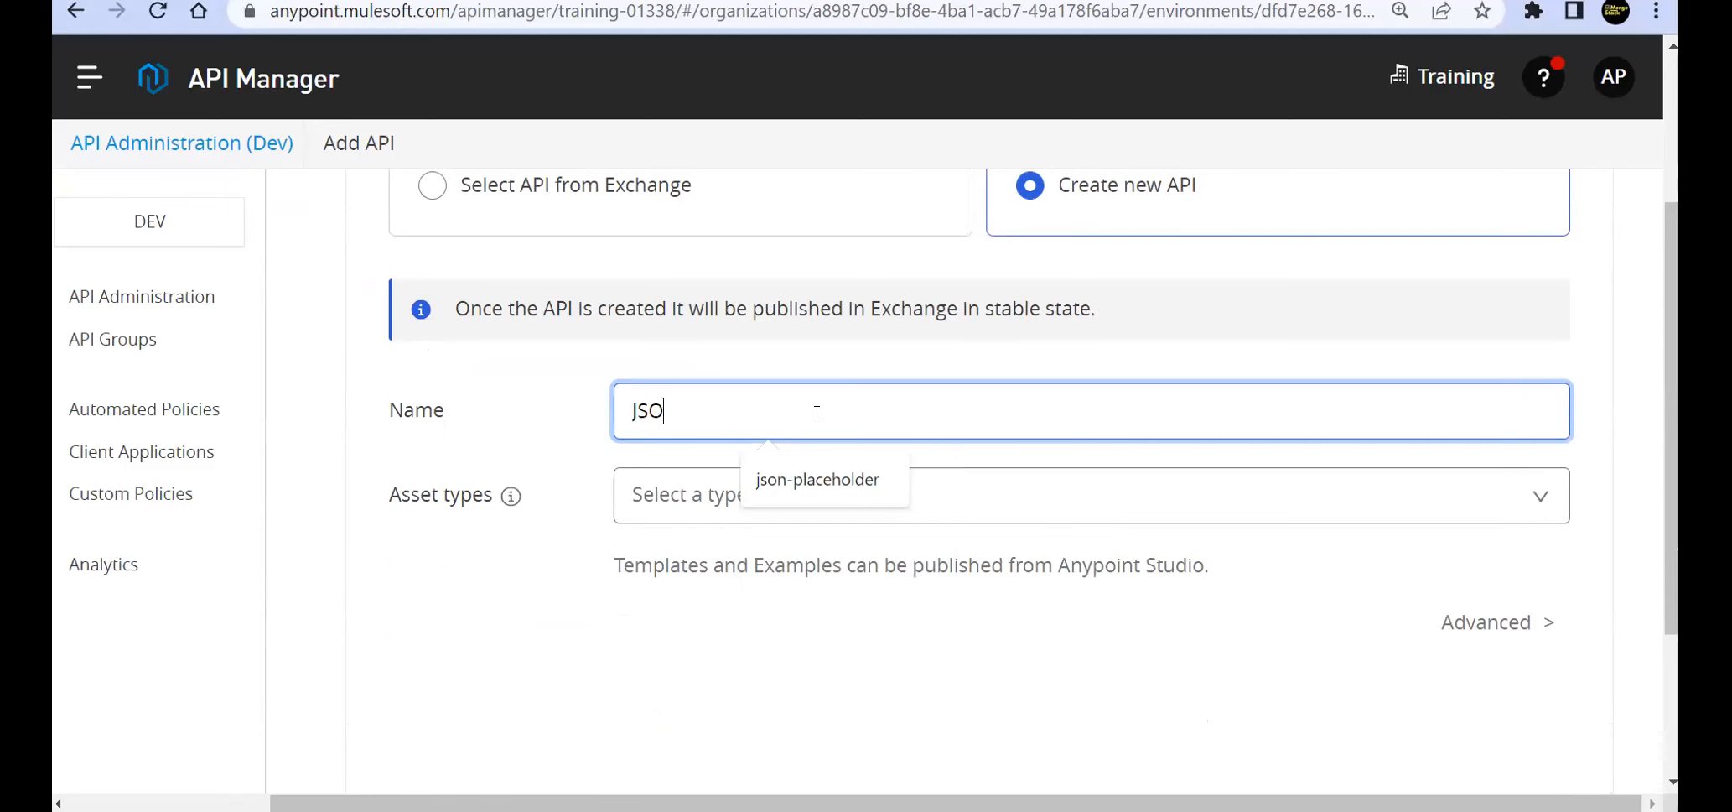
text(N Pl)
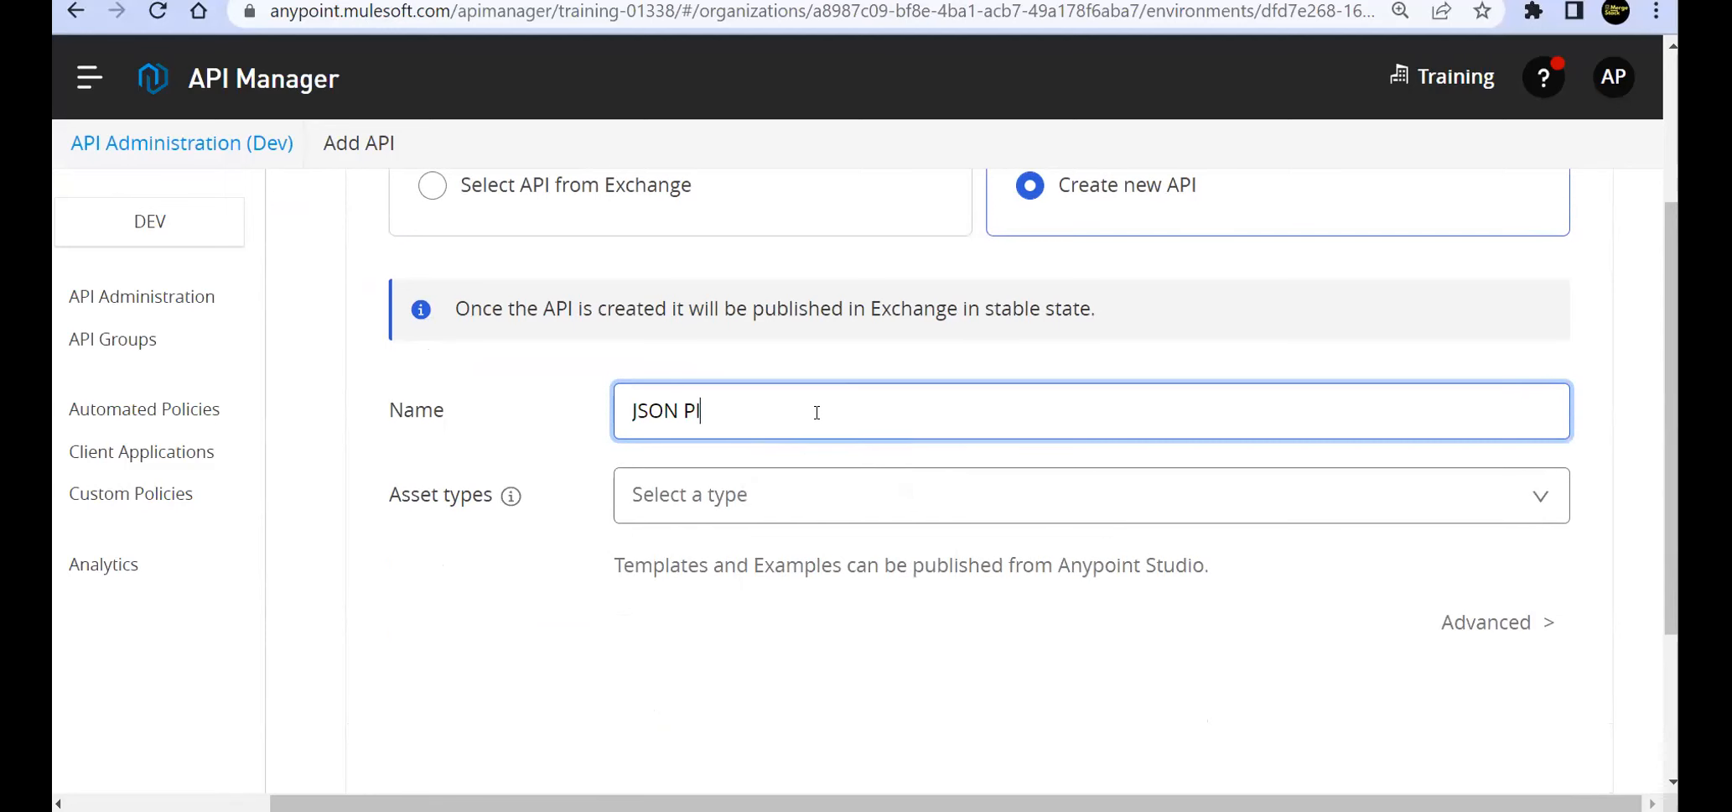
text(ayer Proxy AP)
Set the new API's asset type to HTTP API and proceed to the endpoint settings.
click(979, 503)
click(743, 585)
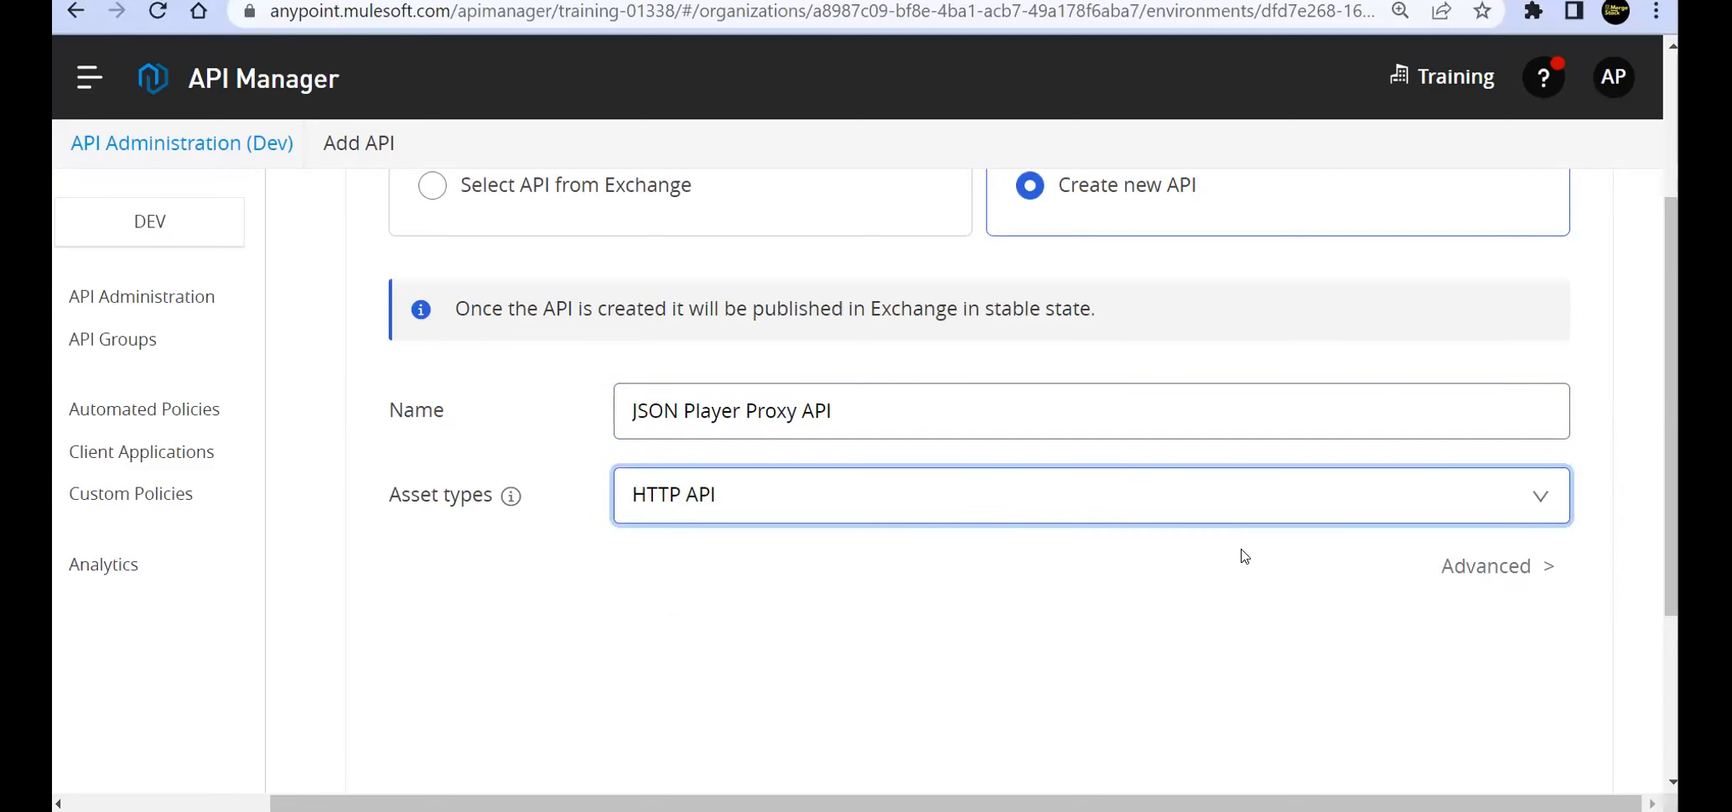
scroll(1249, 558, down, 3)
click(1547, 616)
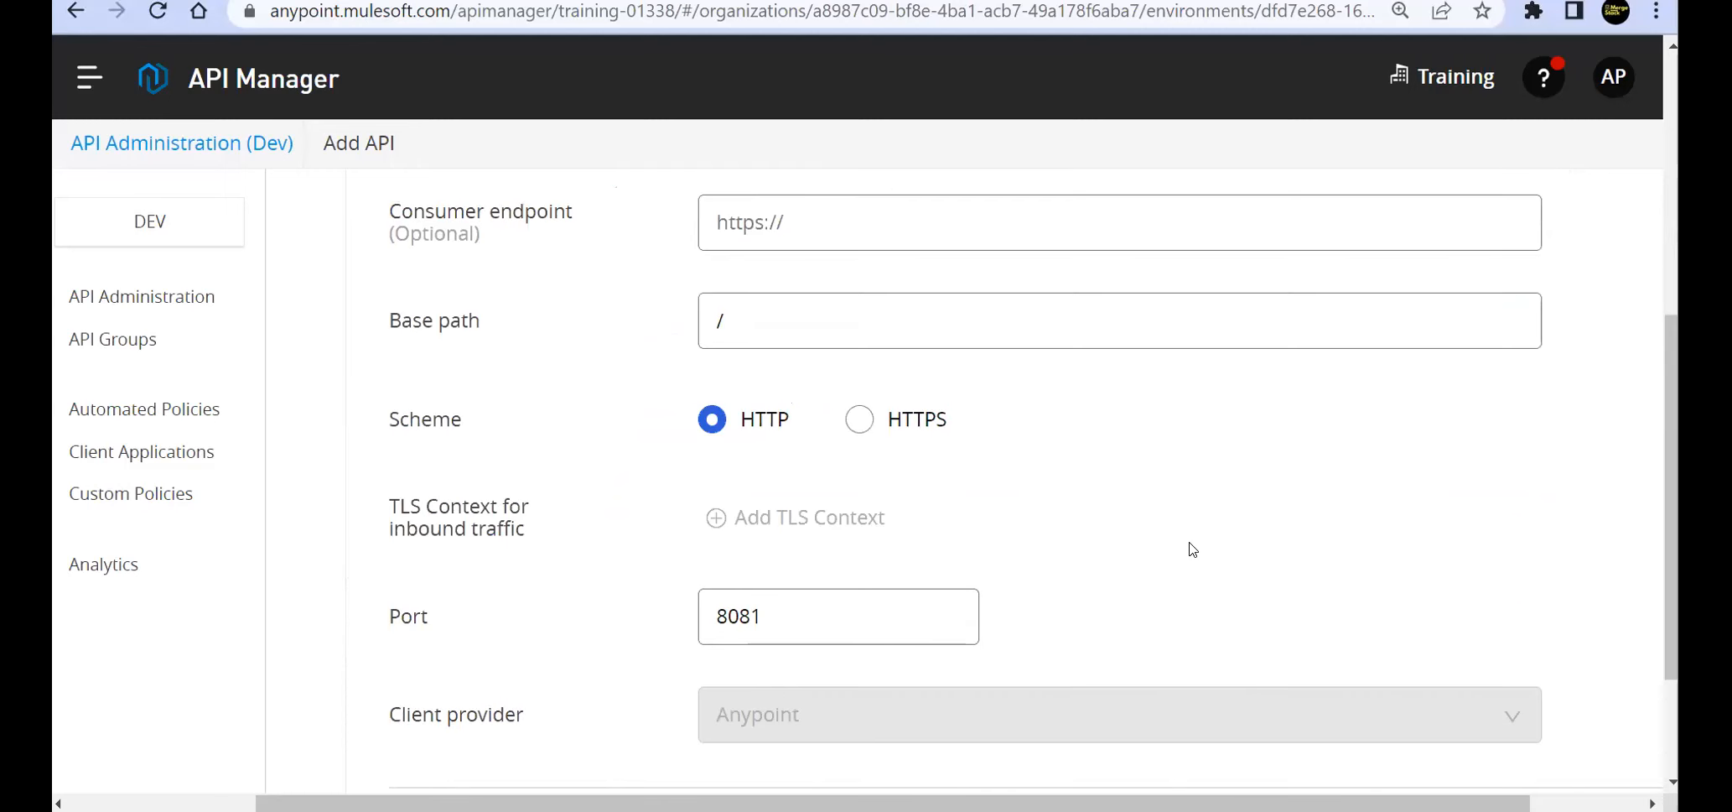
Enter jsonplaceholder.typicode.com/users/2 as the implementation URI.
scroll(1133, 538, up, 5)
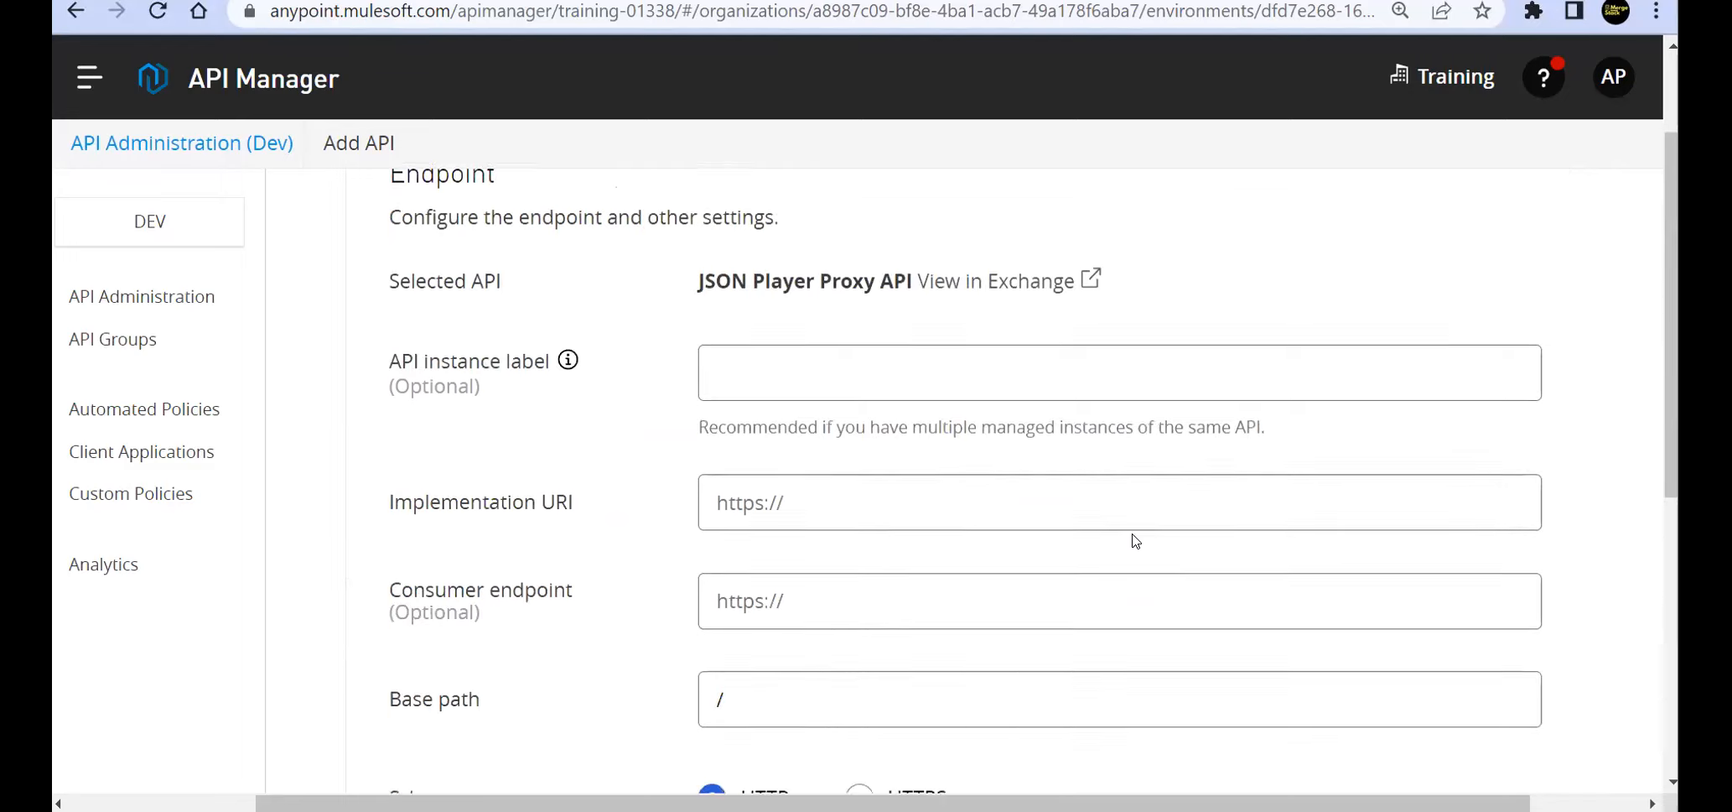
click(810, 526)
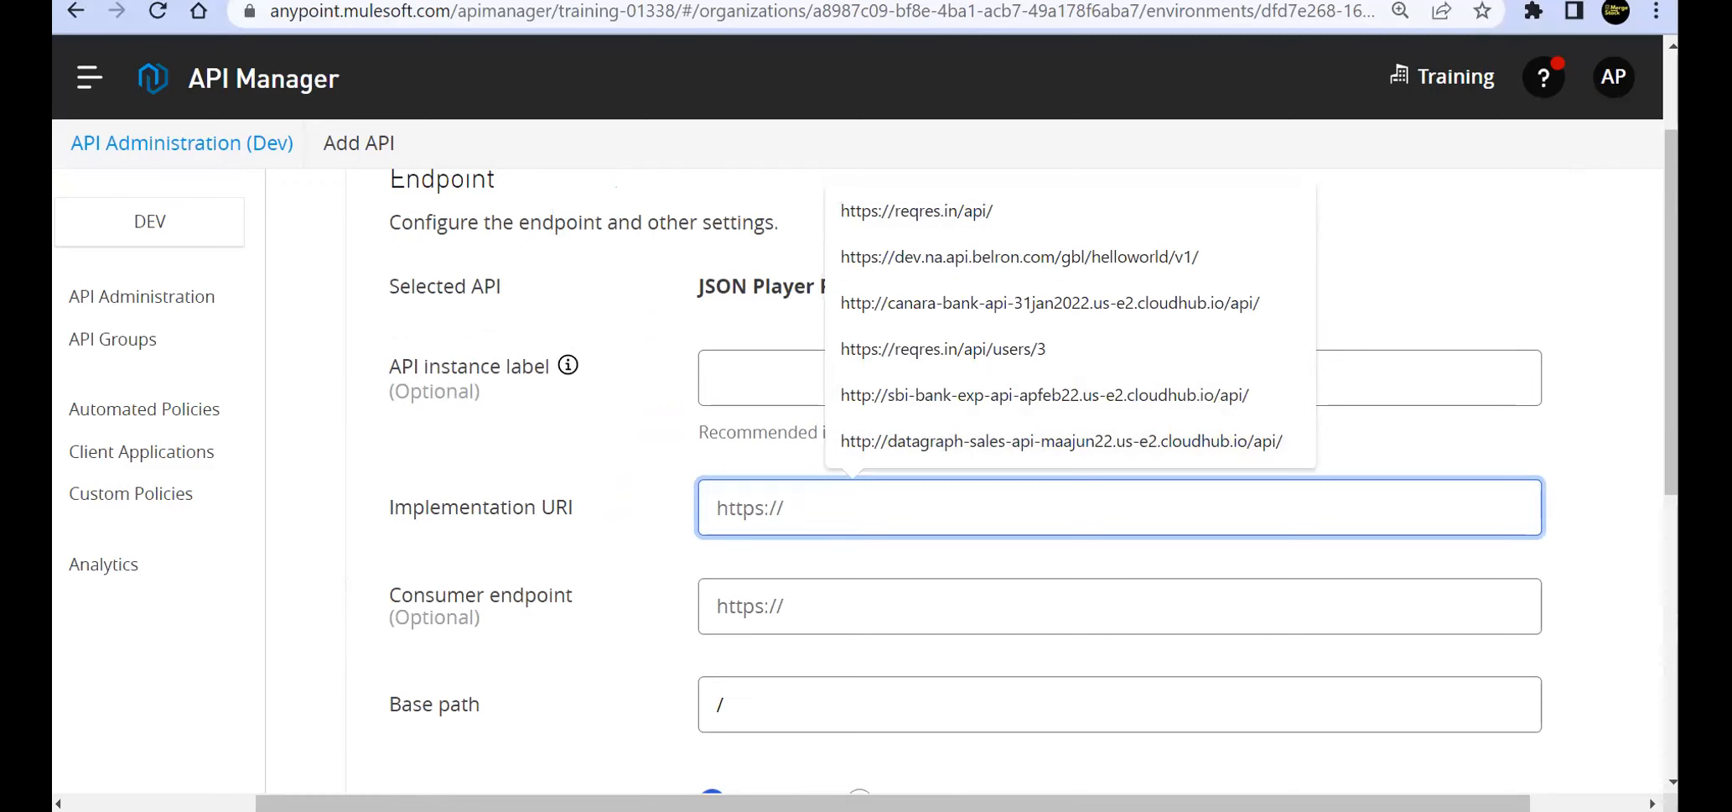
key(alt+Tab)
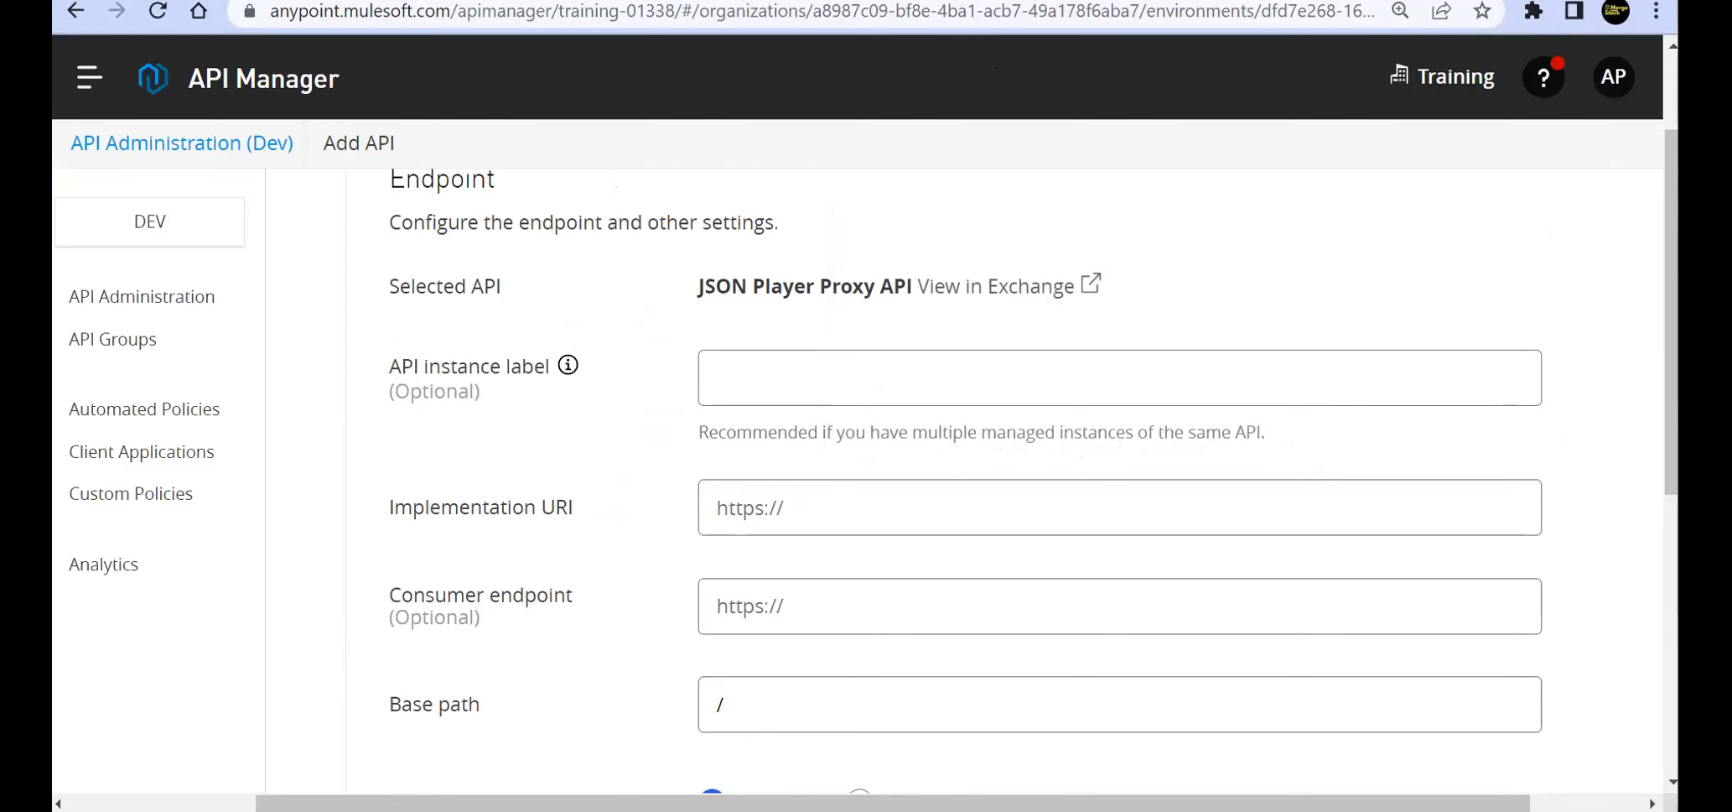
click(836, 517)
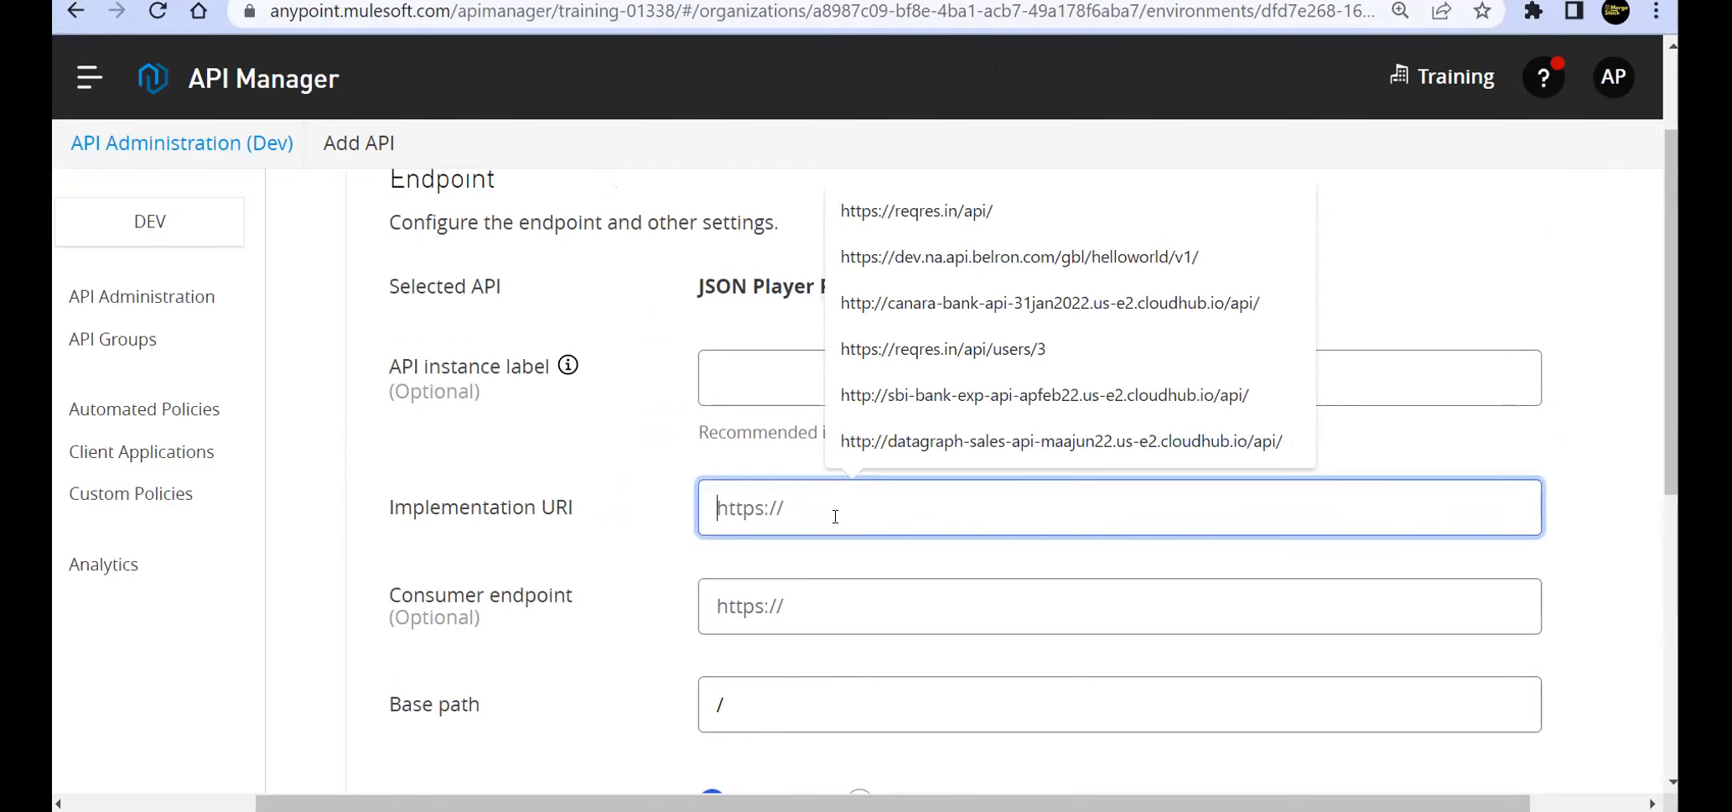
text(j)
key(BackSpace)
text(jsonplaceholder.typicode.com/users/2)
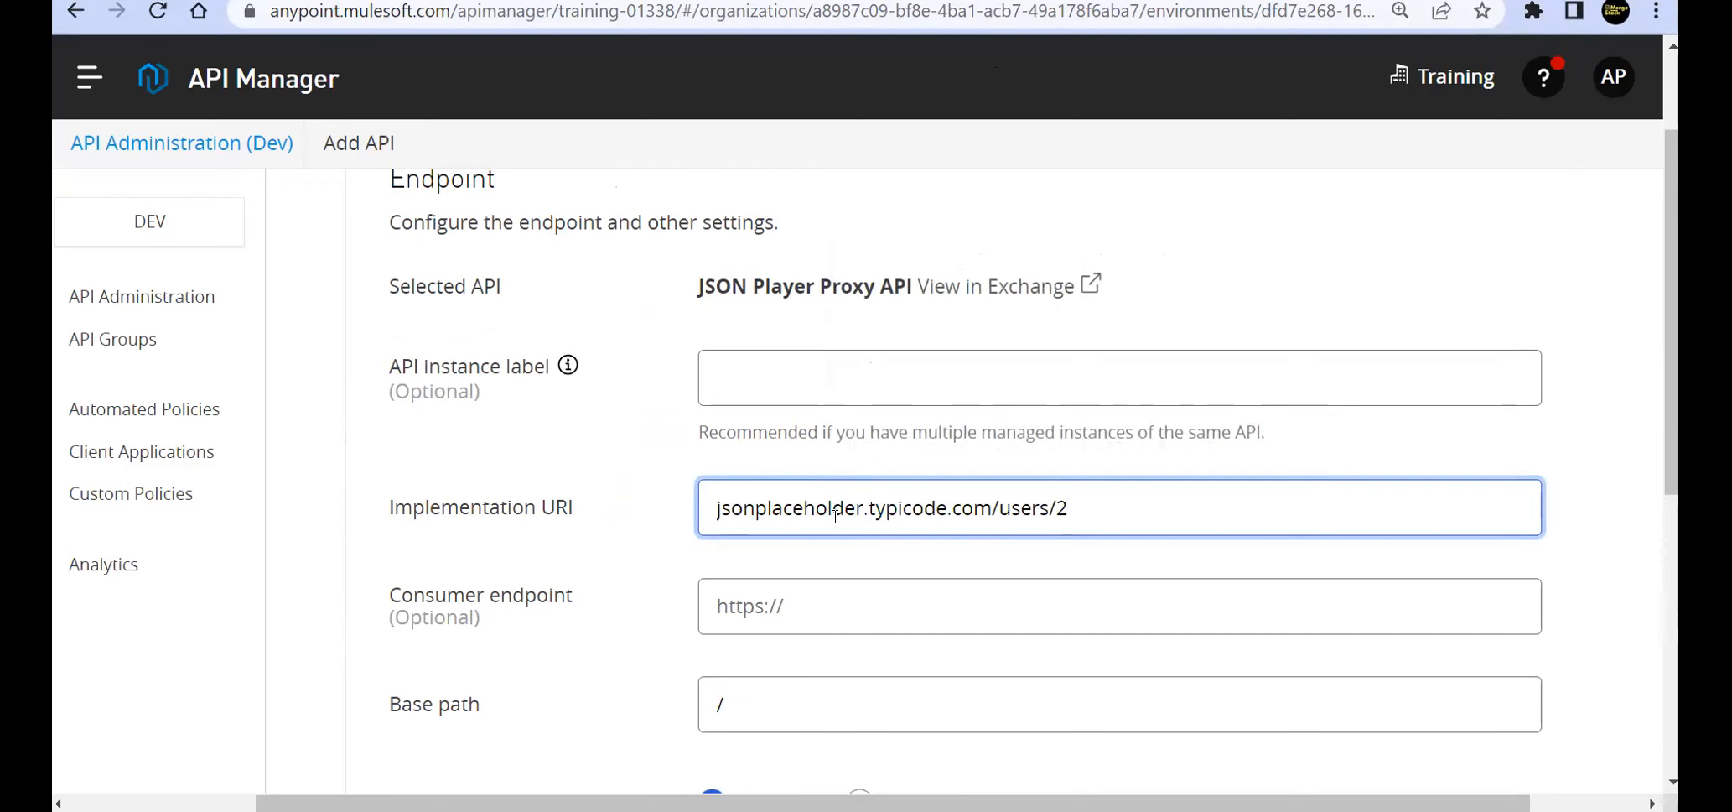
Open jsonplaceholder.typicode.com/users/2 in a new browser tab and copy its full address.
key(ctrl+t)
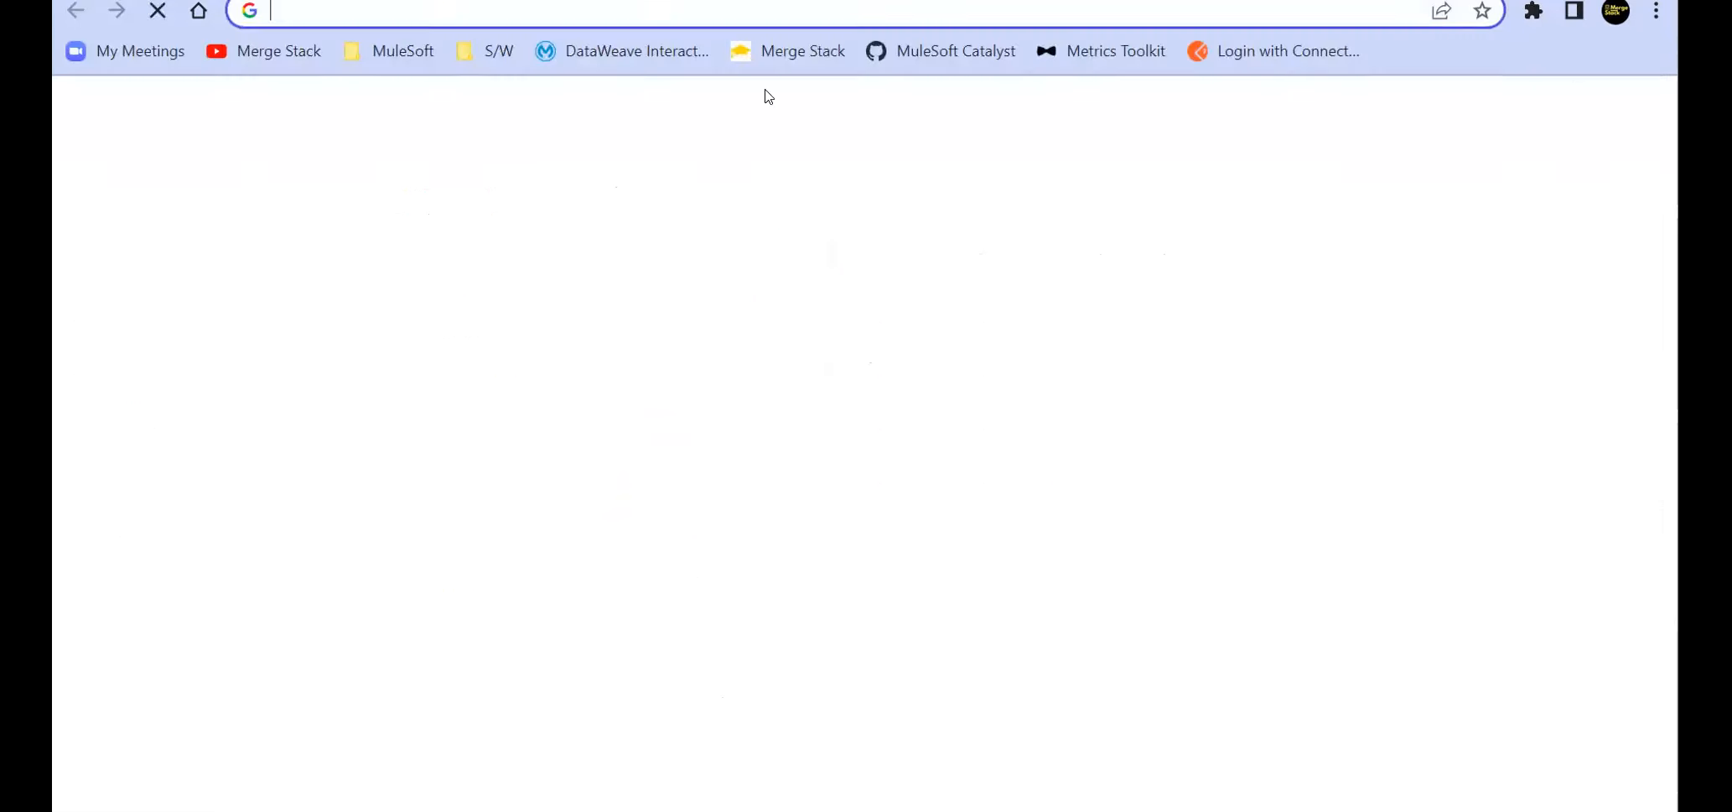
text(jsonplaceholder.typicode.com/users/2)
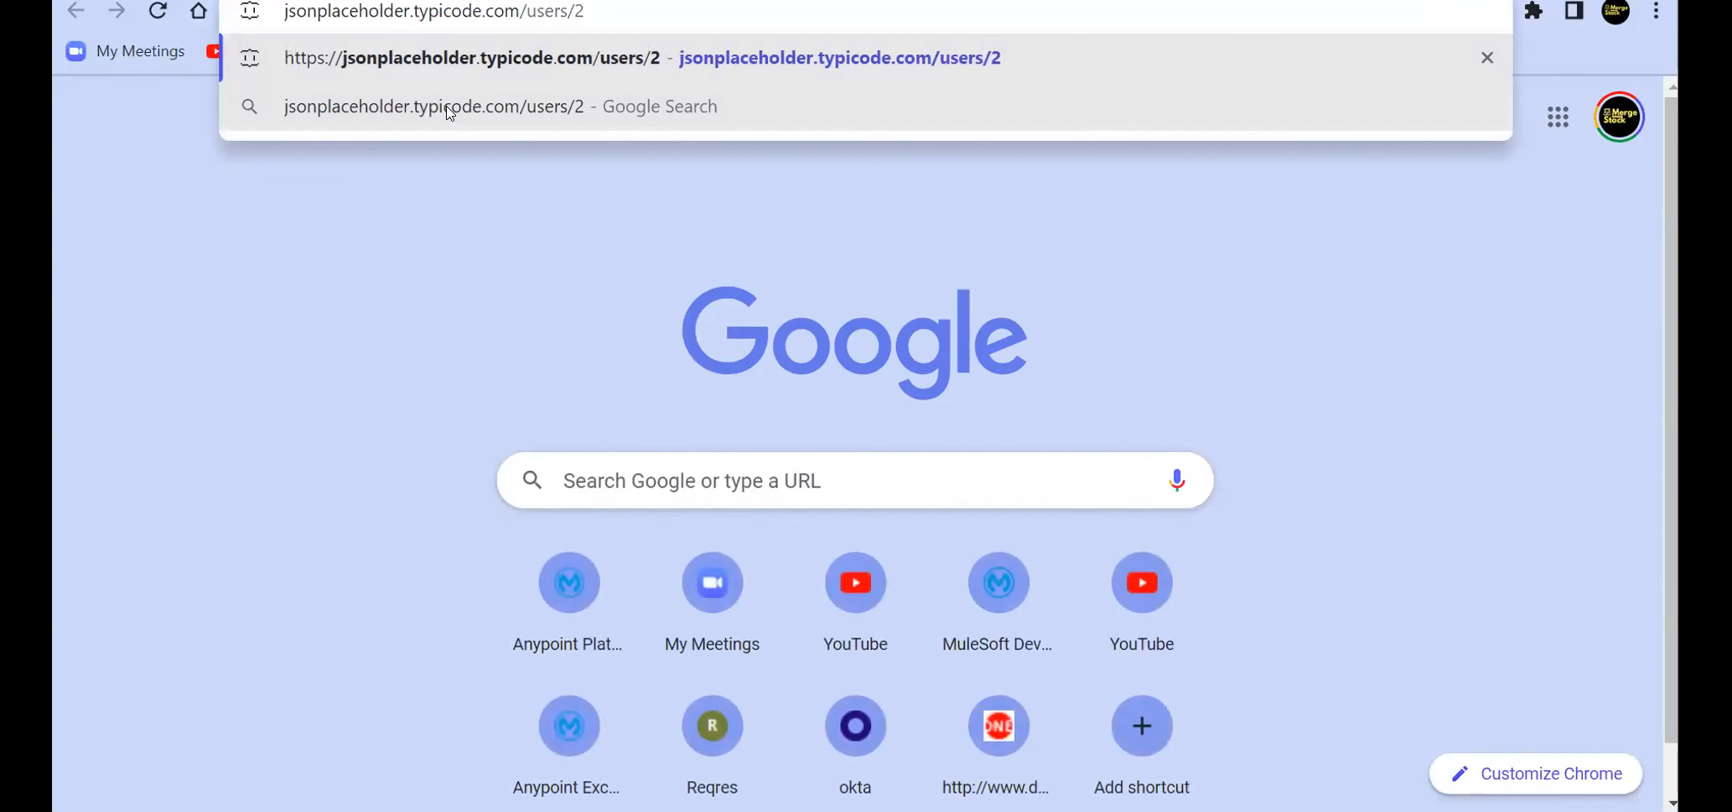
key(Return)
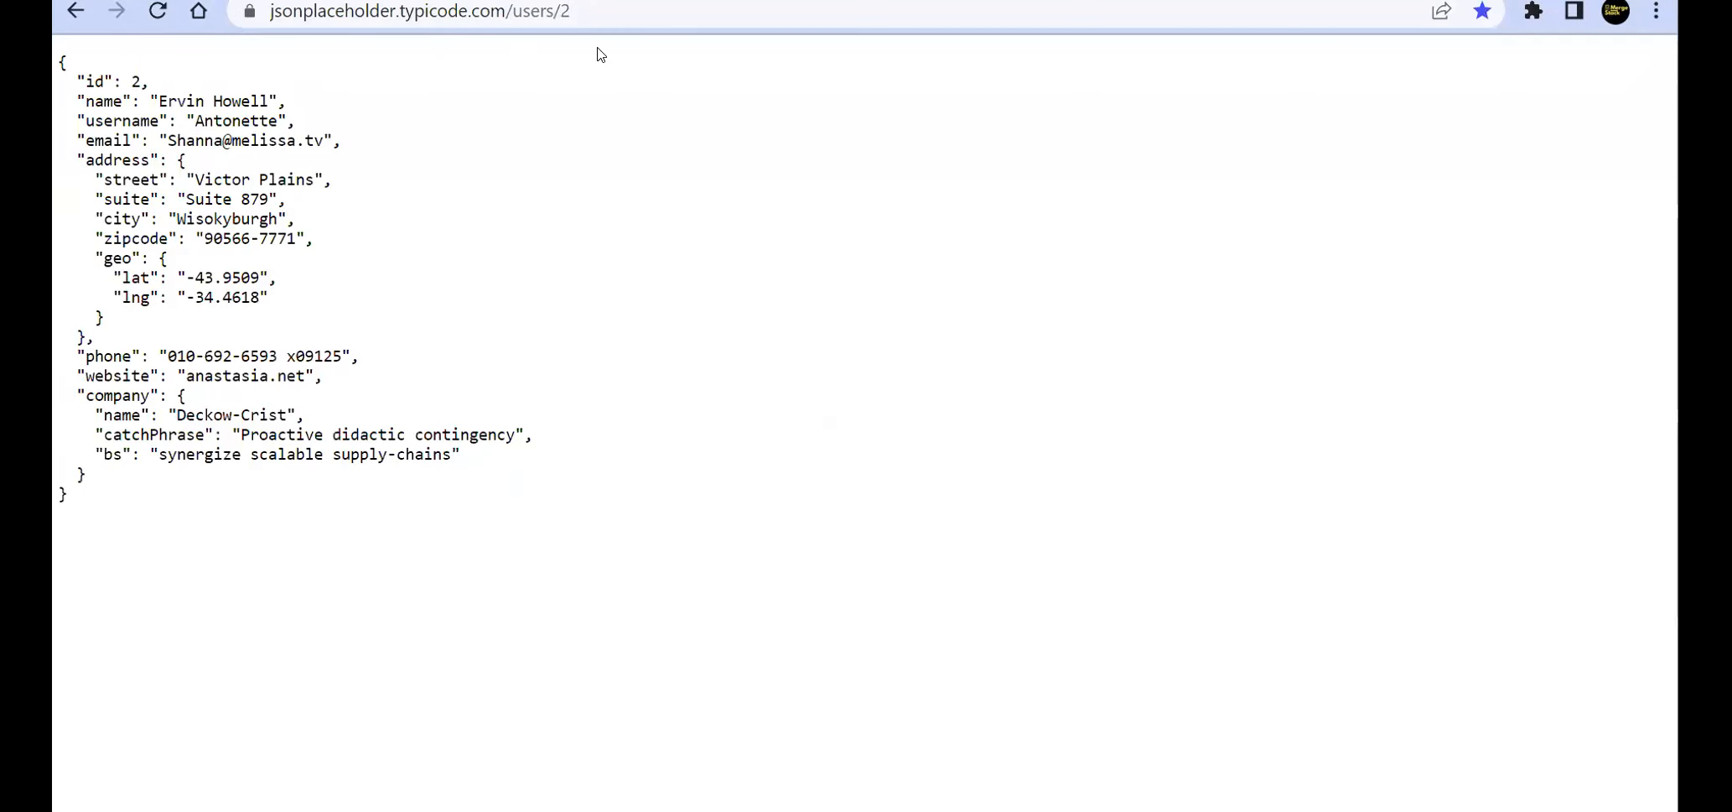
click(590, 18)
key(ctrl+c)
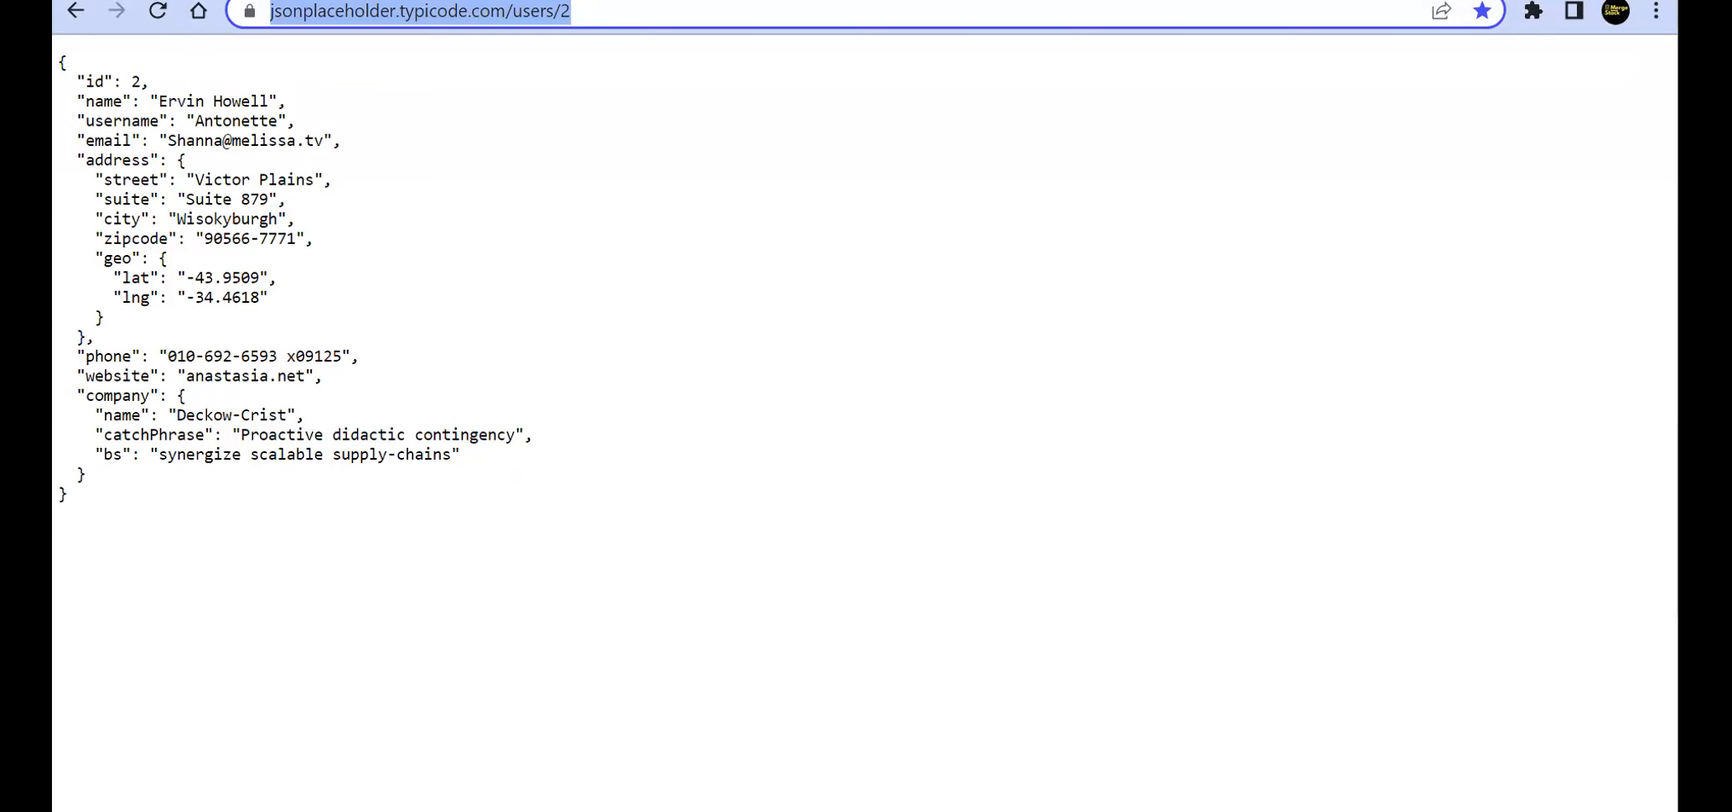
click(1128, 1)
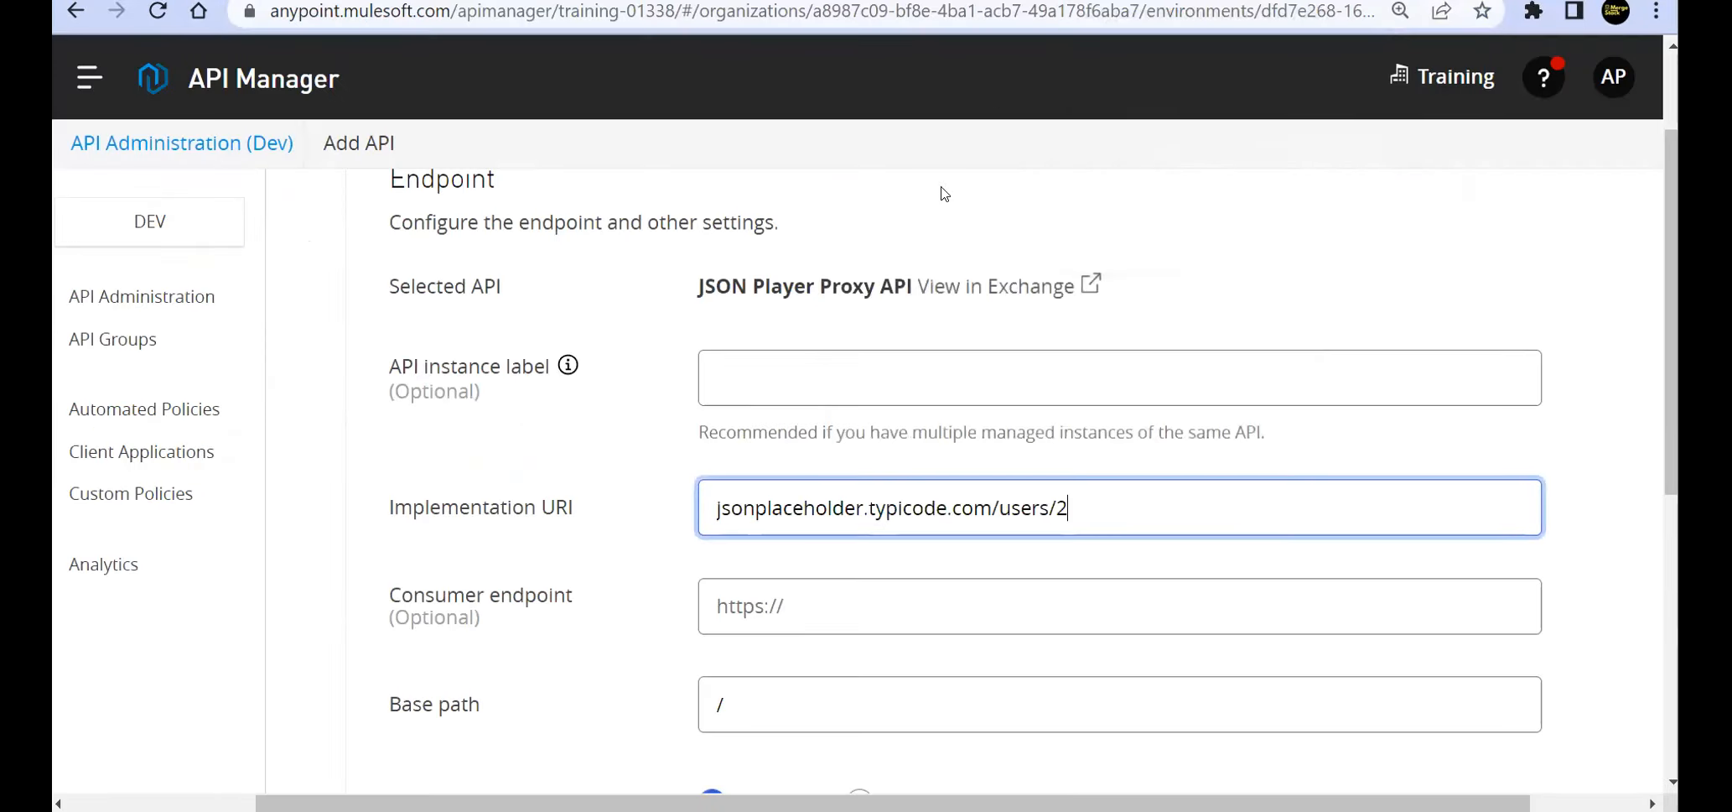
triple_click(869, 525)
key(ctrl+v)
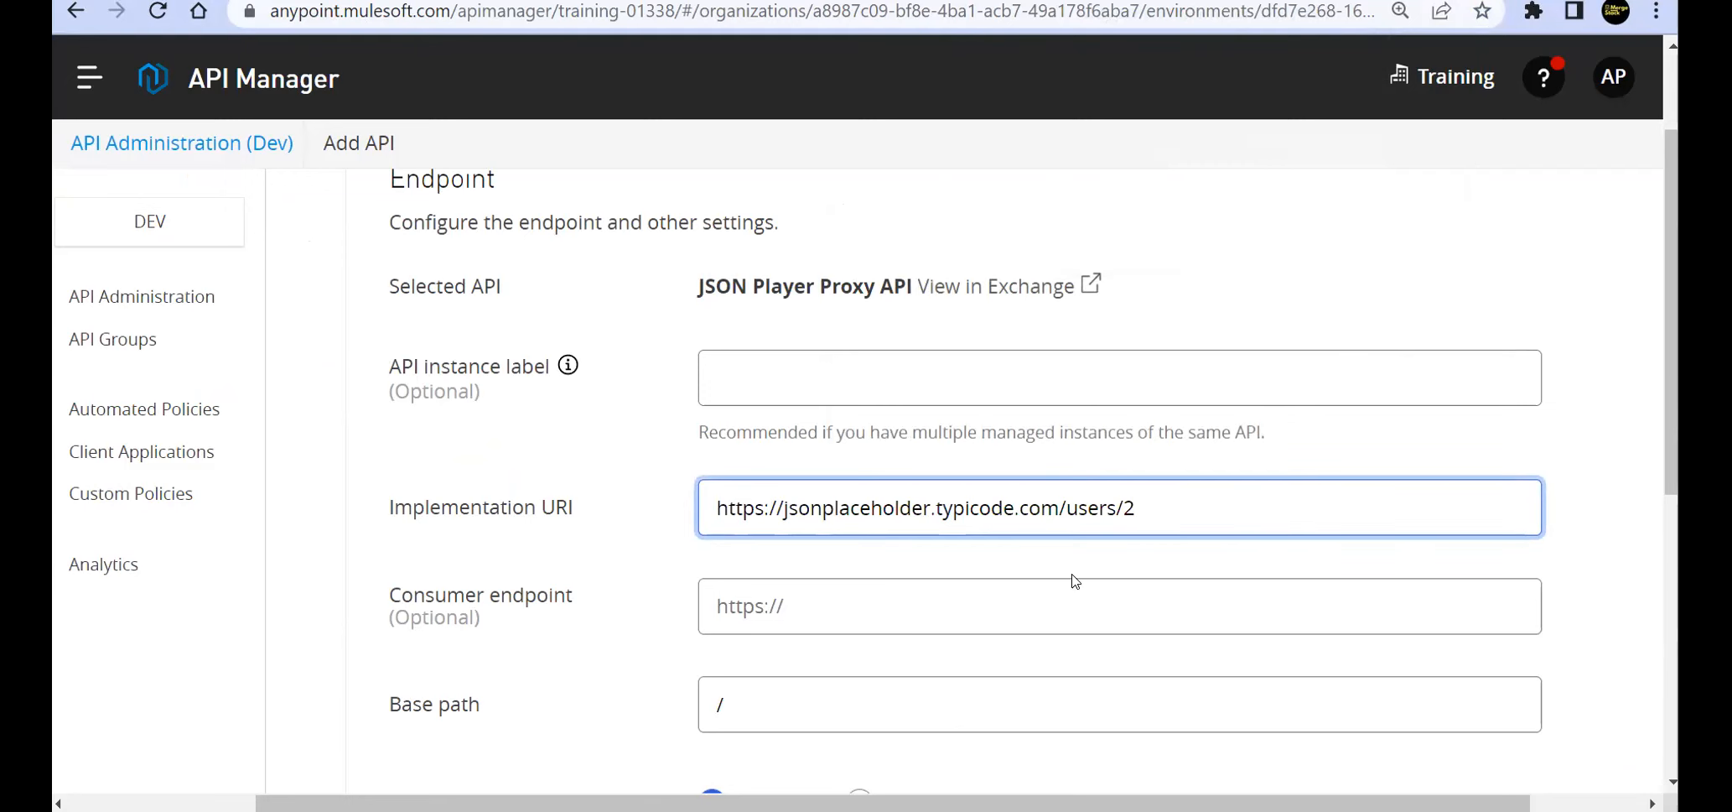
key(BackSpace)
key(BackSpace)
key(BackSpace)
key(BackSpace)
key(BackSpace)
key(BackSpace)
drag(1066, 508, 698, 515)
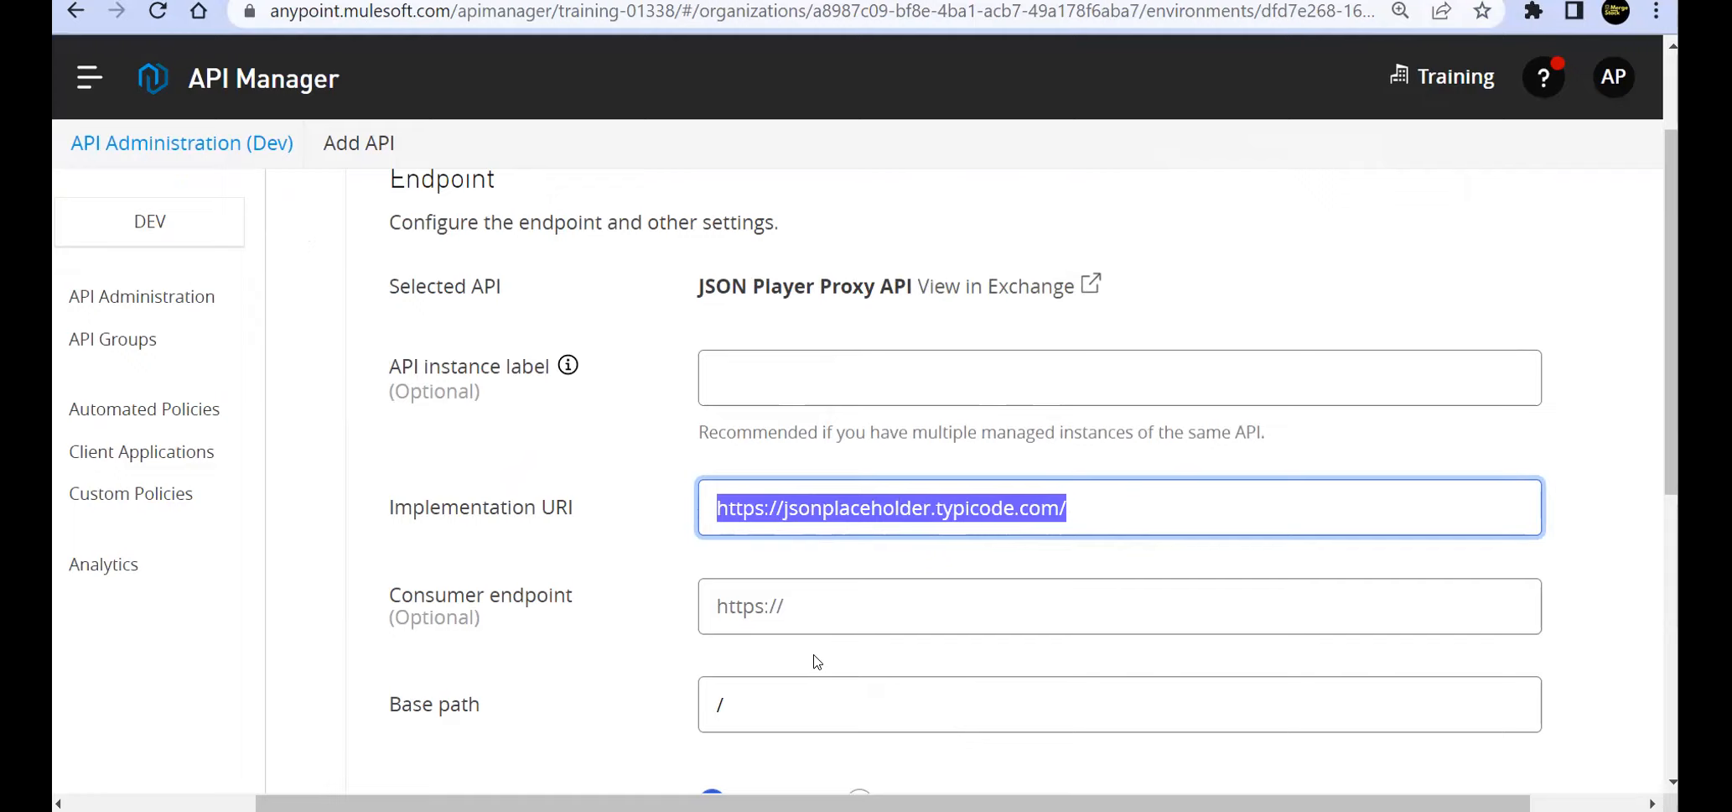
Proceed to the review stage with the remaining endpoint settings at their defaults, and save and deploy the proxy.
scroll(817, 662, down, 7)
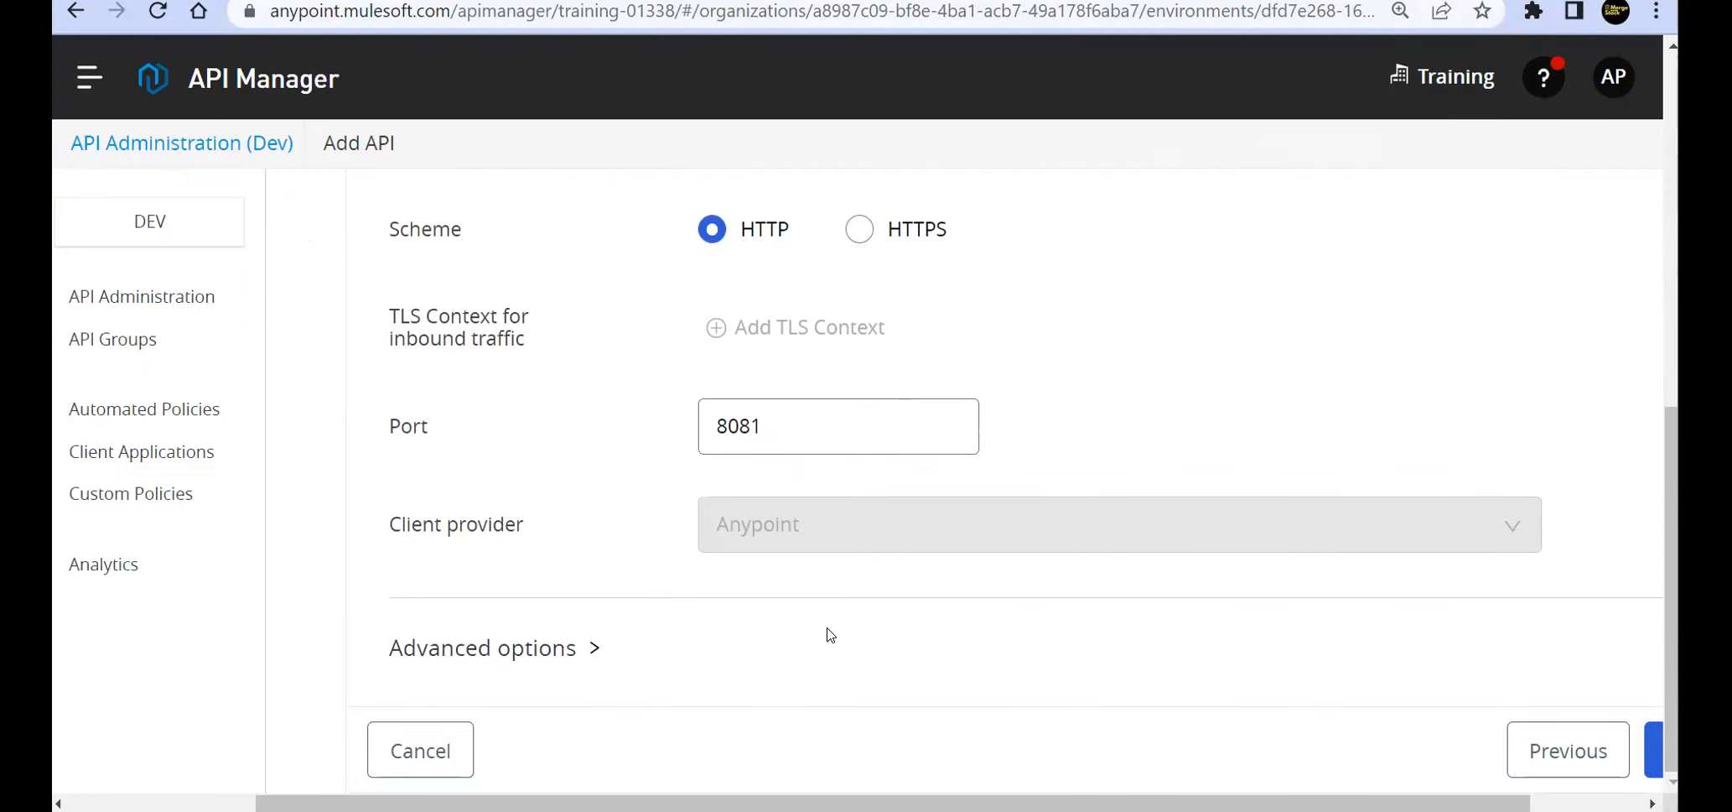
scroll(1552, 754, right, 2)
click(1547, 751)
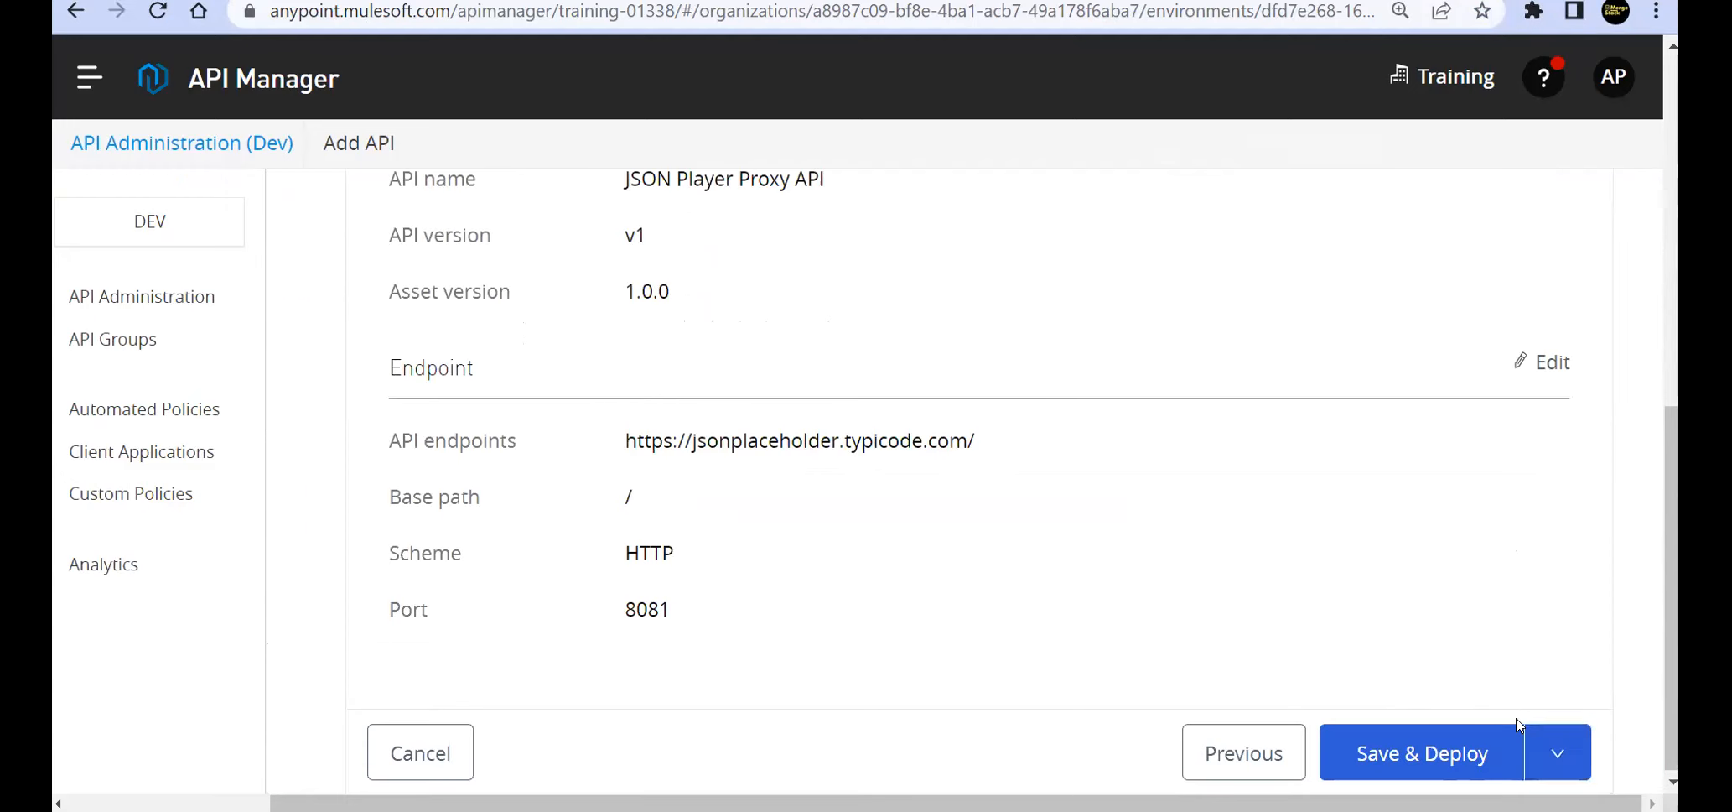
click(1417, 759)
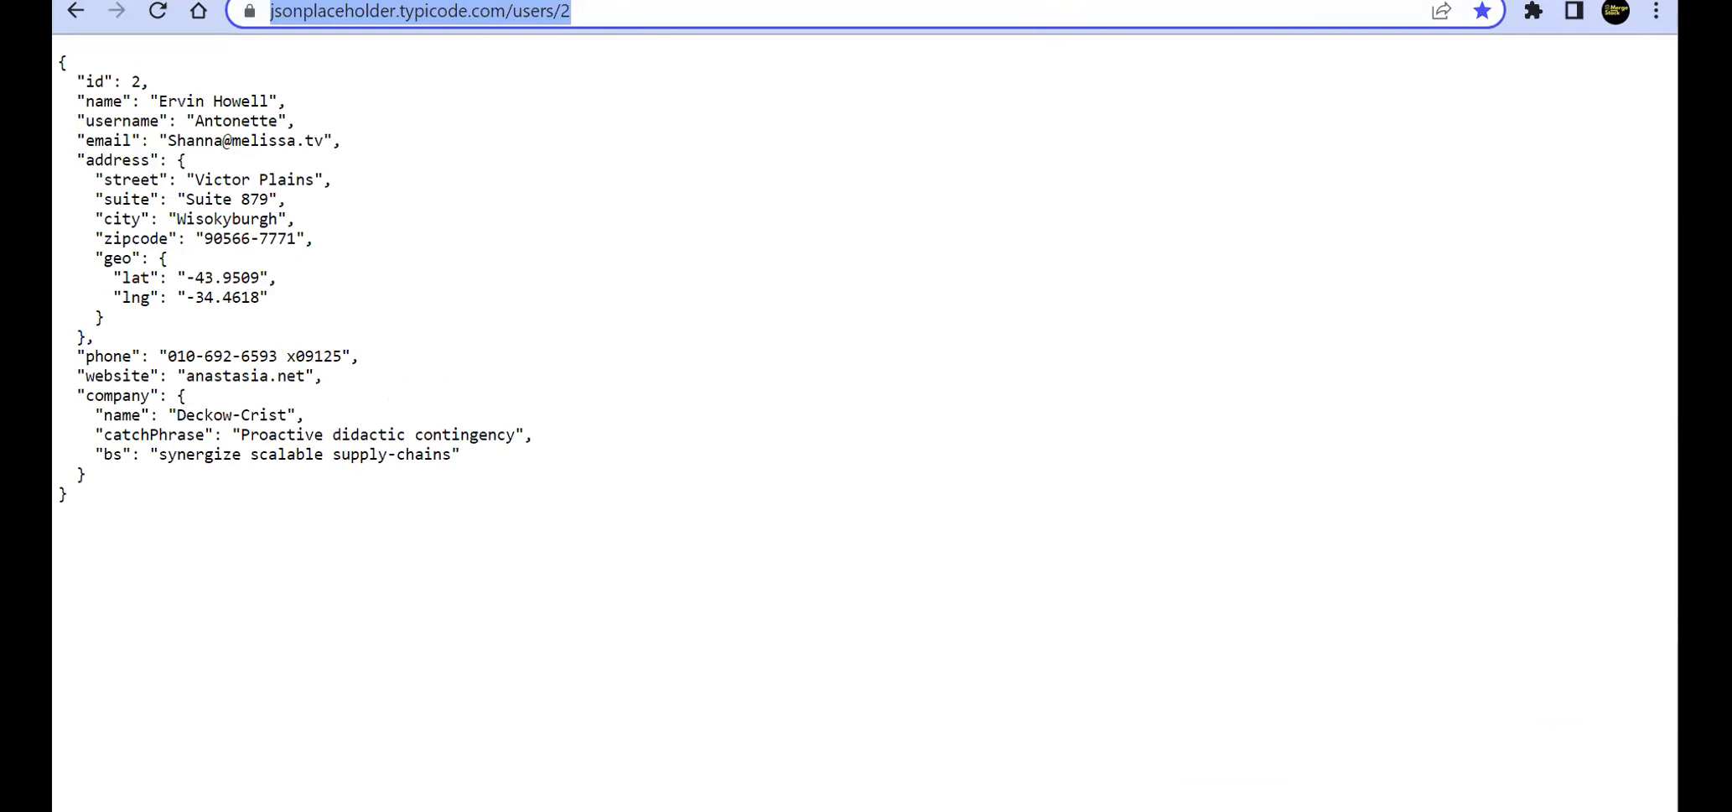
Return to the Dev environment's API Administration list and check the status of JSON Player Proxy API.
click(805, 2)
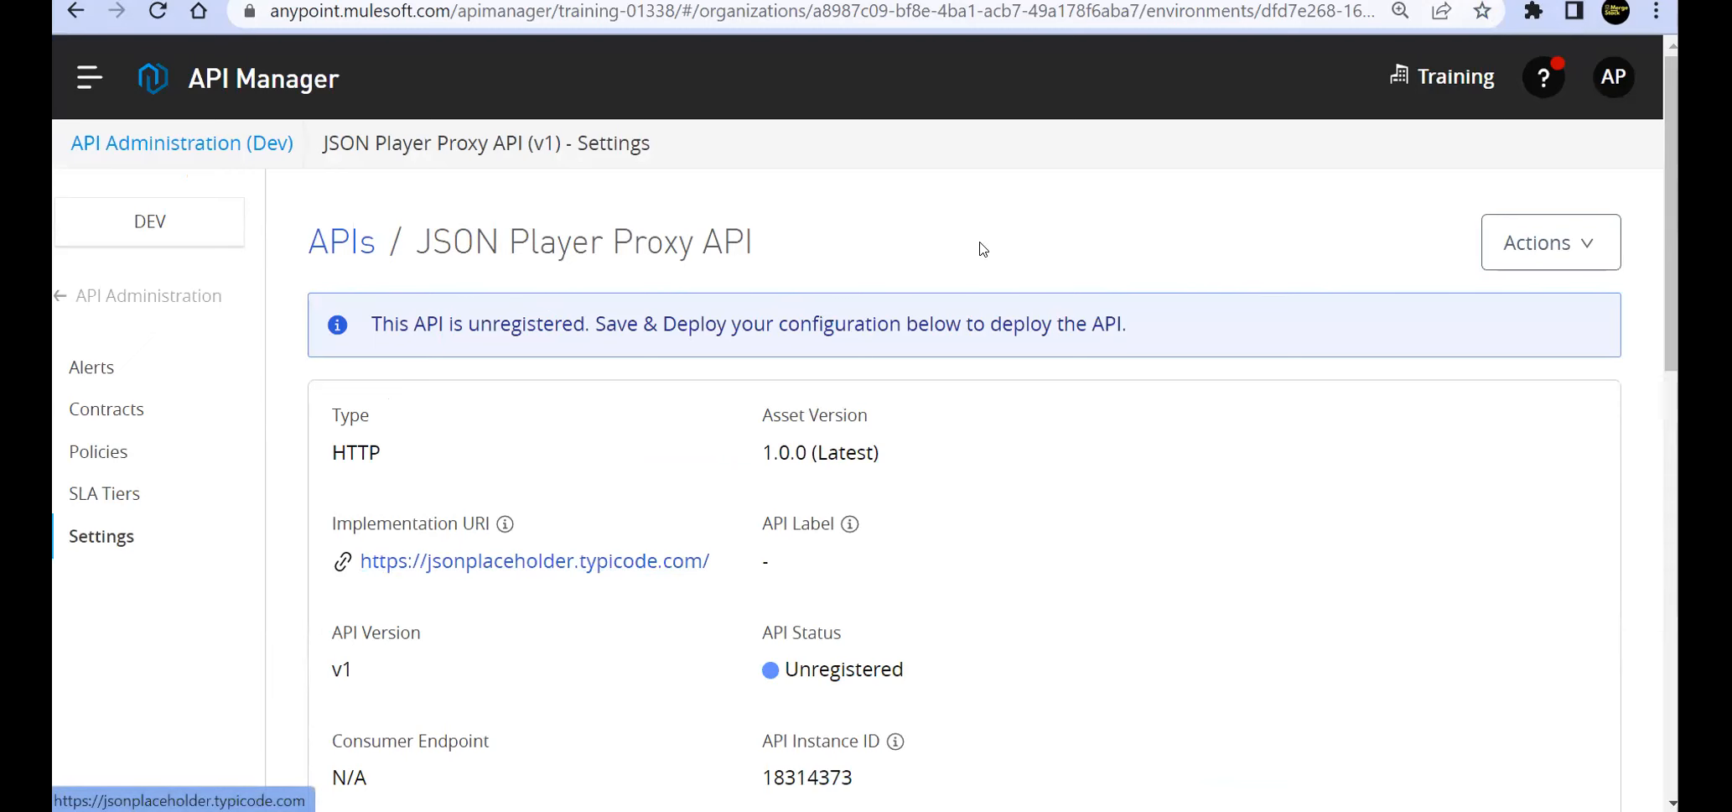
click(62, 293)
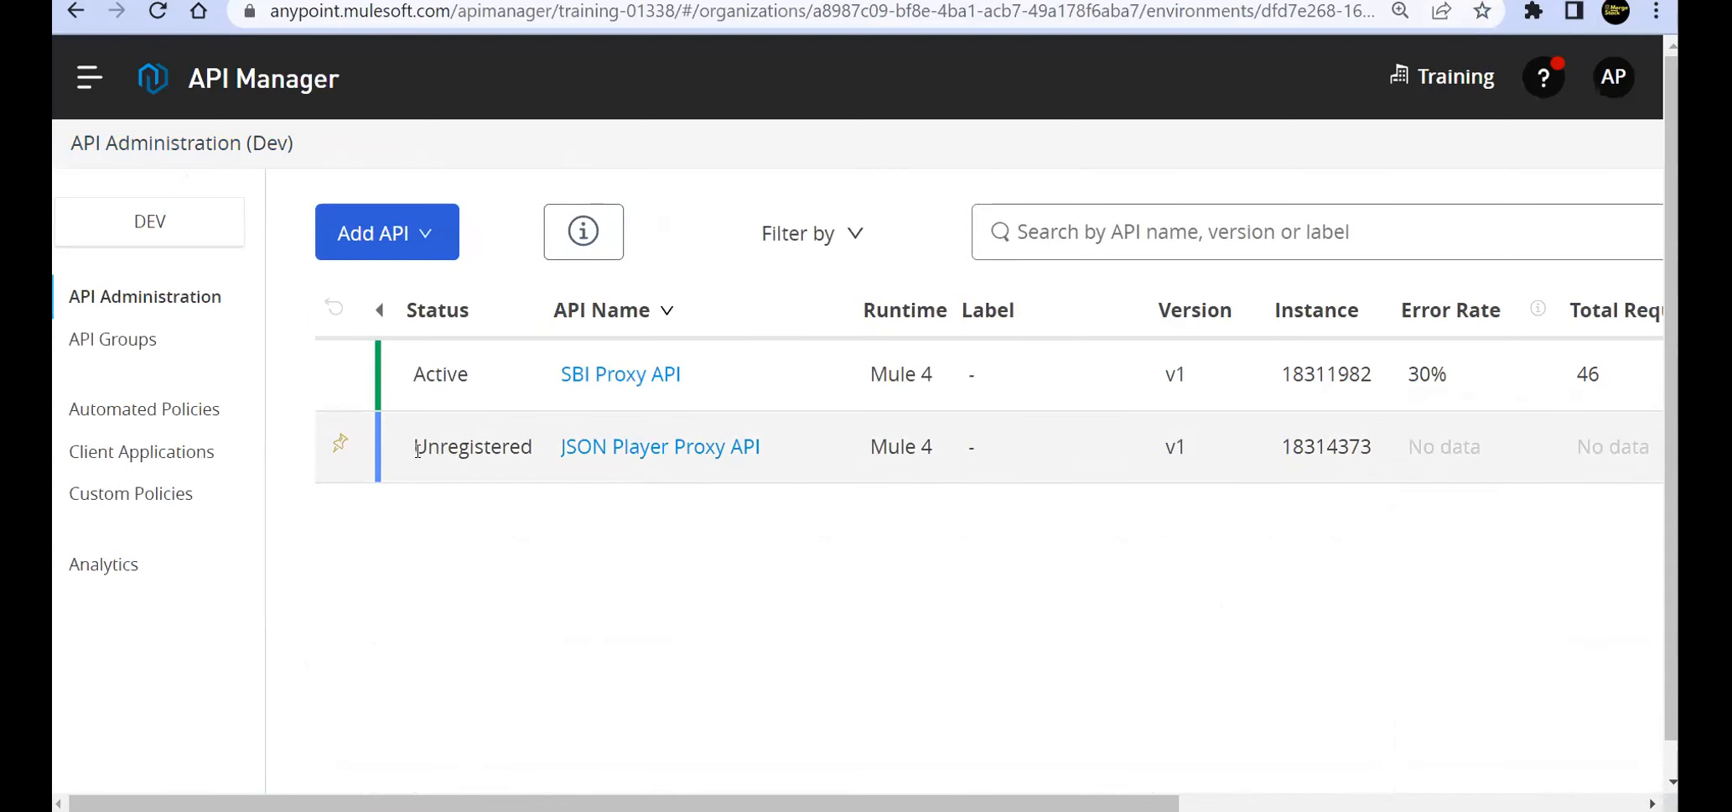
double_click(462, 453)
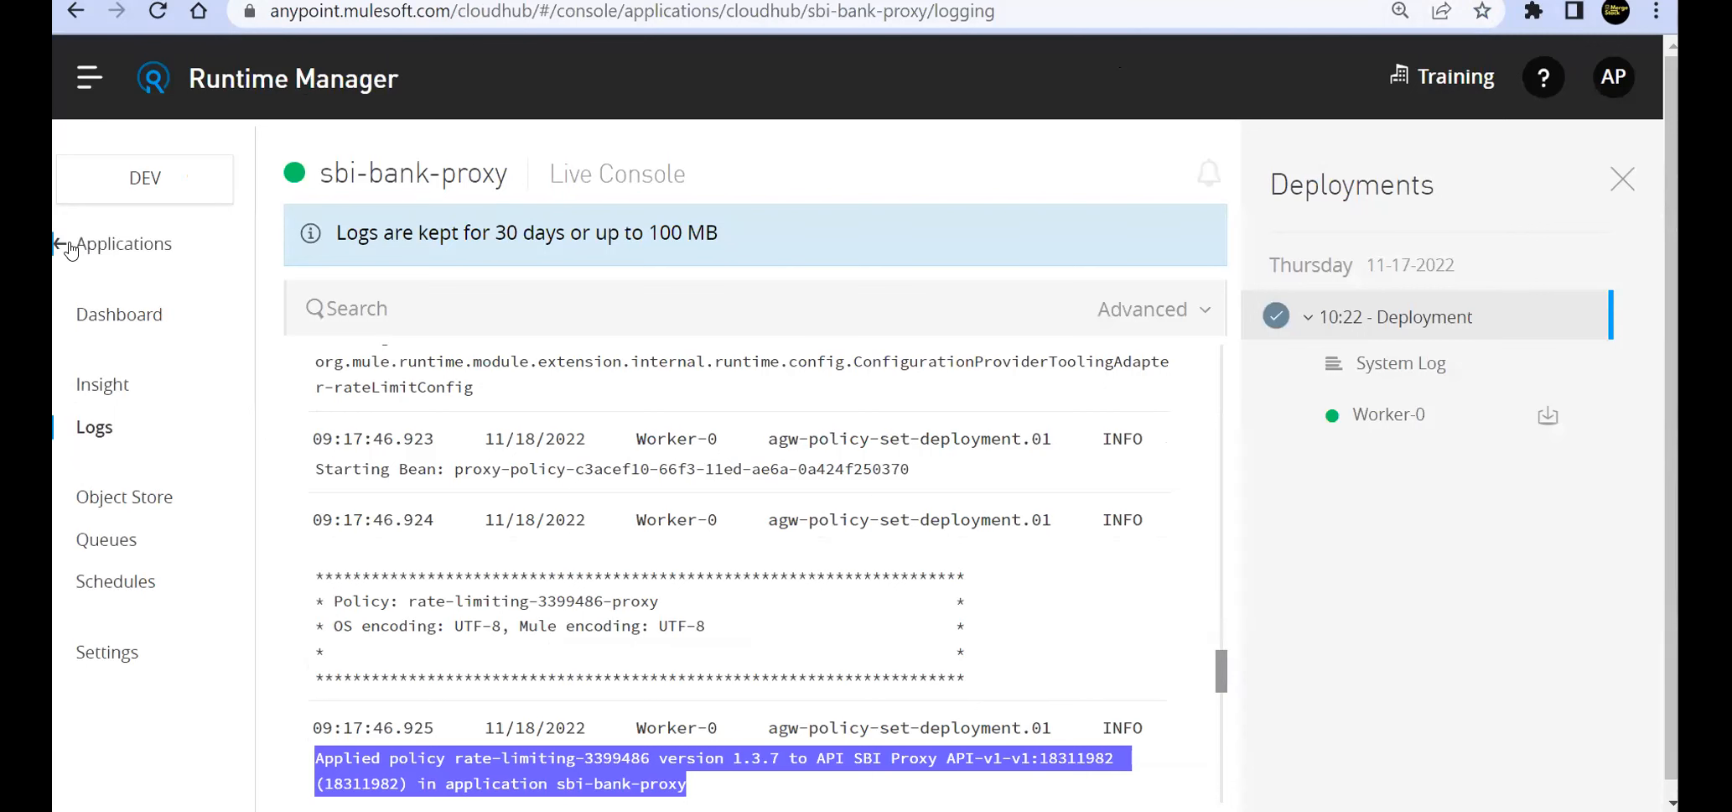
Inspect the jsonplayer-proxy-api application's runtime settings and worker size in Runtime Manager, and reload the API list in API Manager.
click(69, 247)
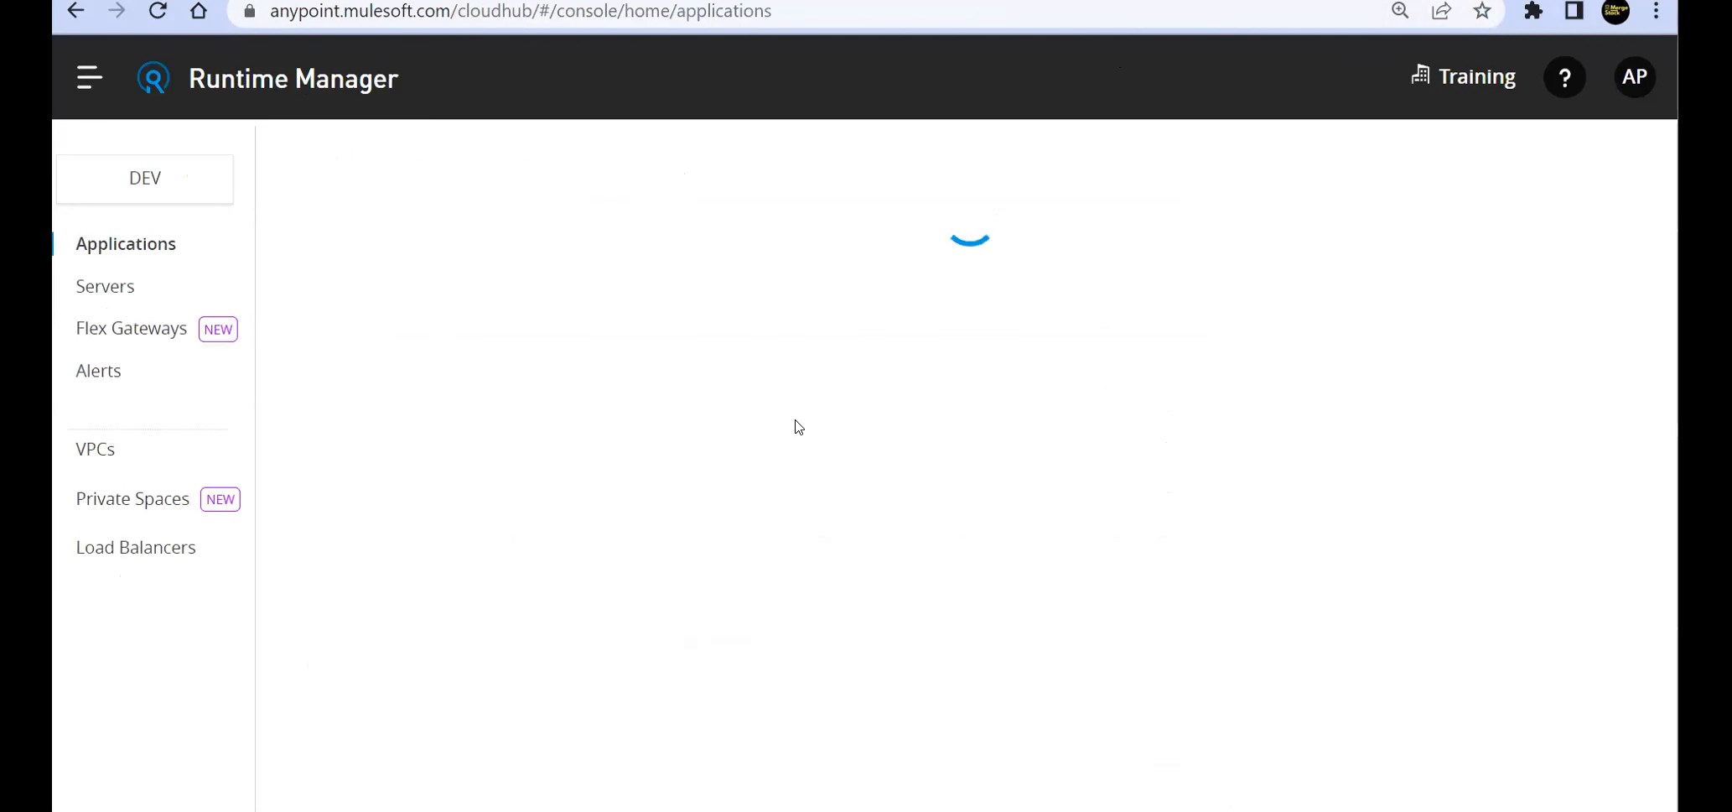
click(369, 416)
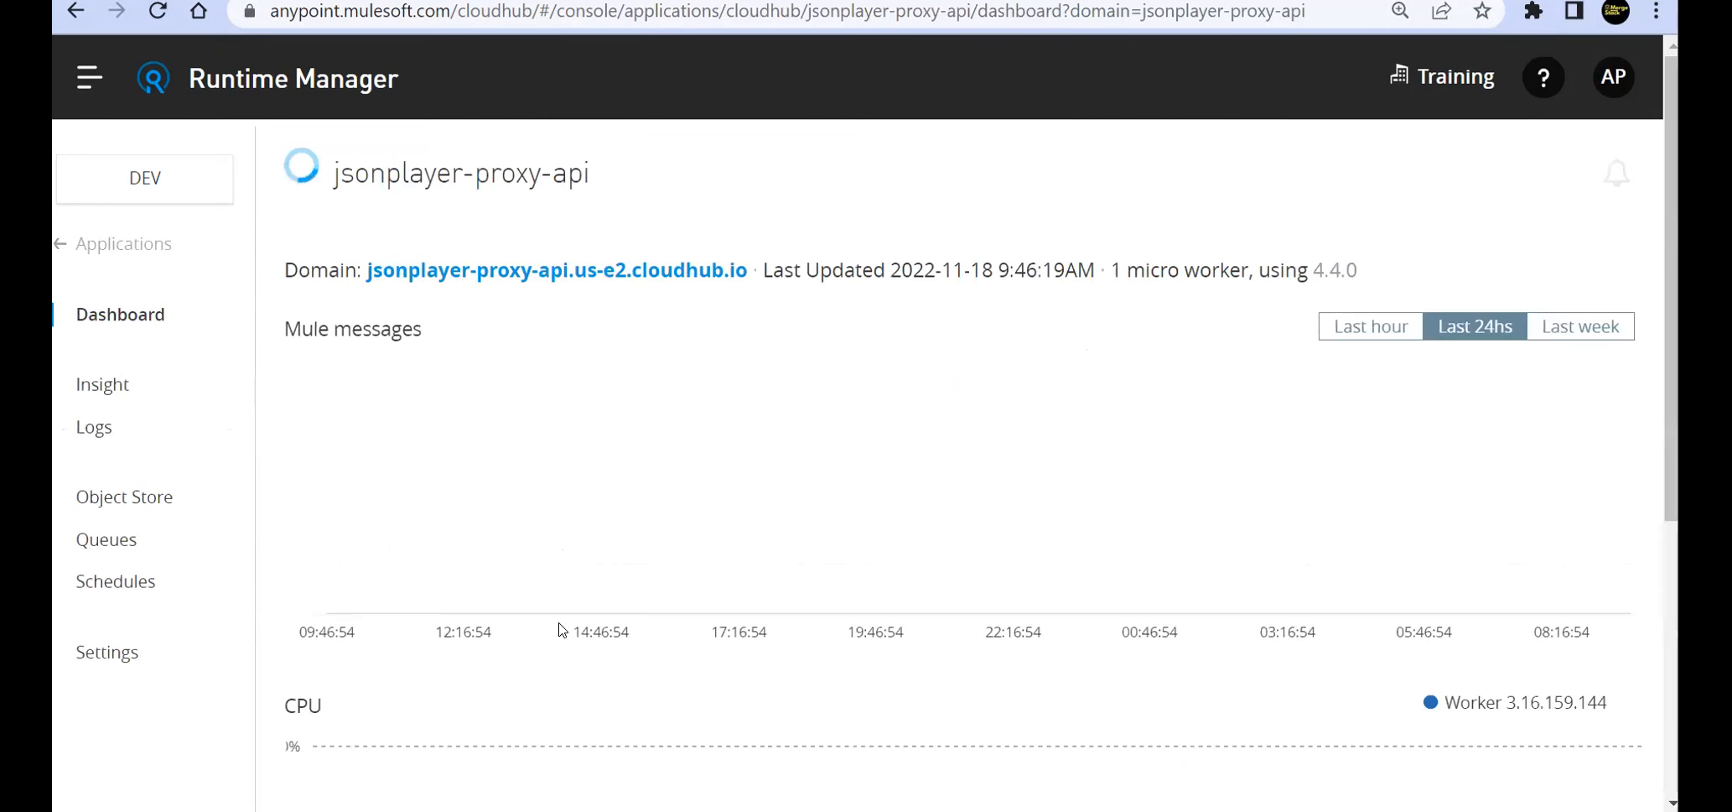
click(114, 659)
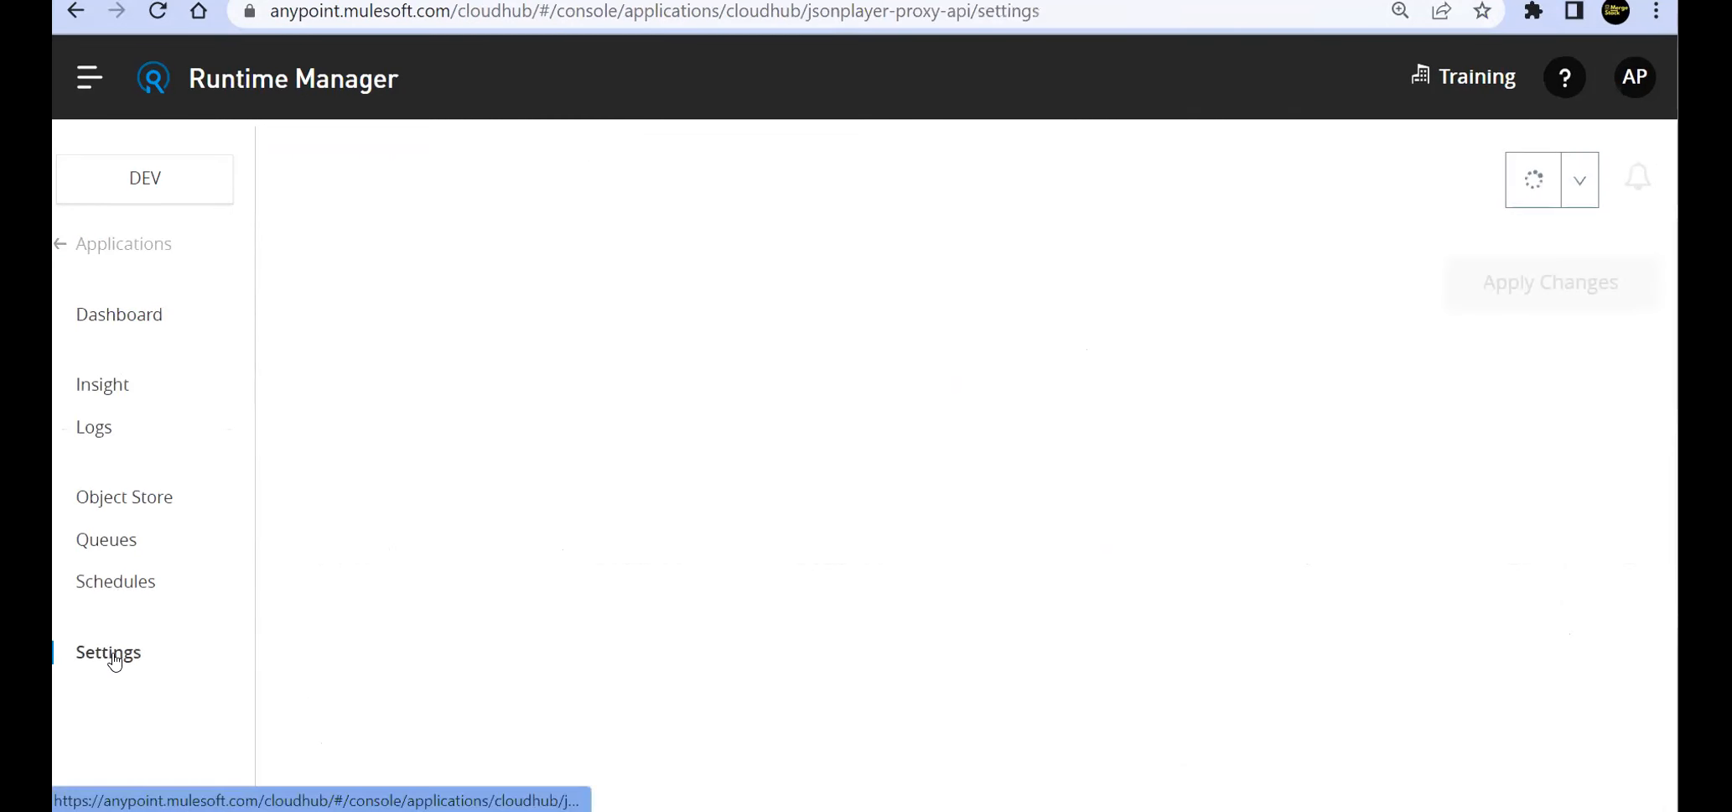
scroll(574, 585, down, 2)
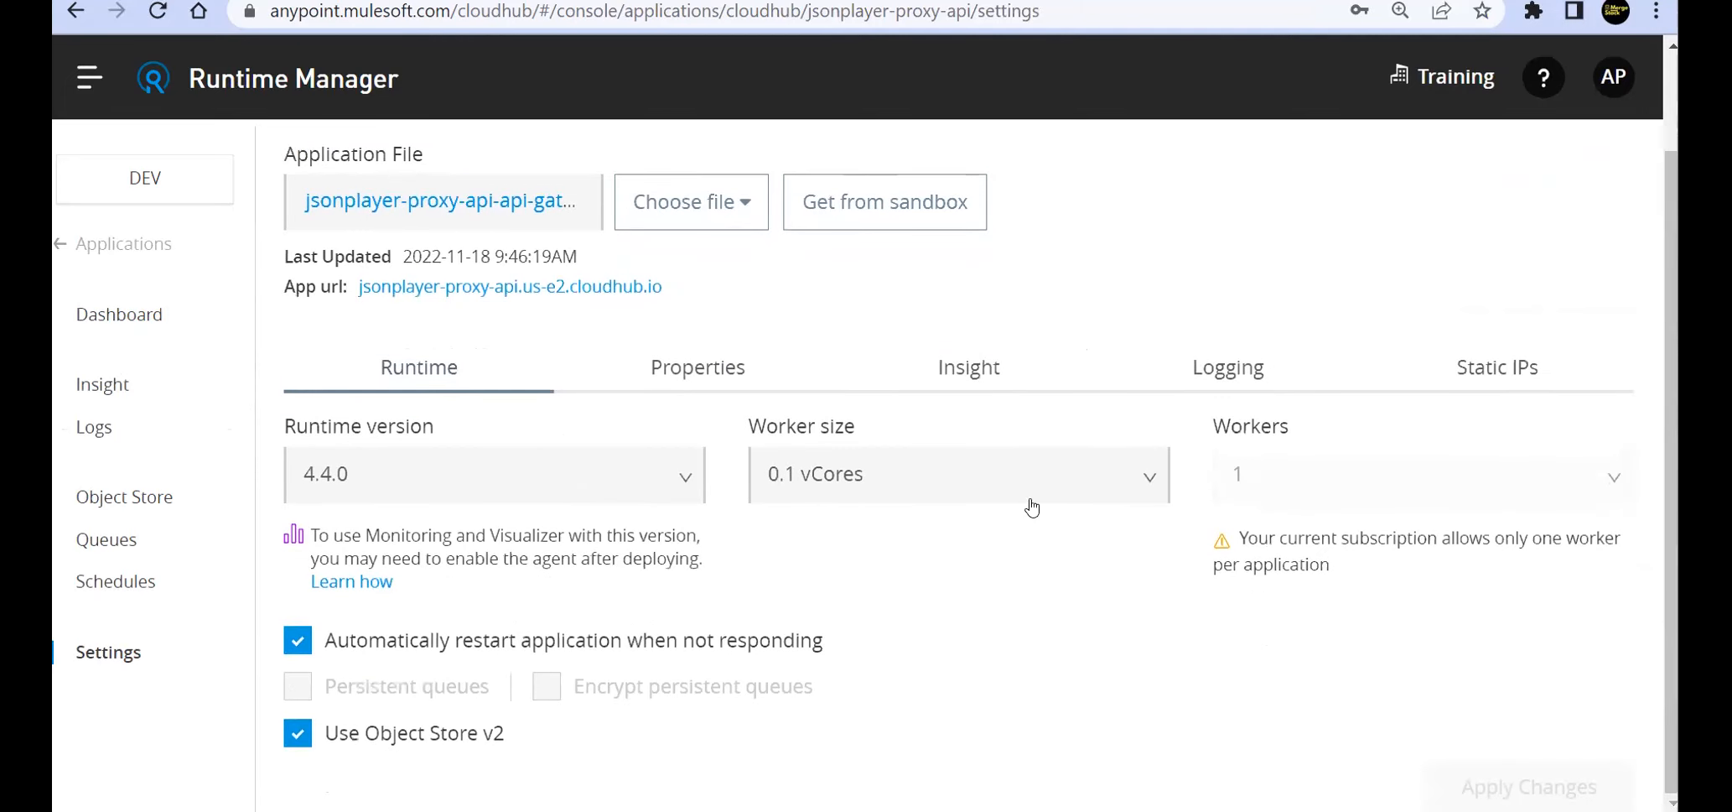
click(754, 478)
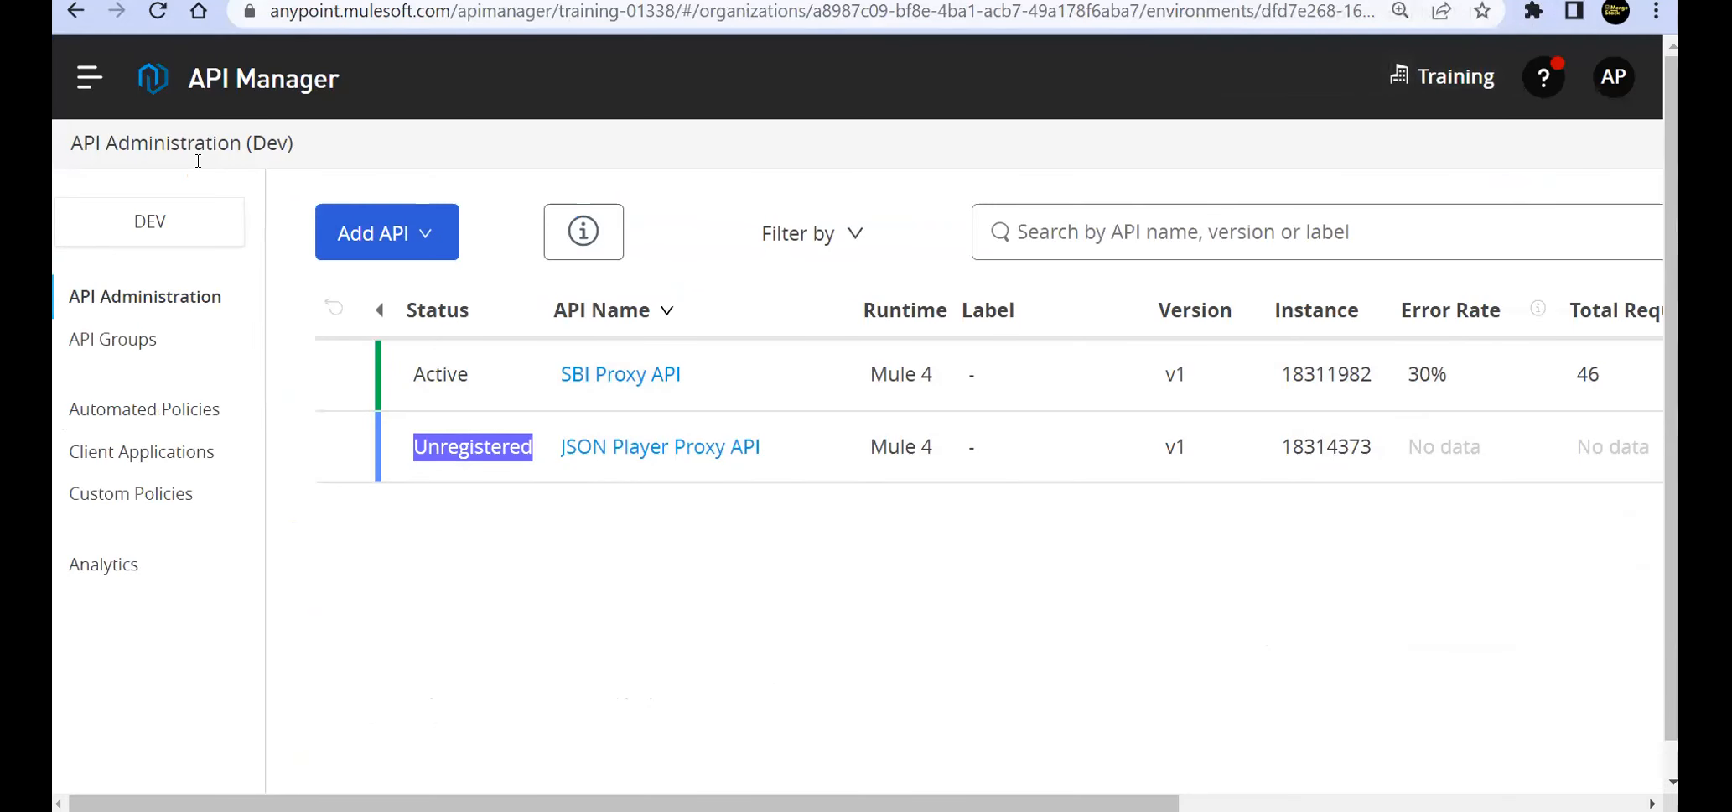
click(158, 12)
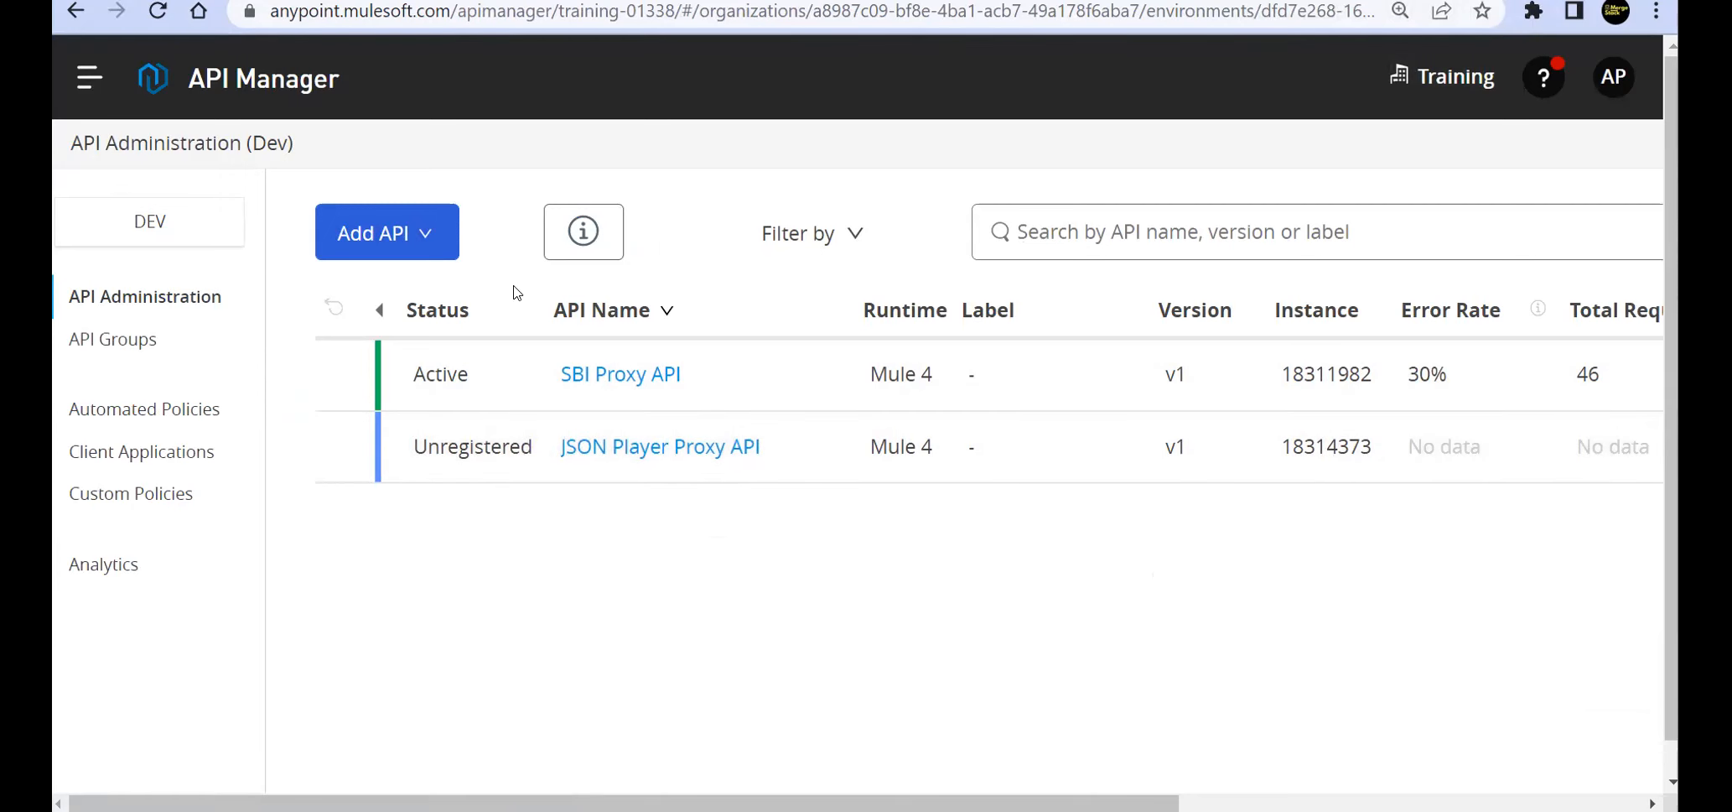
Start adding another new API and choose Mule Gateway as its runtime, bringing up the proxy type options.
click(404, 238)
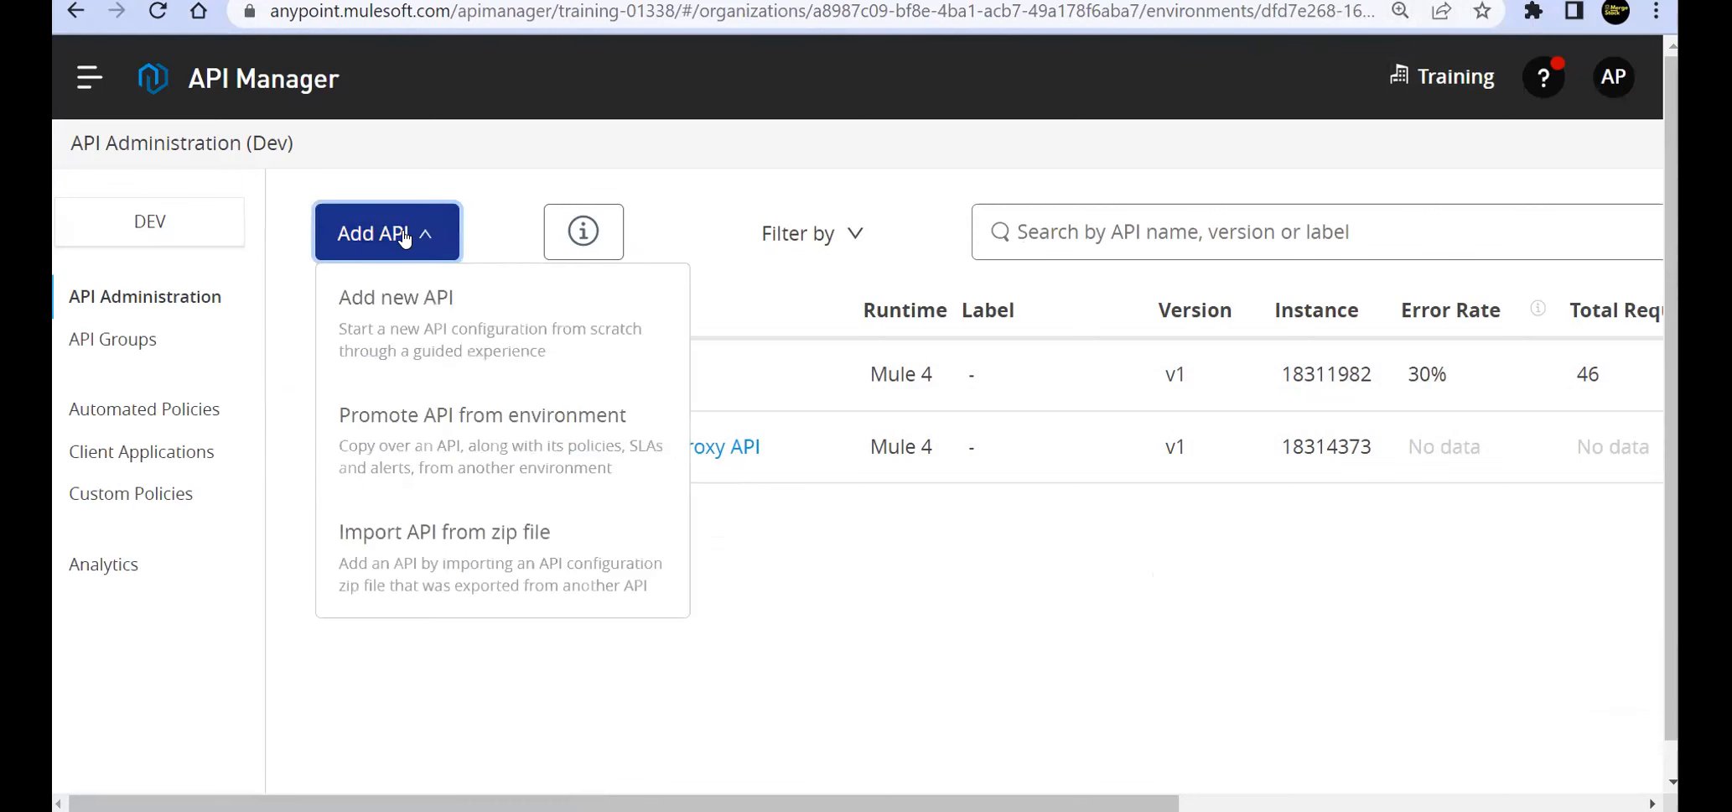
click(399, 324)
scroll(1073, 328, up, 5)
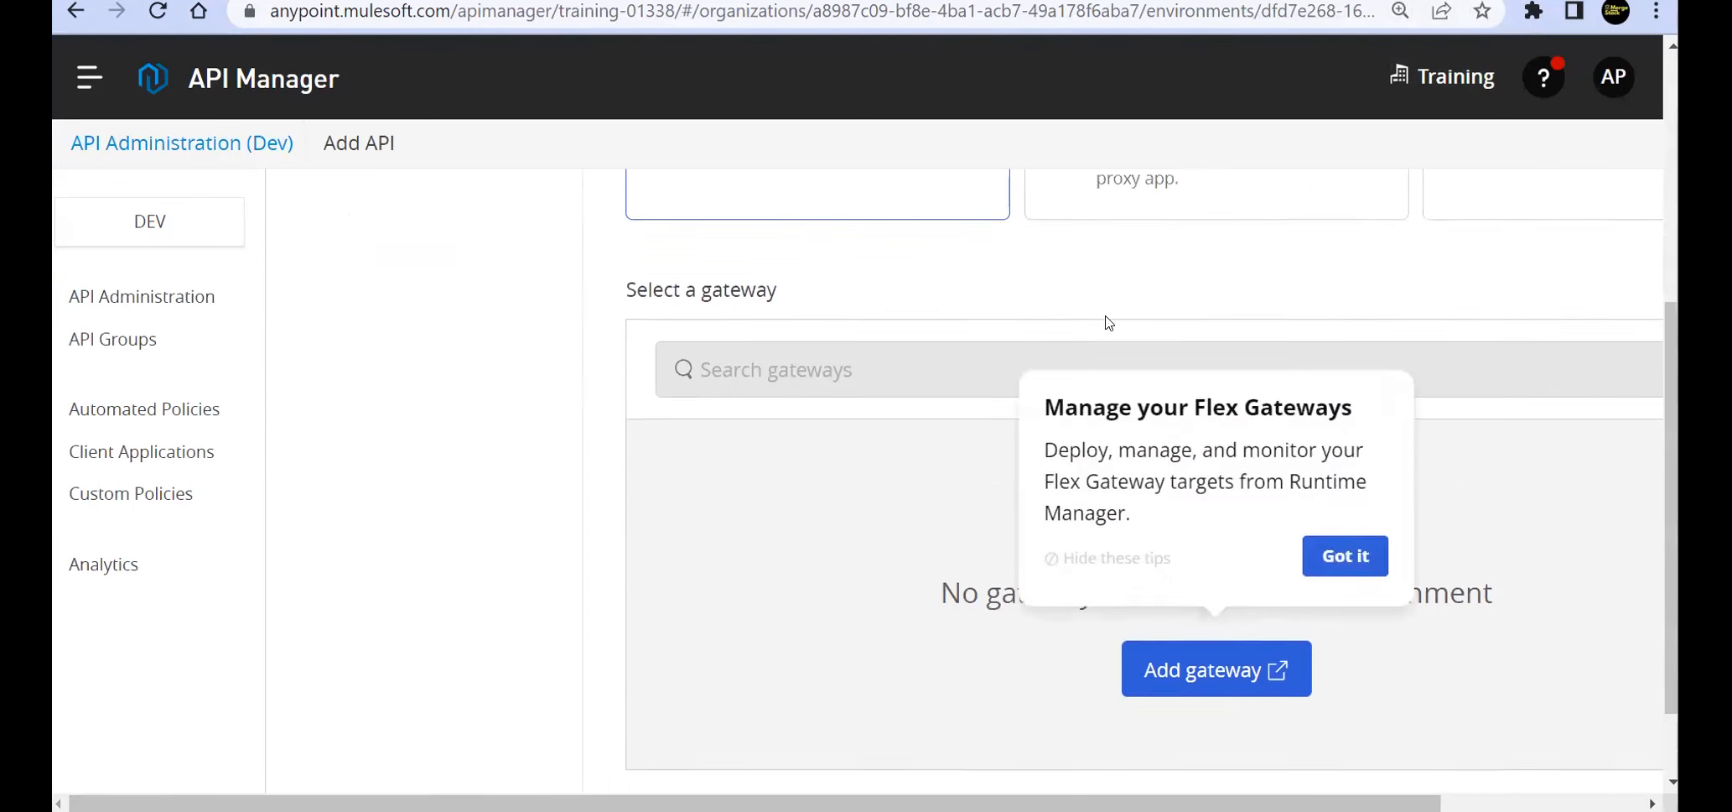
click(1124, 387)
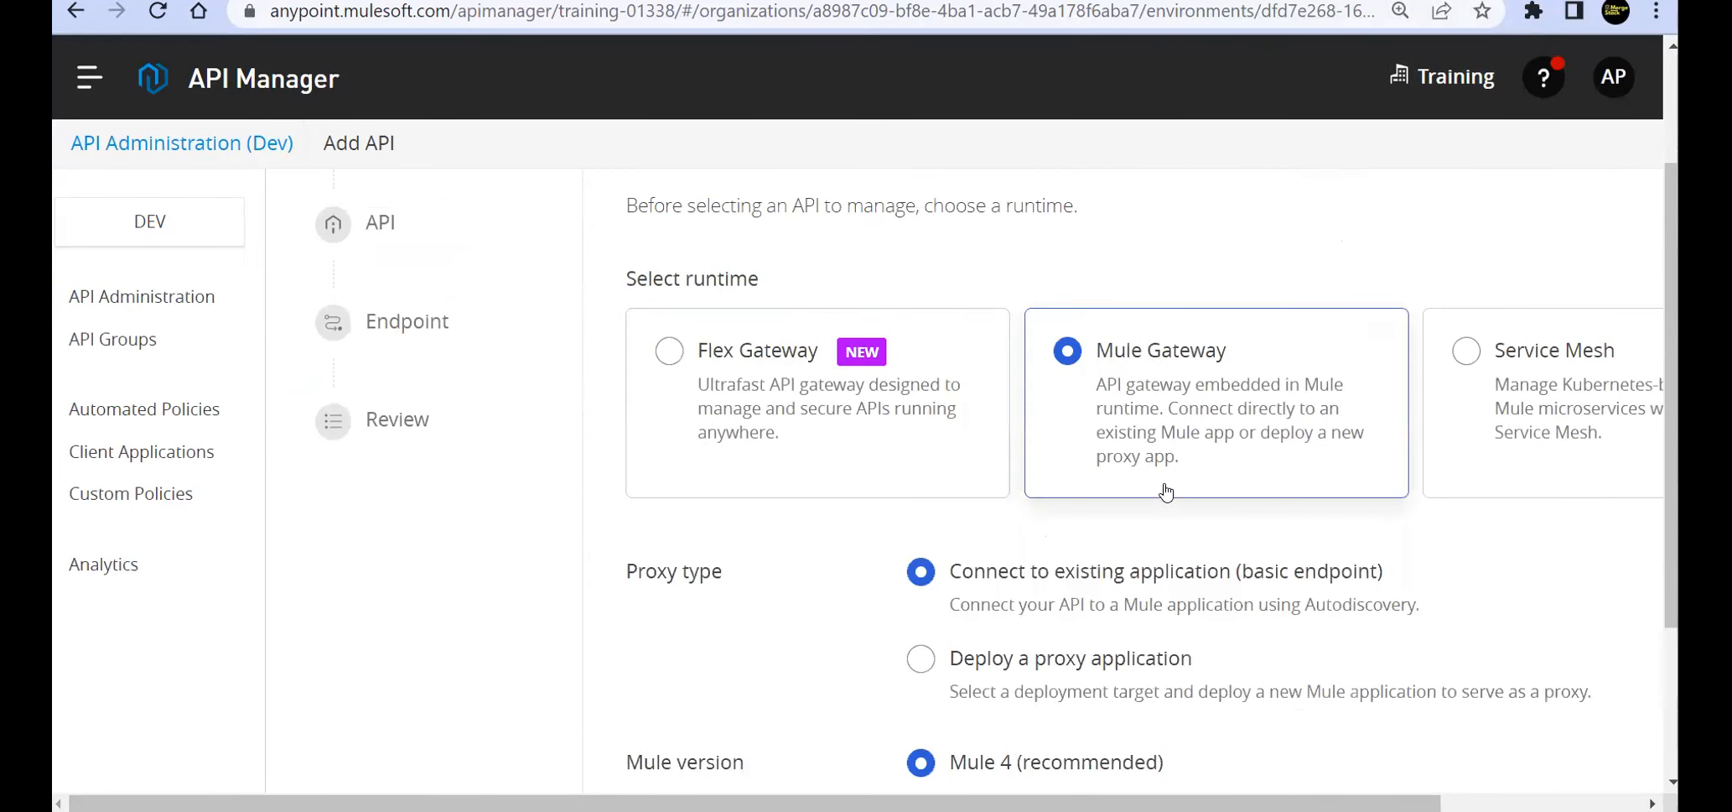
scroll(1140, 503, down, 2)
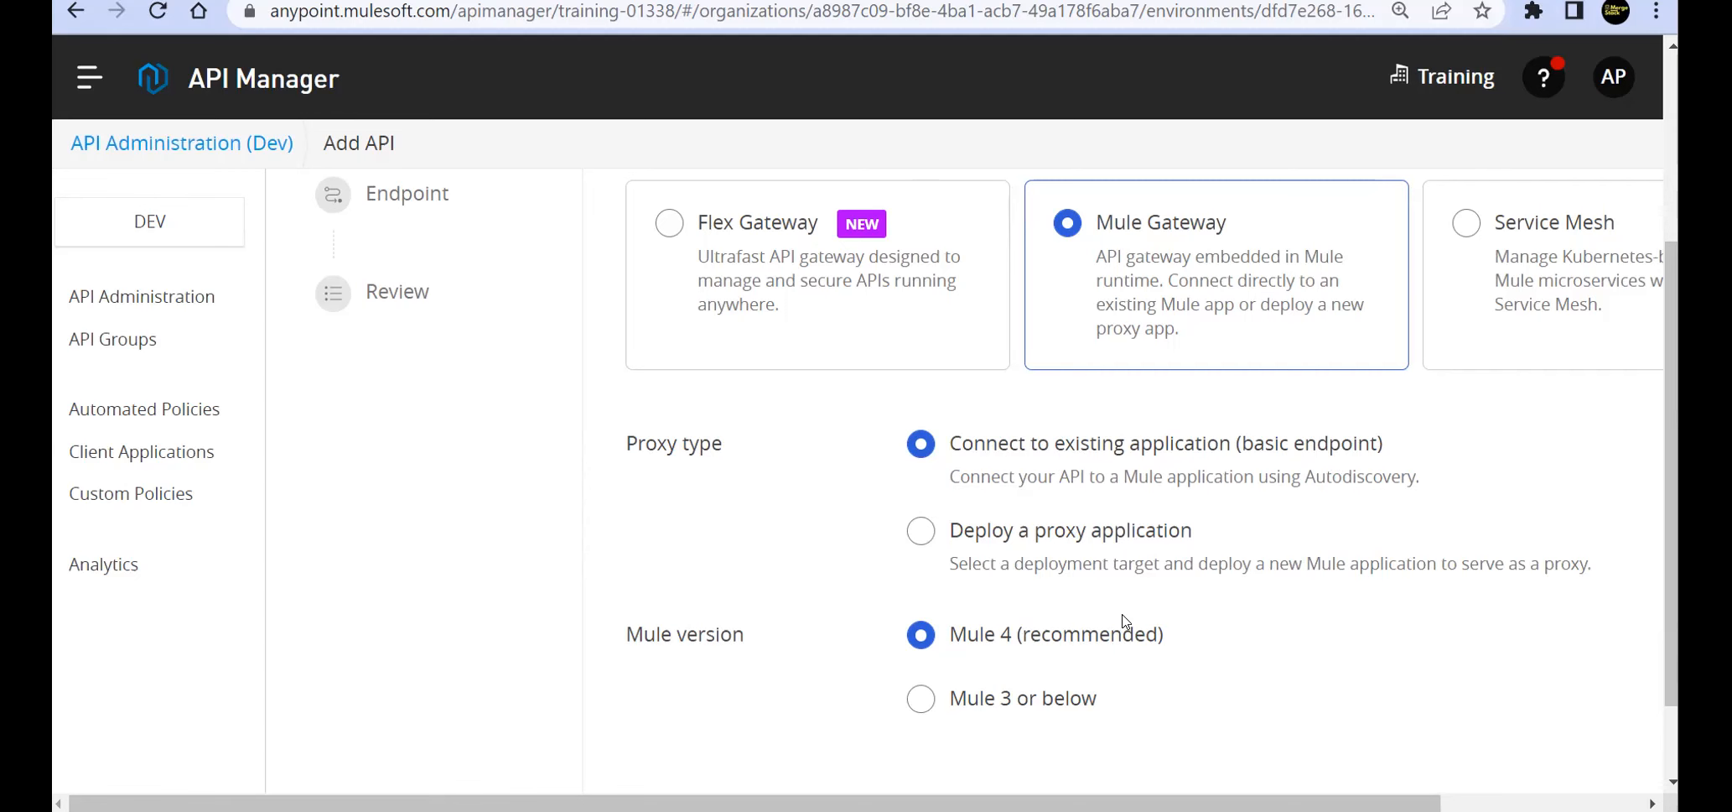
Examine the Mule Gateway proxy types, particularly the basic endpoint option for connecting to an existing application.
scroll(1124, 620, down, 1)
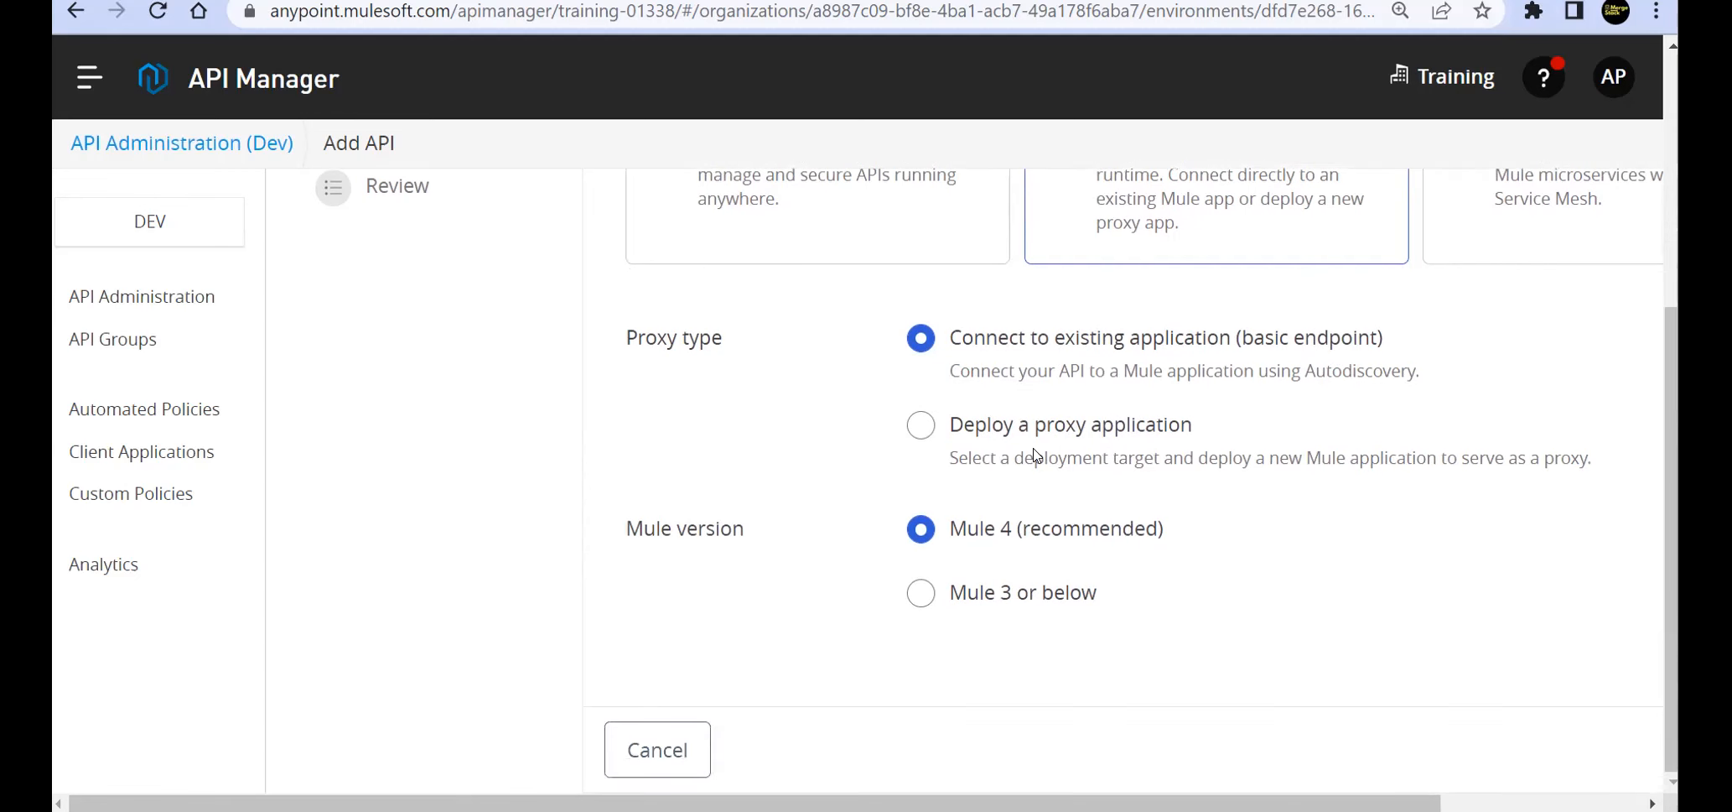
drag(1258, 803, 1447, 803)
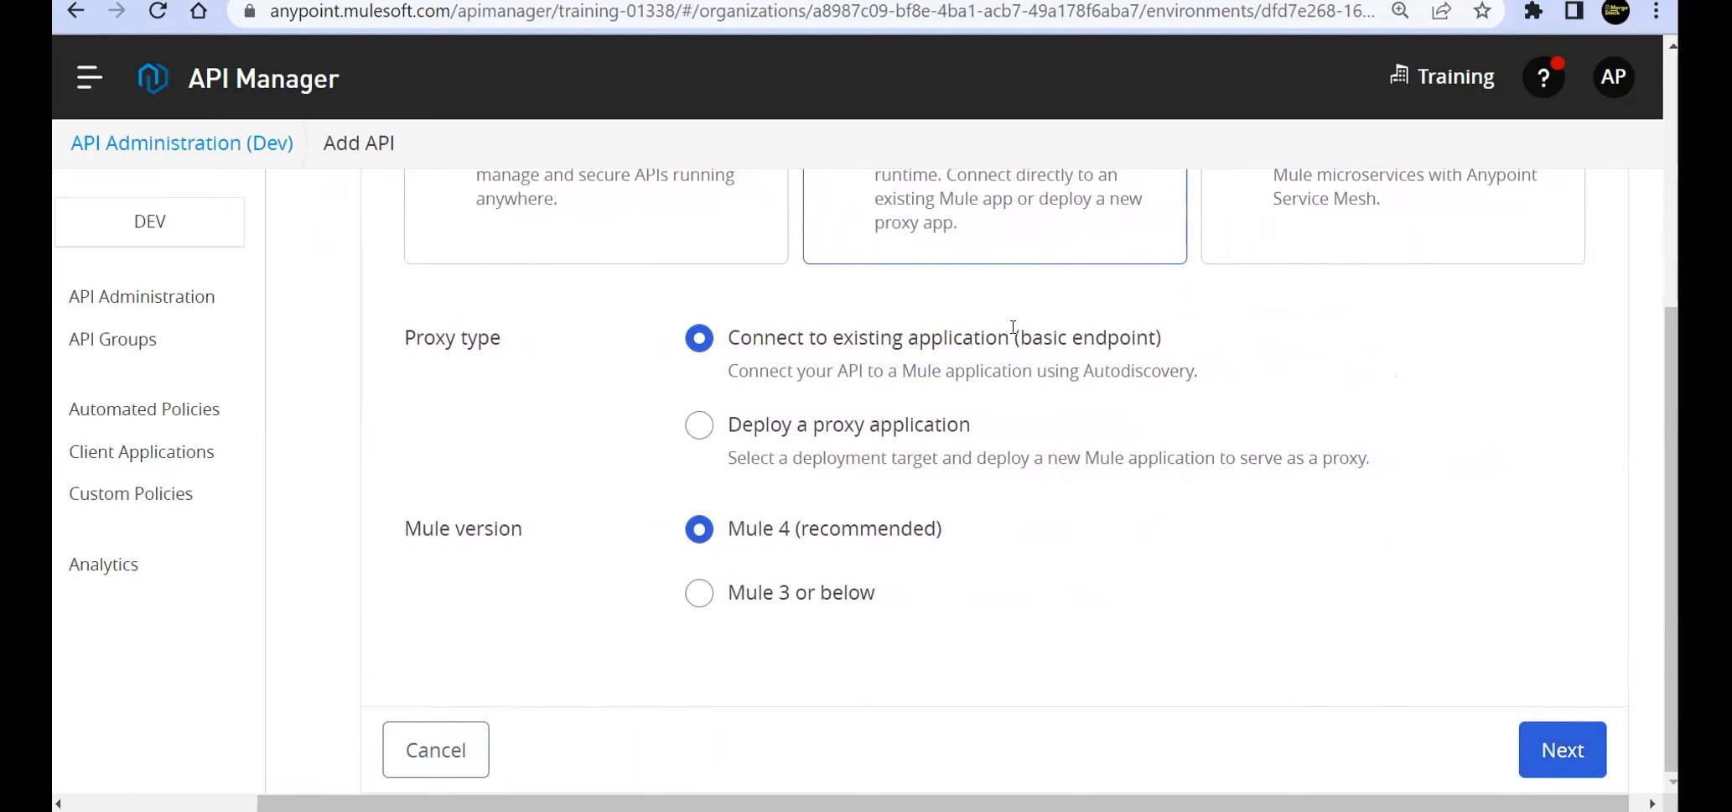
drag(1018, 330, 1177, 342)
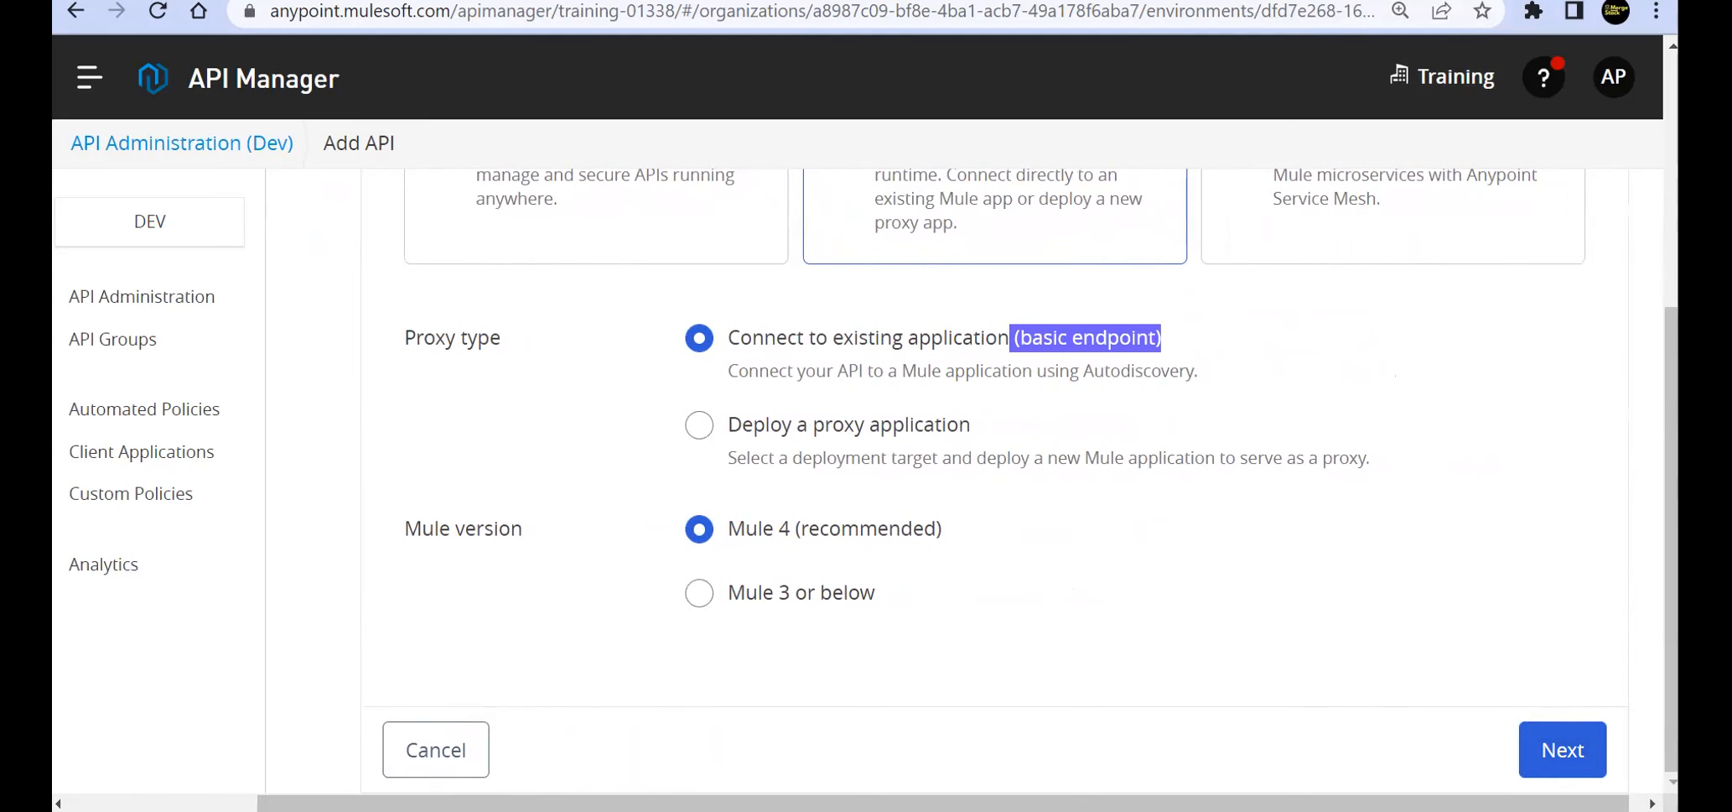
Switch to Runtime Manager and examine the platform properties of the jsonplayer-proxy-api application.
click(1149, 0)
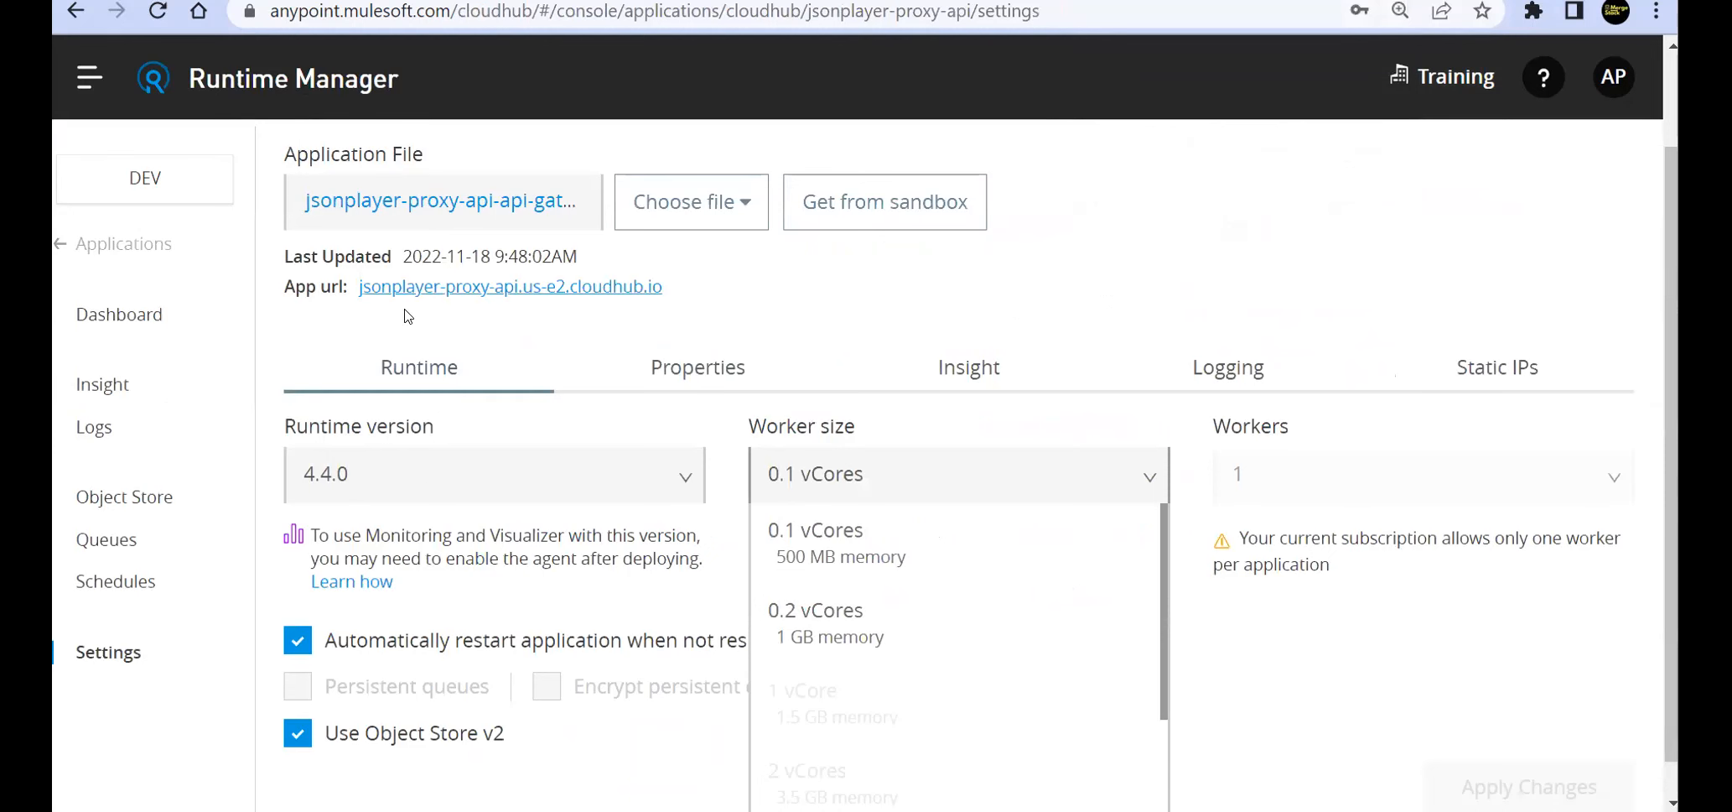
click(709, 375)
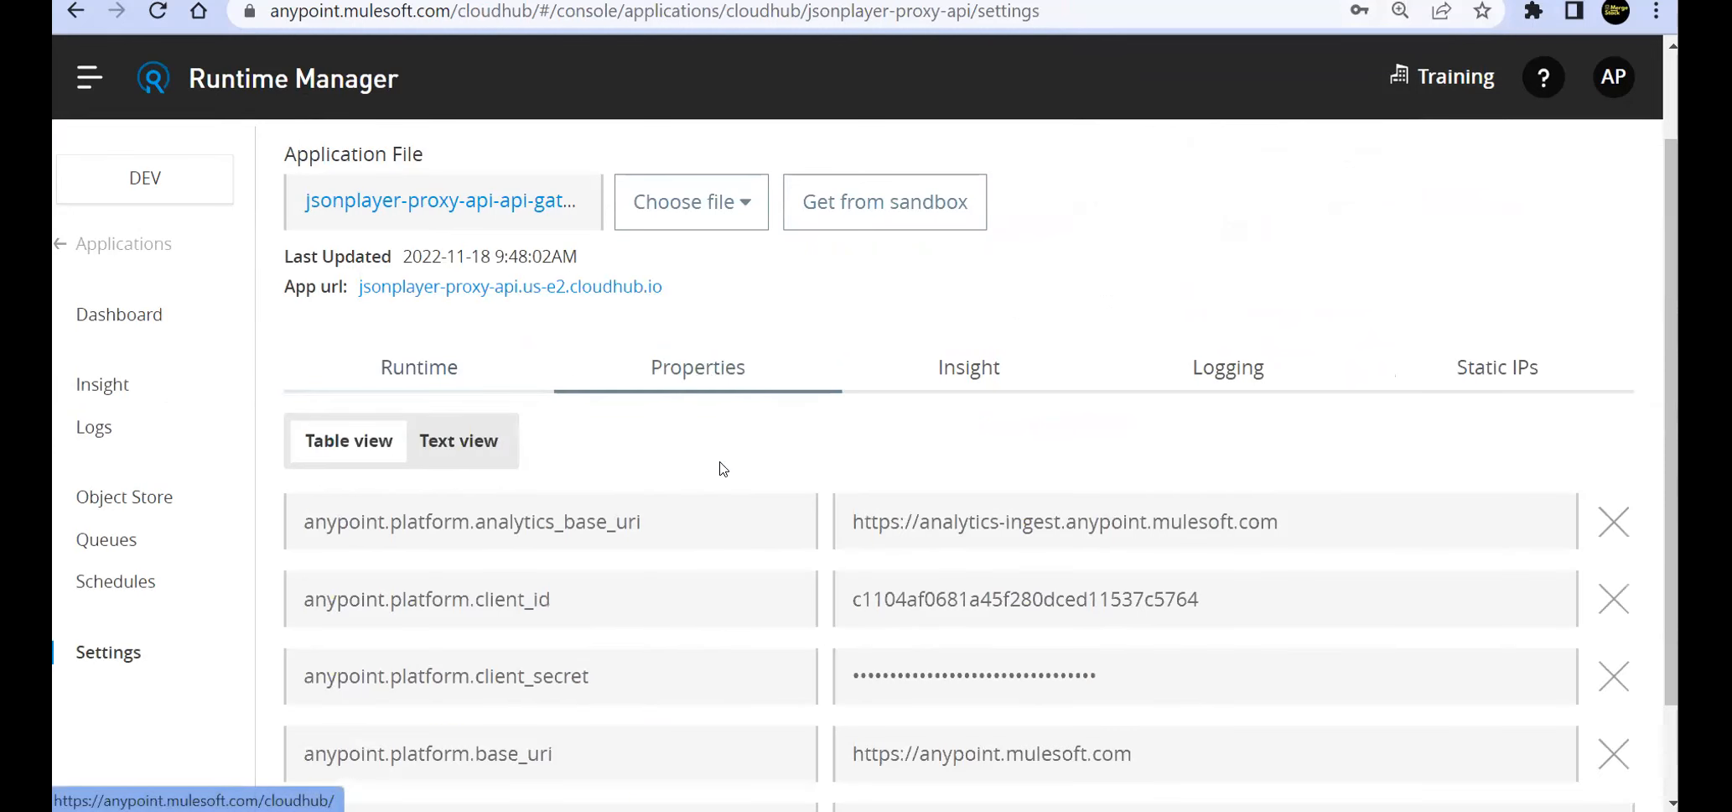
scroll(754, 503, down, 1)
drag(1207, 471, 826, 486)
drag(1172, 646, 842, 631)
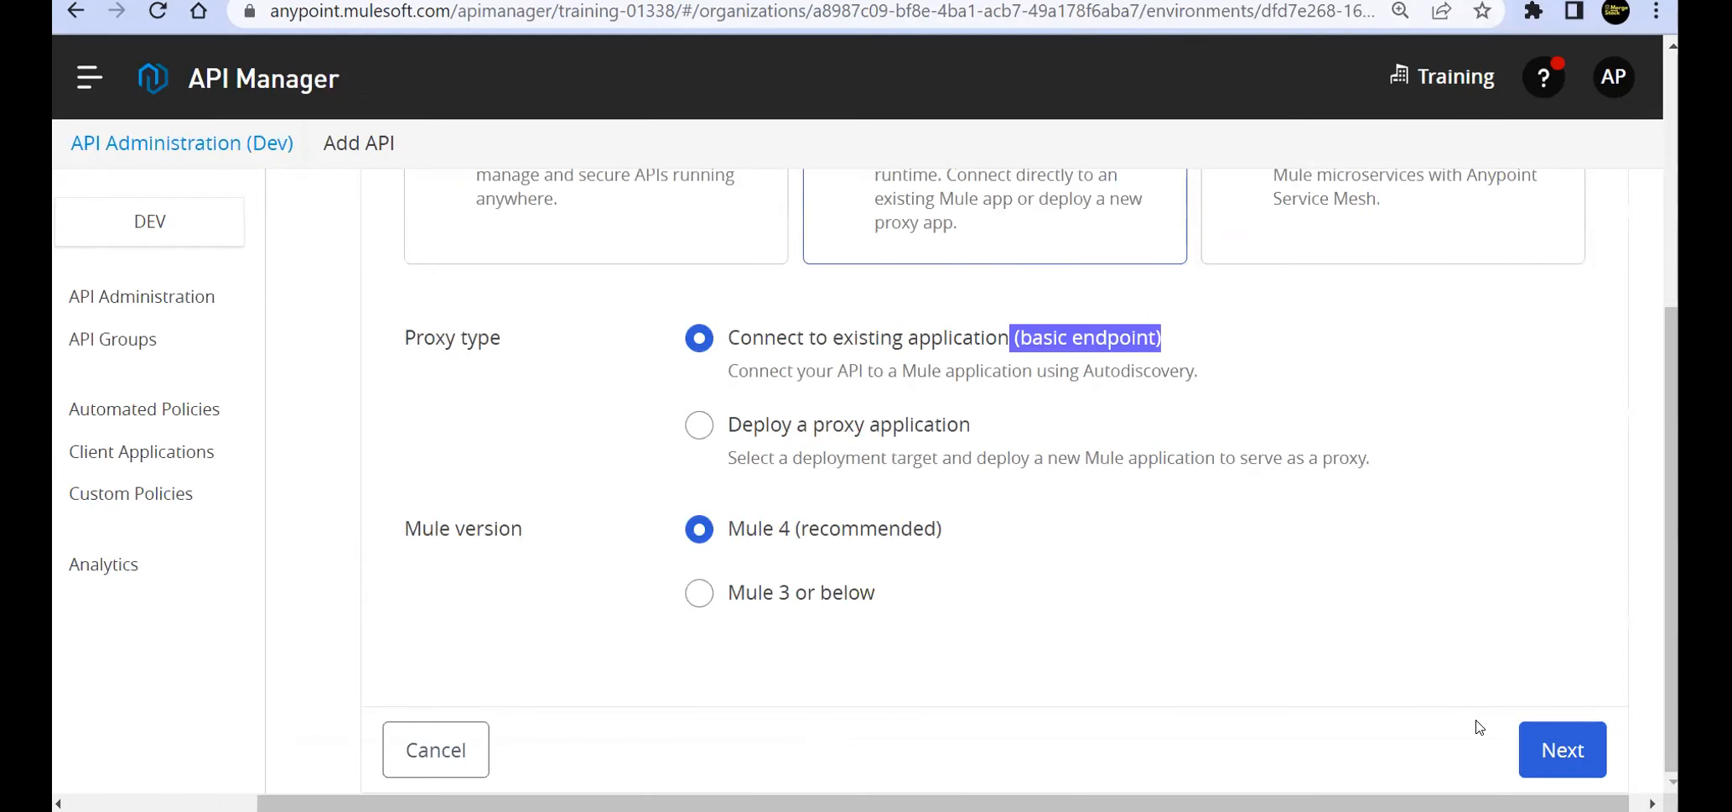
Keep the basic endpoint with Mule 4, select SBI Bank RESTful API from Exchange, and continue to the endpoint settings.
click(1563, 751)
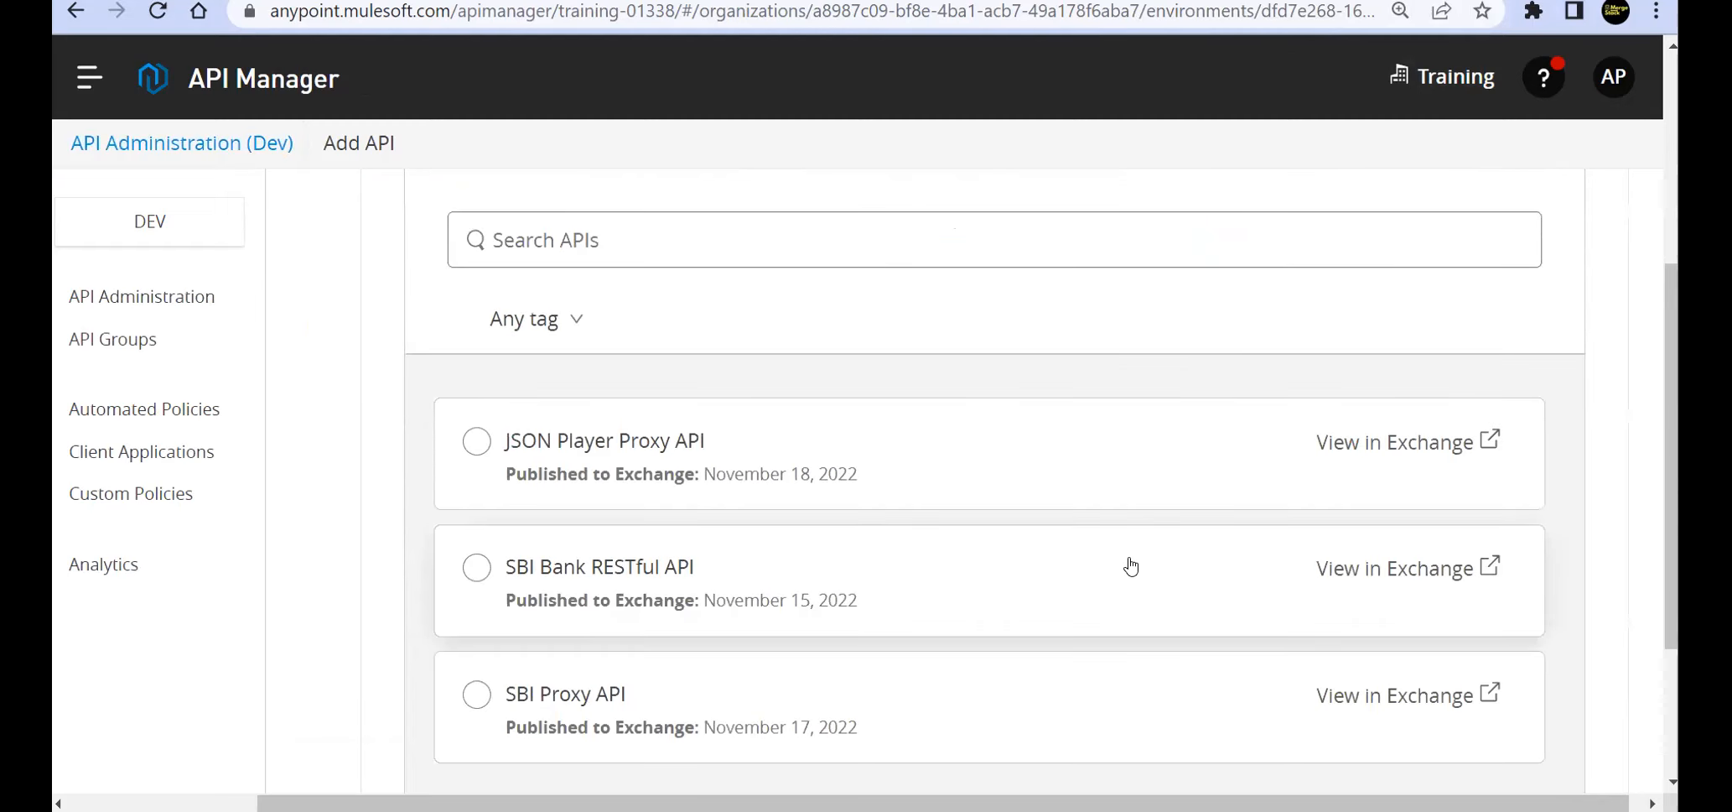
scroll(902, 460, up, 5)
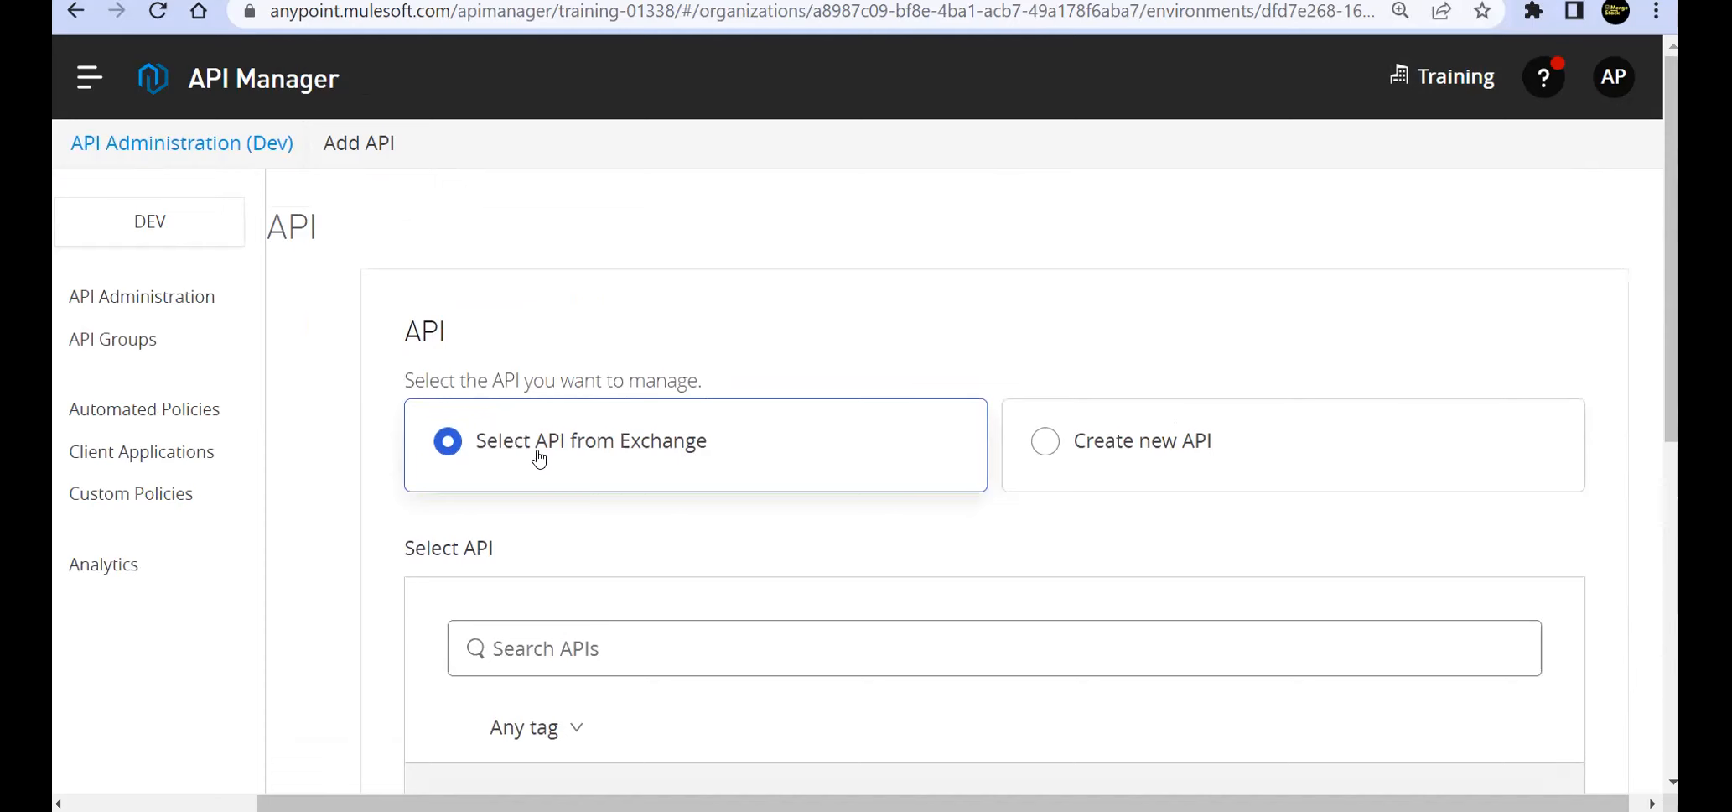
scroll(611, 460, down, 3)
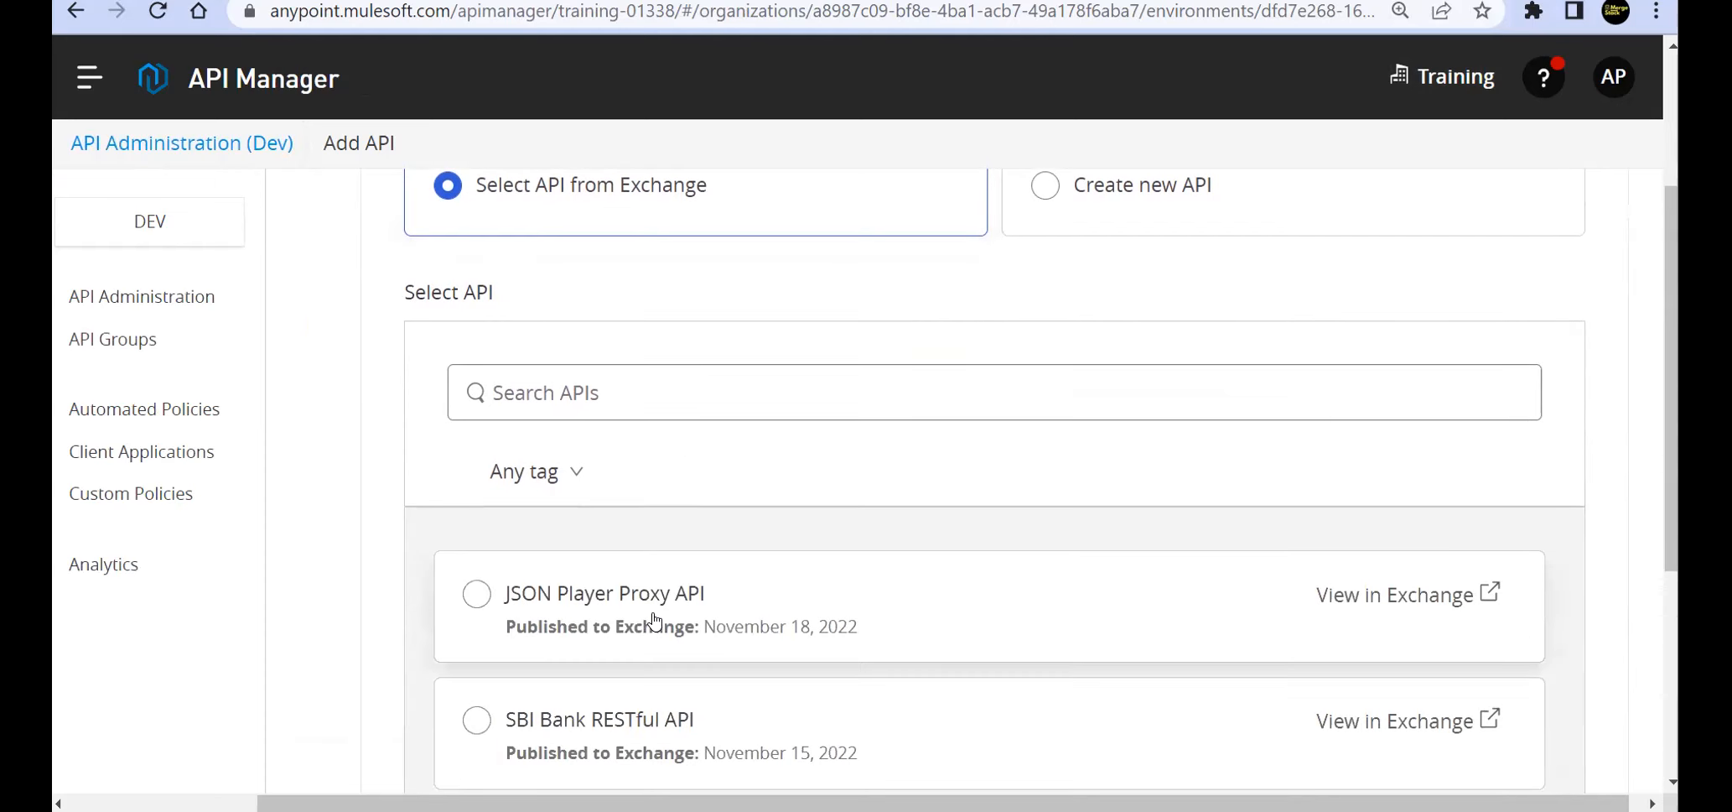
scroll(646, 620, down, 3)
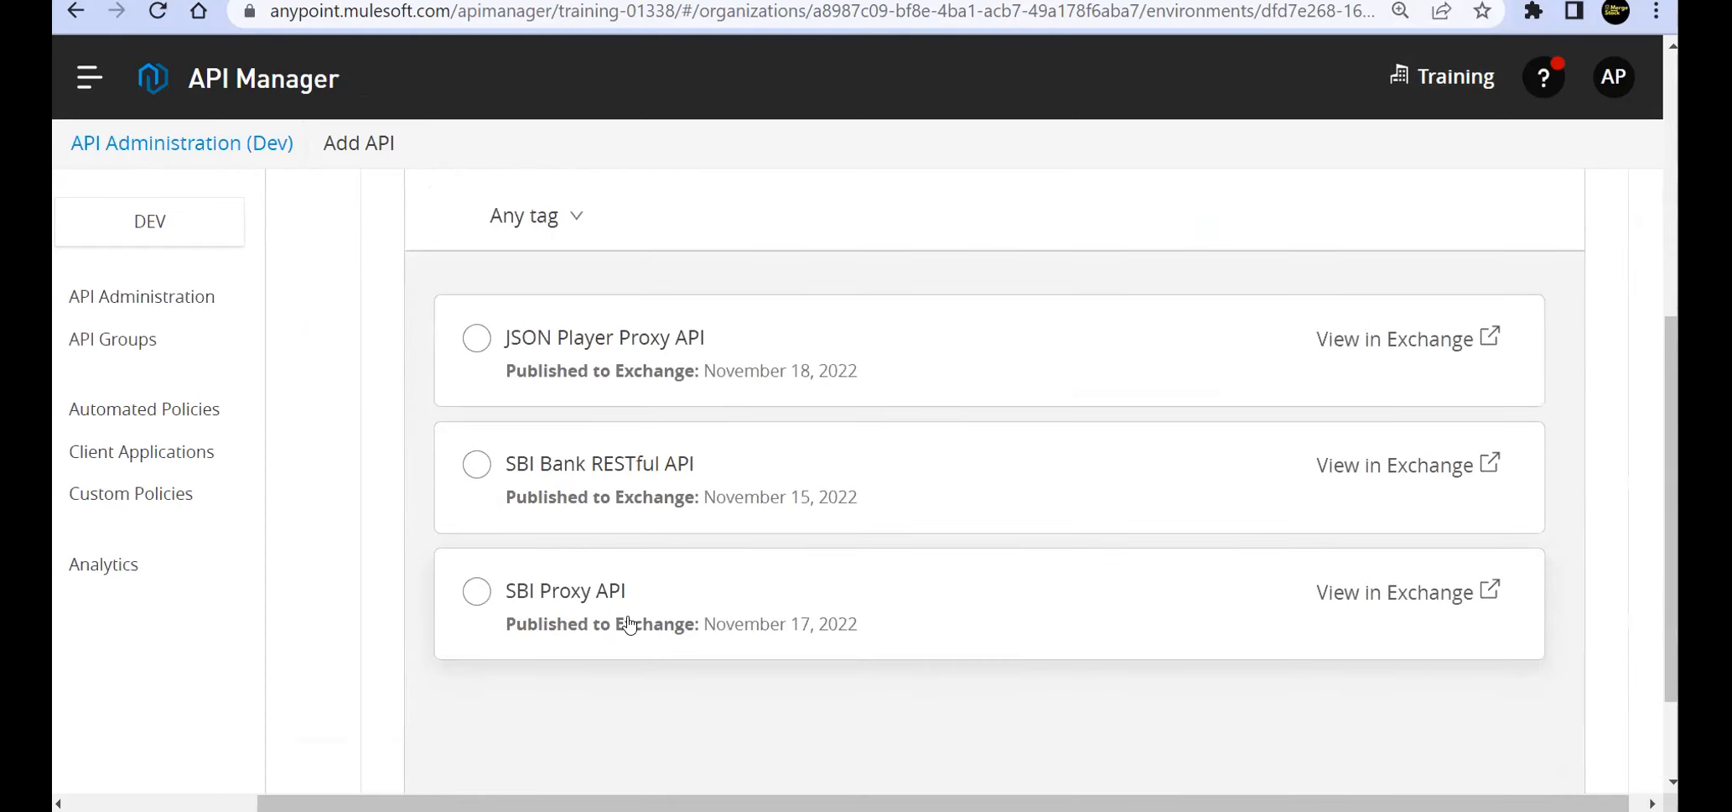
click(486, 468)
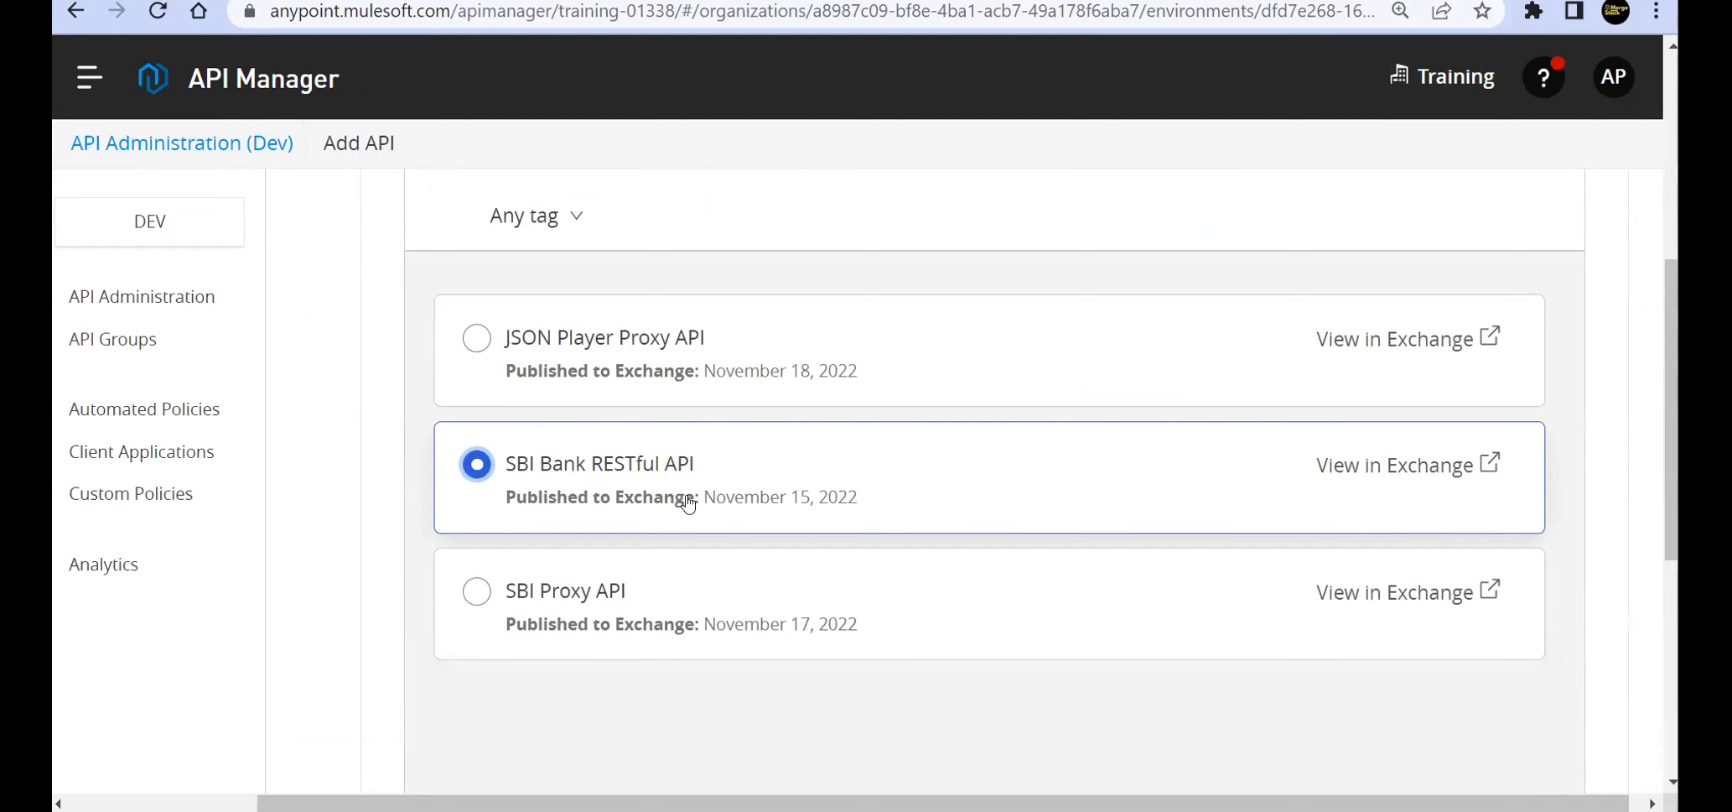
scroll(1405, 675, down, 6)
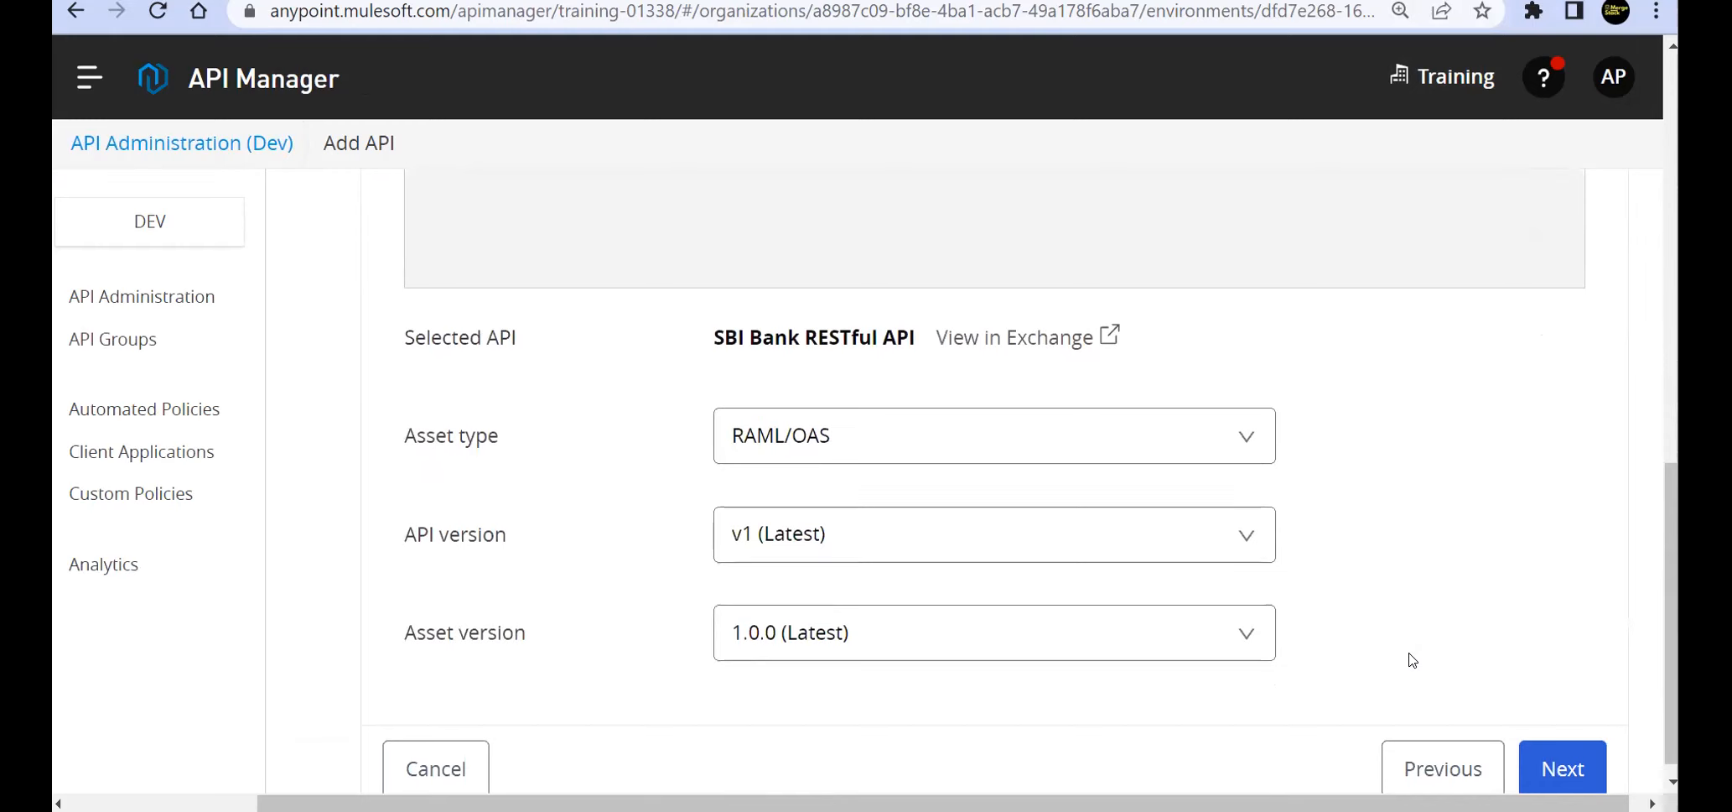
click(1562, 760)
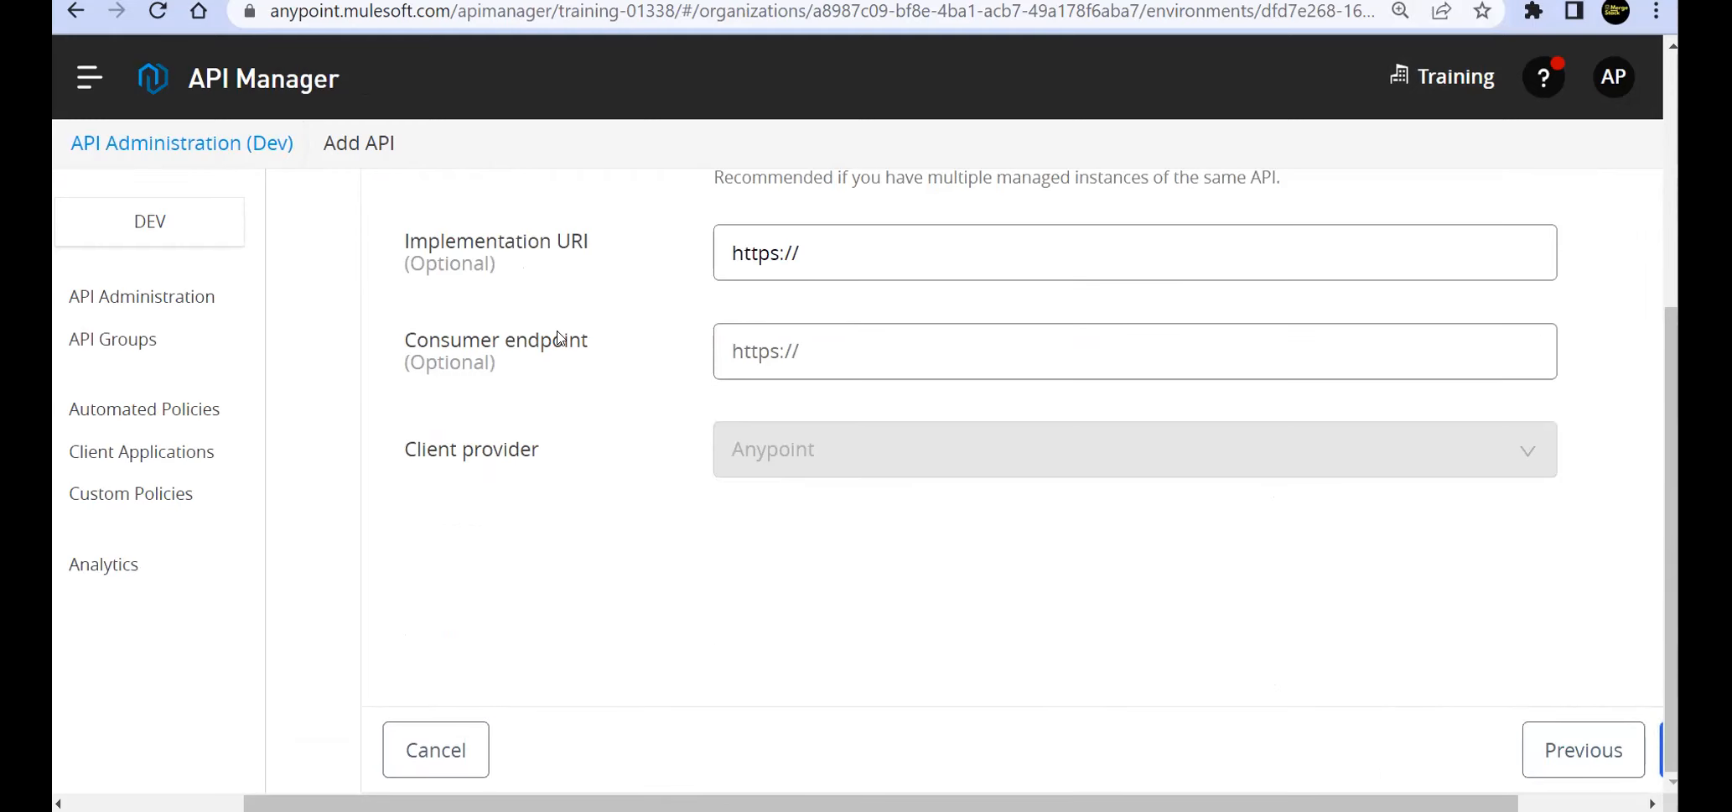
Review the endpoint settings for SBI Bank RESTful API, including the instance label, implementation URI and consumer endpoint.
scroll(559, 338, up, 1)
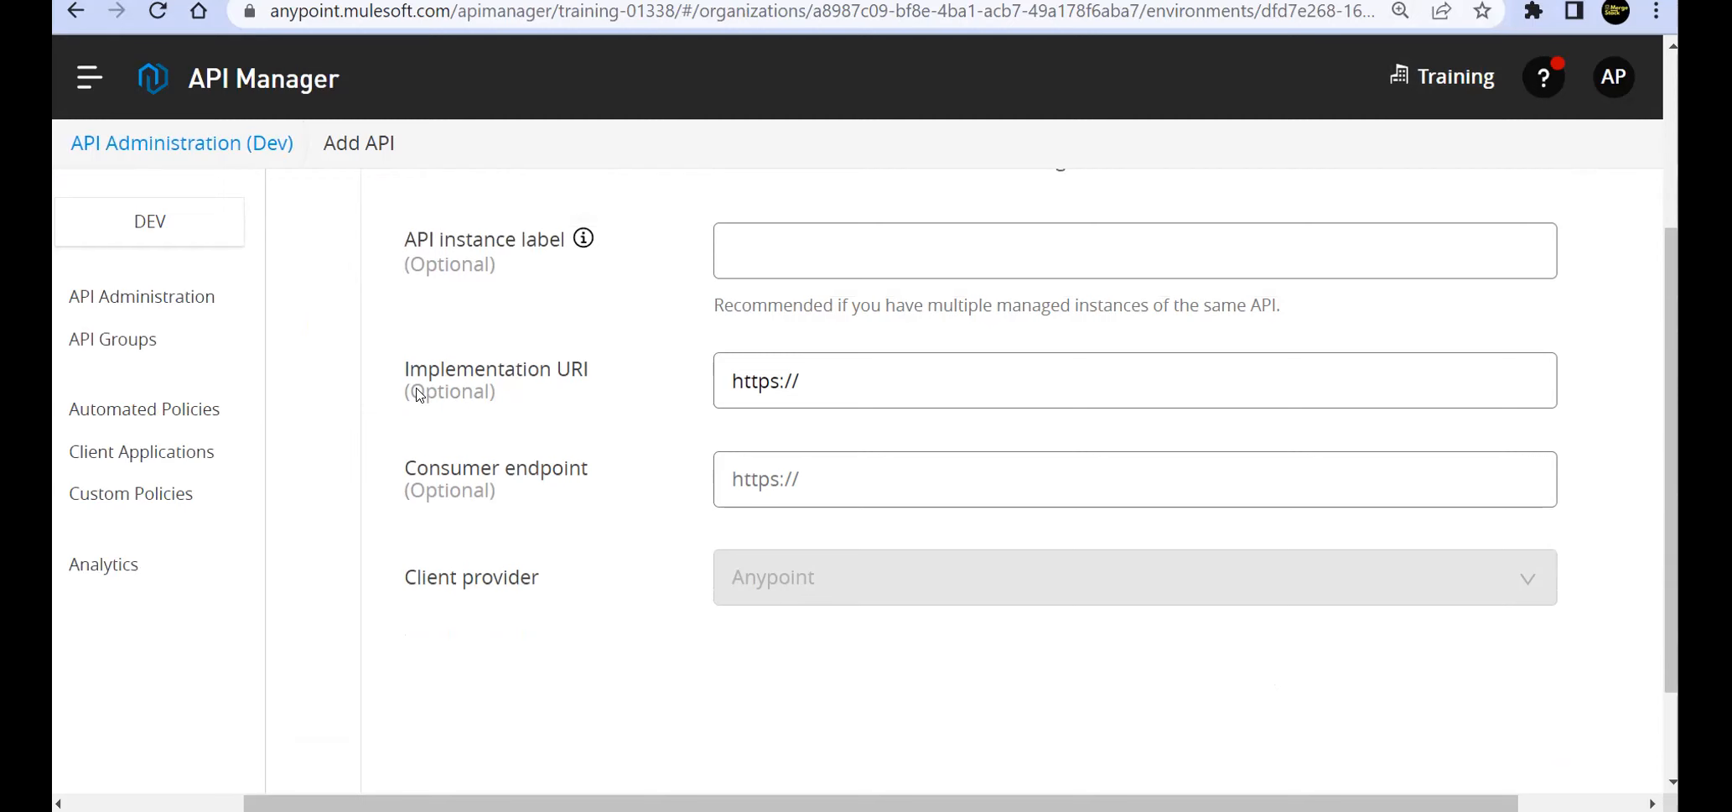
scroll(502, 421, up, 1)
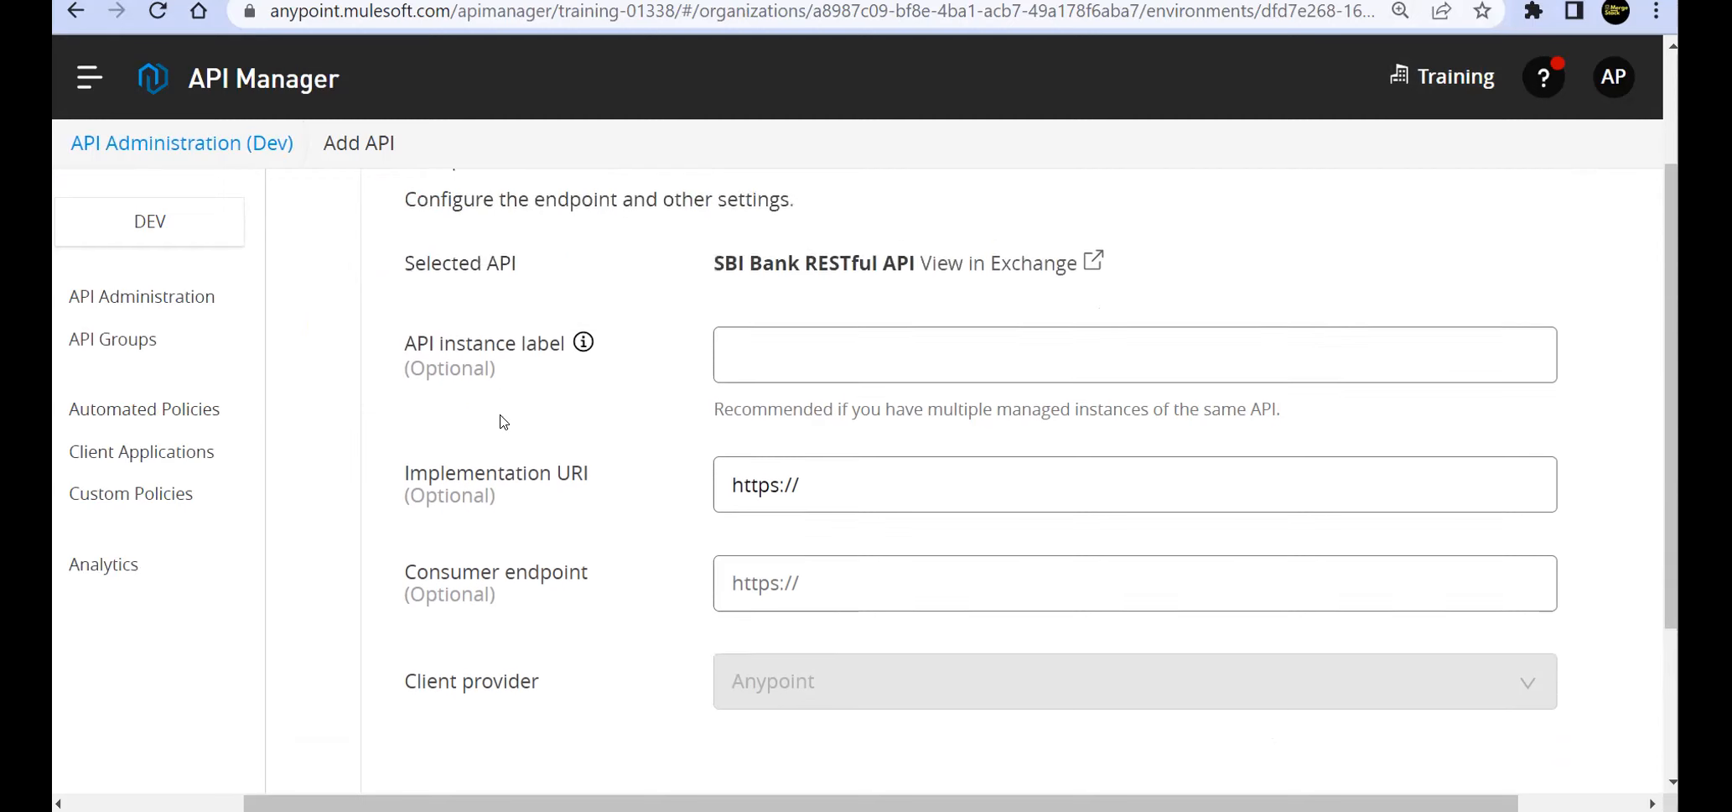
scroll(503, 419, down, 1)
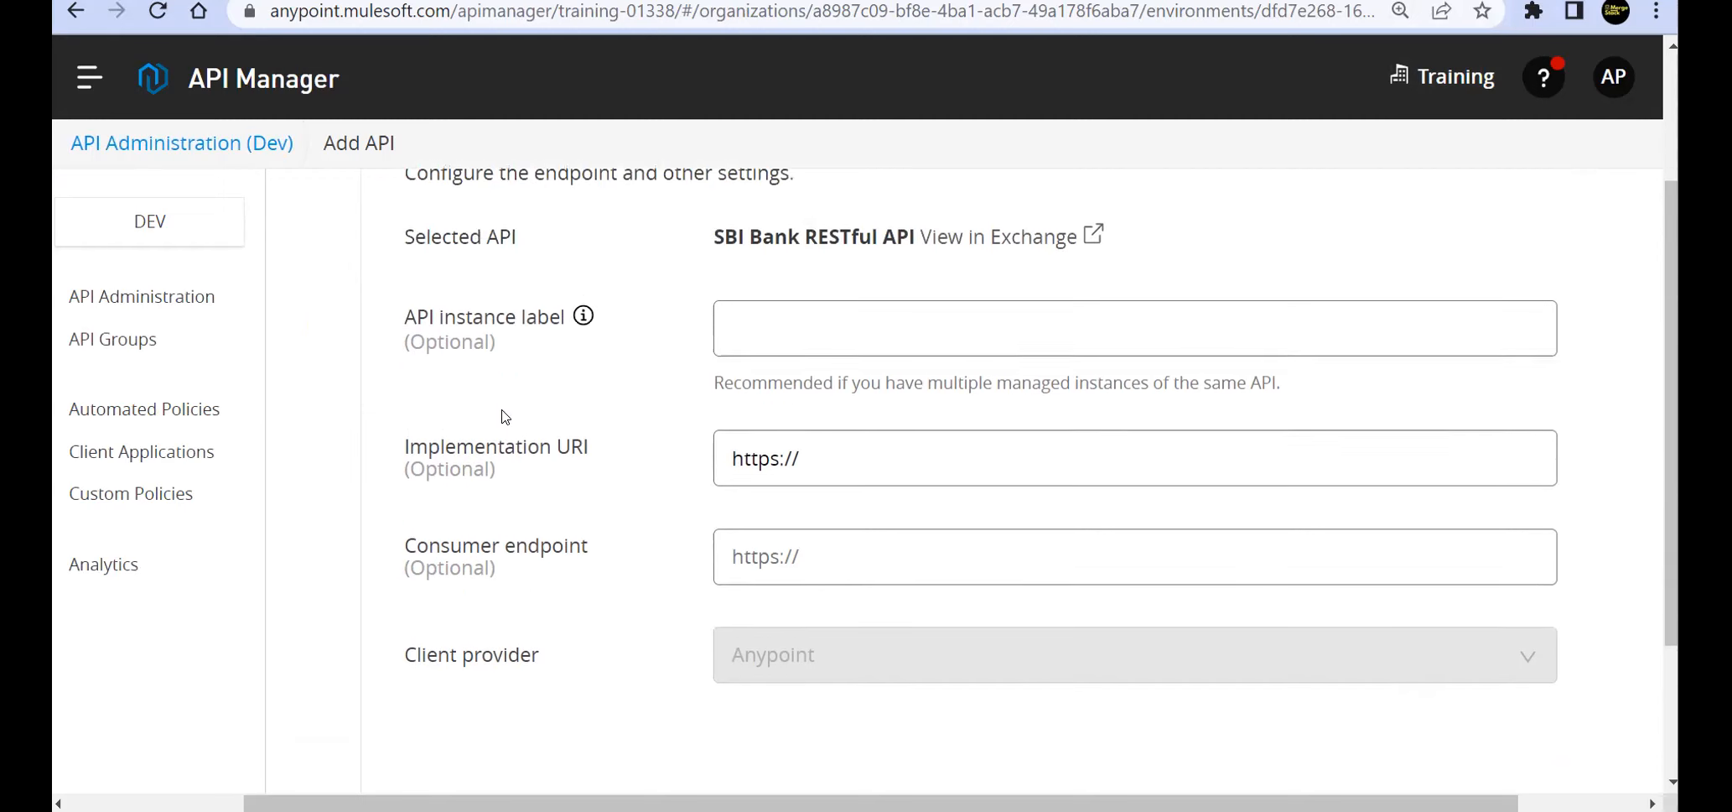
scroll(504, 464, up, 2)
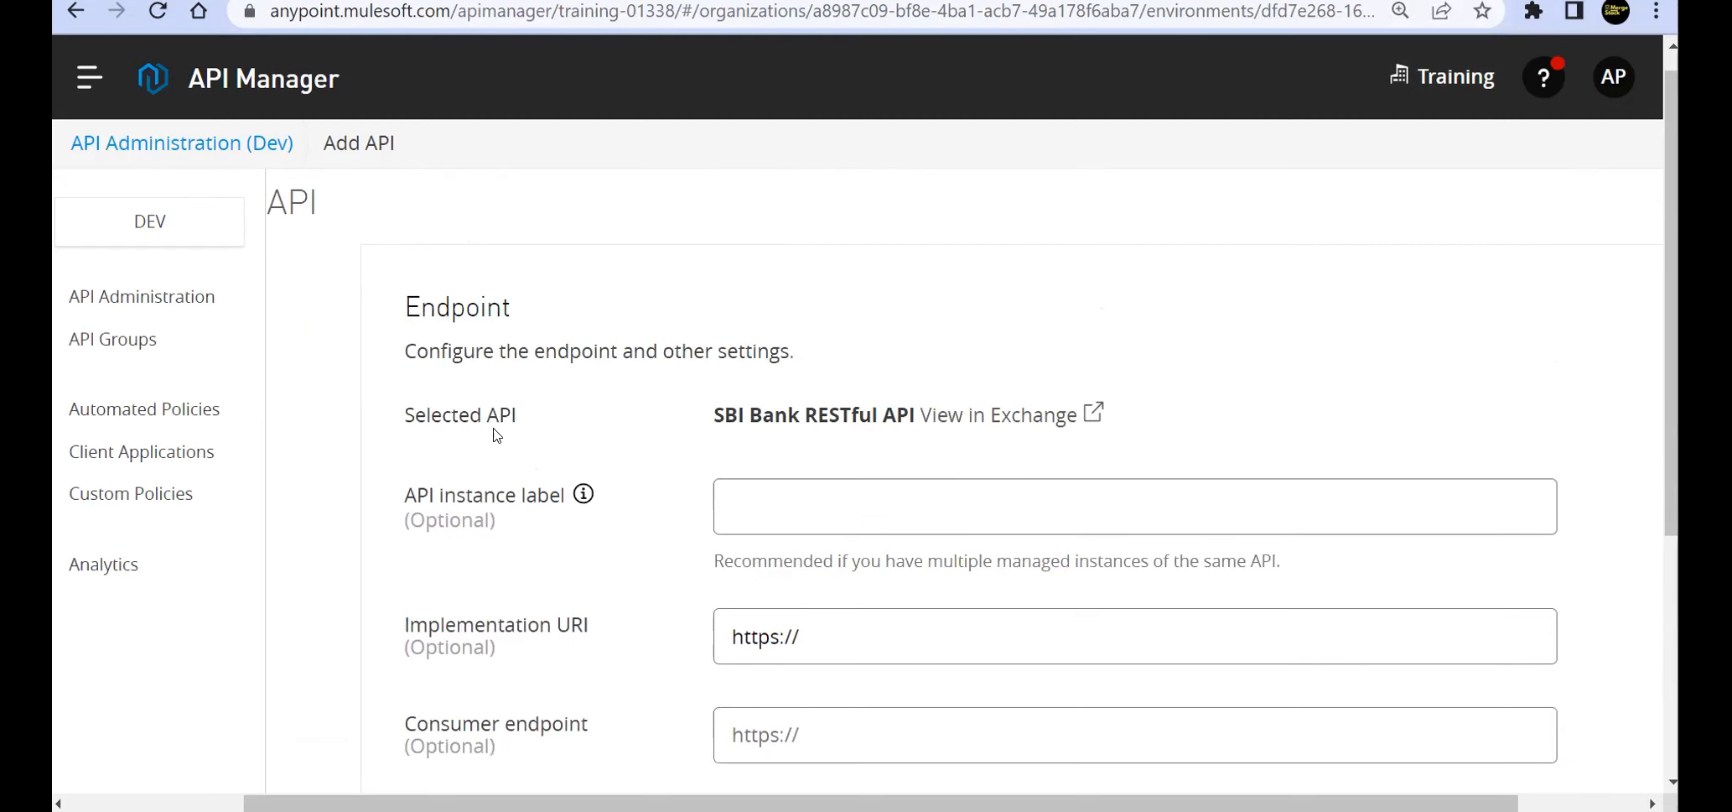
scroll(516, 627, down, 1)
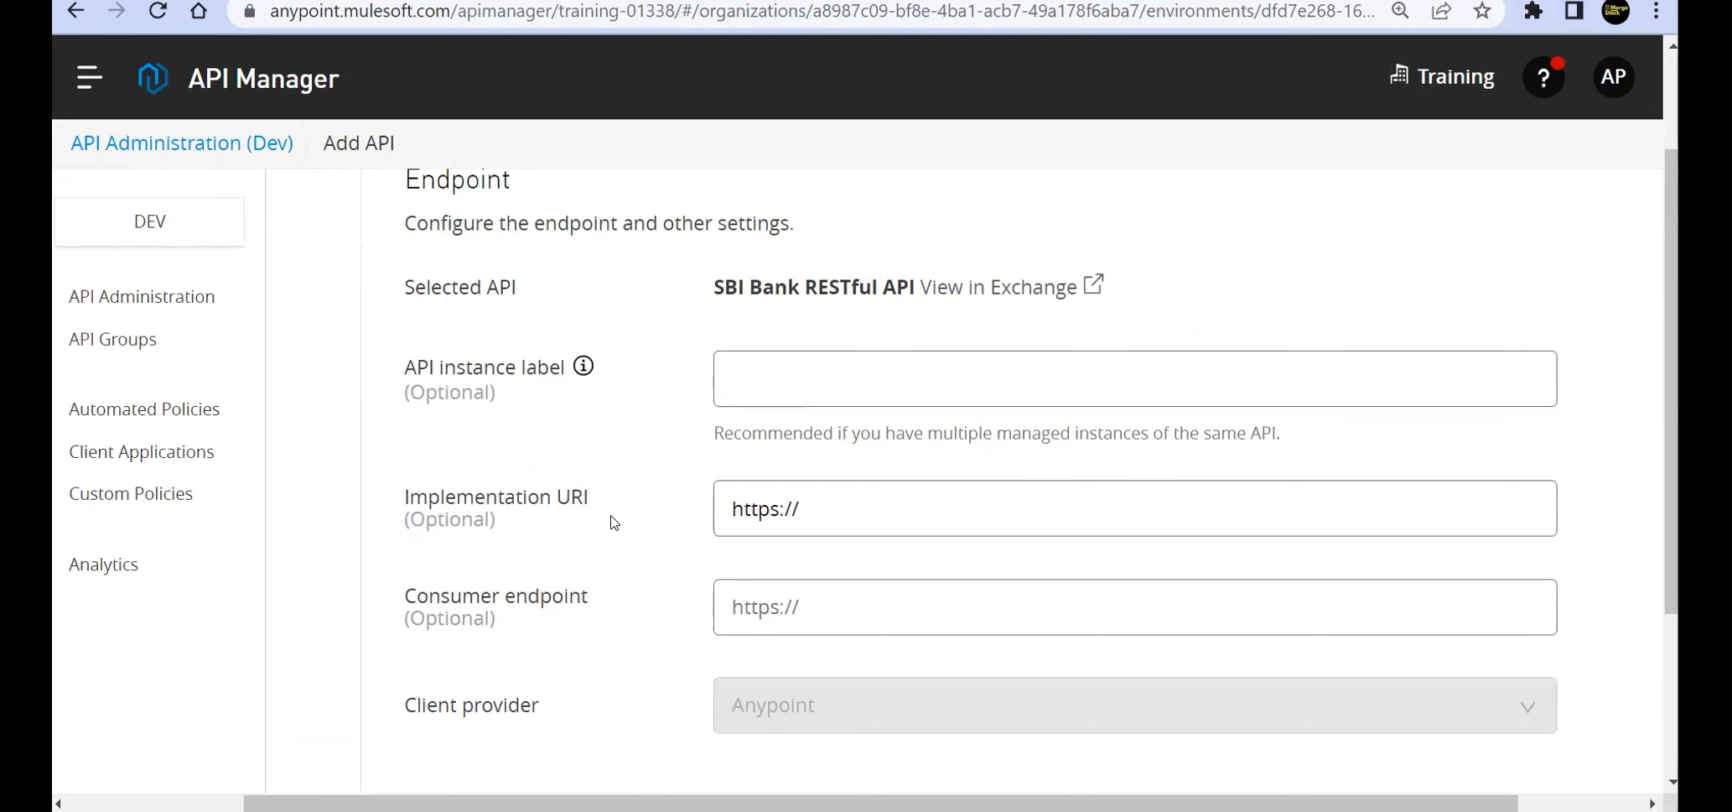
scroll(584, 464, up, 1)
scroll(585, 463, up, 2)
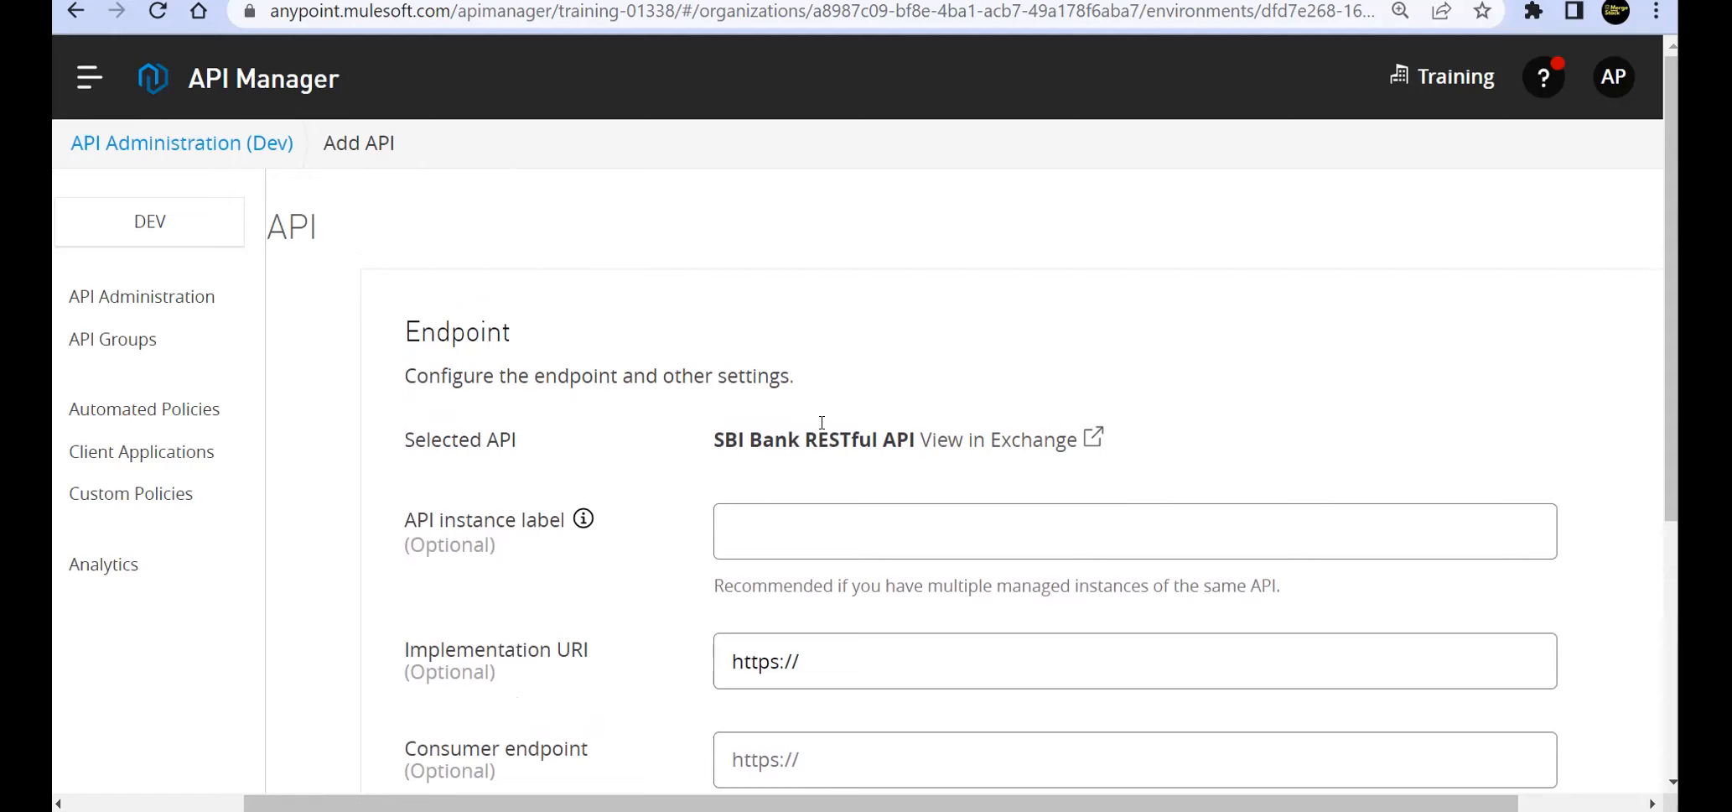
Clear the optional Implementation URI of SBI Bank RESTful API, proceed to the review stage and save the API.
scroll(713, 636, down, 5)
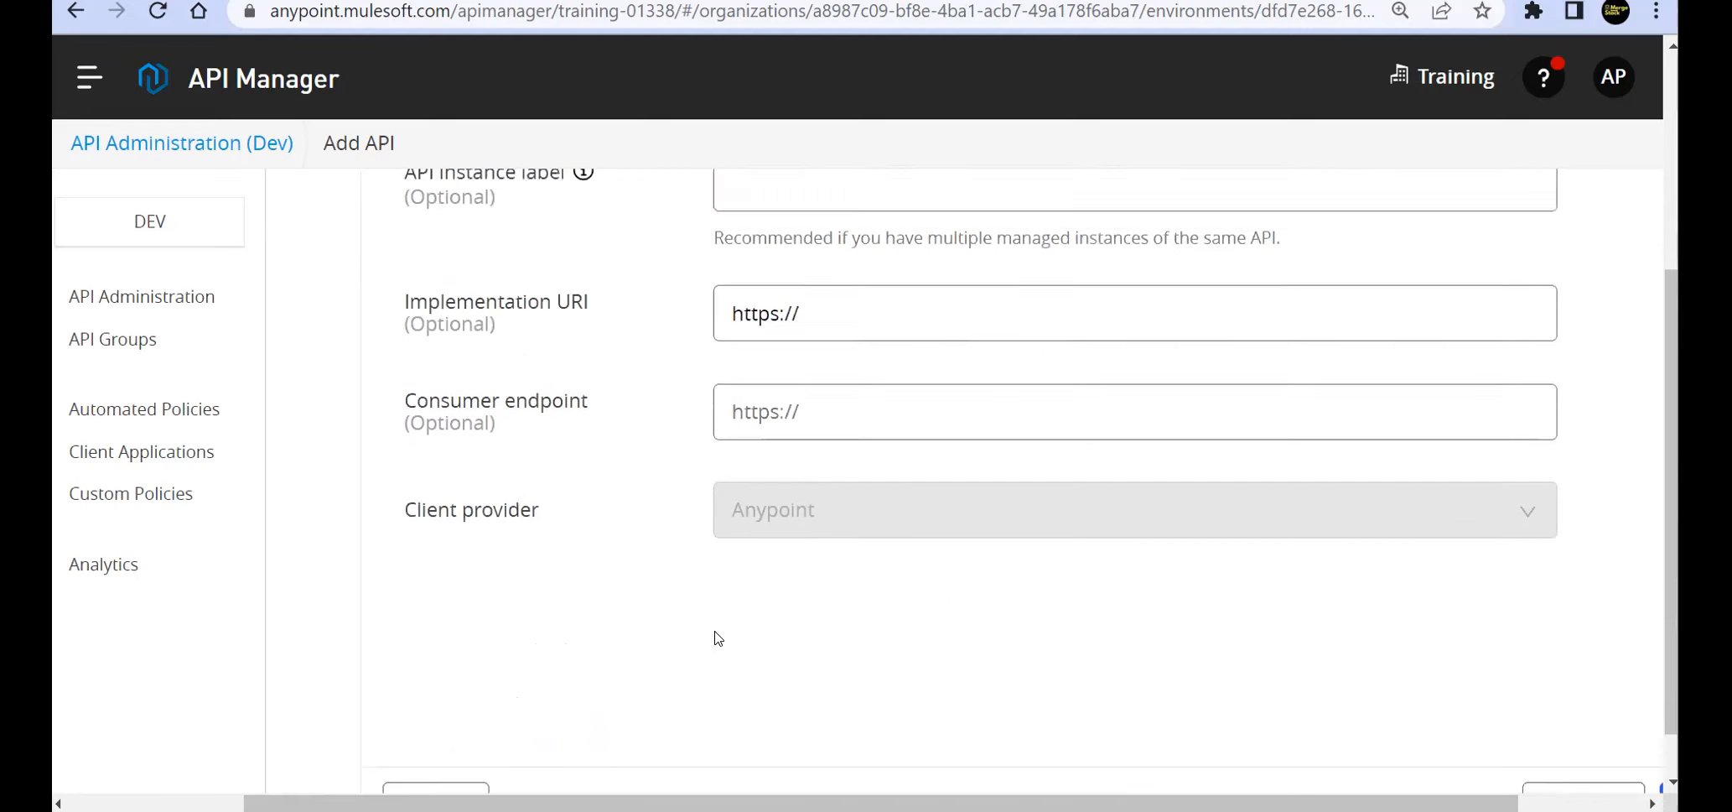
scroll(928, 762, right, 3)
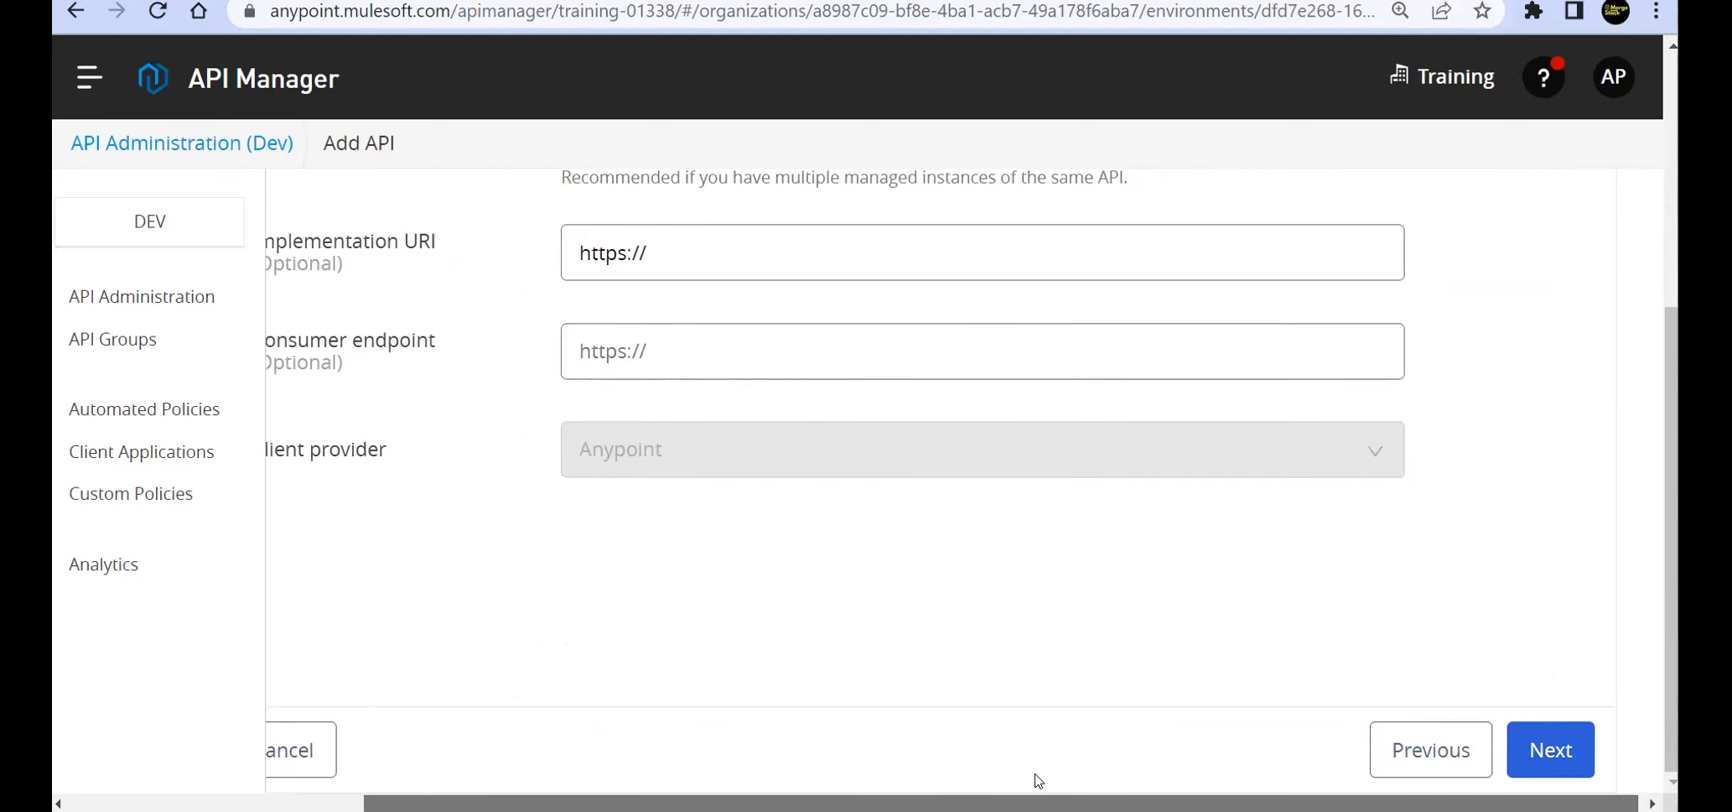
click(1547, 749)
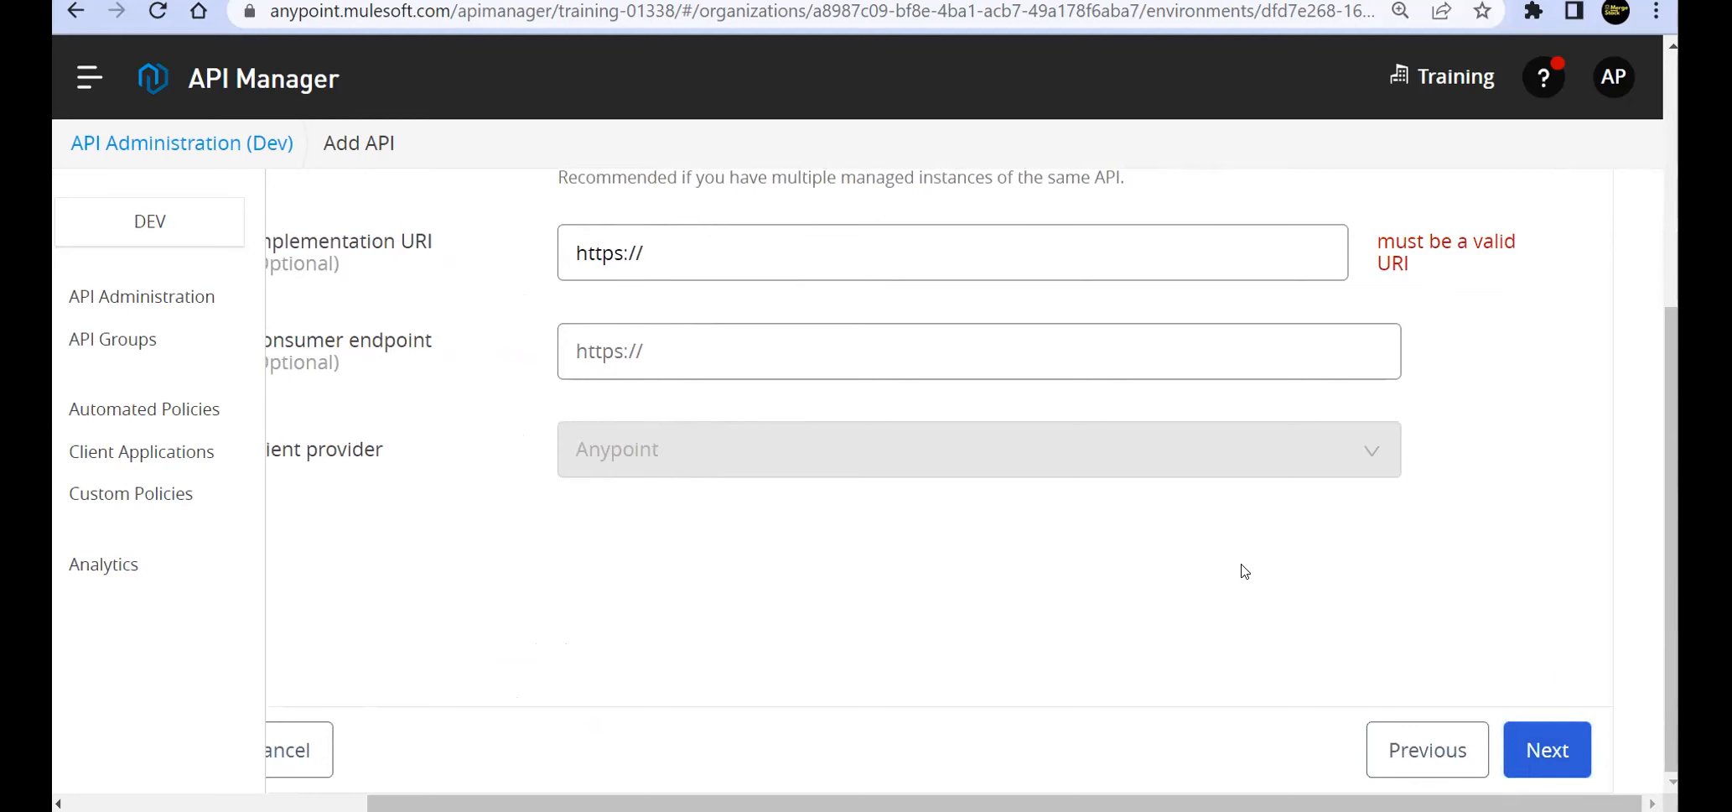
click(720, 248)
key(BackSpace)
key(BackSpace)
key(BackSpace)
key(BackSpace)
key(BackSpace)
key(BackSpace)
key(BackSpace)
key(BackSpace)
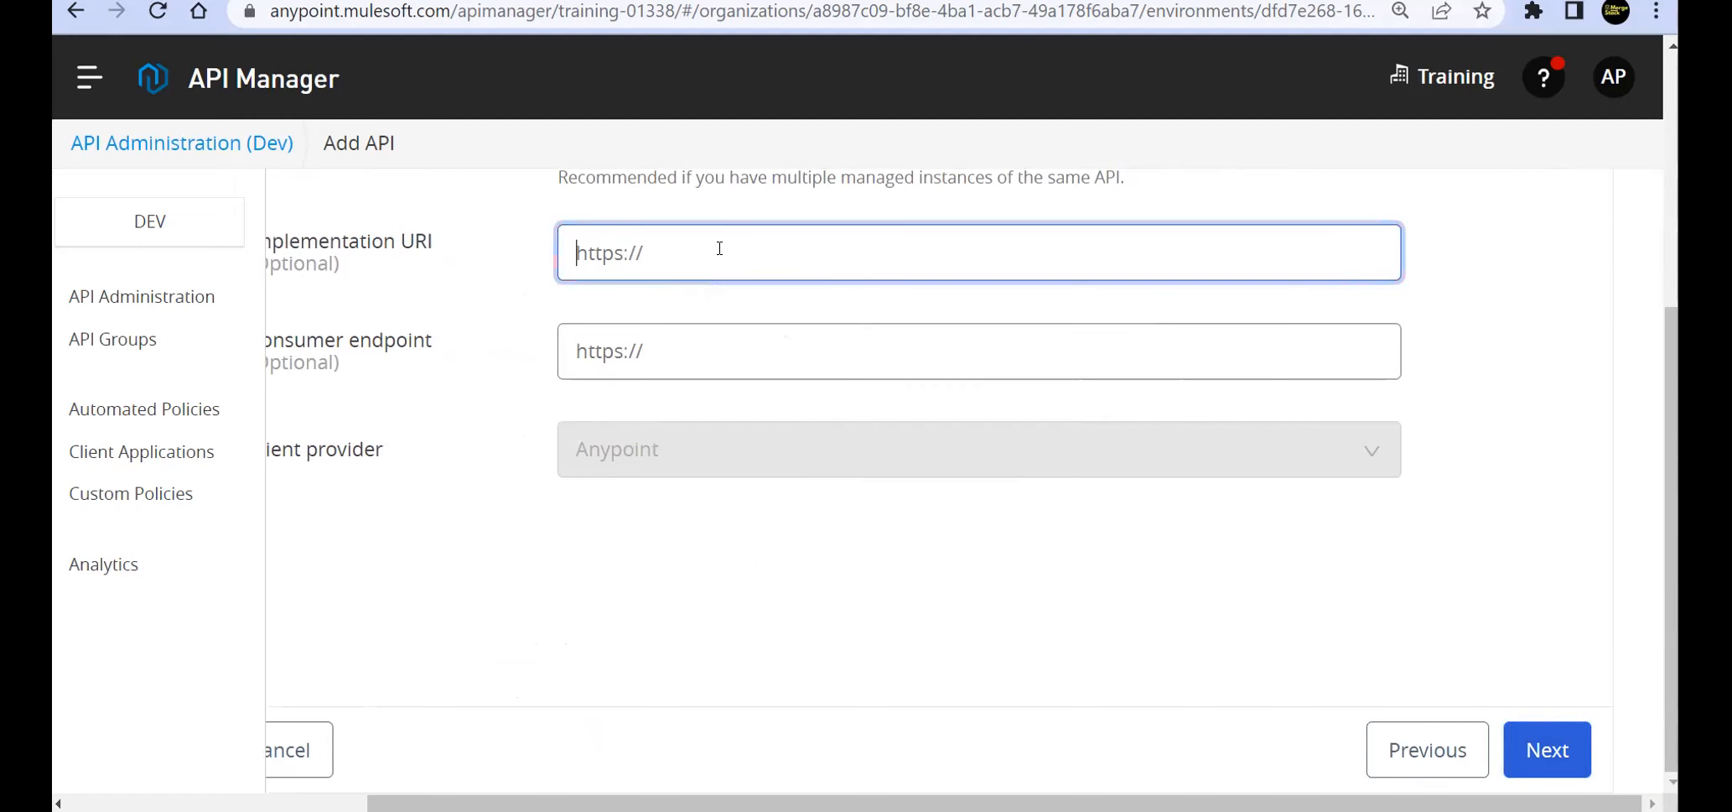
click(1551, 750)
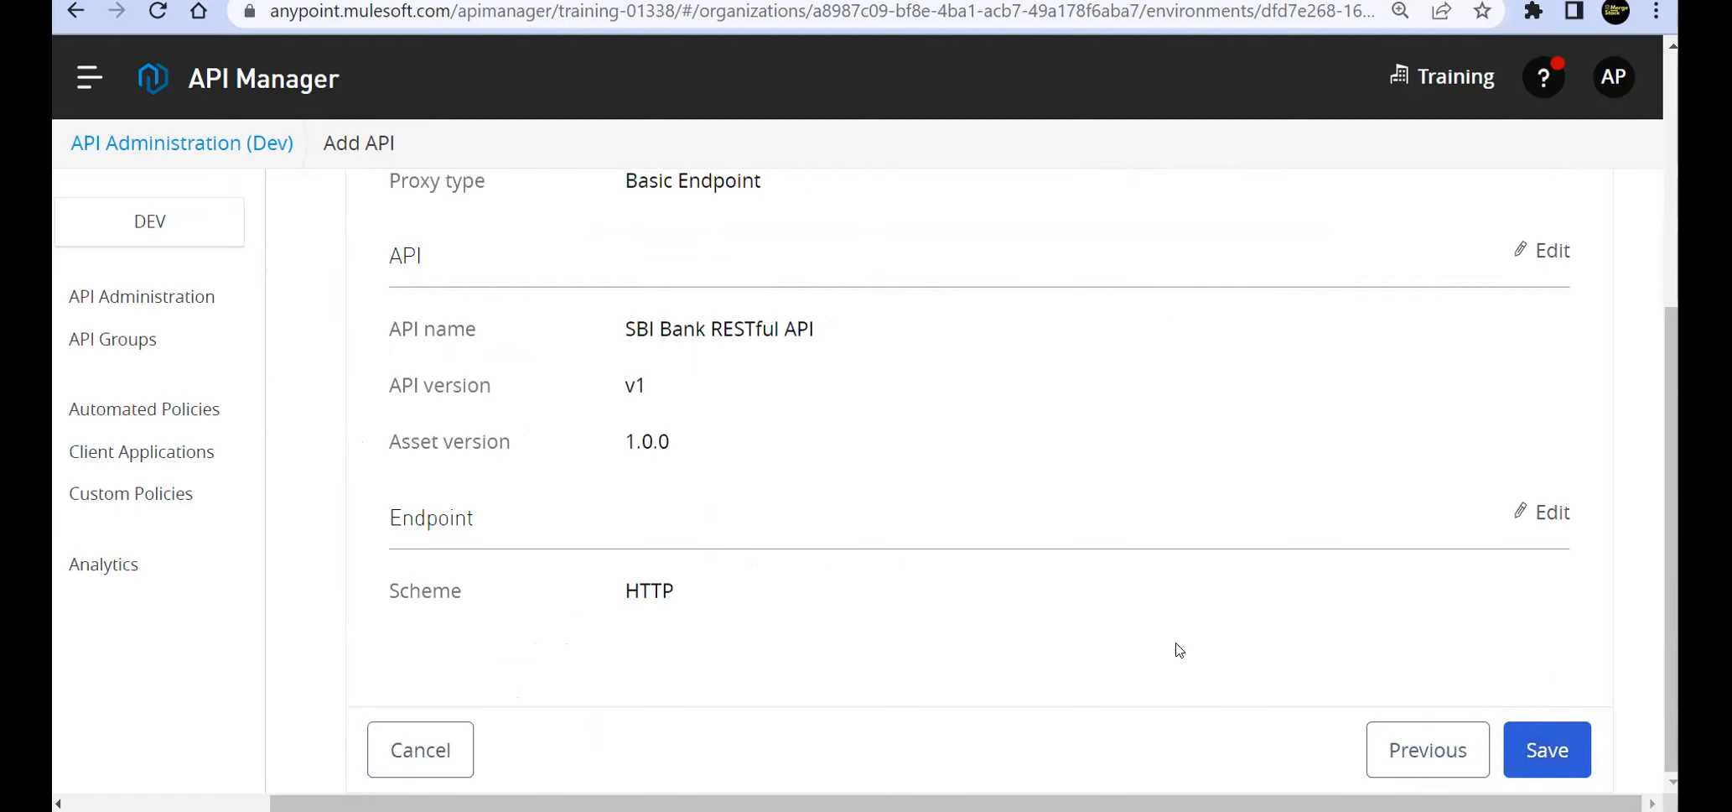
click(1547, 746)
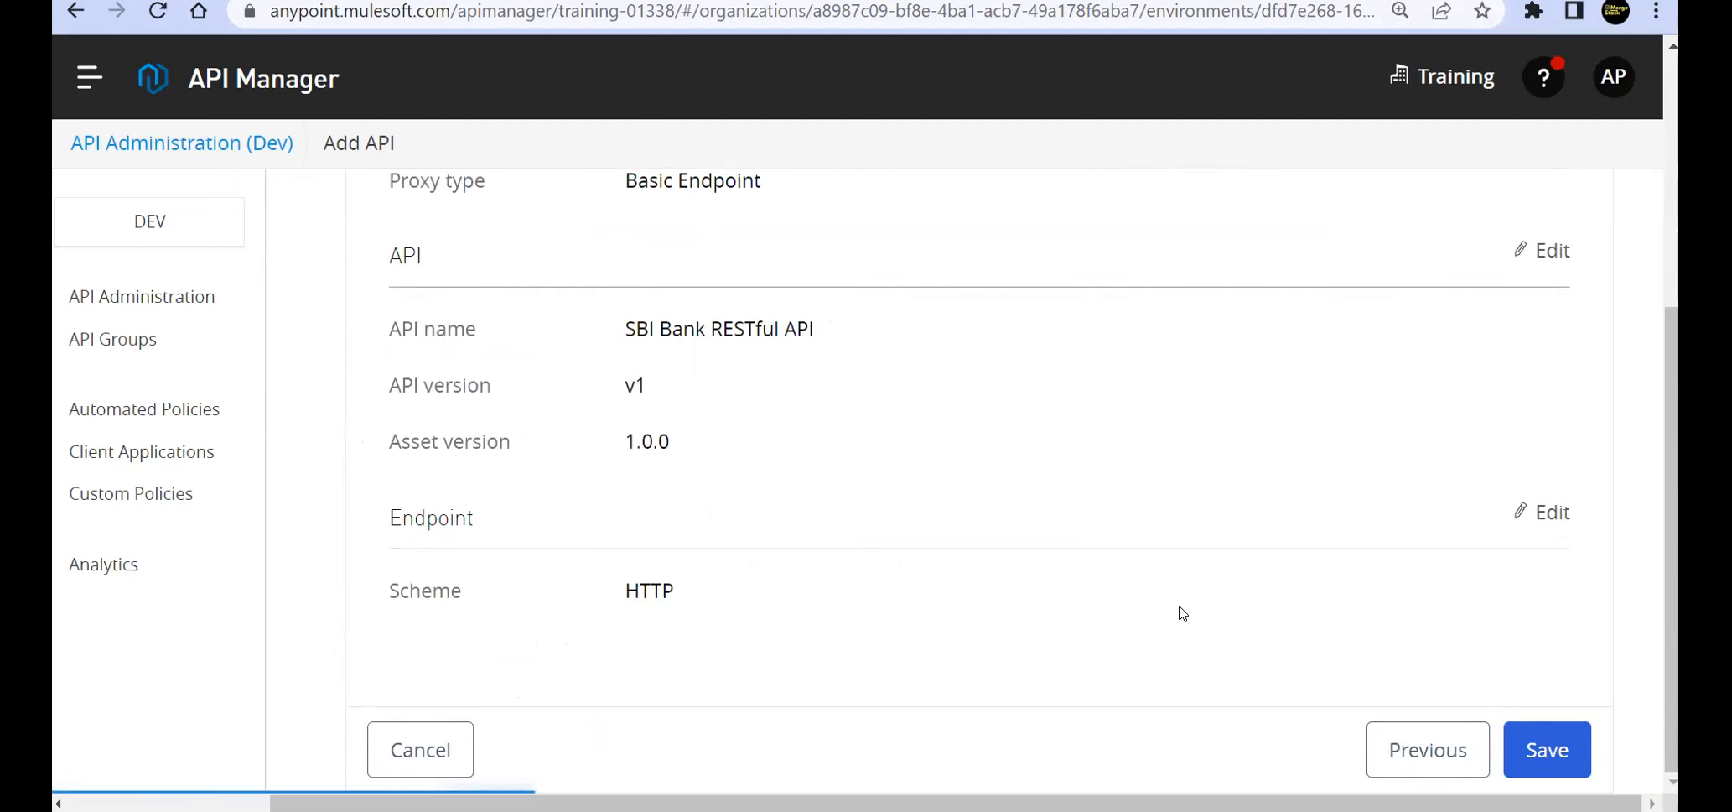
Check the API status and the Autodiscovery registration notice in the SBI Bank RESTful API settings, and copy the API instance ID.
scroll(1059, 602, down, 2)
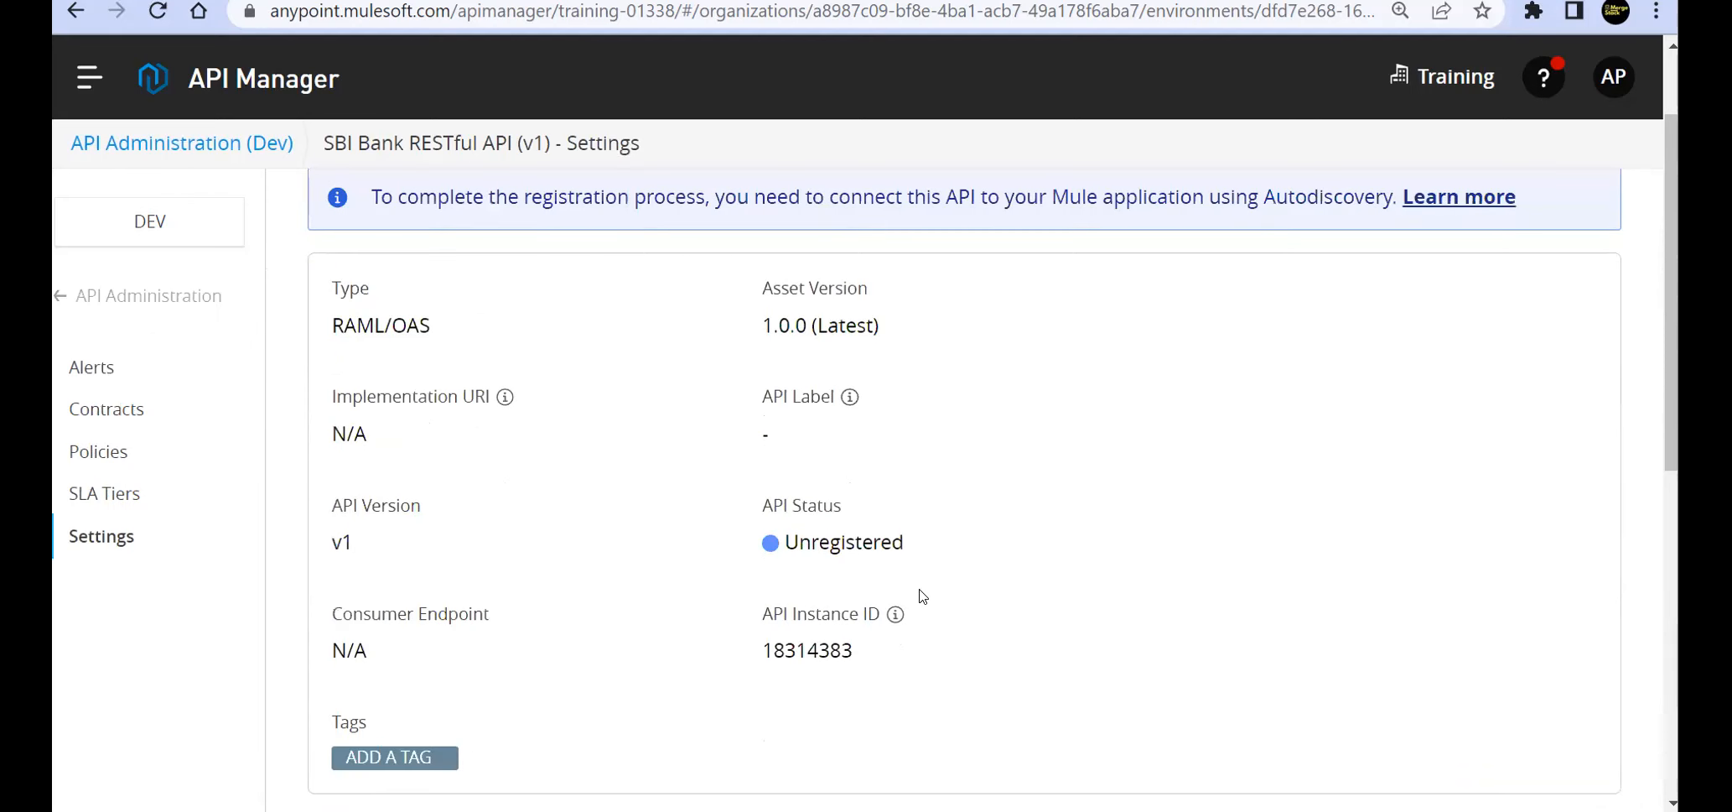
drag(759, 503, 937, 550)
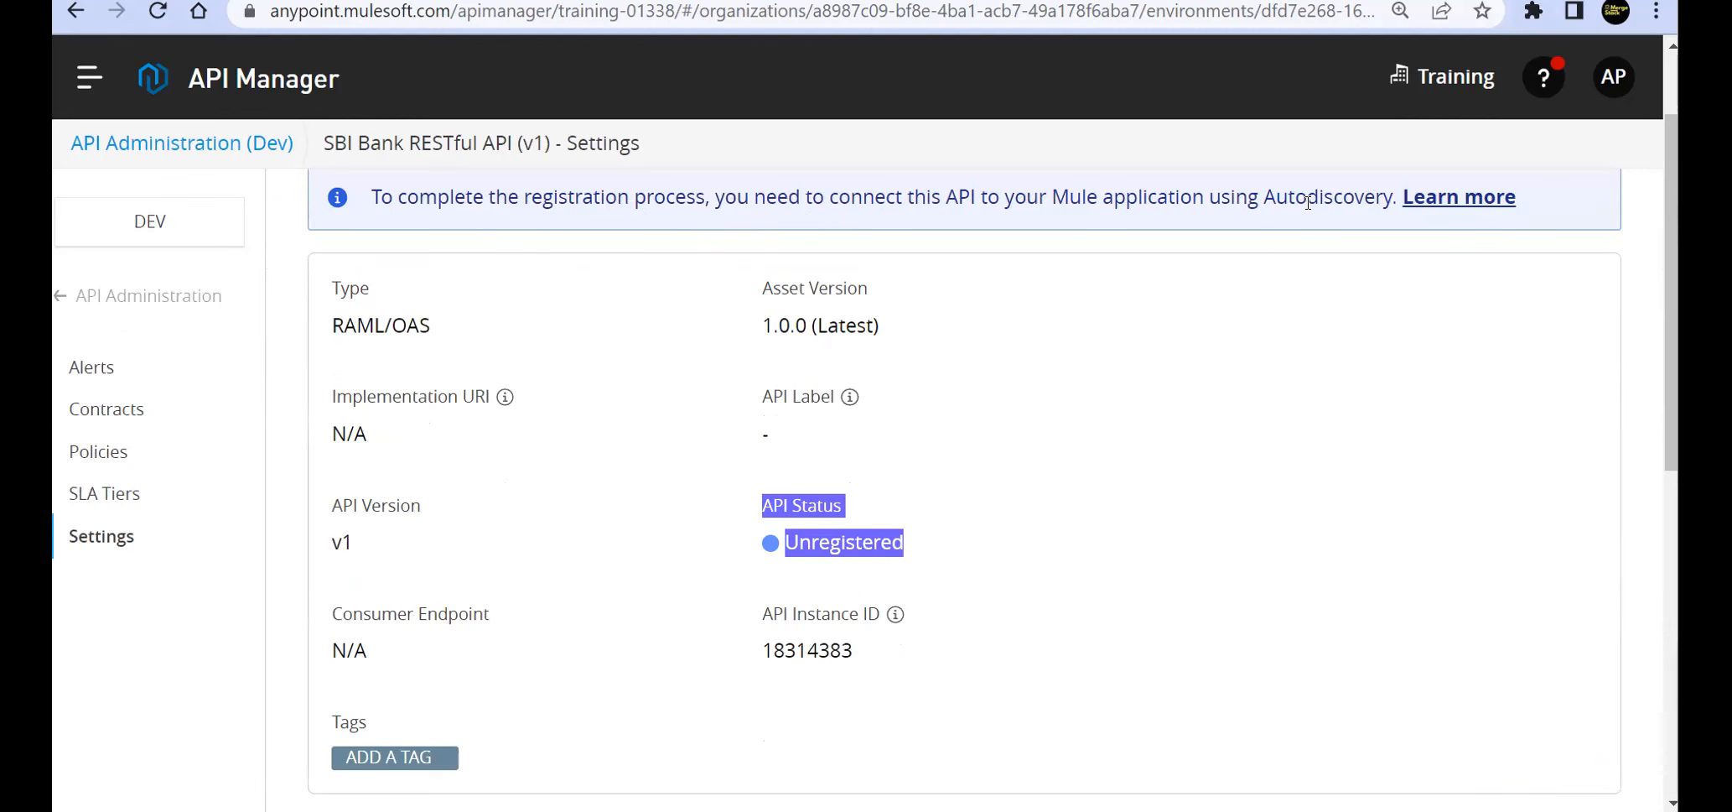
drag(1399, 199, 366, 199)
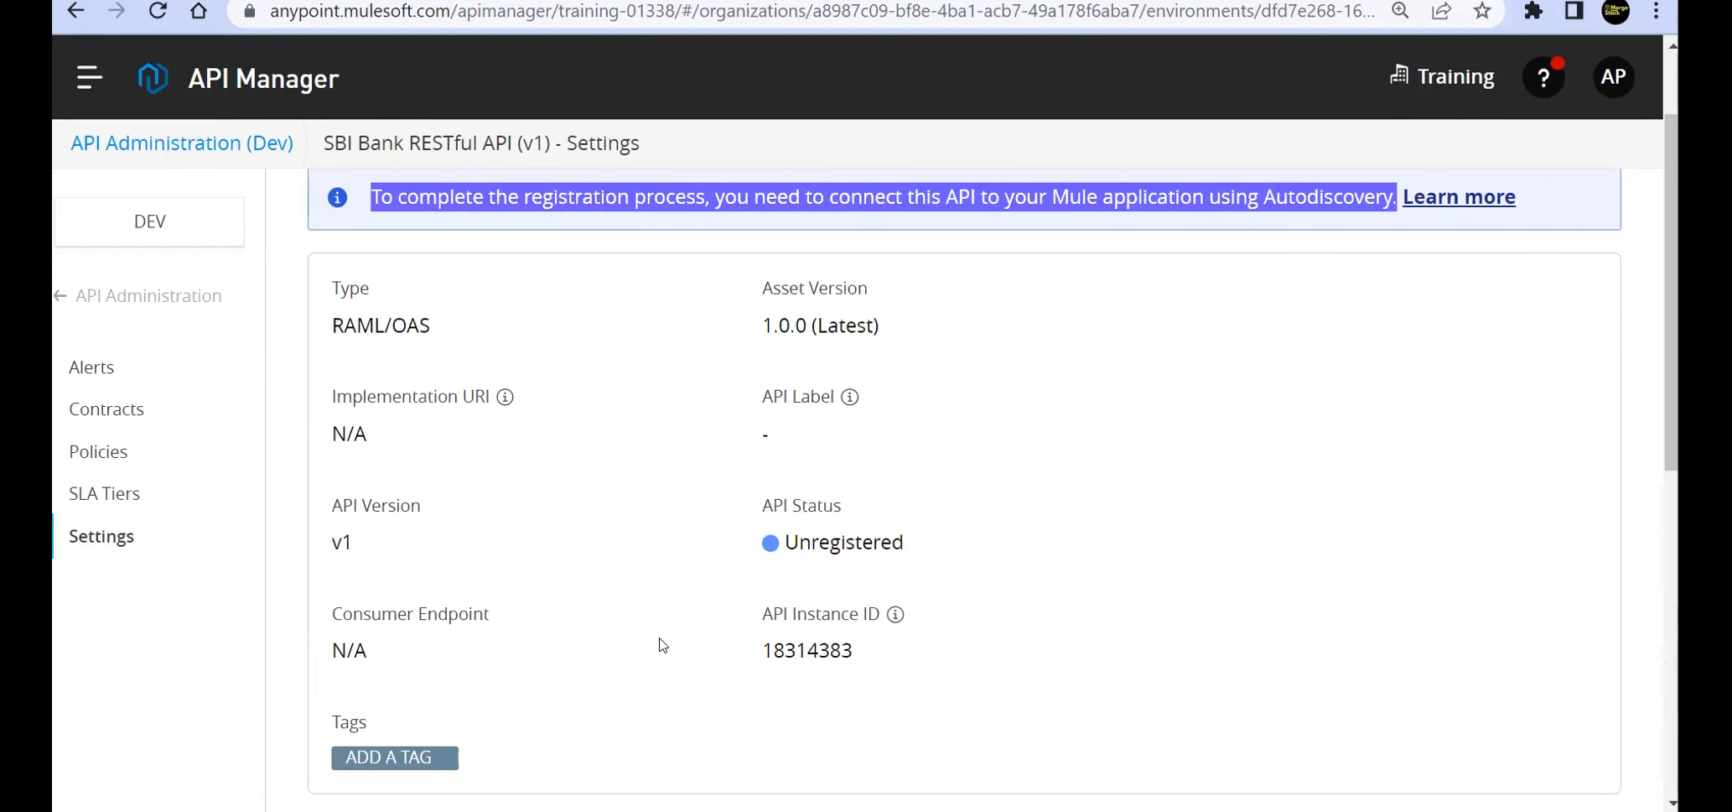
drag(766, 651, 856, 662)
key(ctrl+c)
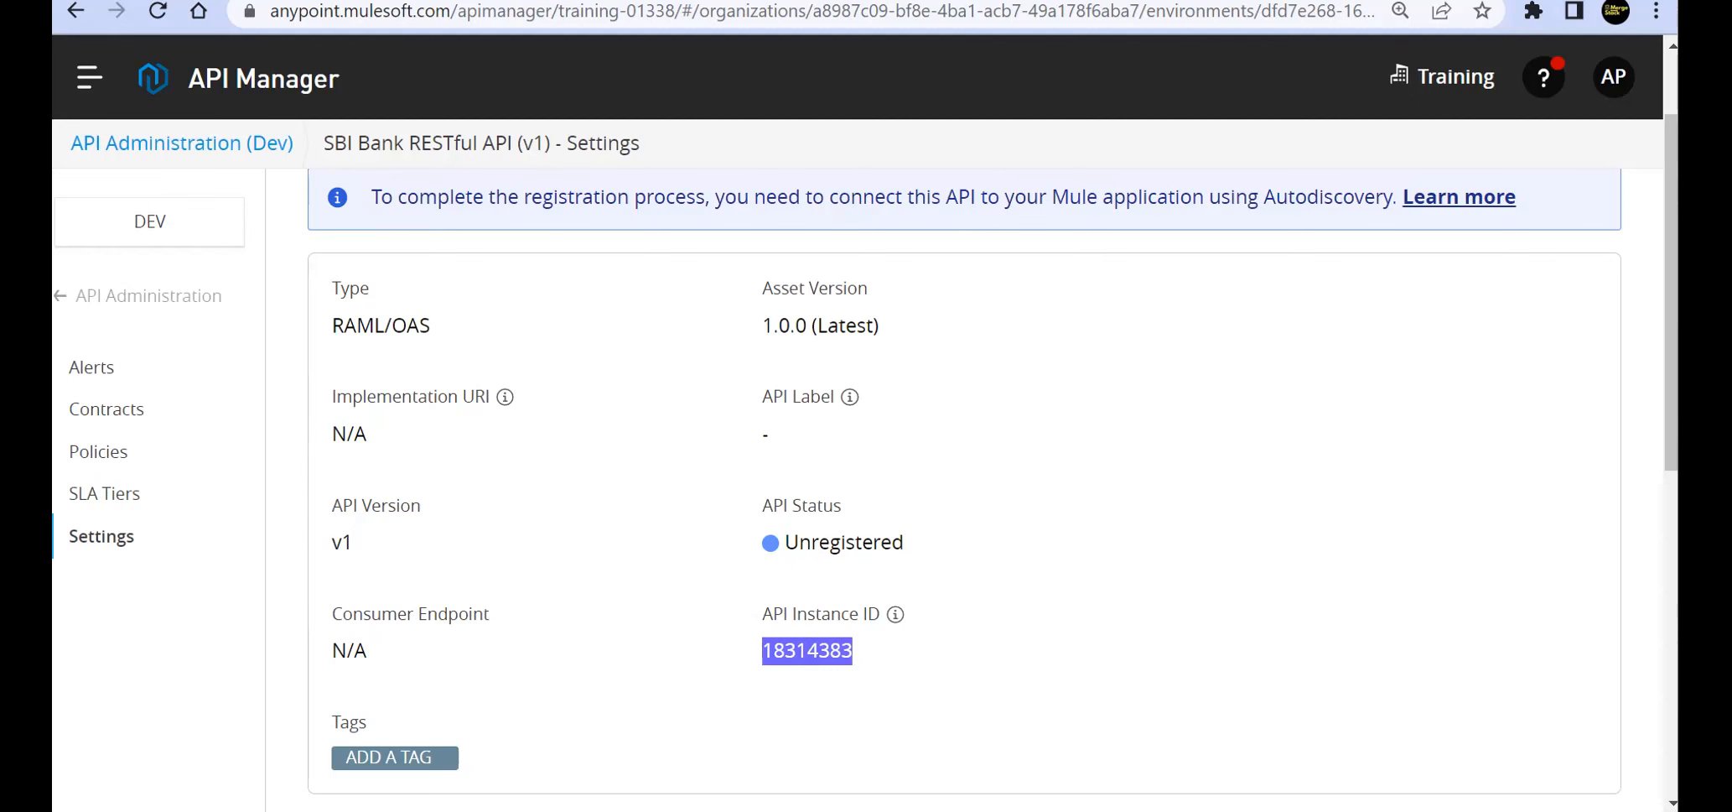
Switch to Anypoint Studio and start creating an API Autodiscovery global element in sbi-bank-restful-api.
key(alt+Tab)
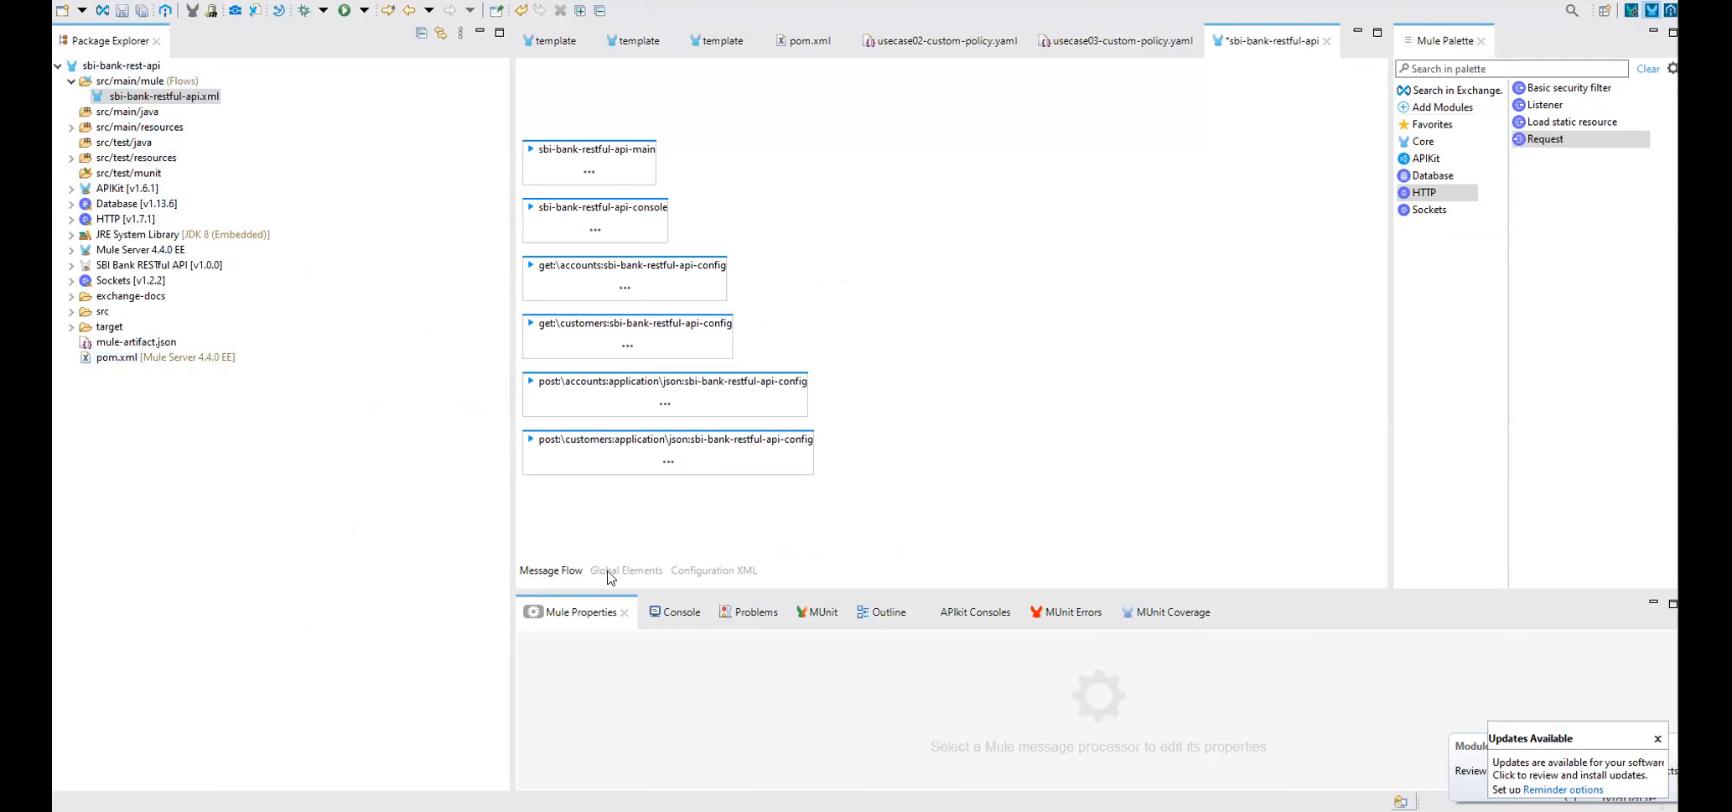
click(635, 571)
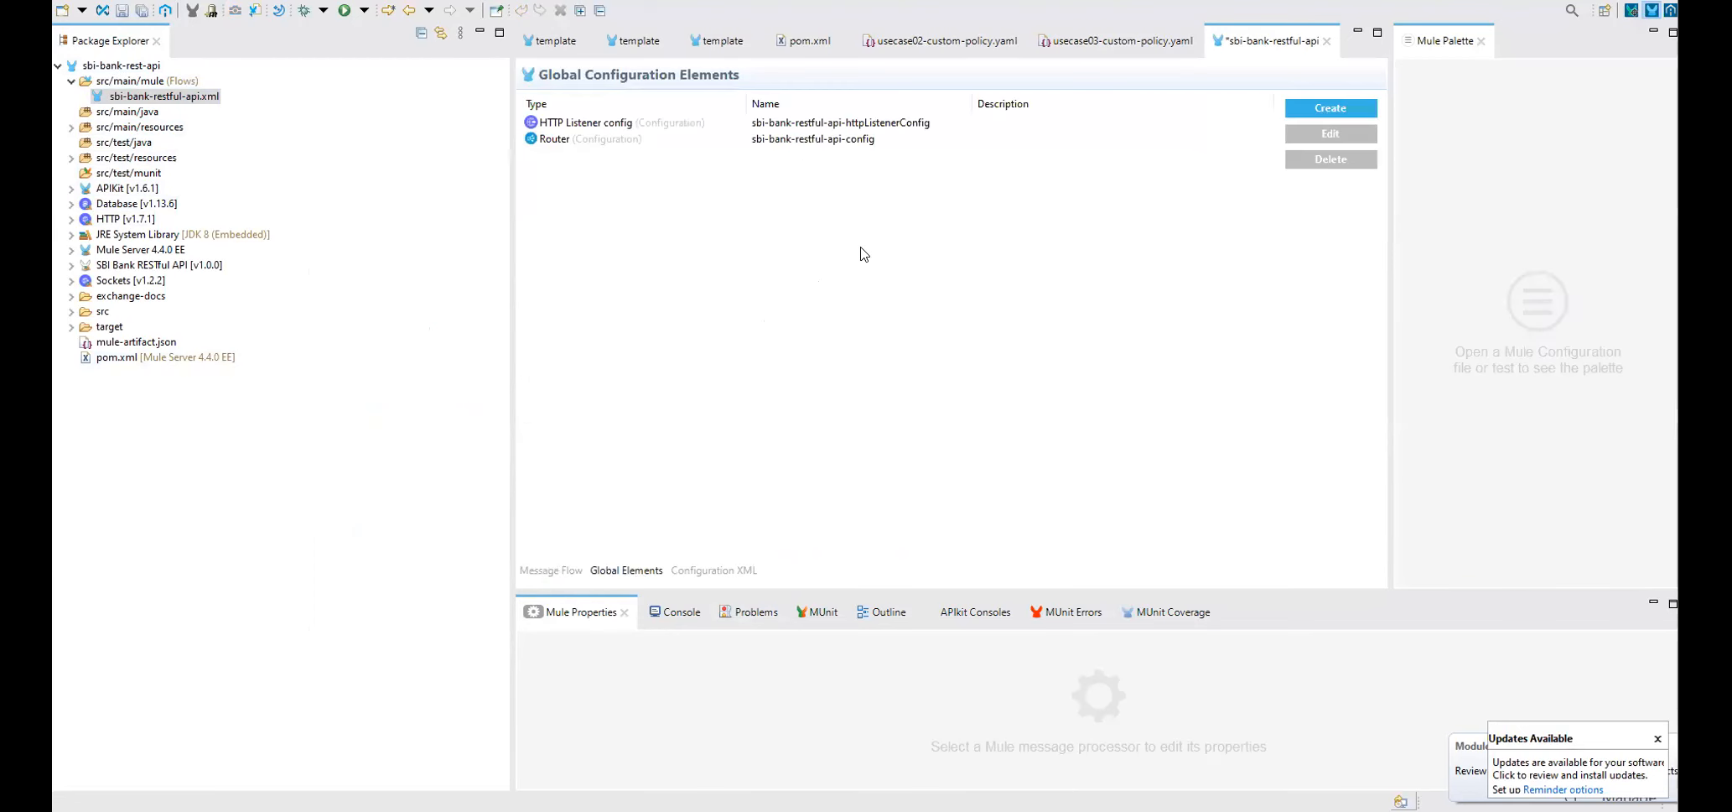
click(1331, 108)
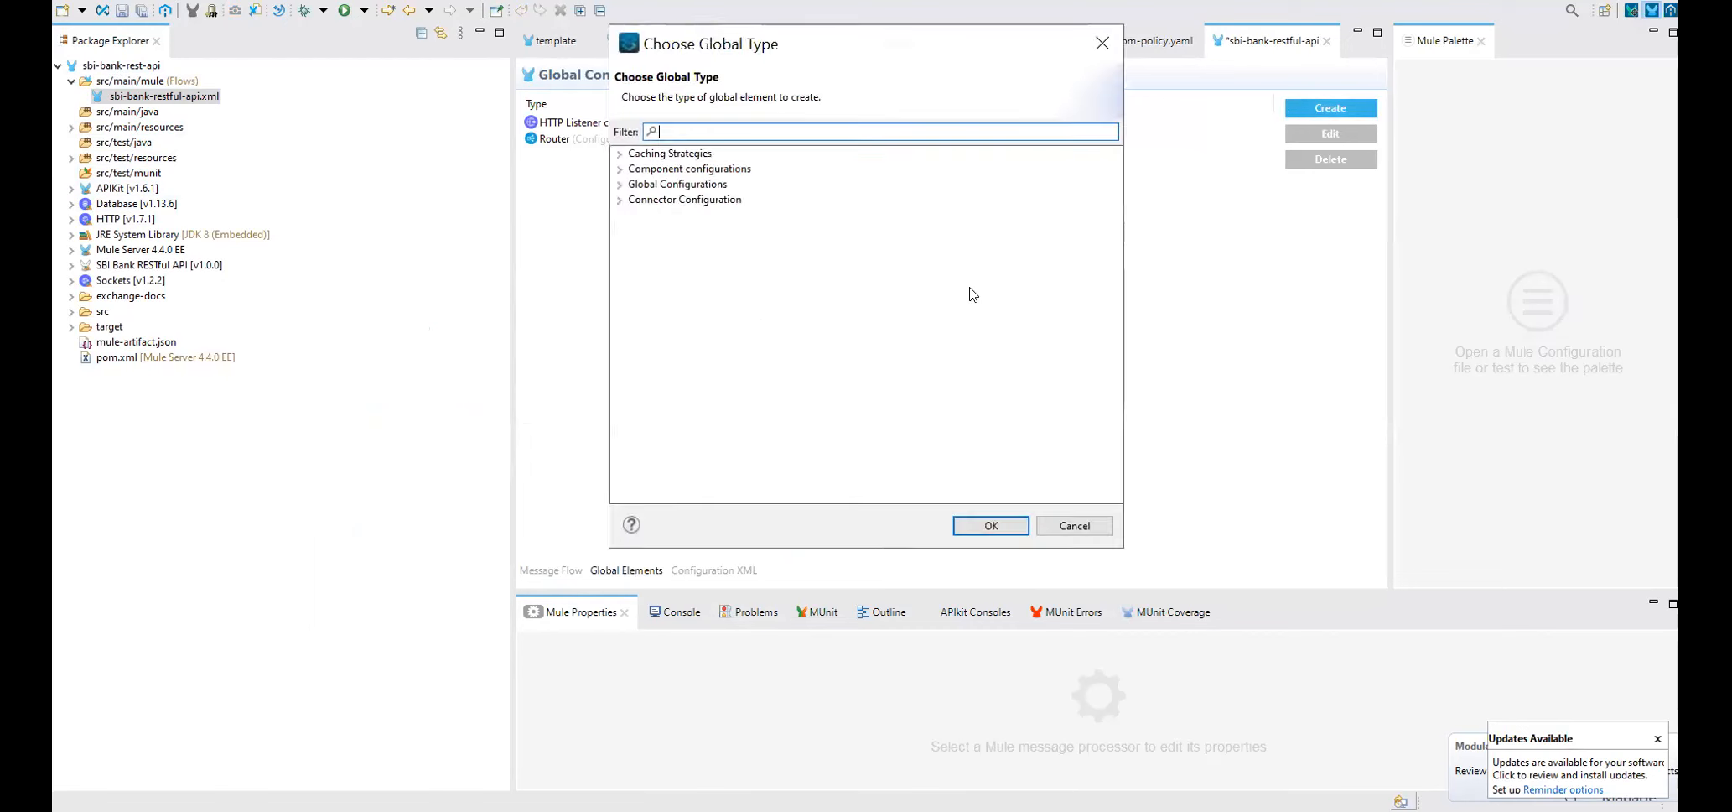
text(api)
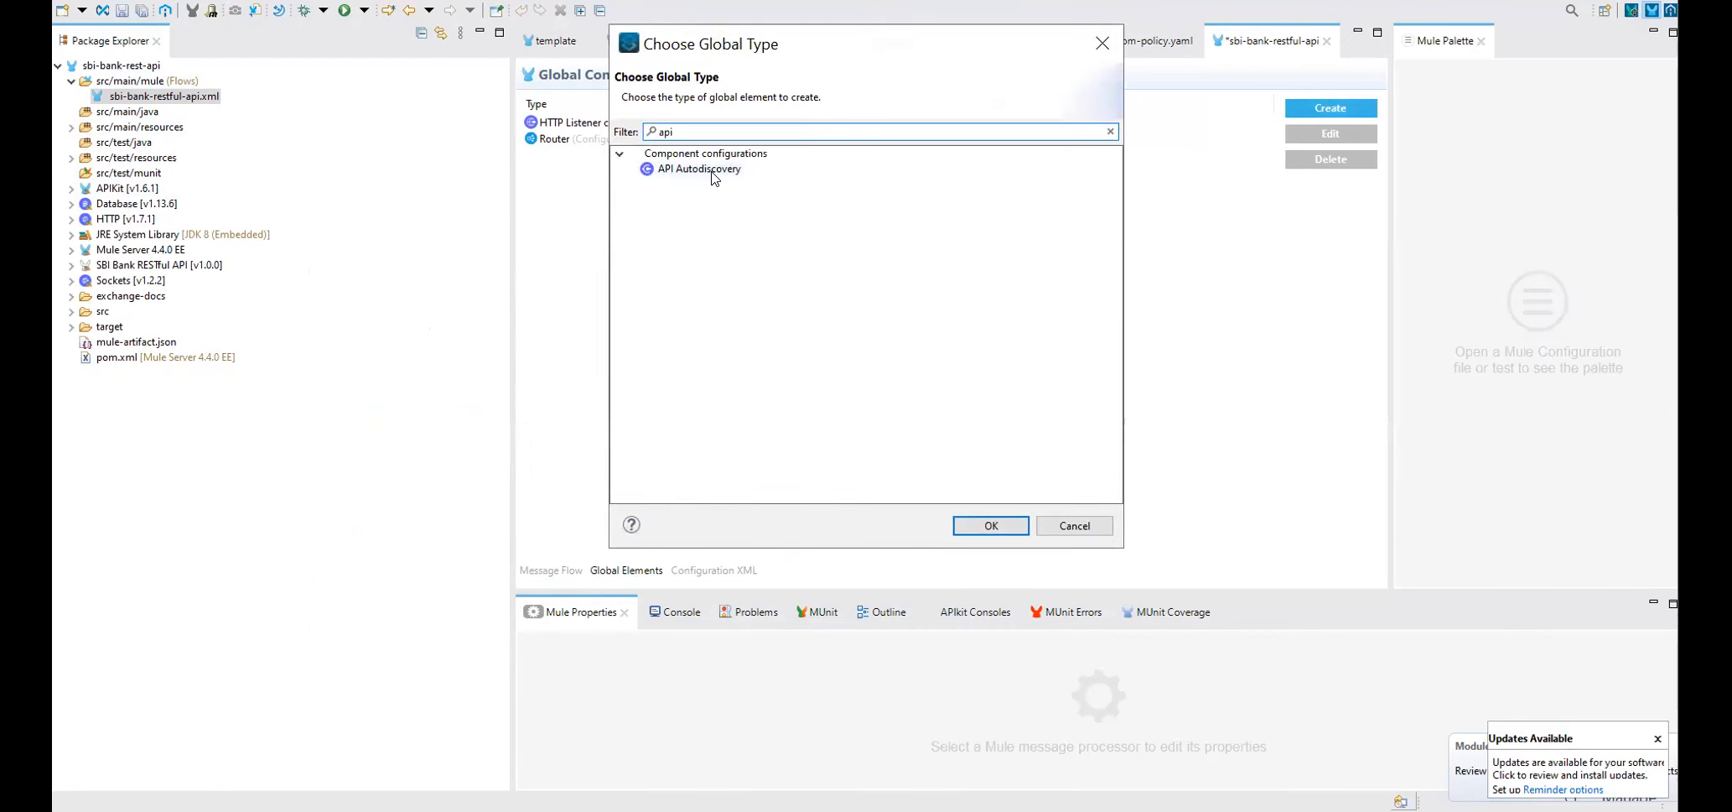
double_click(714, 175)
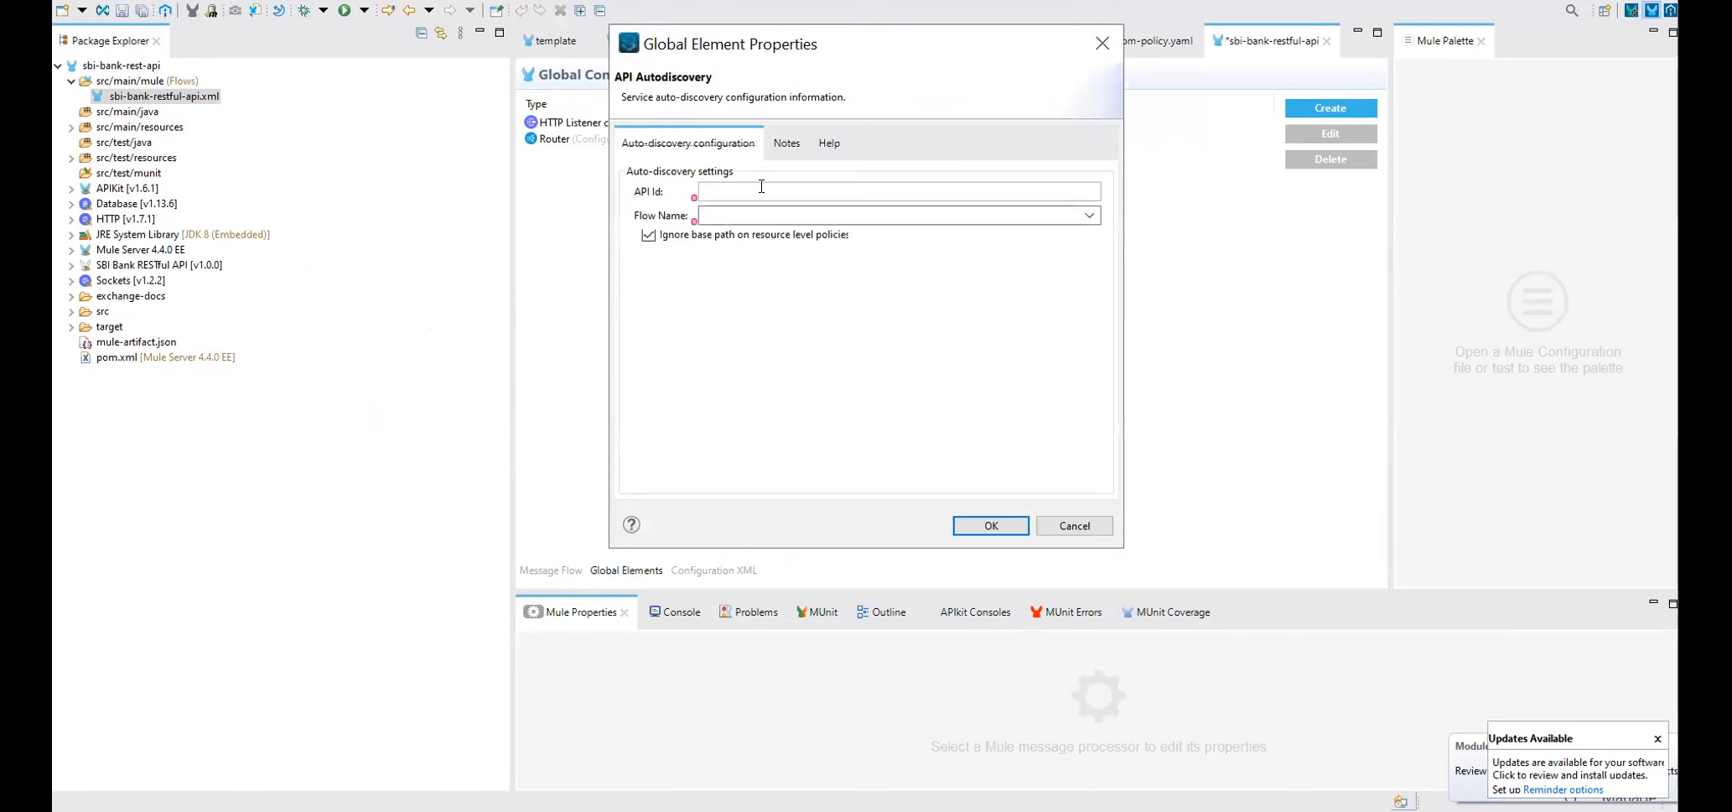
Set the API Id in the autodiscovery settings to the copied API instance ID, 18314383.
click(759, 184)
key(ctrl+v)
drag(749, 191, 685, 191)
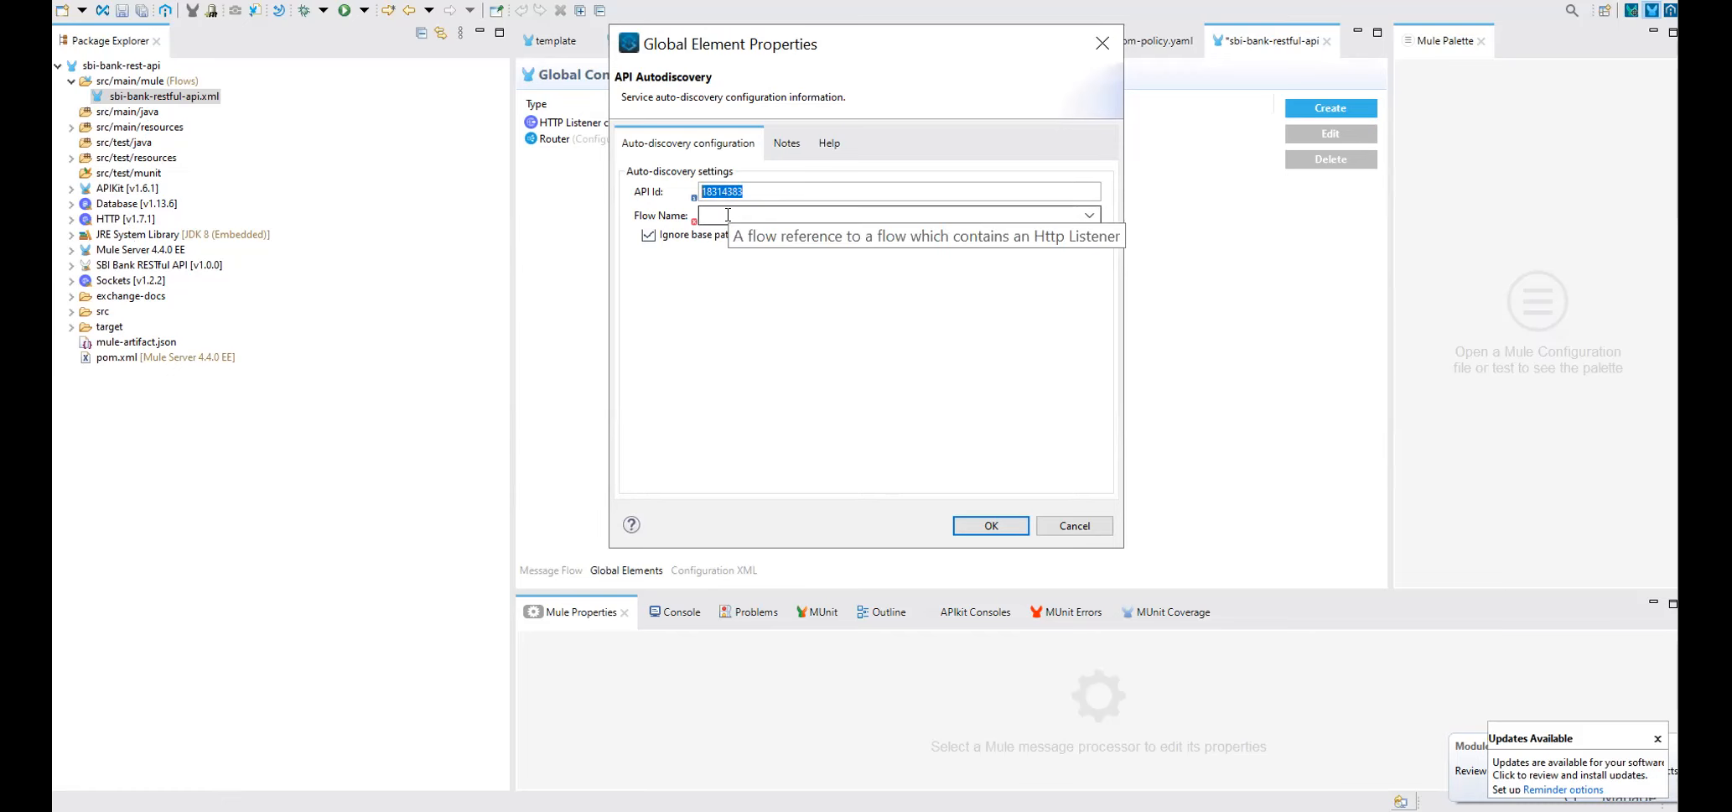
Replace the API Id in the autodiscovery settings with the property placeholder ${api.autodiscovery.id}.
click(763, 186)
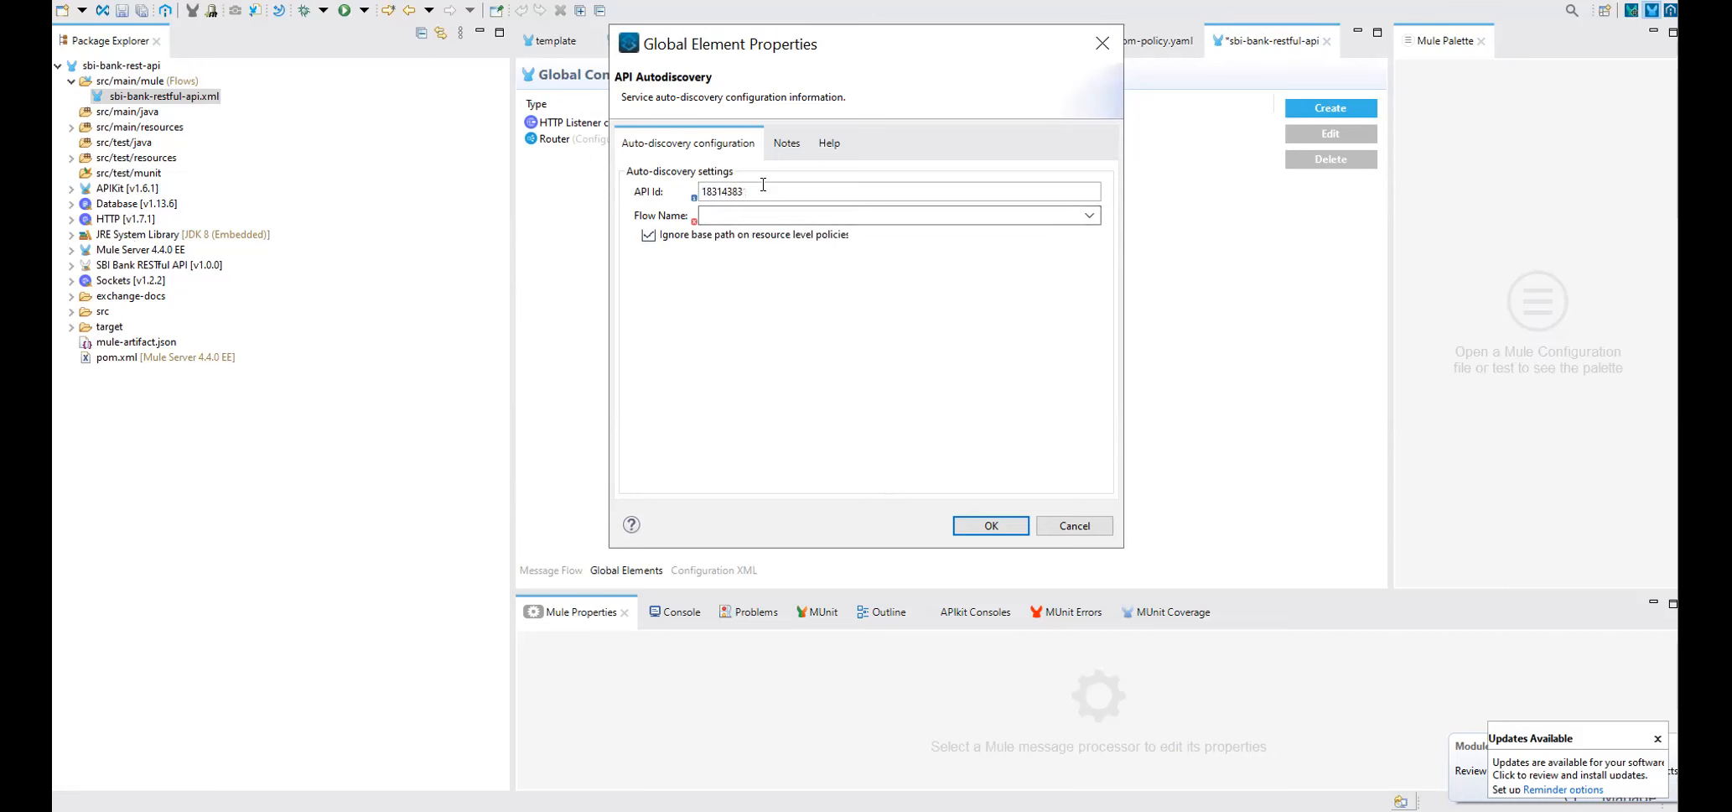
key(BackSpace)
key(BackSpace)
key(BackSpace)
text(${api})
text(autos)
key(BackSpace)
text(discovery)
Choose sbi-bank-restful-api-main as the flow name, copy the property name api.autodiscovery.id and confirm the API Autodiscovery element.
click(1087, 219)
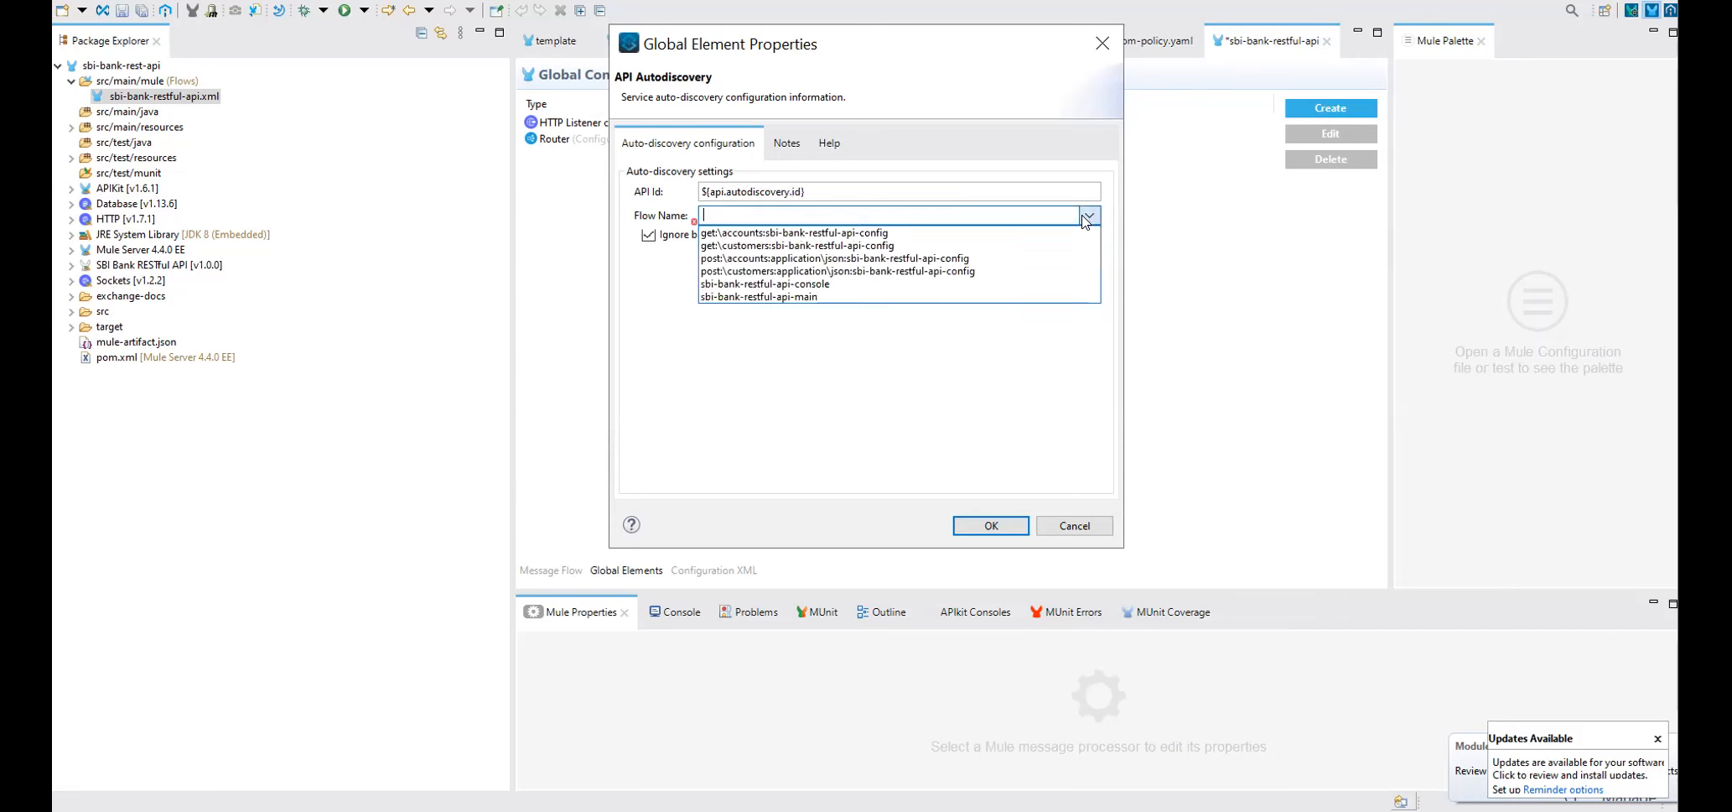
click(833, 303)
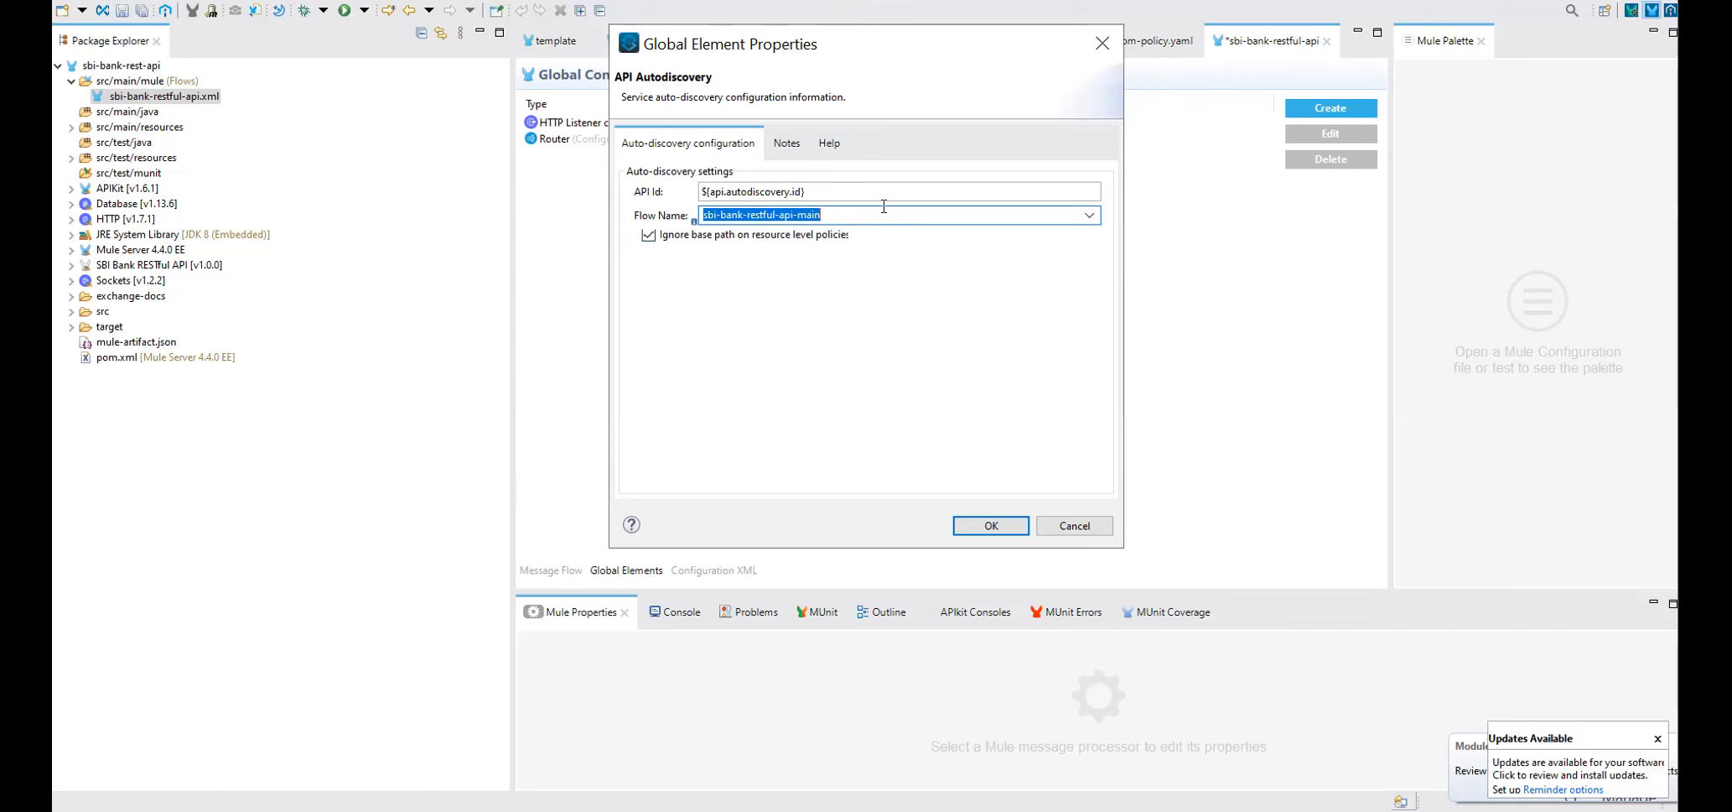
click(1091, 216)
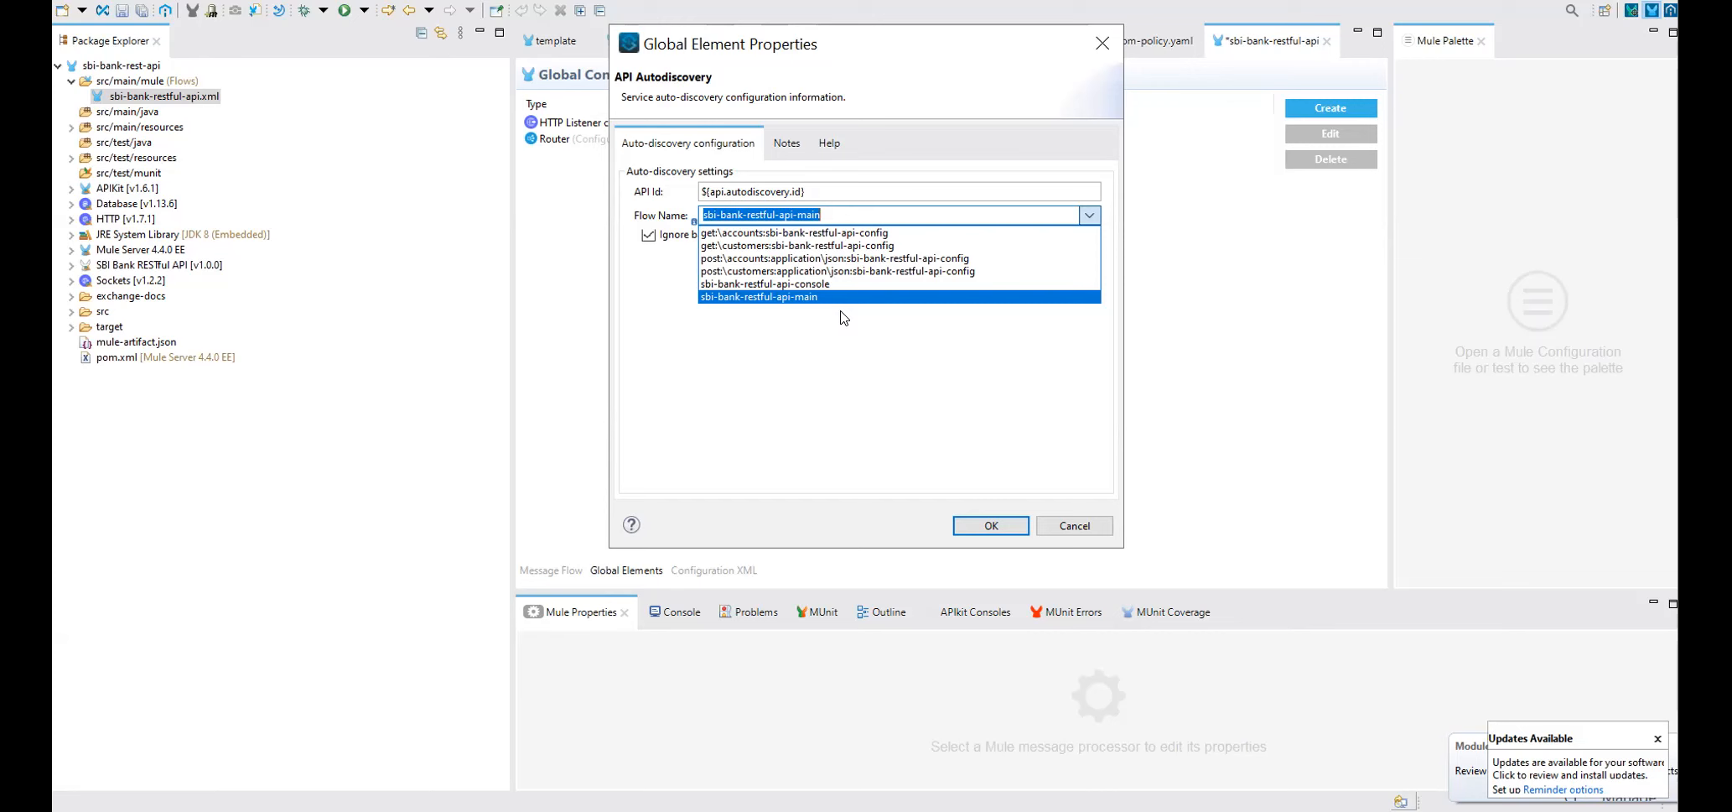
click(1006, 532)
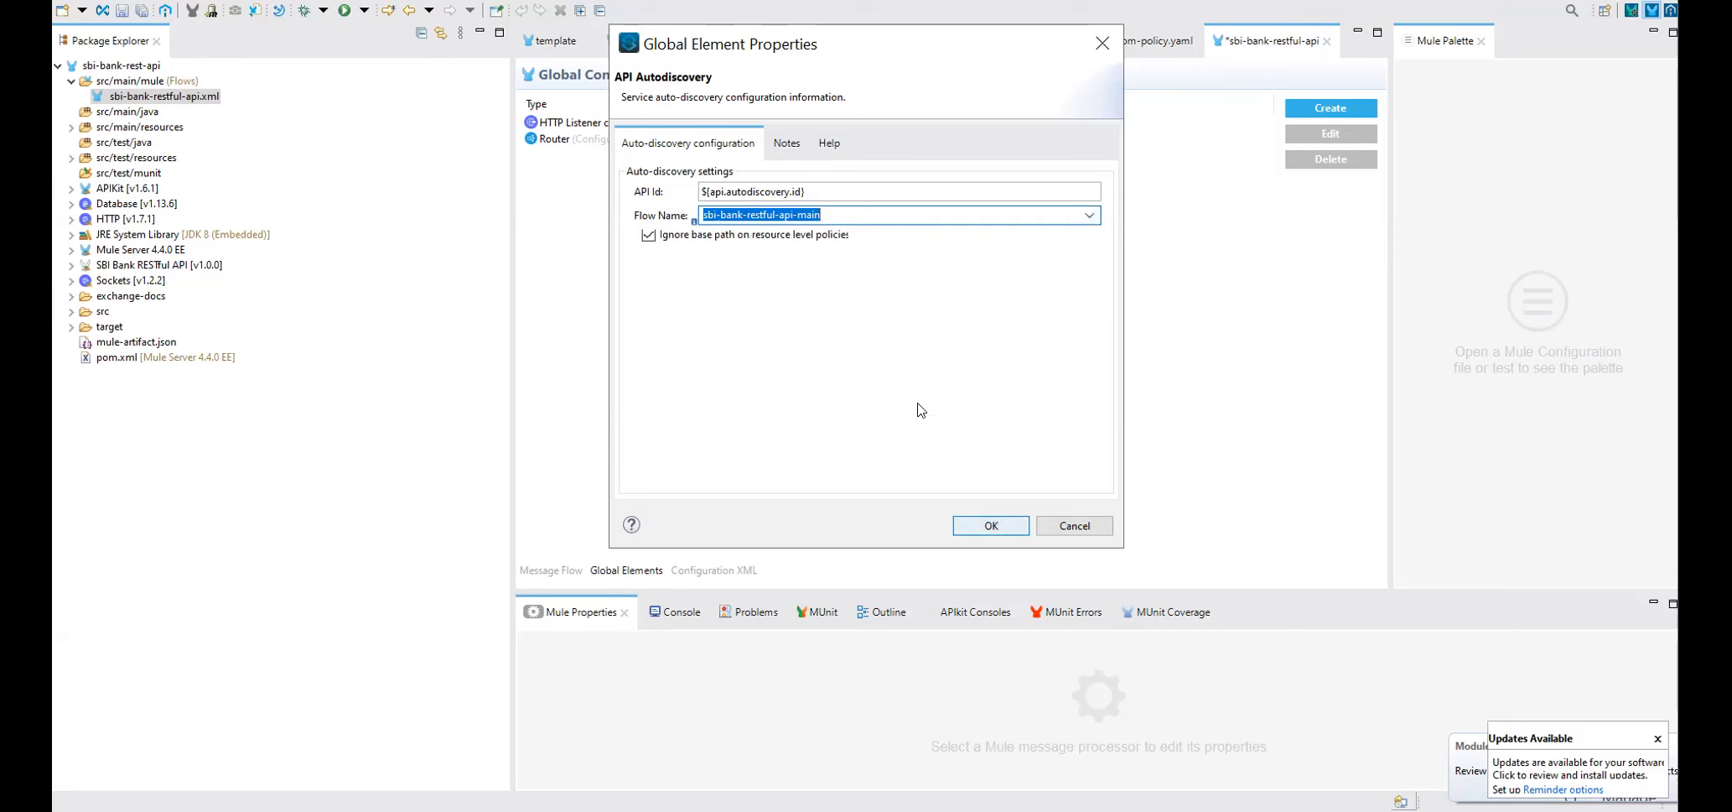
drag(708, 191, 800, 192)
key(ctrl+c)
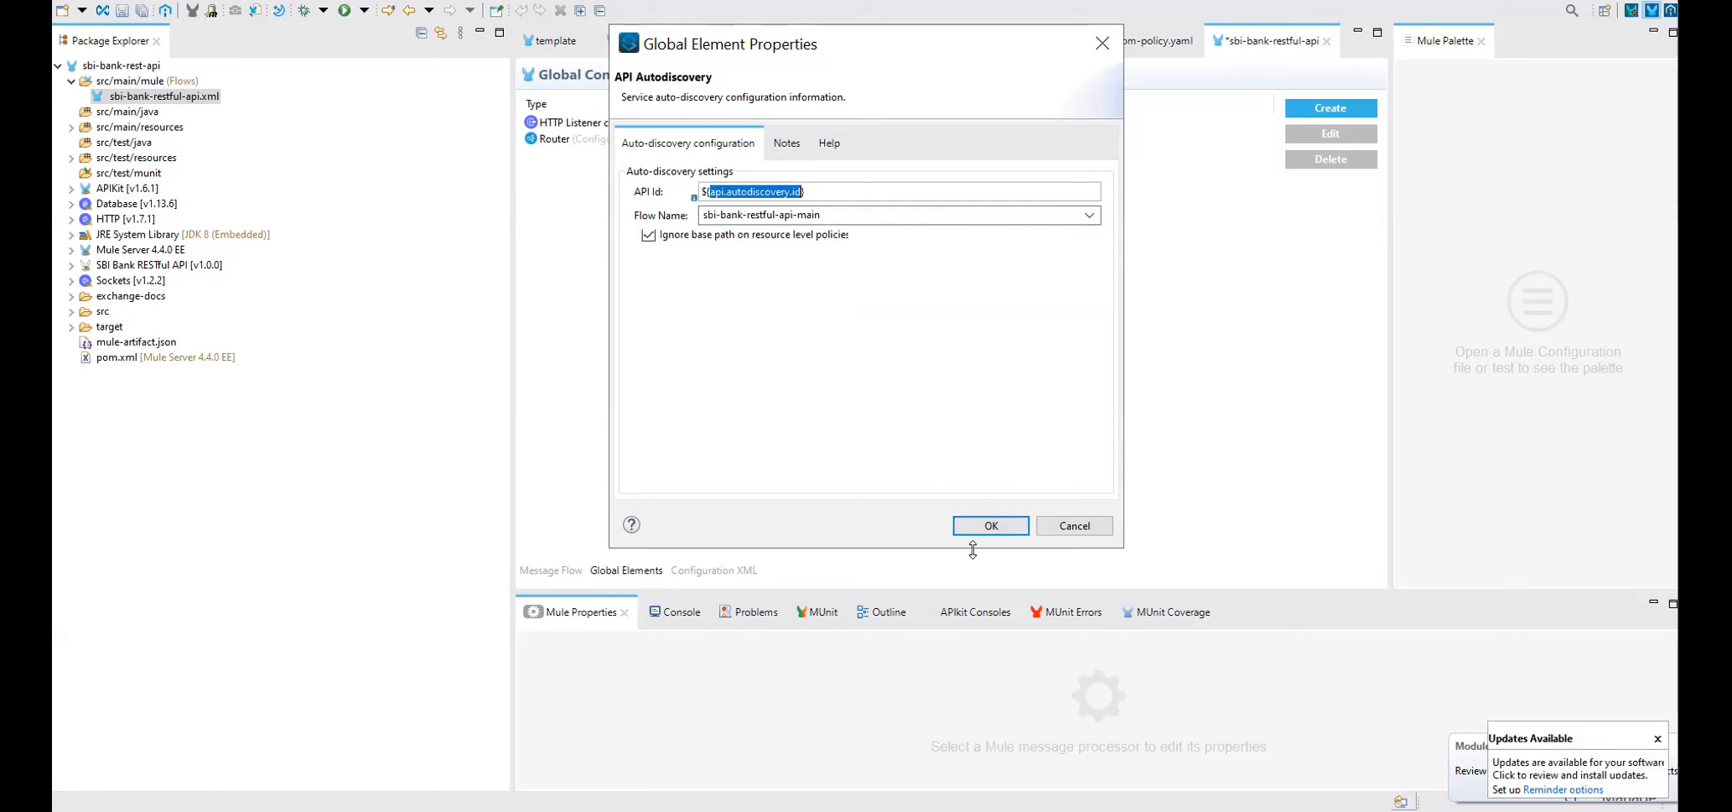
click(988, 525)
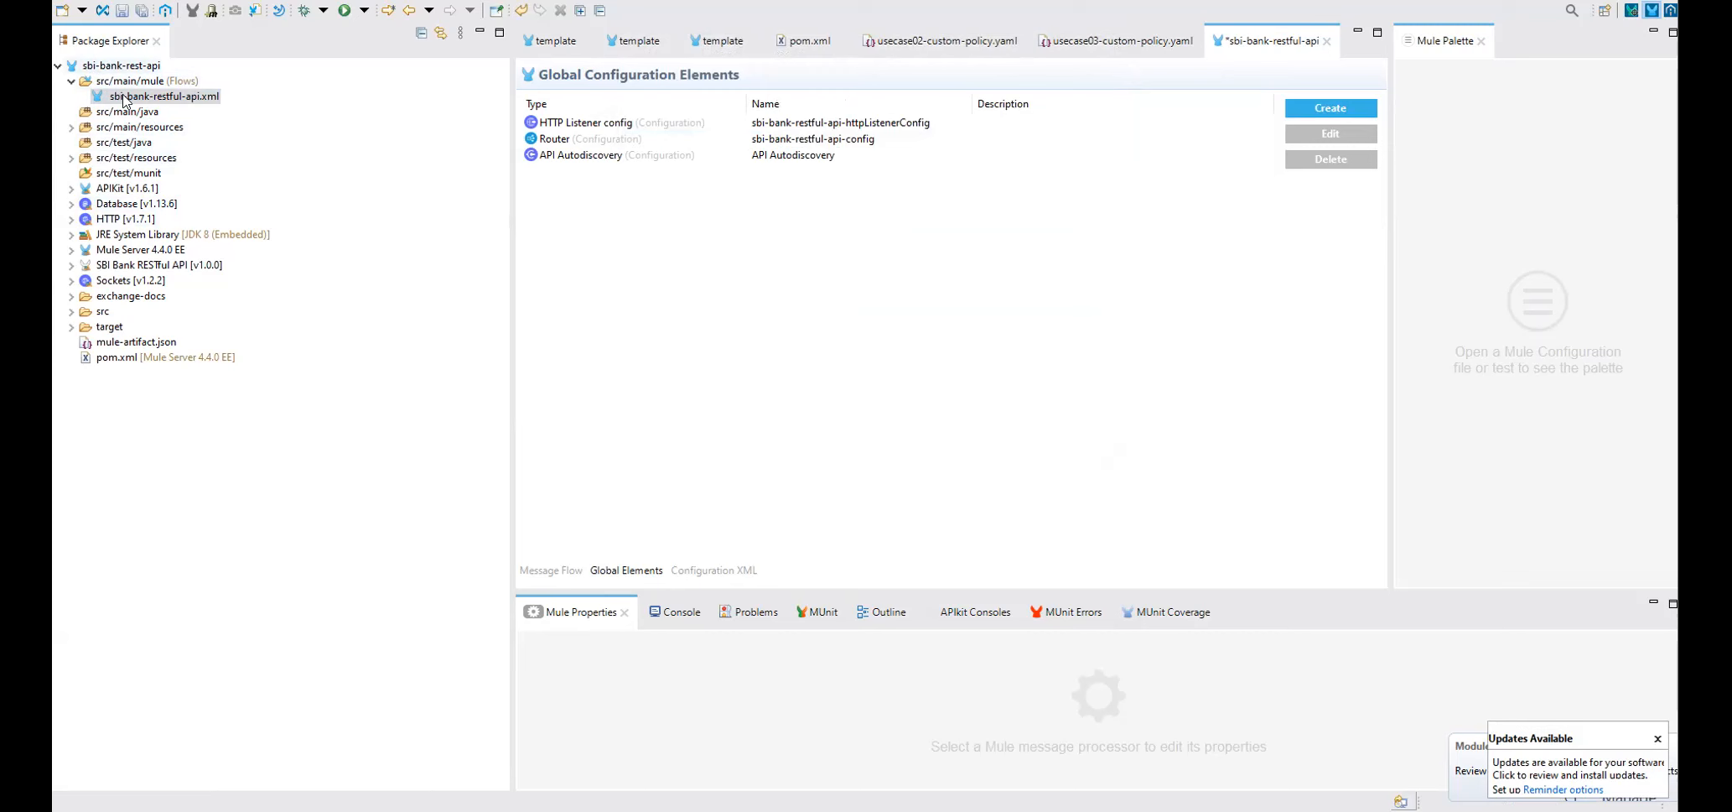
Switch to Notepad++ and add the line "api.autodiscovery.id=" below the last client secret, leaving one blank line between them.
key(alt+Tab)
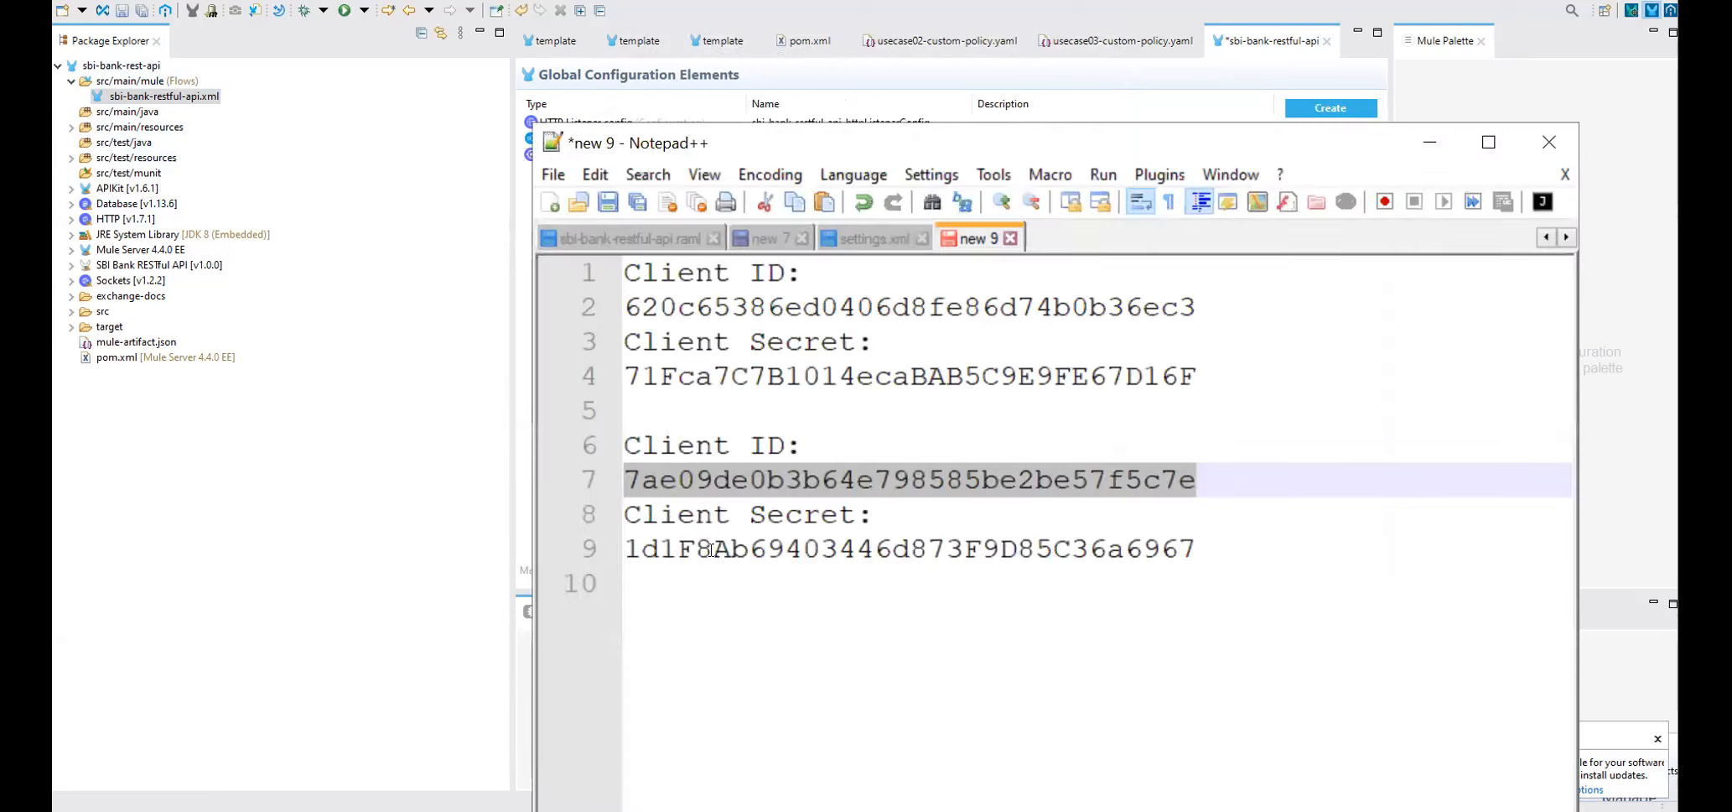
click(1231, 540)
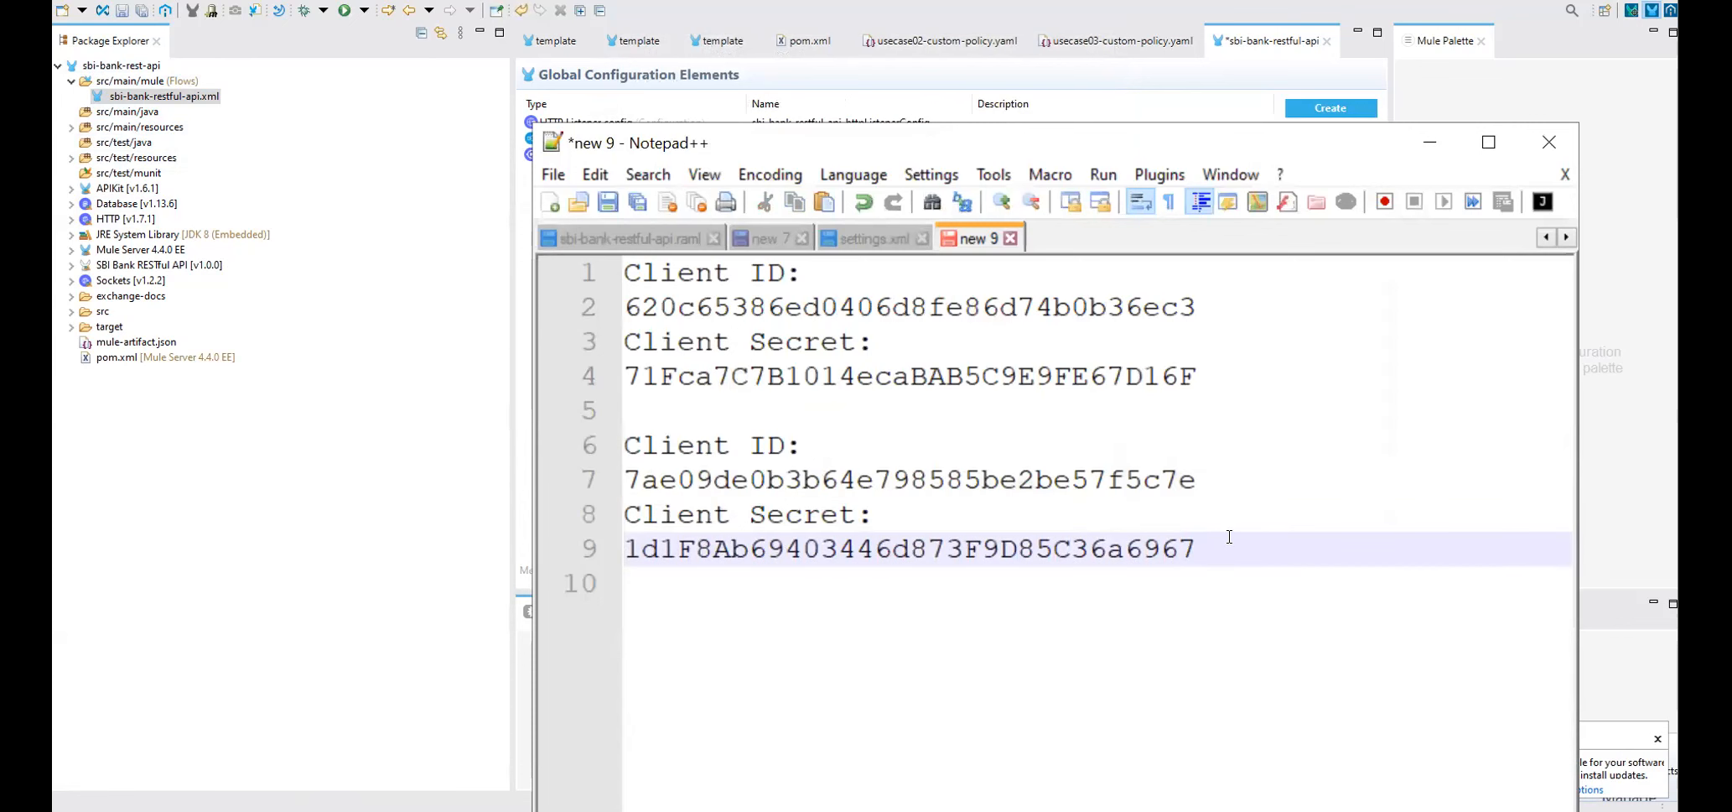
key(Return)
key(Return)
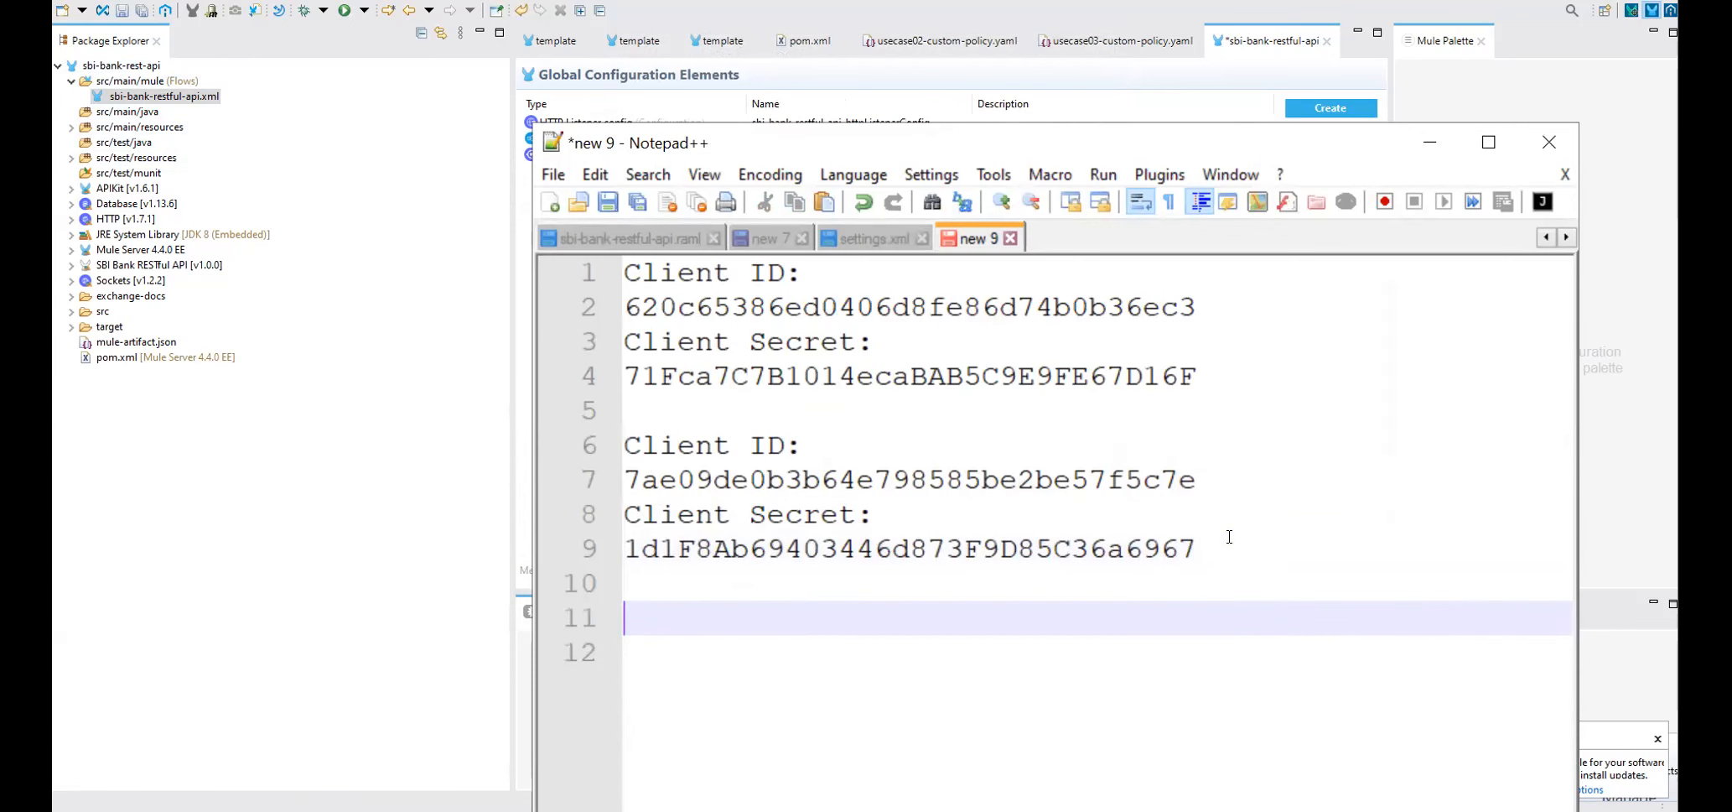
key(ctrl+v)
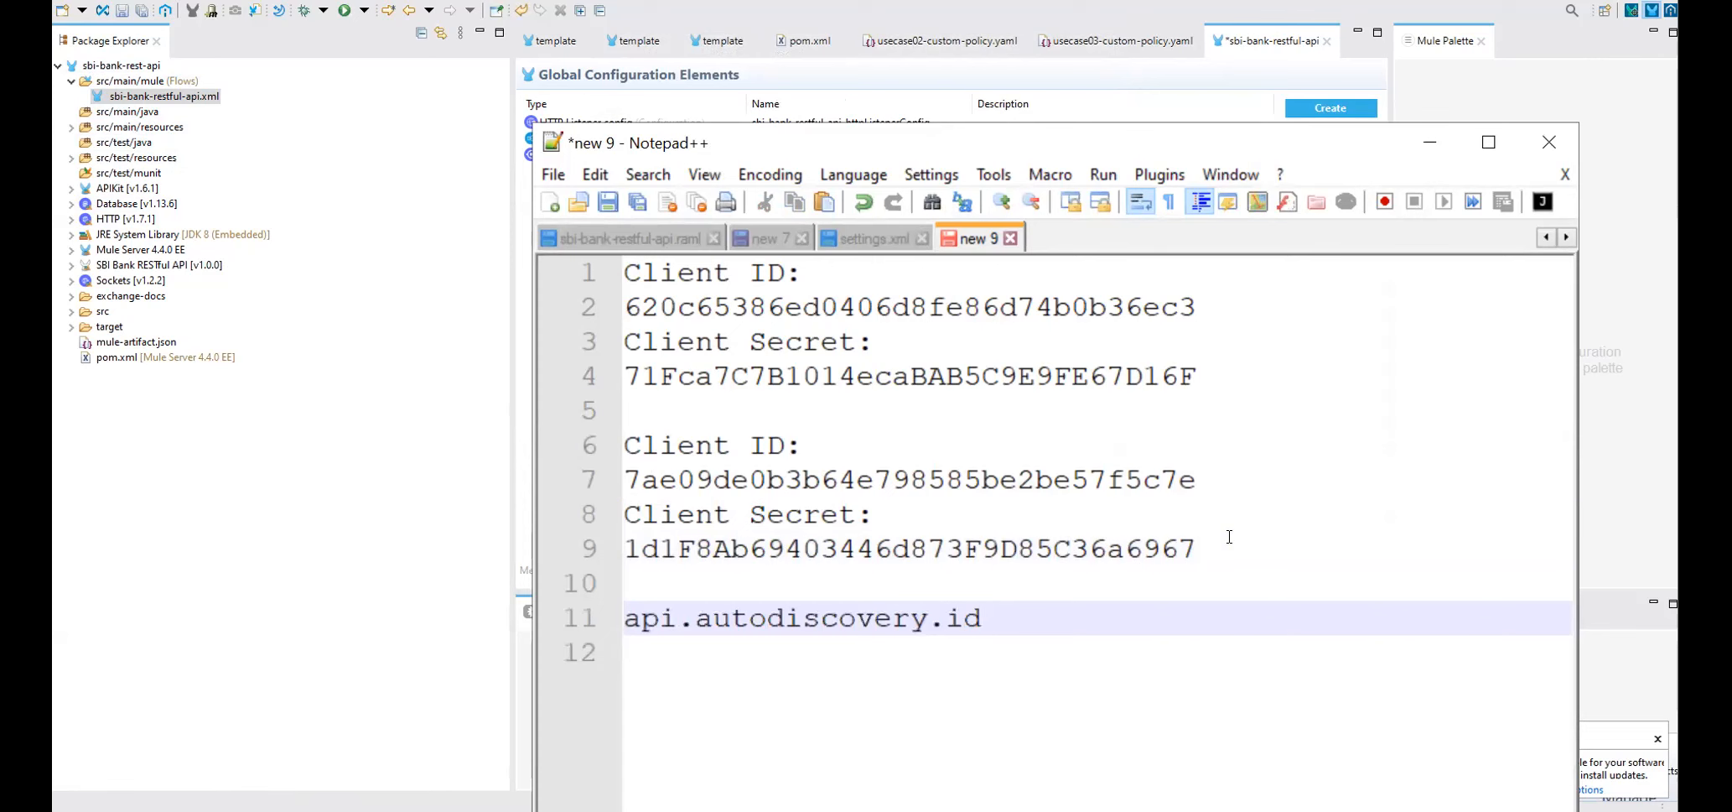
text(=)
Copy the API instance ID from the SBI Bank RESTful API settings and complete the note as api.autodiscovery.id=18314383.
key(alt+Tab)
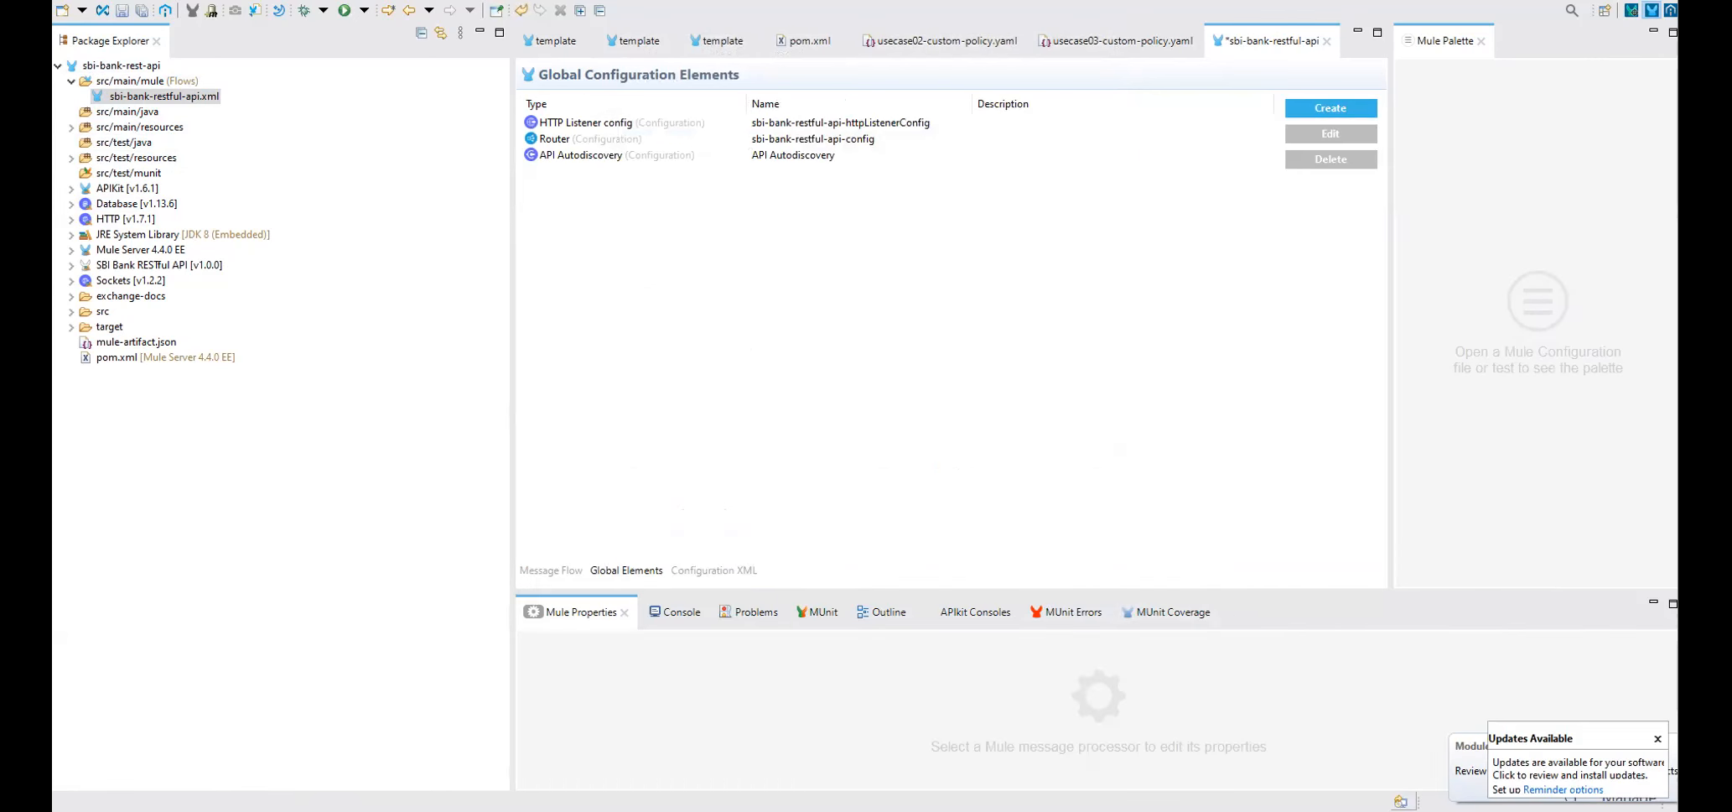
key(alt+Tab)
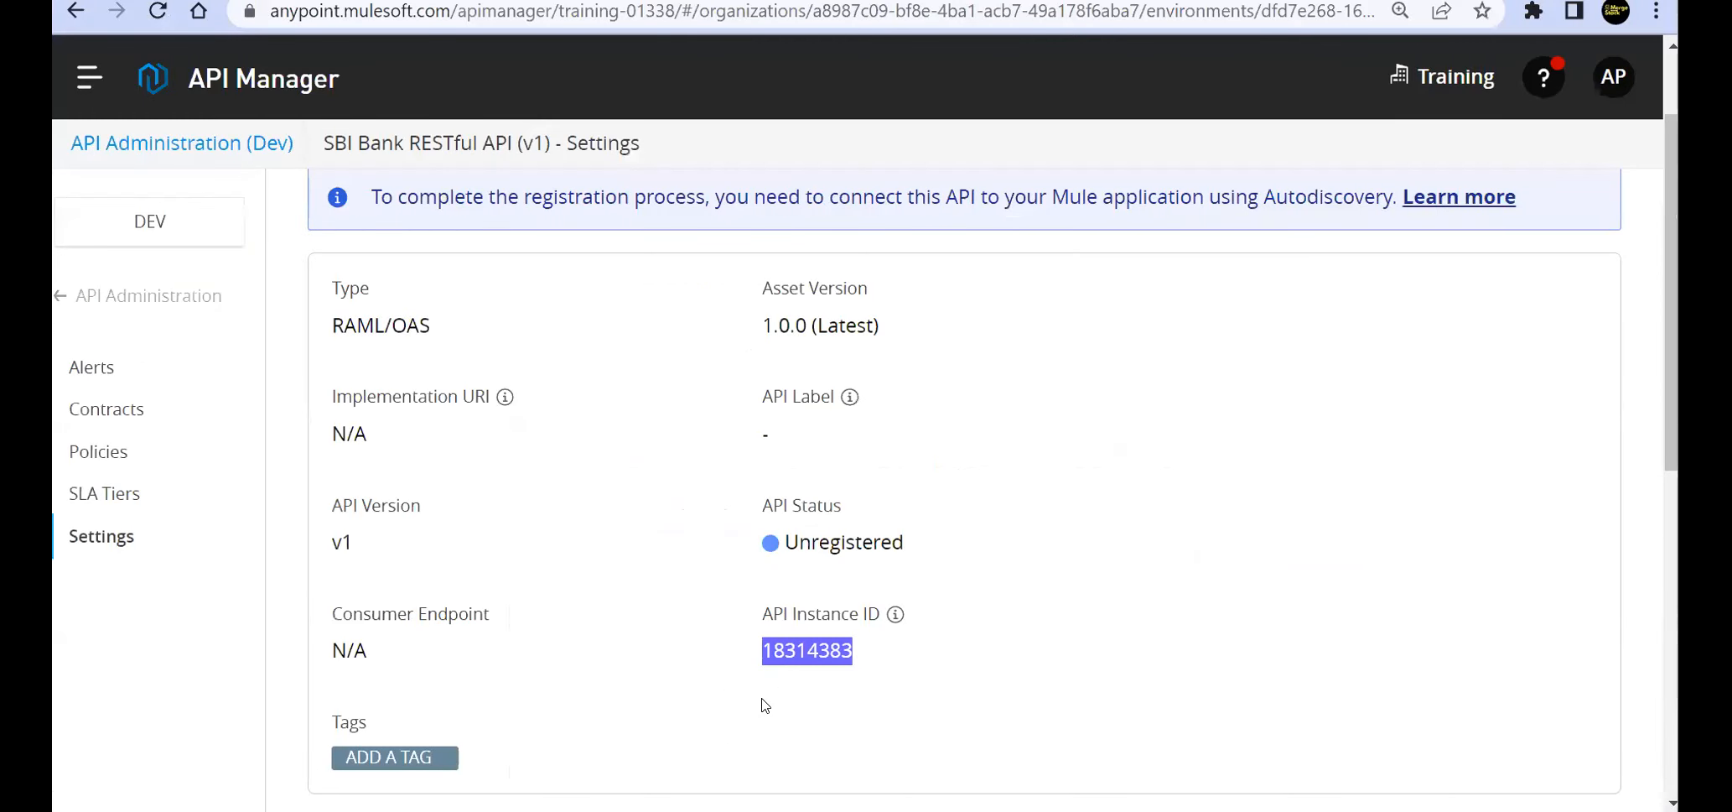
key(alt+Tab)
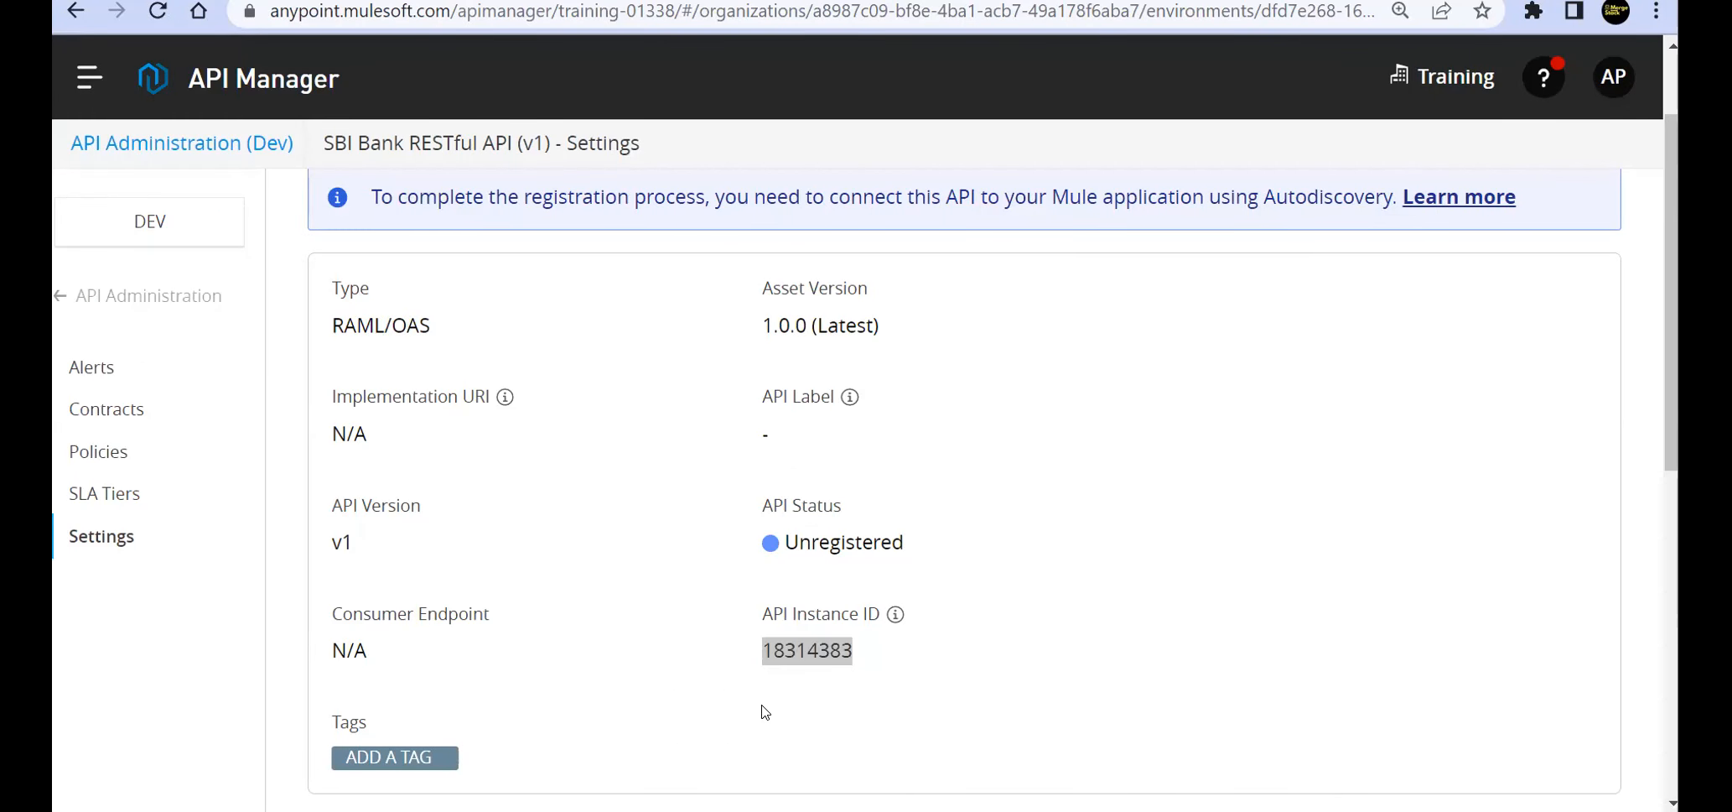
key(alt+Tab)
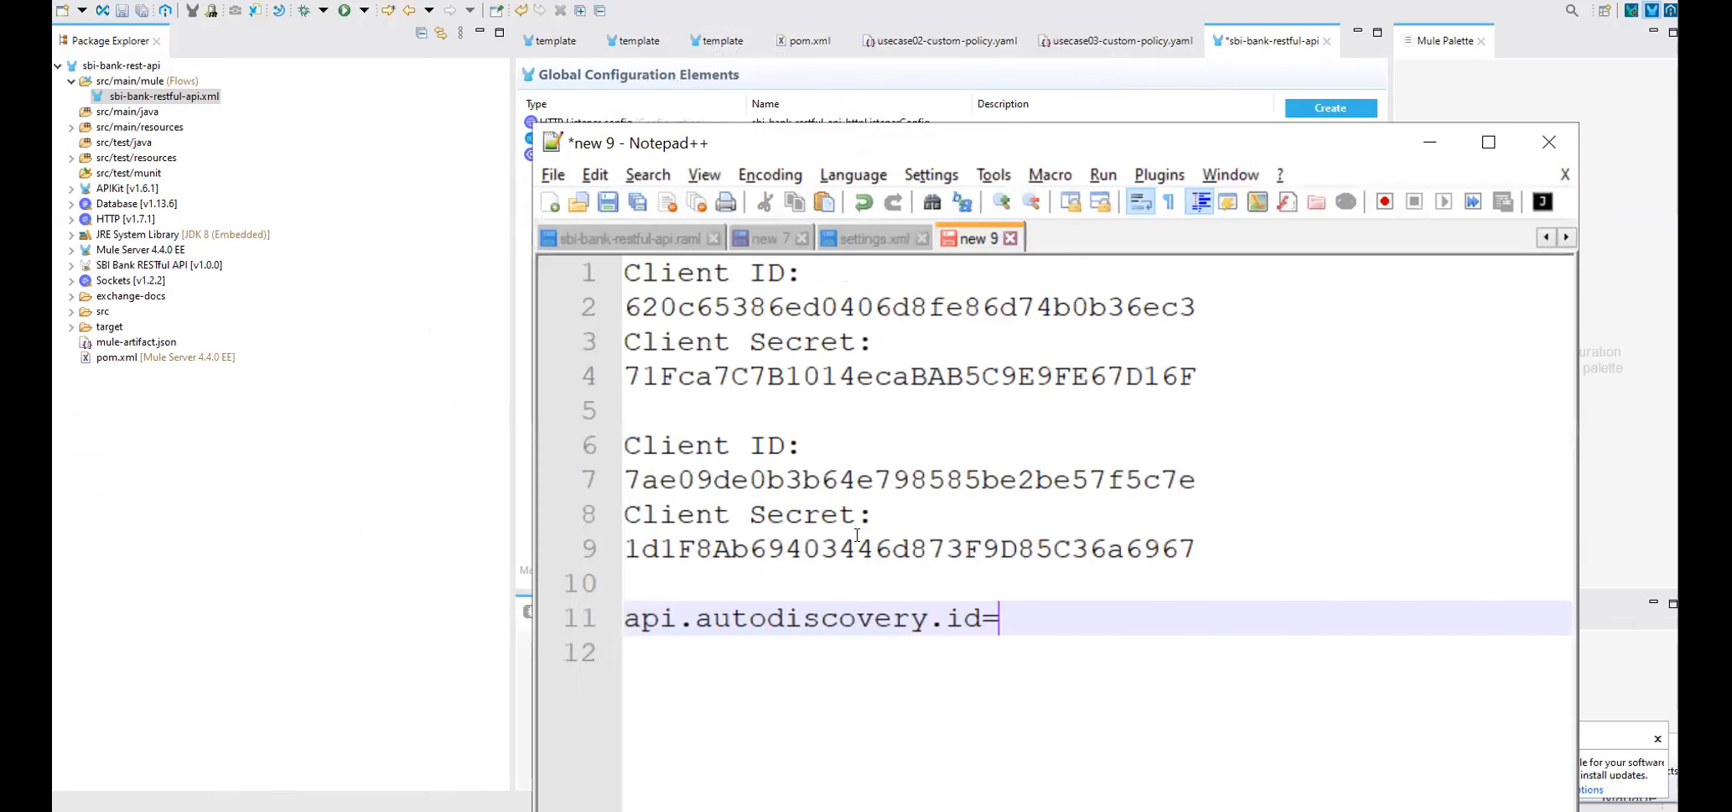
text(18314383)
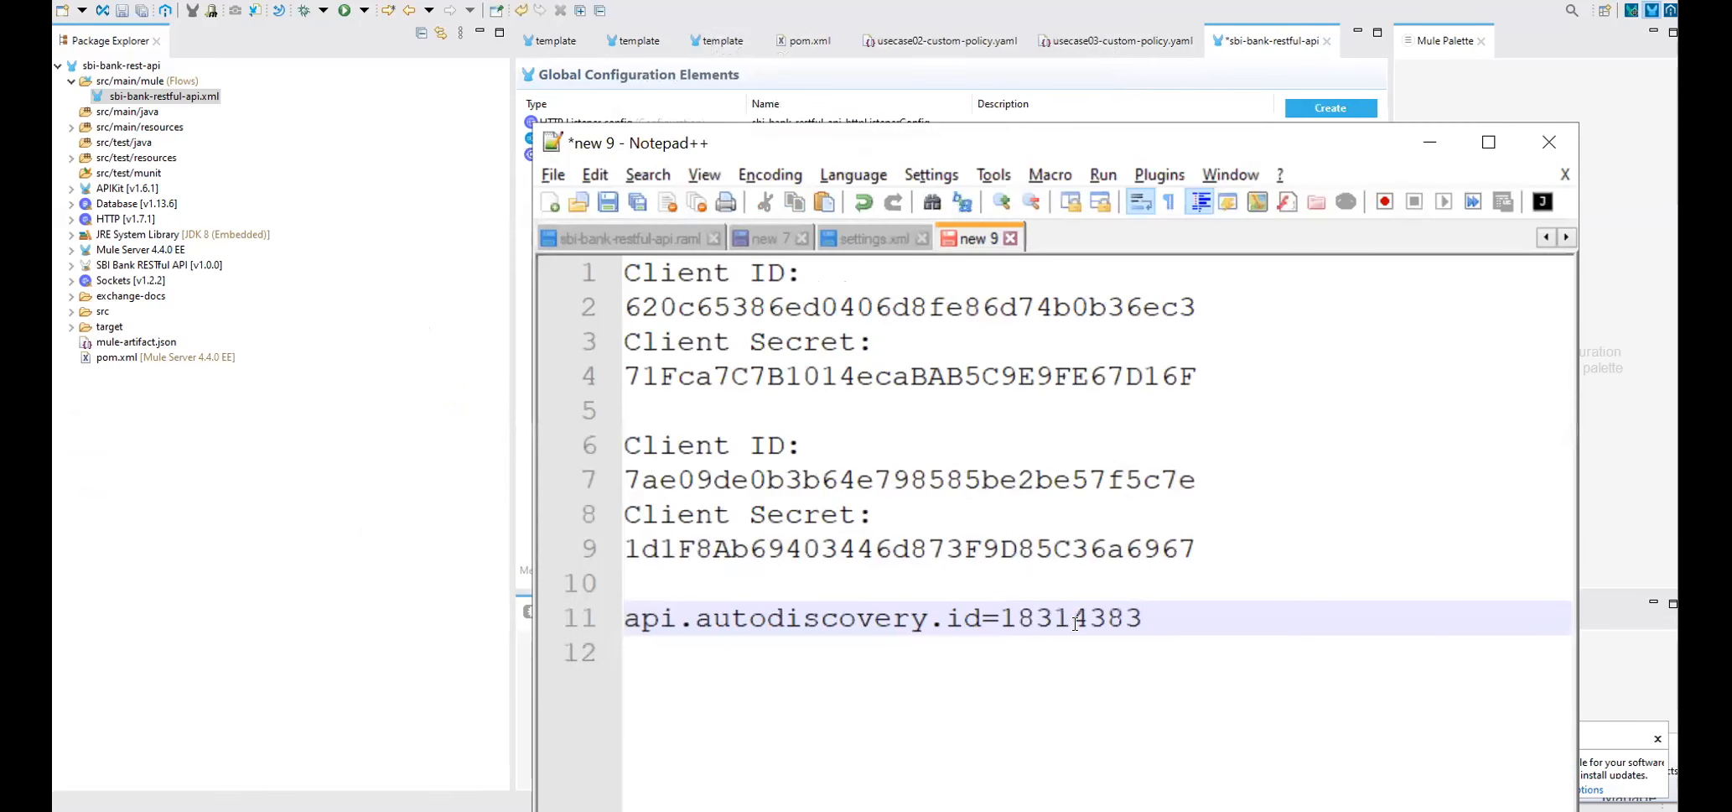
key(Return)
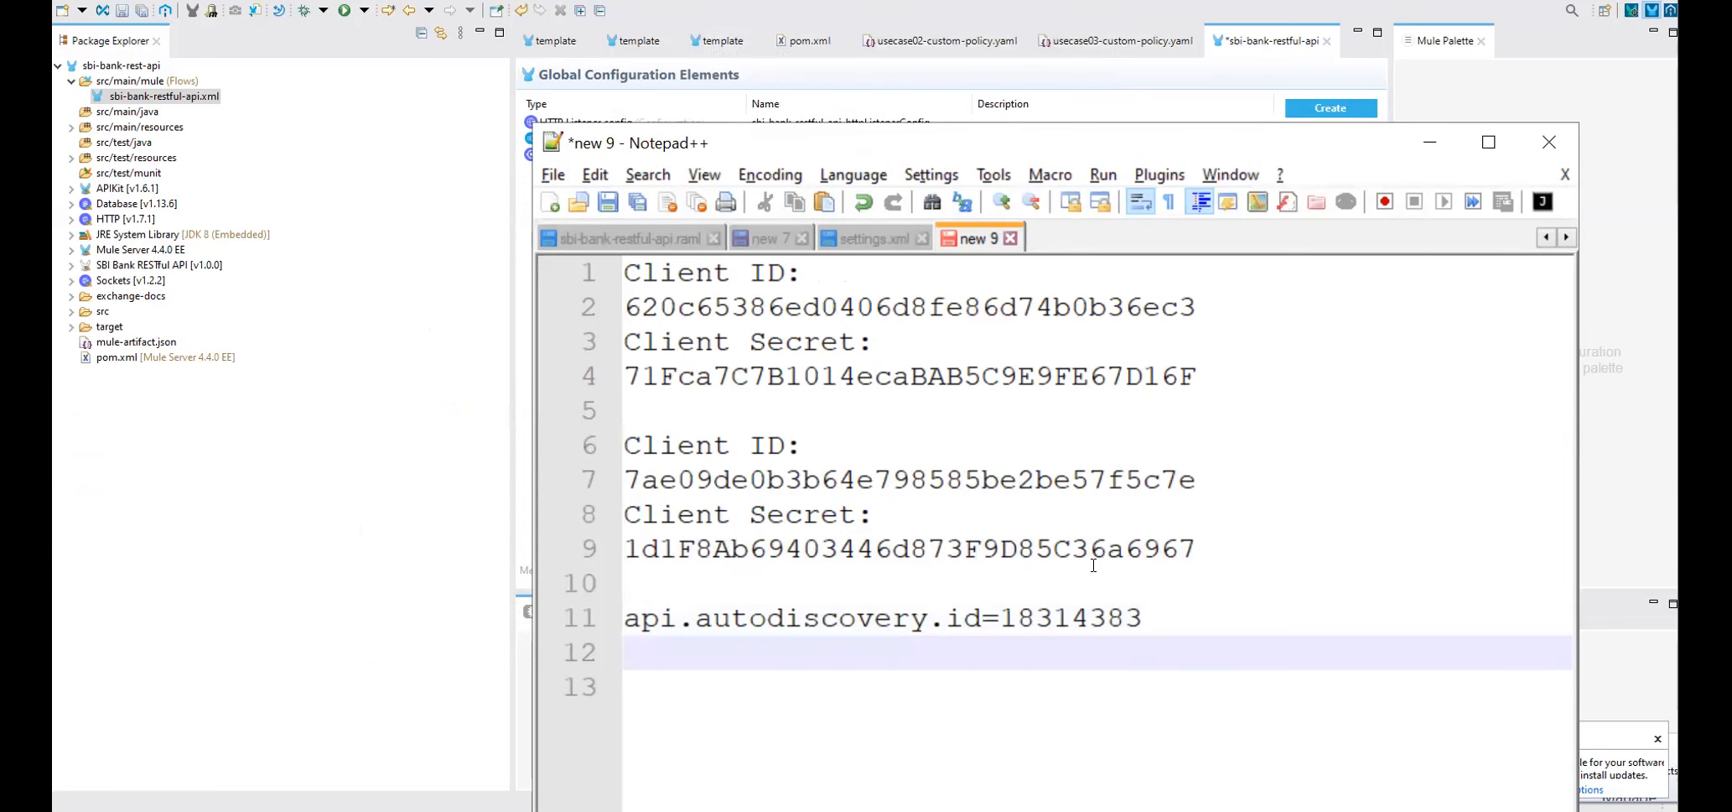
Switch to Sketchpad in the browser and create a new blank Graph Paper canvas of 1366 by 657 px.
key(alt+Tab)
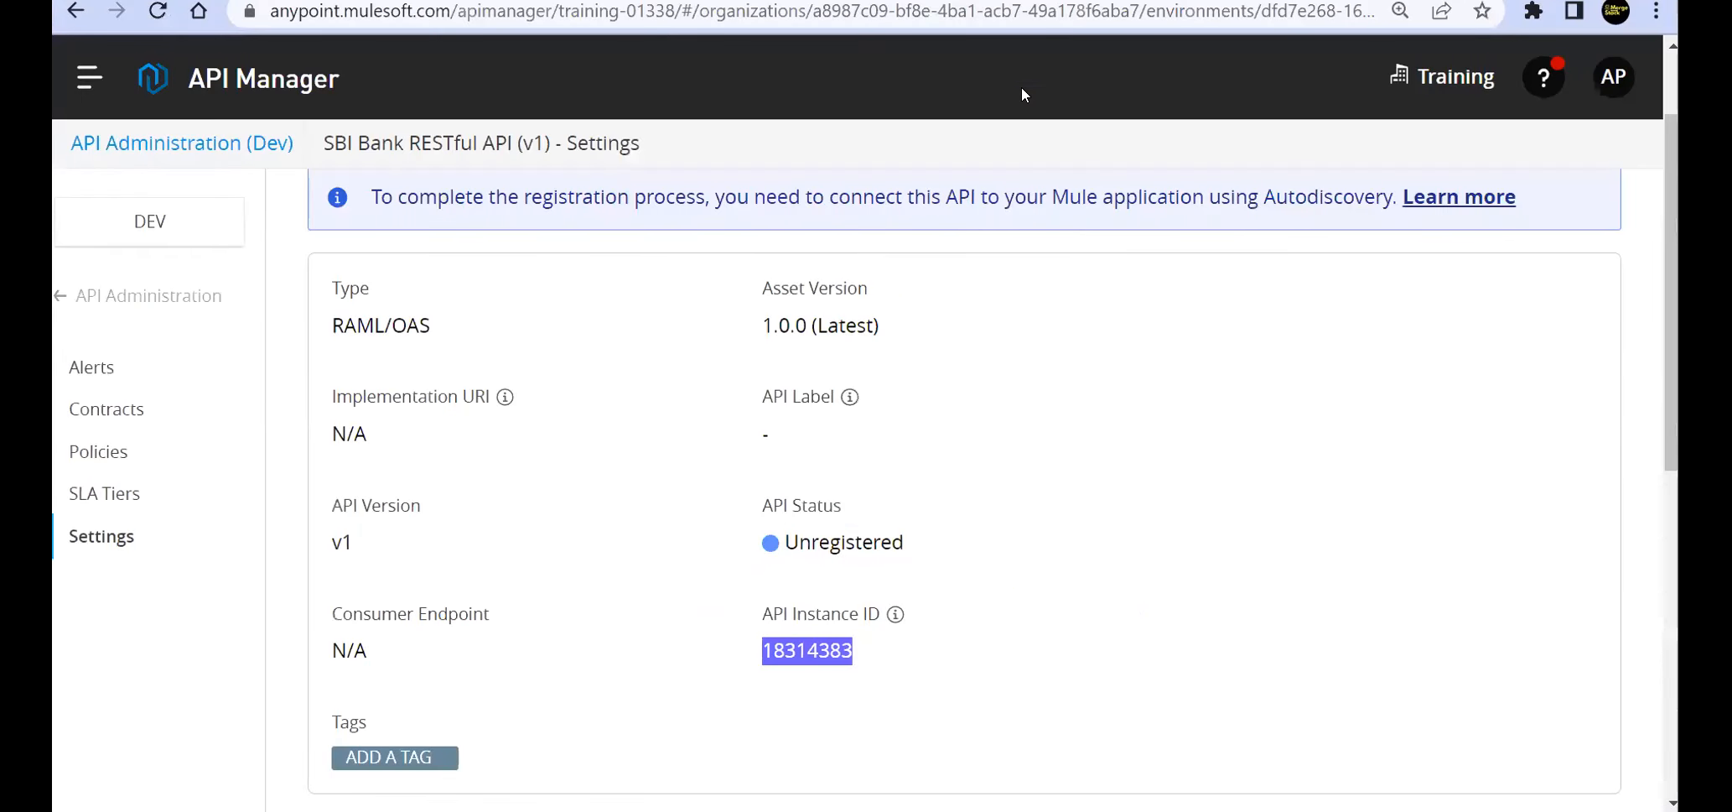
key(ctrl+Tab)
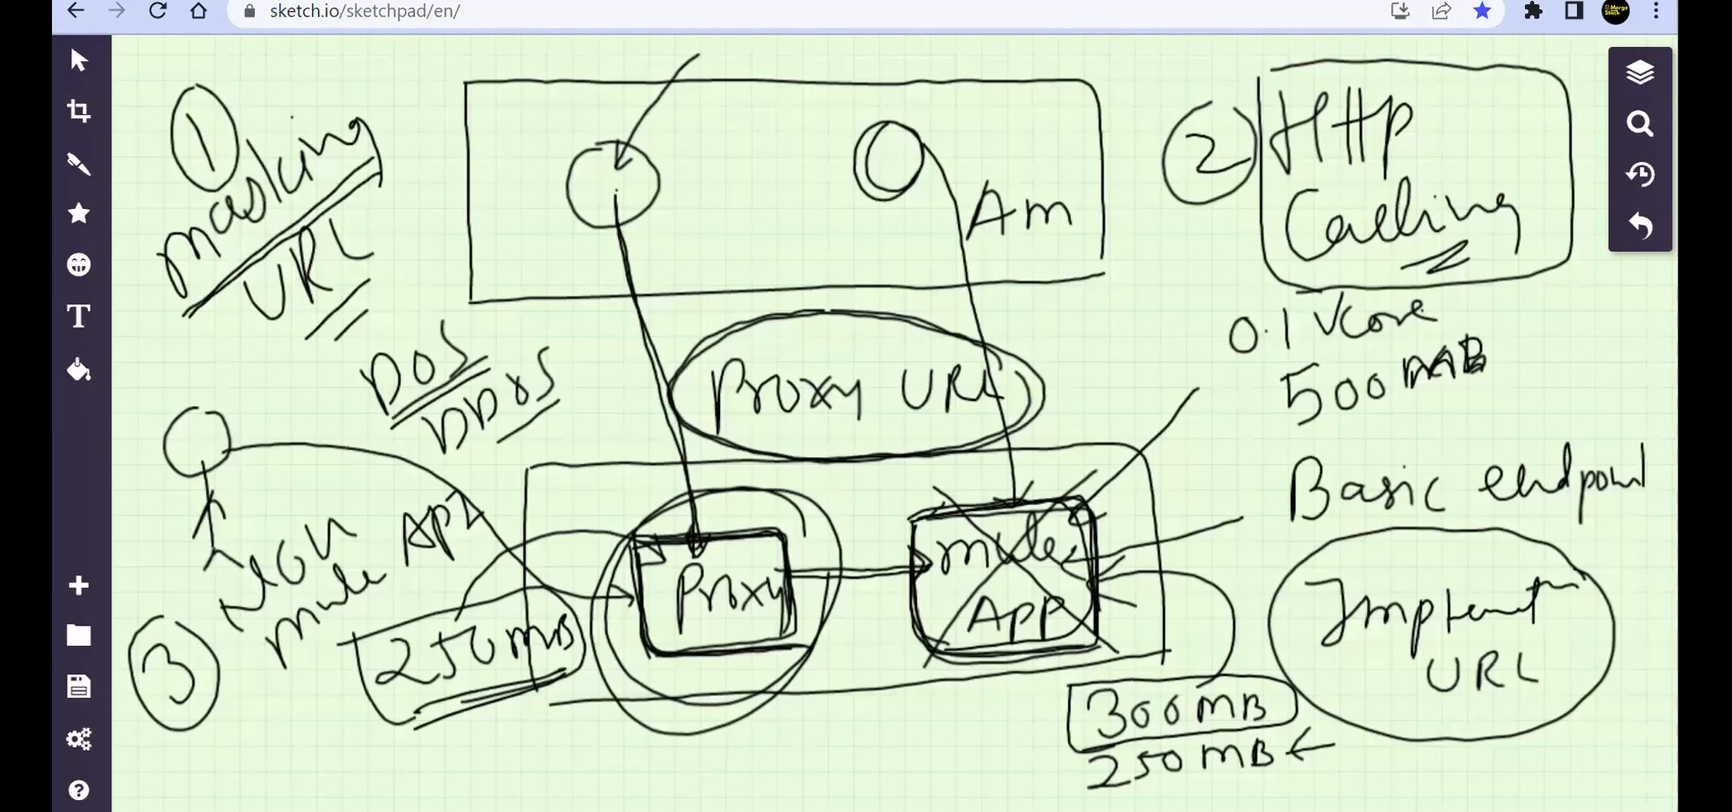
mouse_move(896, 125)
mouse_down()
mouse_move(869, 183)
mouse_move(890, 128)
mouse_up()
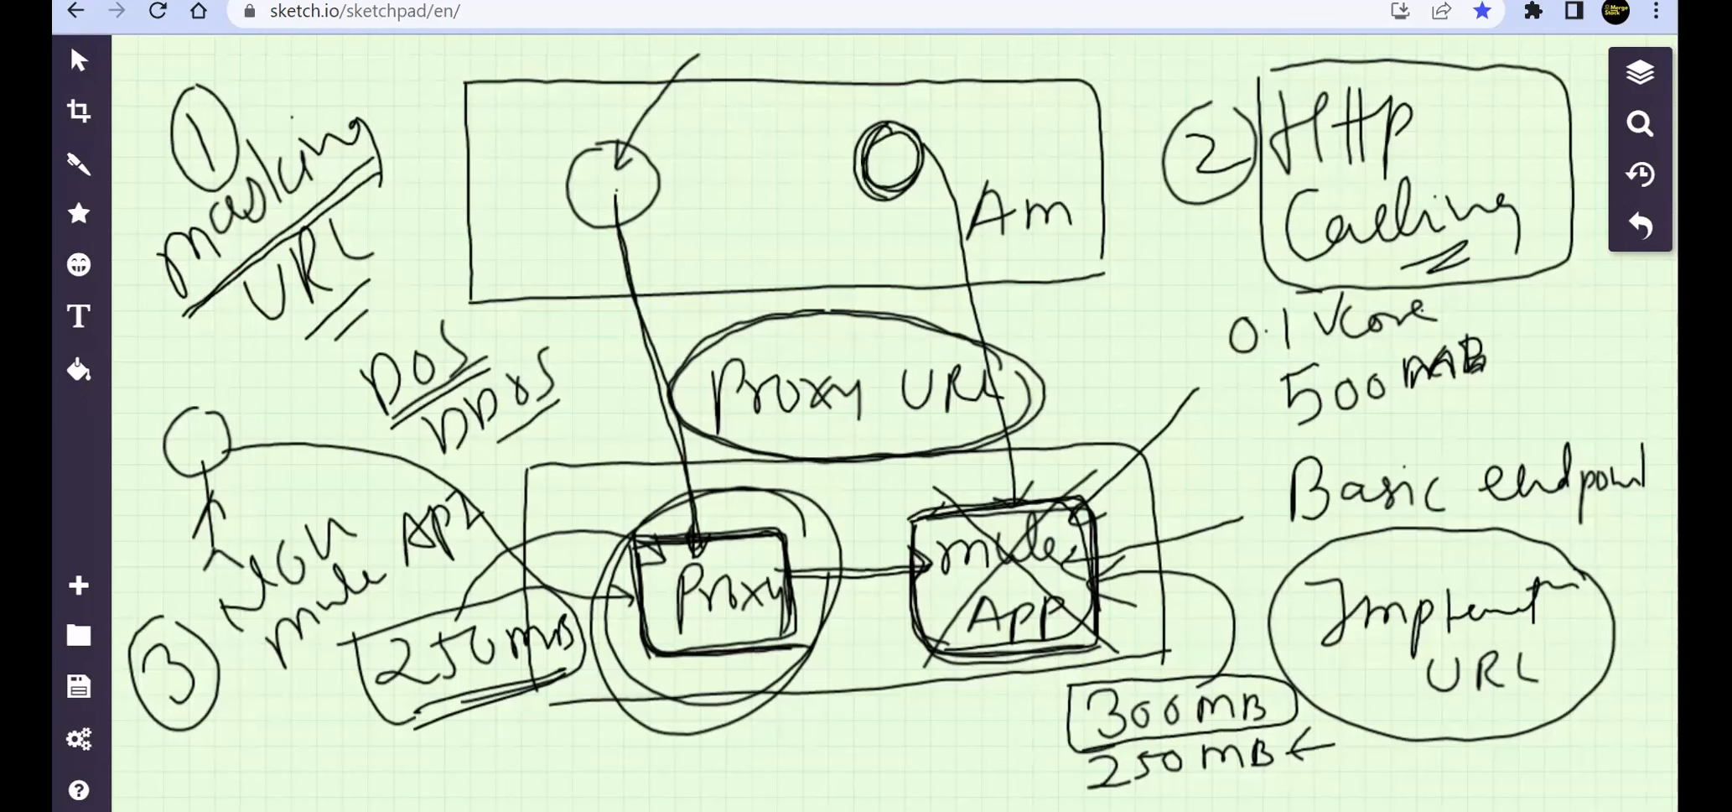
click(79, 585)
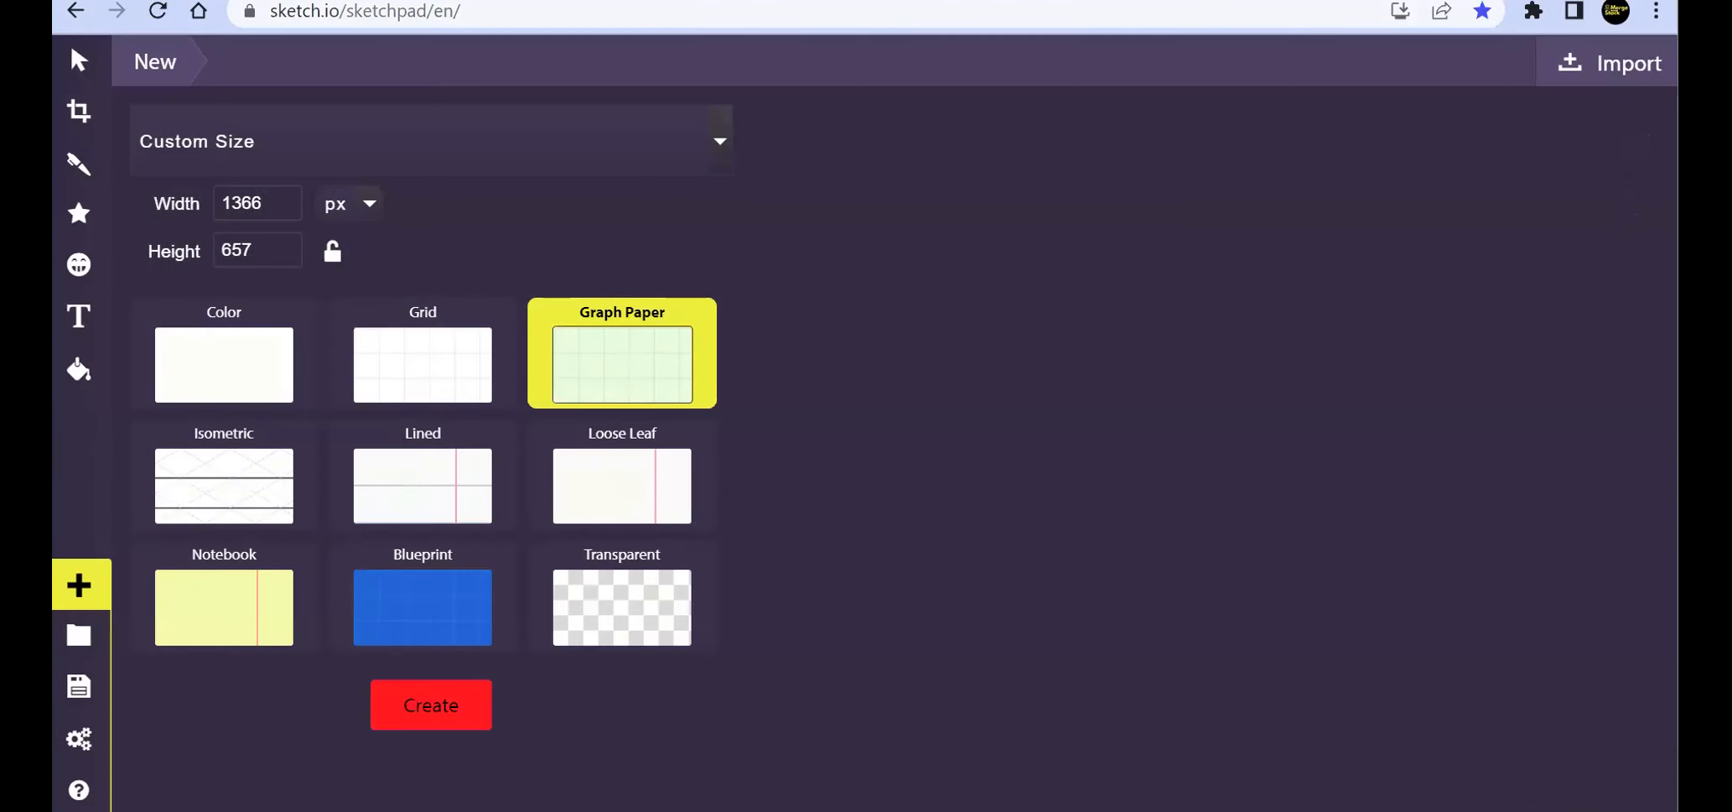
click(430, 704)
Draw a large box in the upper part of the canvas and write a circled "Basic Endpoint" label inside it.
mouse_move(495, 105)
mouse_down()
mouse_move(500, 176)
mouse_move(603, 348)
mouse_move(629, 350)
mouse_up()
mouse_move(493, 104)
mouse_down()
mouse_move(951, 106)
mouse_move(1090, 325)
mouse_move(610, 350)
mouse_up()
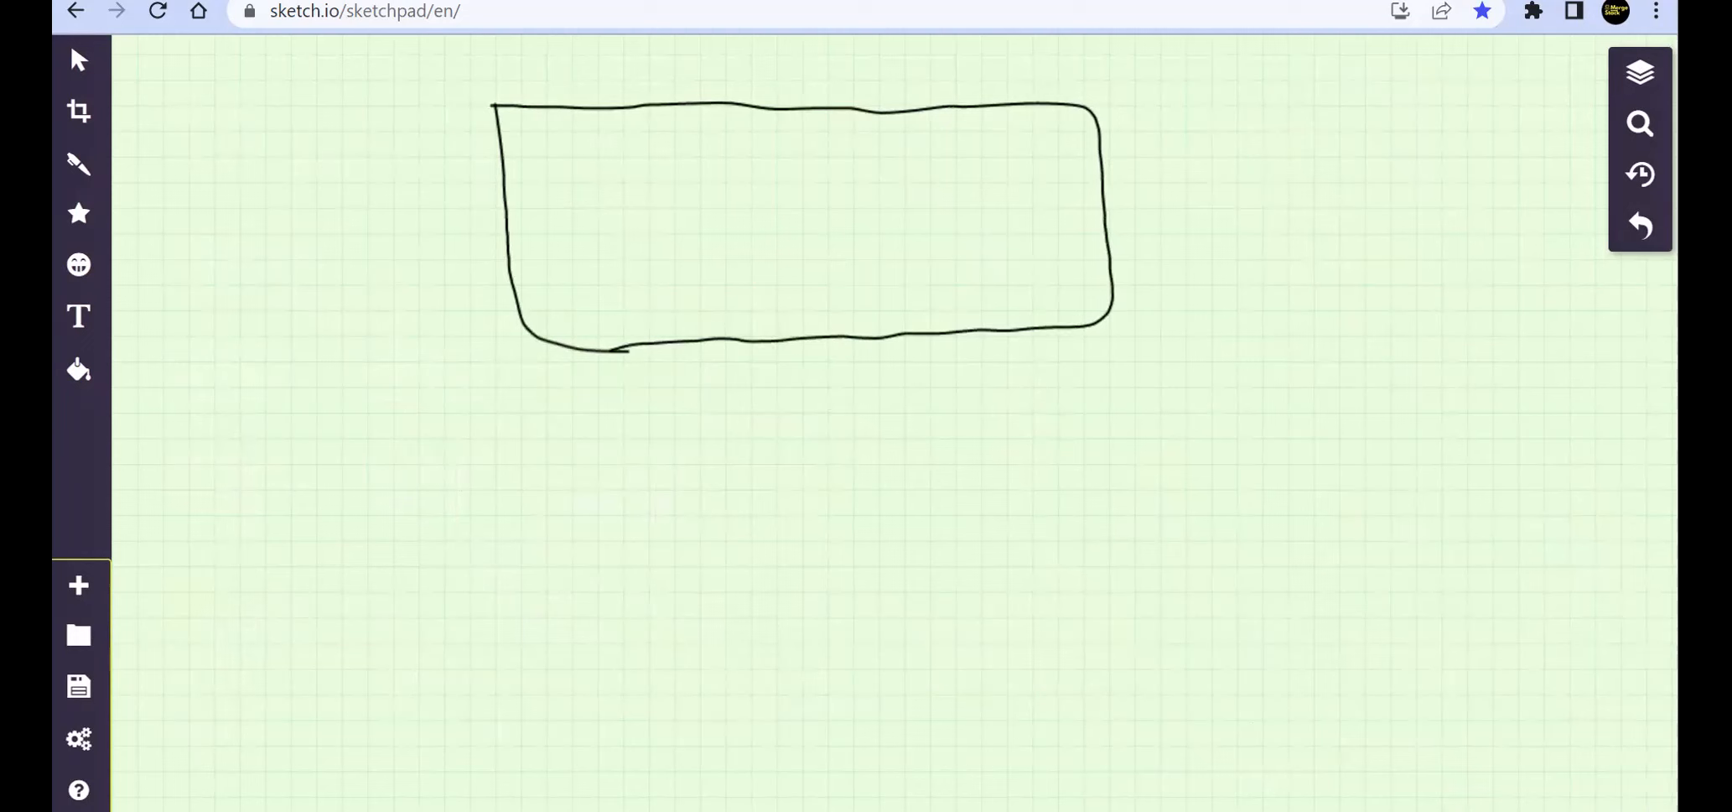
drag(817, 174, 827, 225)
mouse_move(902, 183)
mouse_down()
mouse_move(927, 219)
mouse_move(952, 211)
mouse_up()
drag(977, 176, 981, 207)
mouse_move(872, 244)
mouse_down()
mouse_move(880, 274)
mouse_move(929, 273)
mouse_move(949, 239)
mouse_move(978, 296)
mouse_move(1013, 267)
mouse_up()
drag(1024, 243, 1055, 268)
drag(1065, 226, 1067, 273)
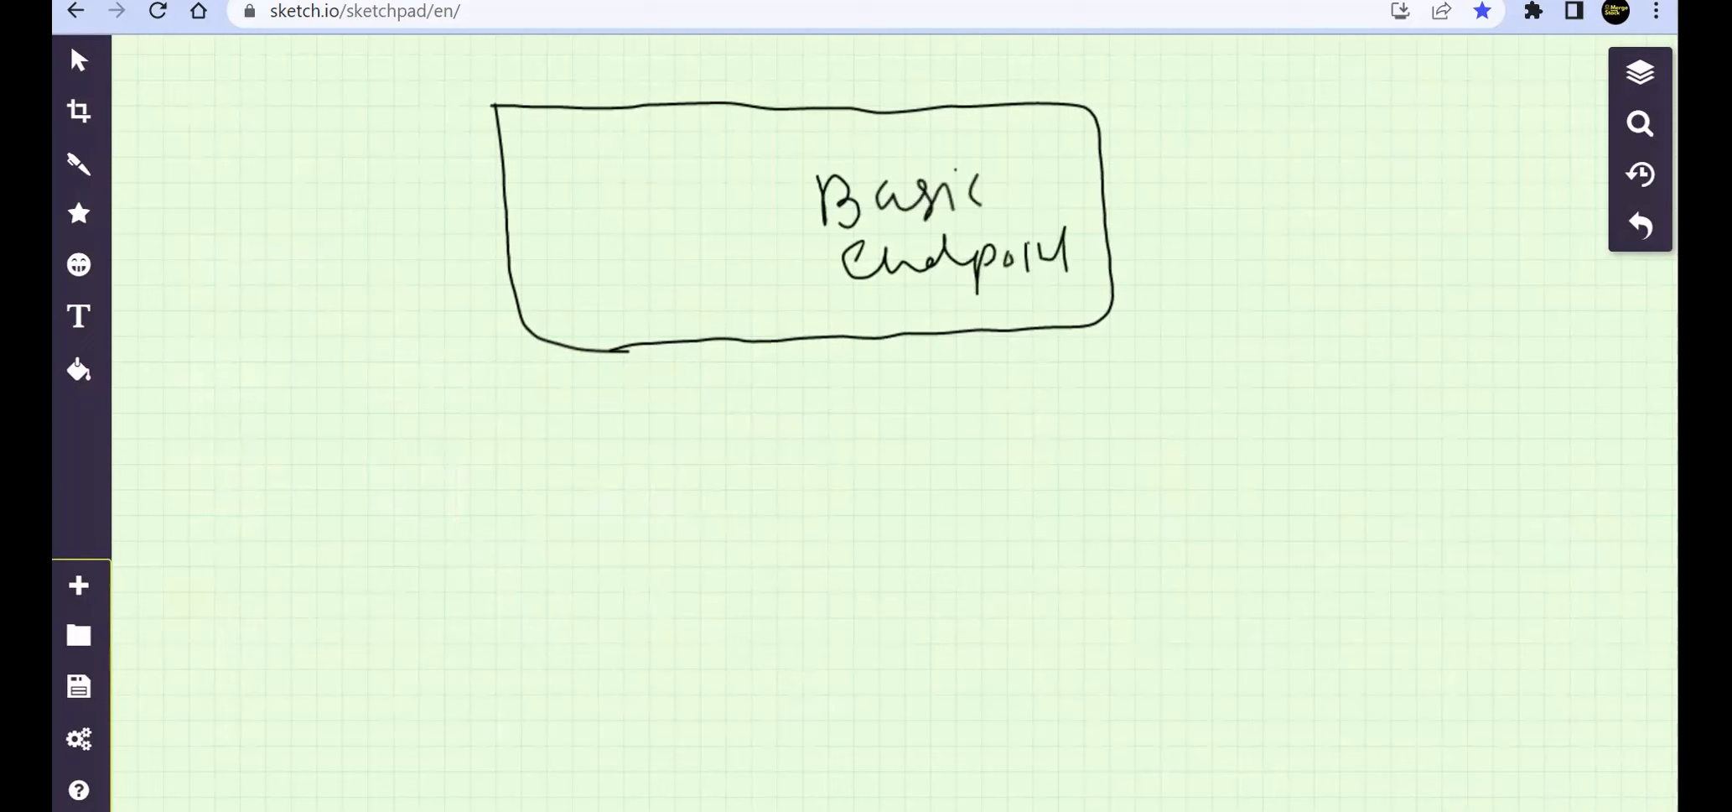
mouse_move(827, 149)
mouse_down()
mouse_move(801, 262)
mouse_move(860, 300)
mouse_move(1084, 225)
mouse_move(904, 147)
mouse_move(854, 149)
mouse_up()
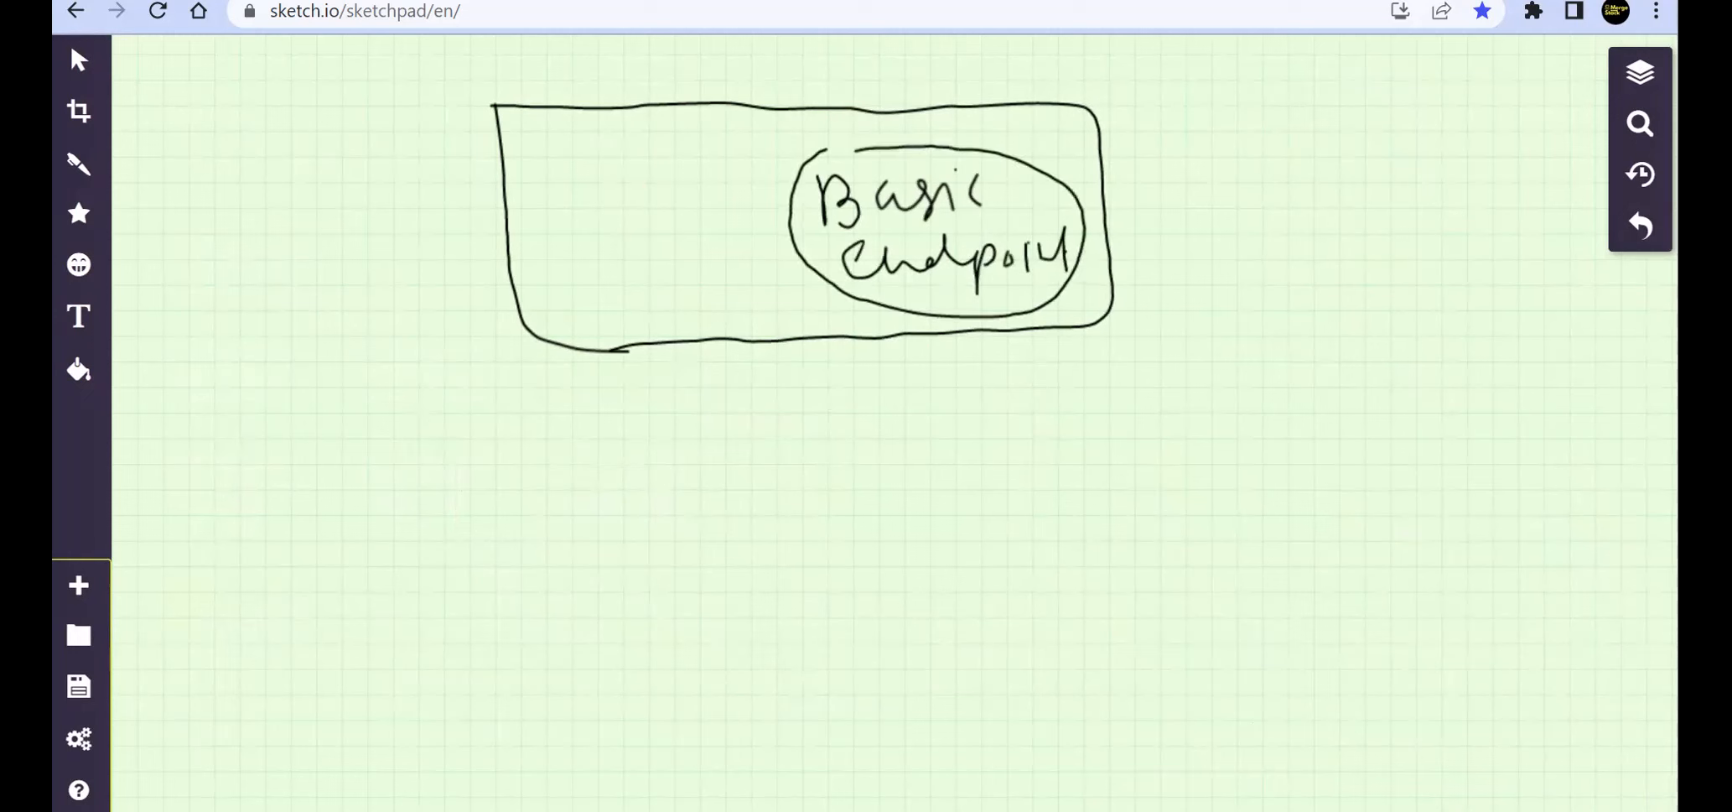
Draw a second large box containing a boxed "Impl", with a two-way arrow to Basic Endpoint and an incoming arrow from outside.
mouse_move(550, 478)
mouse_down()
mouse_move(551, 560)
mouse_move(598, 690)
mouse_move(671, 692)
mouse_move(1105, 413)
mouse_move(1182, 566)
mouse_move(620, 675)
mouse_up()
mouse_move(887, 519)
mouse_down()
mouse_move(904, 560)
mouse_move(981, 550)
mouse_move(1013, 515)
mouse_move(991, 547)
mouse_up()
drag(1030, 501, 1026, 524)
mouse_move(885, 488)
mouse_down()
mouse_move(922, 604)
mouse_move(1032, 466)
mouse_move(1082, 579)
mouse_move(905, 609)
mouse_up()
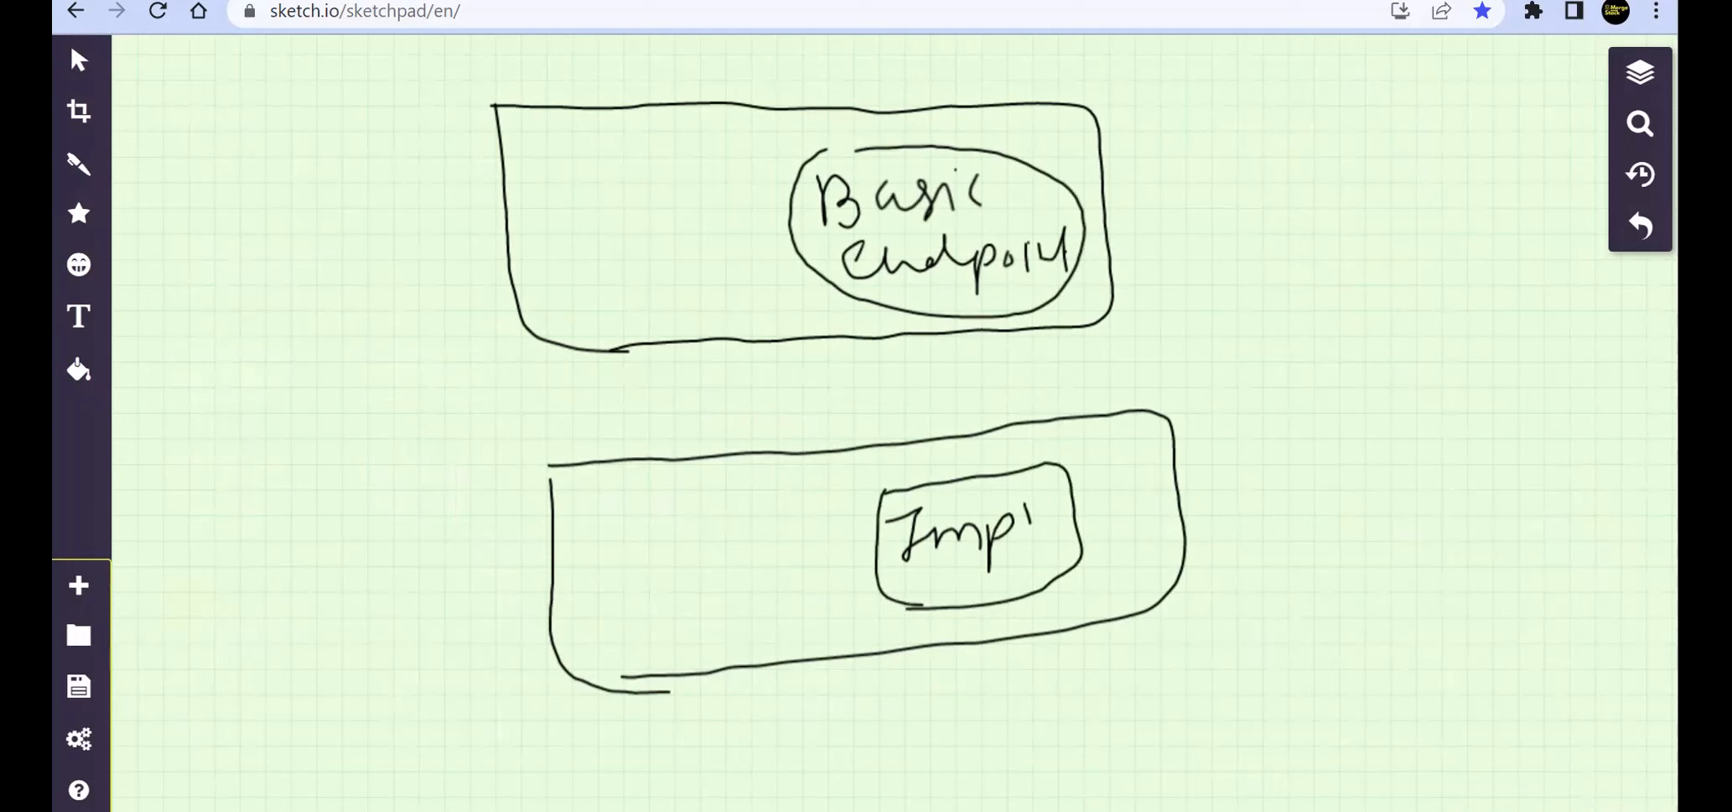
mouse_move(1048, 523)
mouse_down()
mouse_move(1264, 492)
mouse_move(1070, 551)
mouse_up()
drag(962, 301, 981, 509)
drag(946, 329, 986, 318)
drag(960, 484, 992, 483)
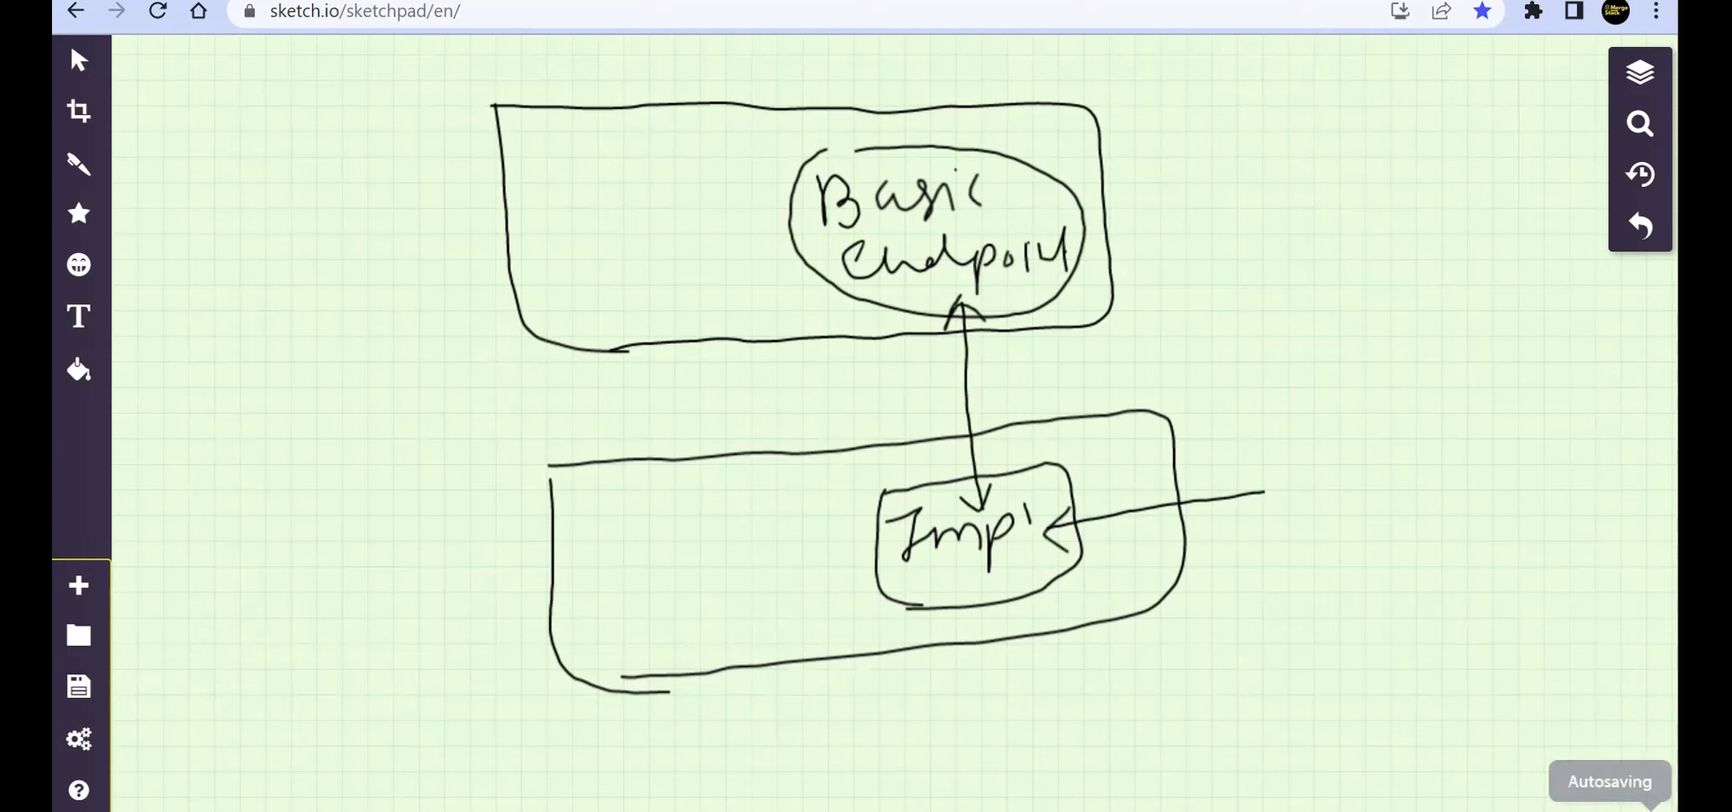
Write a numbered list beside the incoming arrow: 1 autodiscovery, 2 env credentials.
mouse_move(1306, 429)
mouse_down()
mouse_move(1330, 433)
mouse_move(1300, 454)
mouse_move(1339, 453)
mouse_move(1322, 414)
mouse_up()
mouse_move(1302, 343)
mouse_down()
mouse_move(1319, 384)
mouse_move(1316, 333)
mouse_move(1357, 377)
mouse_move(1428, 318)
mouse_move(1450, 355)
mouse_move(1445, 332)
mouse_move(1469, 361)
mouse_move(1504, 354)
mouse_up()
mouse_move(1519, 332)
mouse_down()
mouse_move(1507, 366)
mouse_move(1608, 338)
mouse_move(1612, 358)
mouse_up()
drag(1622, 333, 1598, 387)
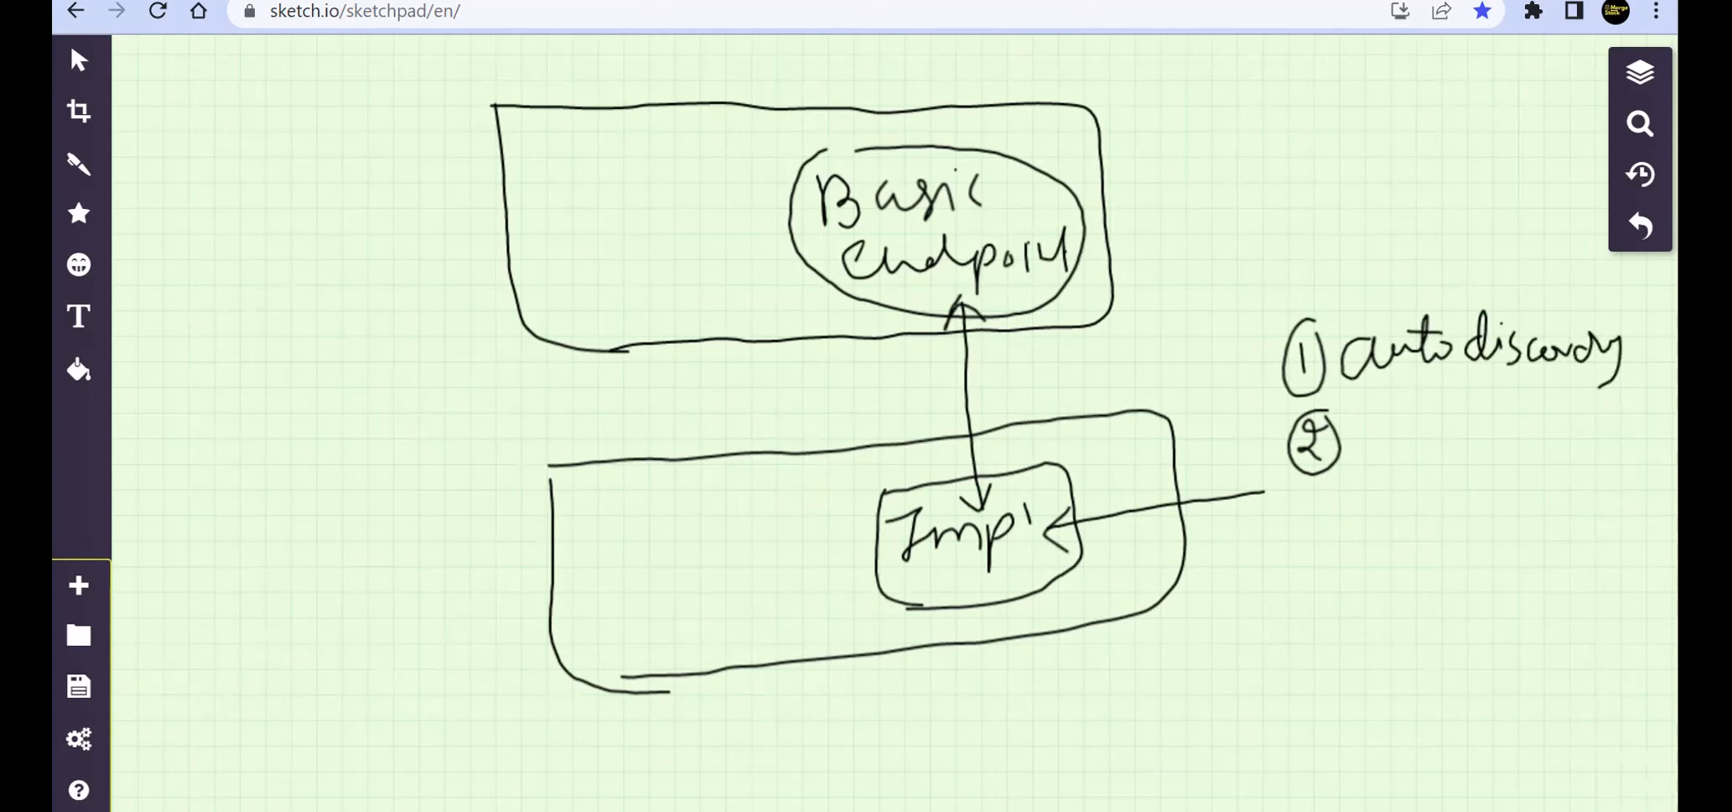
drag(1370, 436, 1459, 420)
mouse_move(1406, 475)
mouse_down()
mouse_move(1388, 497)
mouse_move(1425, 477)
mouse_move(1463, 500)
mouse_move(1478, 460)
mouse_move(1508, 495)
mouse_move(1543, 454)
mouse_move(1568, 490)
mouse_move(1601, 493)
mouse_up()
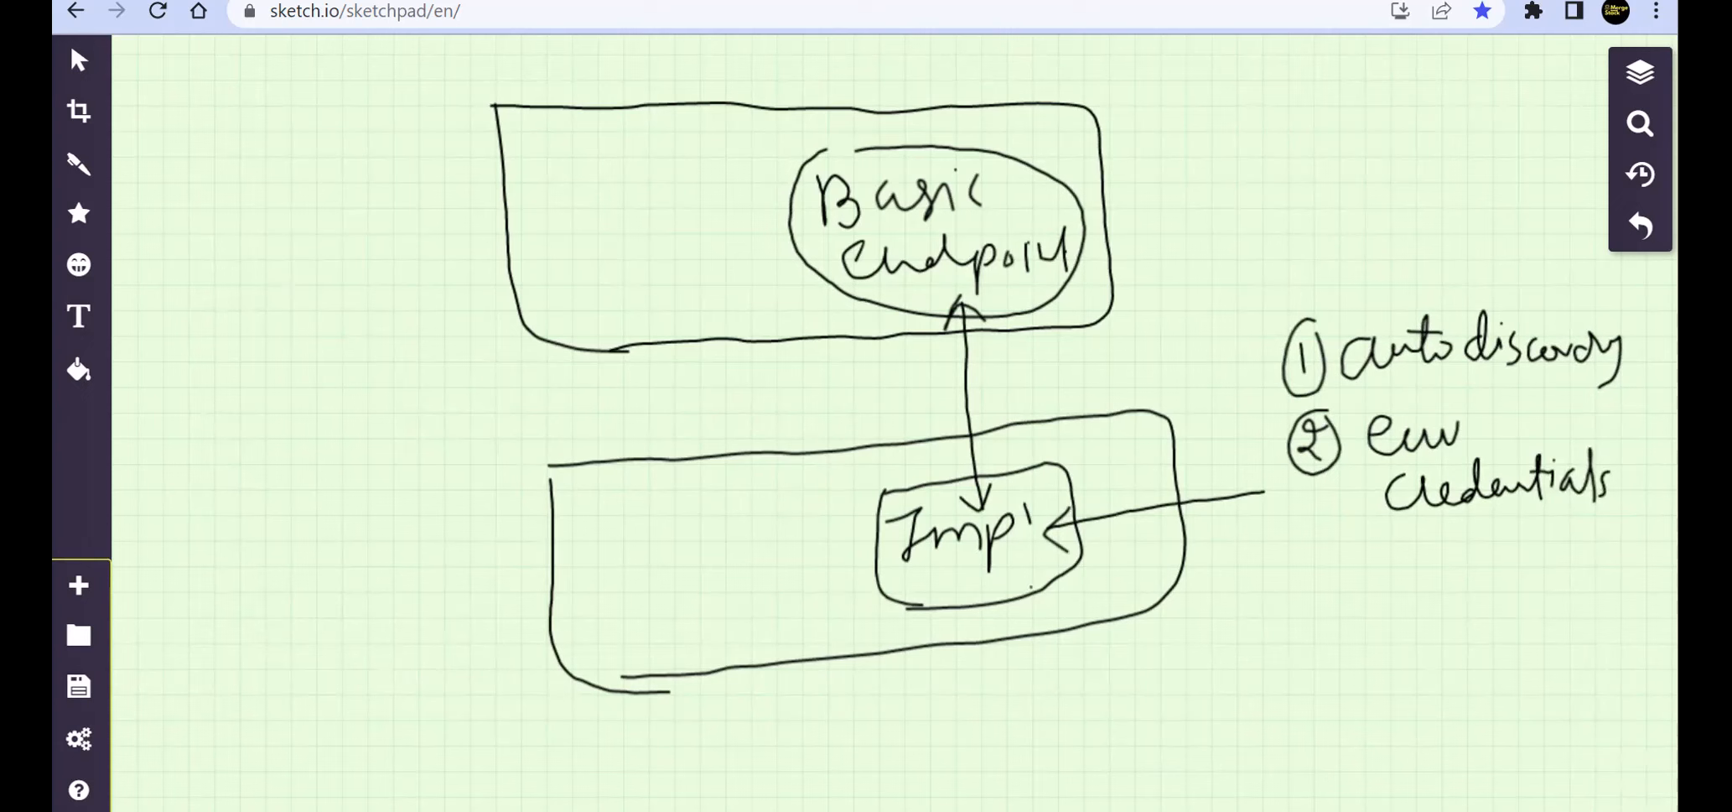
Draw an arrow pointing at Basic Endpoint and write a double-underlined "Id" beside it.
mouse_move(1034, 199)
mouse_down()
mouse_move(1142, 131)
mouse_move(1055, 201)
mouse_up()
mouse_move(1201, 116)
mouse_down()
mouse_move(1234, 107)
mouse_move(1270, 134)
mouse_move(1283, 97)
mouse_move(1281, 142)
mouse_up()
drag(1231, 154, 1289, 142)
drag(1229, 170, 1283, 158)
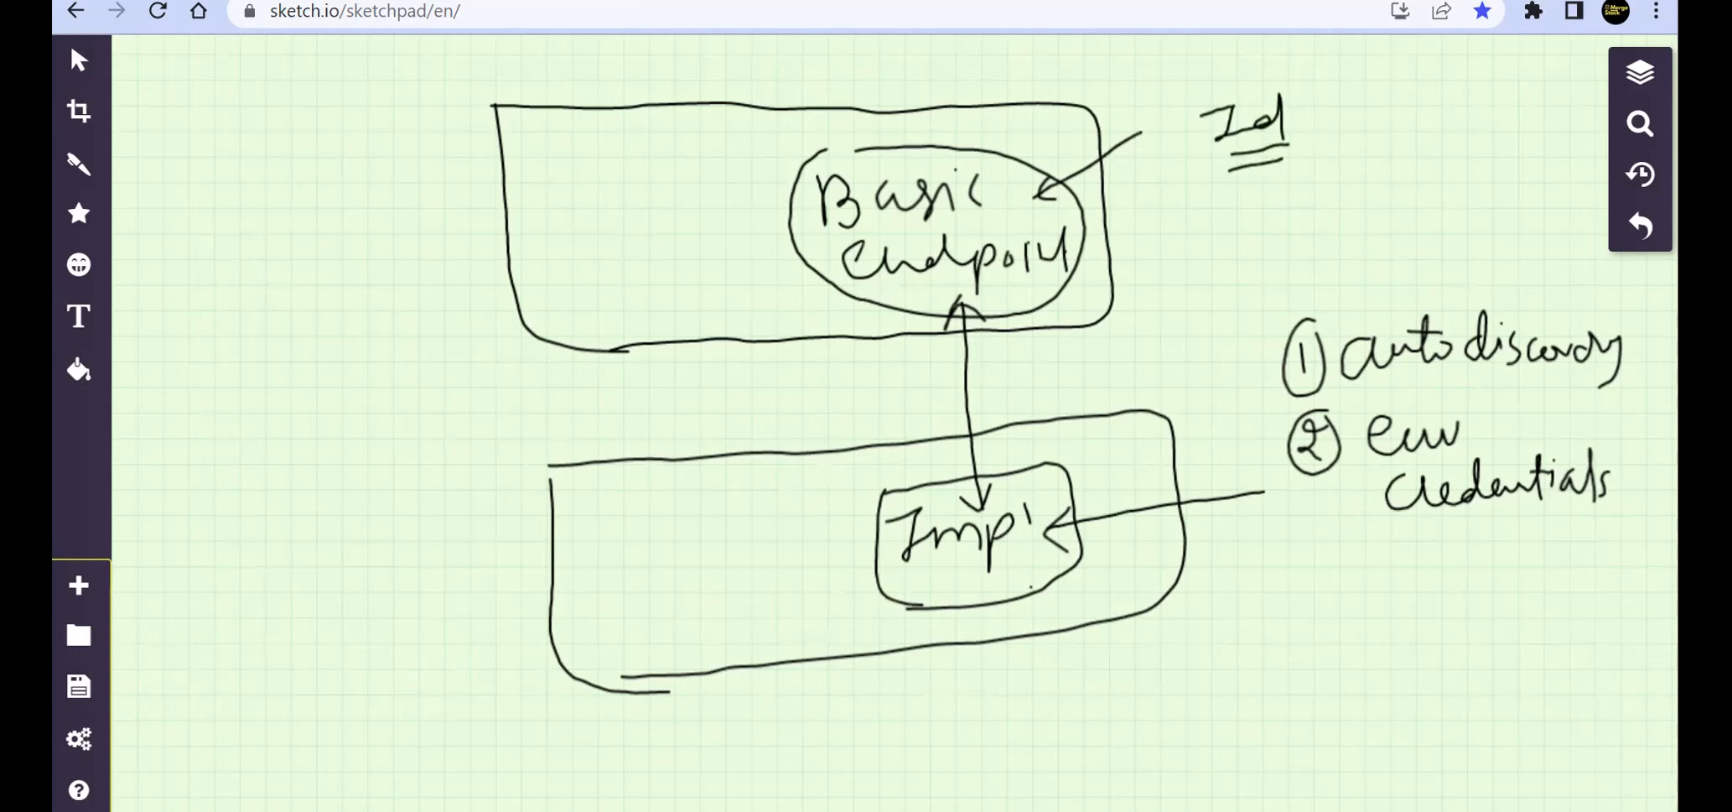
Retrace the two-way arrow between Basic Endpoint and Impl, and the outline of the Impl box, for emphasis.
drag(964, 311, 987, 502)
mouse_move(963, 500)
mouse_down()
mouse_move(982, 512)
mouse_move(997, 493)
mouse_up()
drag(959, 300, 936, 342)
drag(957, 304, 980, 316)
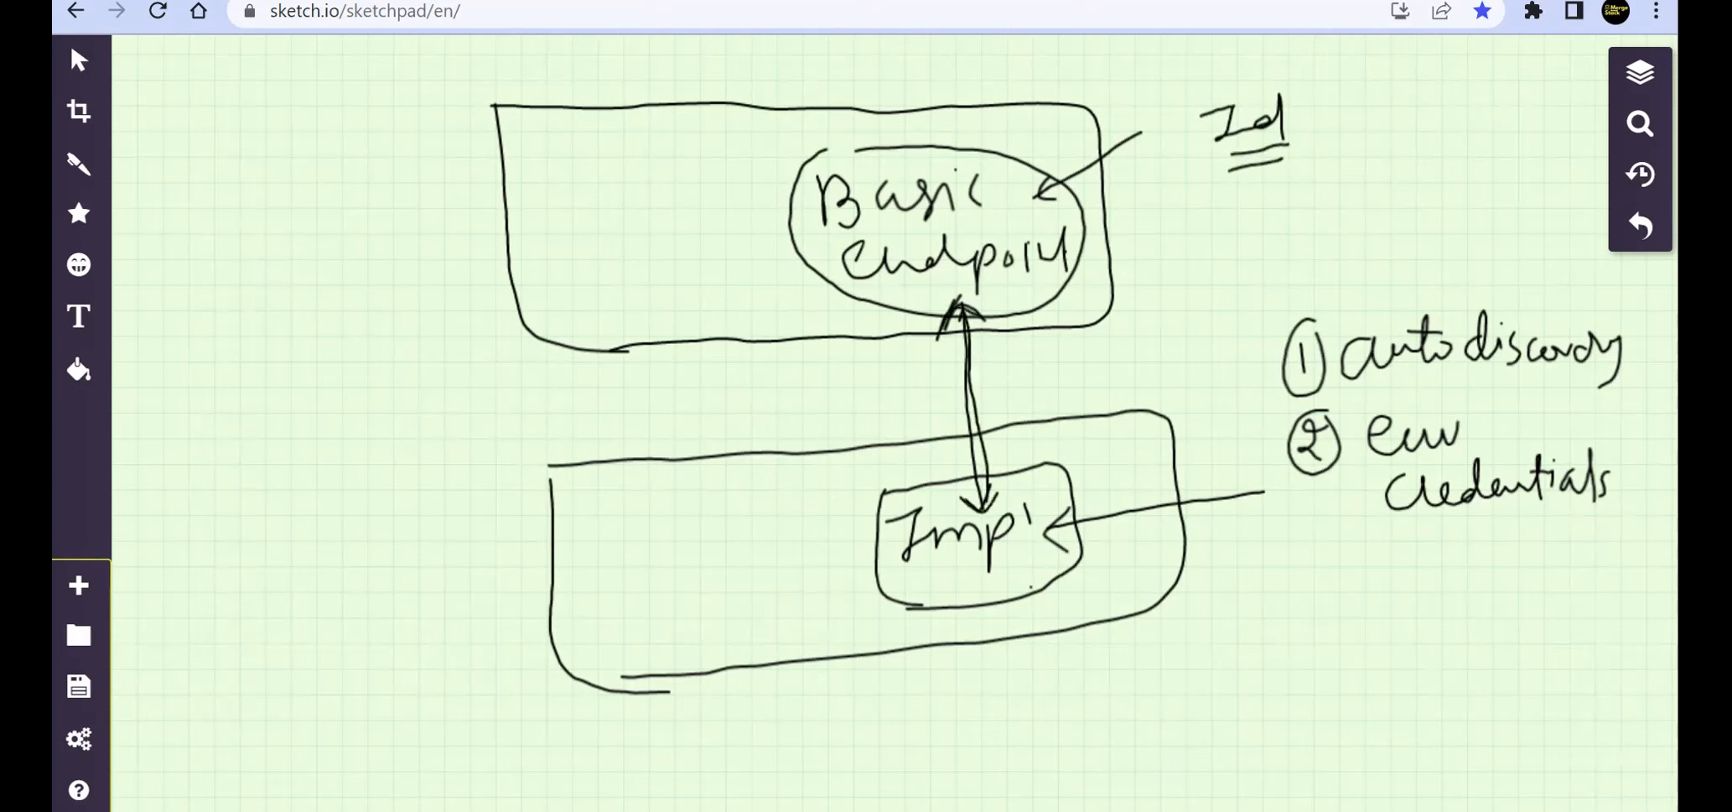
mouse_move(884, 503)
mouse_down()
mouse_move(1029, 466)
mouse_move(1074, 505)
mouse_move(1082, 557)
mouse_move(881, 578)
mouse_move(1071, 584)
mouse_up()
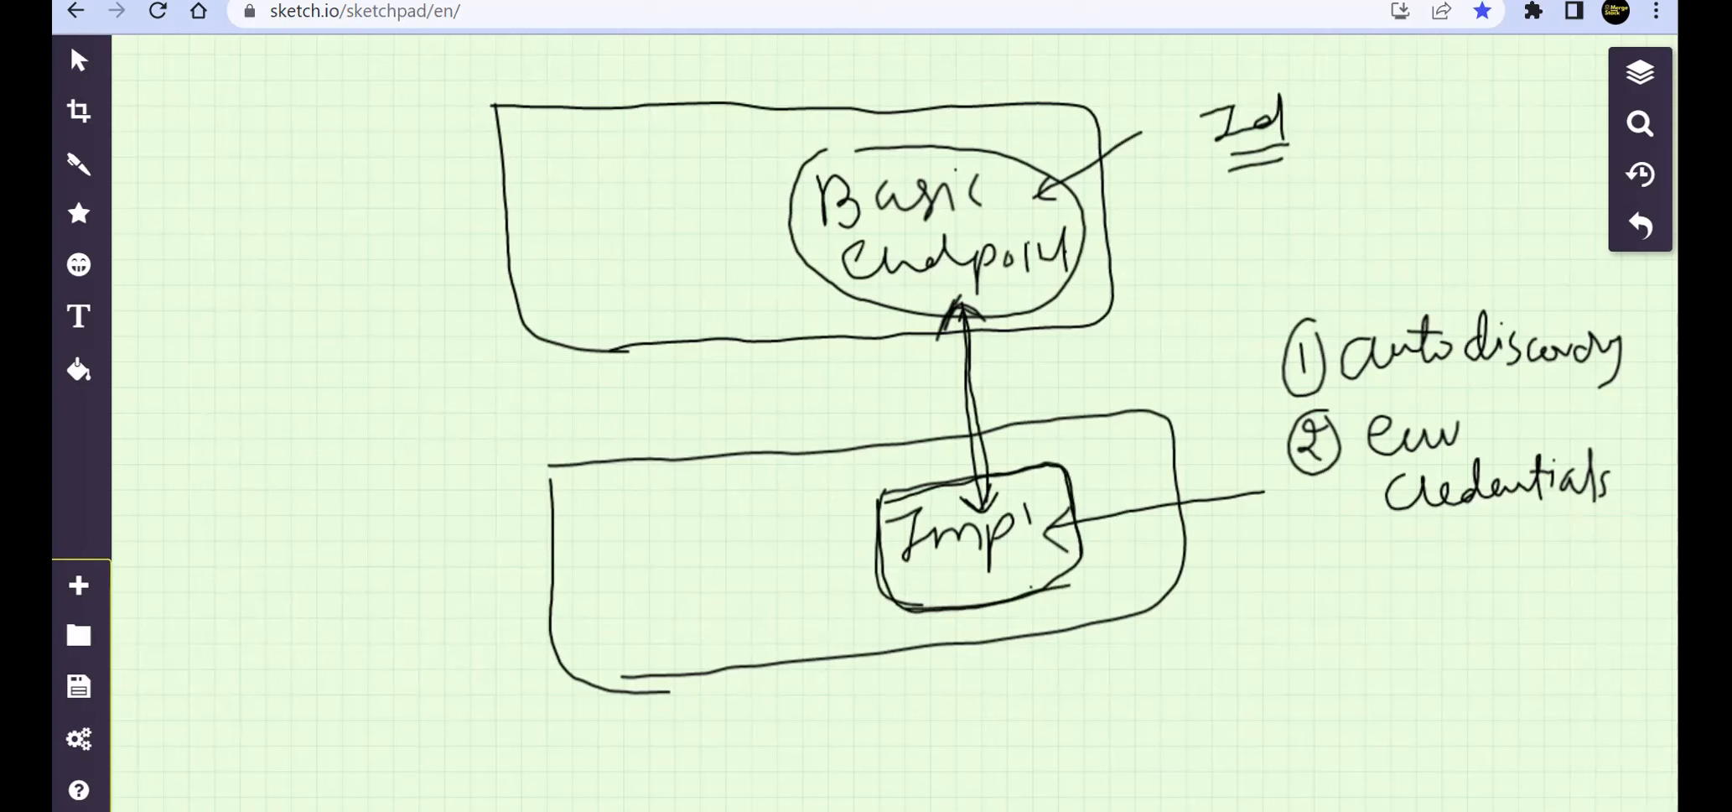
drag(883, 499, 1067, 472)
Underline "env credentials" and draw a question mark beside the two-way arrow.
drag(1388, 537, 1514, 521)
drag(1372, 459, 1478, 456)
mouse_move(989, 356)
mouse_down()
mouse_move(1011, 357)
mouse_move(999, 383)
mouse_up()
click(1016, 391)
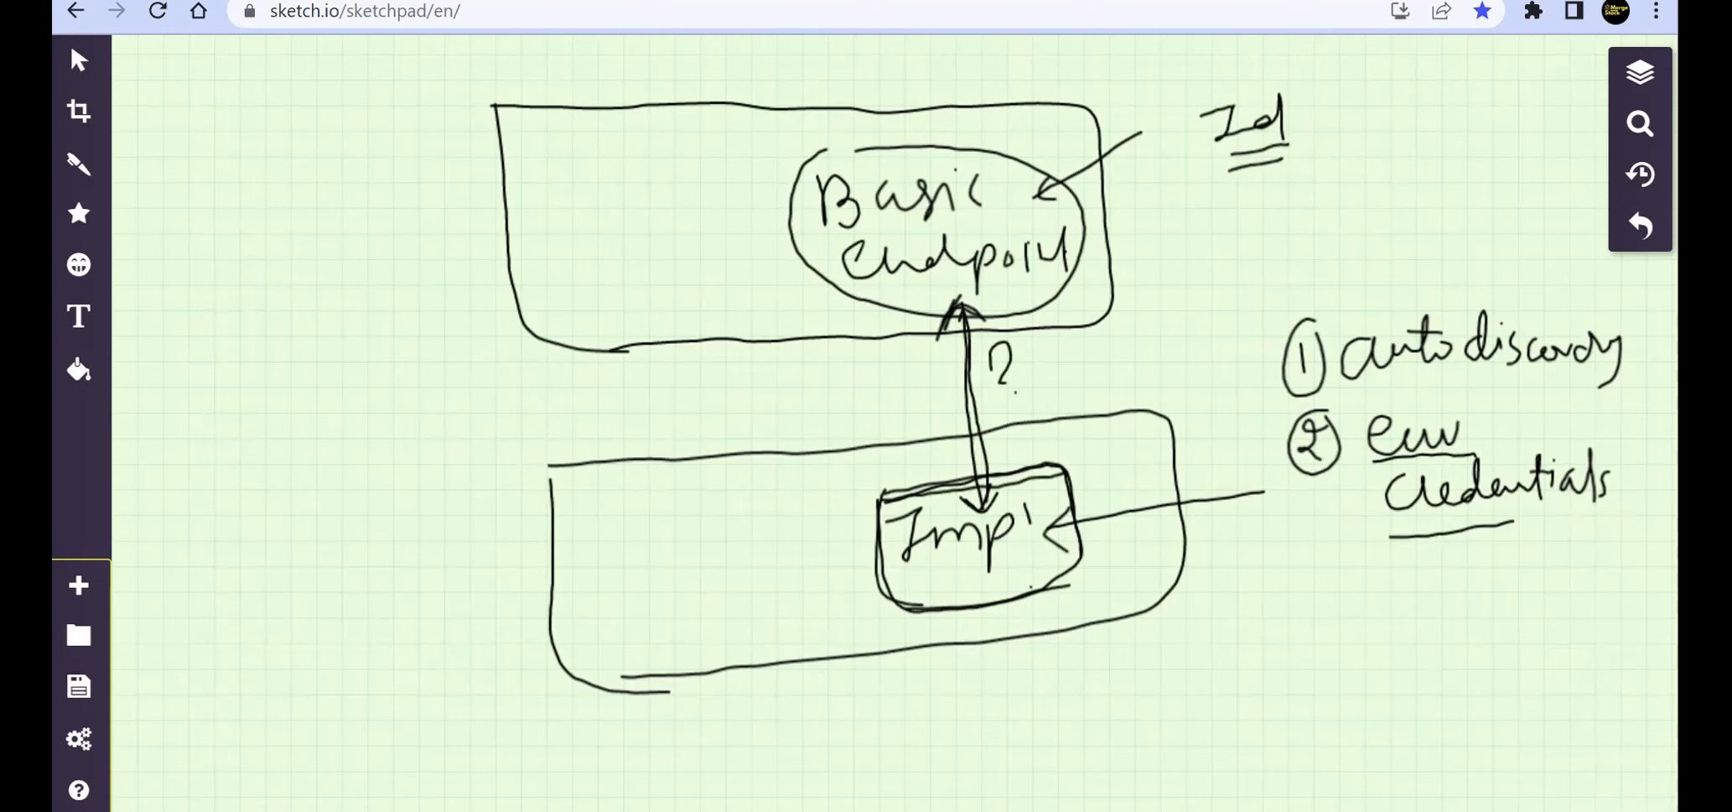
Copy the Dev environment's client ID from API Manager's environment information into the Notepad++ note below the api.autodiscovery.id line.
click(1077, 1)
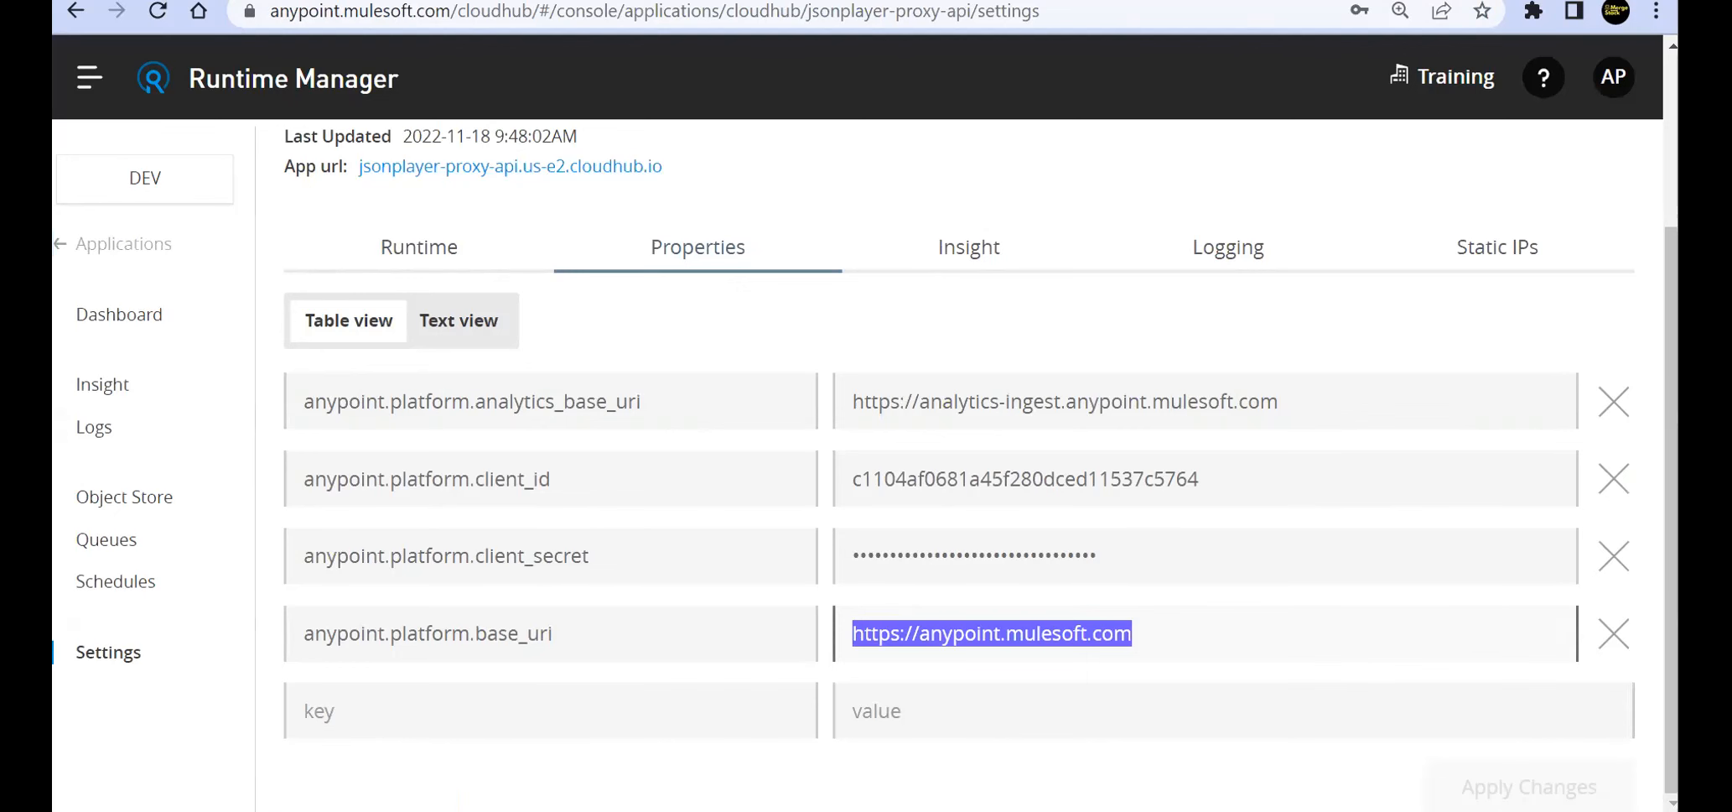
click(1249, 1)
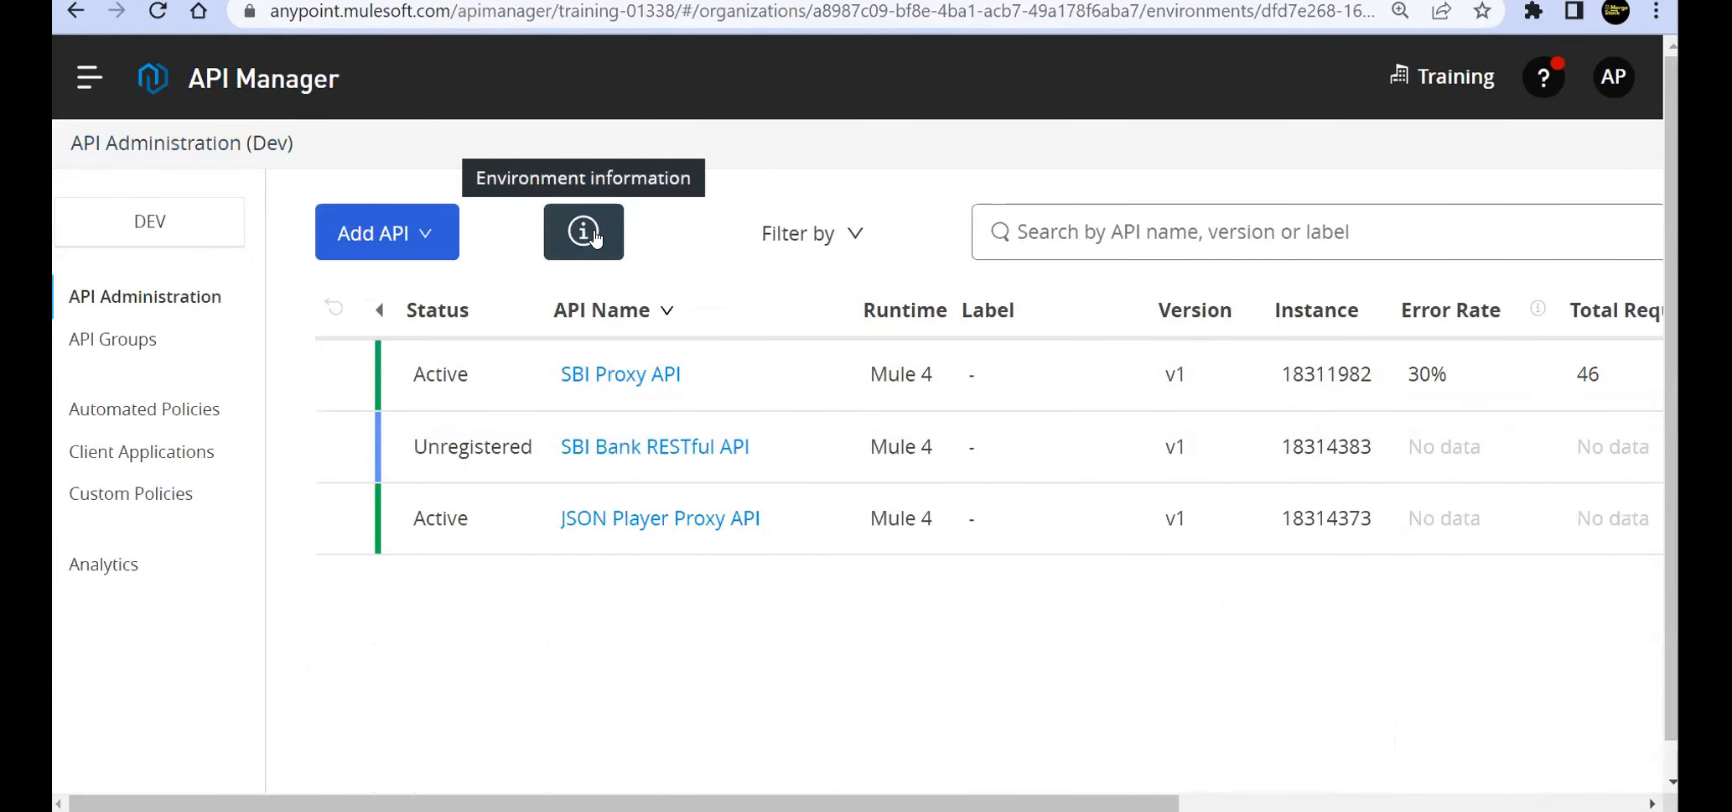
click(594, 238)
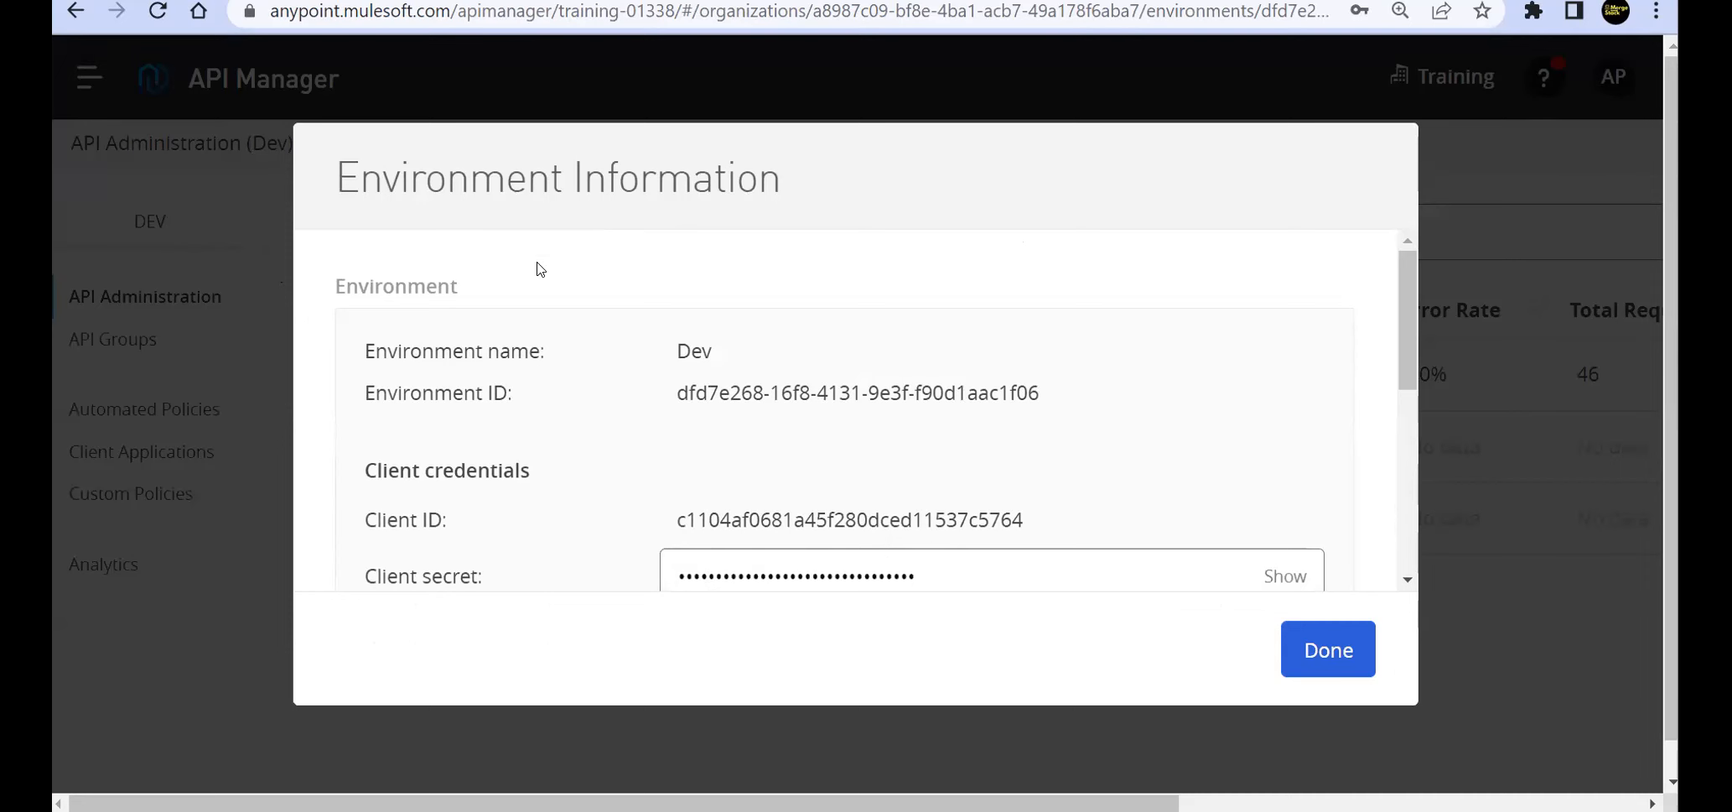
scroll(652, 429, down, 1)
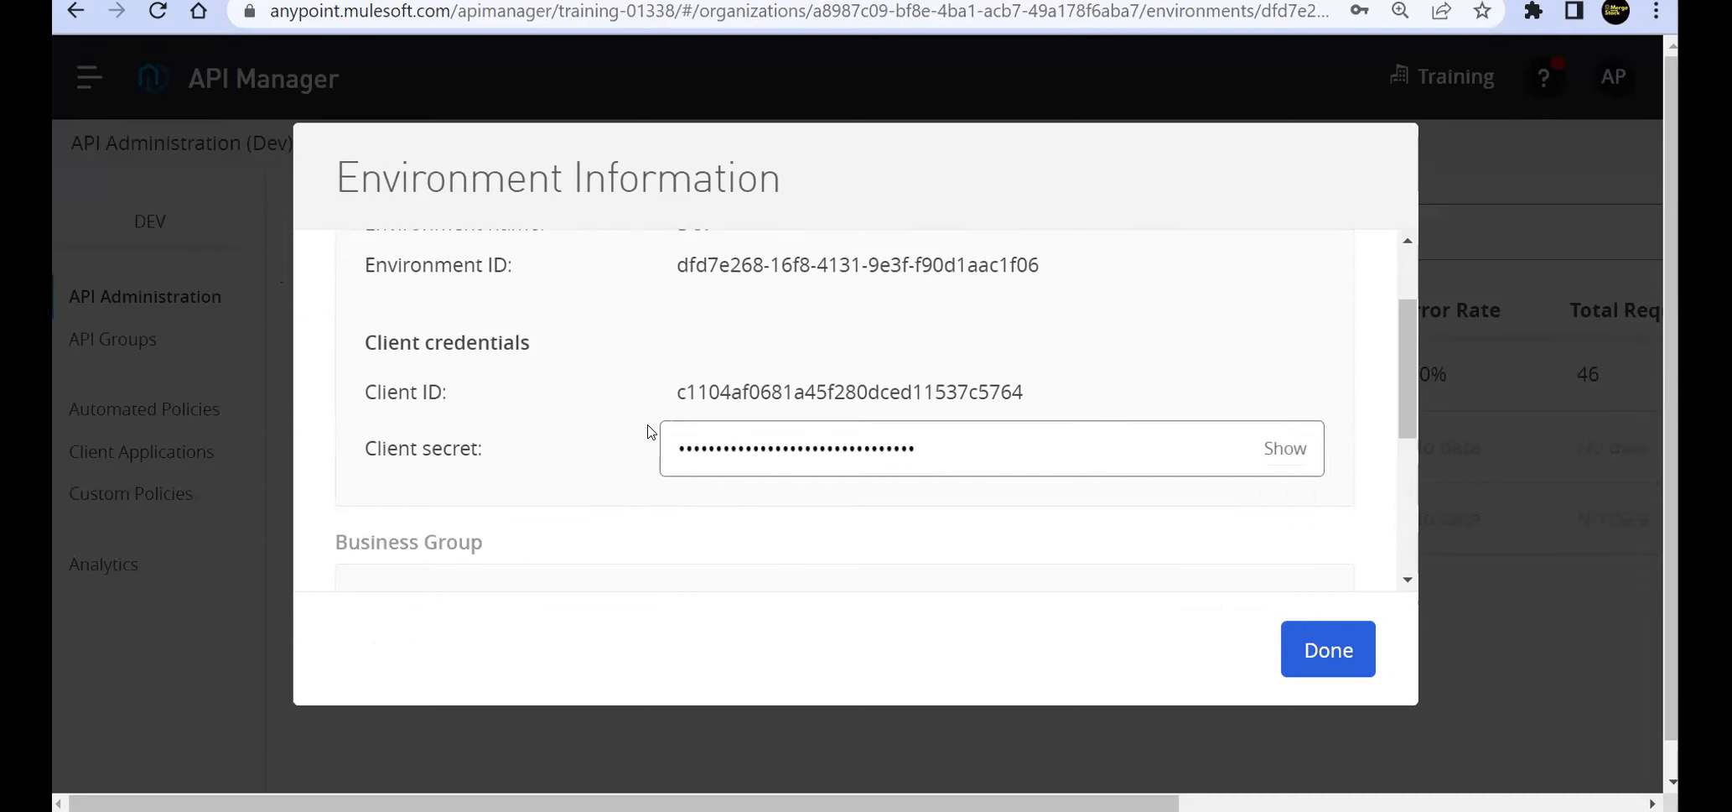
drag(1038, 399, 673, 401)
key(ctrl+c)
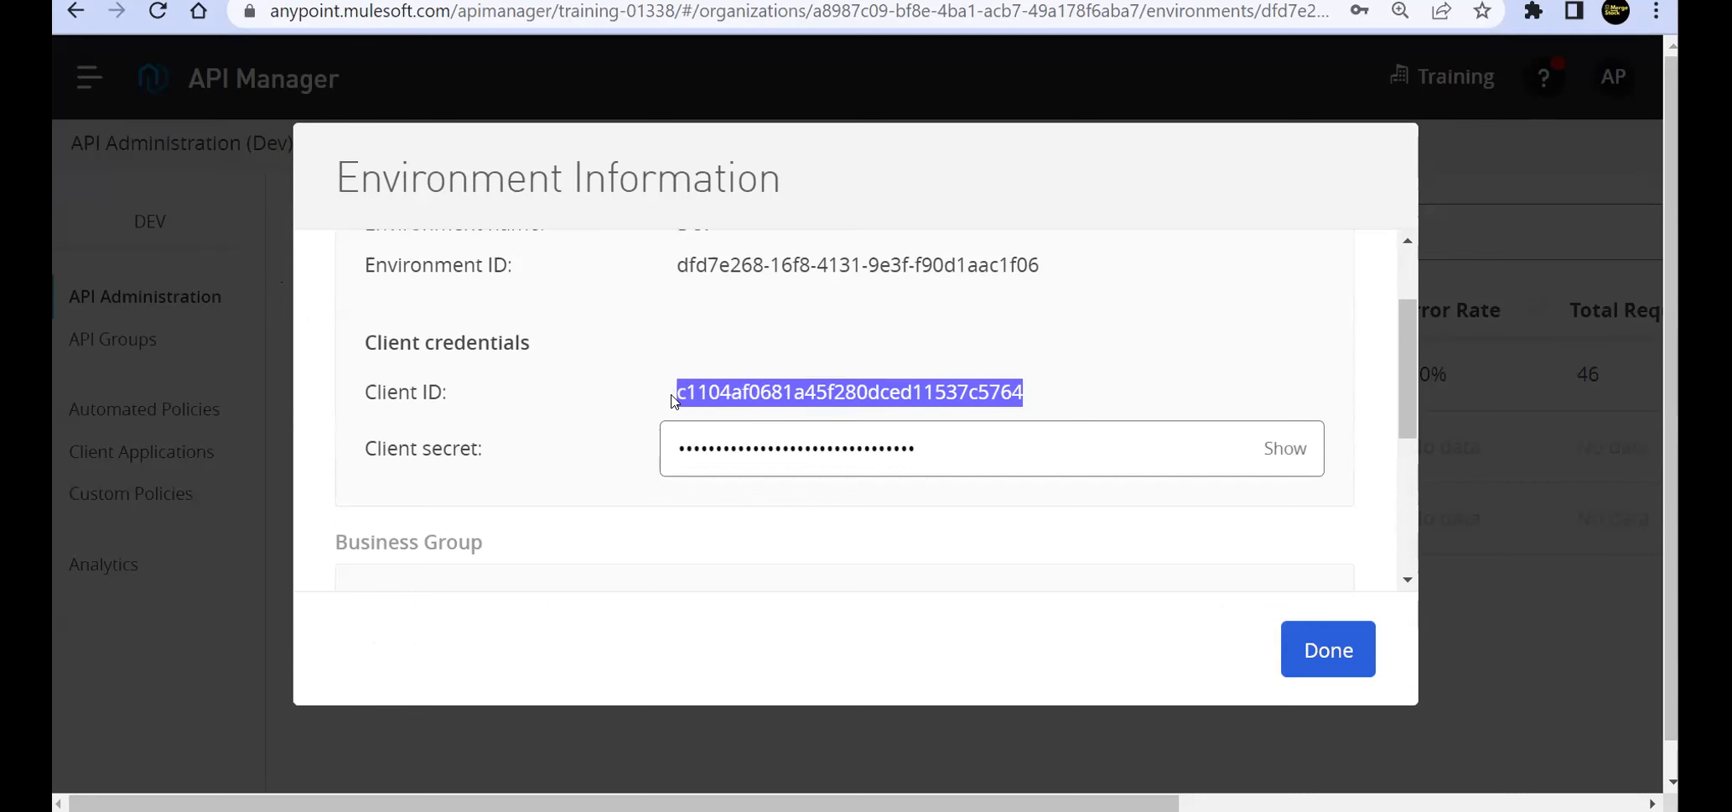
key(alt+Tab)
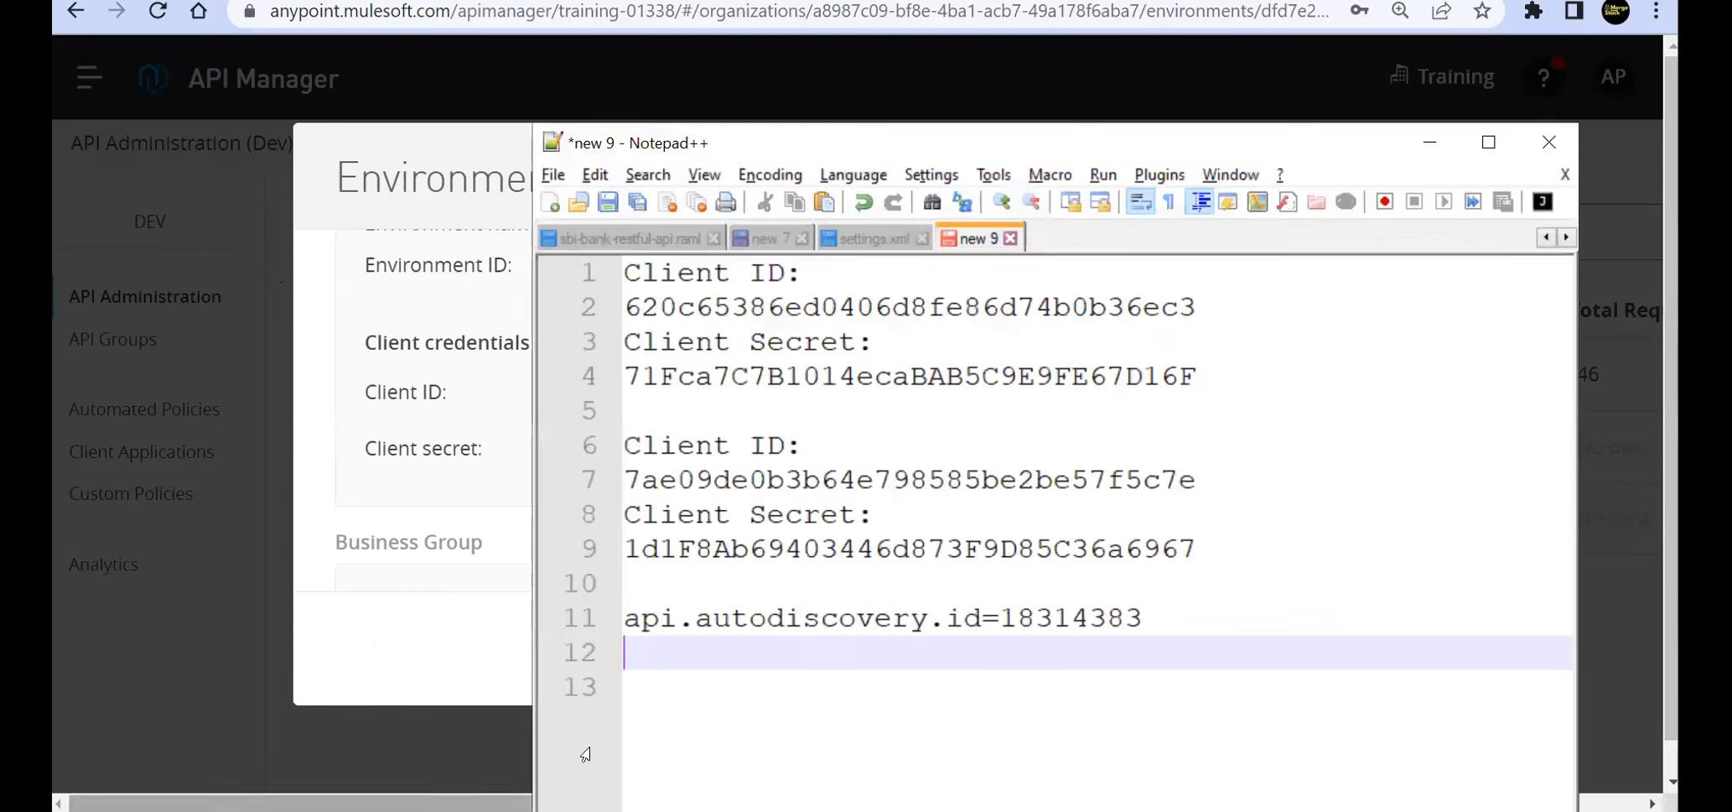
key(ctrl+v)
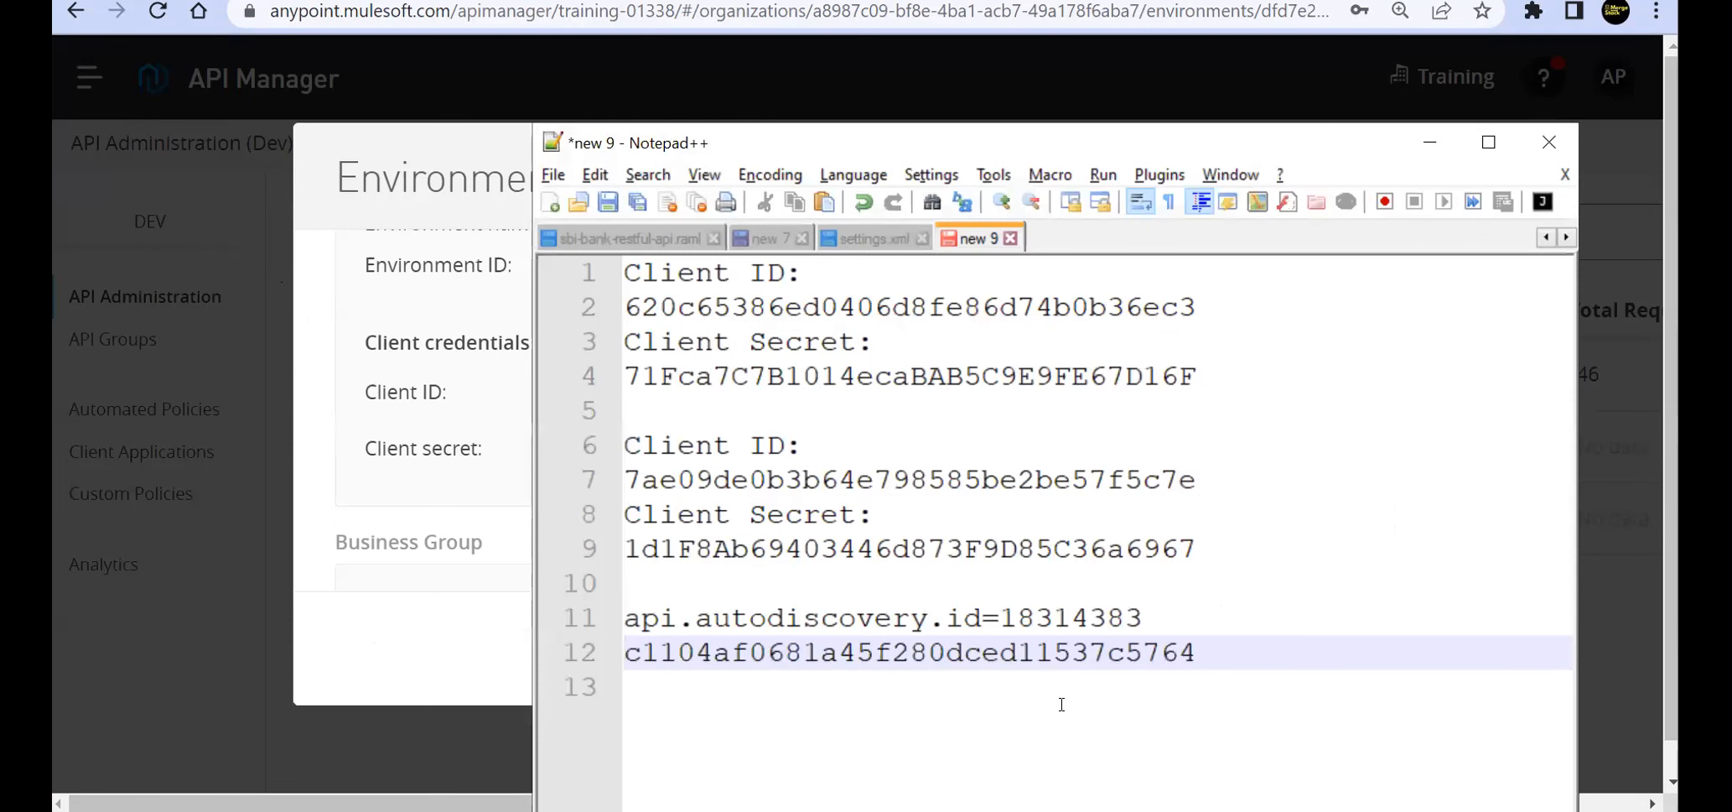
Reveal the Dev environment's client secret in API Manager and paste it into the Notepad++ note on a new line below the client ID.
key(alt+Tab)
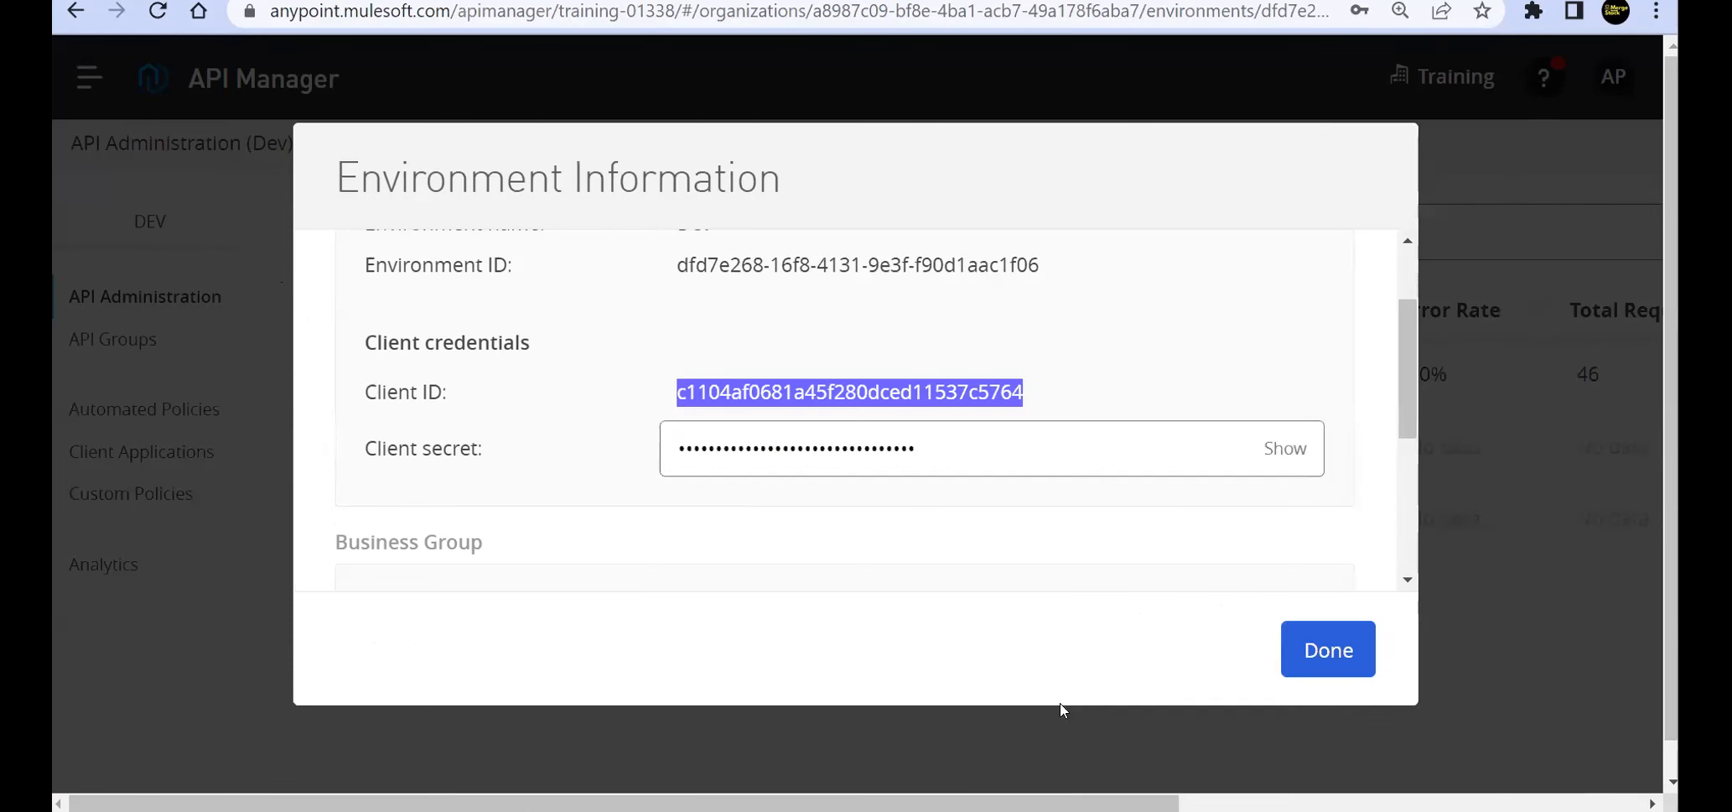
click(1276, 451)
drag(1048, 453, 610, 457)
key(ctrl+c)
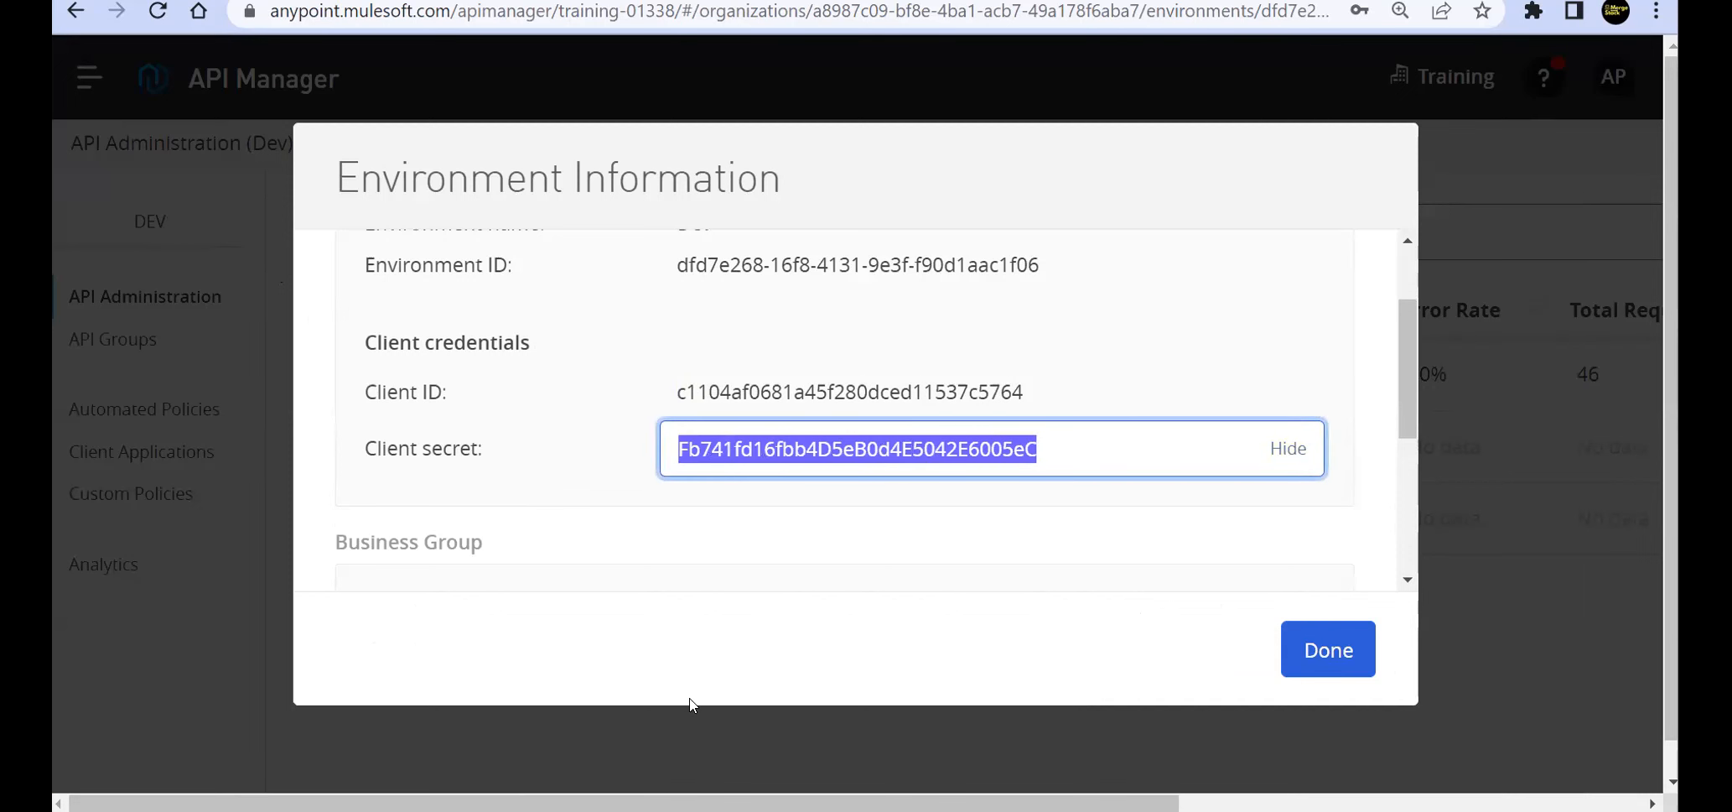
key(alt+Tab)
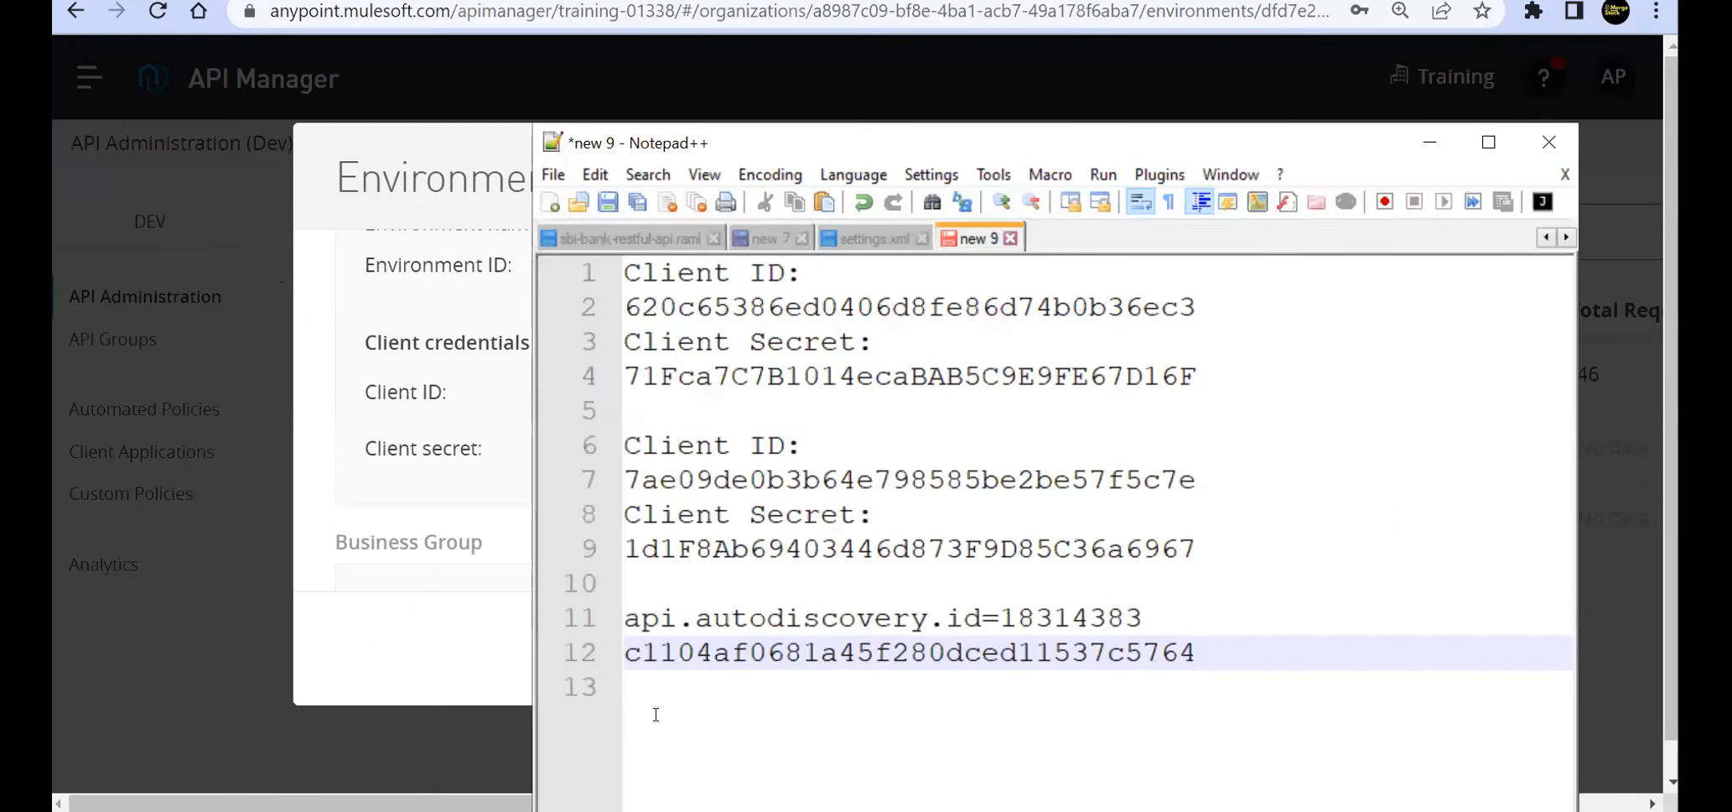
key(Return)
key(ctrl+v)
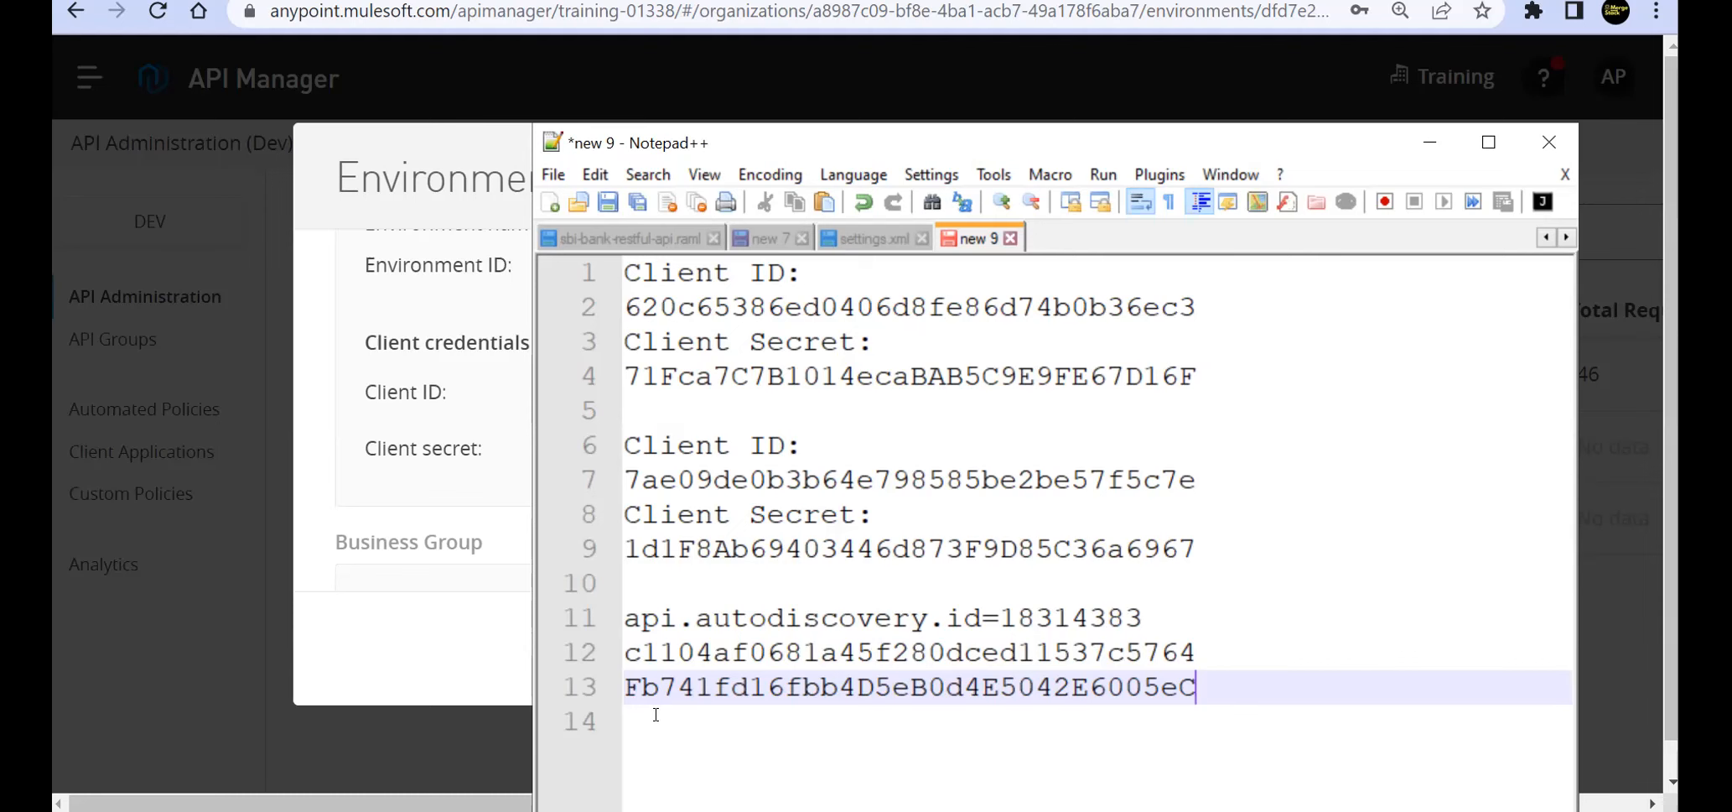
Prefix the client secret line with the property key "anypoint.pltaform.client_secret=".
key(Home)
text(anypoint)
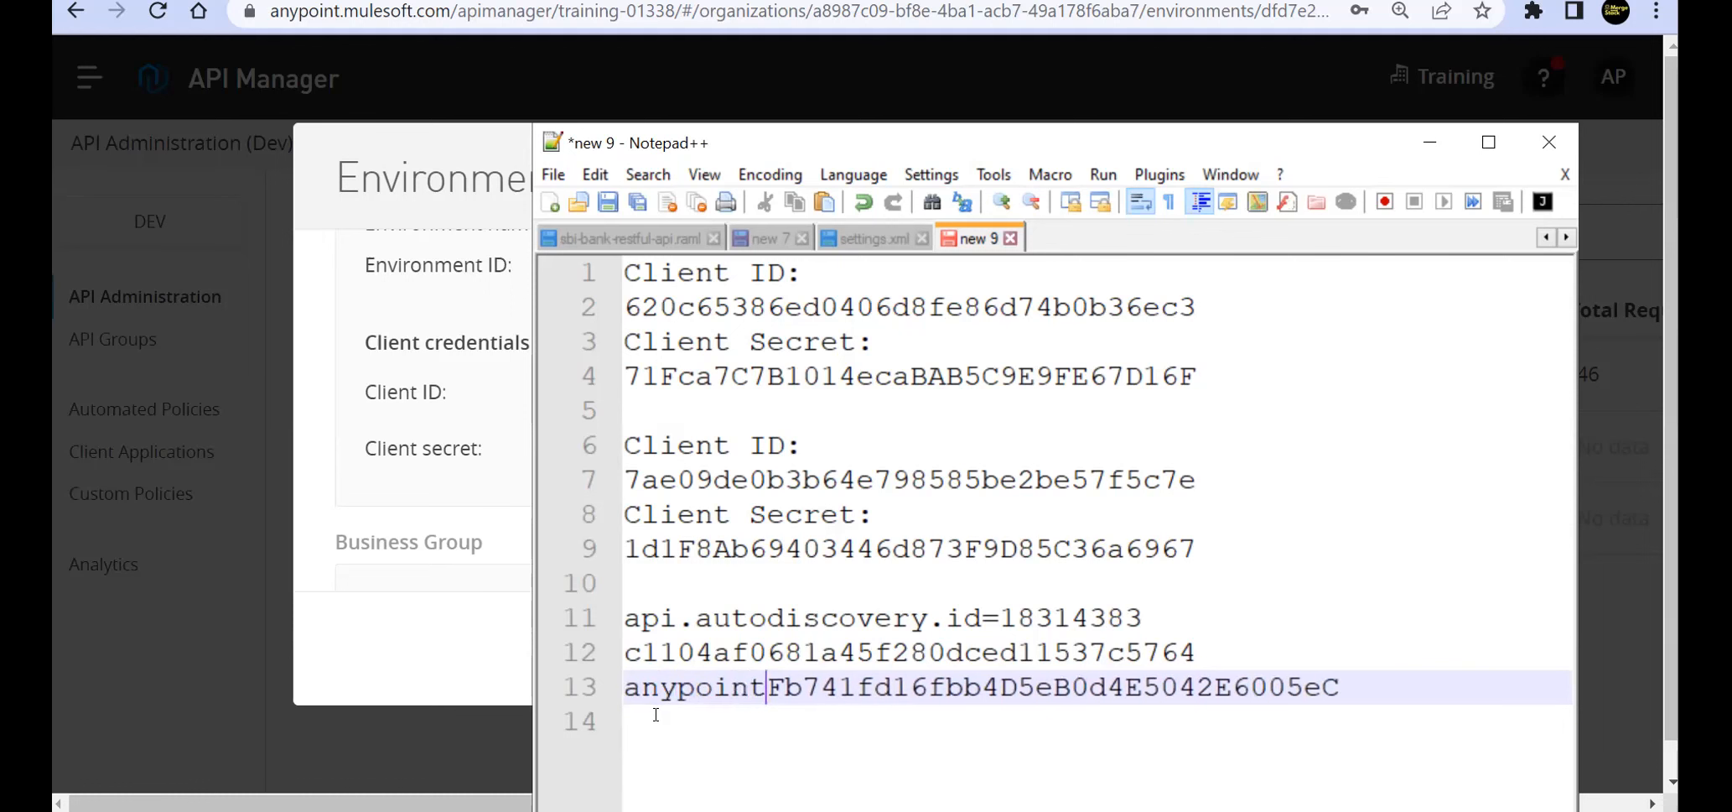
text(.plt)
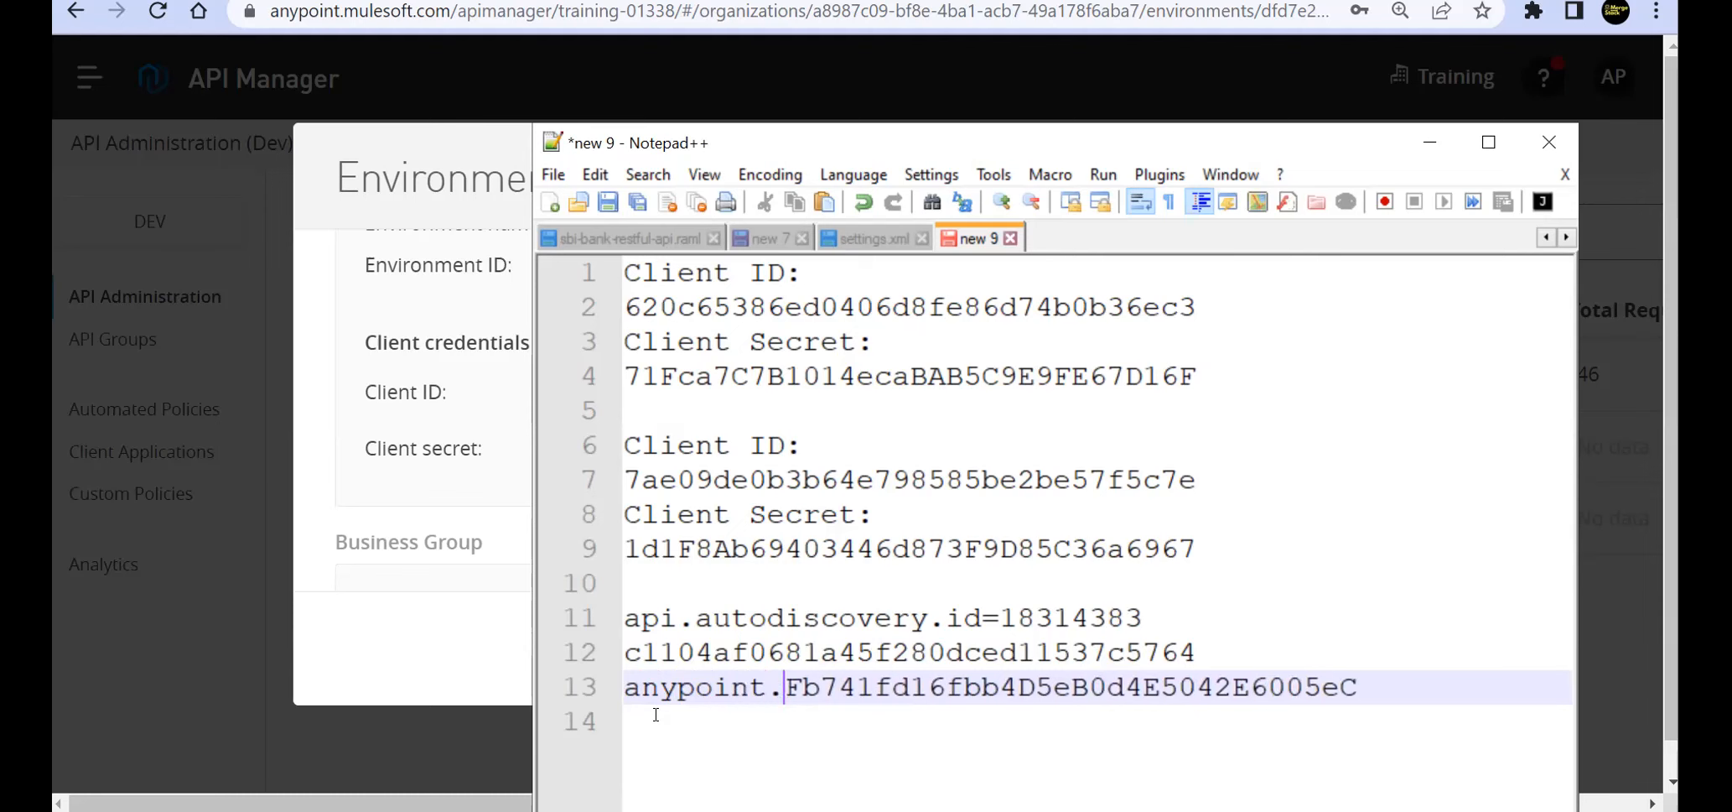
text(aform)
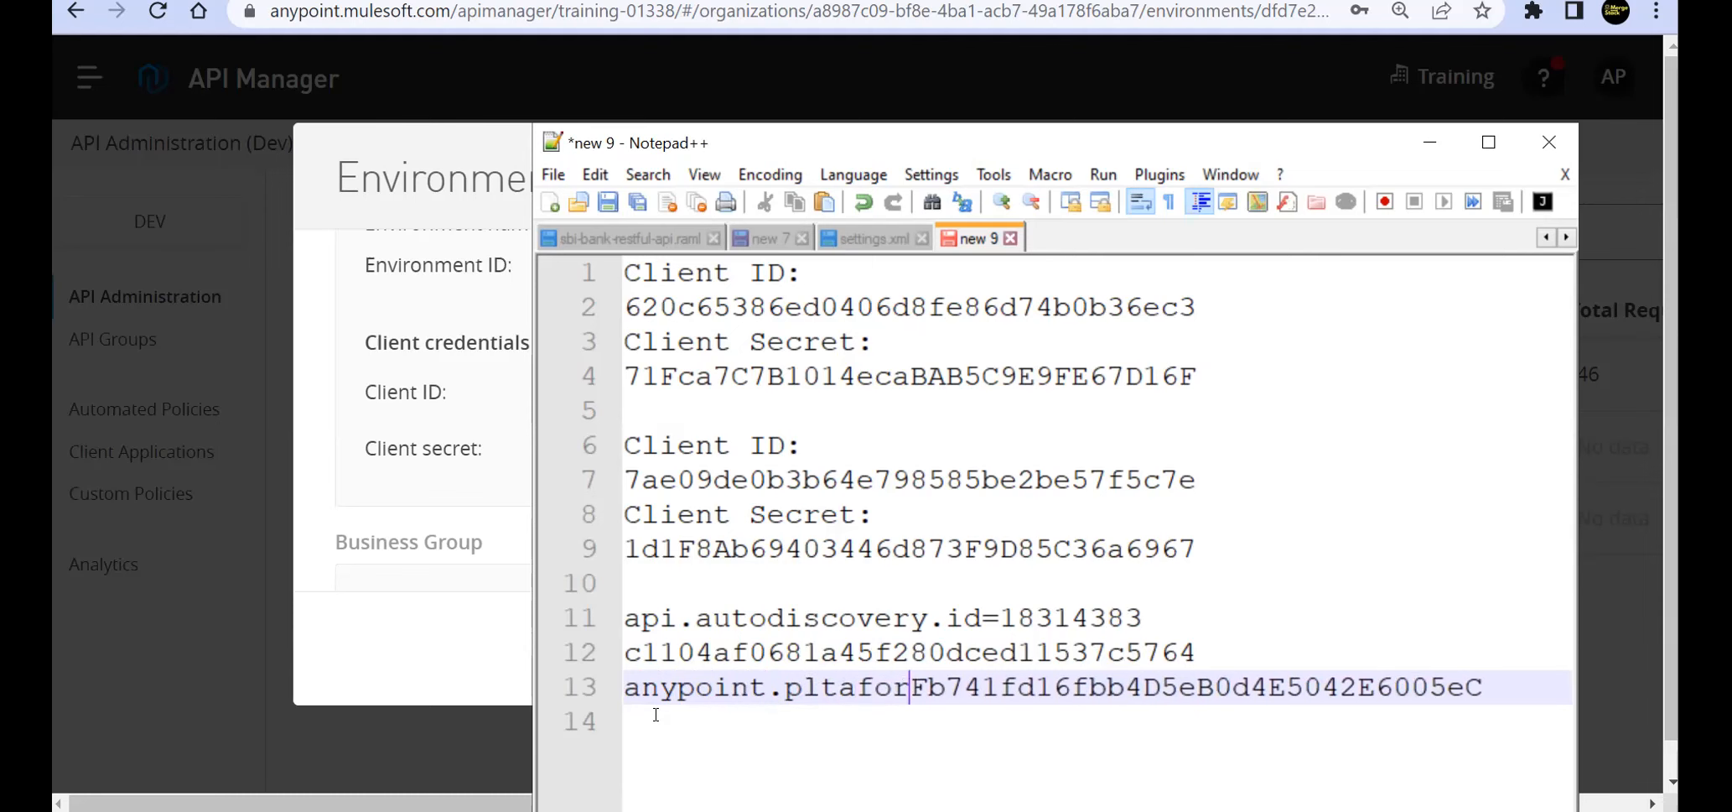
text(.client)
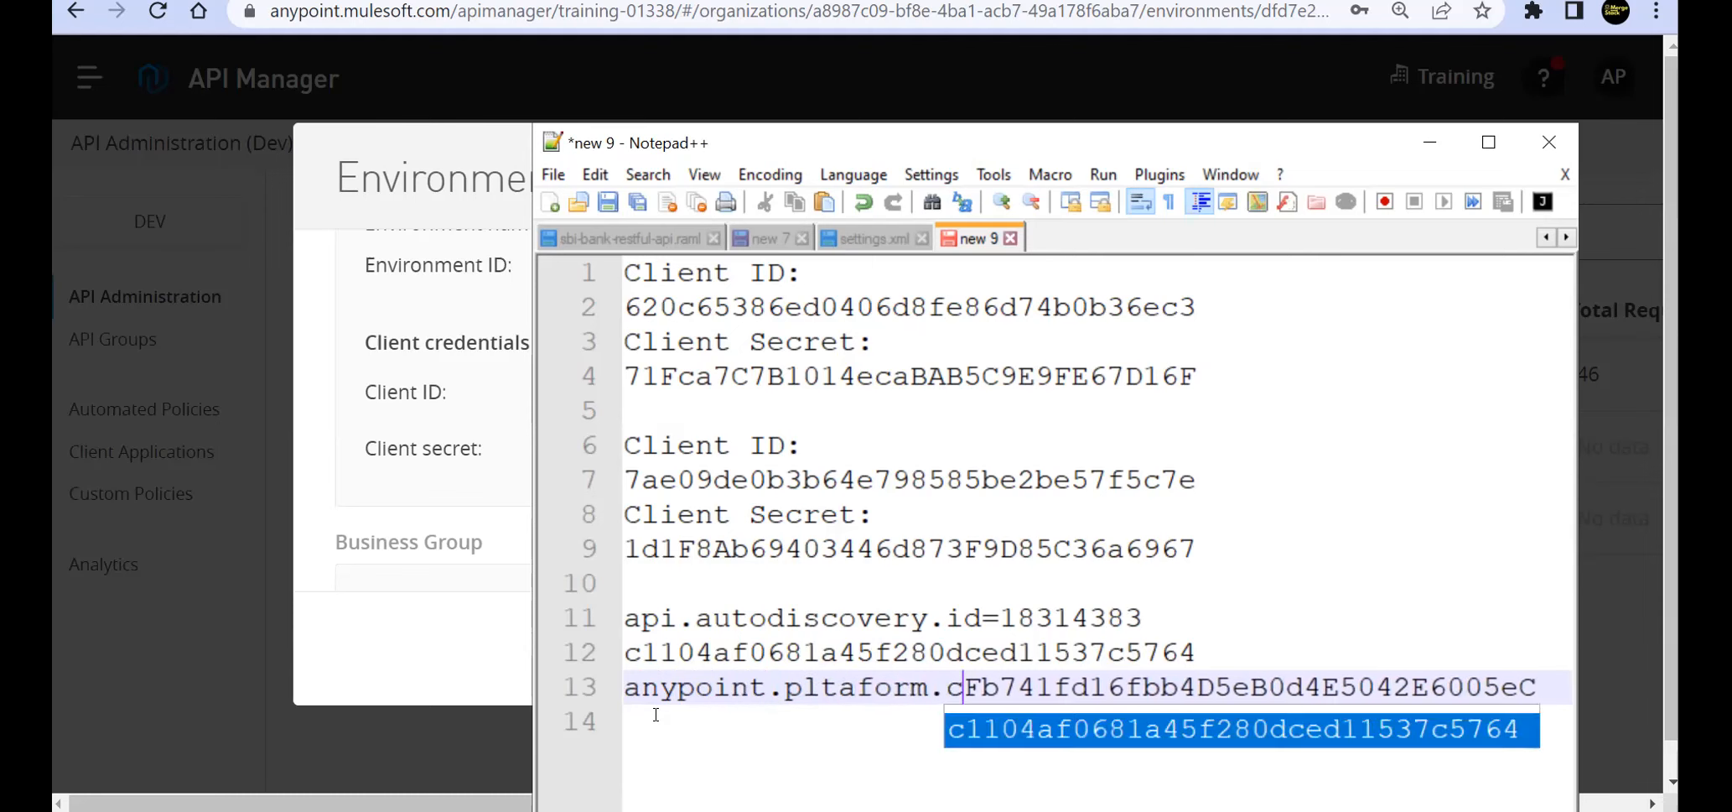
text(_secret)
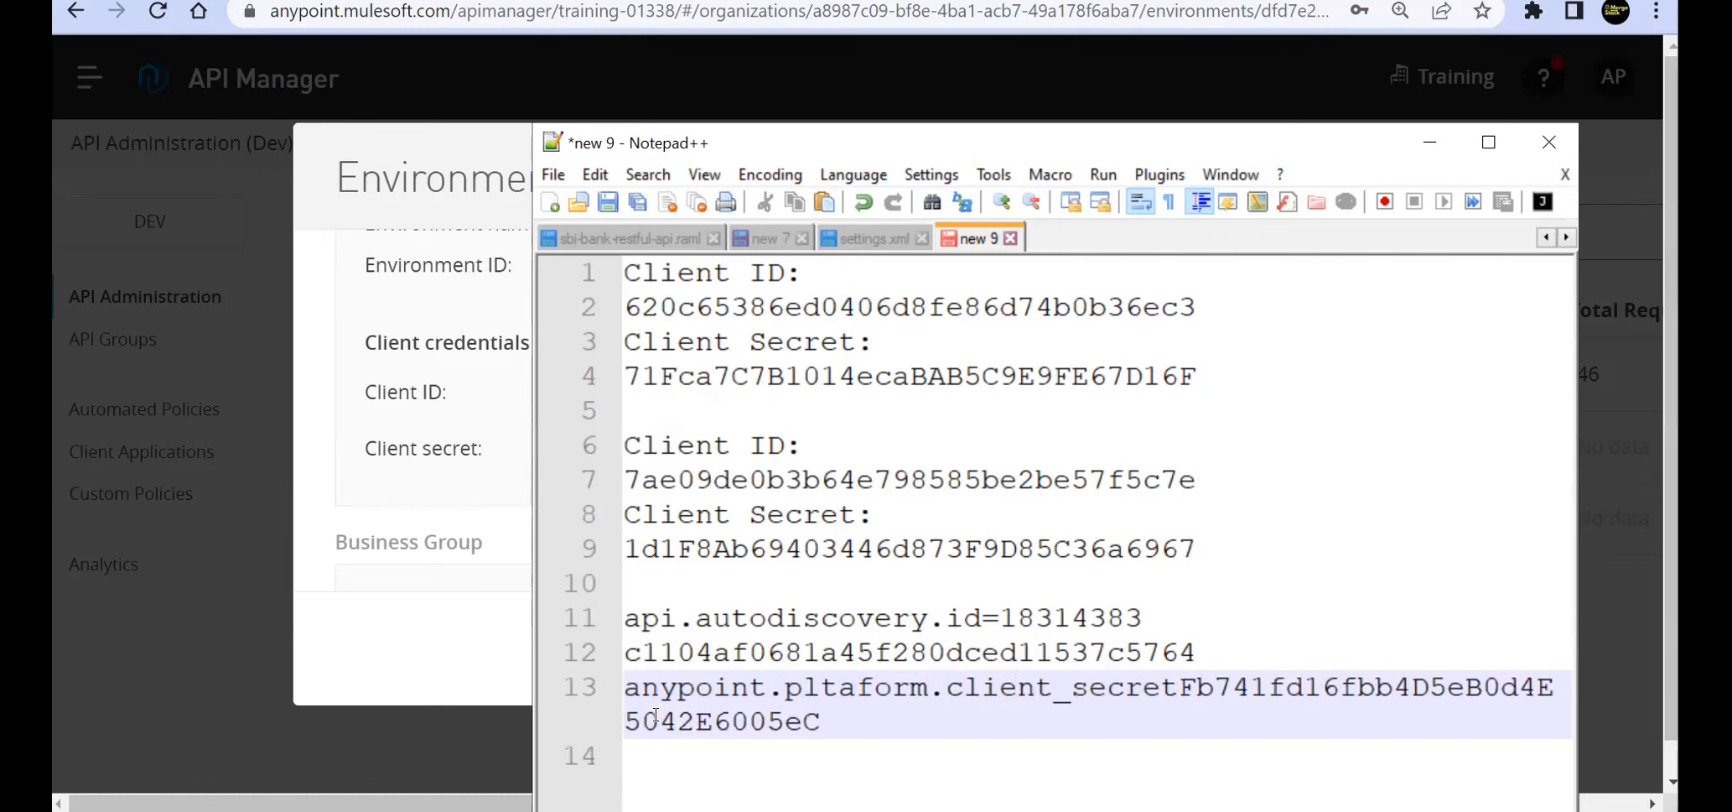
text(=)
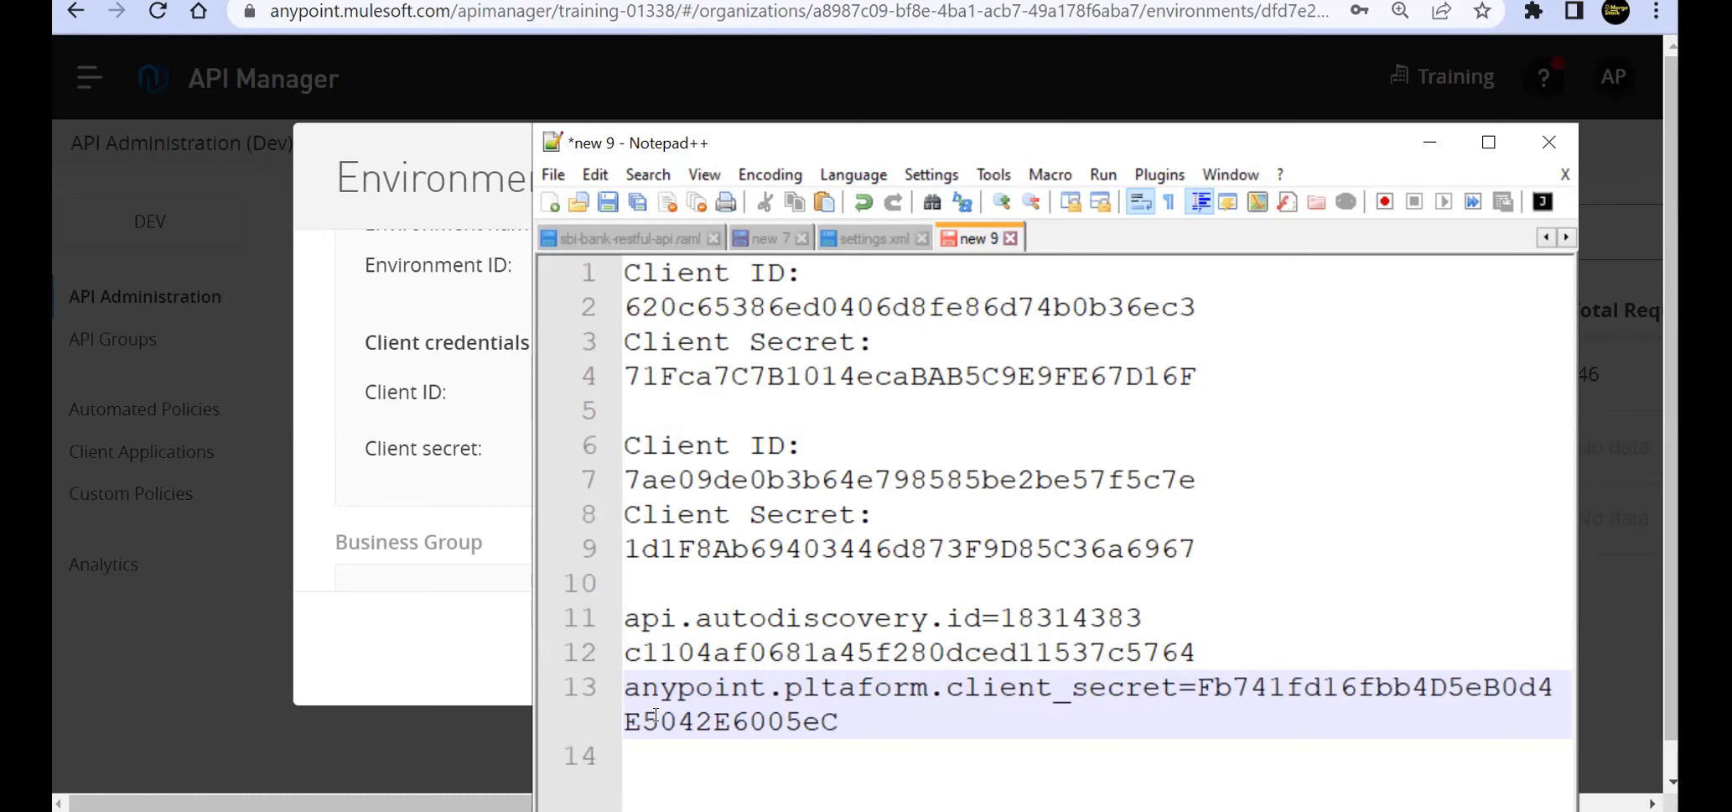
Duplicate the property key in front of the client ID above and change its ending to client_id.
key(shift+Home)
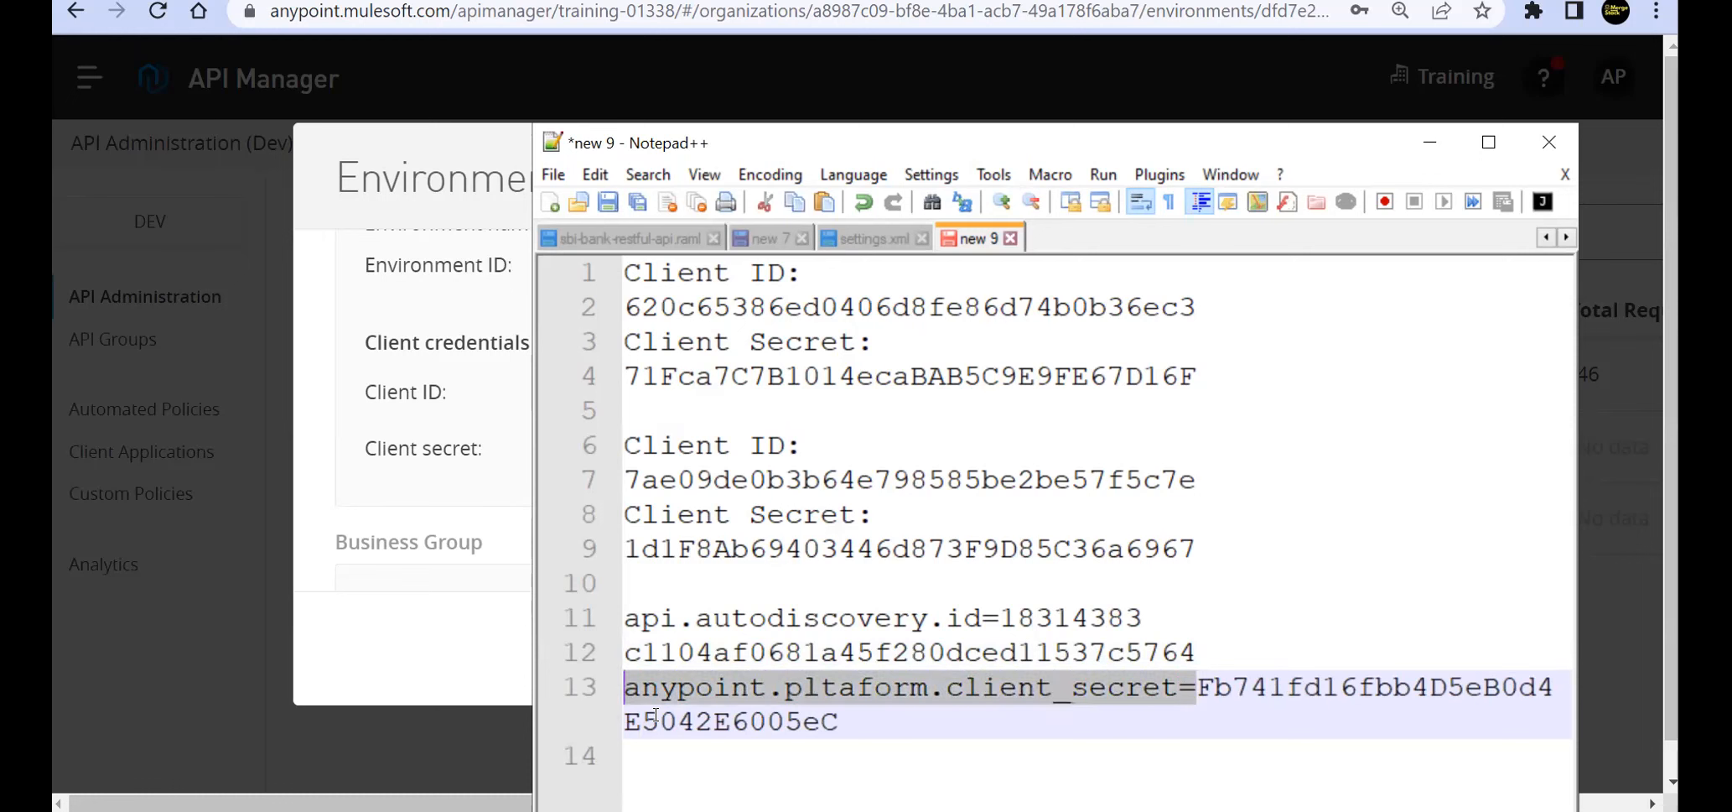
key(Up)
key(ctrl+v)
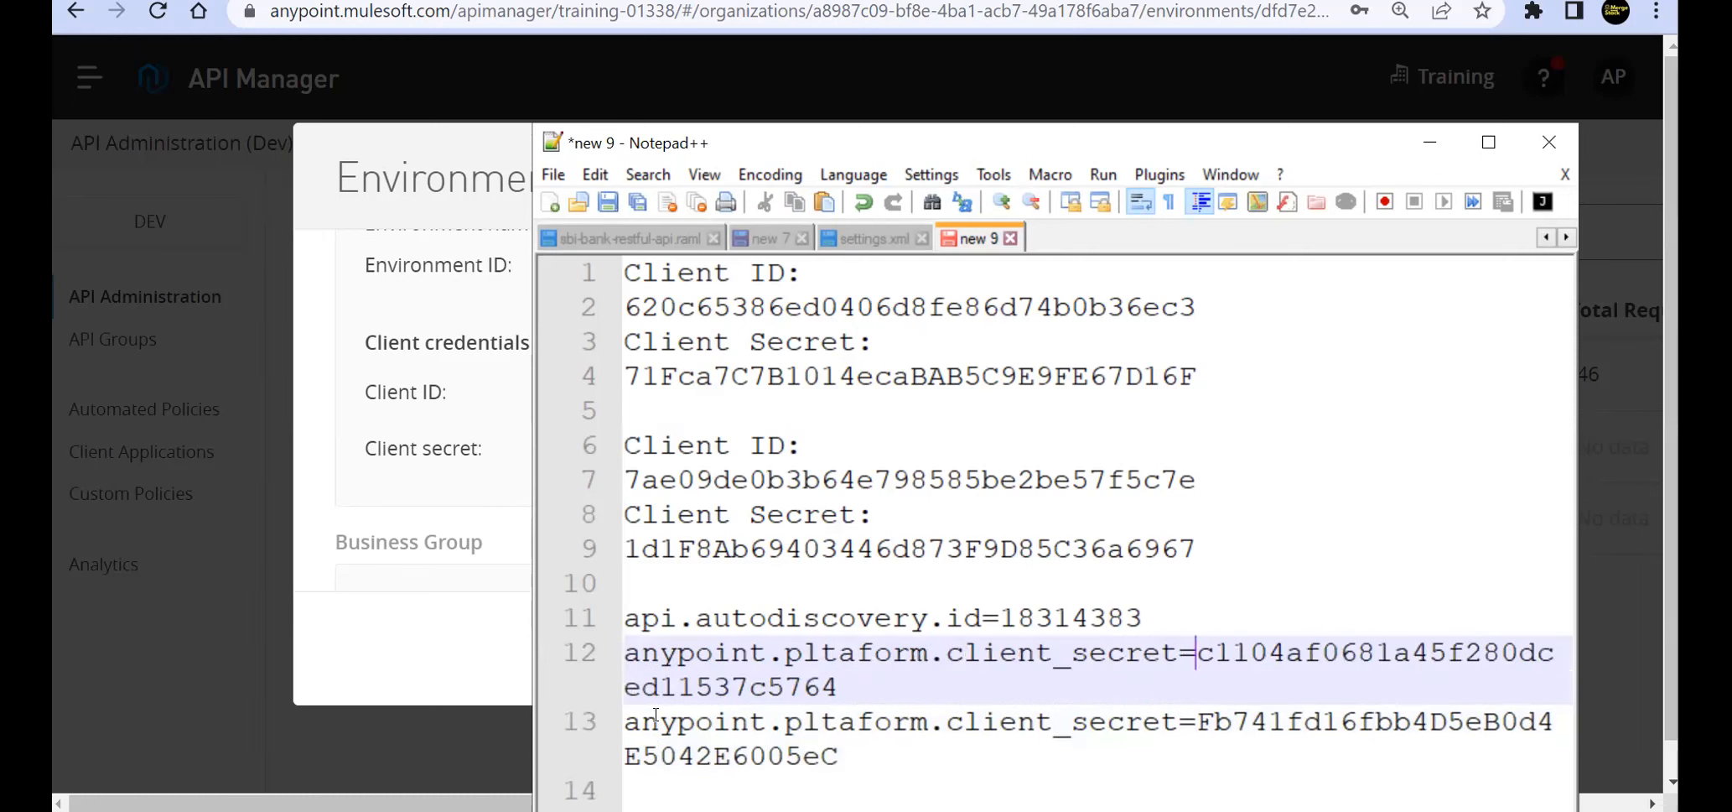
key(Left)
key(BackSpace)
key(BackSpace)
key(BackSpace)
key(BackSpace)
key(BackSpace)
key(BackSpace)
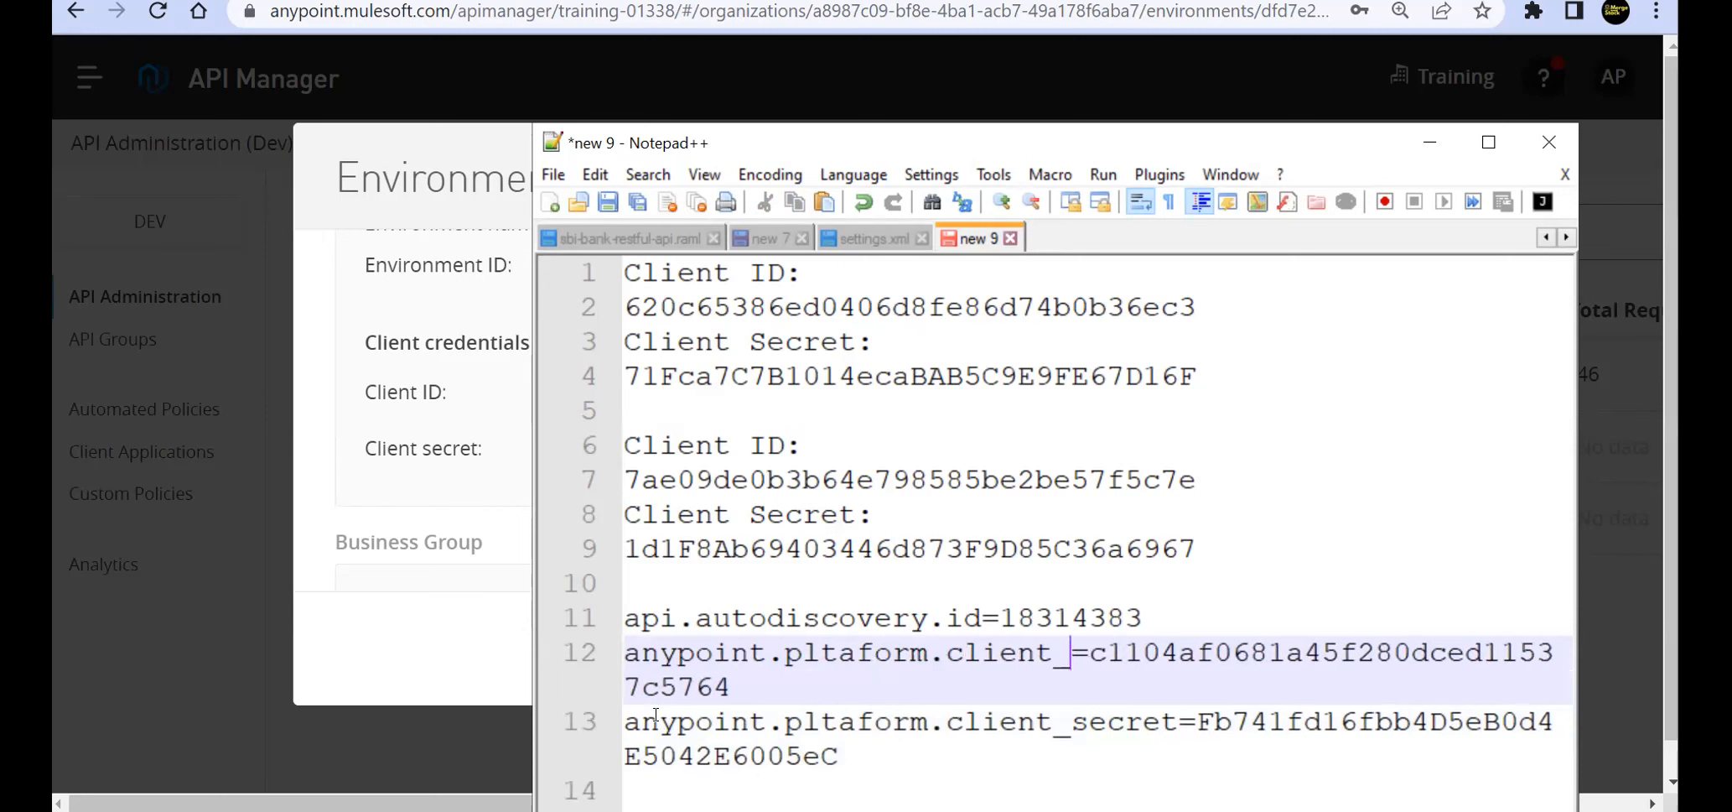
text(id)
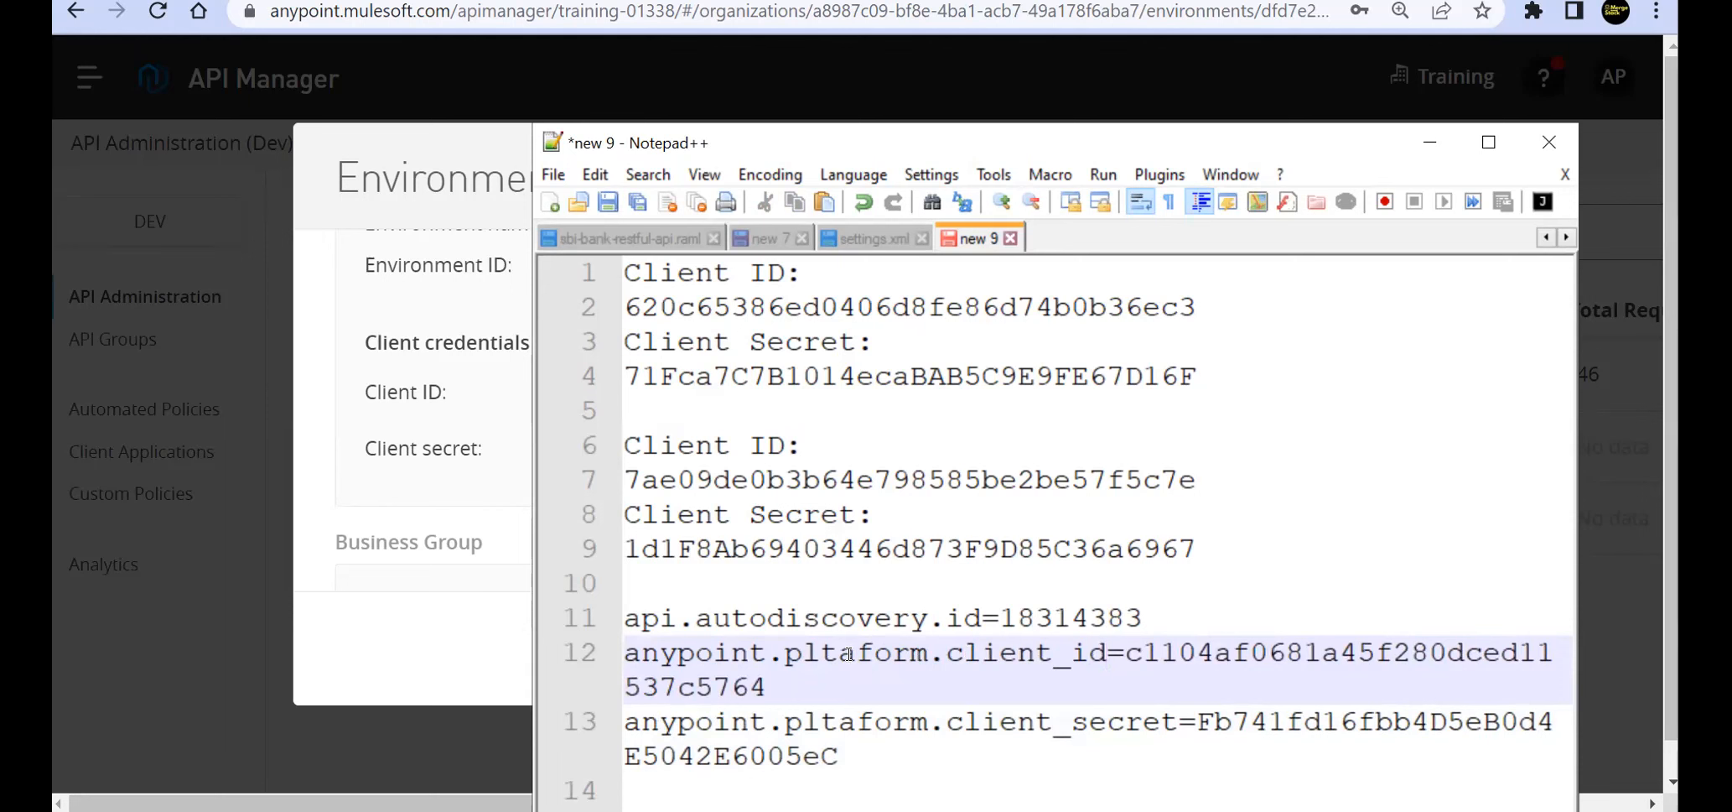
Correct the misspelled "pltaform" to "platform" in both the client_id and client_secret property keys.
key(BackSpace)
key(BackSpace)
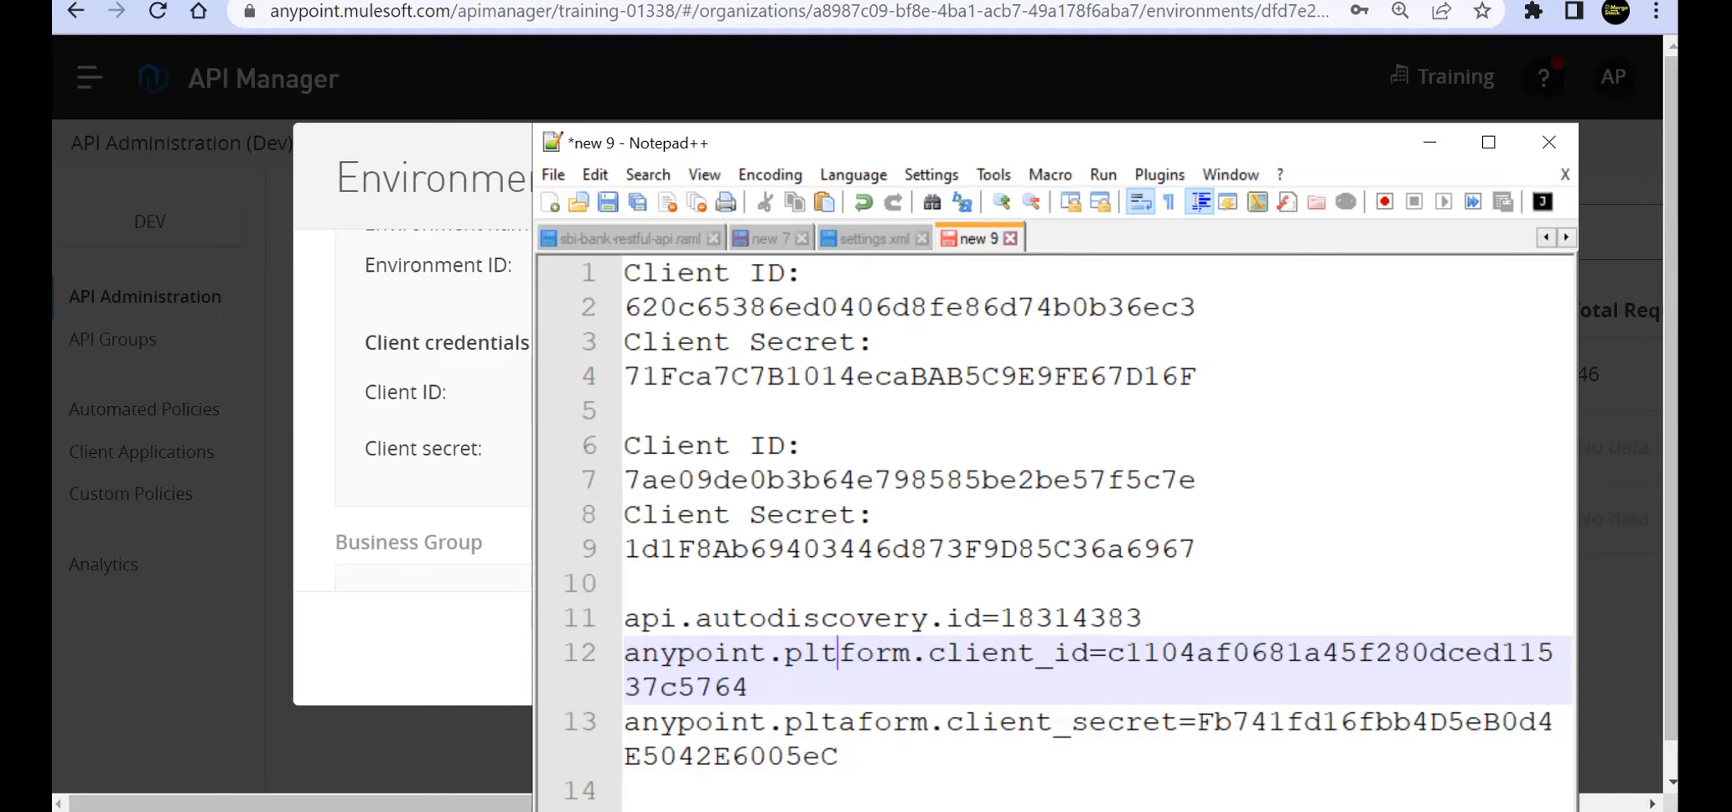
text(at)
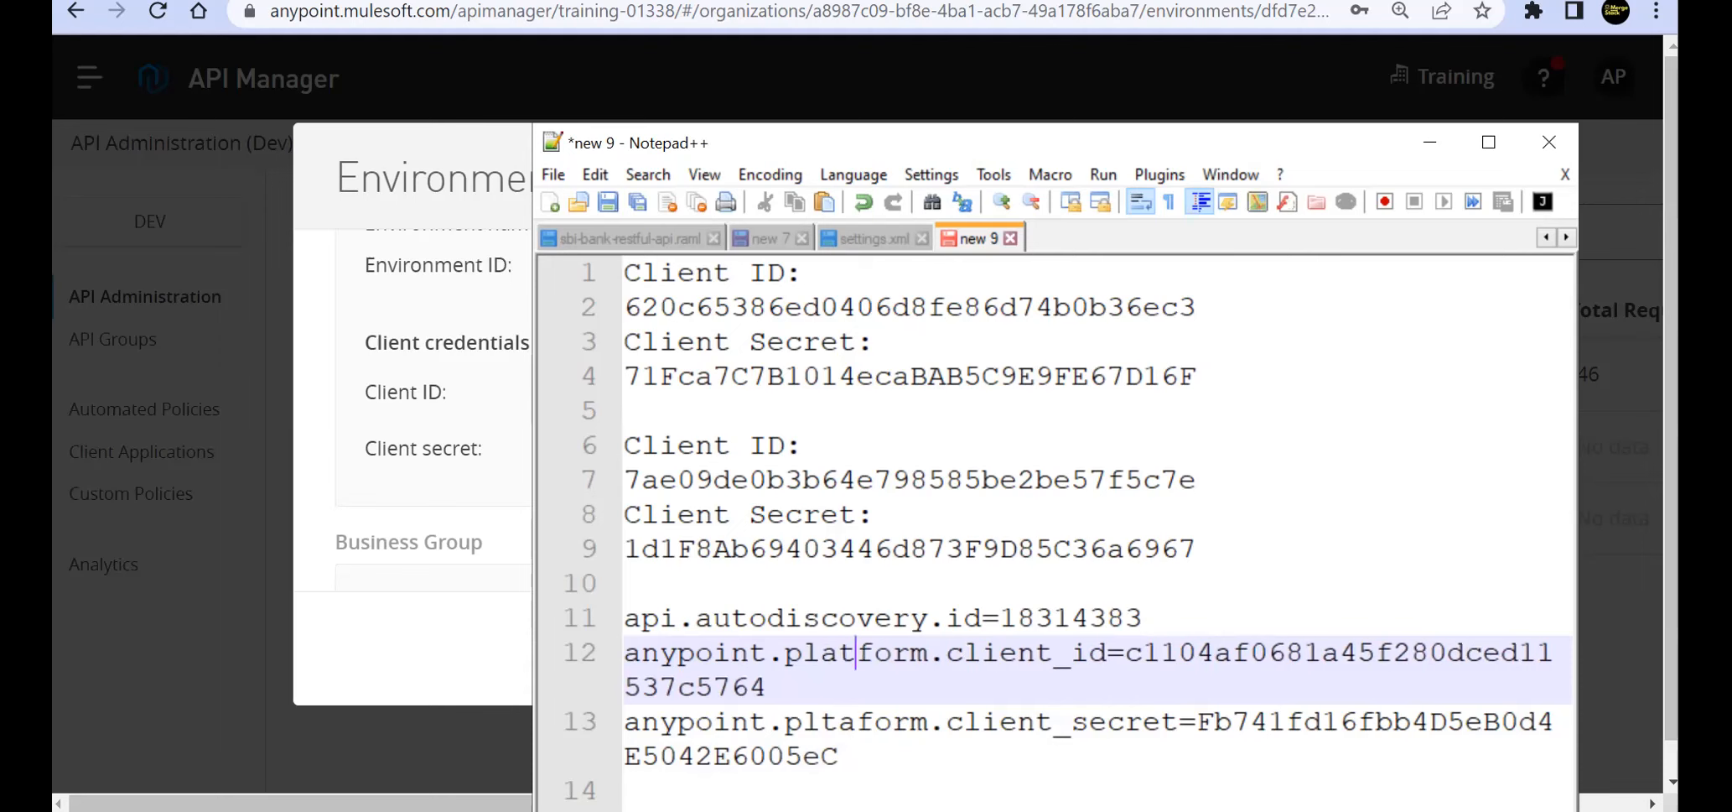
click(835, 719)
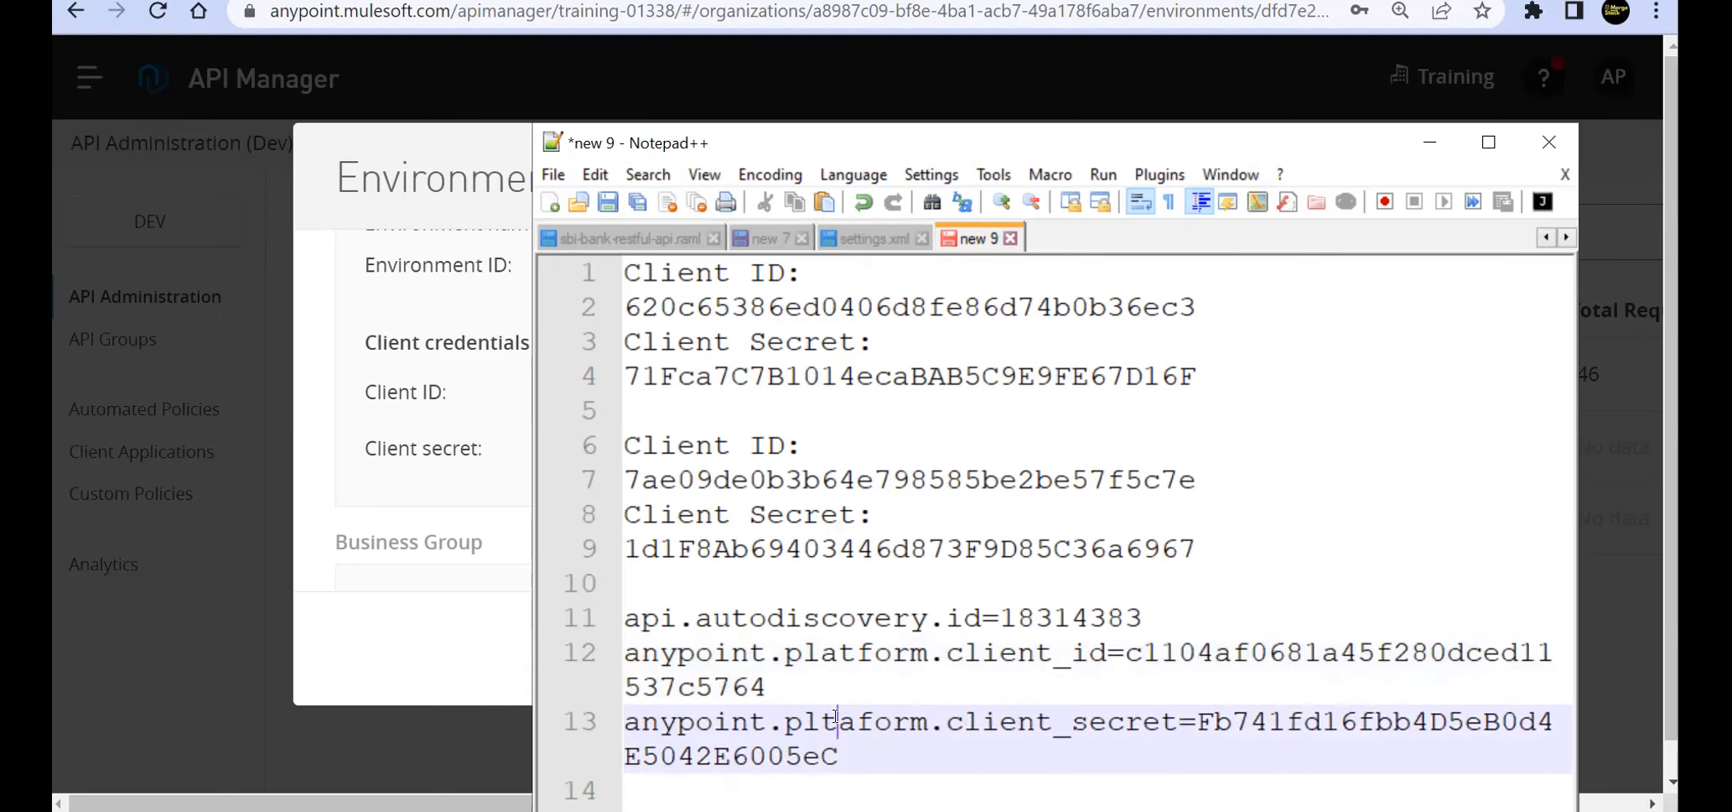
key(BackSpace)
key(Right)
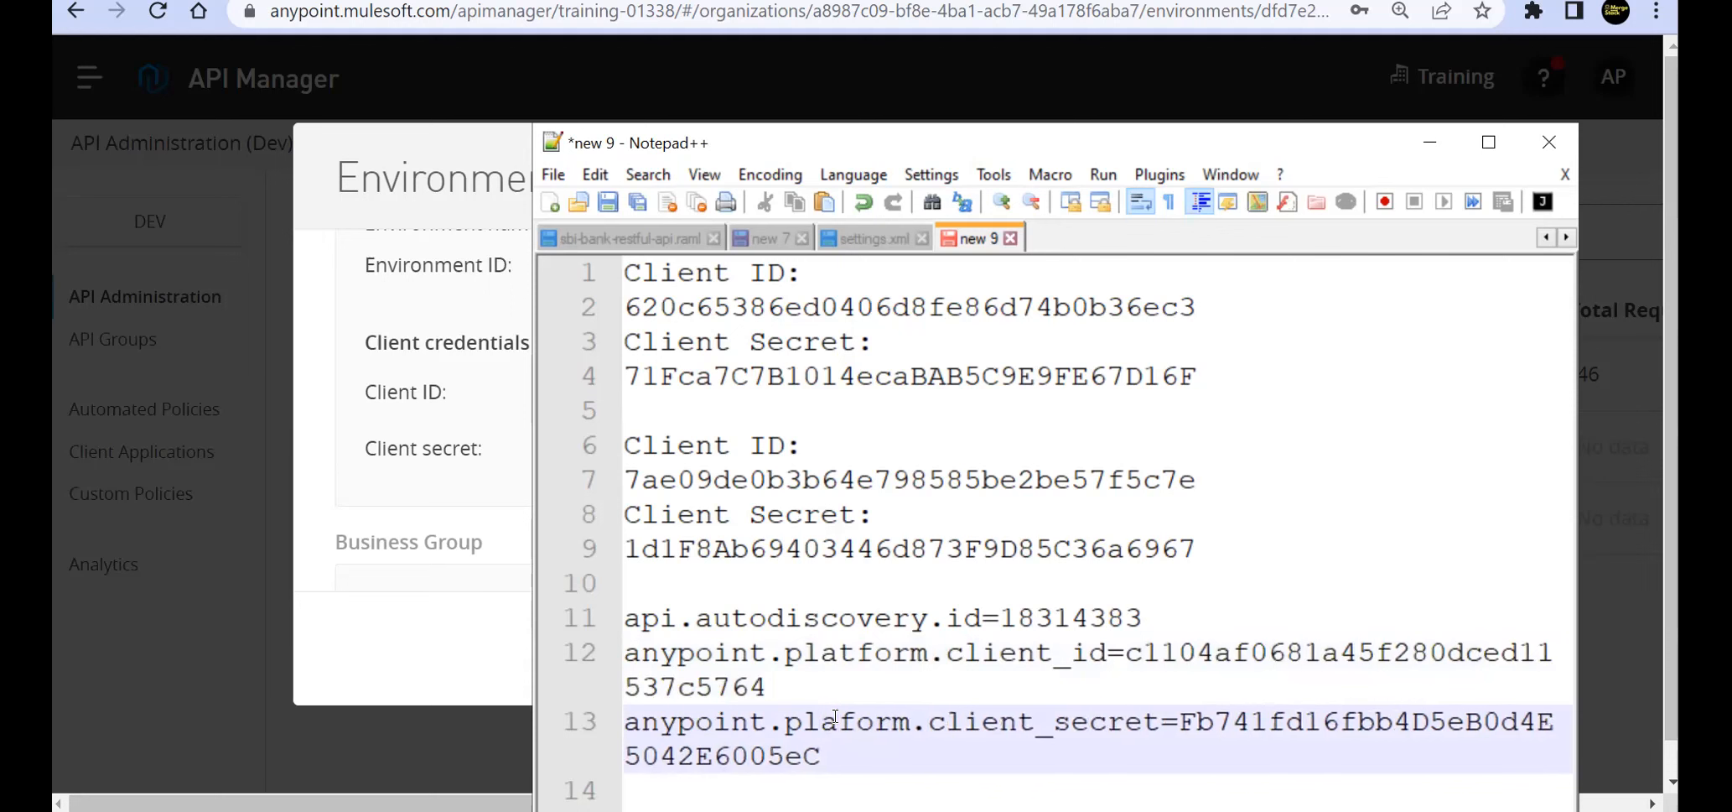
text(t)
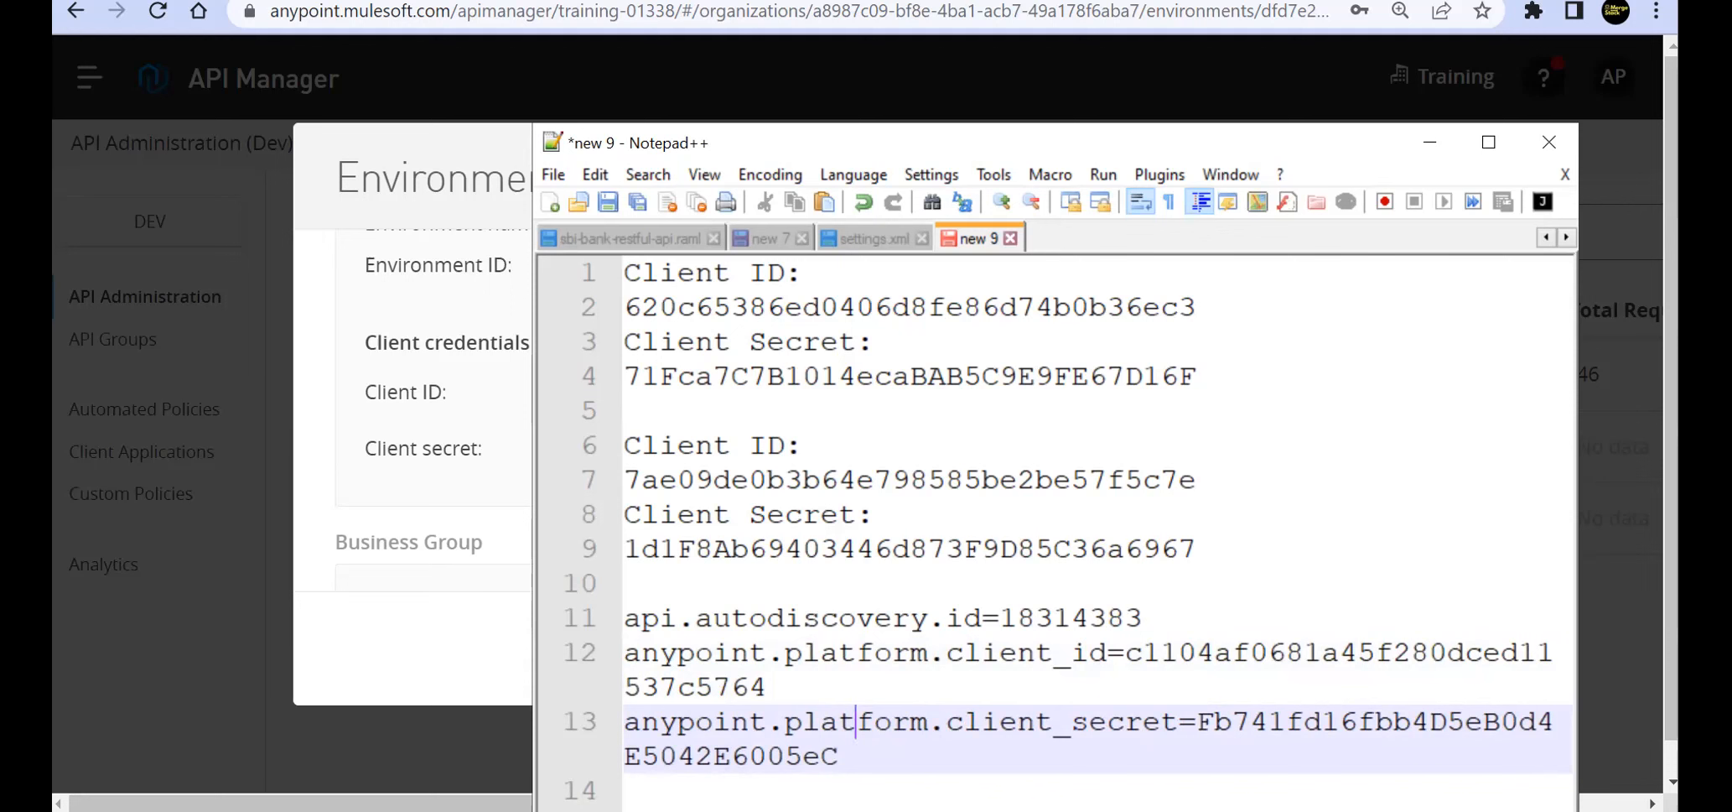
Copy the three property lines for the autodiscovery ID, client ID and client secret from the note.
drag(840, 755, 607, 622)
key(ctrl+c)
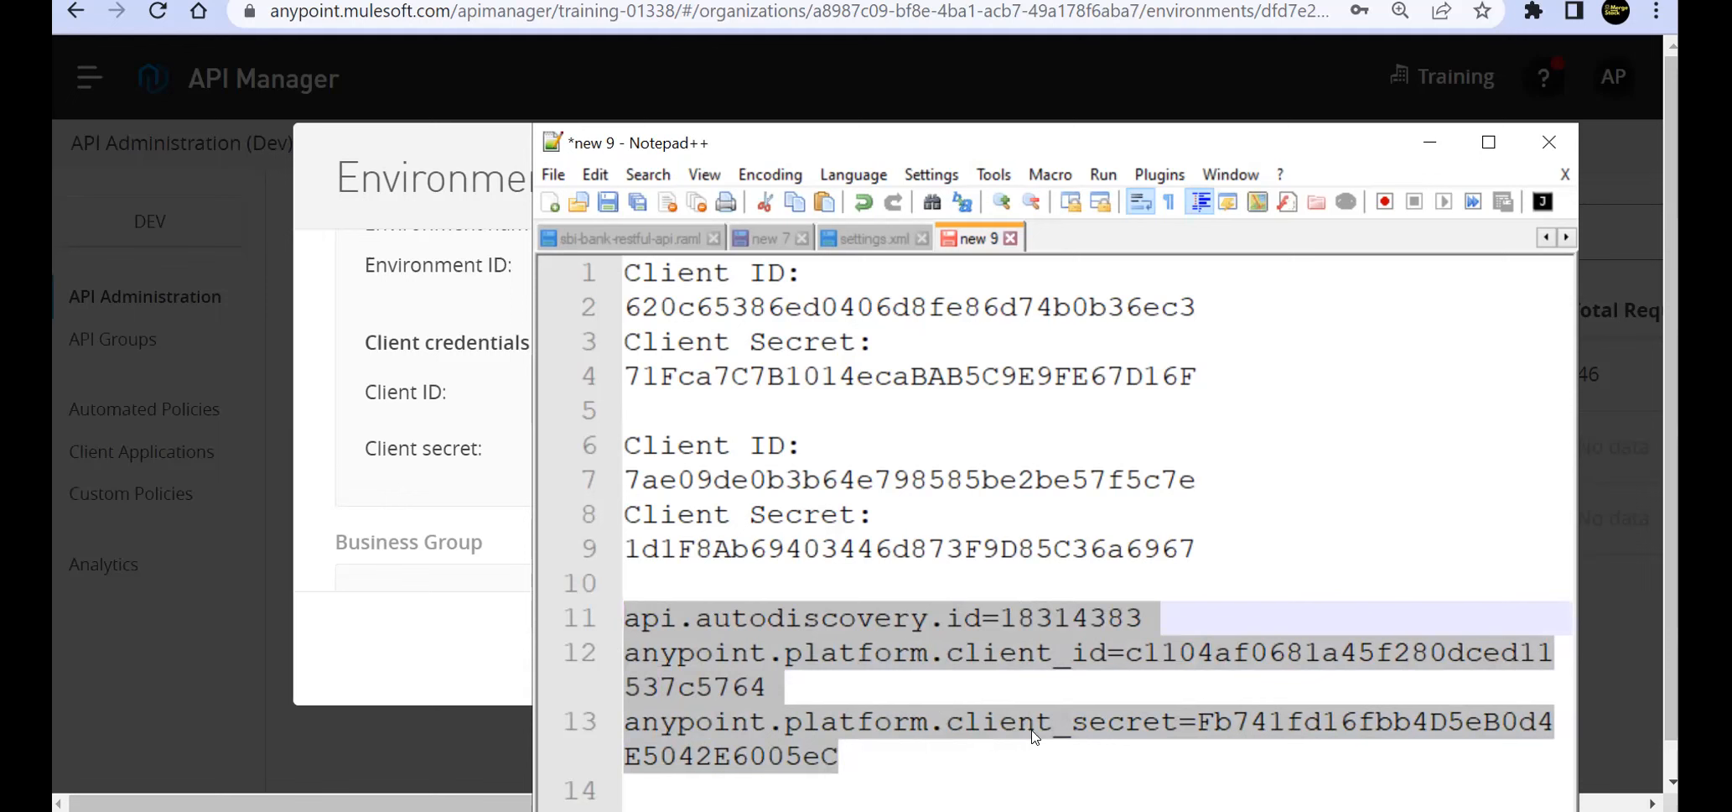
mouse_move(774, 698)
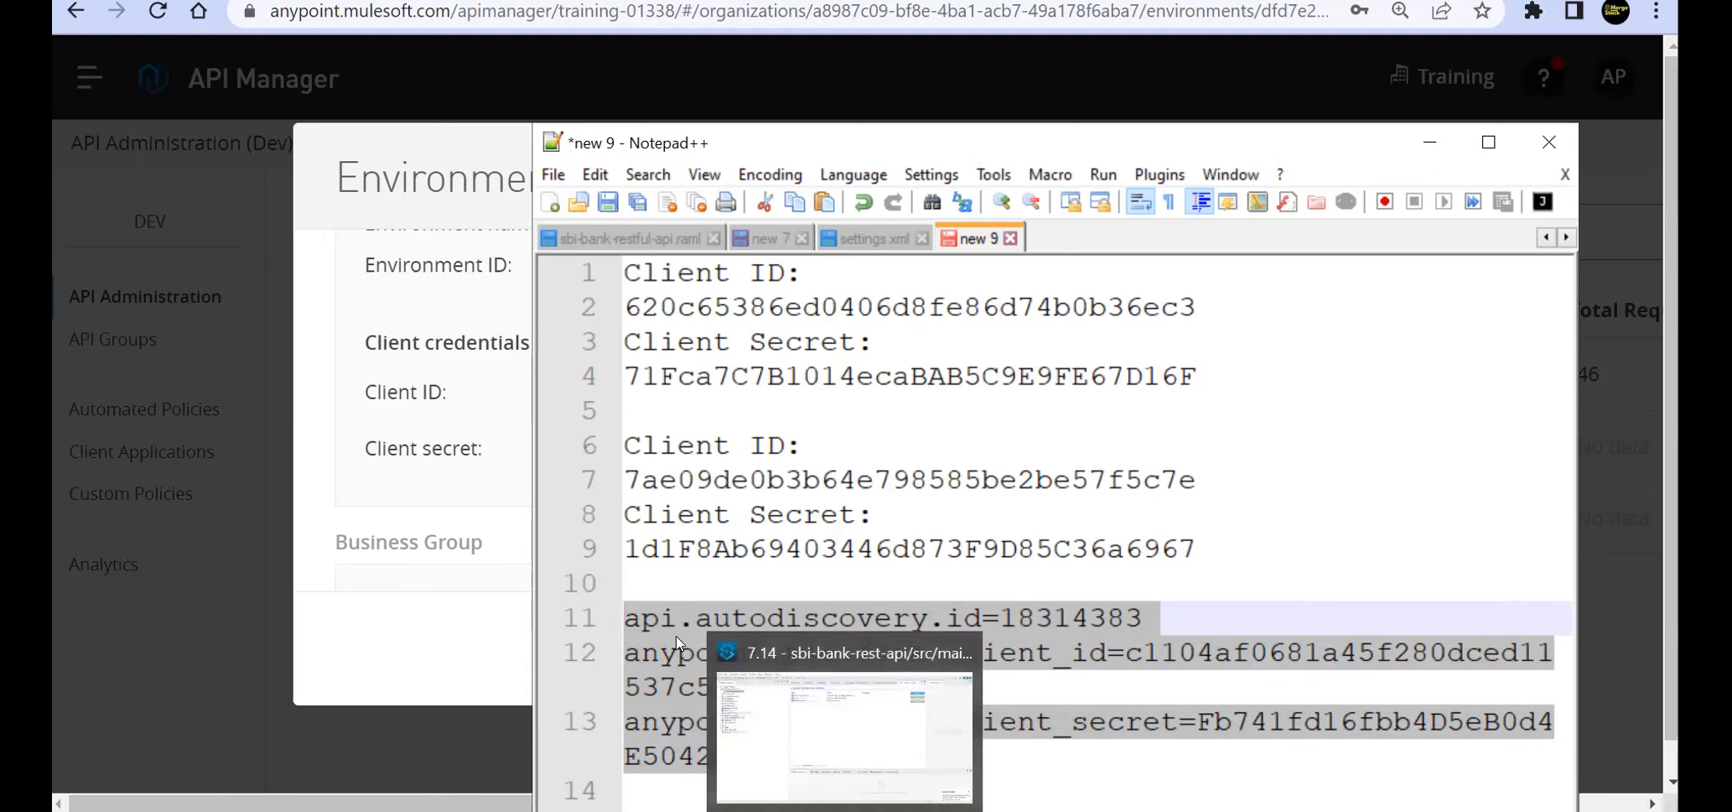
right_click(668, 632)
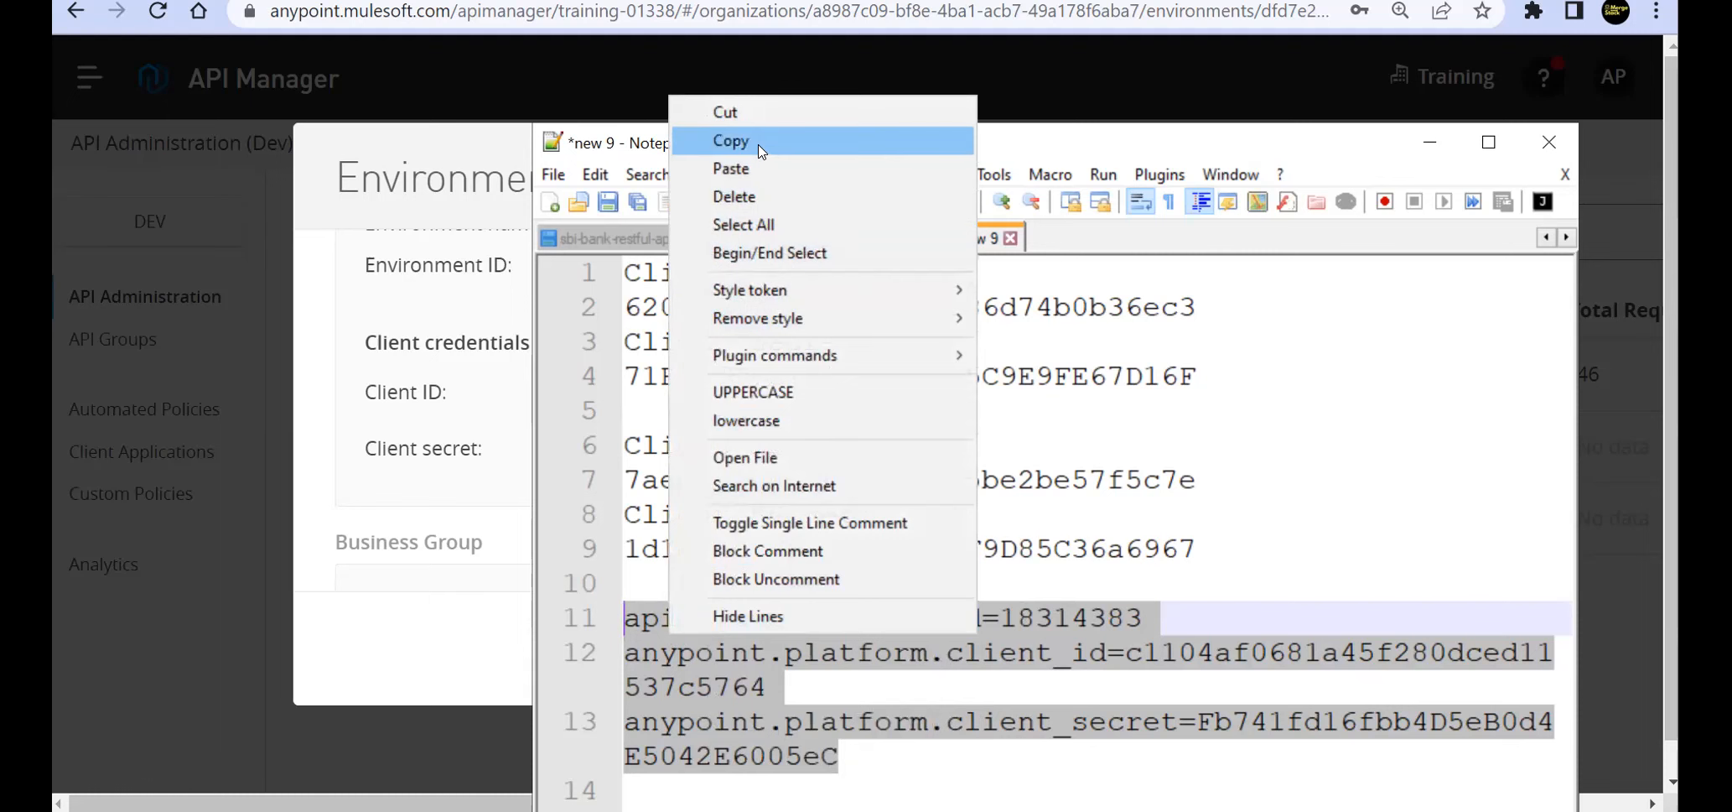
click(731, 140)
Switch to Anypoint Studio and open the CloudHub deployment form for the sbi-bank-rest-api project.
click(880, 810)
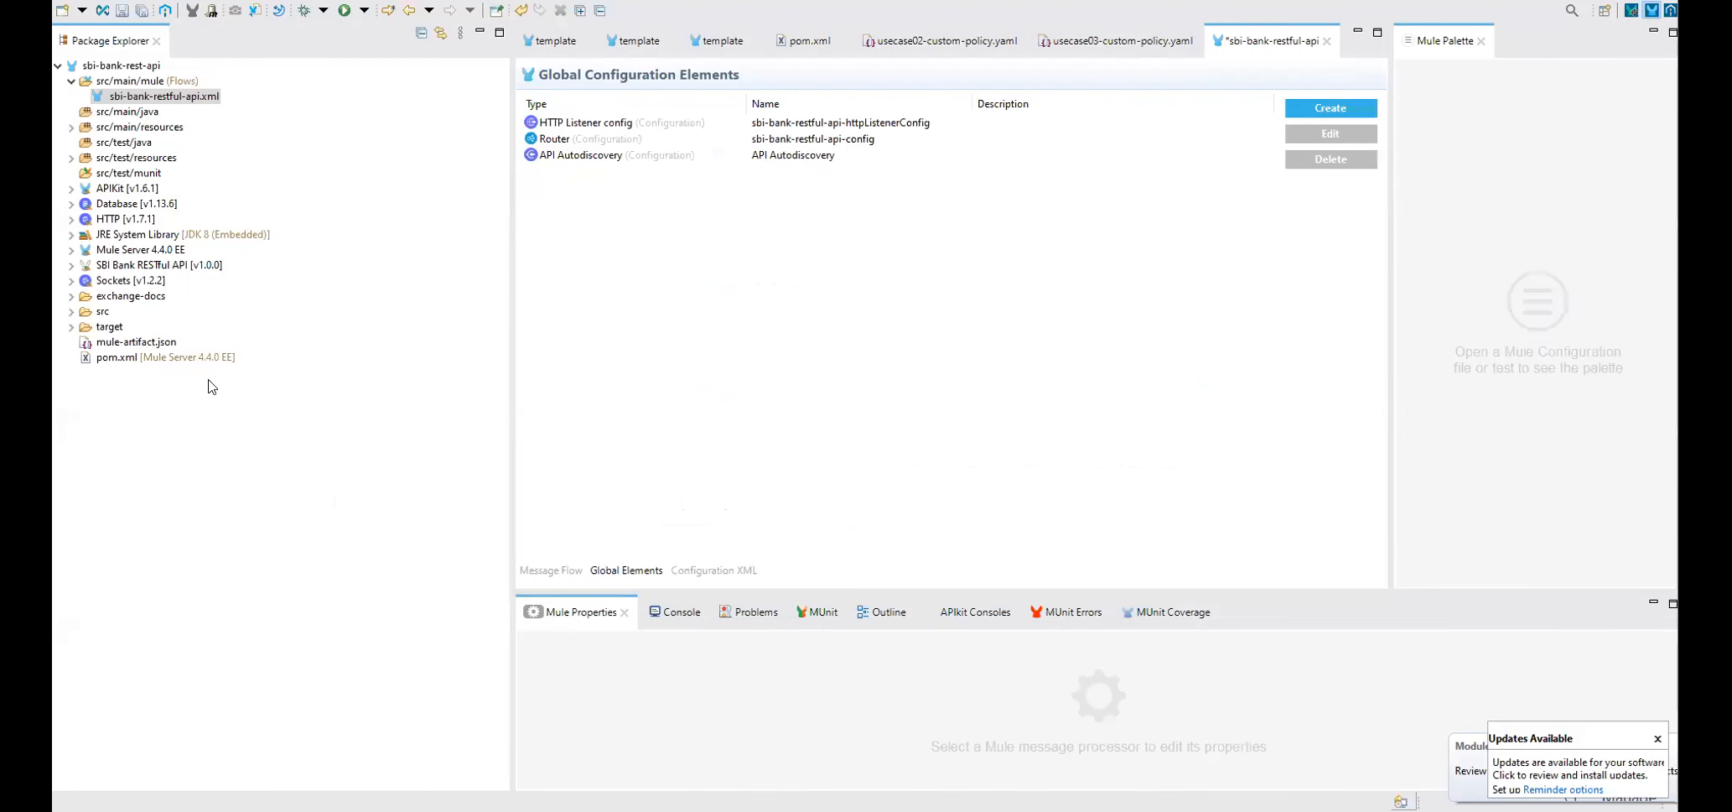
click(122, 67)
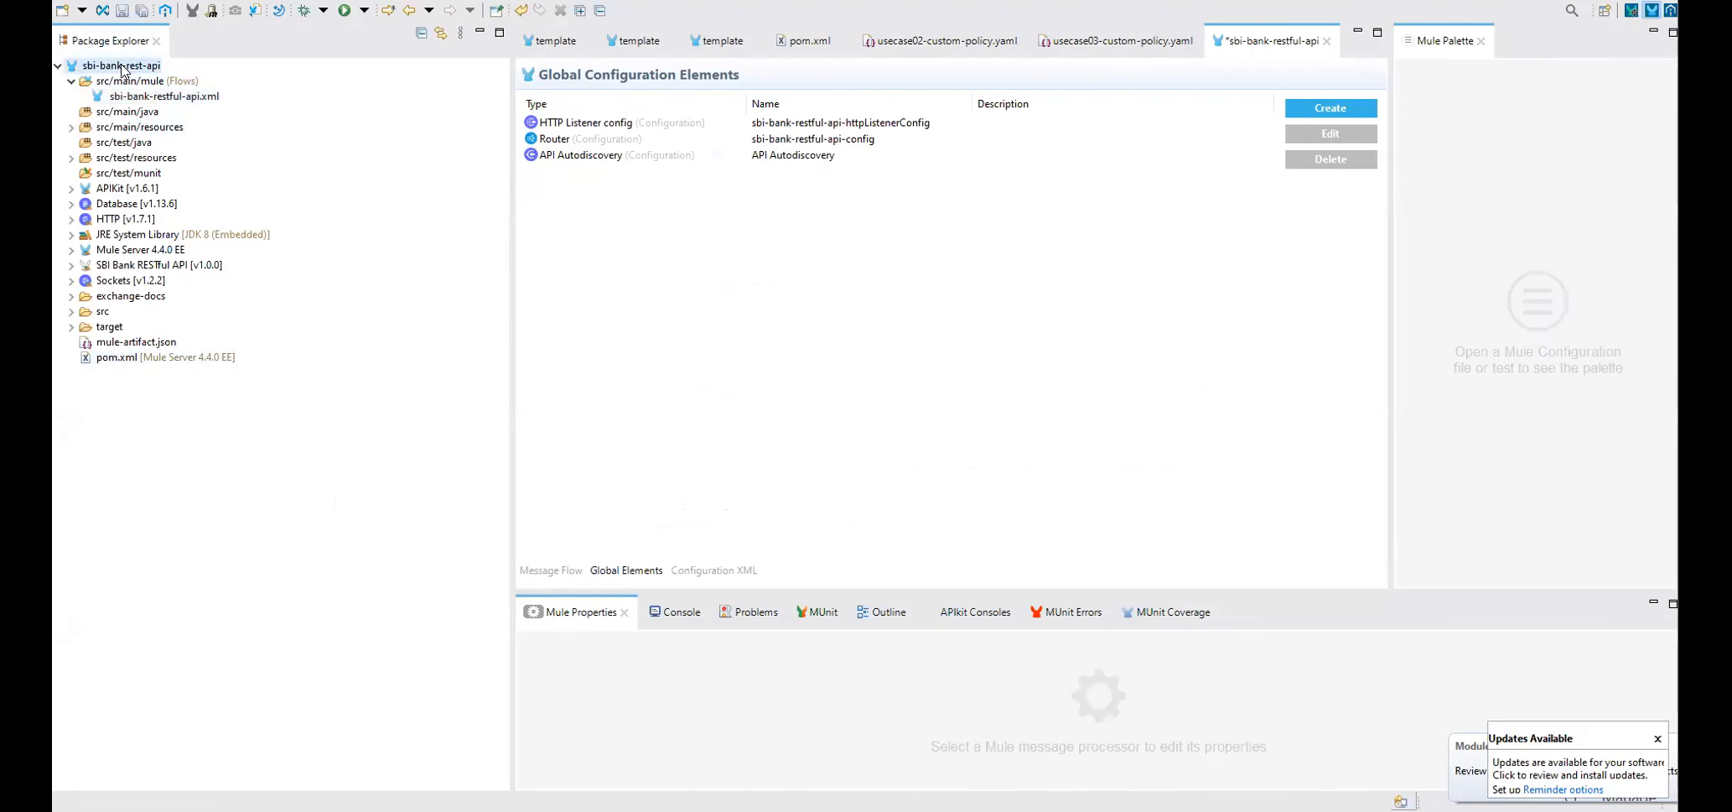
right_click(123, 67)
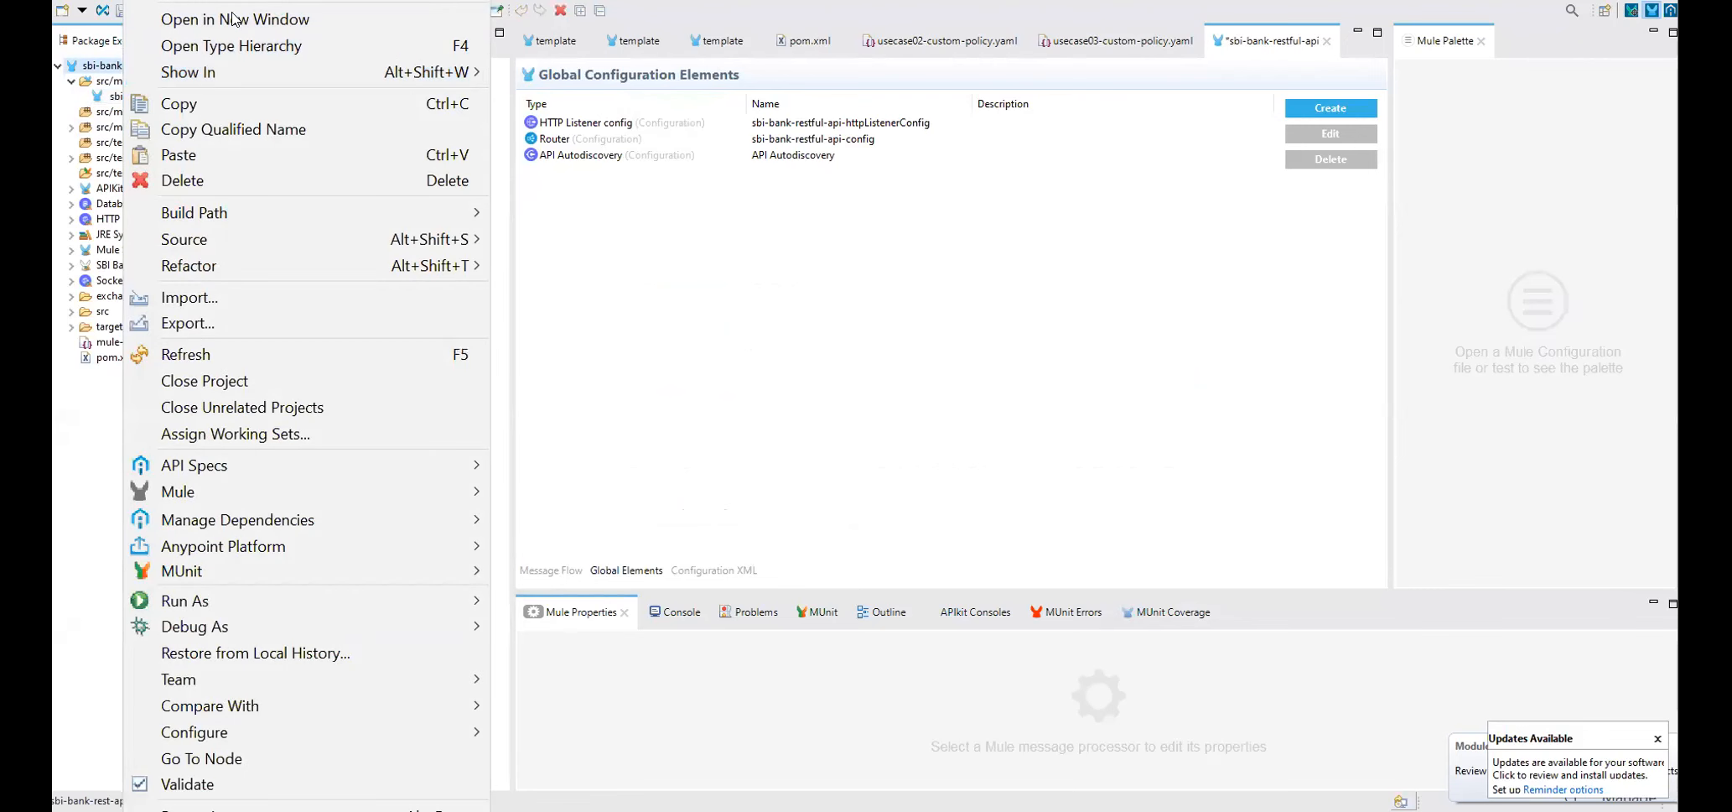
mouse_move(295, 553)
click(618, 603)
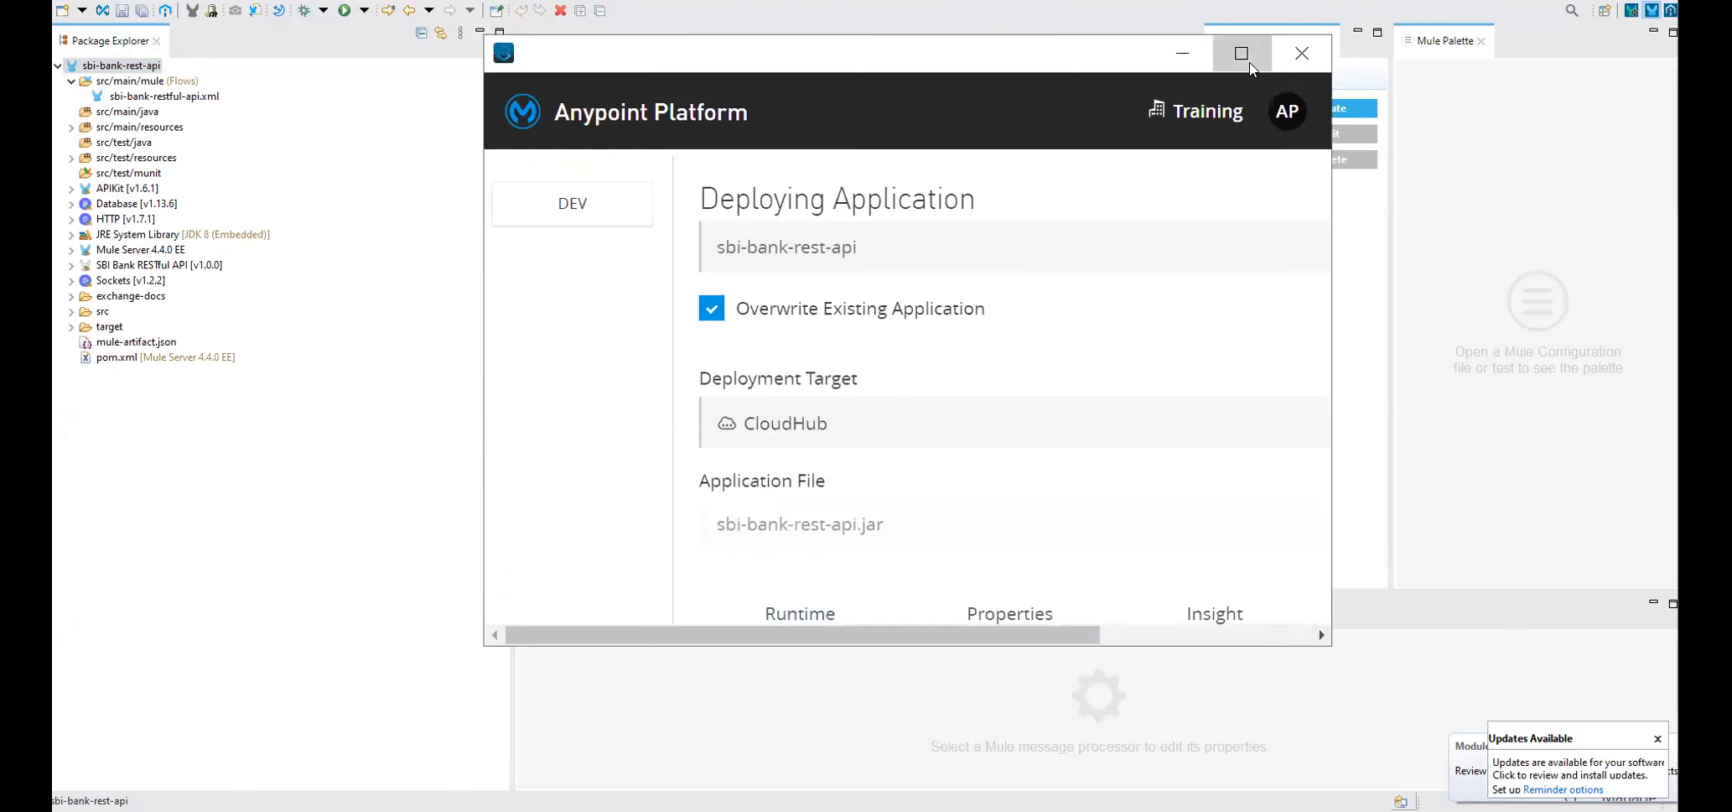
Maximize the deployment window and set the application name to sbi-bank-rest-api-Basic.
click(1248, 62)
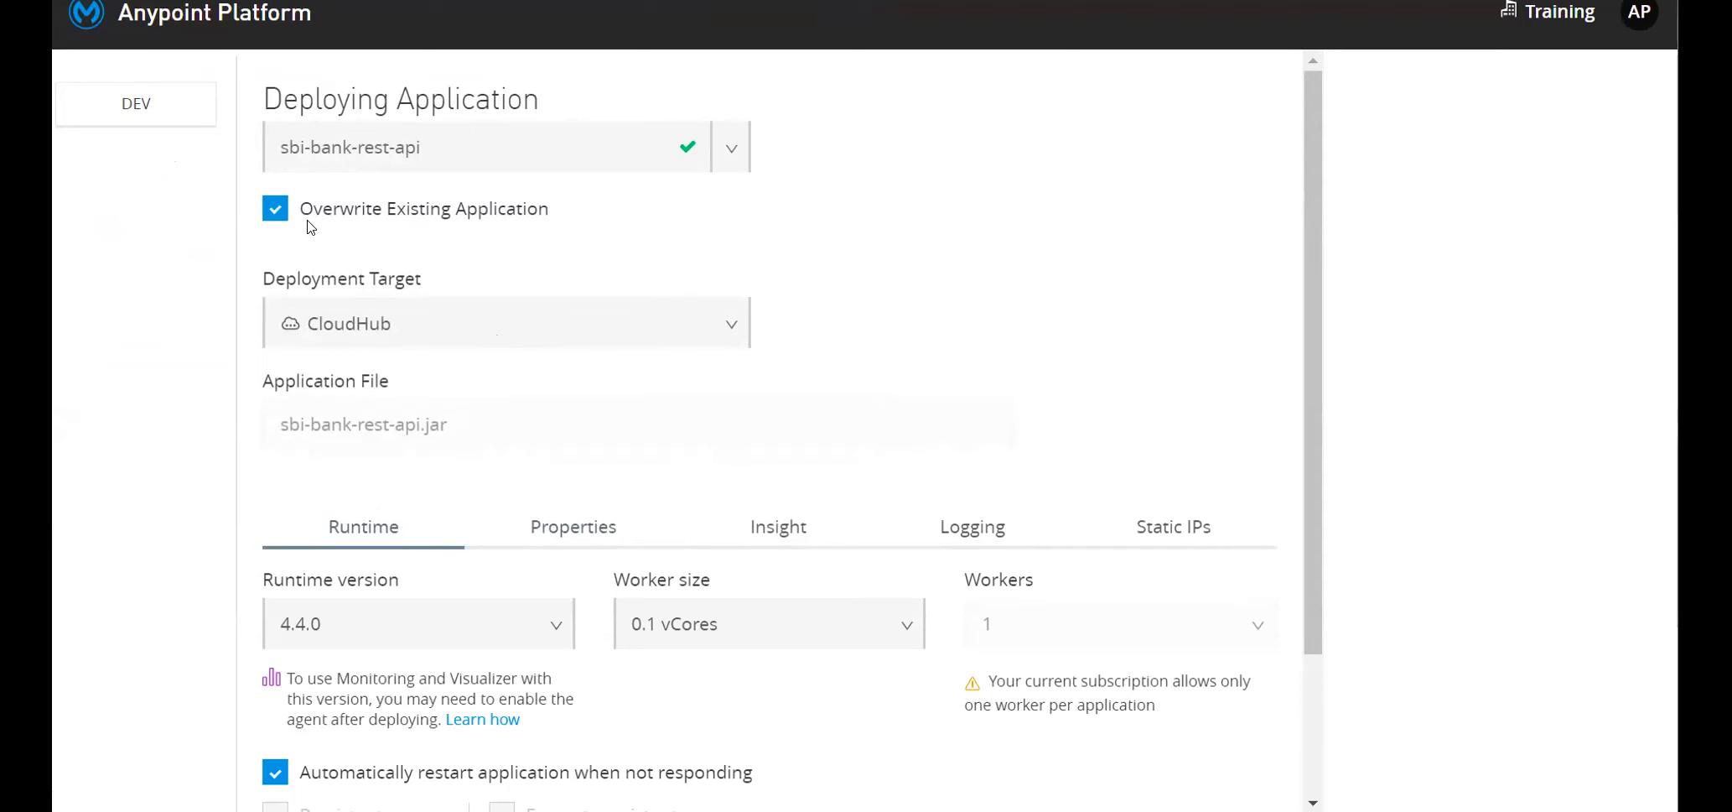
click(502, 153)
text(-Basic)
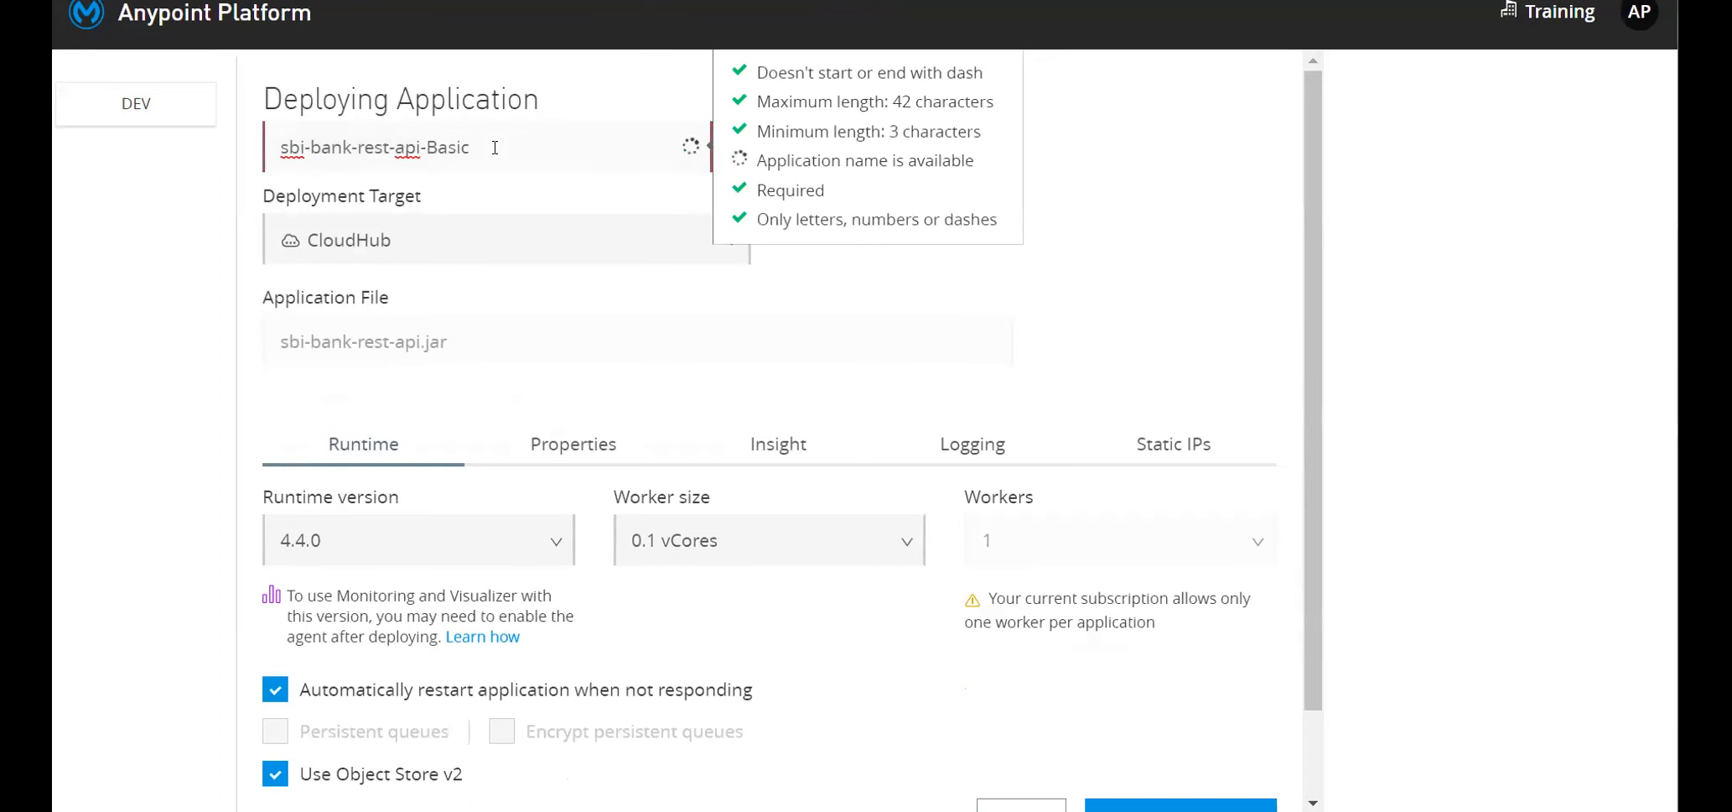
Complete the application name so it reads sbi-bank-rest-api-basic-endpoint, with a lowercase b in basic.
text(-endpoint)
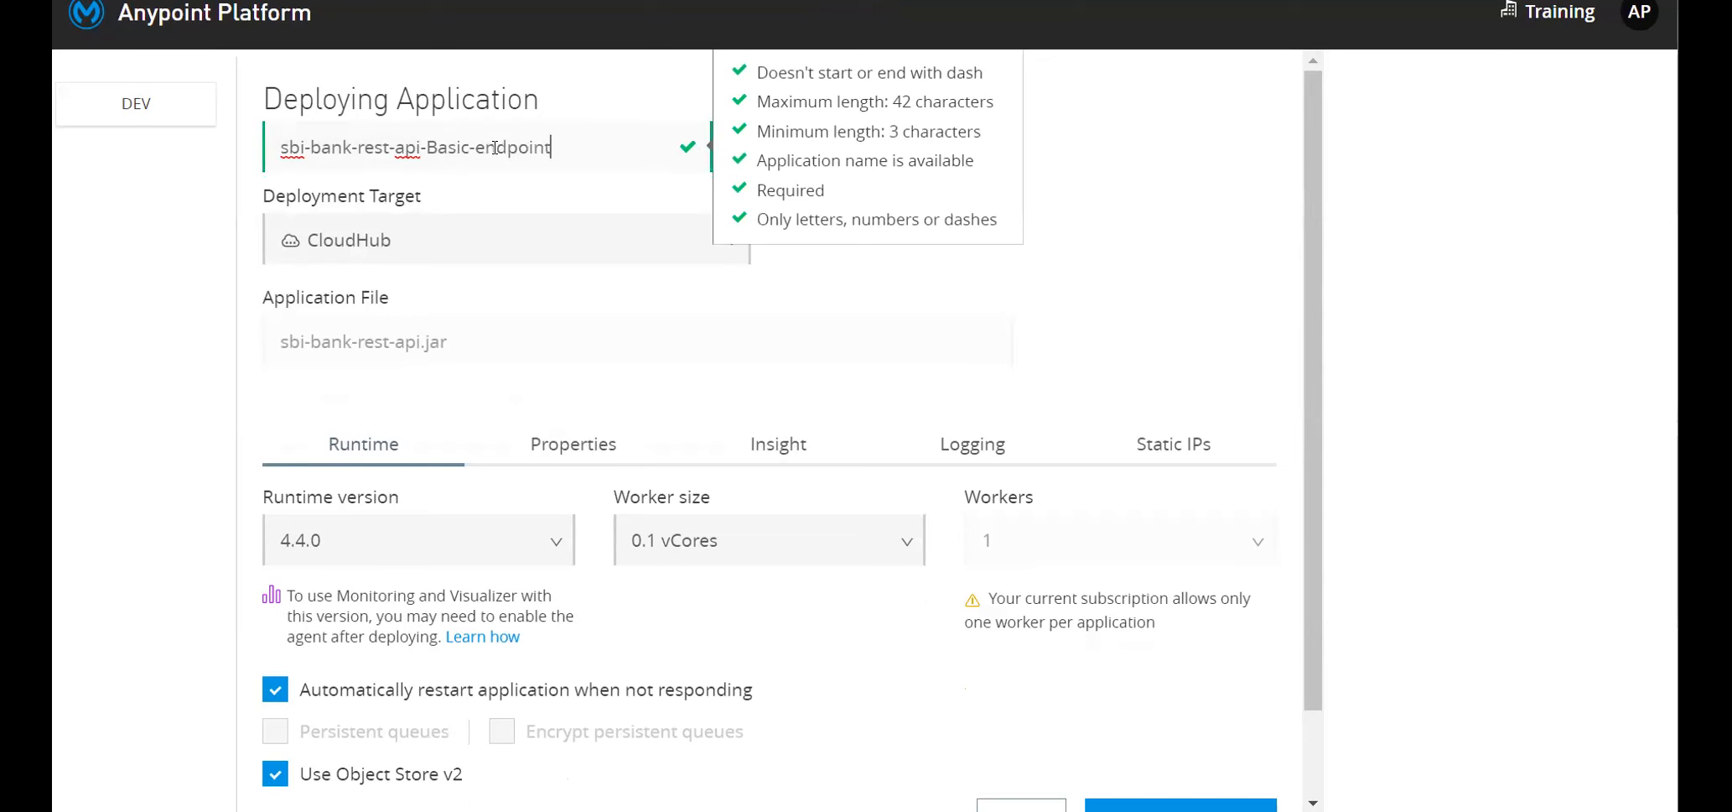
click(438, 155)
key(BackSpace)
text(b)
Paste the copied autodiscovery ID, client ID and client secret properties as text into the deployment properties and show them as a table.
click(584, 450)
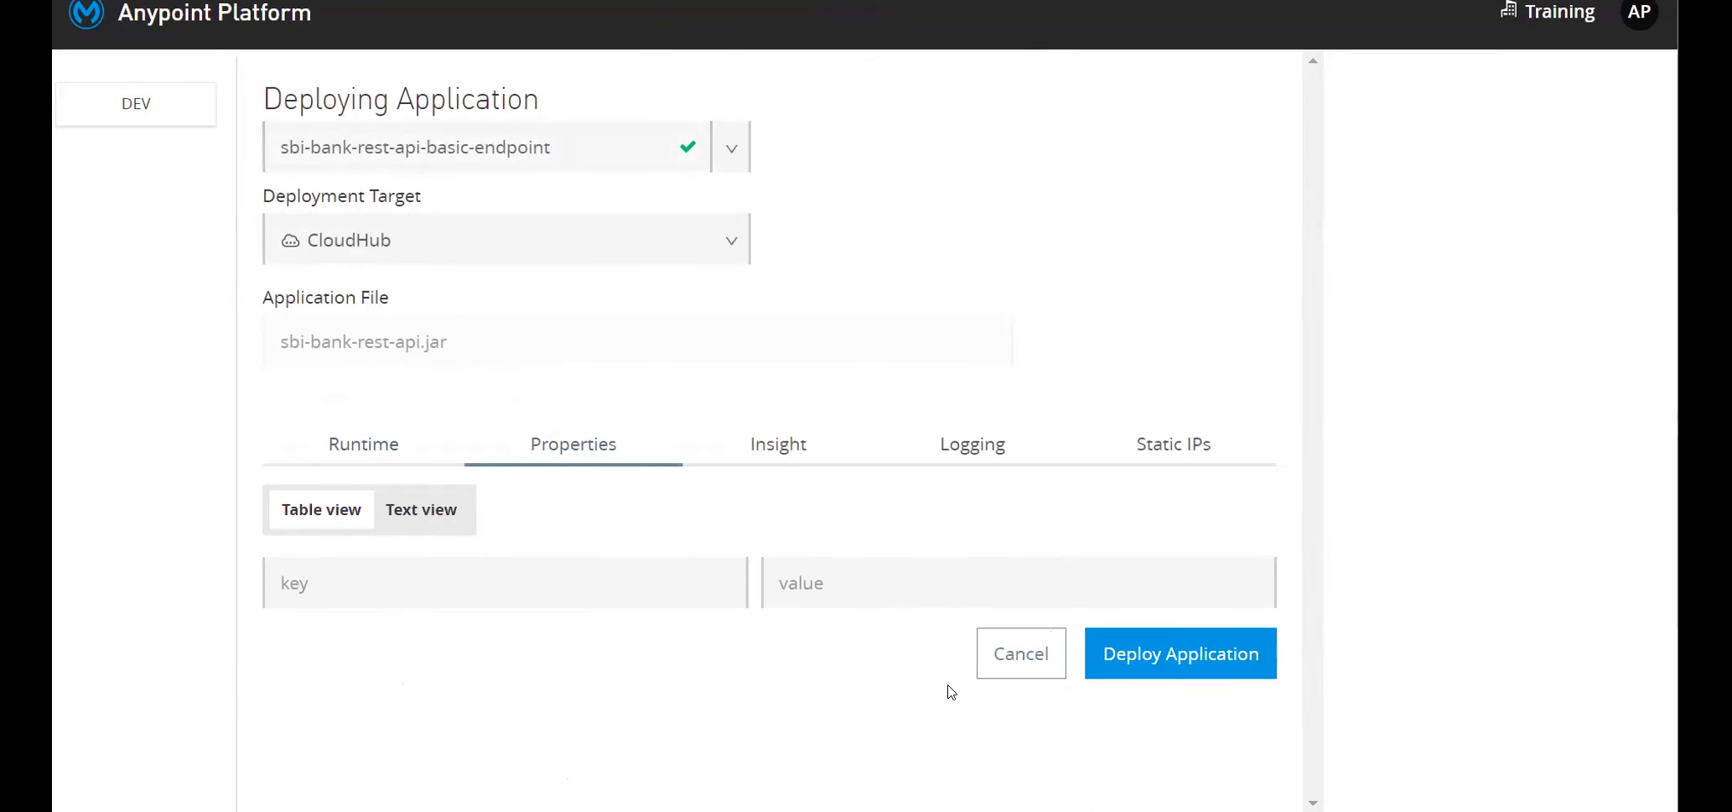
click(417, 509)
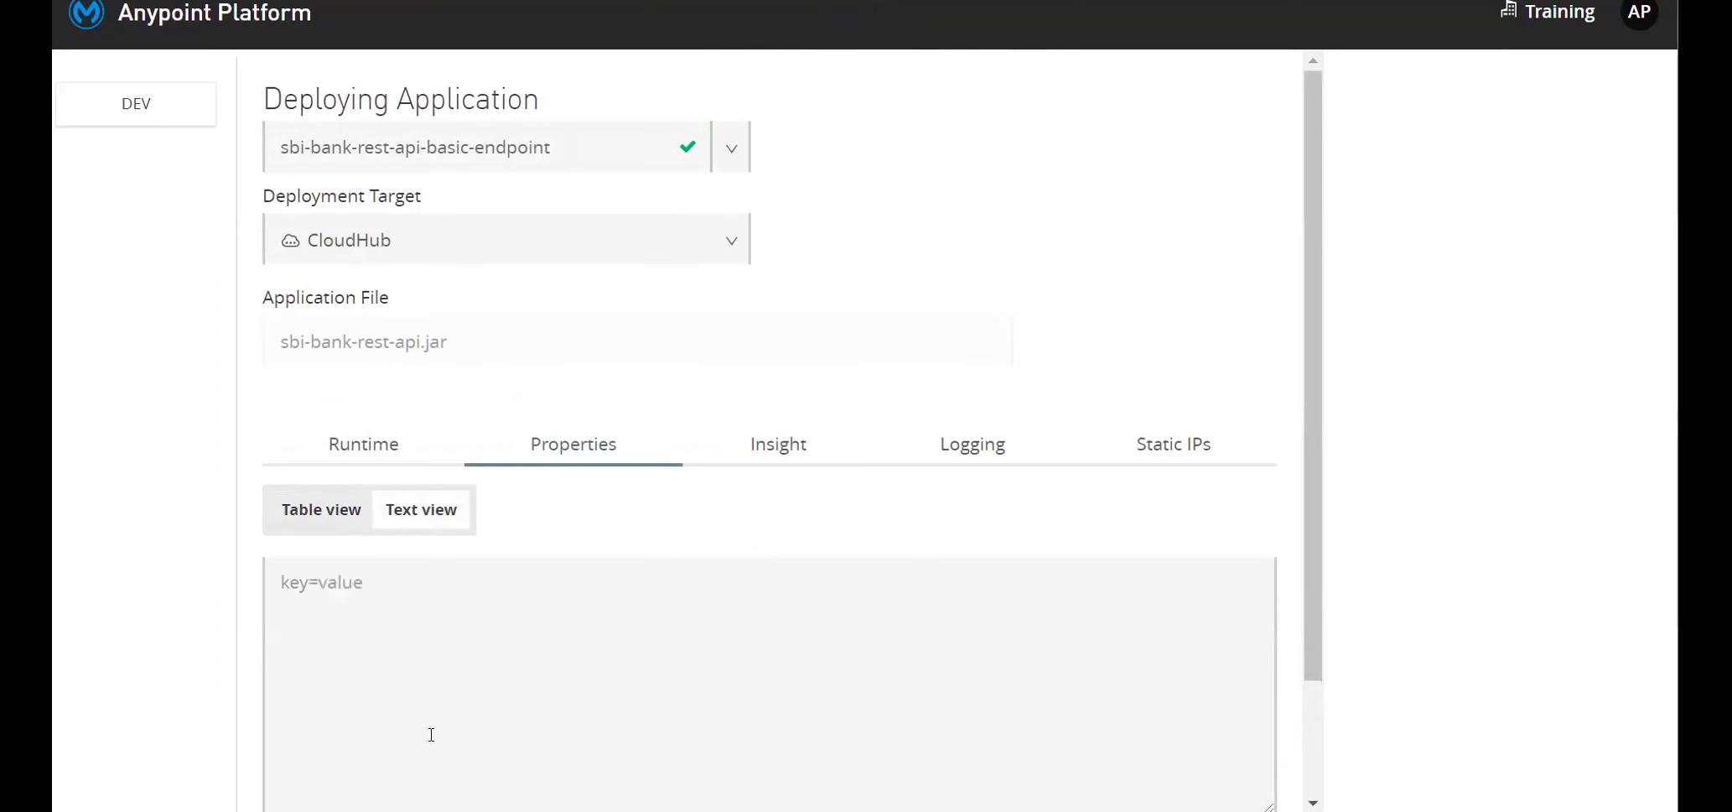
click(422, 635)
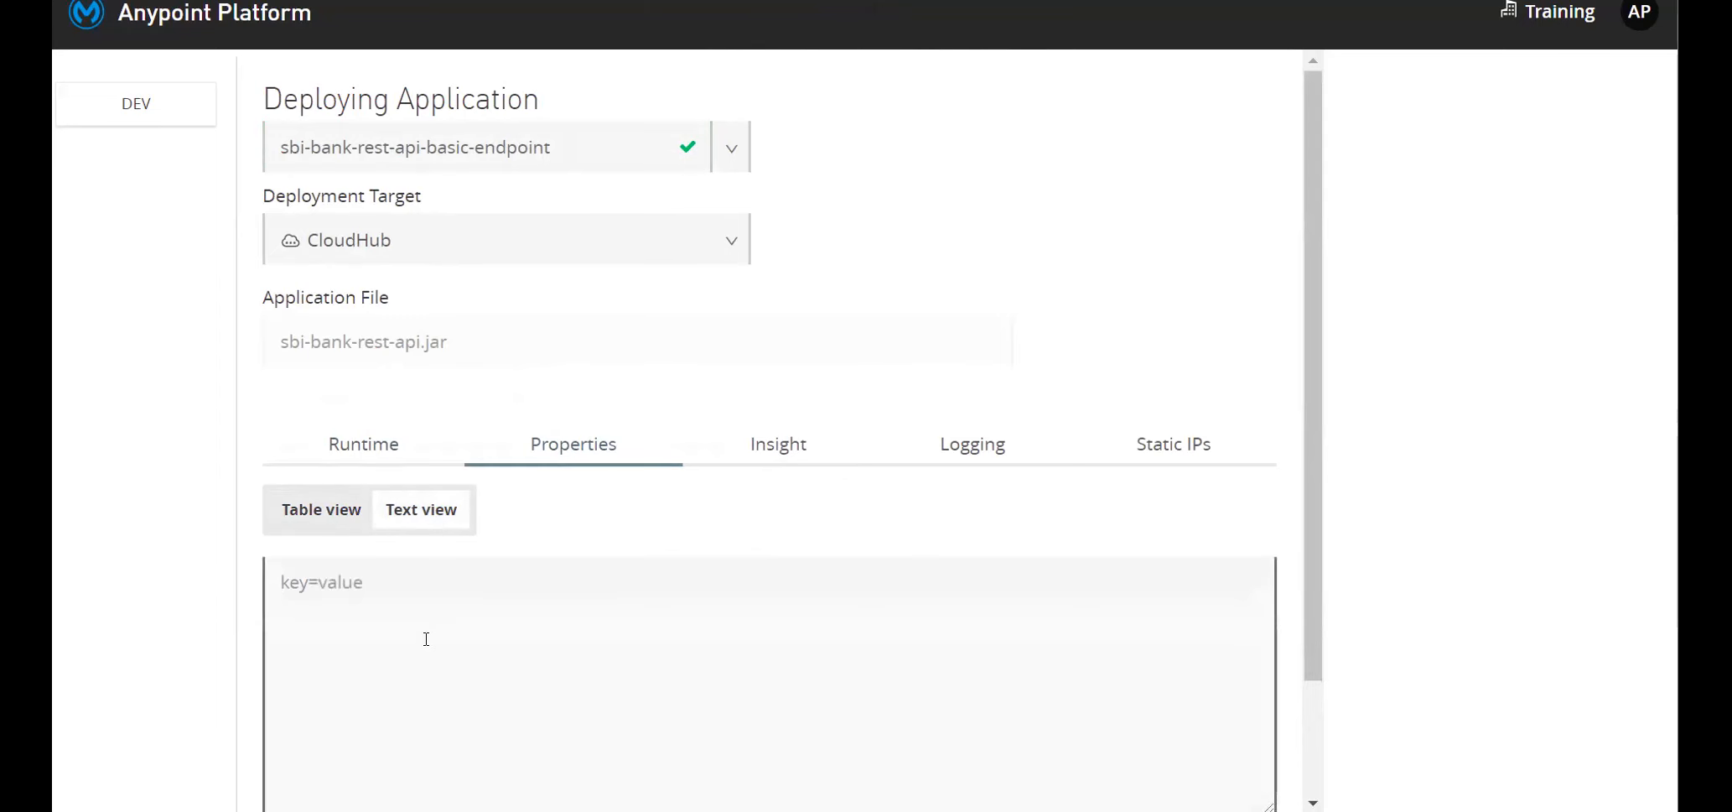
key(ctrl+v)
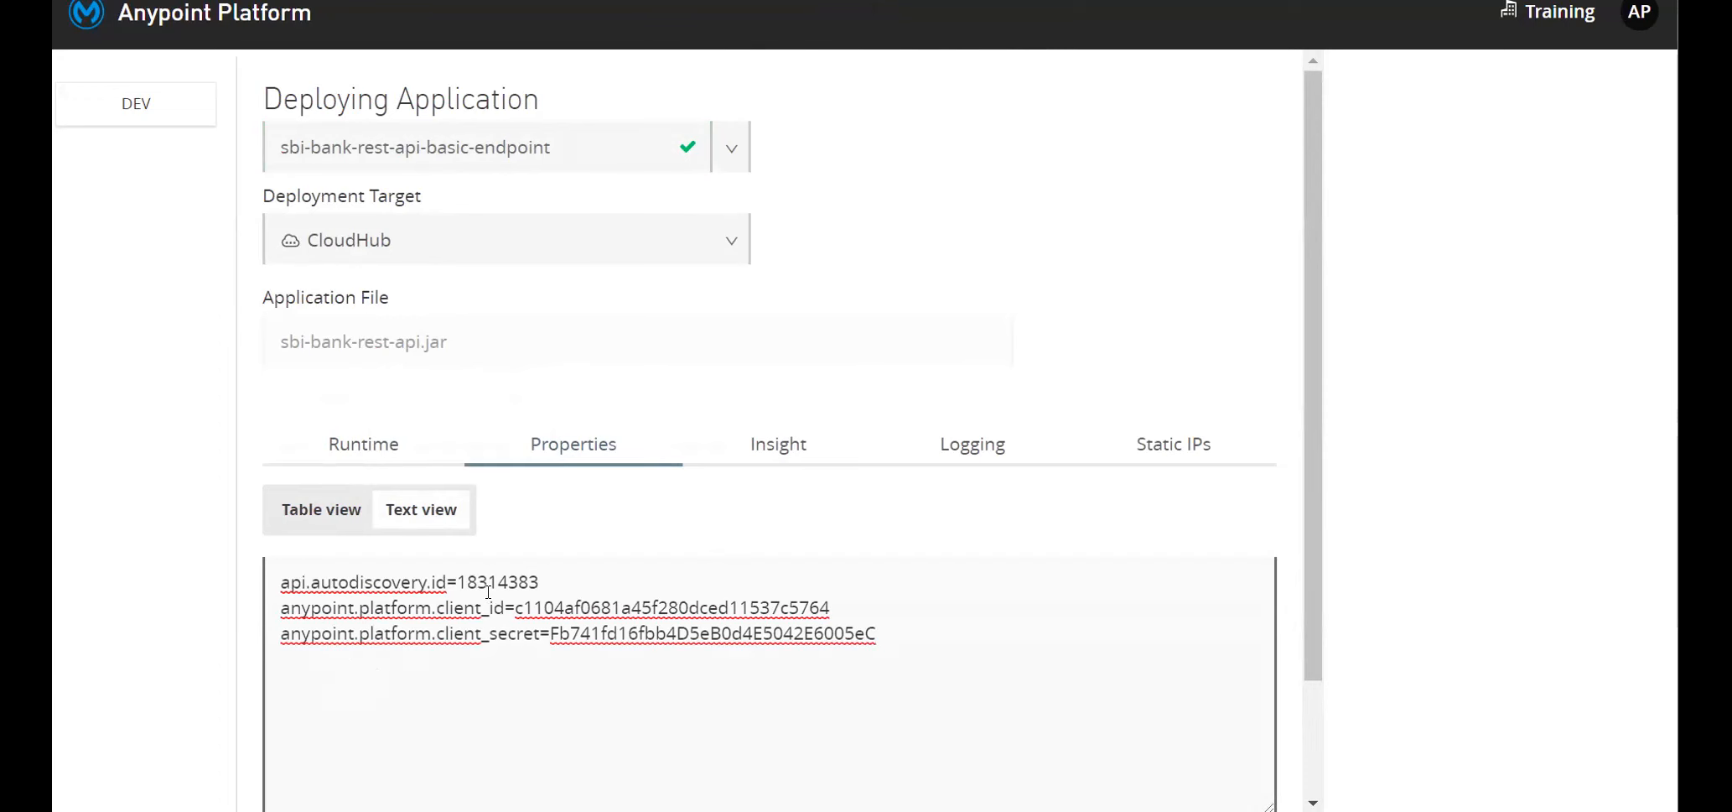
click(551, 587)
click(324, 515)
scroll(892, 629, down, 2)
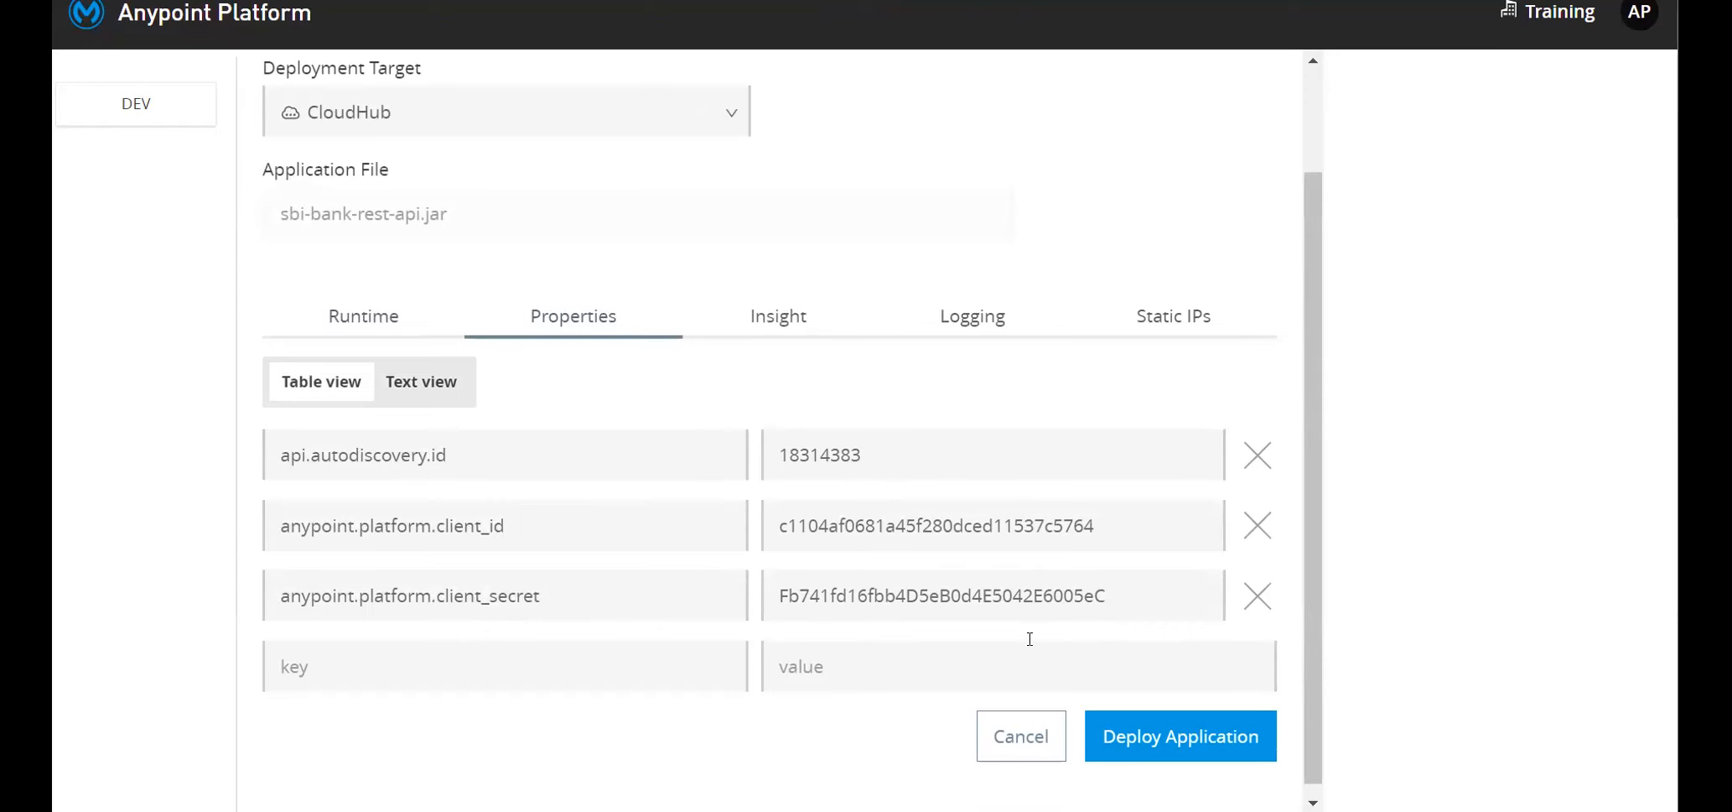
Check the autodiscovery ID, client ID and client secret values, and deploy the application to CloudHub.
scroll(665, 495, up, 2)
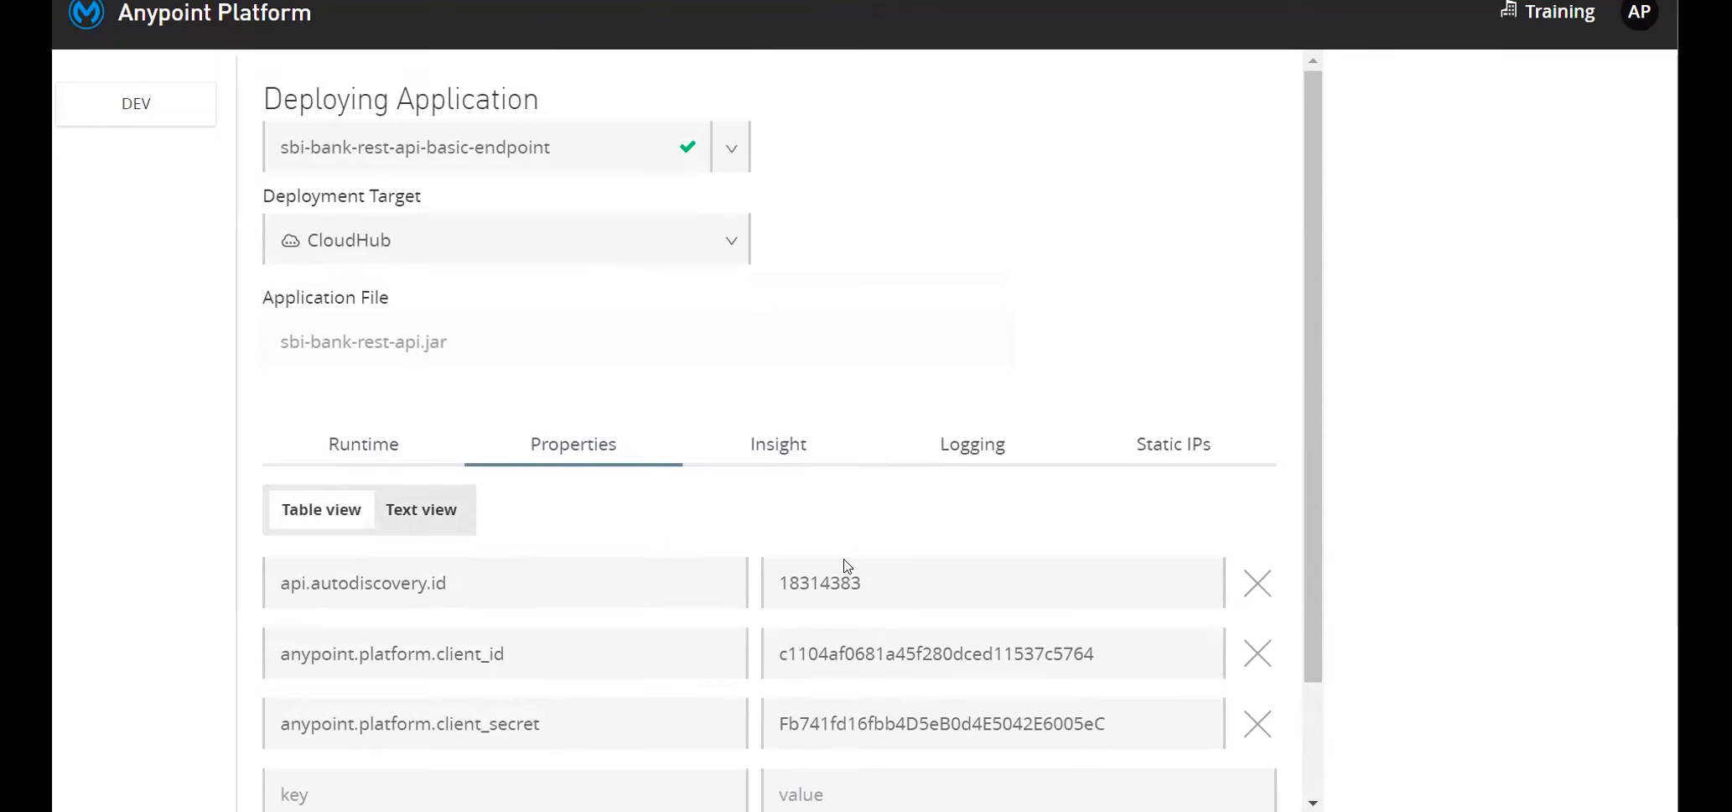
drag(863, 582, 776, 583)
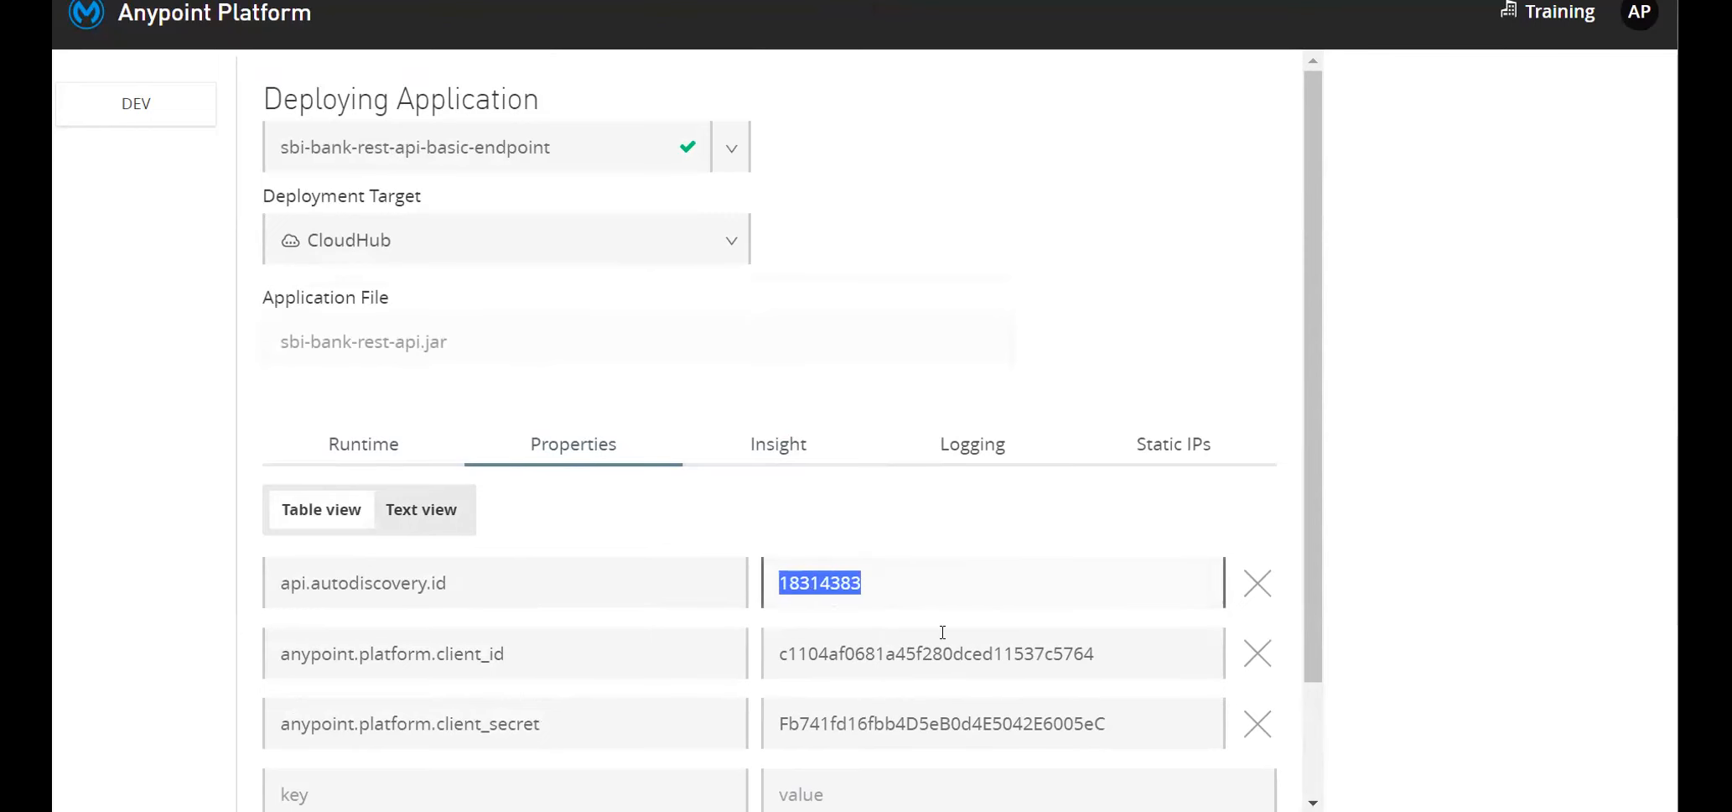
drag(1089, 655, 777, 654)
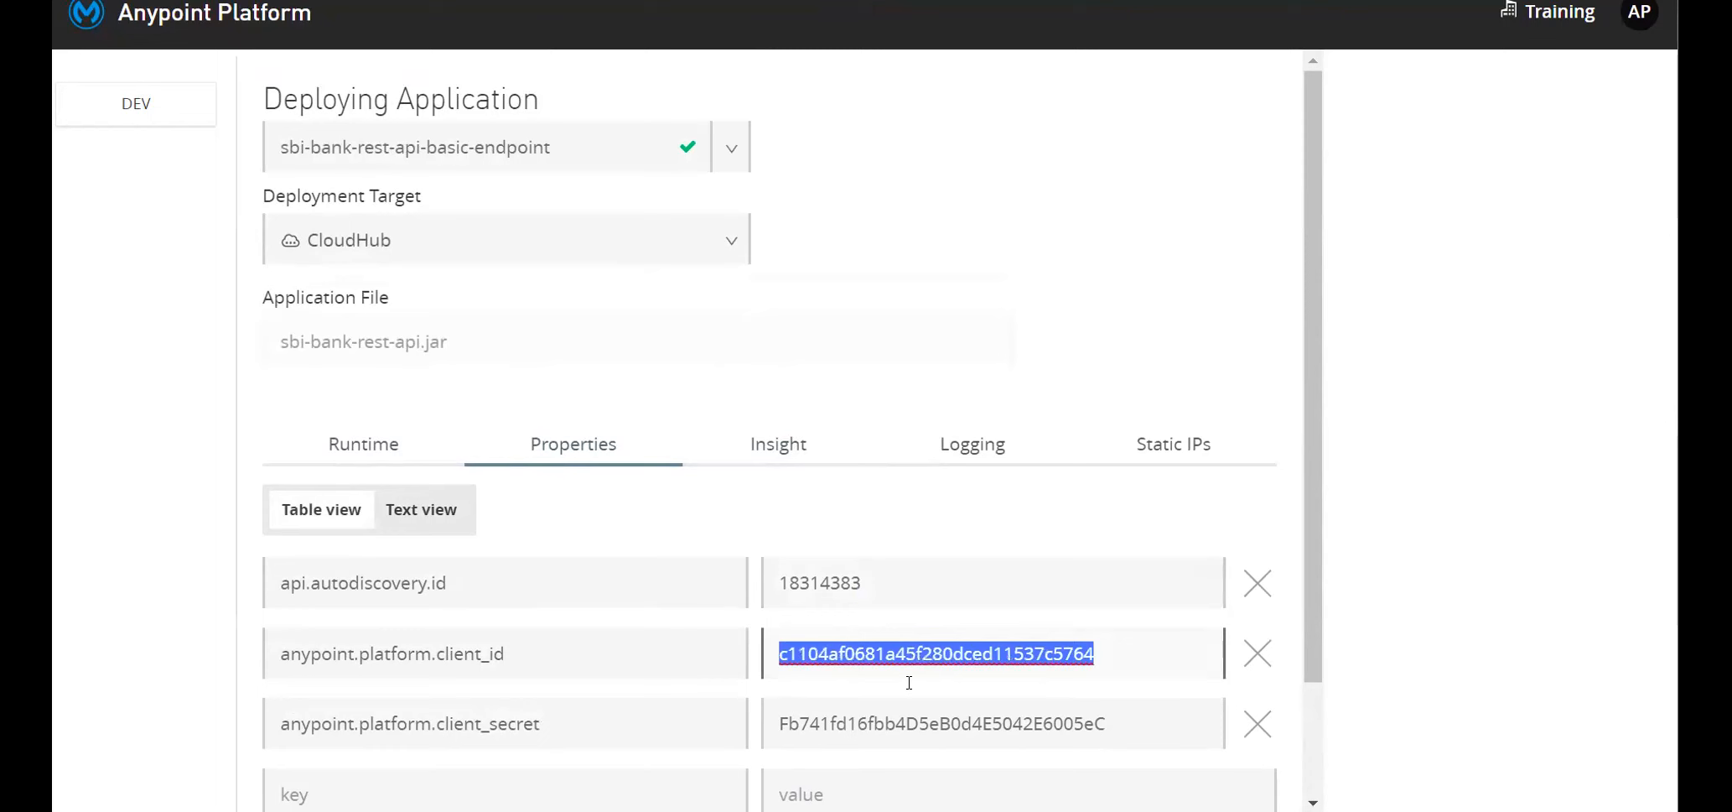
drag(1110, 722, 770, 724)
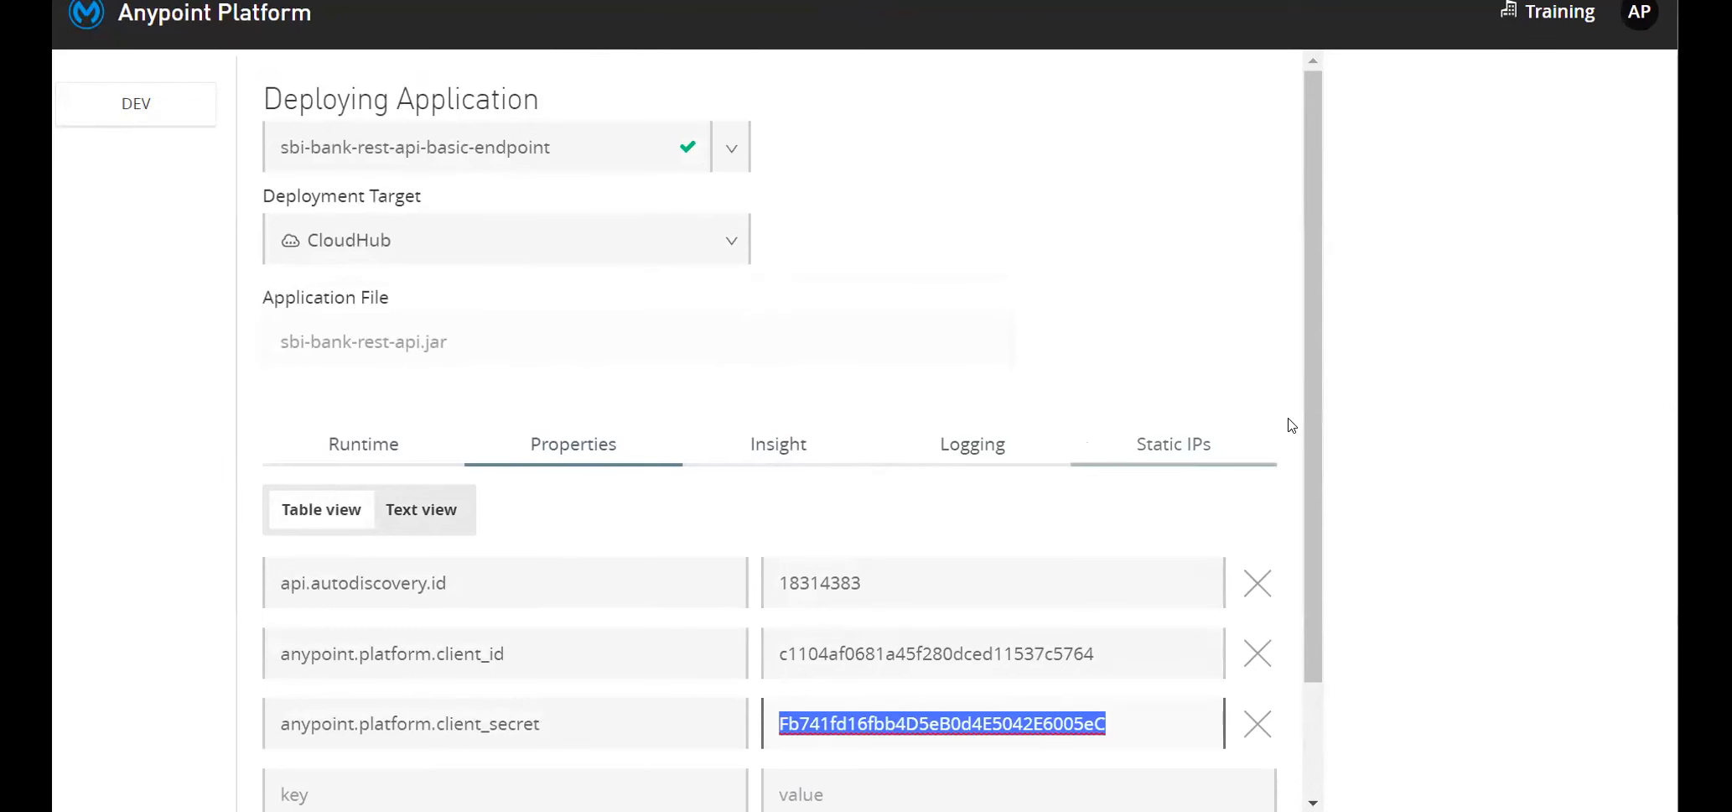
drag(1309, 373, 1310, 597)
click(1216, 727)
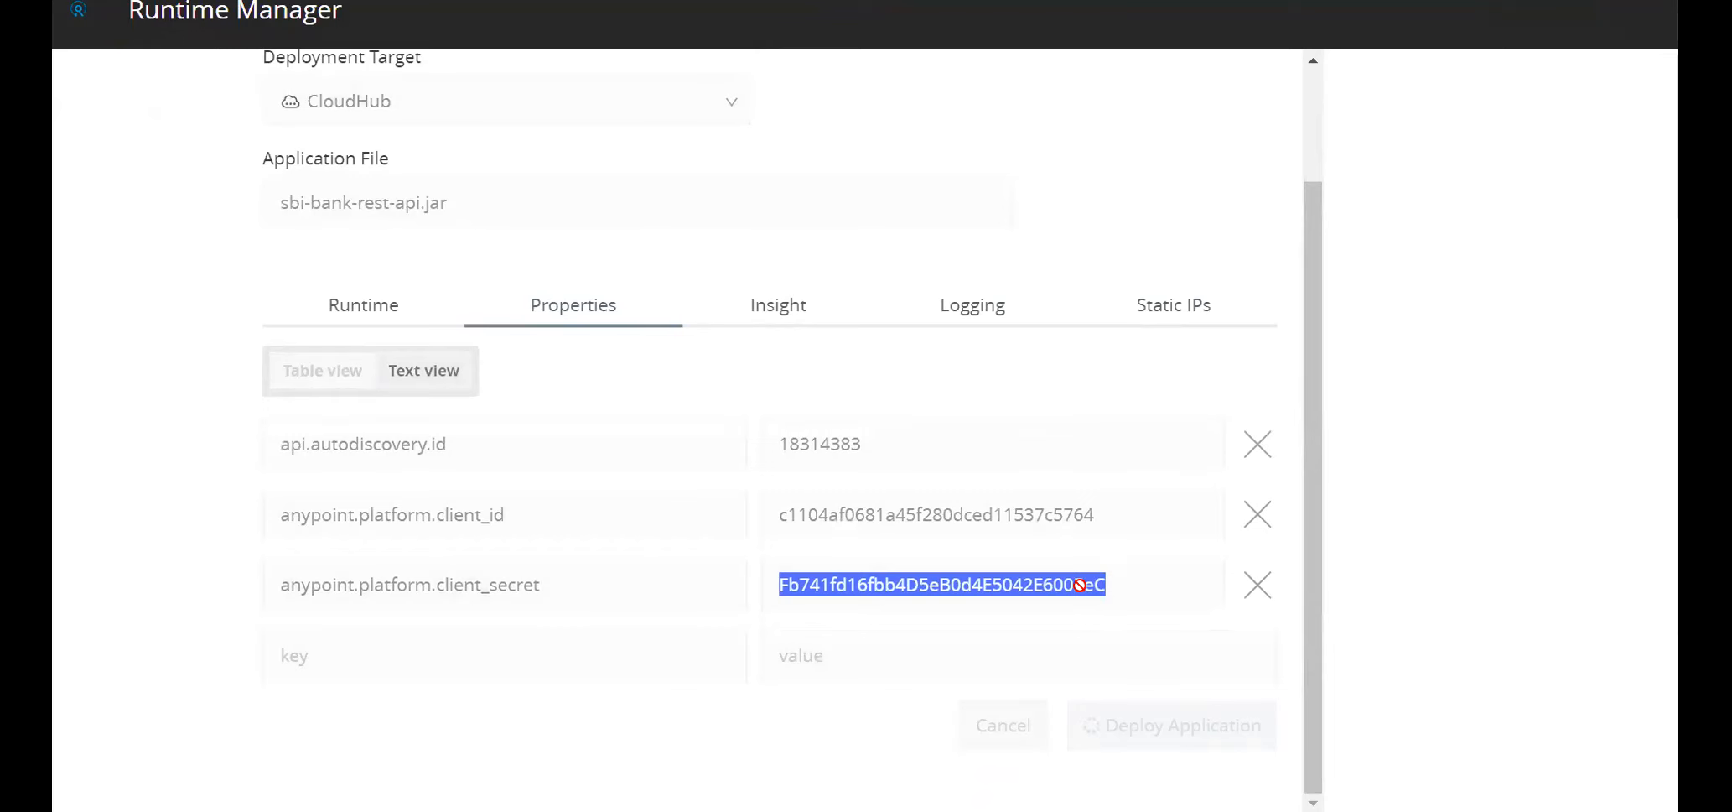